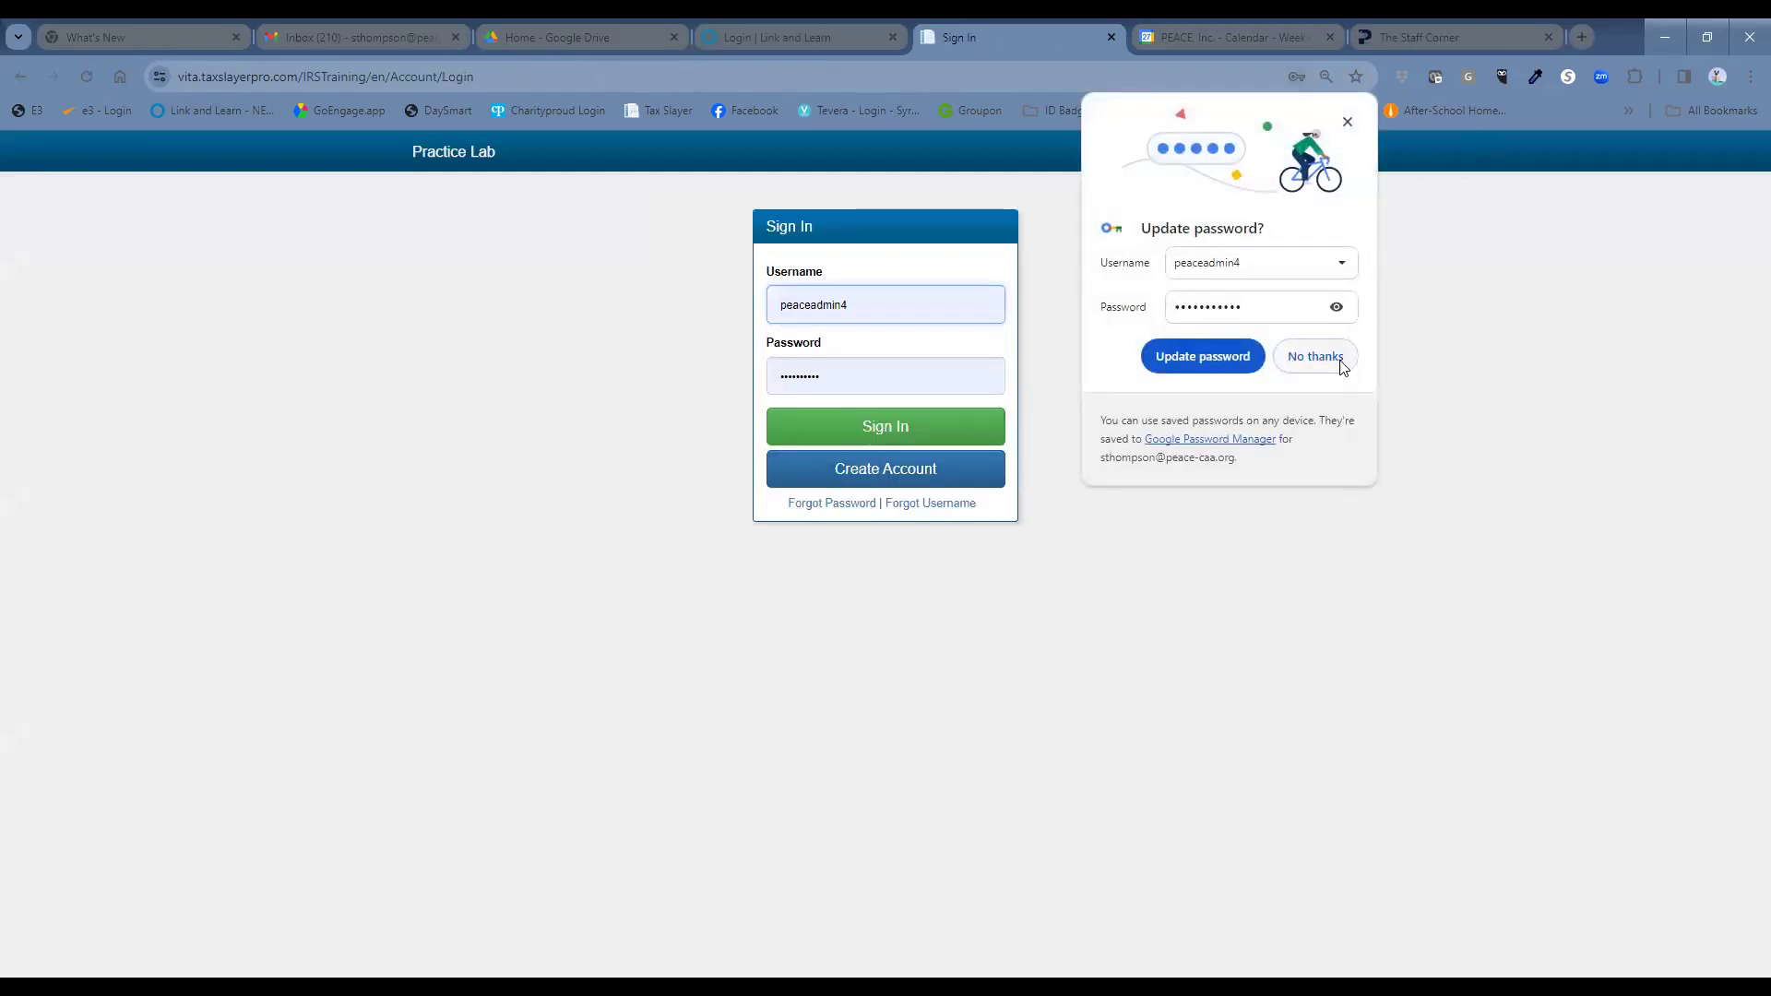
Sign in to the Practice Lab with a different username and password, declining to save the password.
double_click(780, 313)
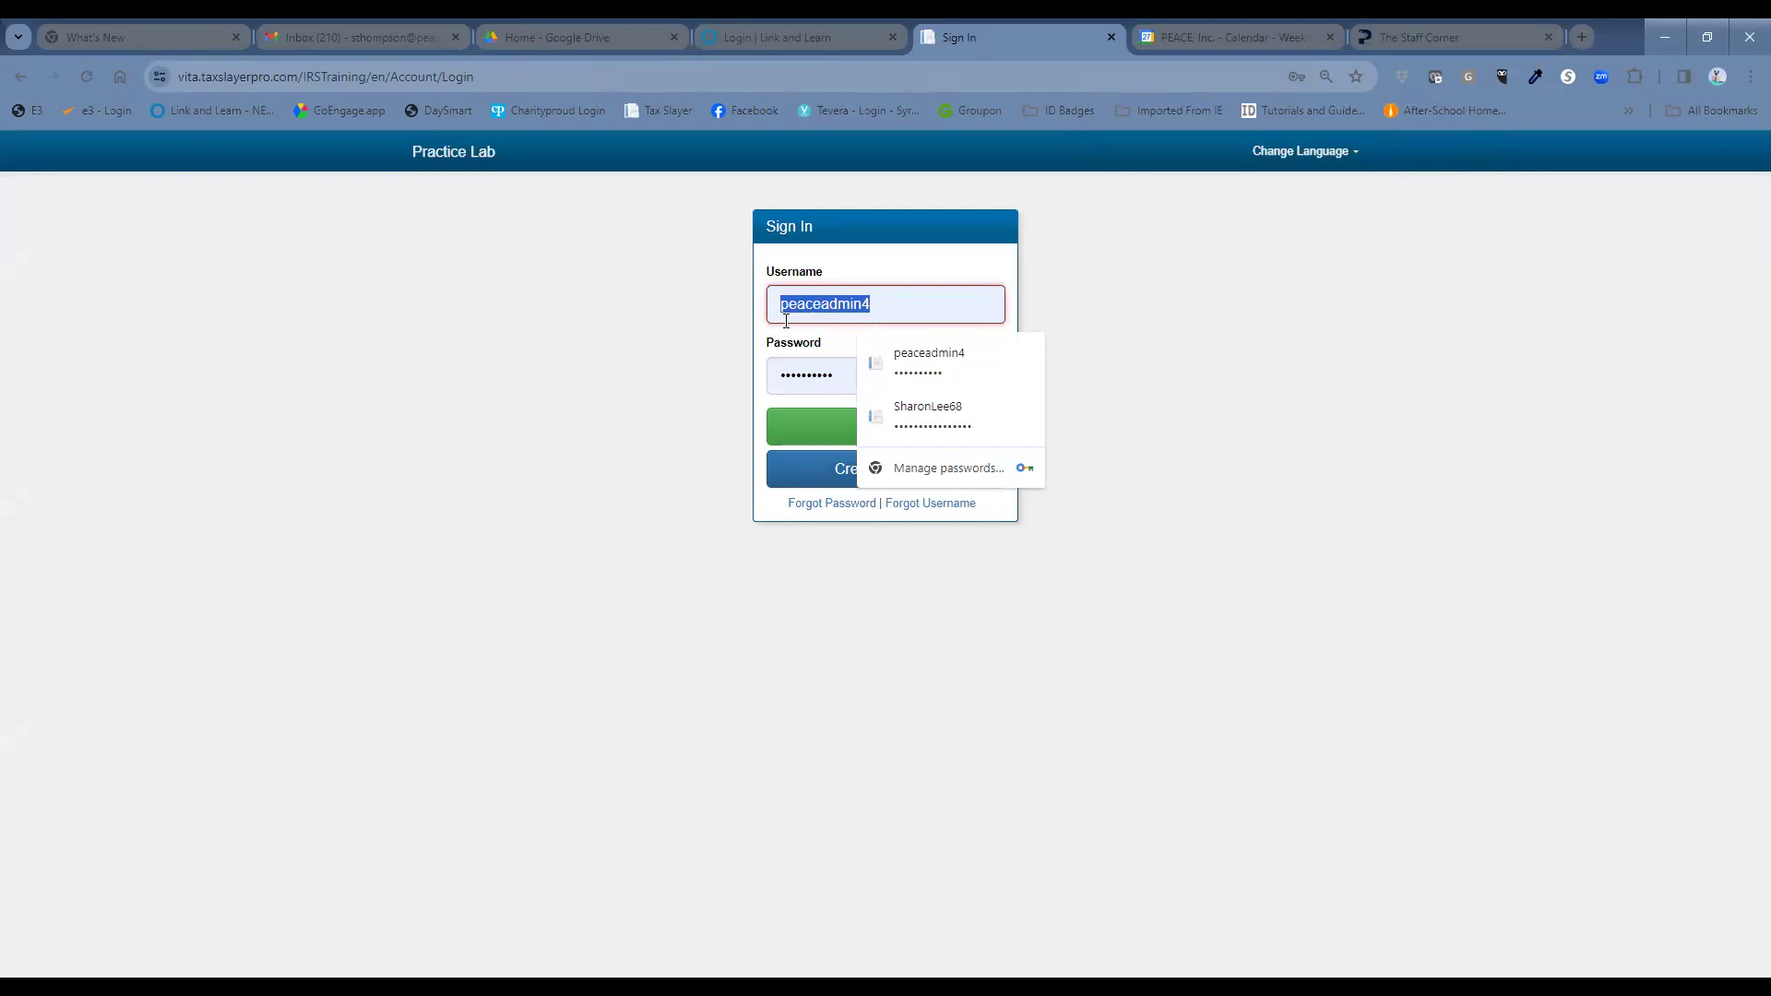
text(BW)
key(BackSpace)
key(Tab)
text(****************)
key(Return)
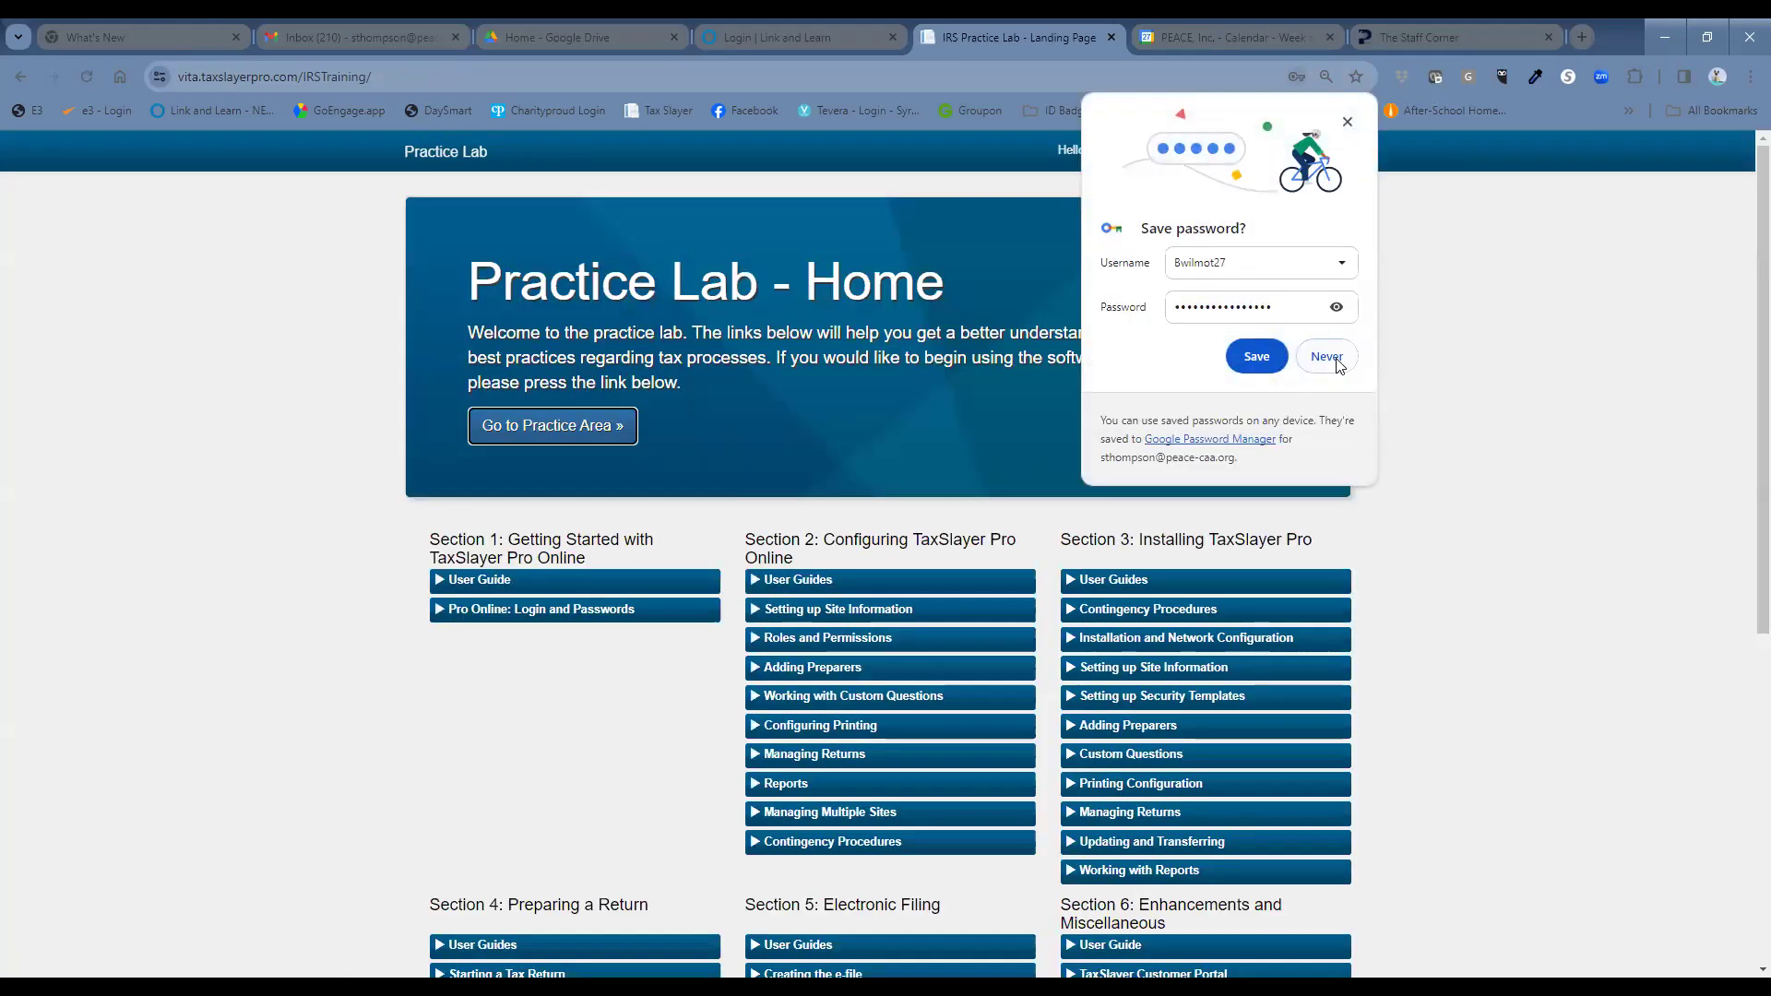
click(1338, 363)
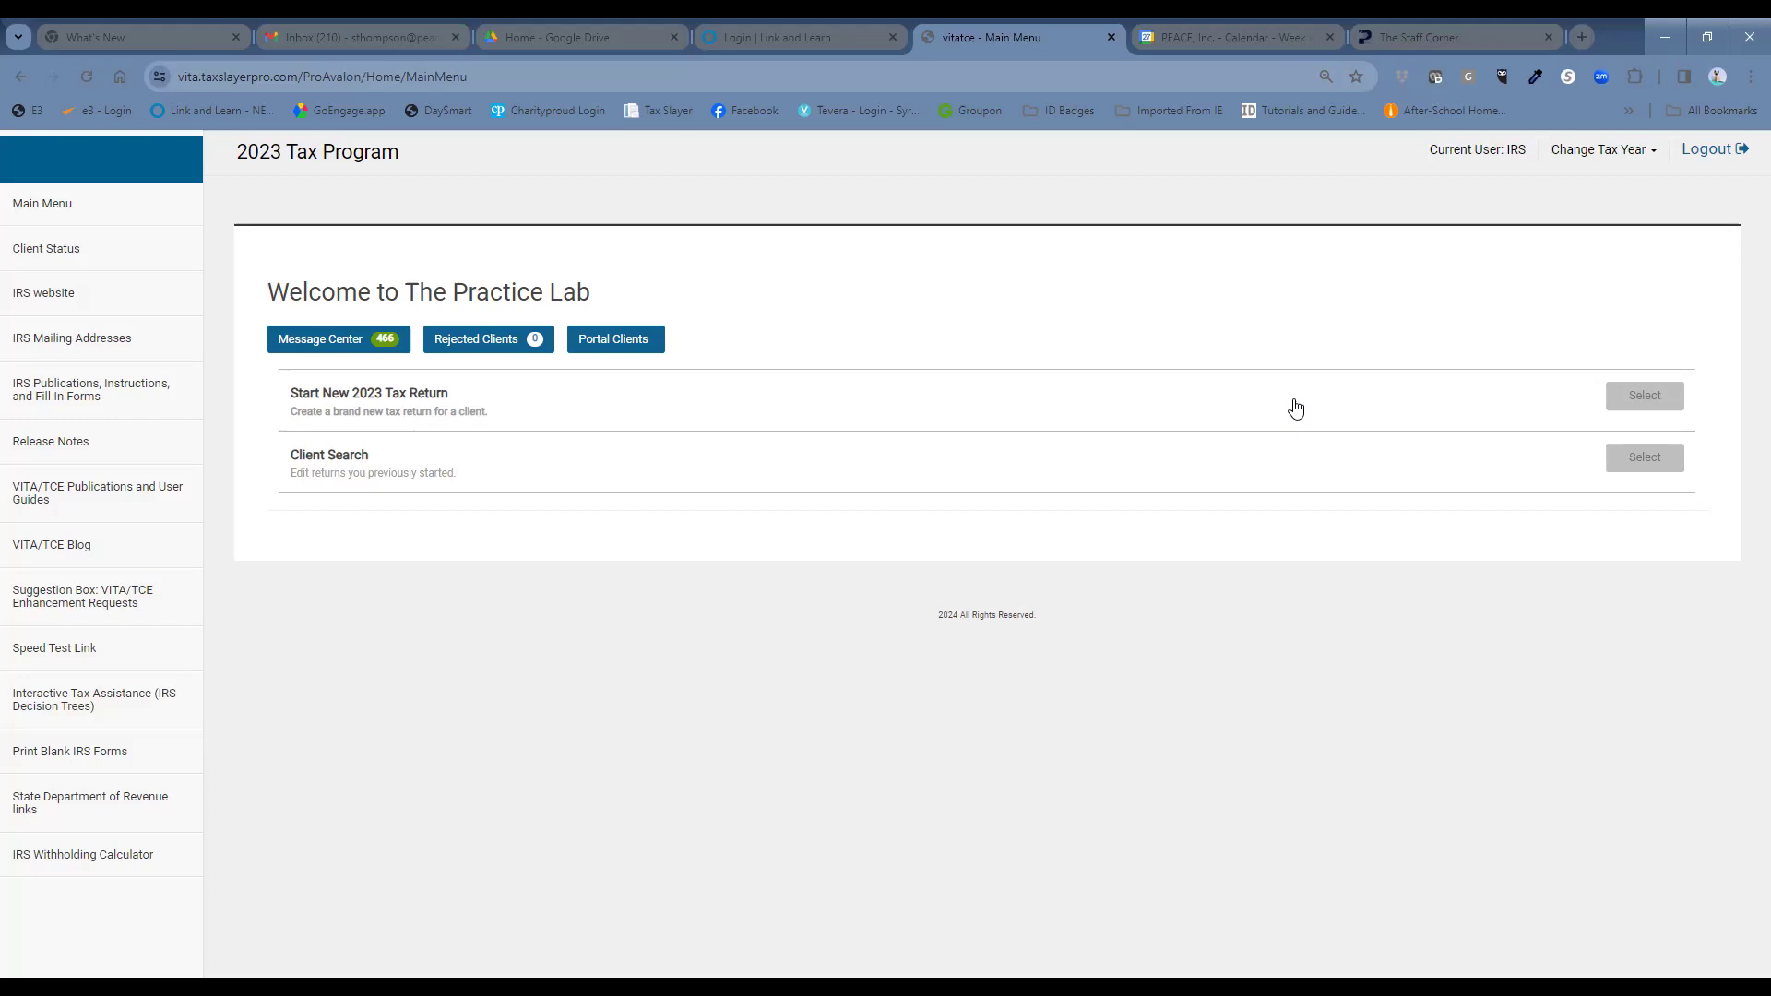
Start a new 2023 tax return, entering and confirming the taxpayer's Social Security Number.
click(1605, 396)
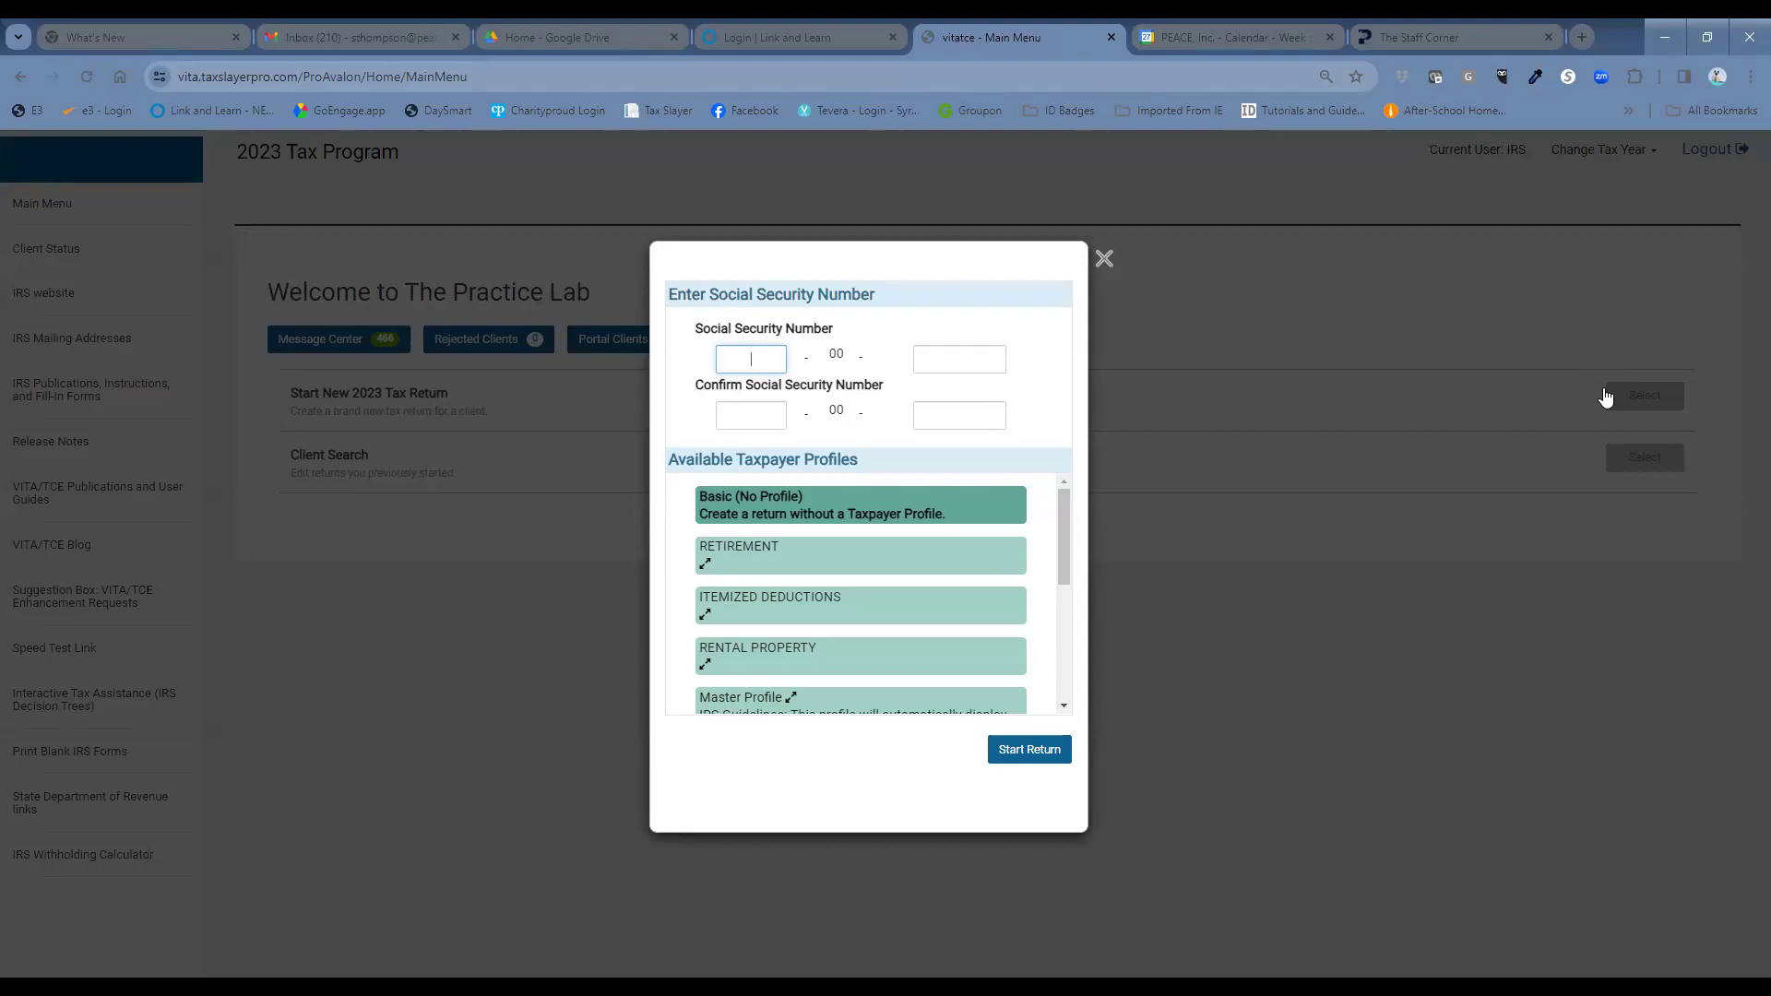
text(303)
key(Tab)
text(4444)
key(Tab)
text(303)
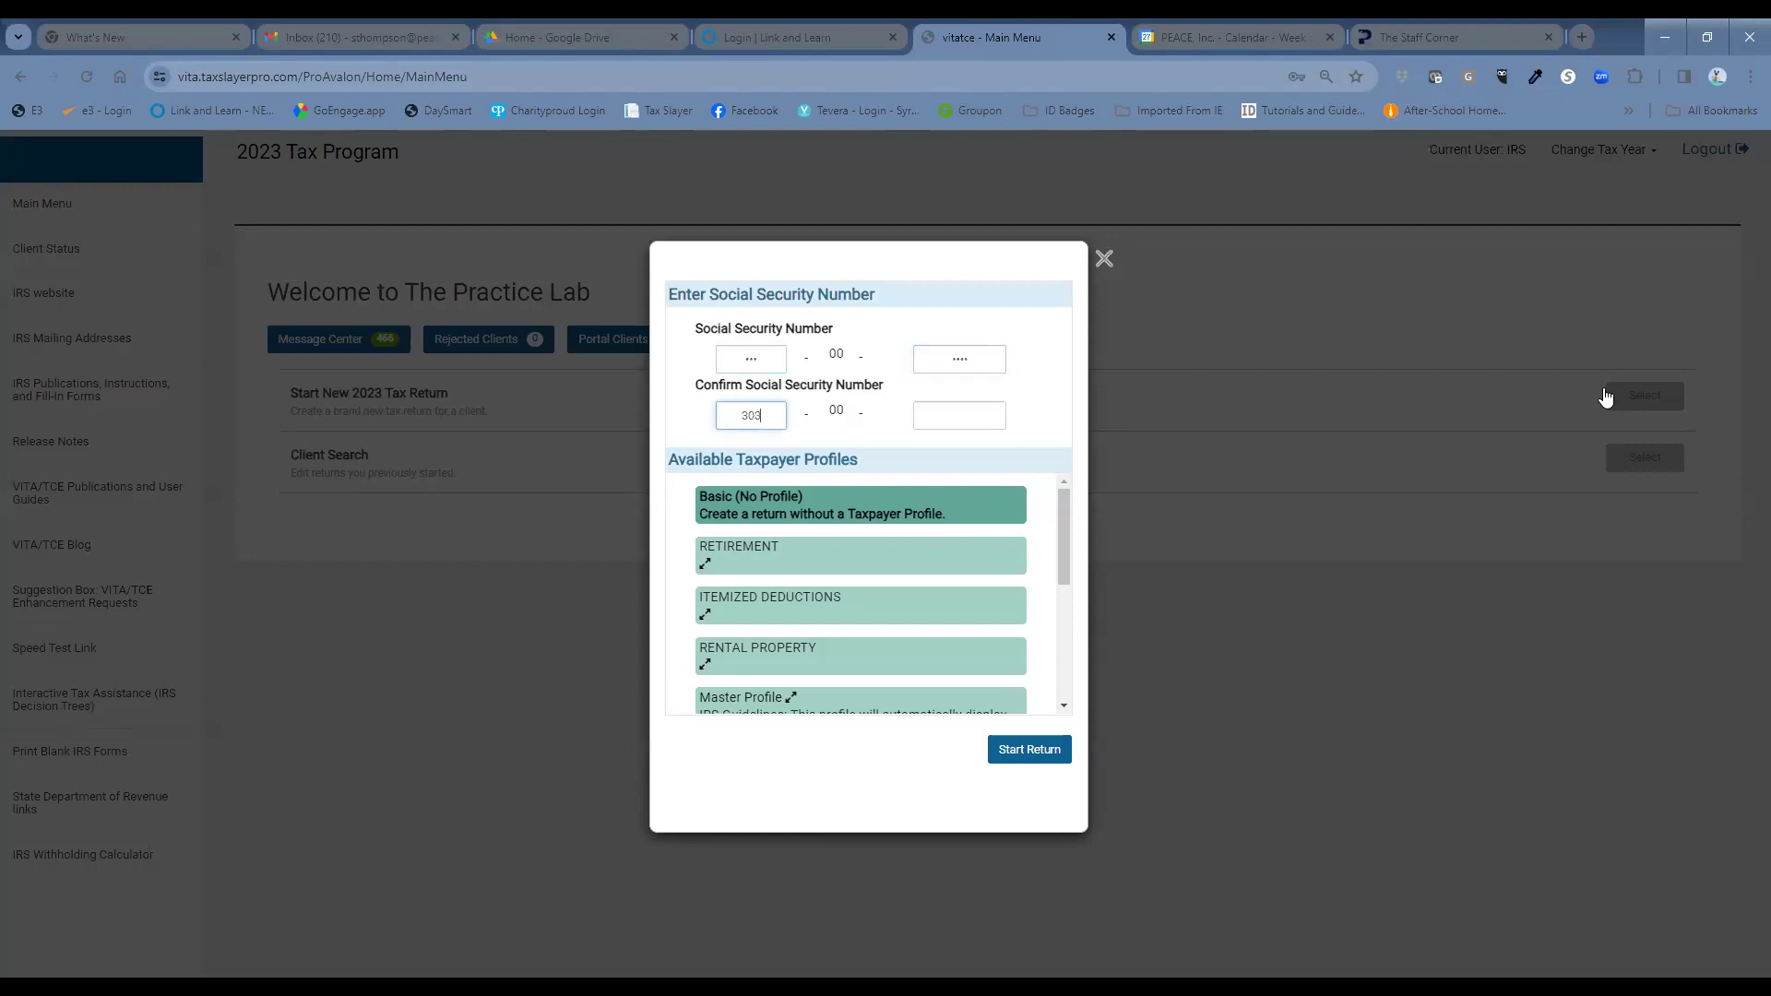
key(Tab)
text(0000)
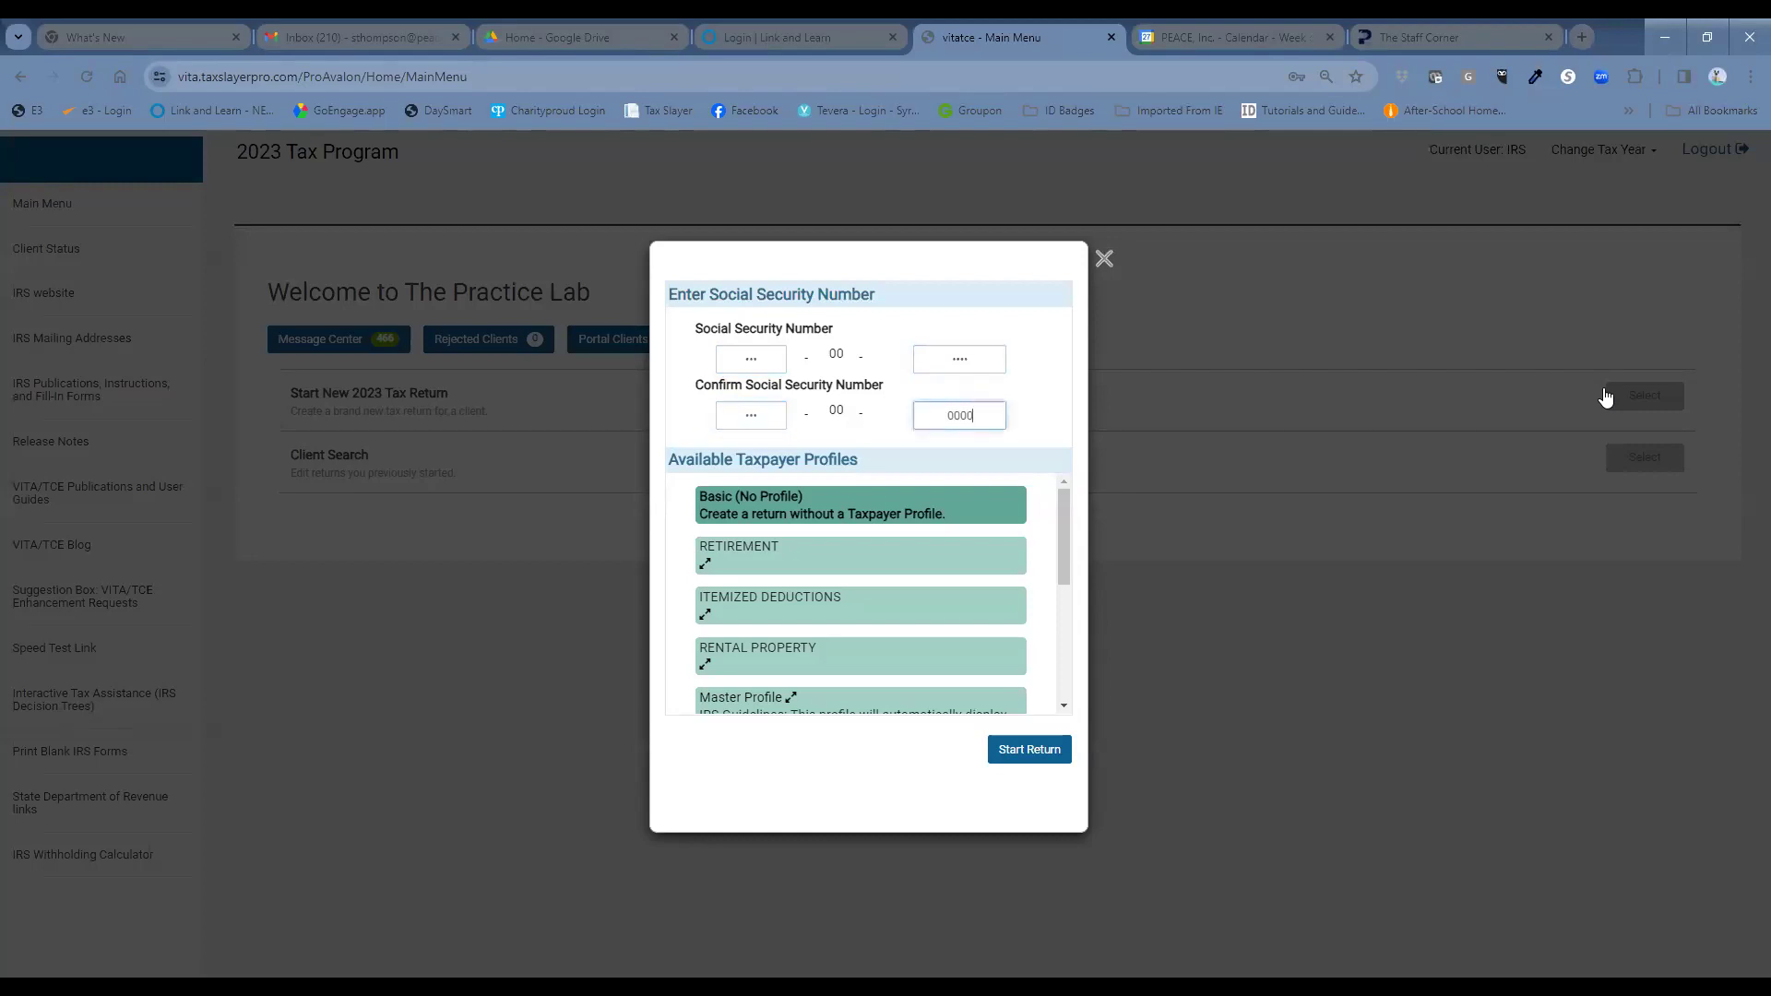
click(1033, 752)
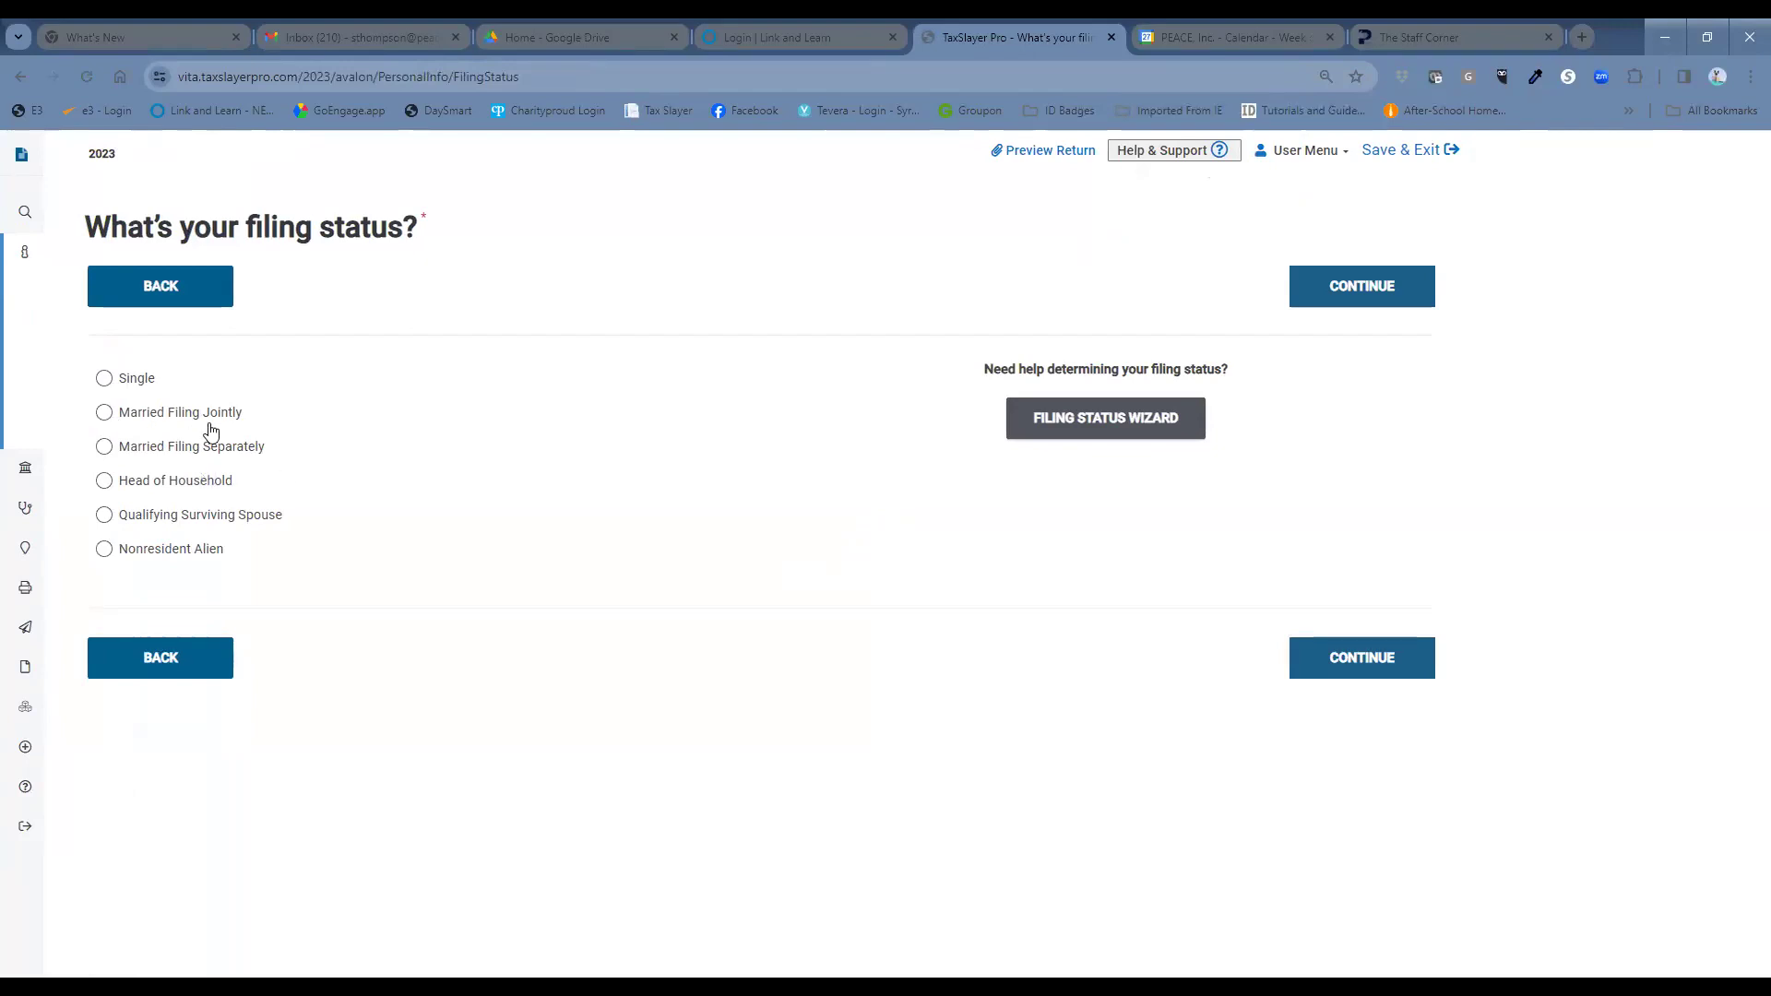
Choose Married Filing Jointly as the filing status and continue to Personal Information.
click(104, 413)
click(1392, 659)
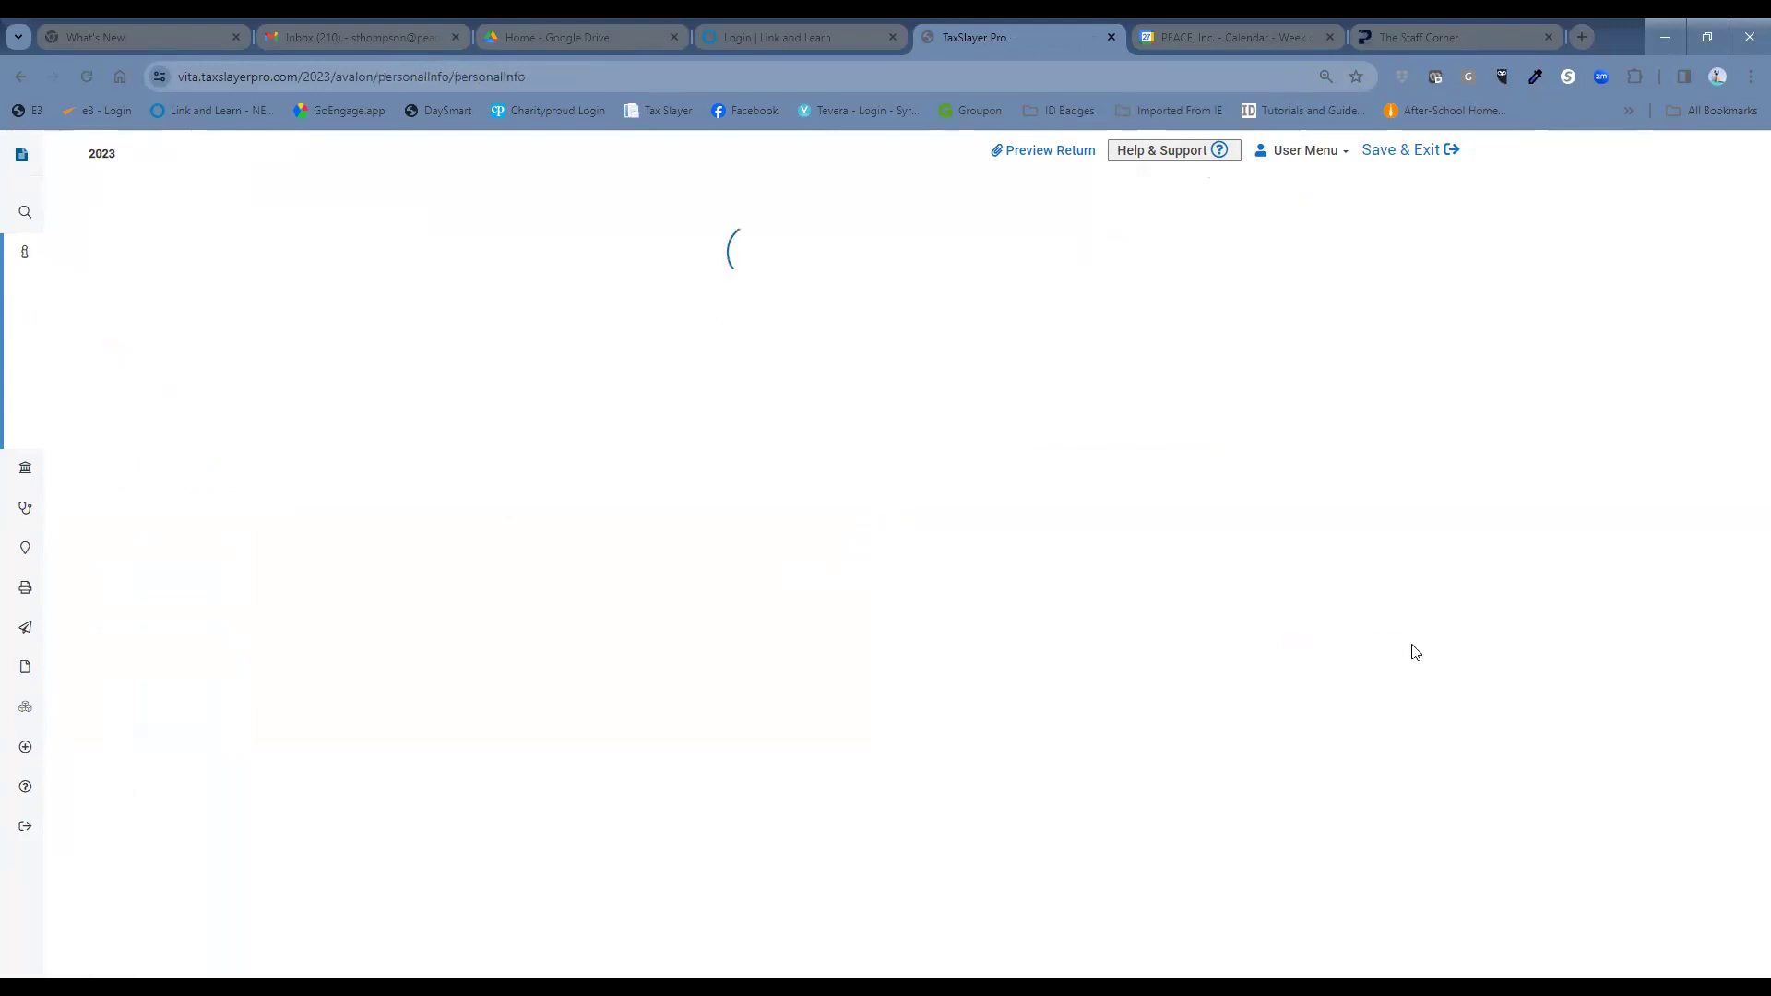
click(356, 418)
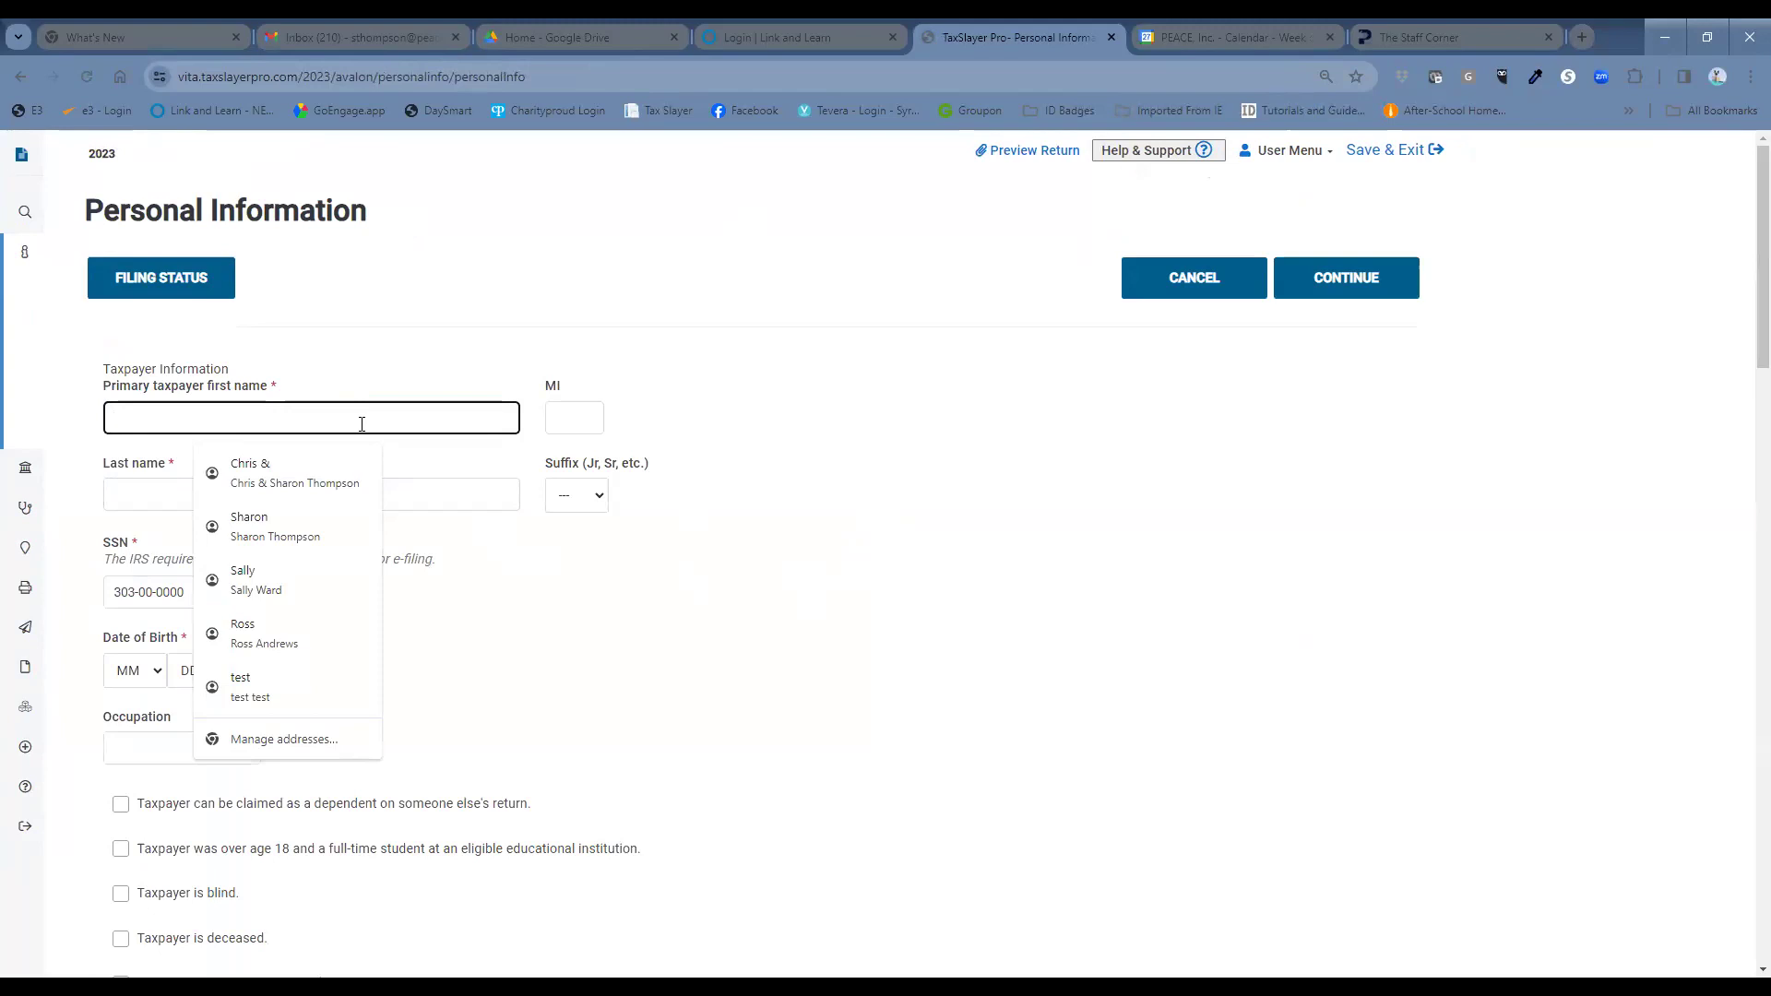
Enter the primary taxpayer's first and last name.
key(Tab)
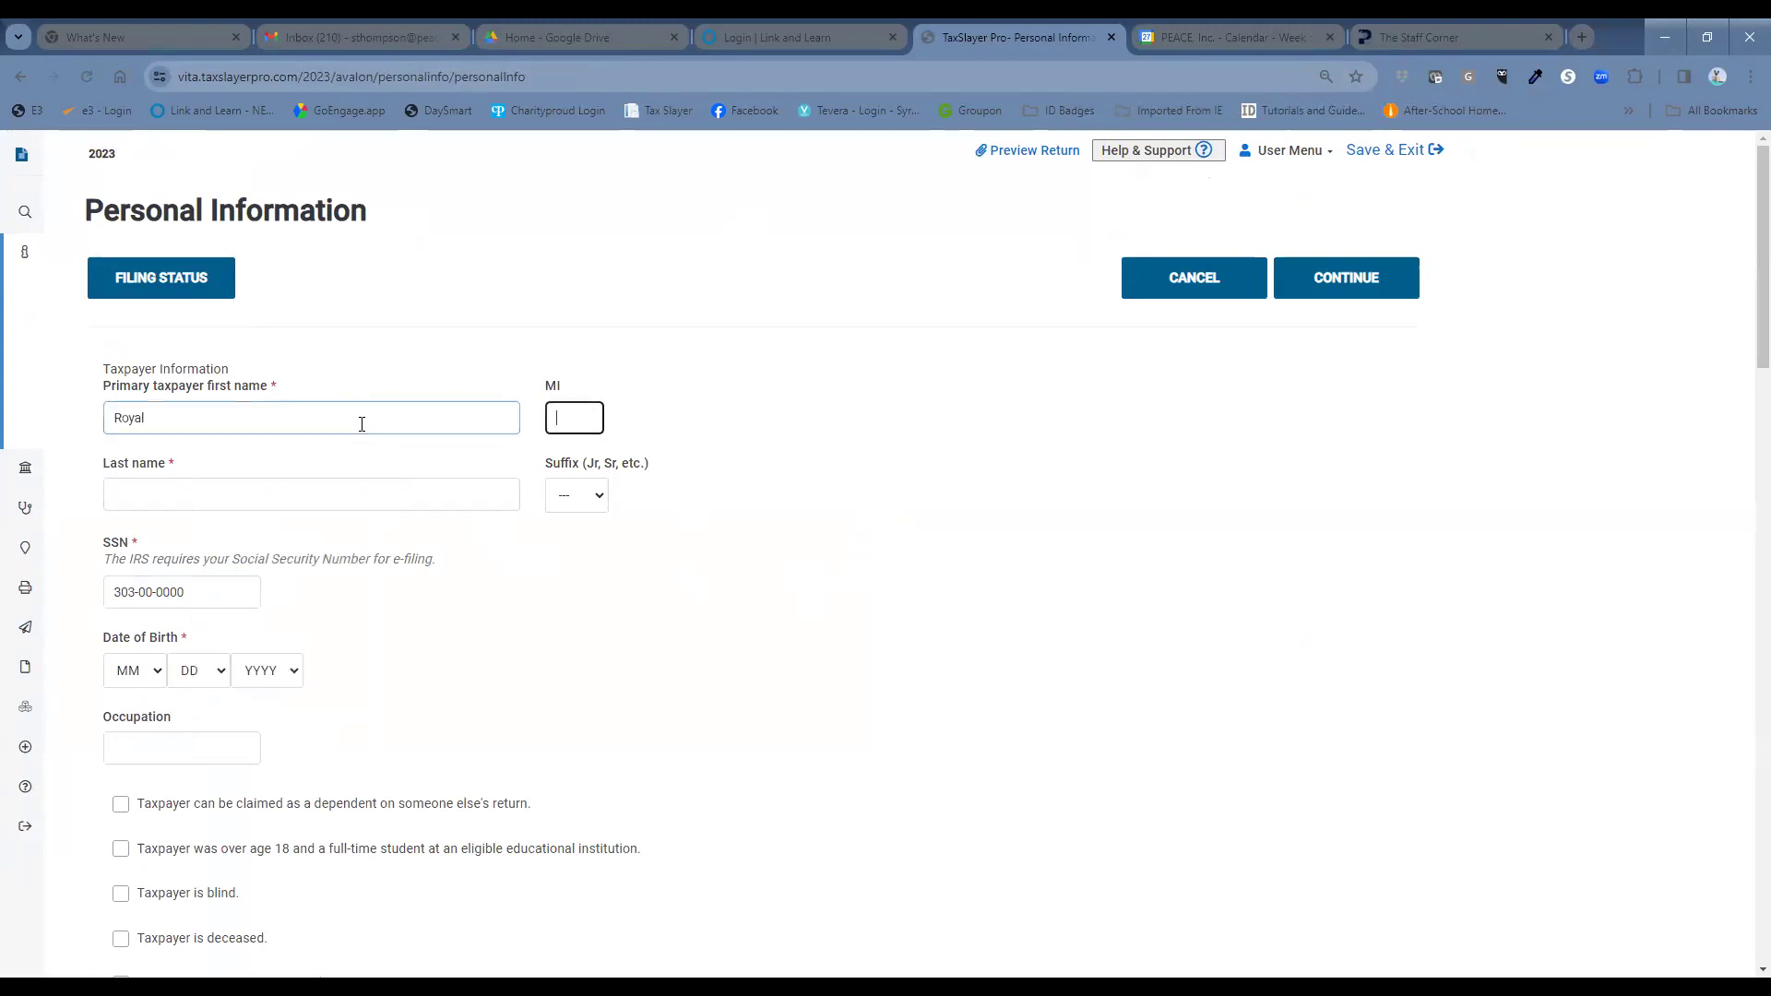
key(Tab)
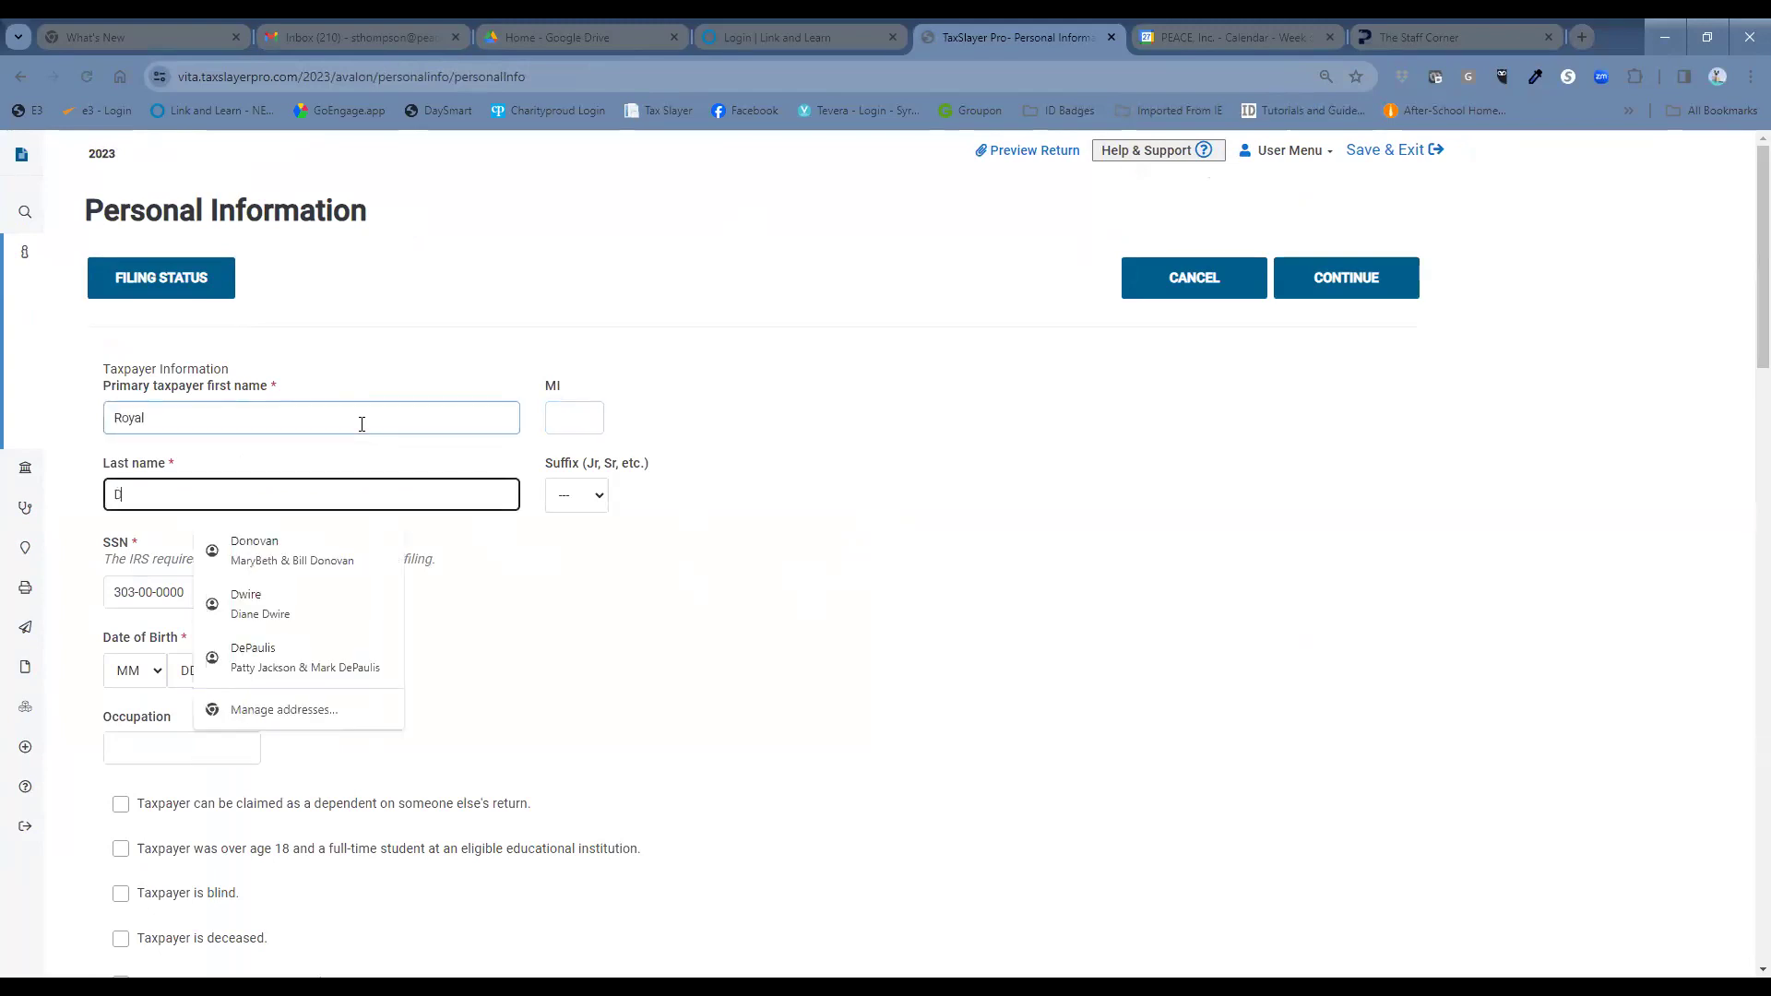
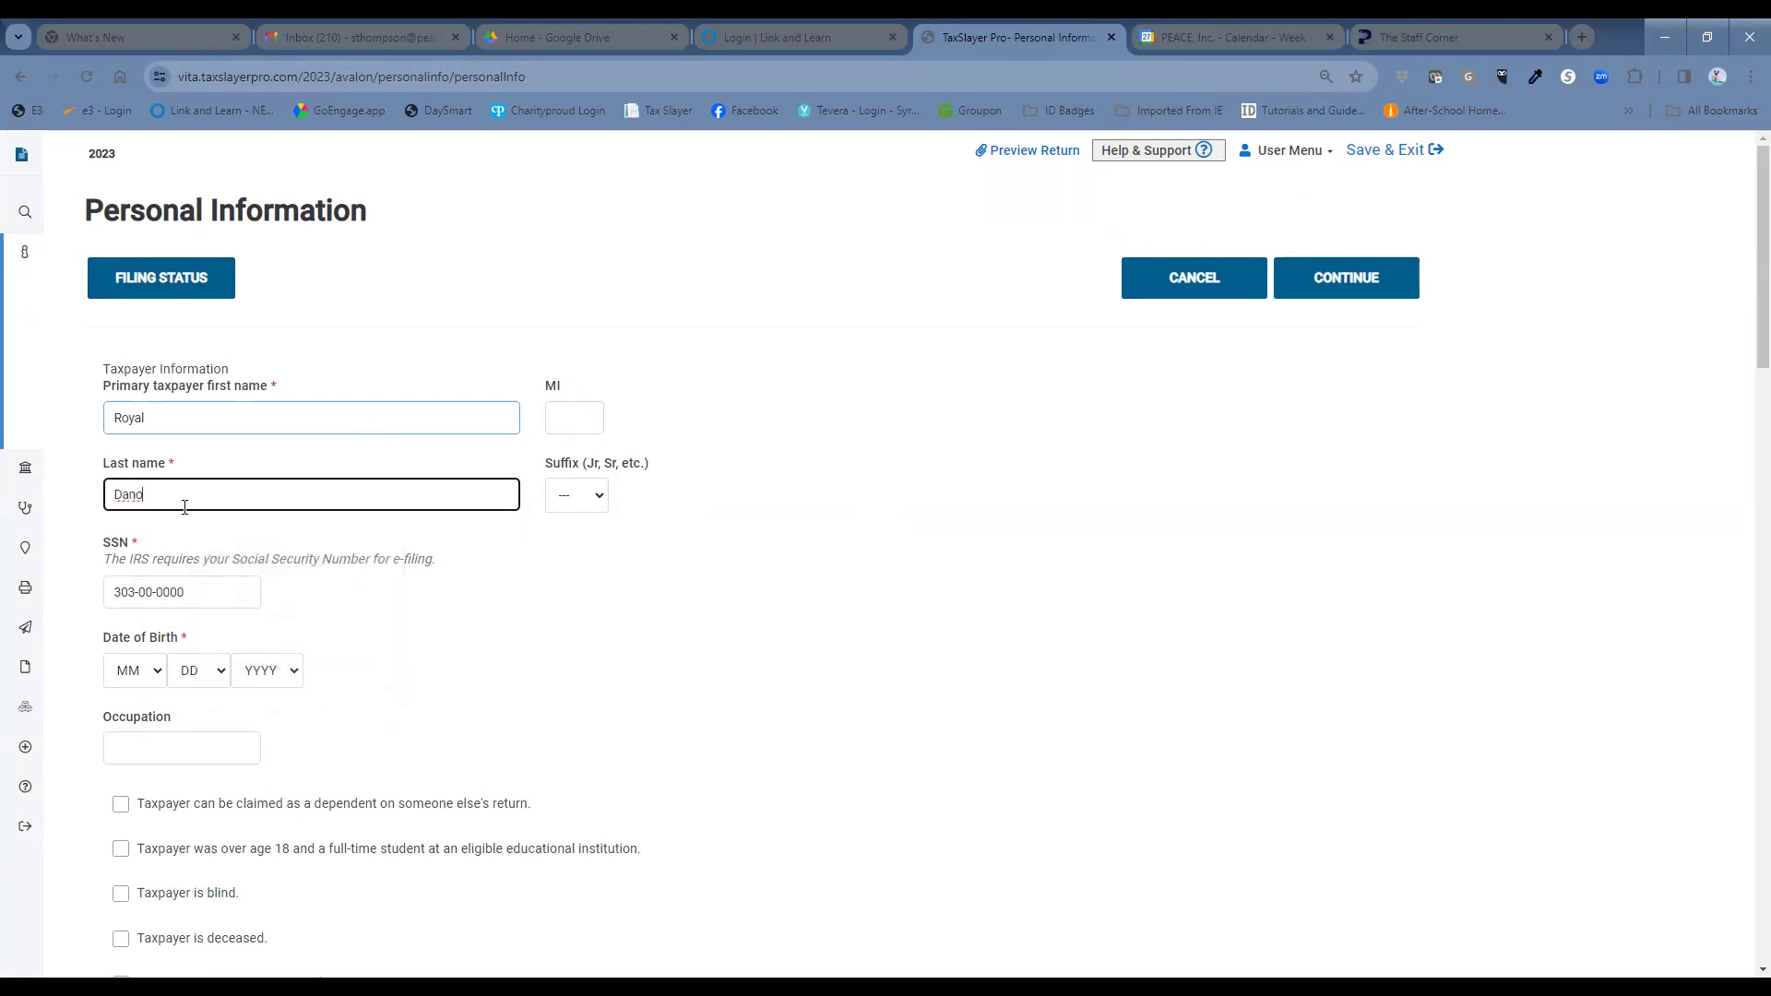
click(131, 672)
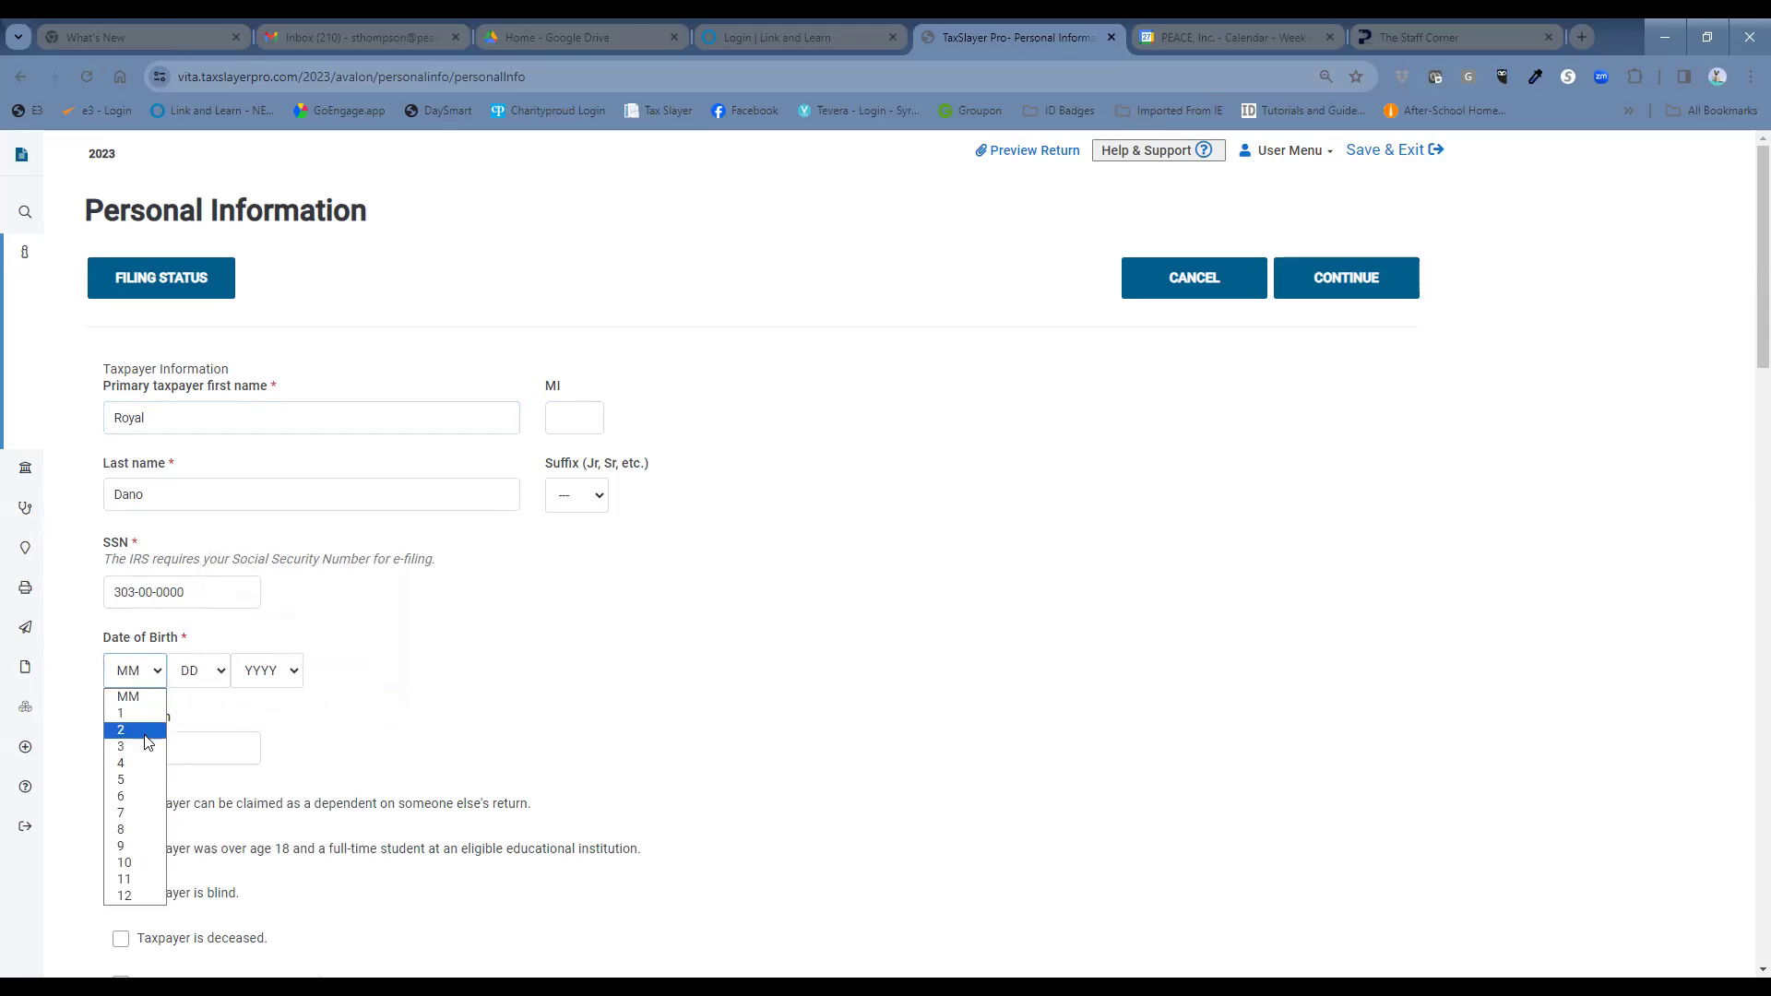
click(198, 674)
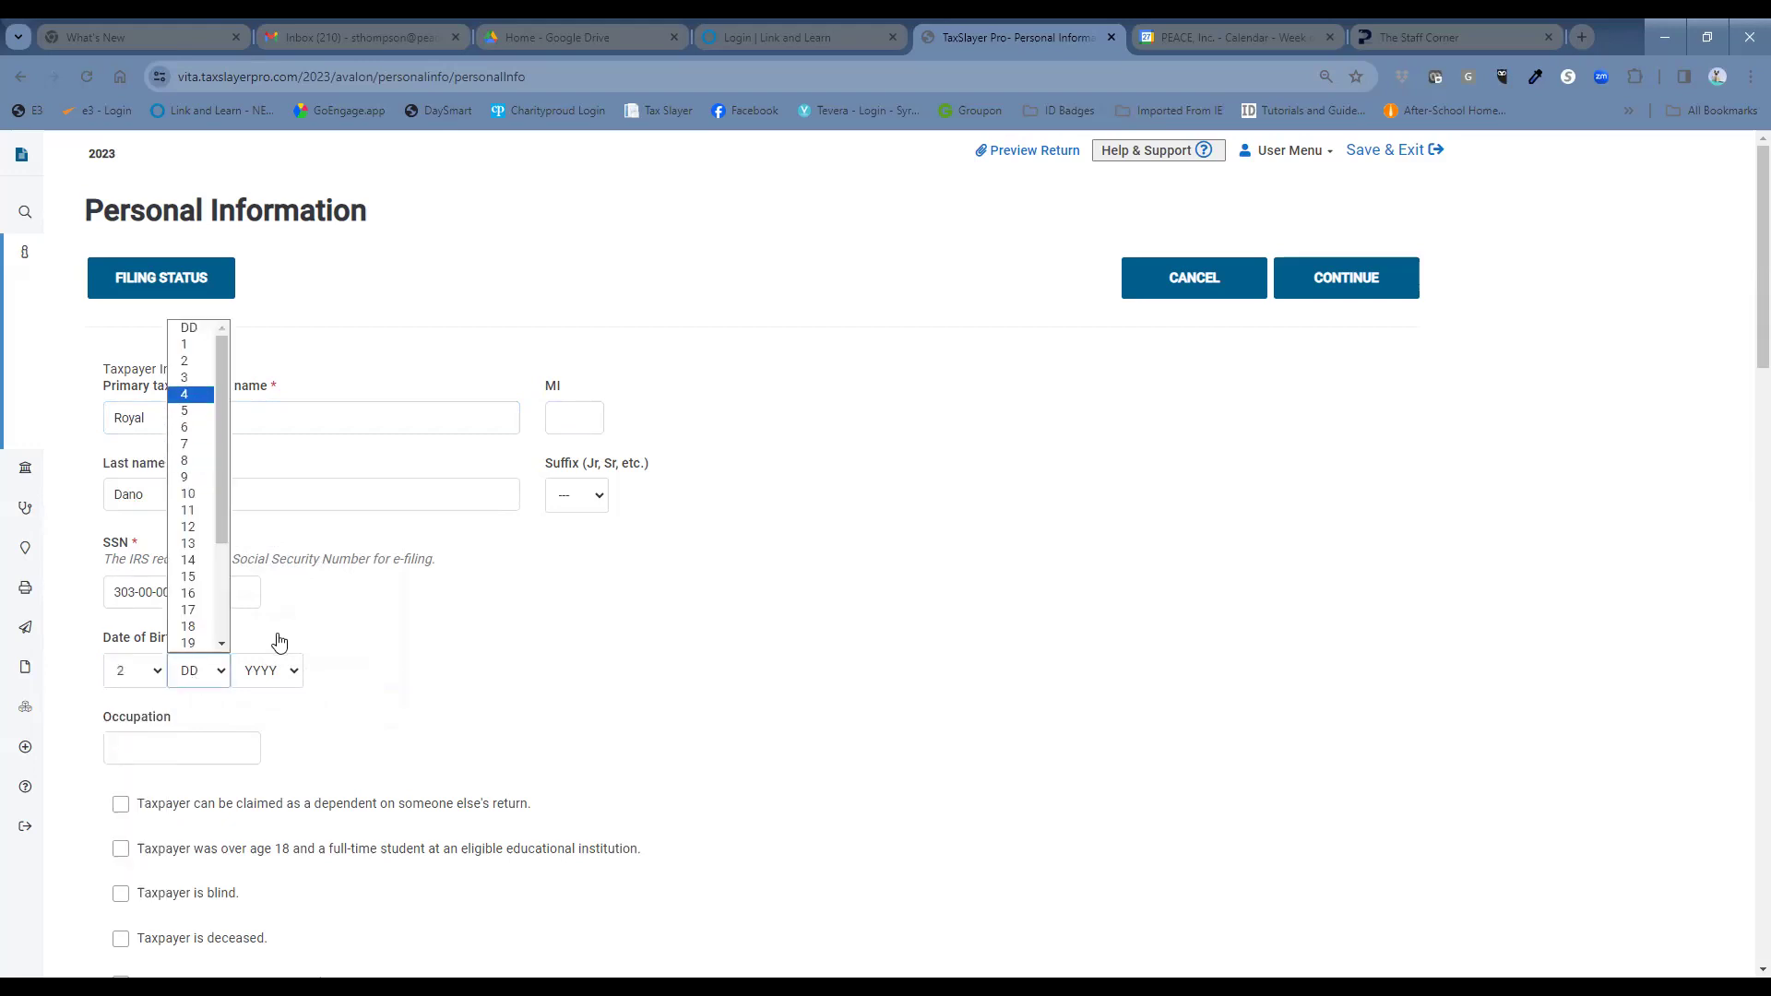
click(190, 395)
click(281, 670)
scroll(268, 601, down, 6)
scroll(268, 604, down, 4)
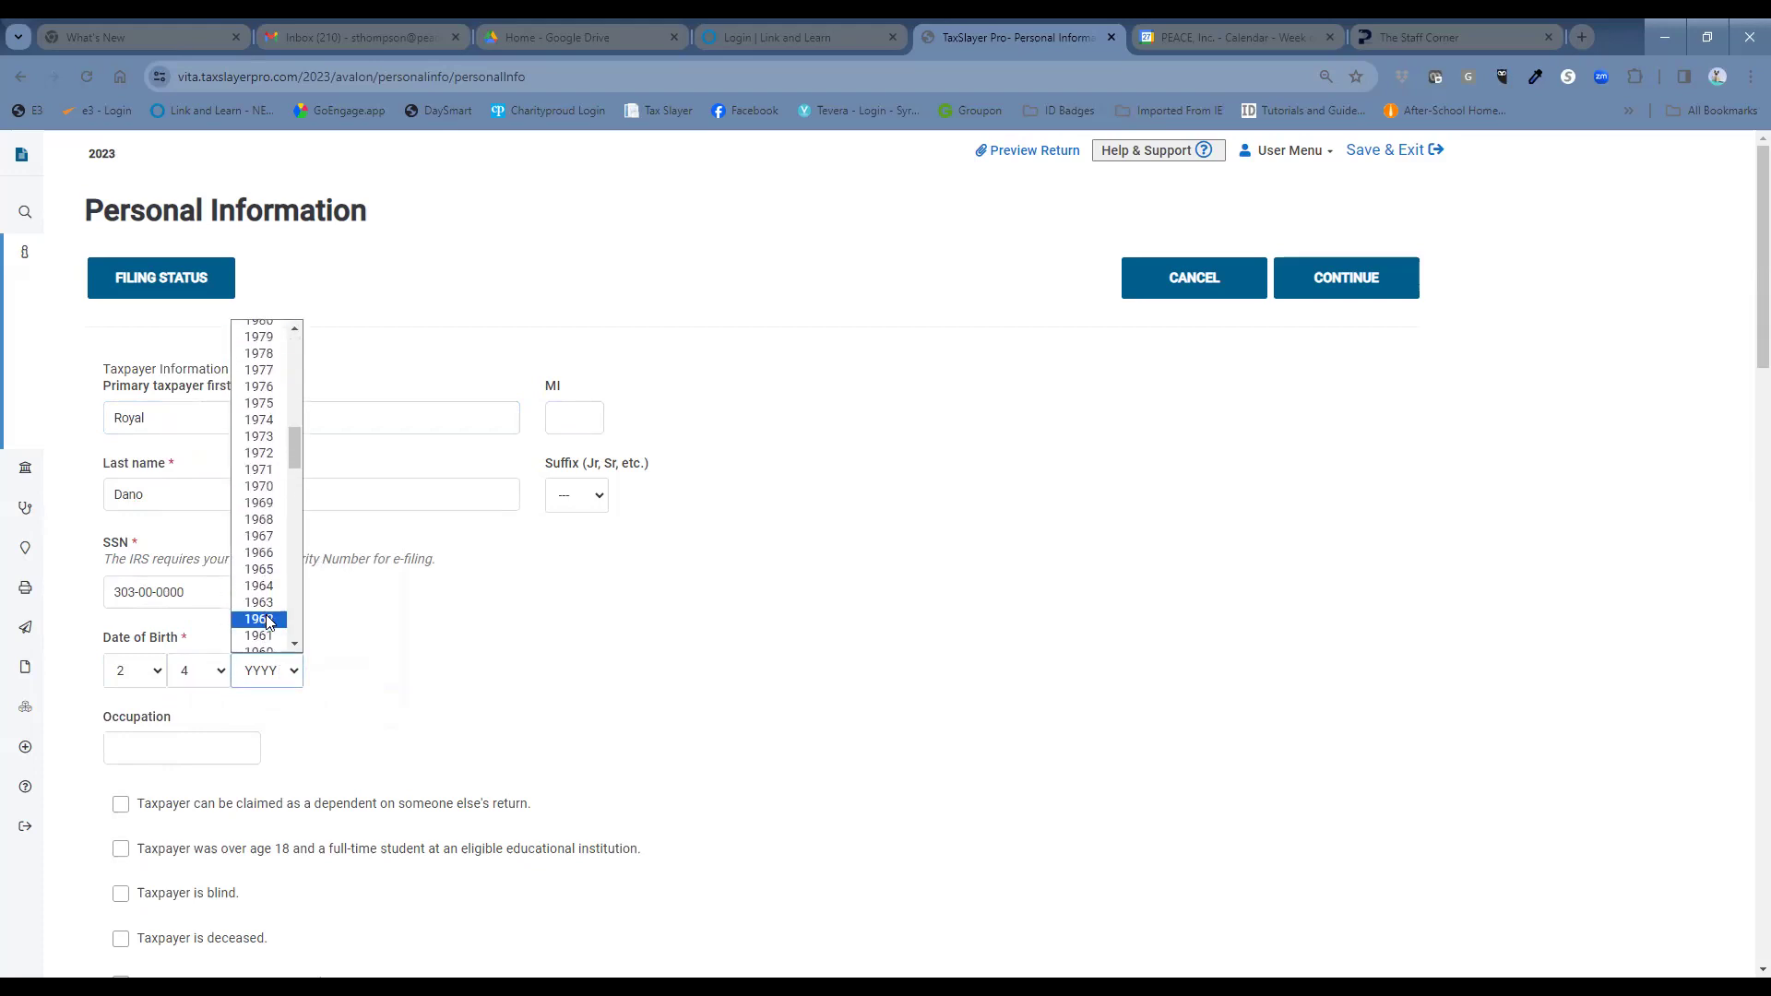
click(267, 621)
Enter Disabled as the taxpayer's occupation.
click(231, 754)
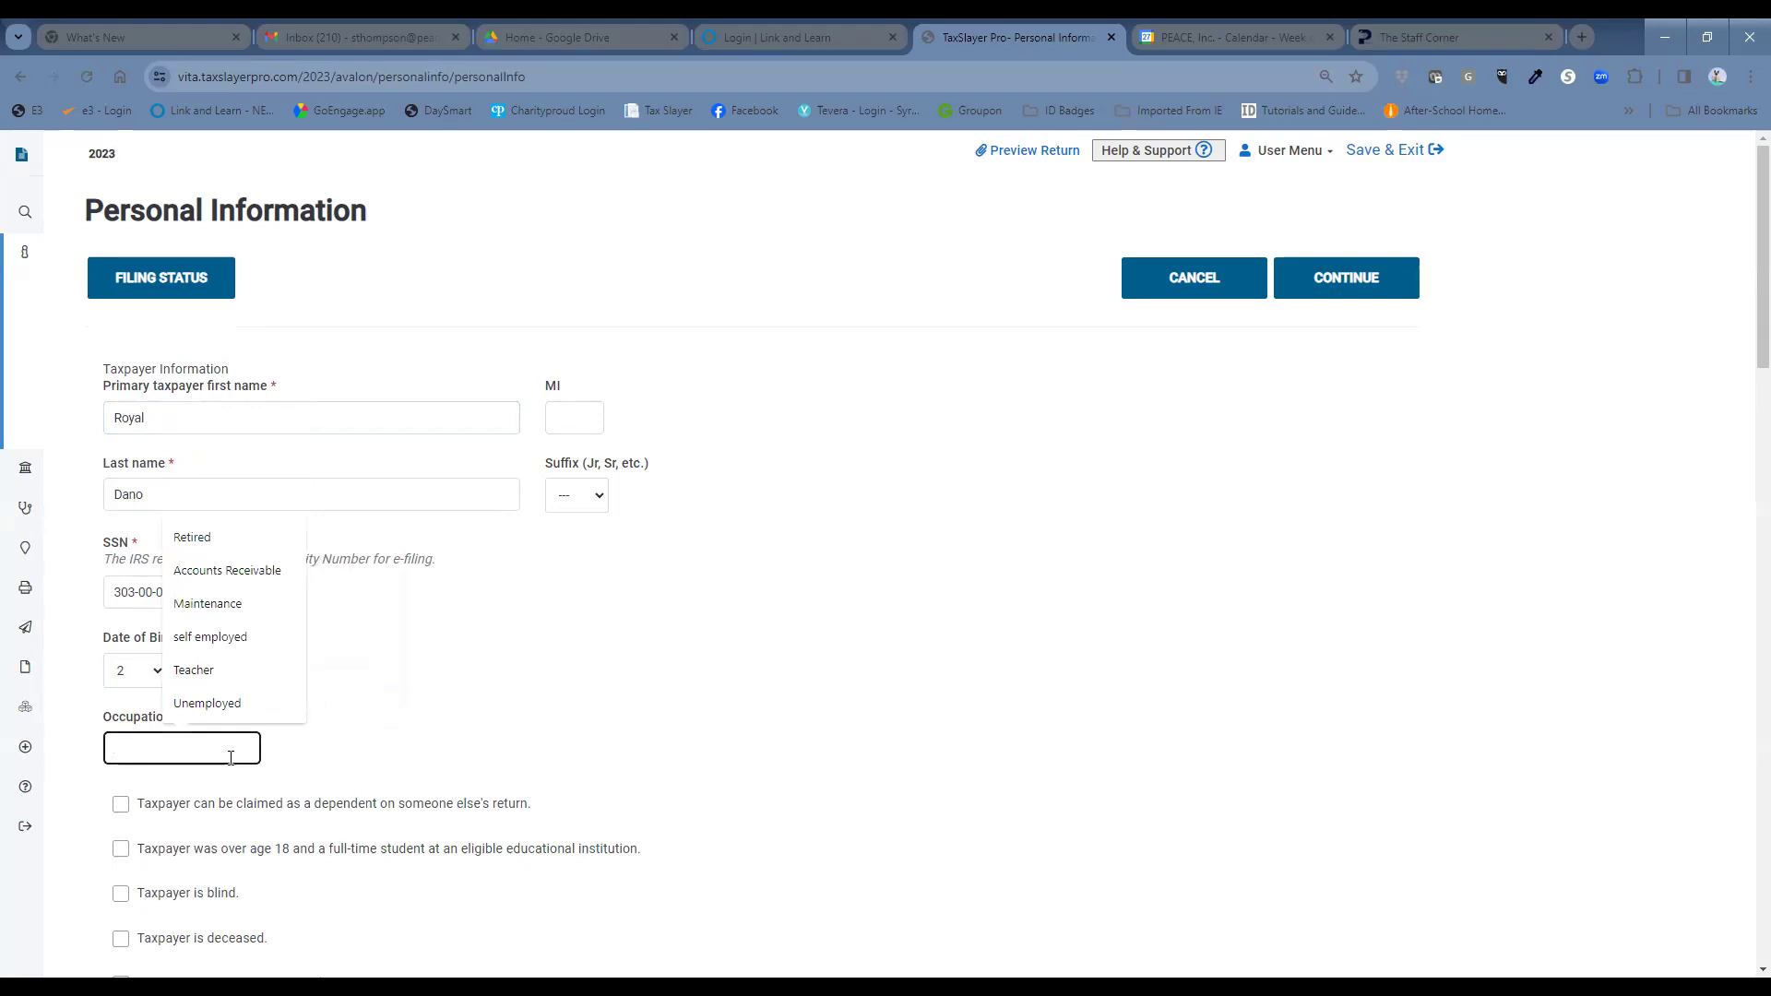
text(Disabled)
scroll(462, 621, down, 2)
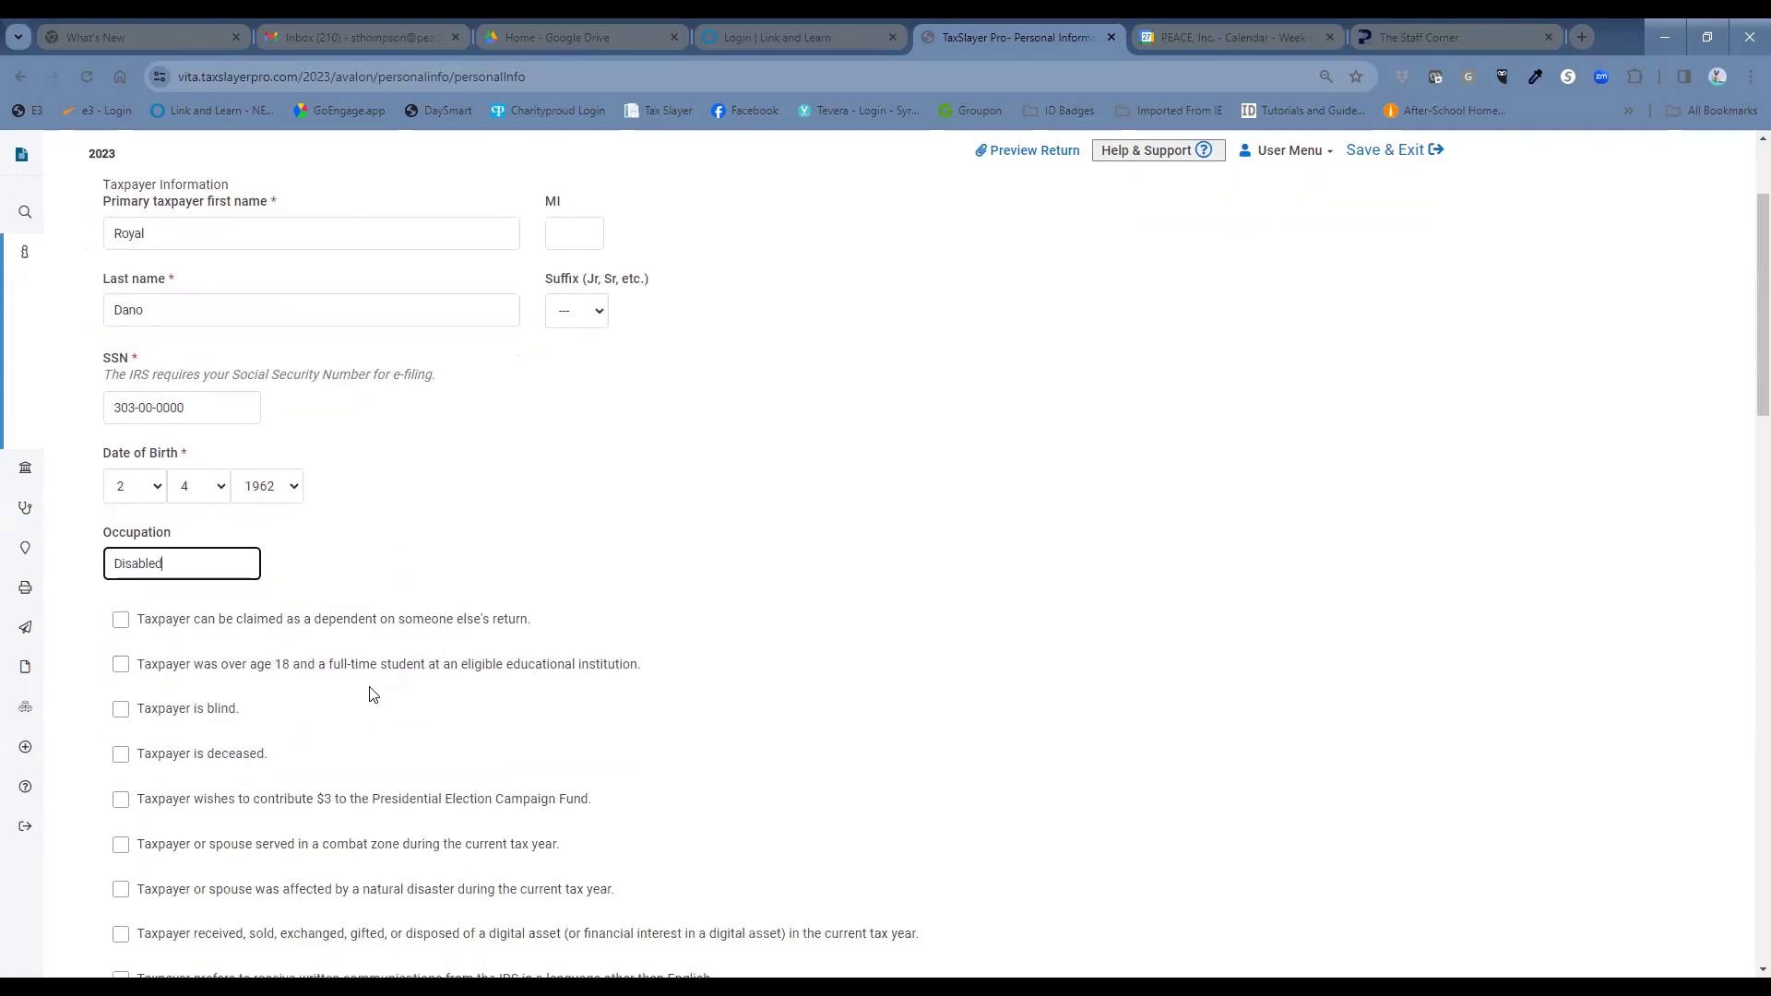
scroll(681, 738, down, 3)
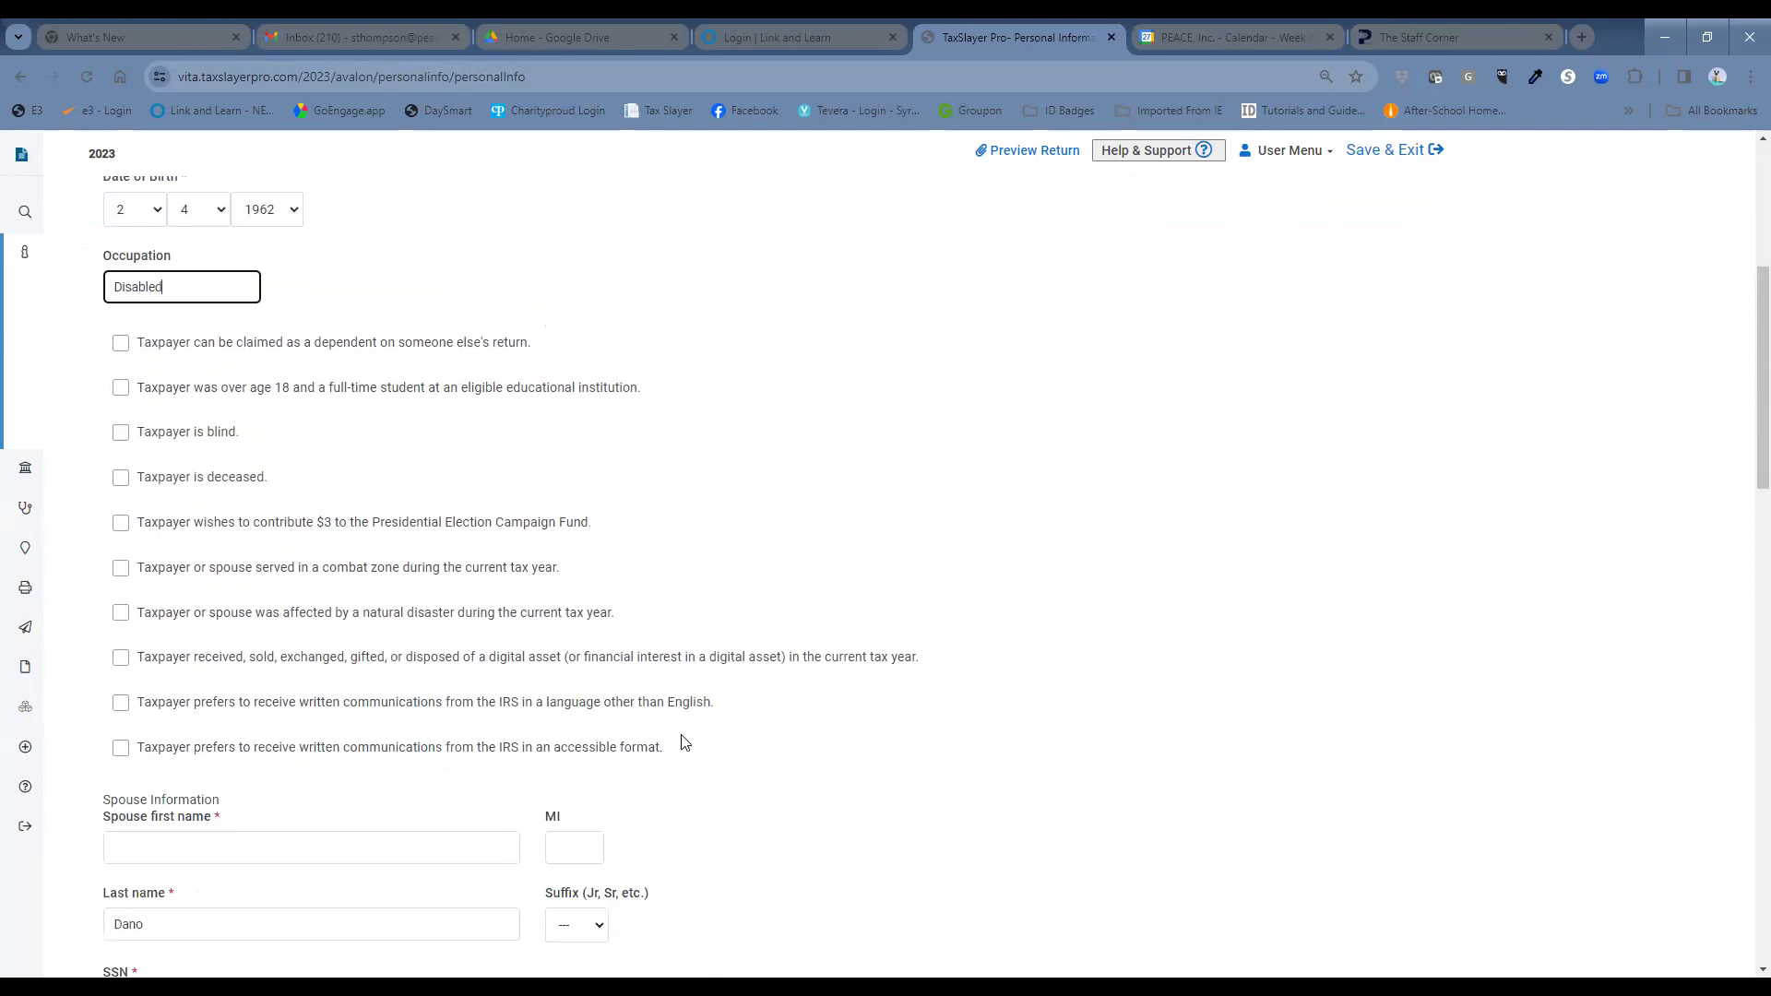
scroll(683, 743, up, 1)
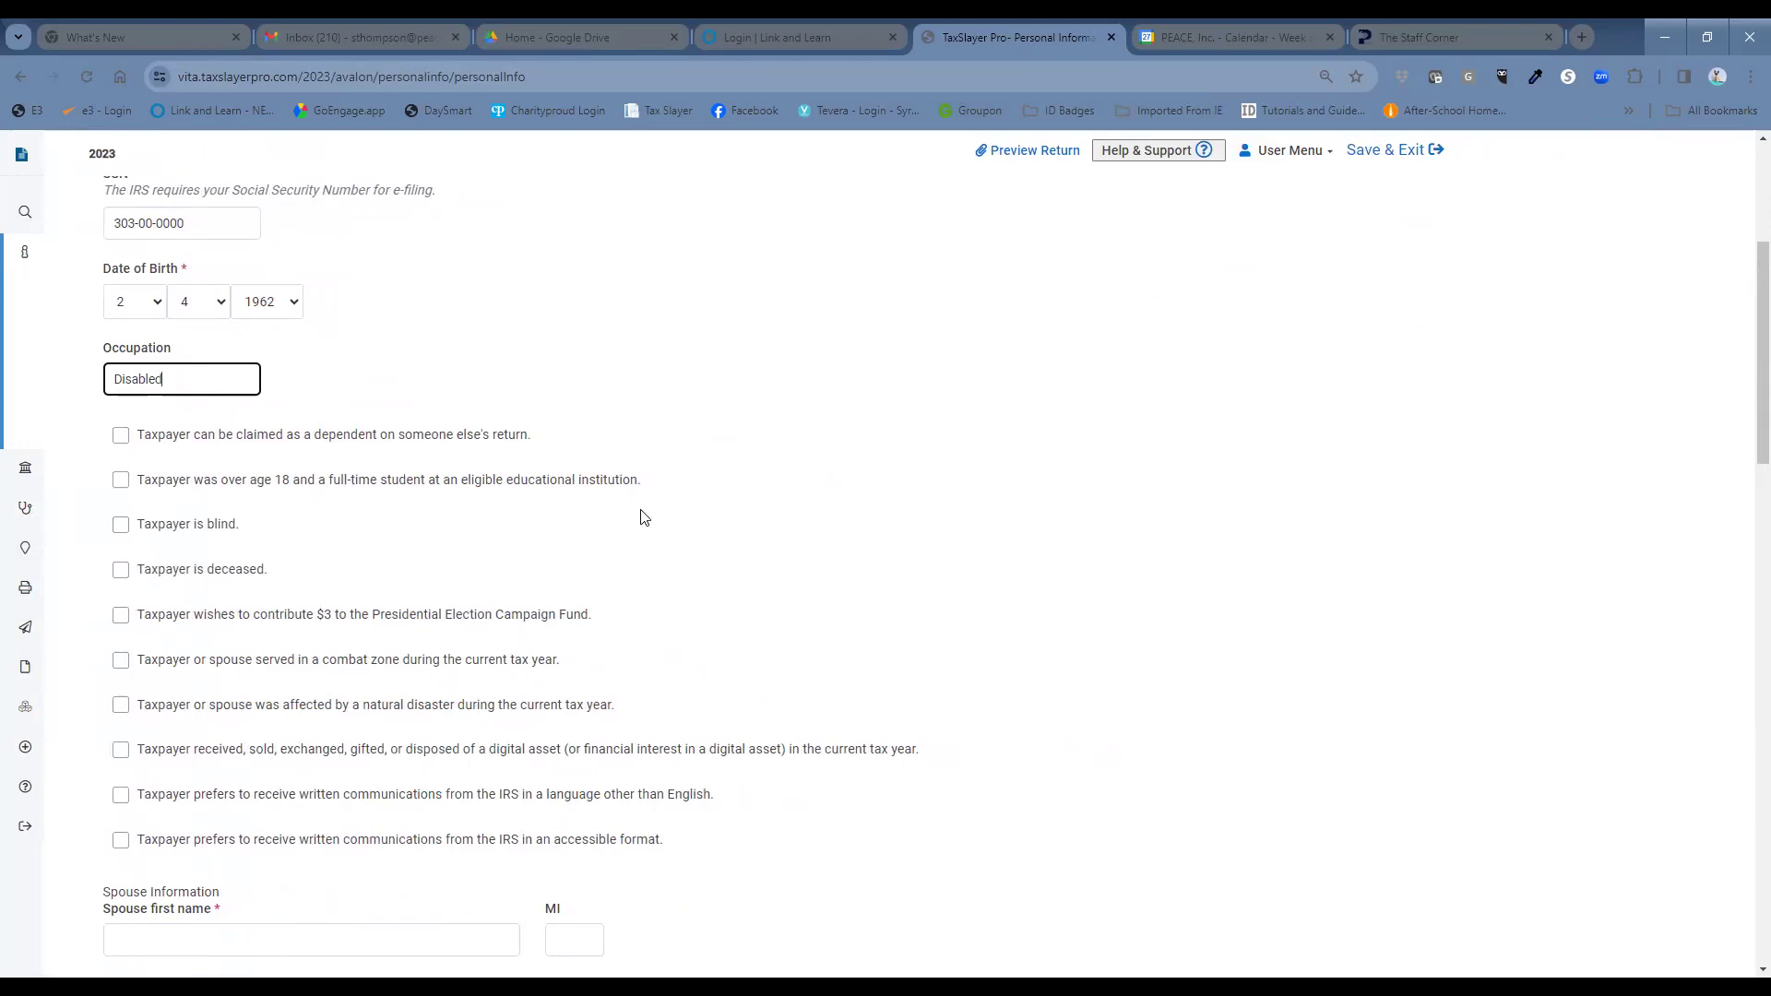
scroll(642, 517, down, 1)
scroll(643, 516, down, 3)
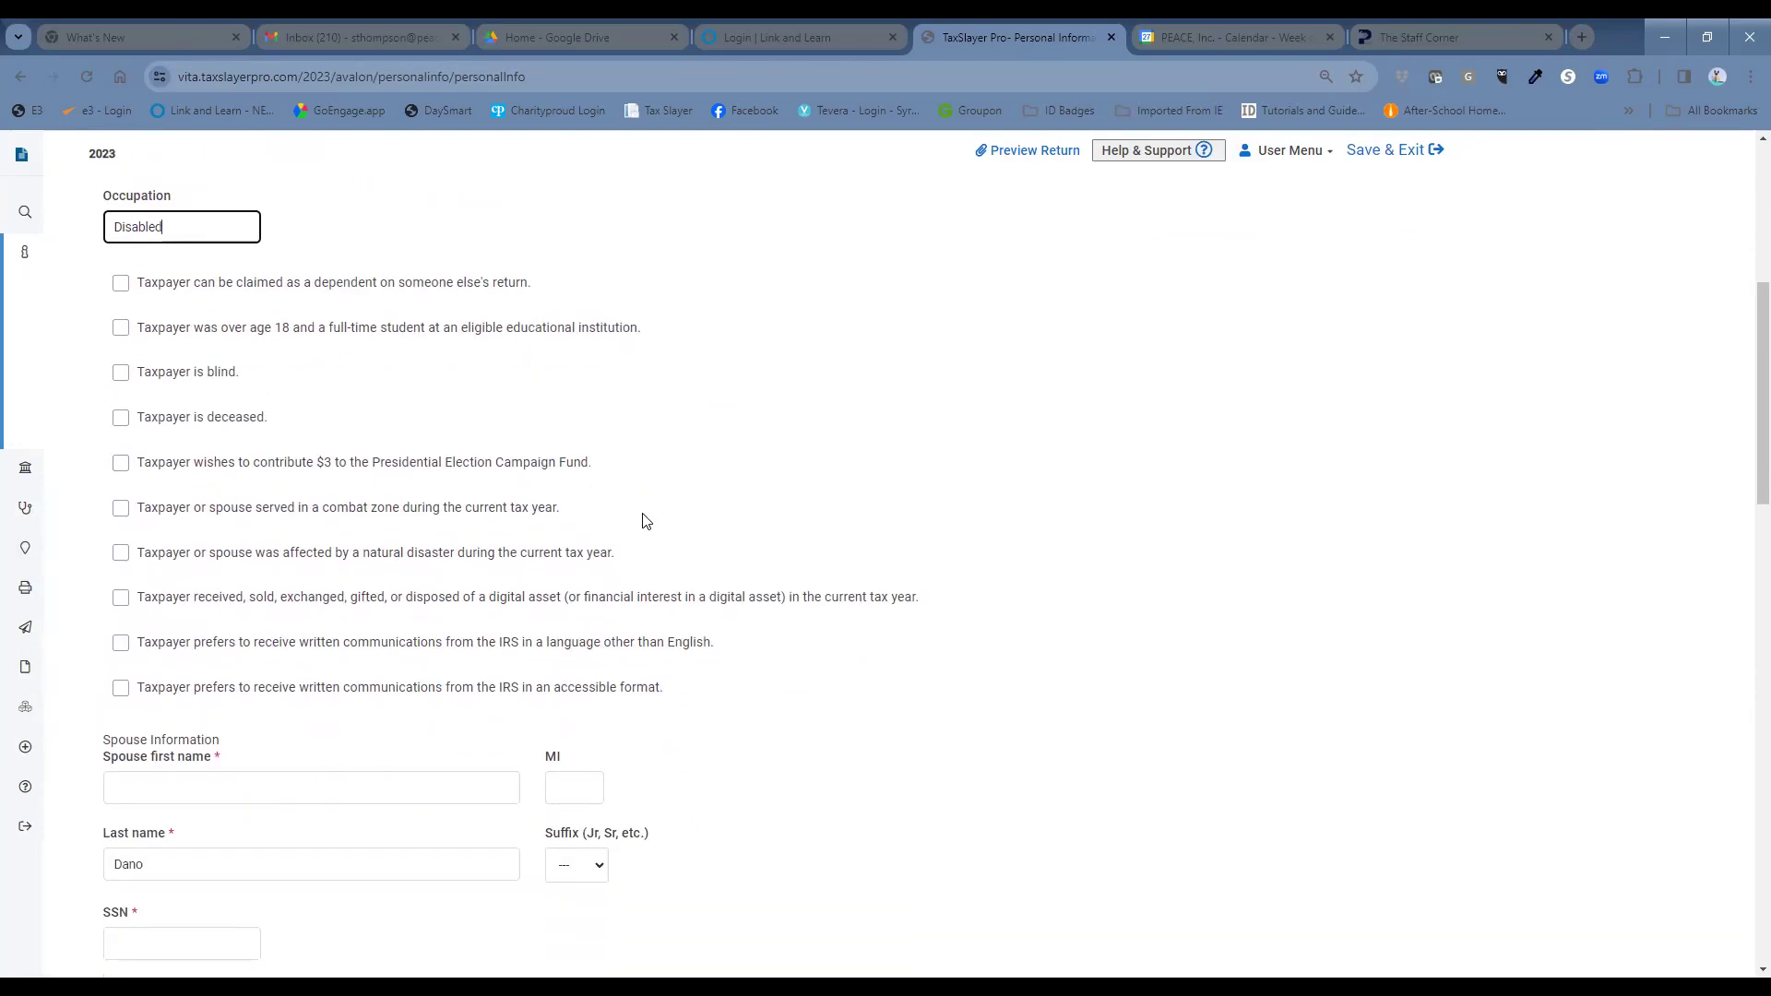
Enter the spouse's first name, last name and Social Security Number.
click(325, 567)
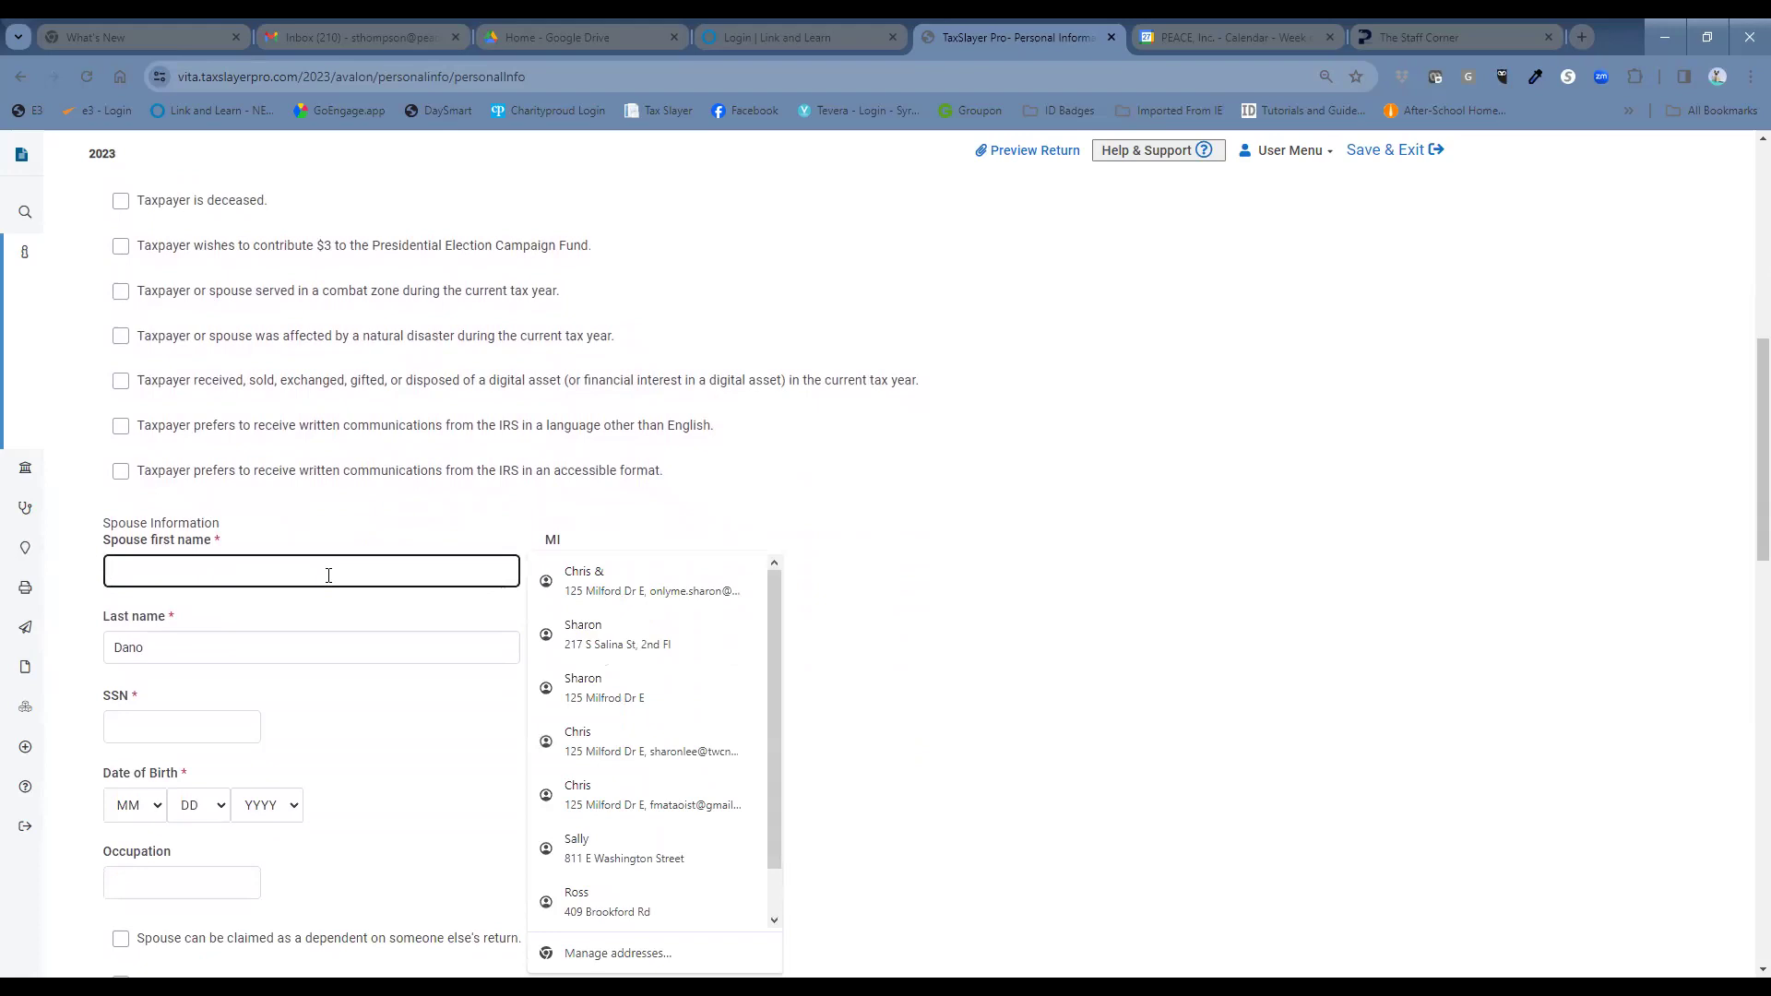
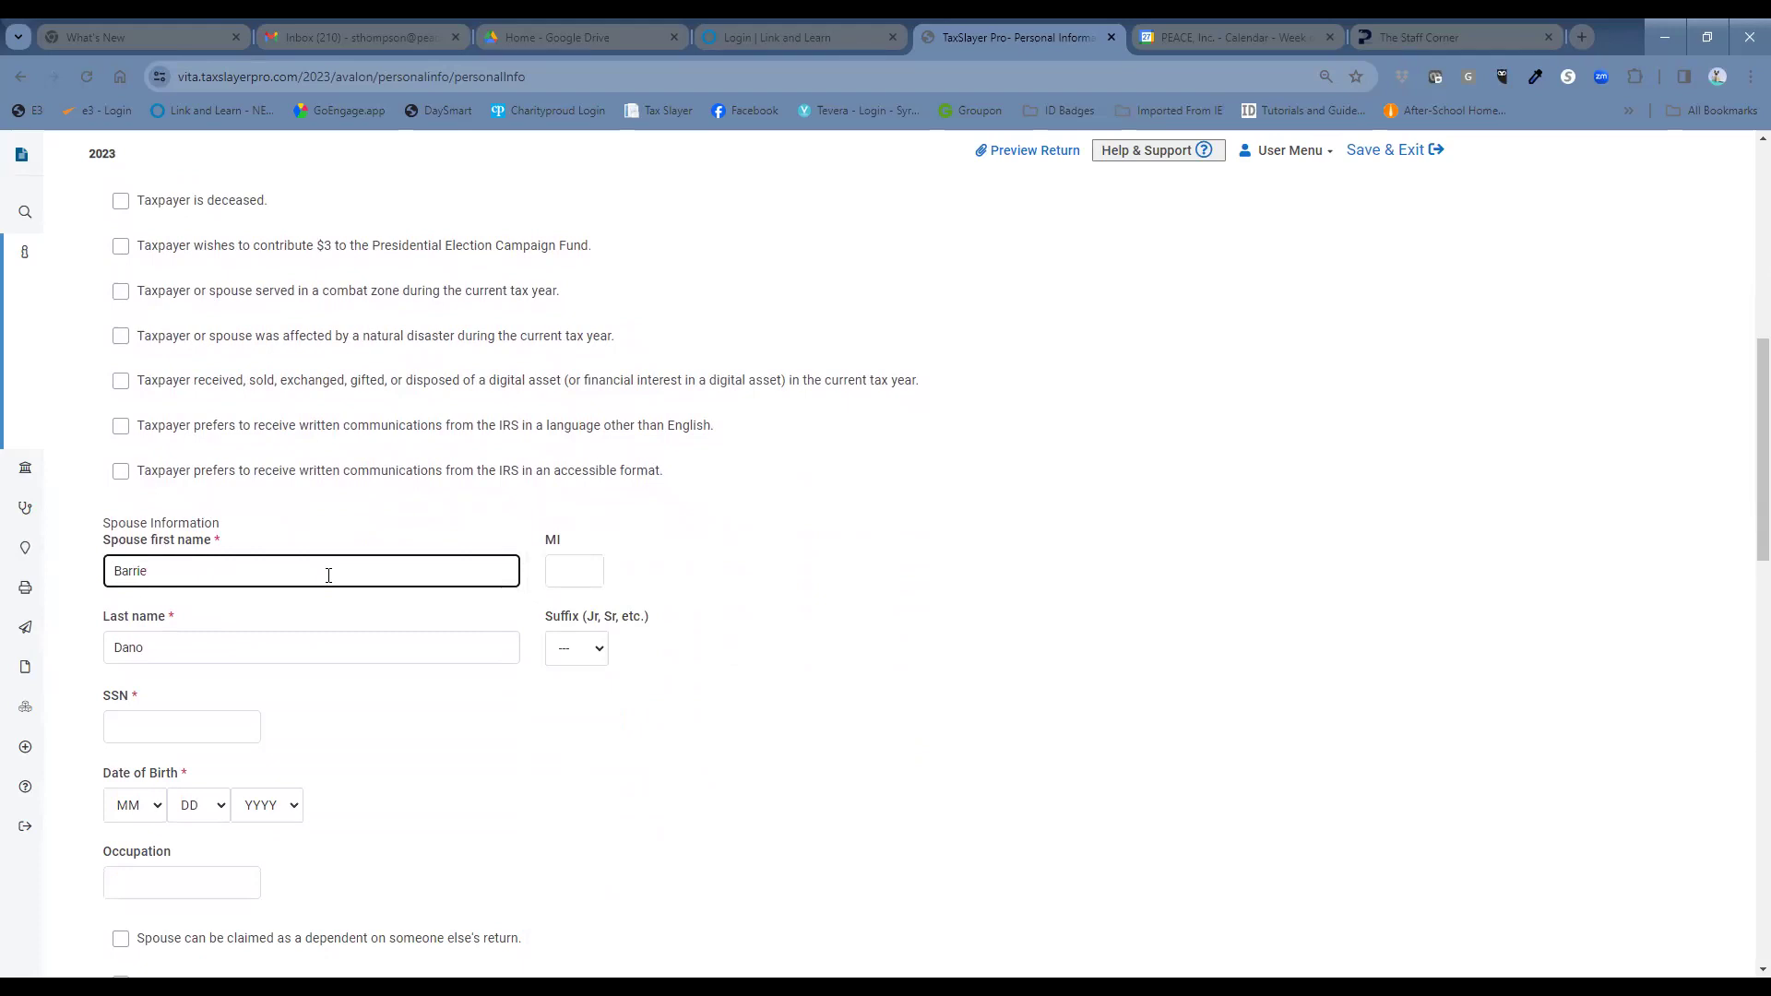
key(Tab)
key(Tab)
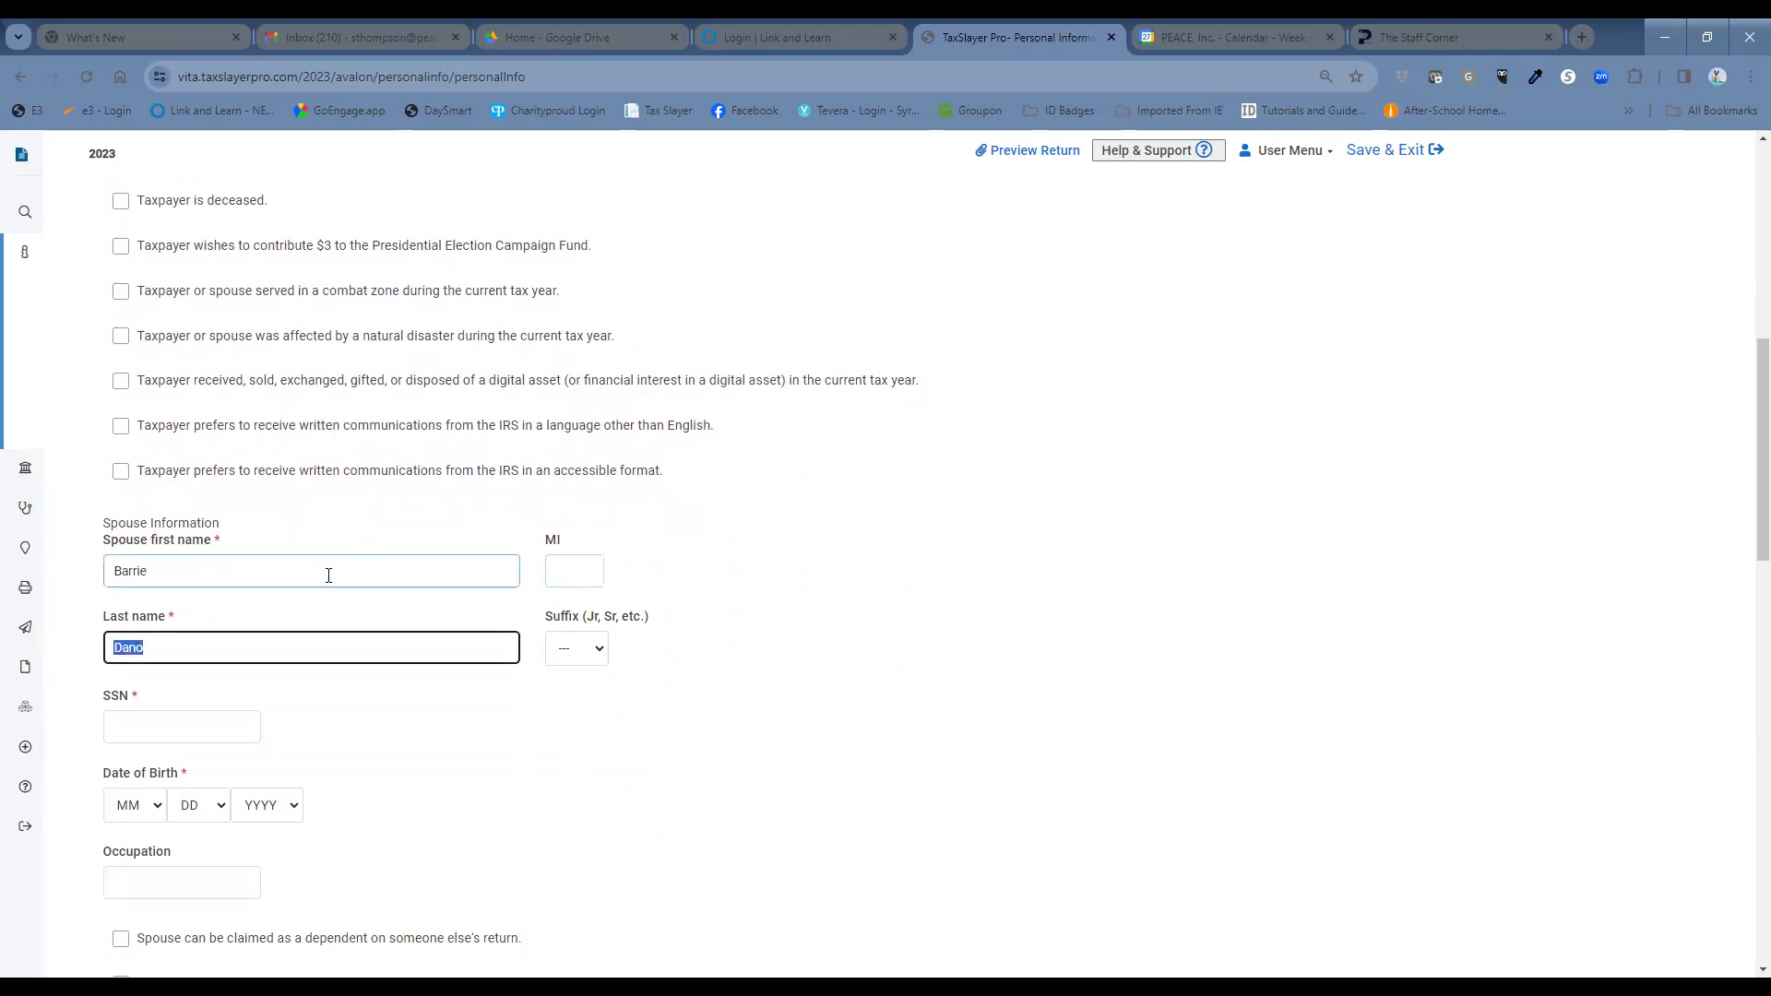
key(Tab)
key(Tab)
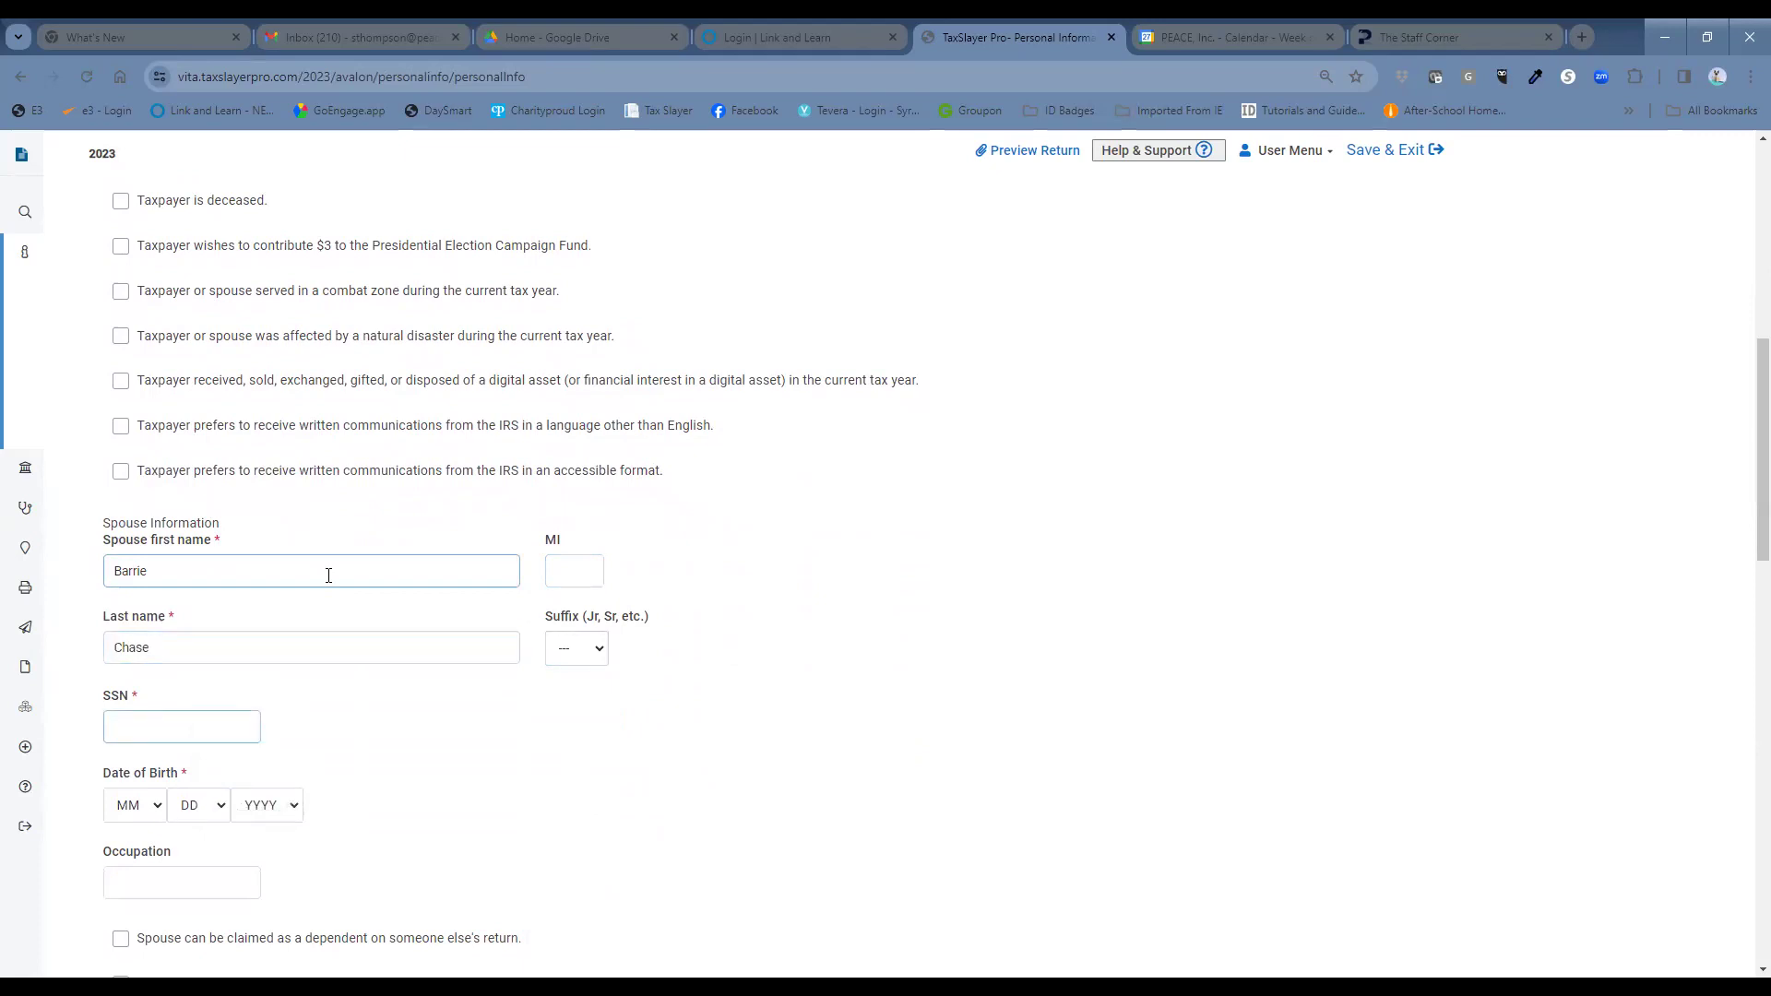
text(908-00-0000)
click(159, 808)
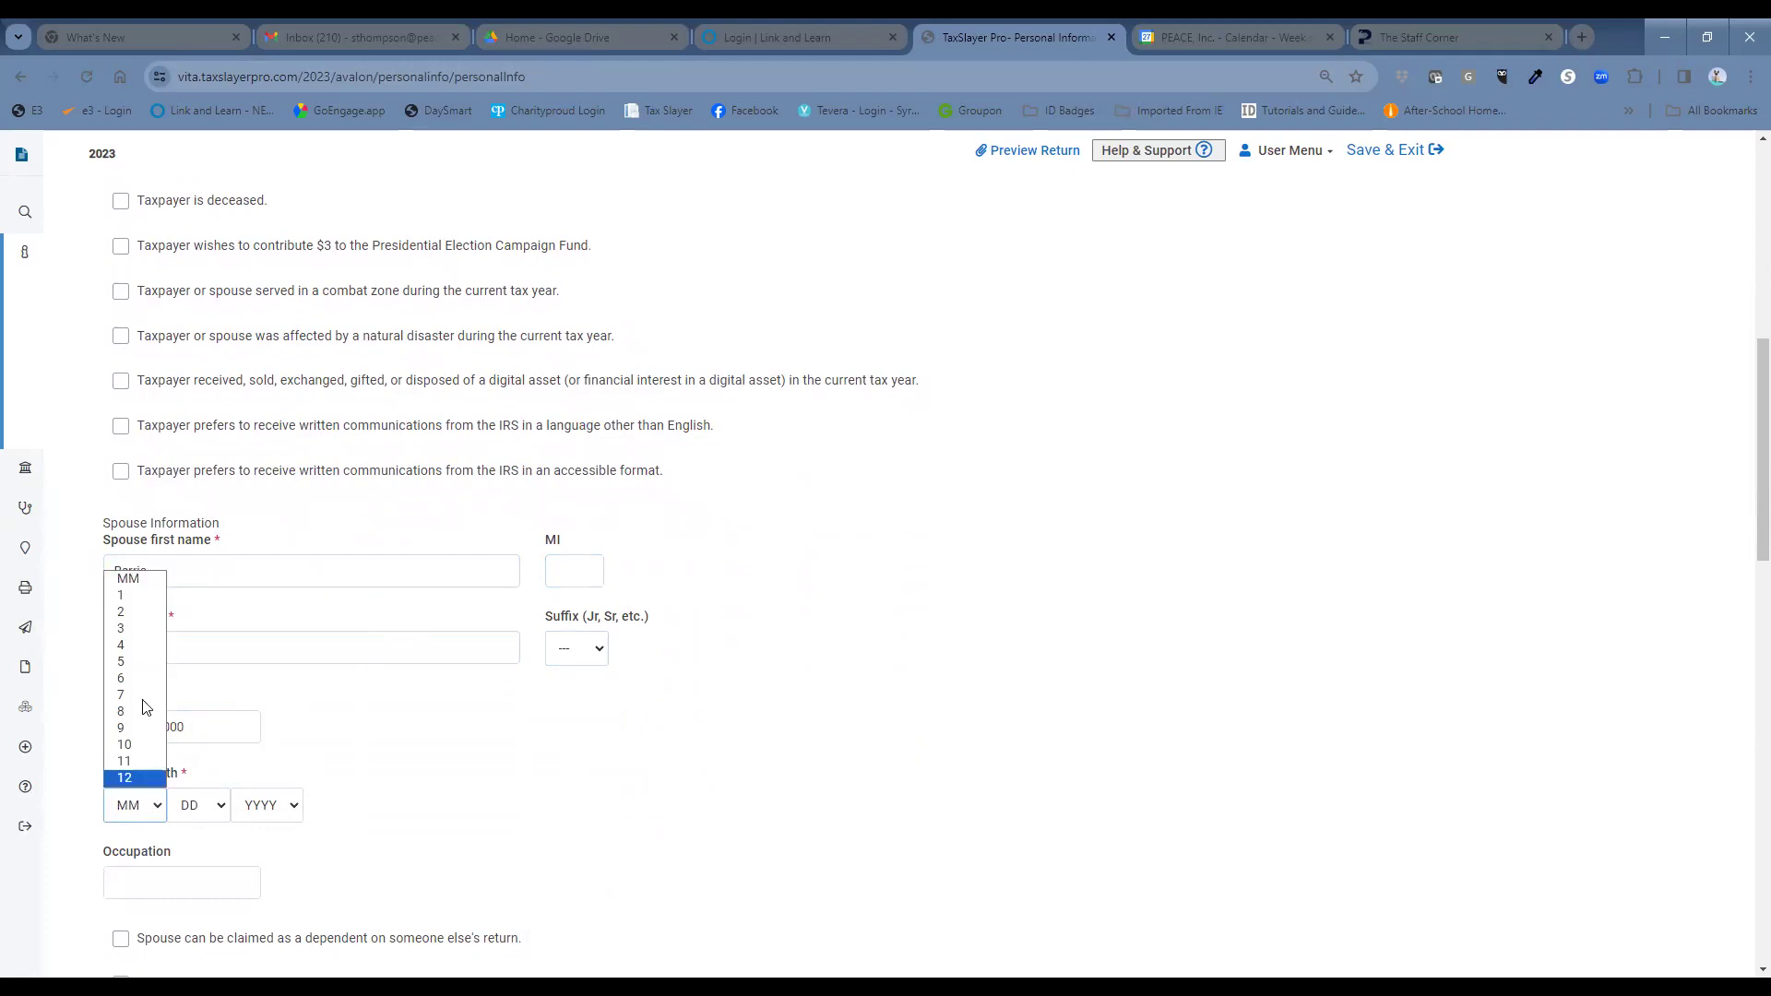
click(127, 678)
click(196, 810)
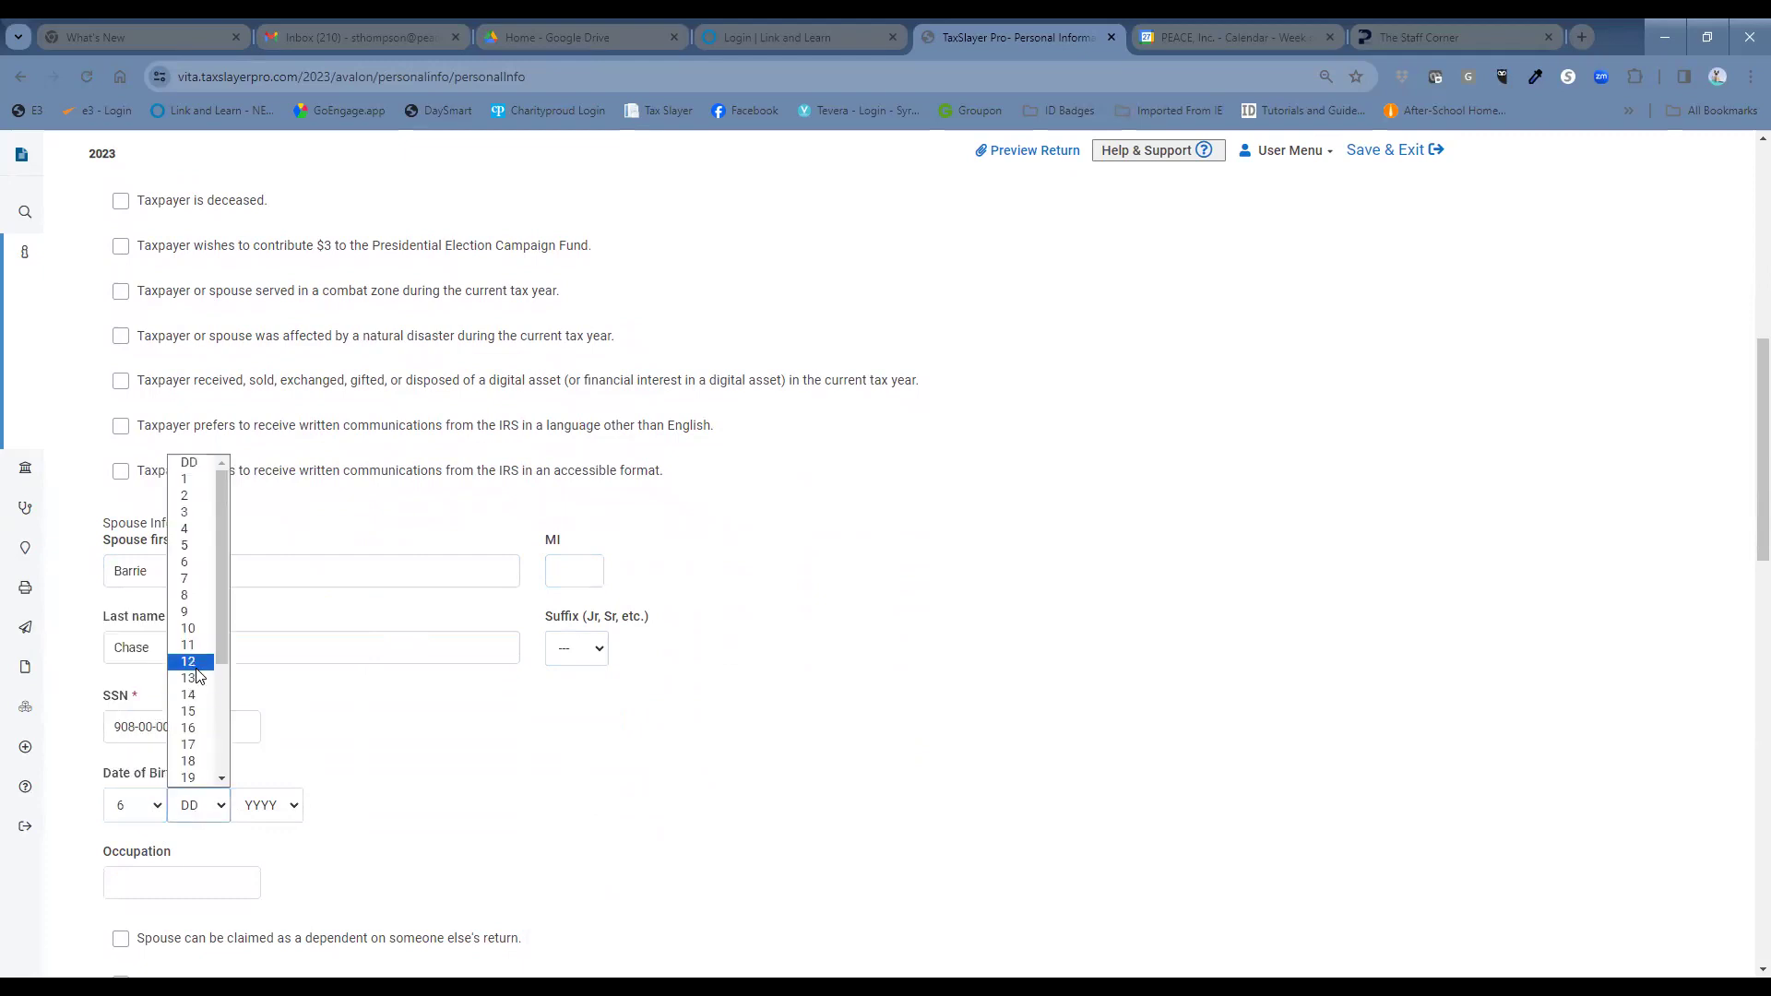
click(189, 662)
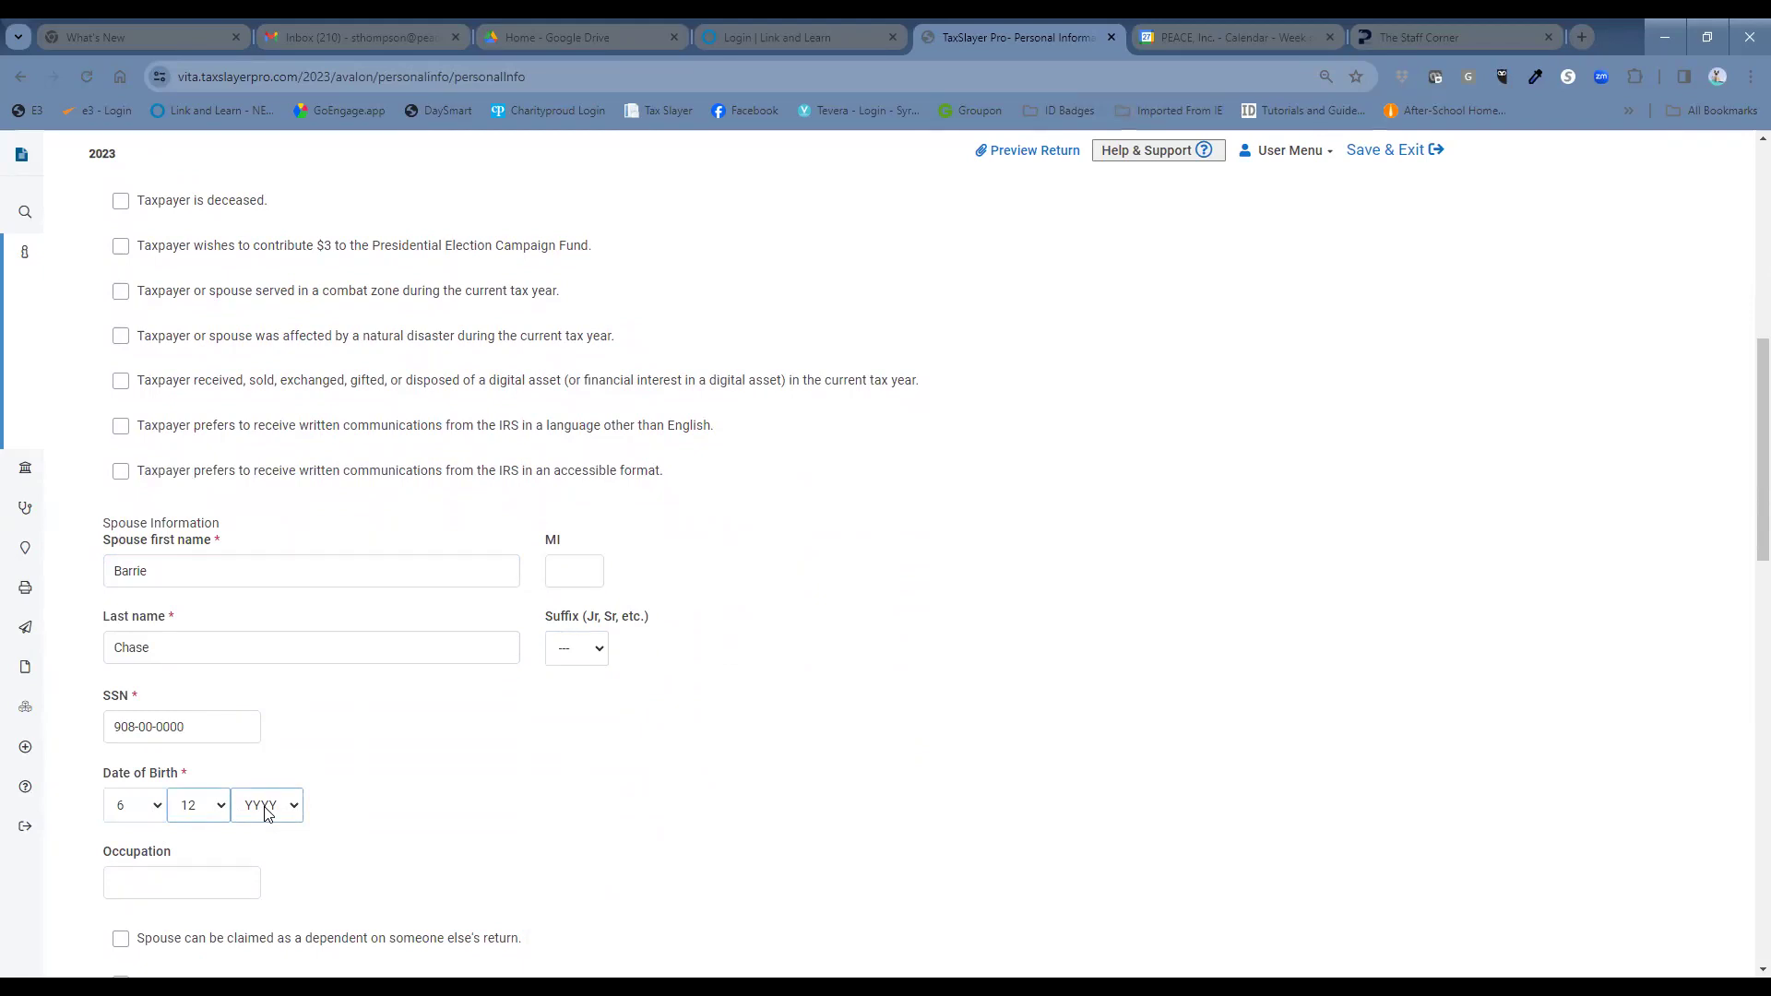
click(265, 807)
scroll(261, 747, down, 10)
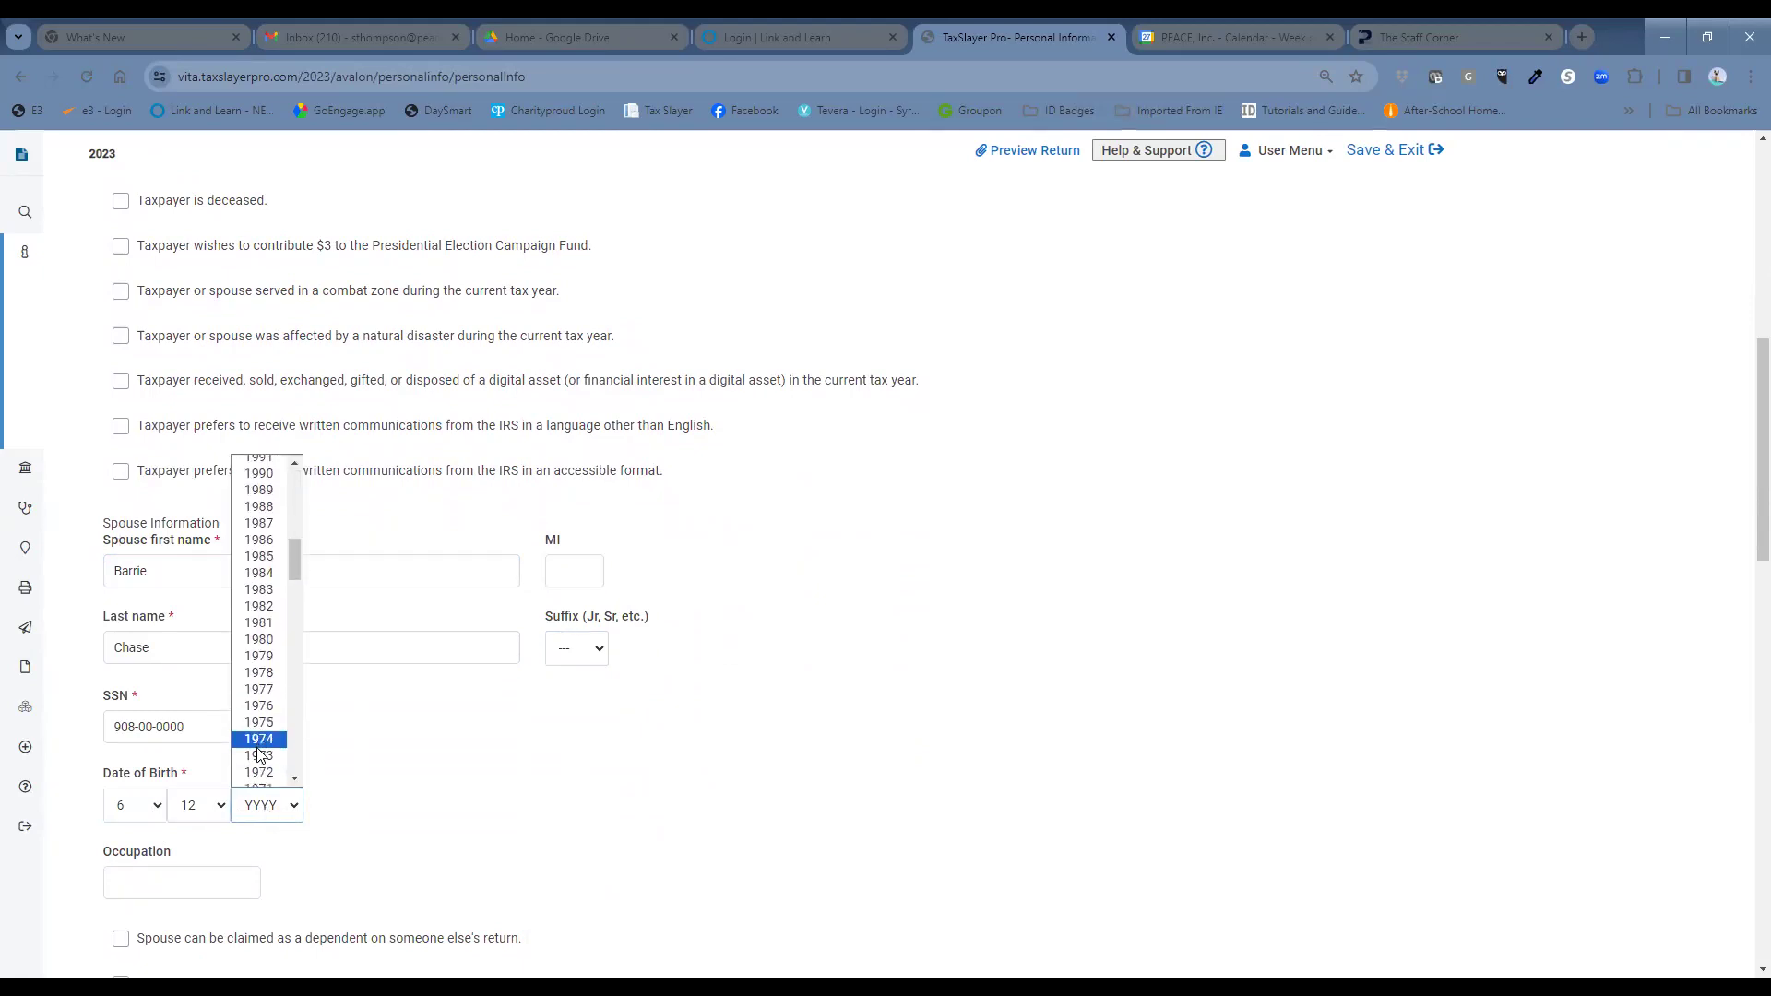
scroll(261, 752, down, 3)
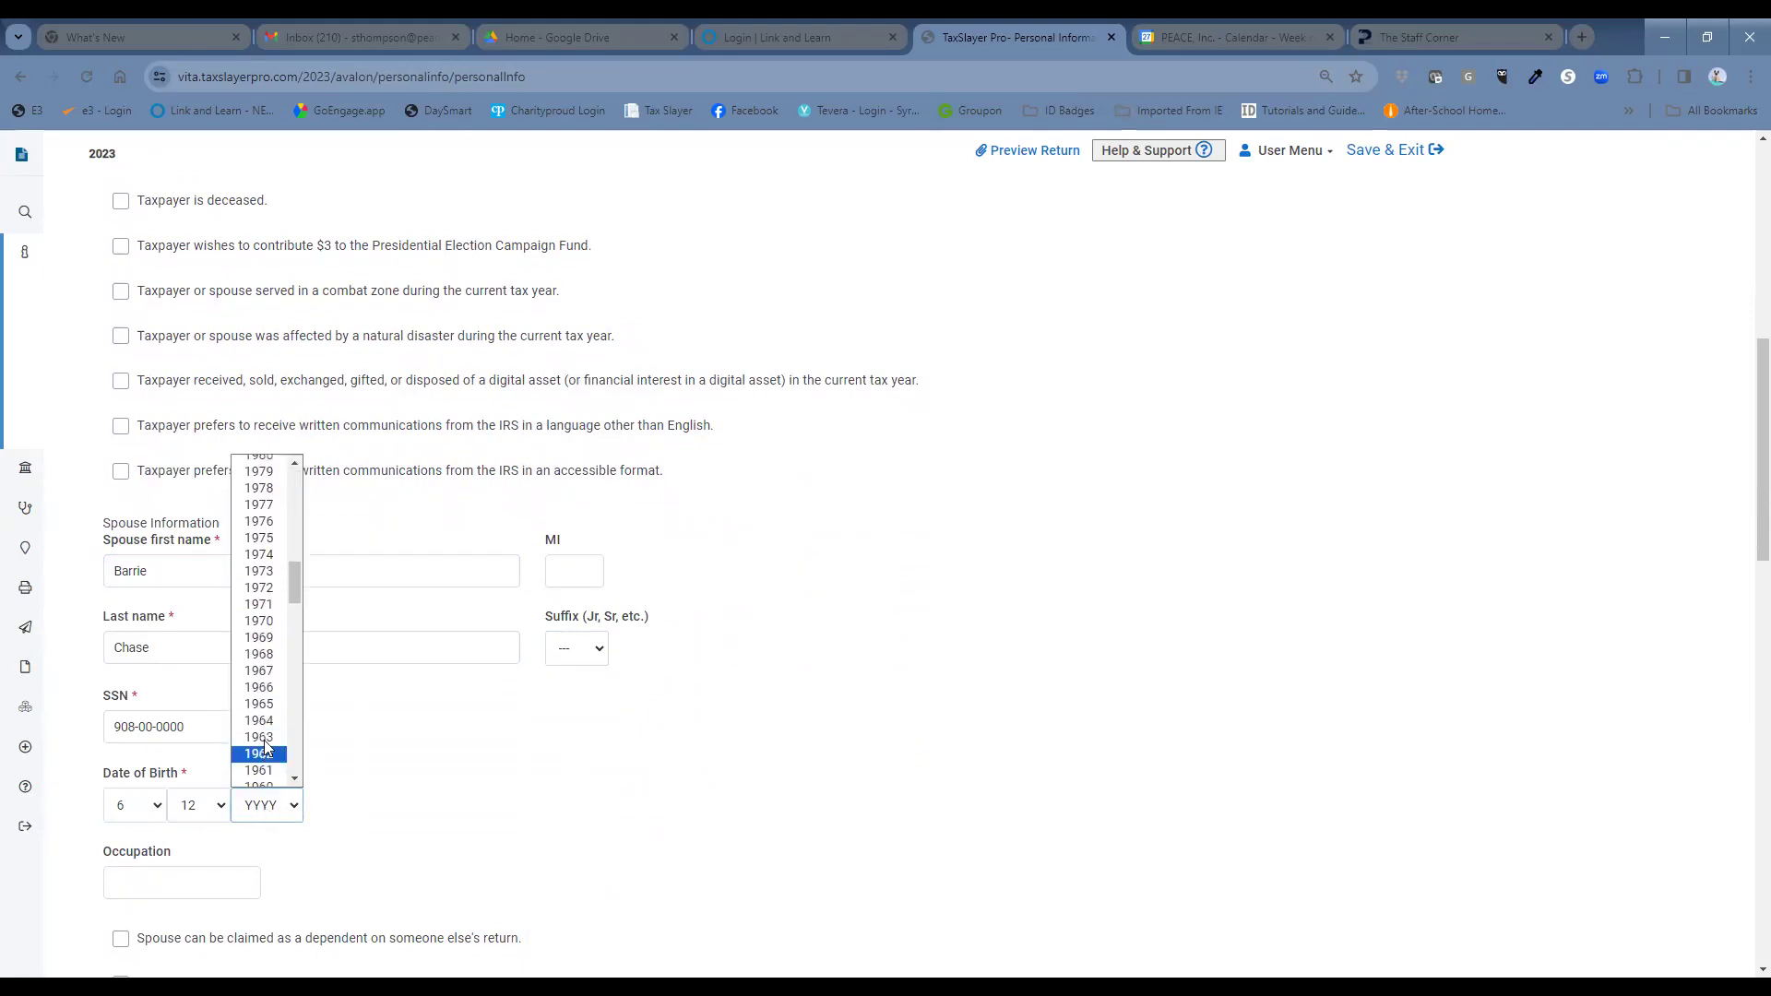
click(264, 627)
Enter Bank Examiner as the spouse's occupation.
click(225, 873)
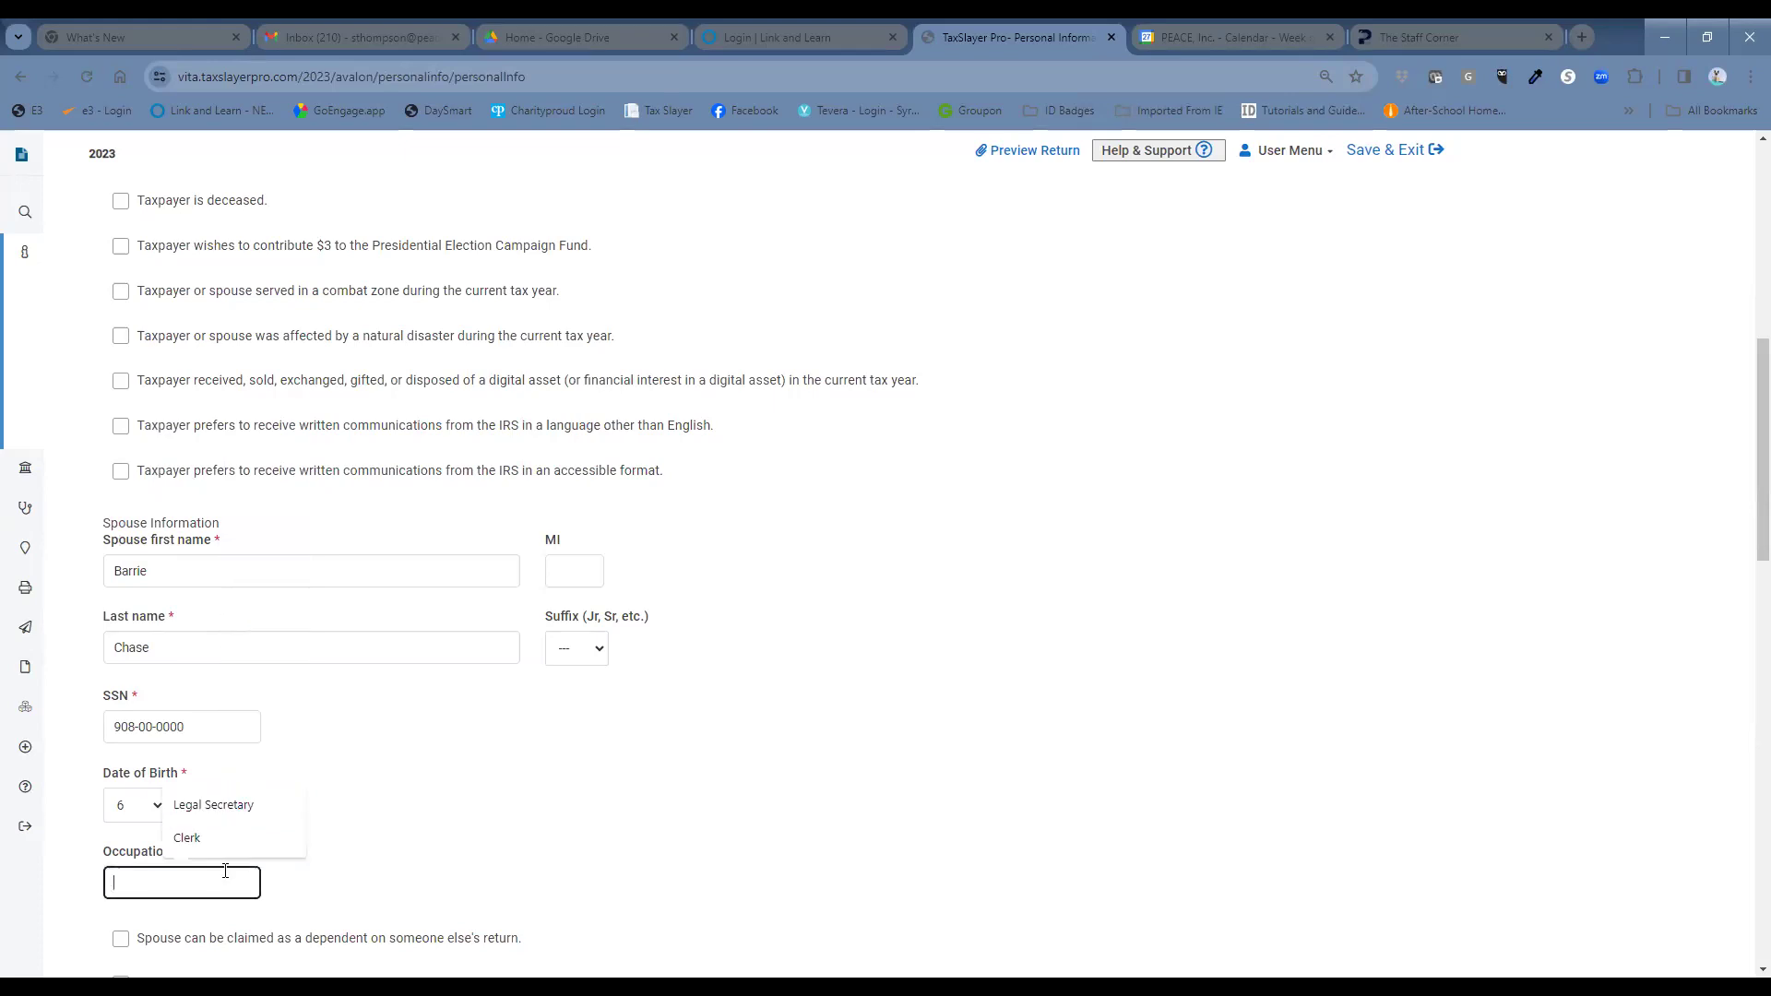
text(Bank Examiner)
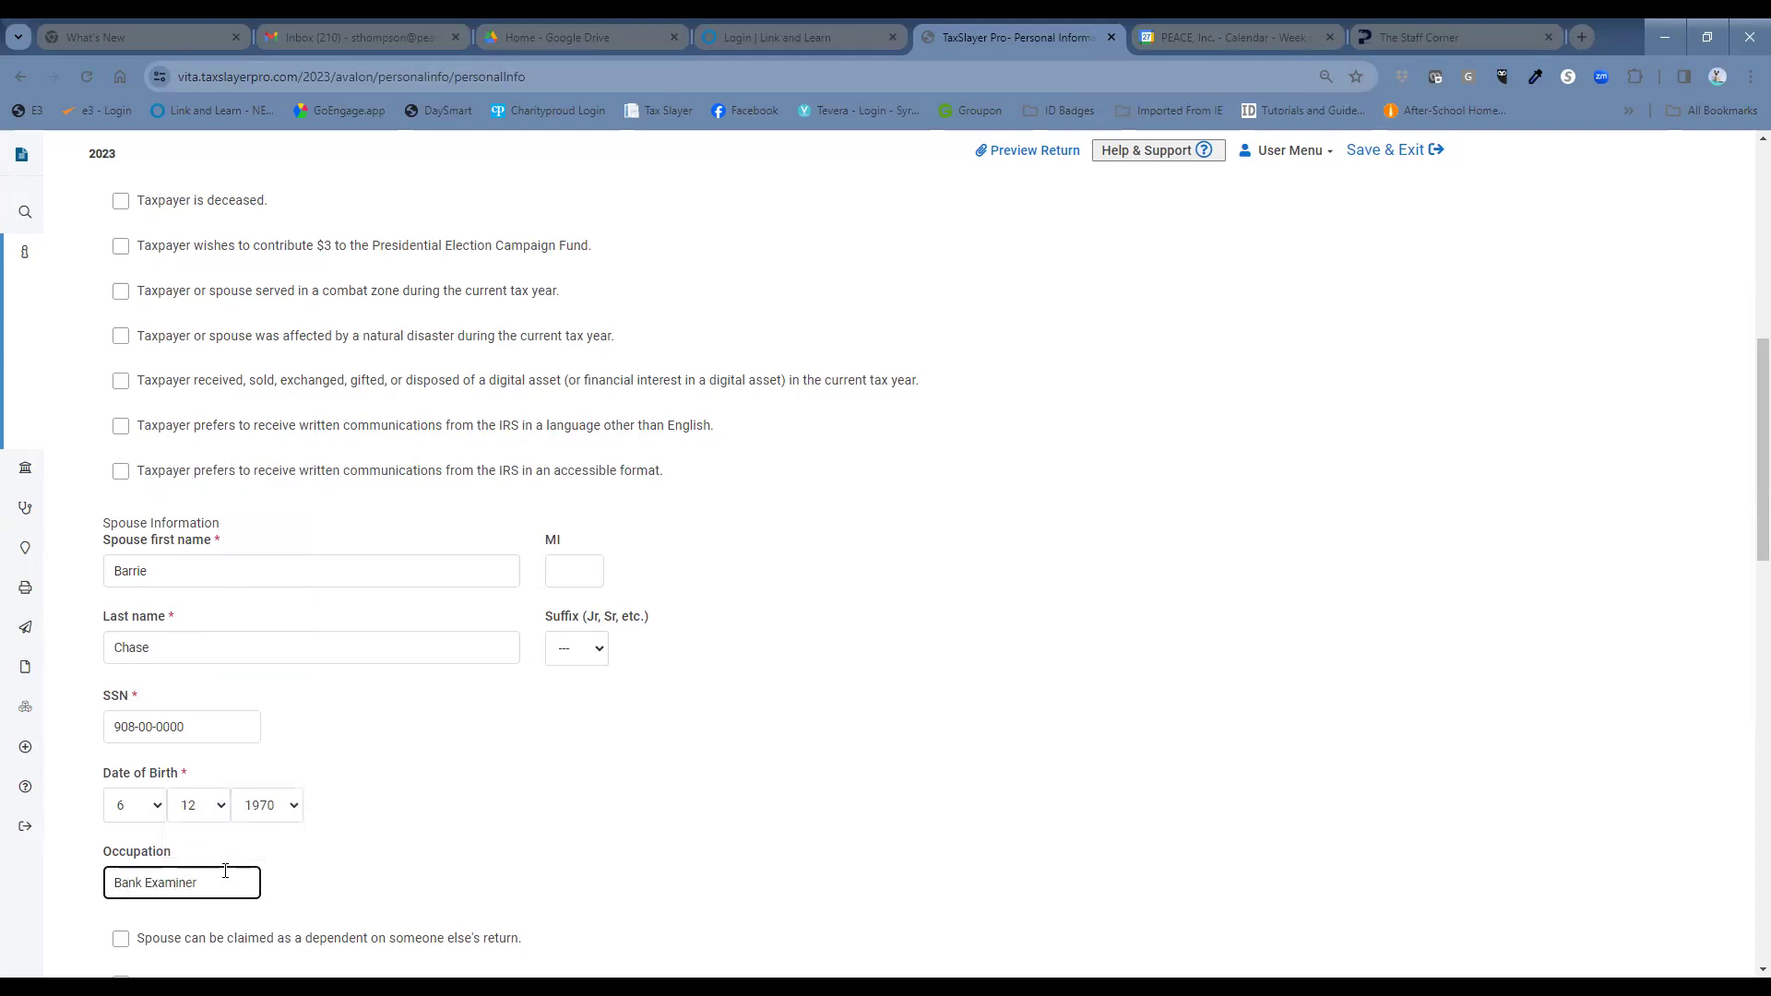
scroll(461, 784, down, 2)
click(690, 724)
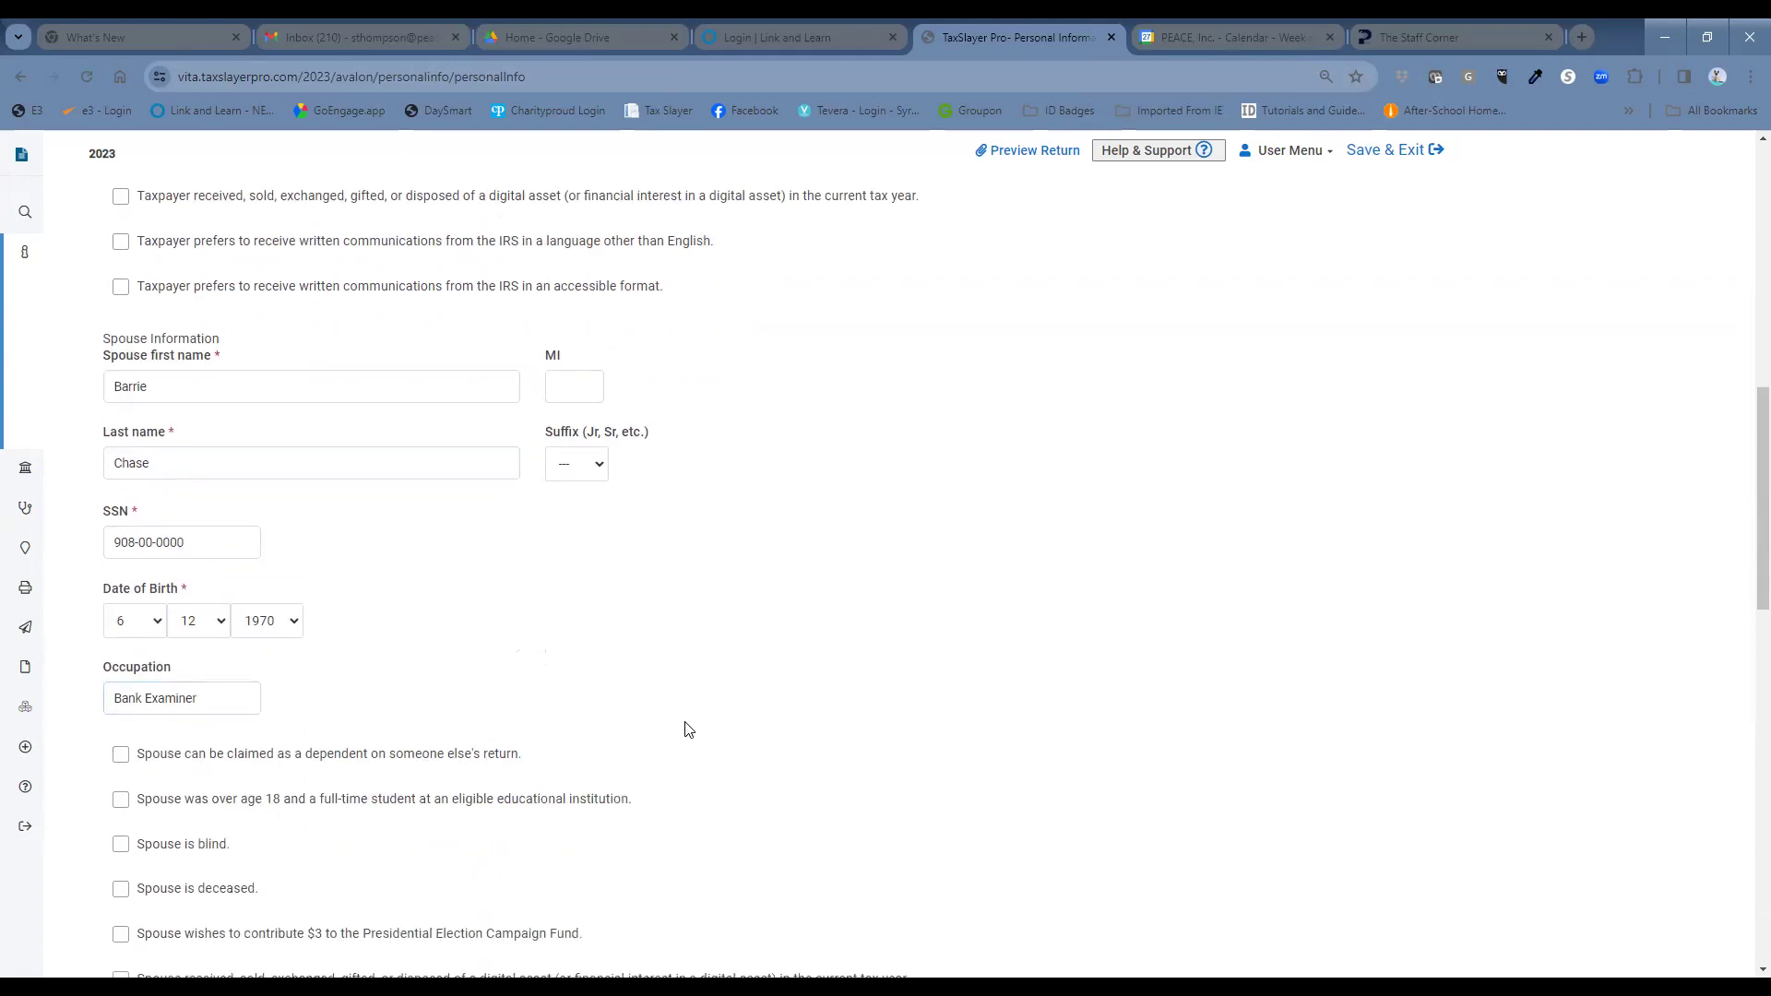
scroll(685, 729, down, 1)
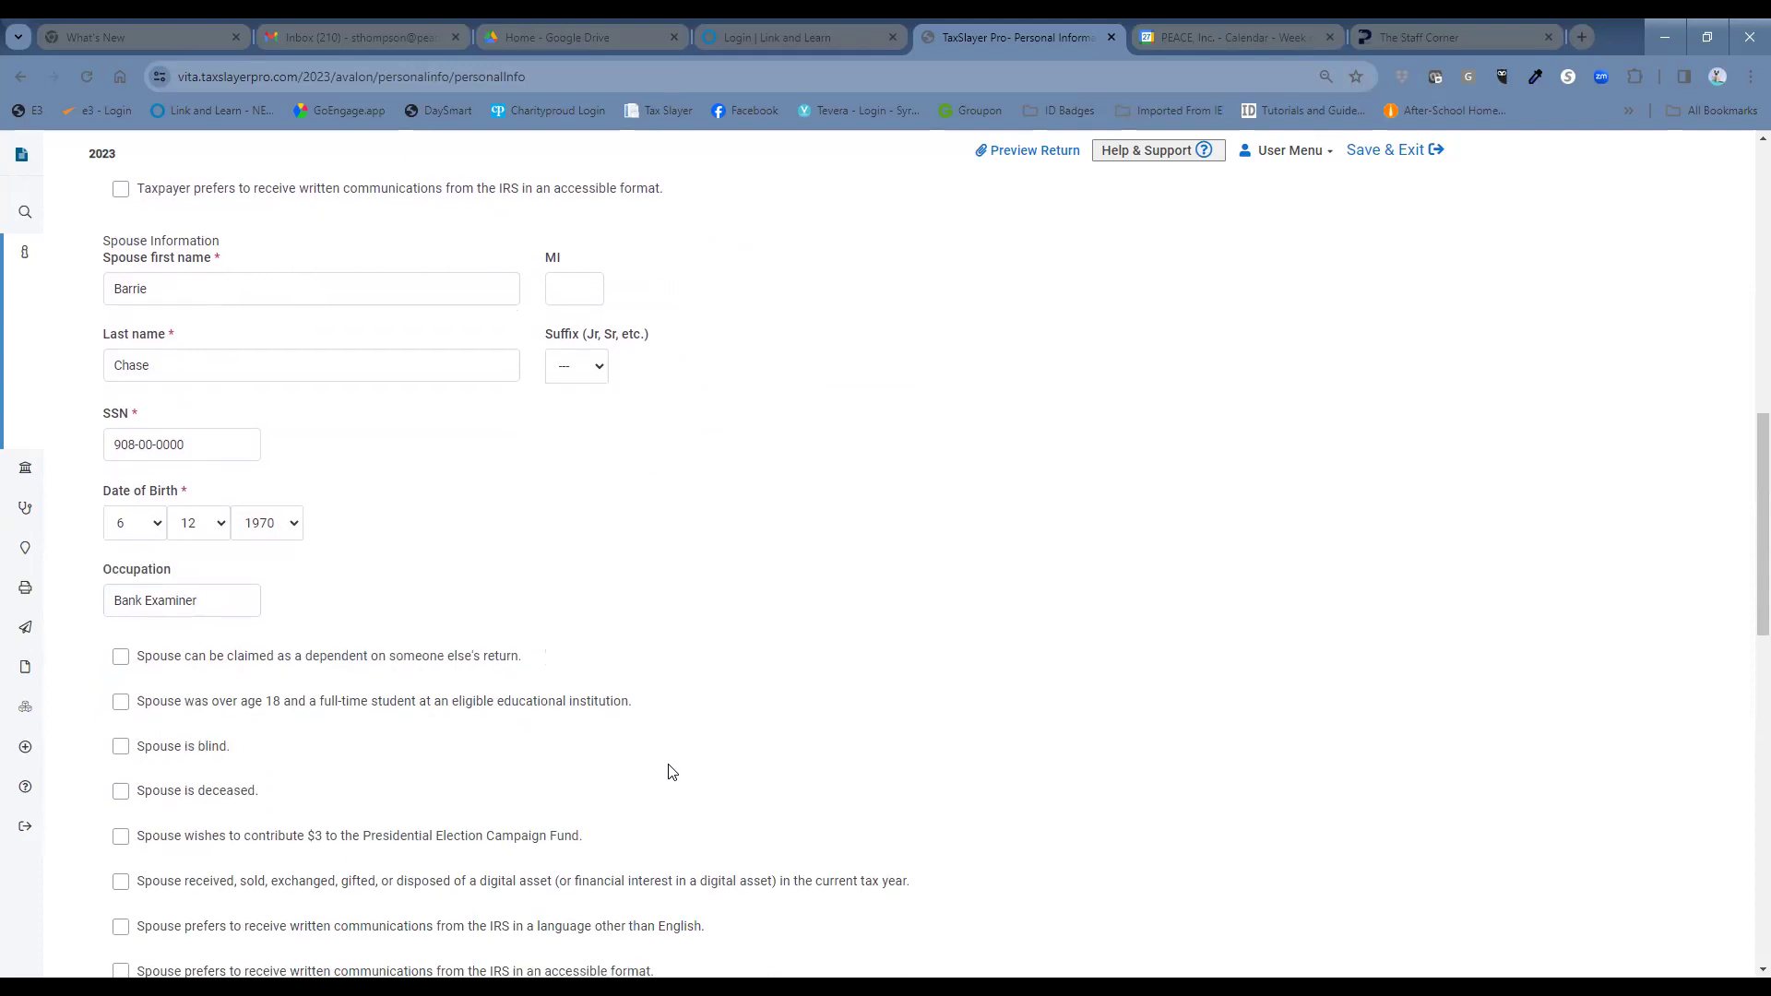
scroll(672, 772, down, 3)
click(221, 887)
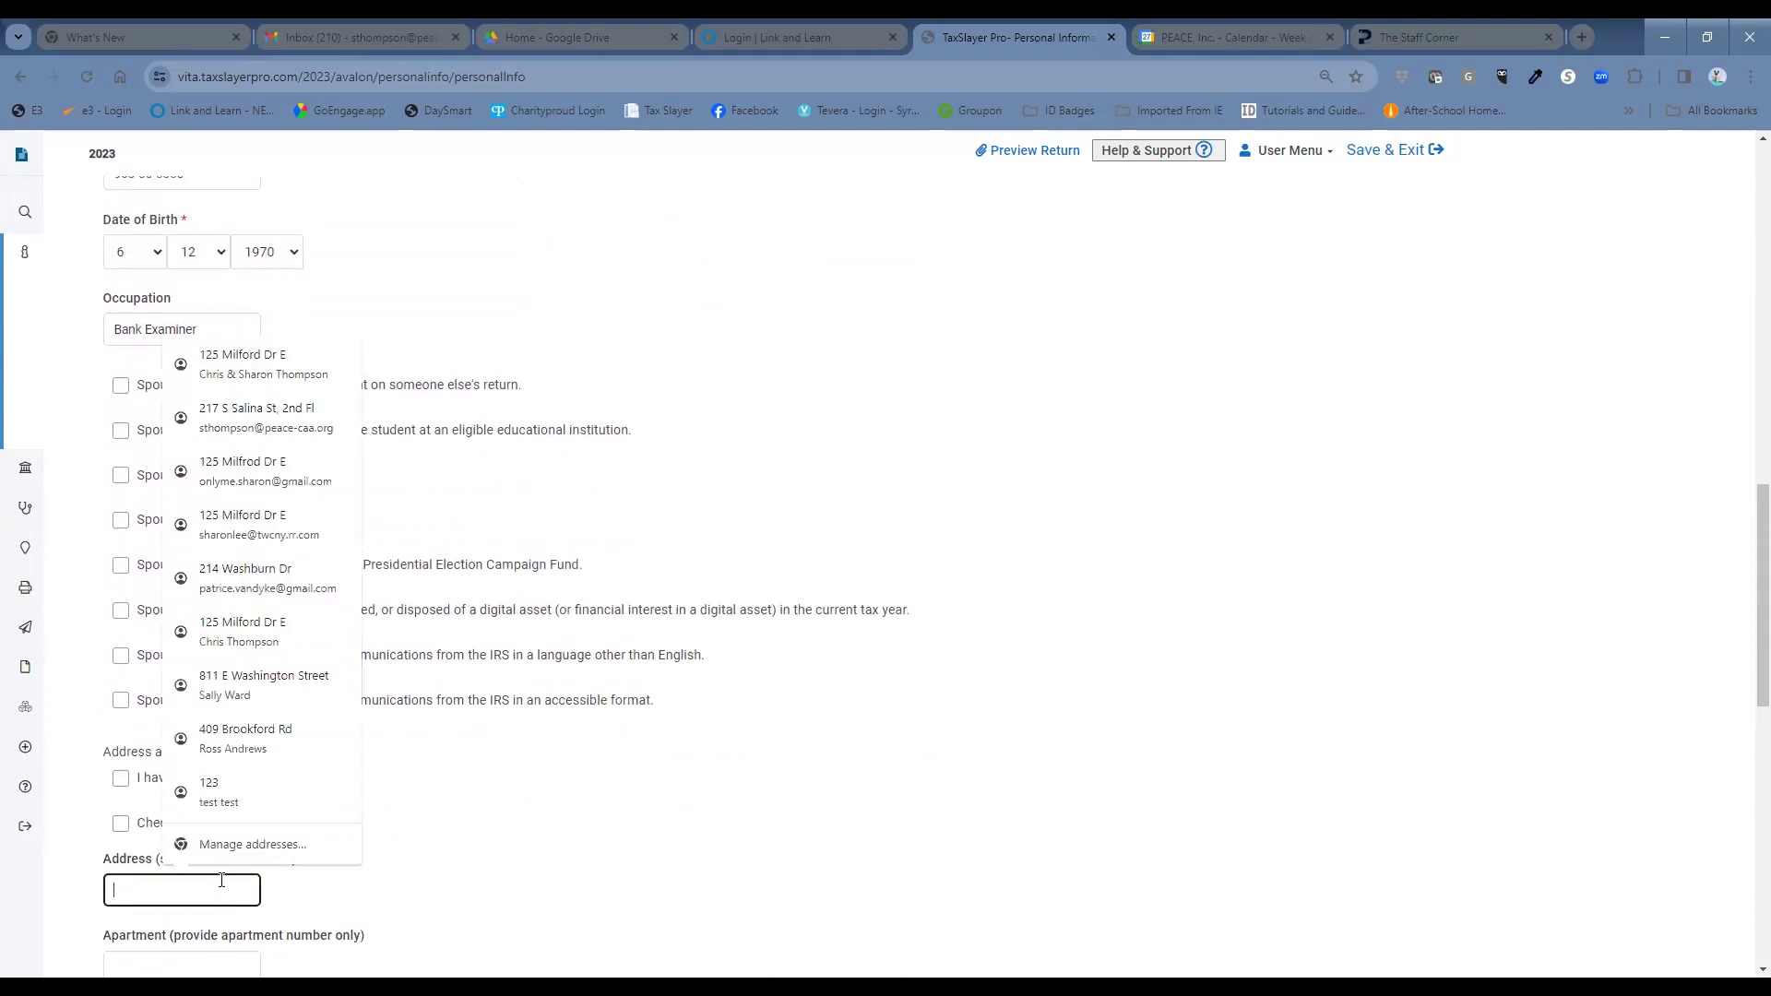
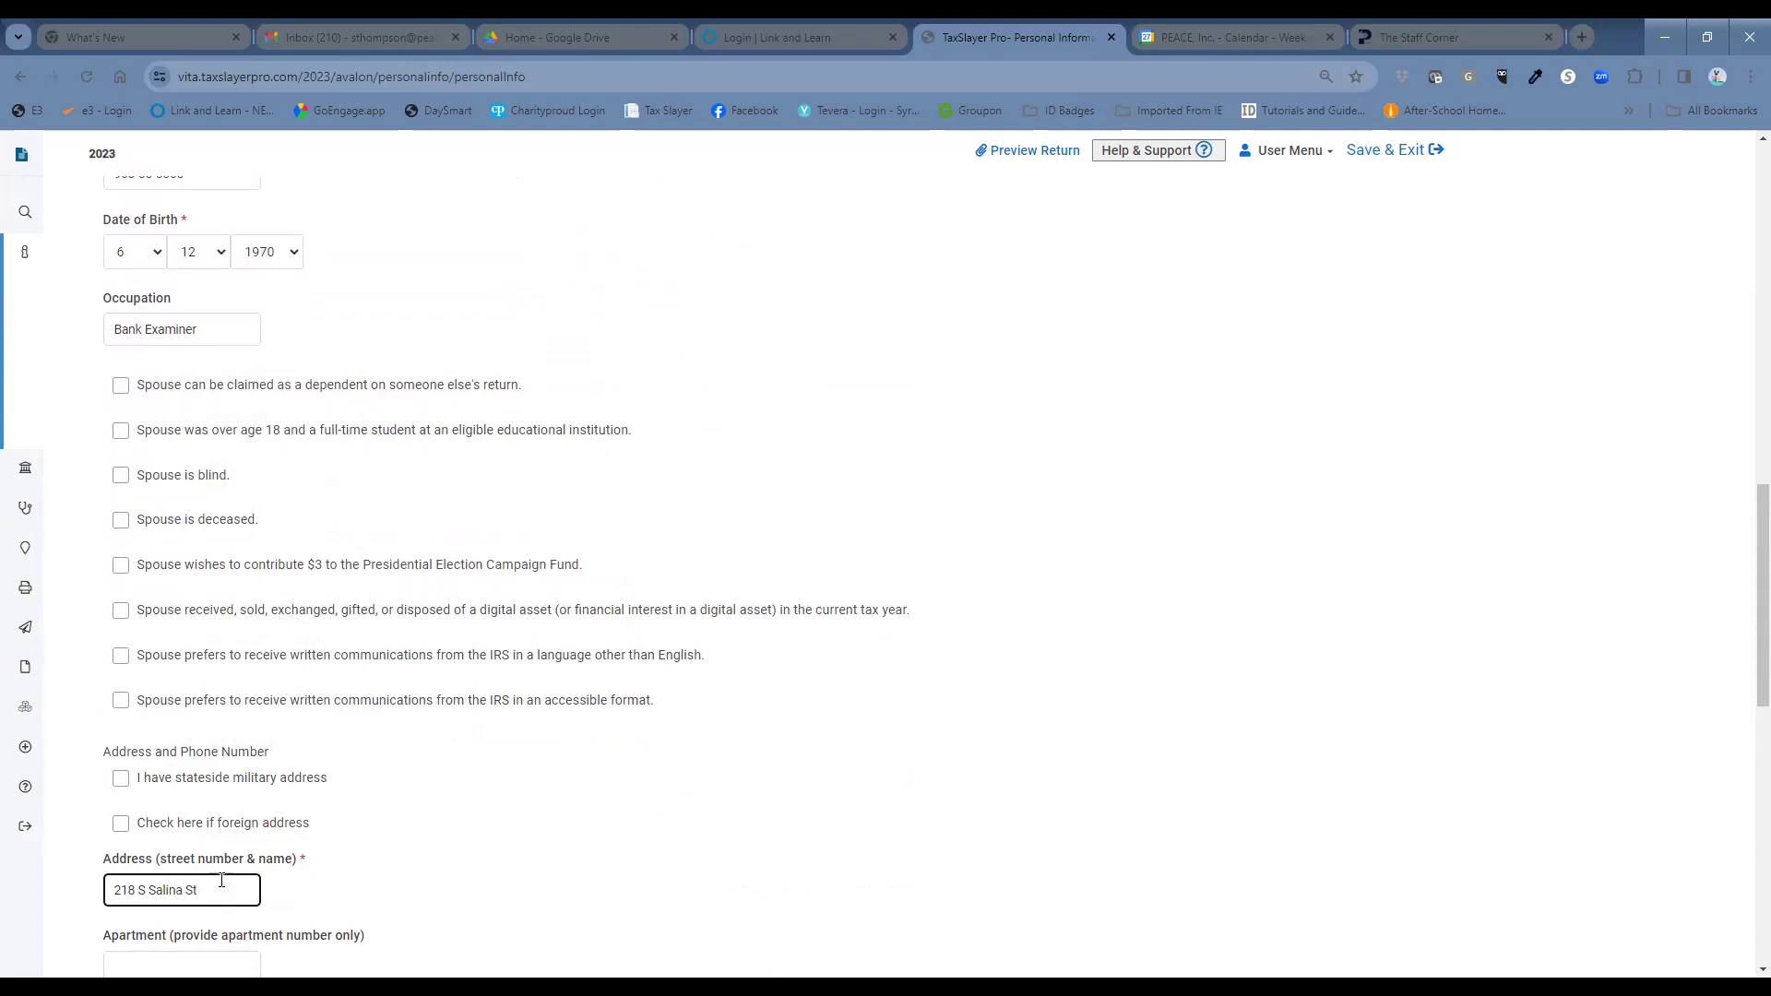
Enter the home street address and ZIP code so the city and state fill in.
scroll(172, 753, down, 3)
click(148, 768)
text(13202)
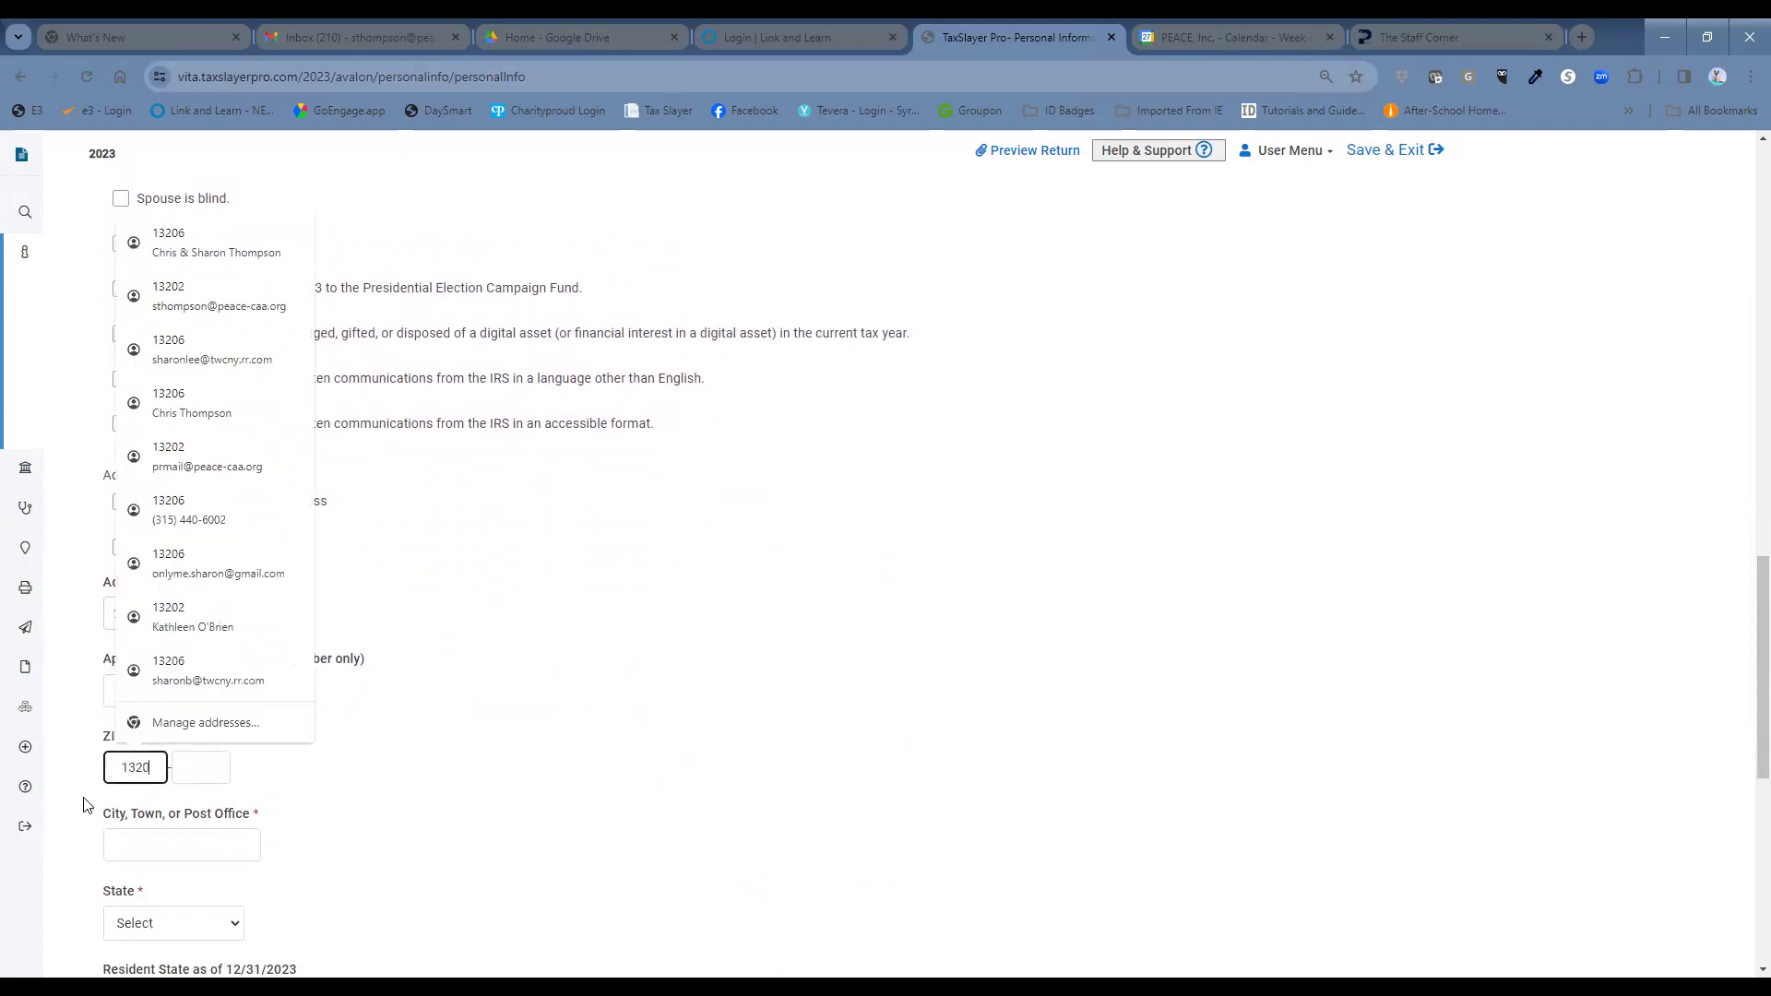
key(BackSpace)
key(BackSpace)
text(02)
click(448, 838)
Enter the daytime and secondary phone numbers and continue to the New York questions.
scroll(458, 835, down, 2)
click(251, 894)
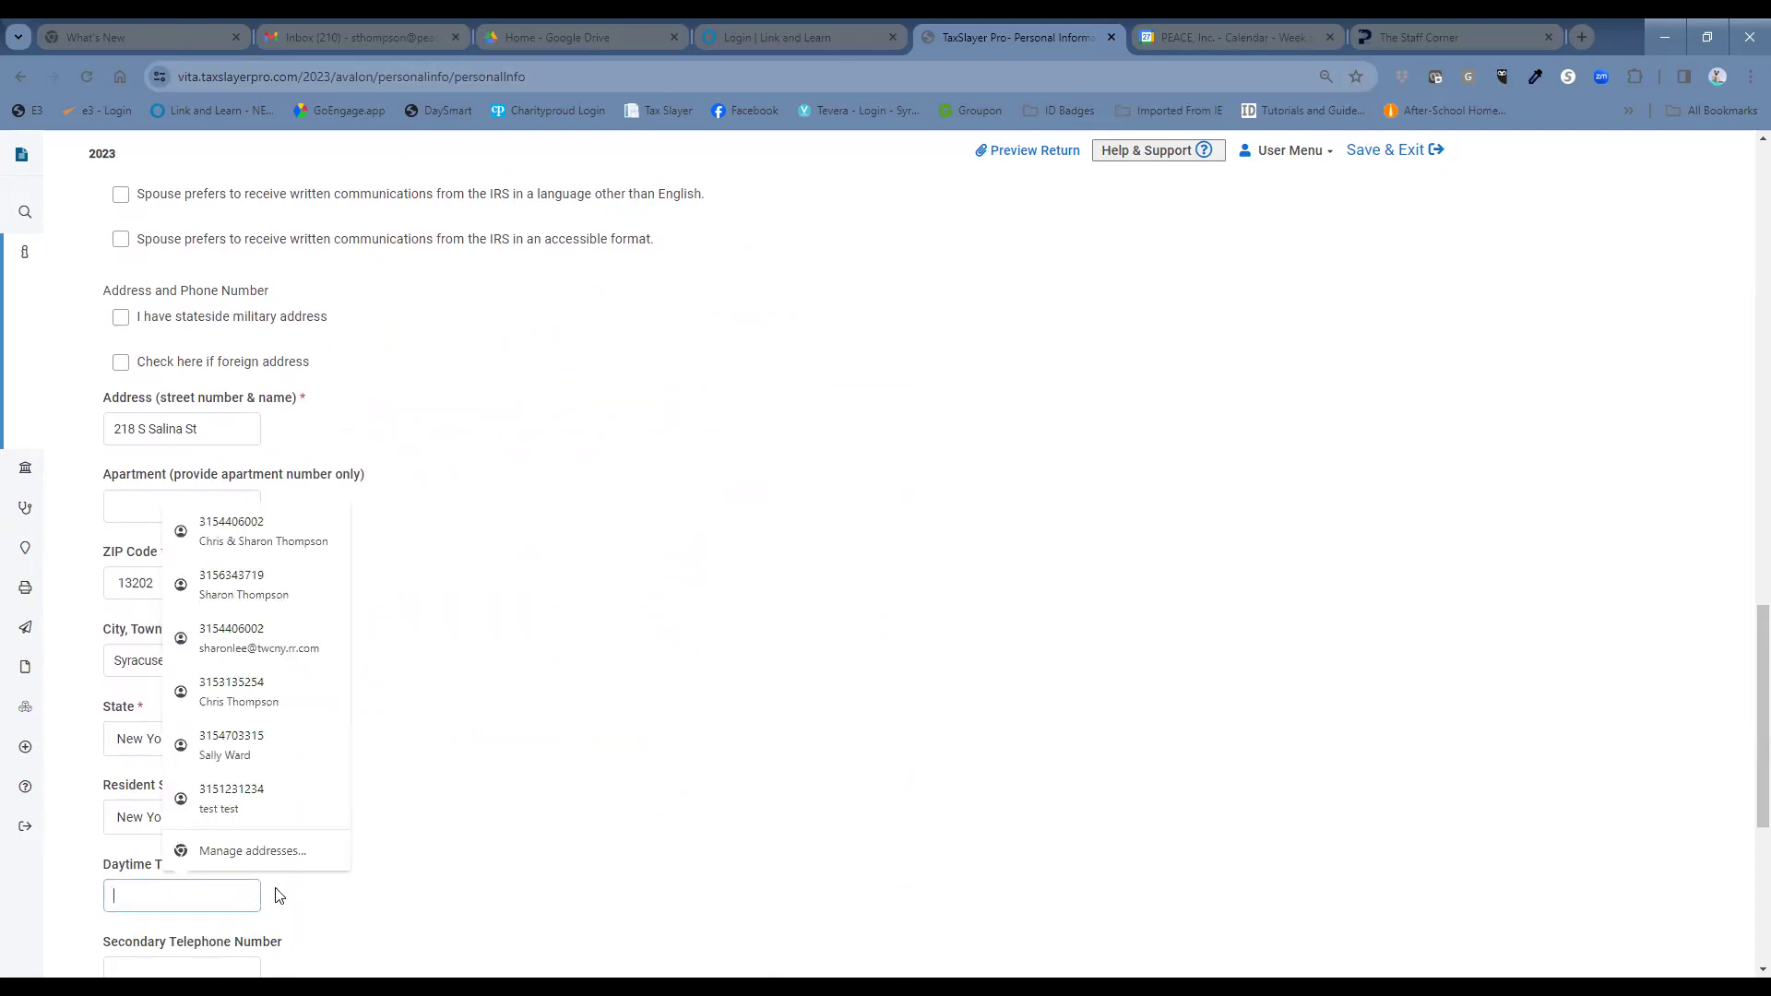
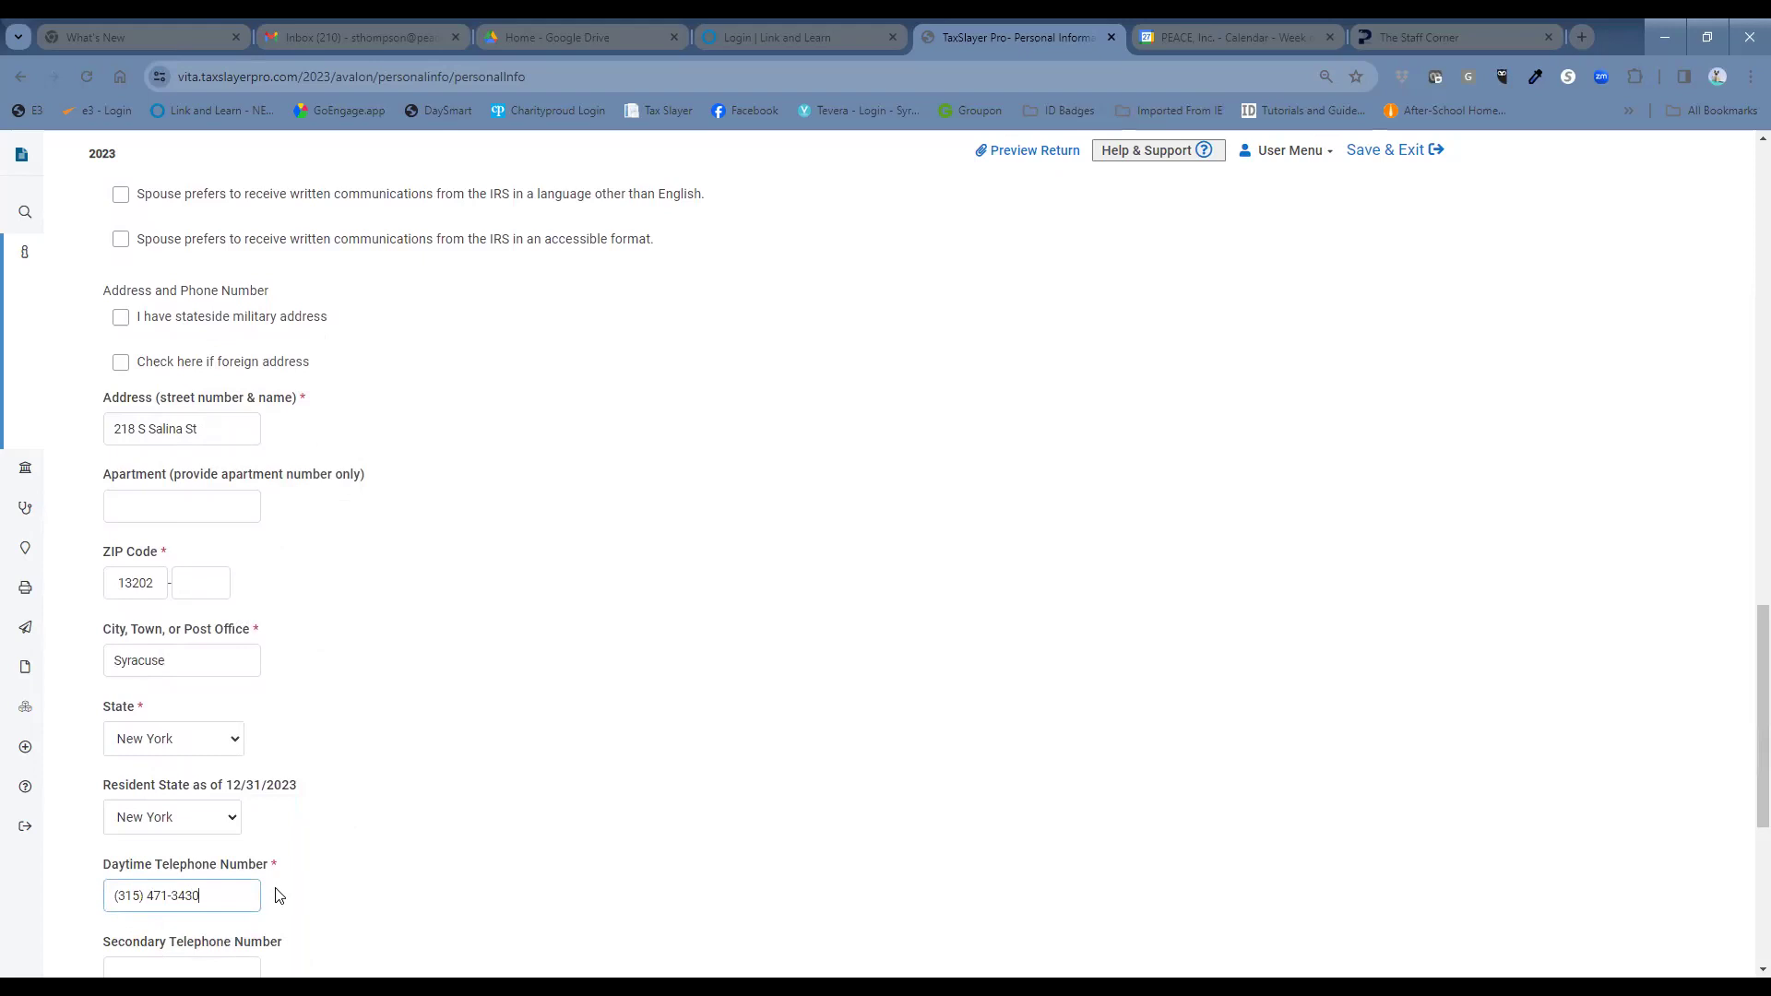
scroll(318, 847, down, 3)
scroll(318, 847, down, 1)
click(243, 601)
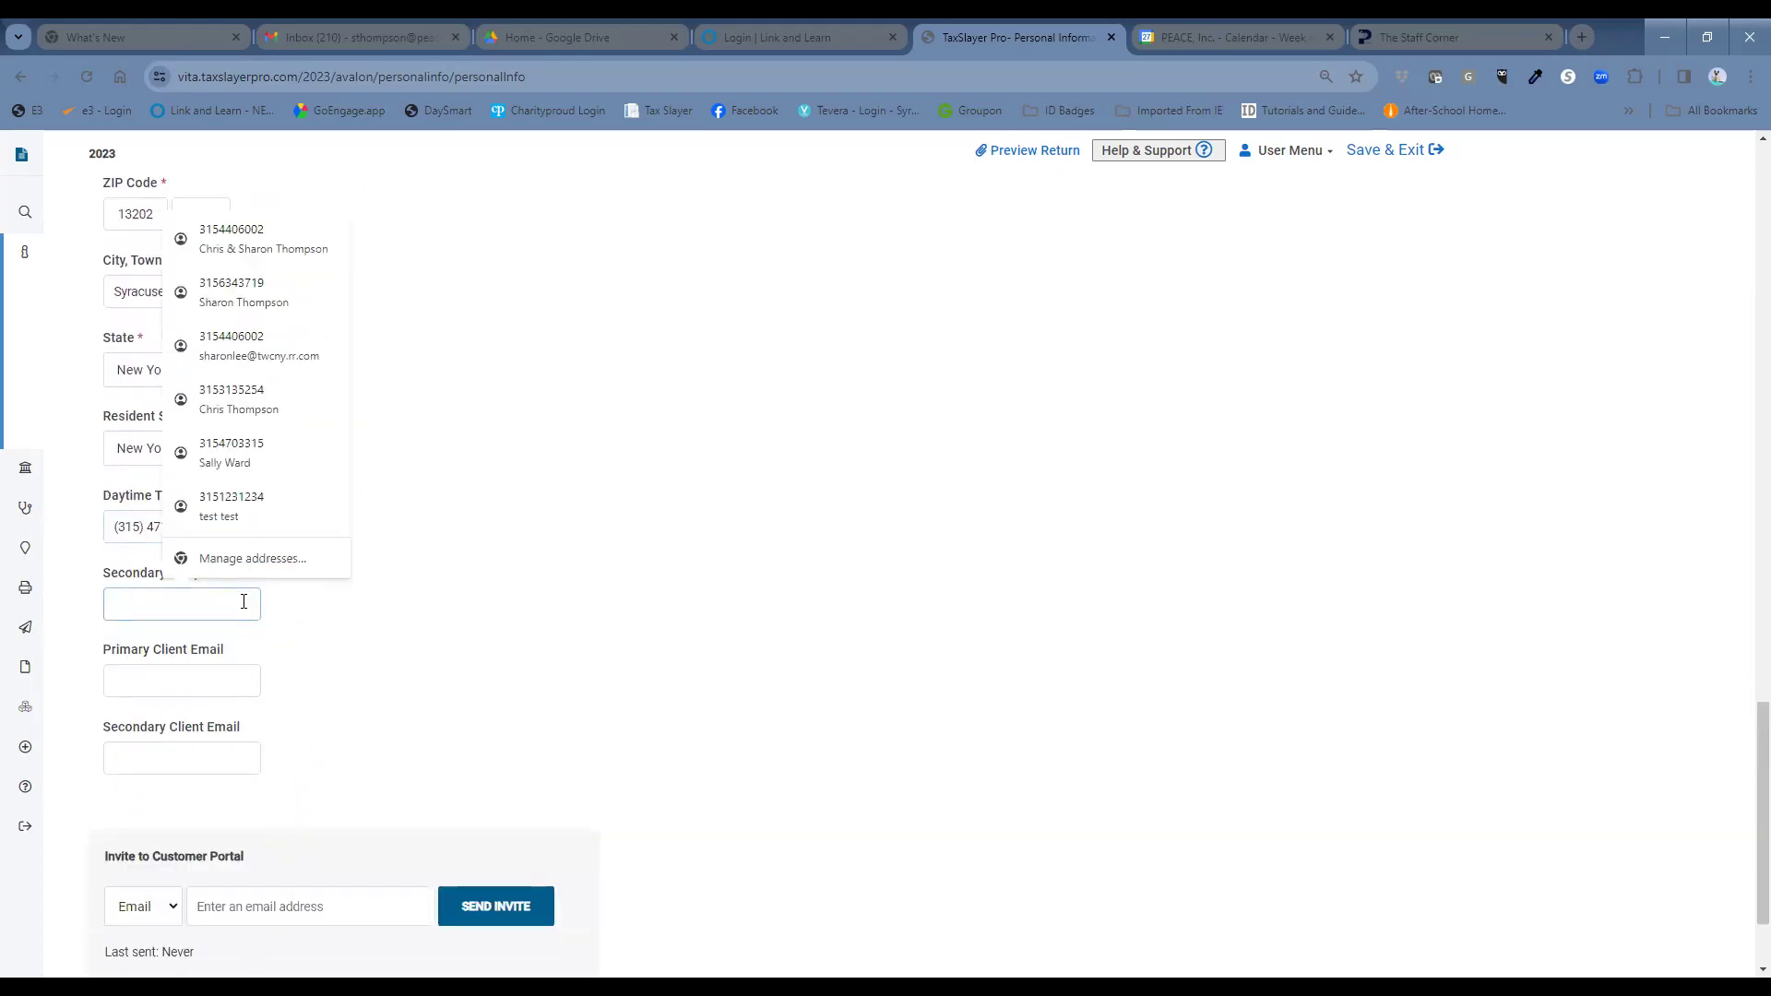
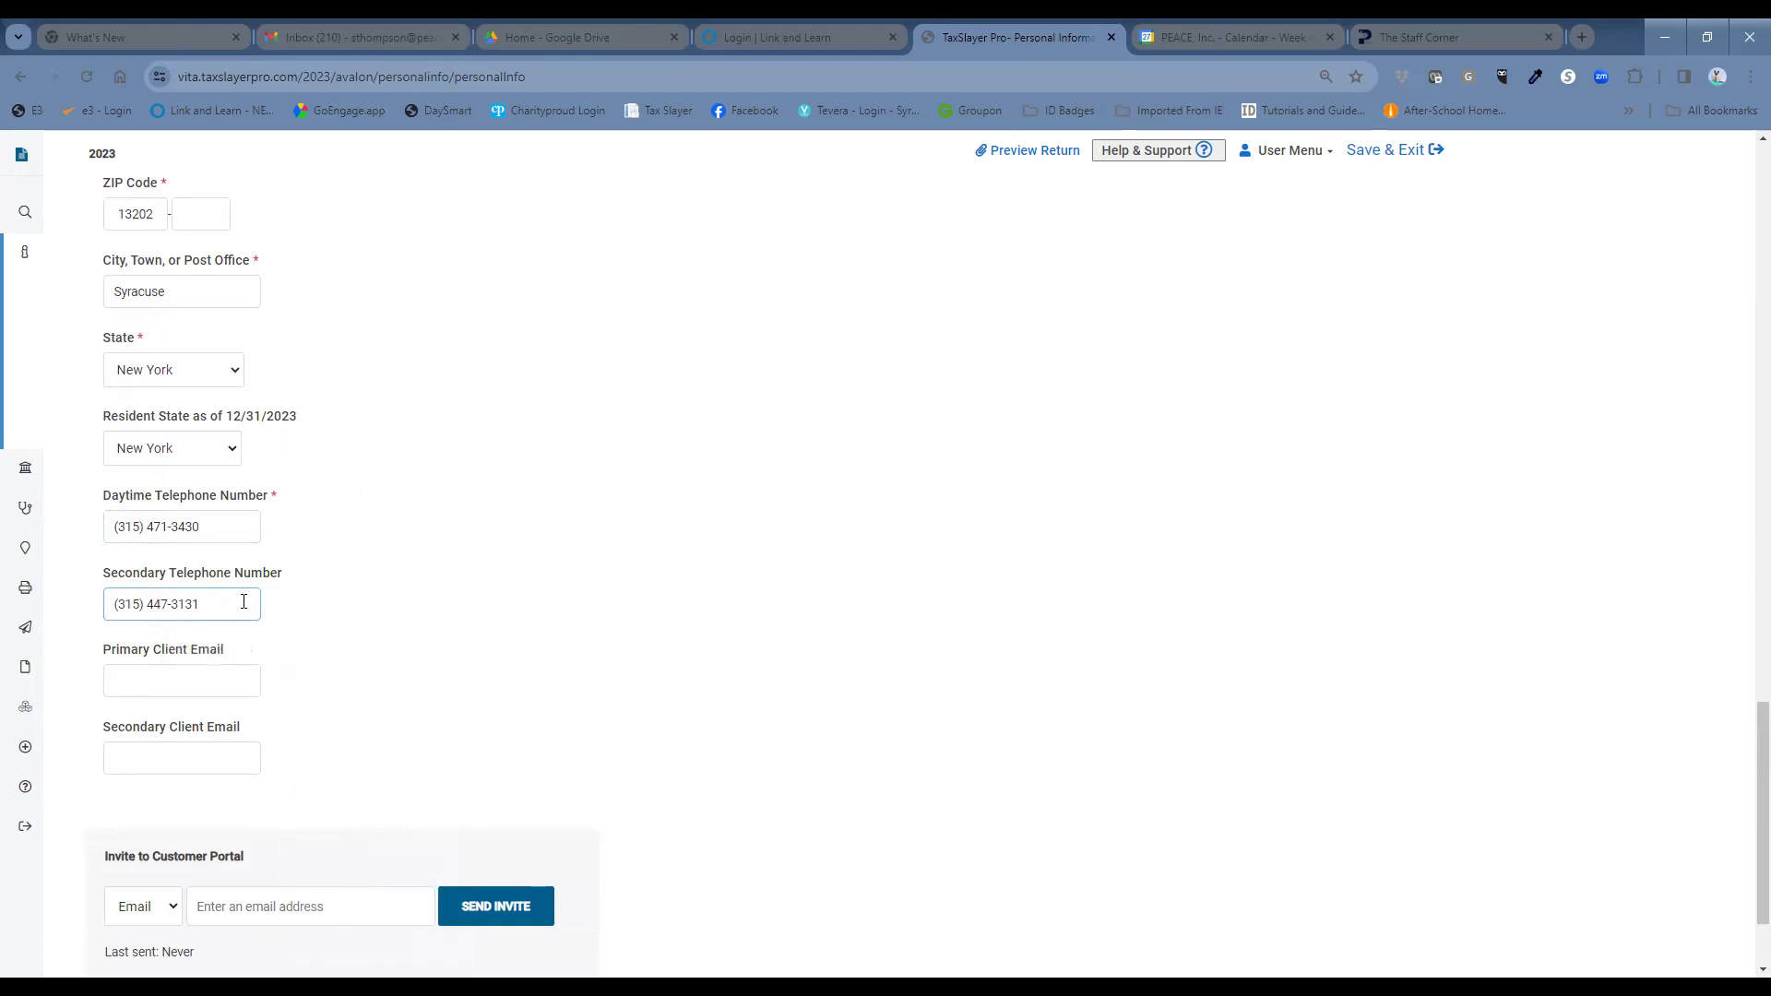
scroll(475, 623, down, 2)
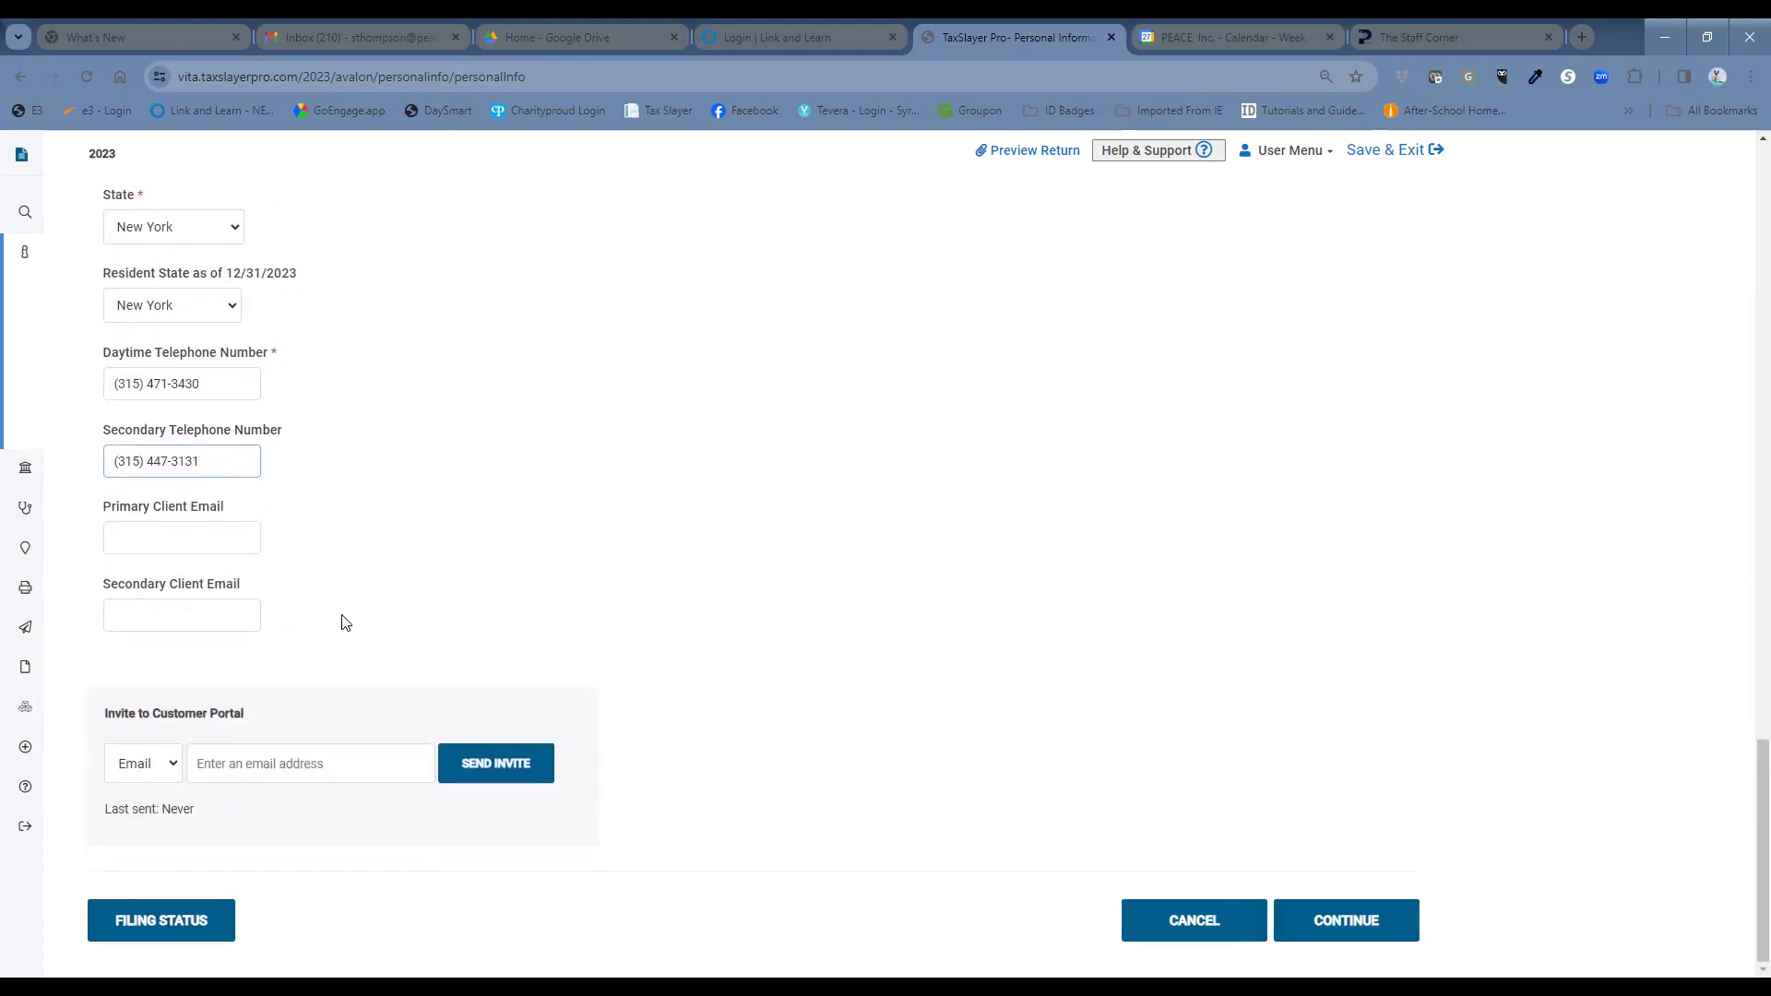
click(1388, 921)
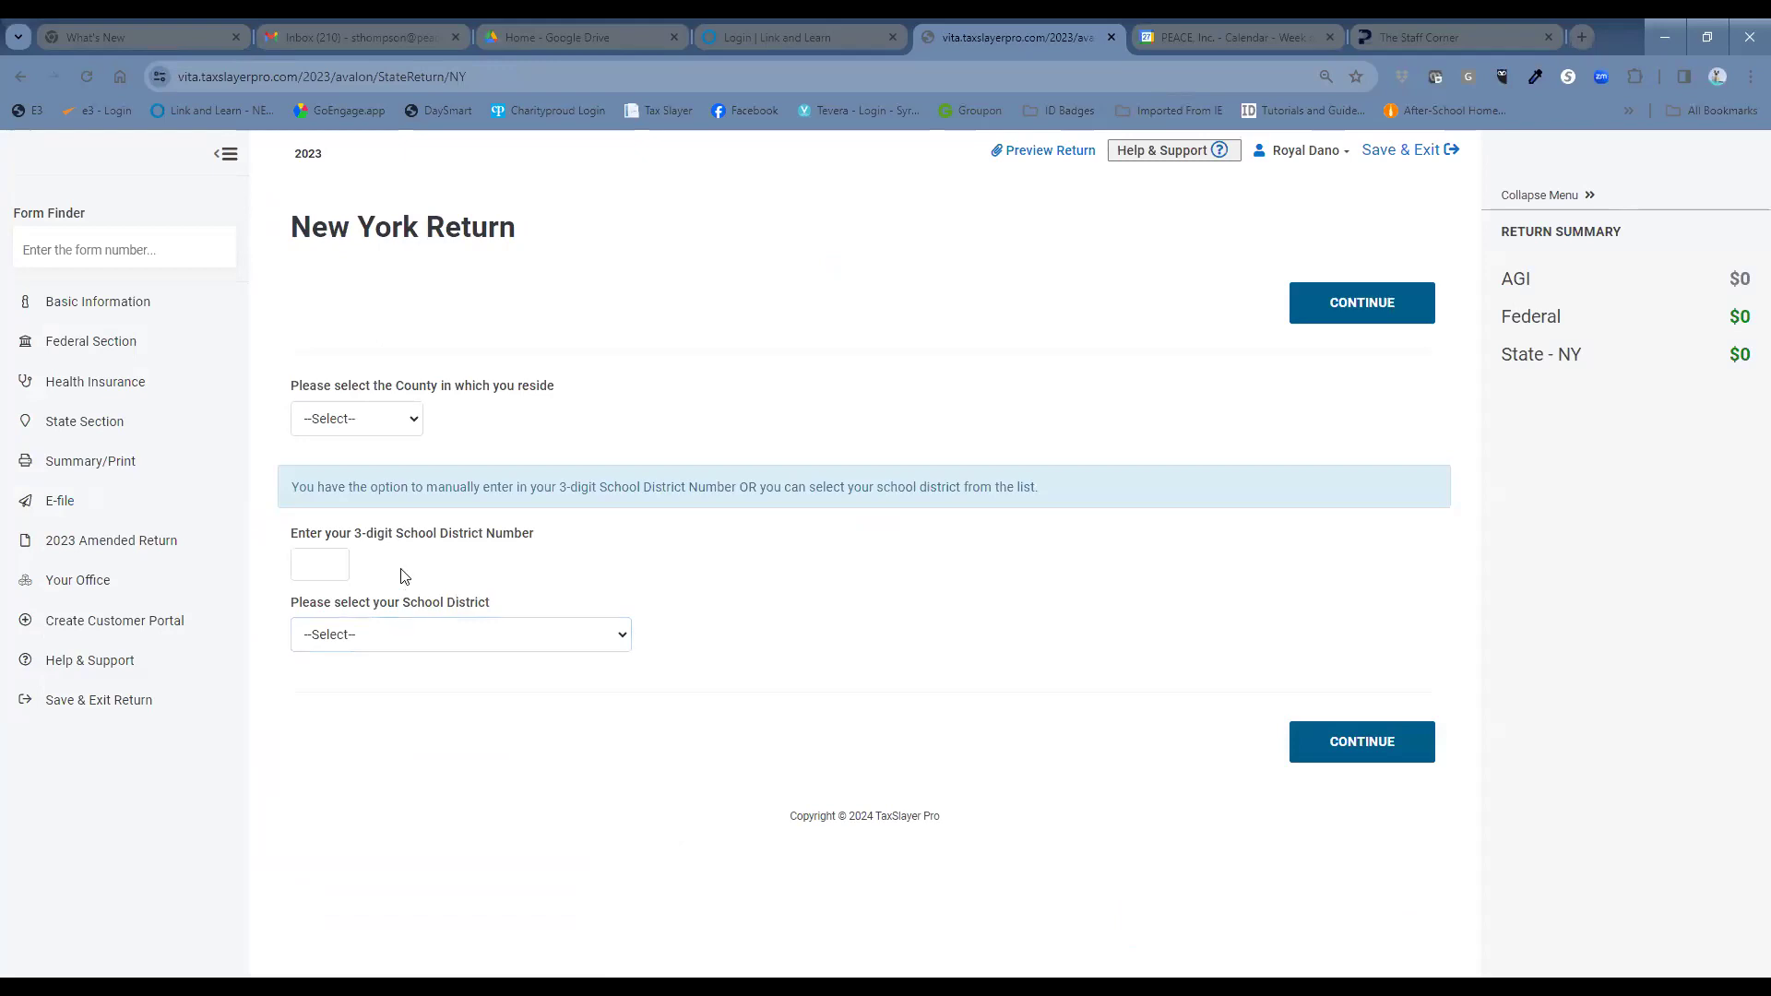
Choose county ONONDAGA and school district SYRACUSE, continue, and answer No to dependents.
click(369, 421)
scroll(385, 595, down, 5)
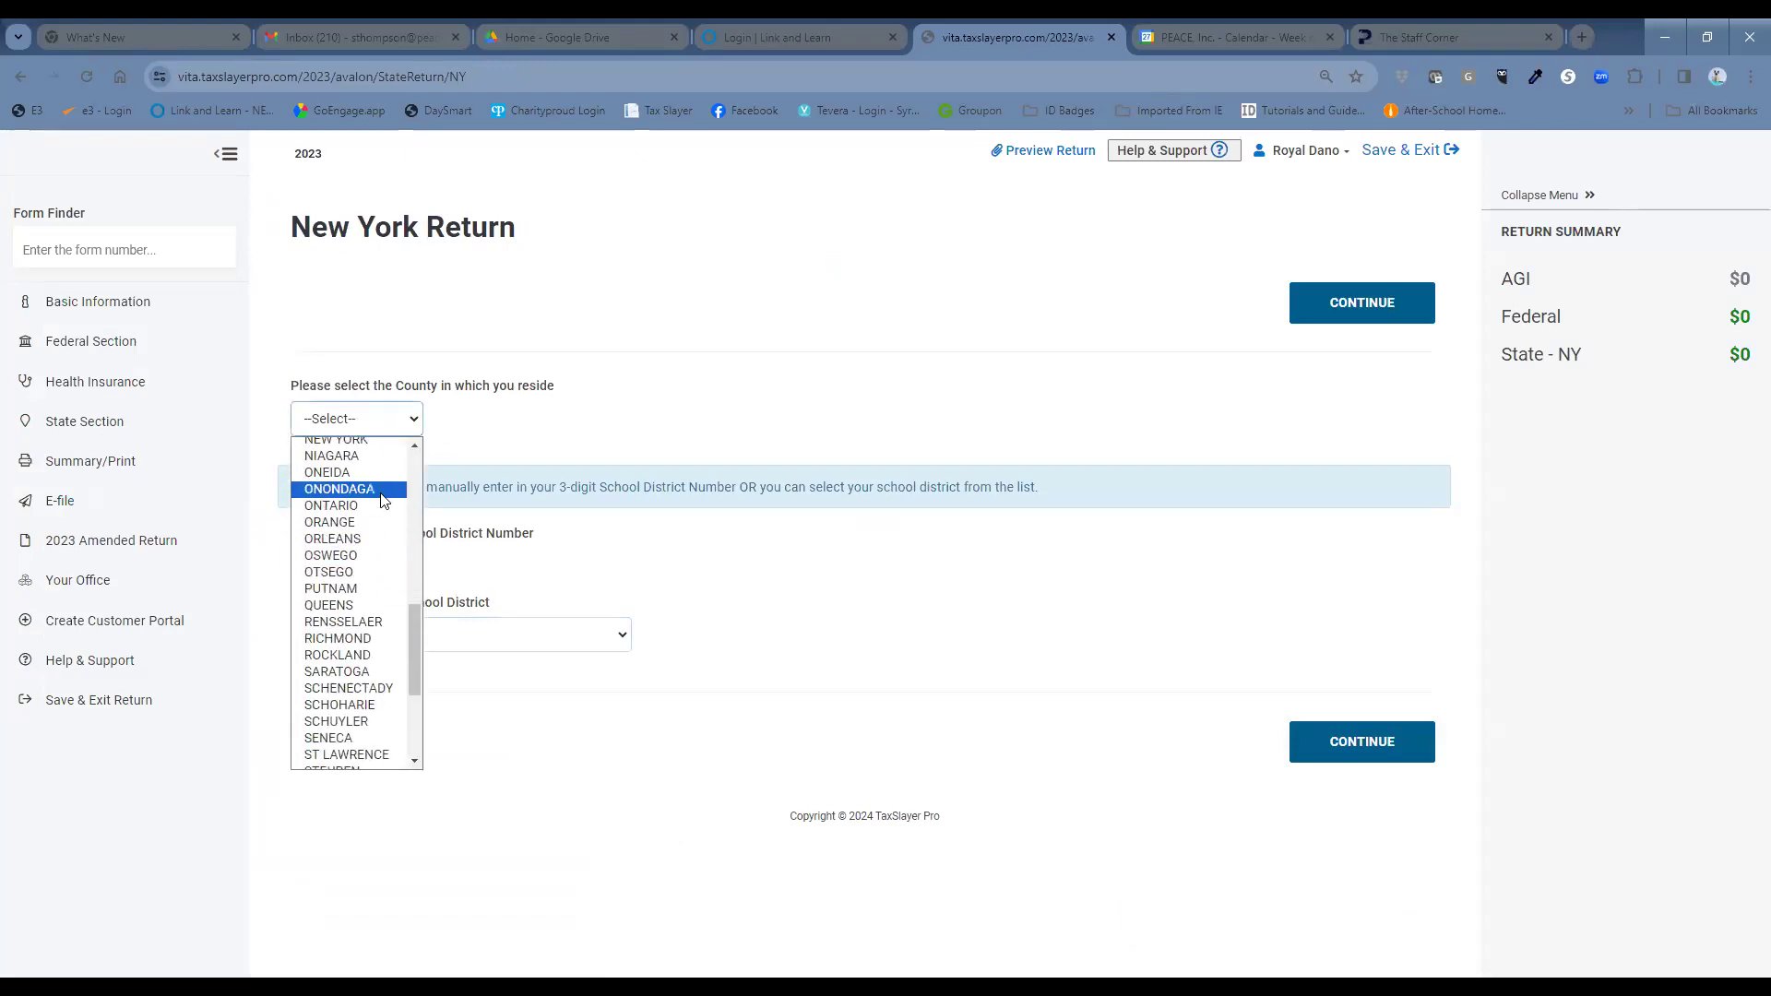
click(385, 490)
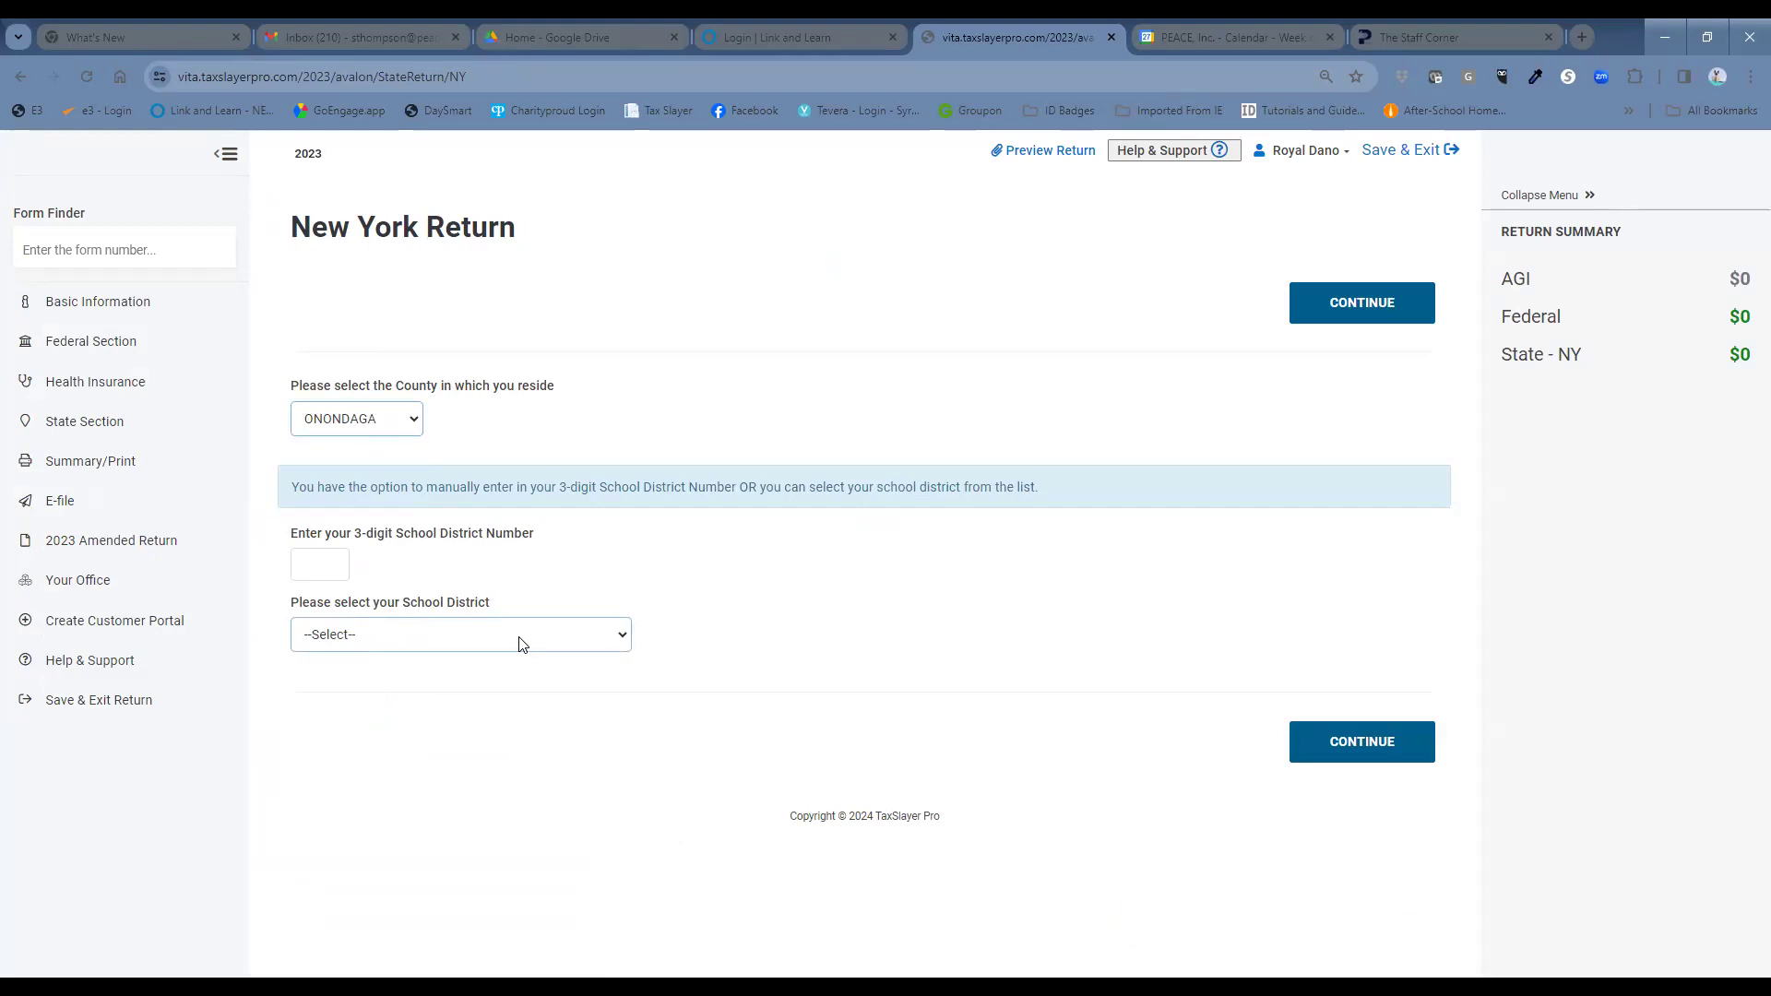
click(519, 644)
scroll(494, 570, down, 14)
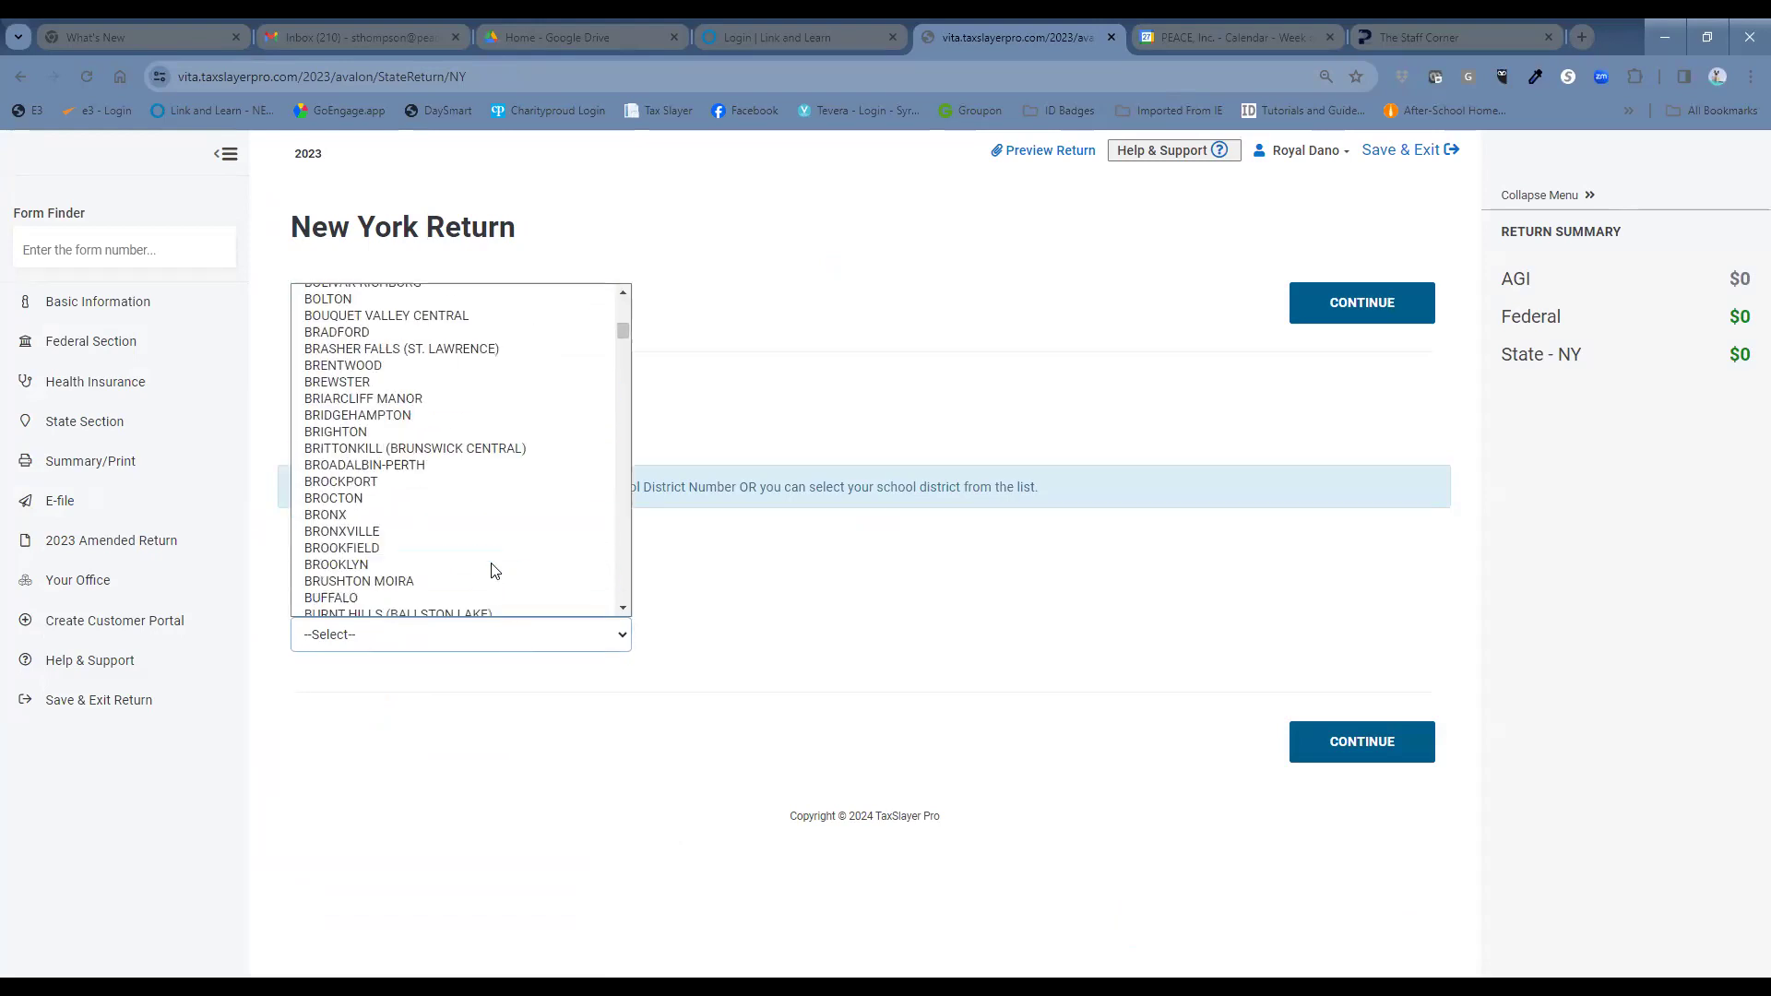
scroll(493, 570, down, 20)
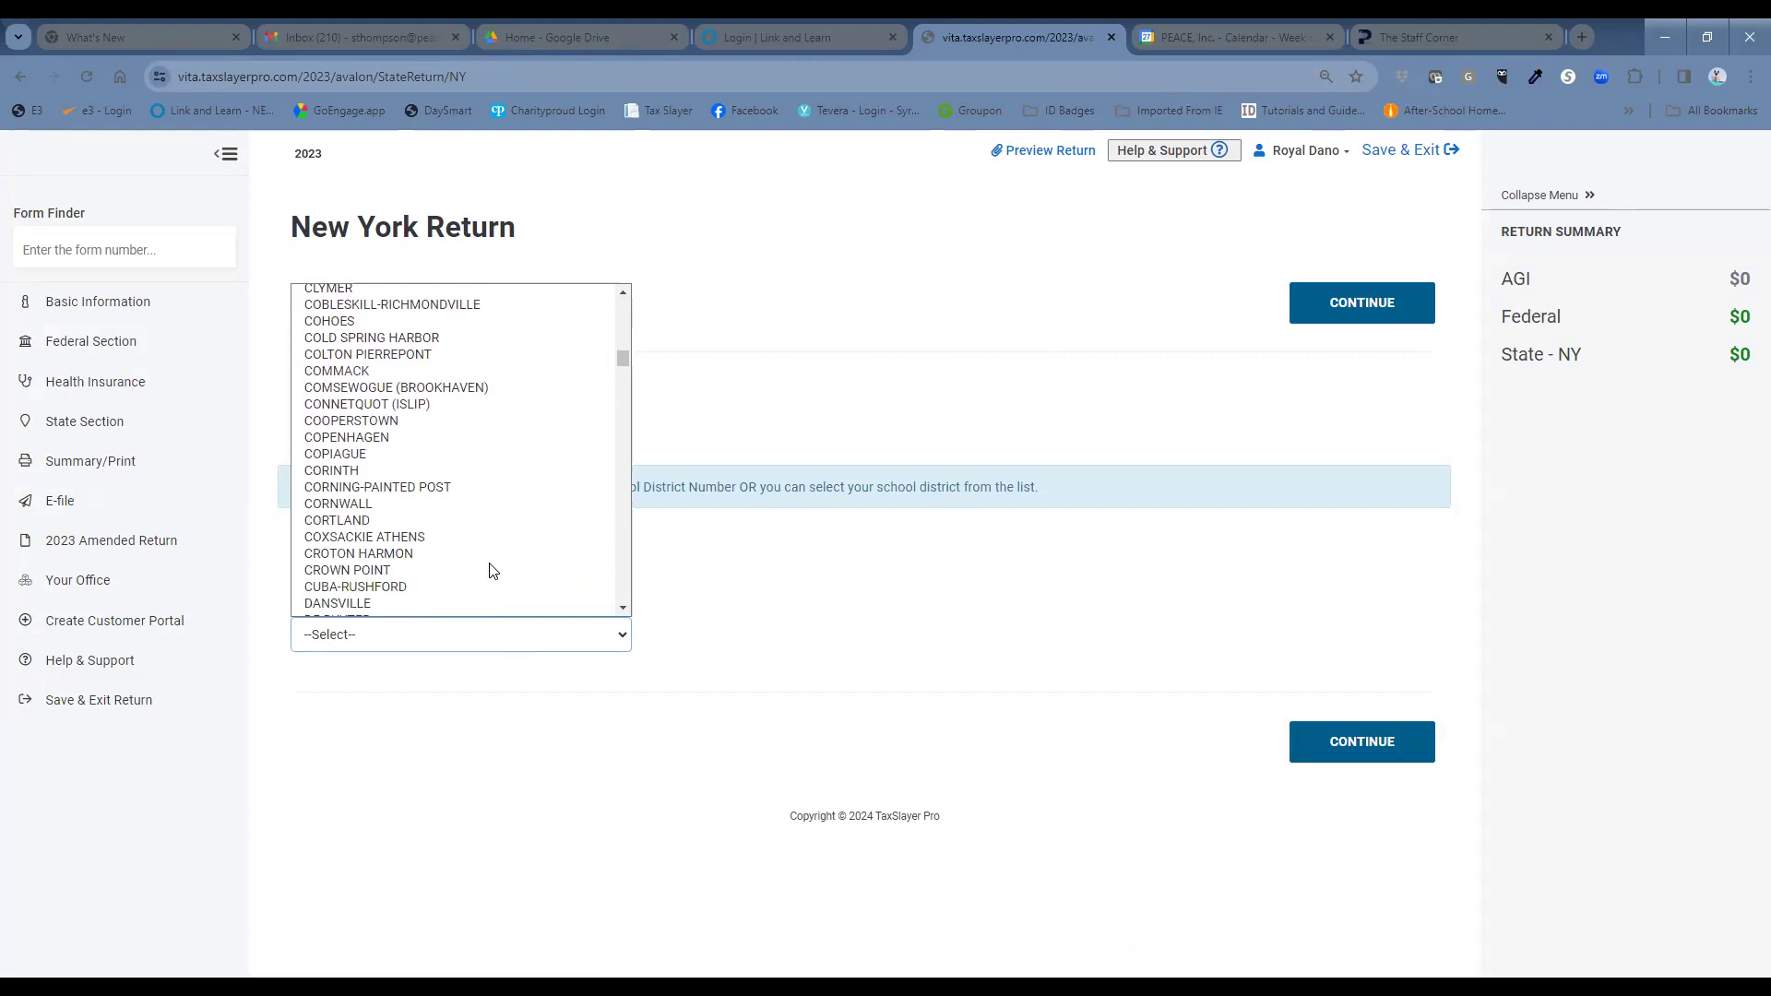
scroll(493, 570, down, 4)
scroll(493, 570, down, 15)
scroll(489, 570, down, 20)
scroll(488, 570, down, 20)
scroll(489, 570, down, 17)
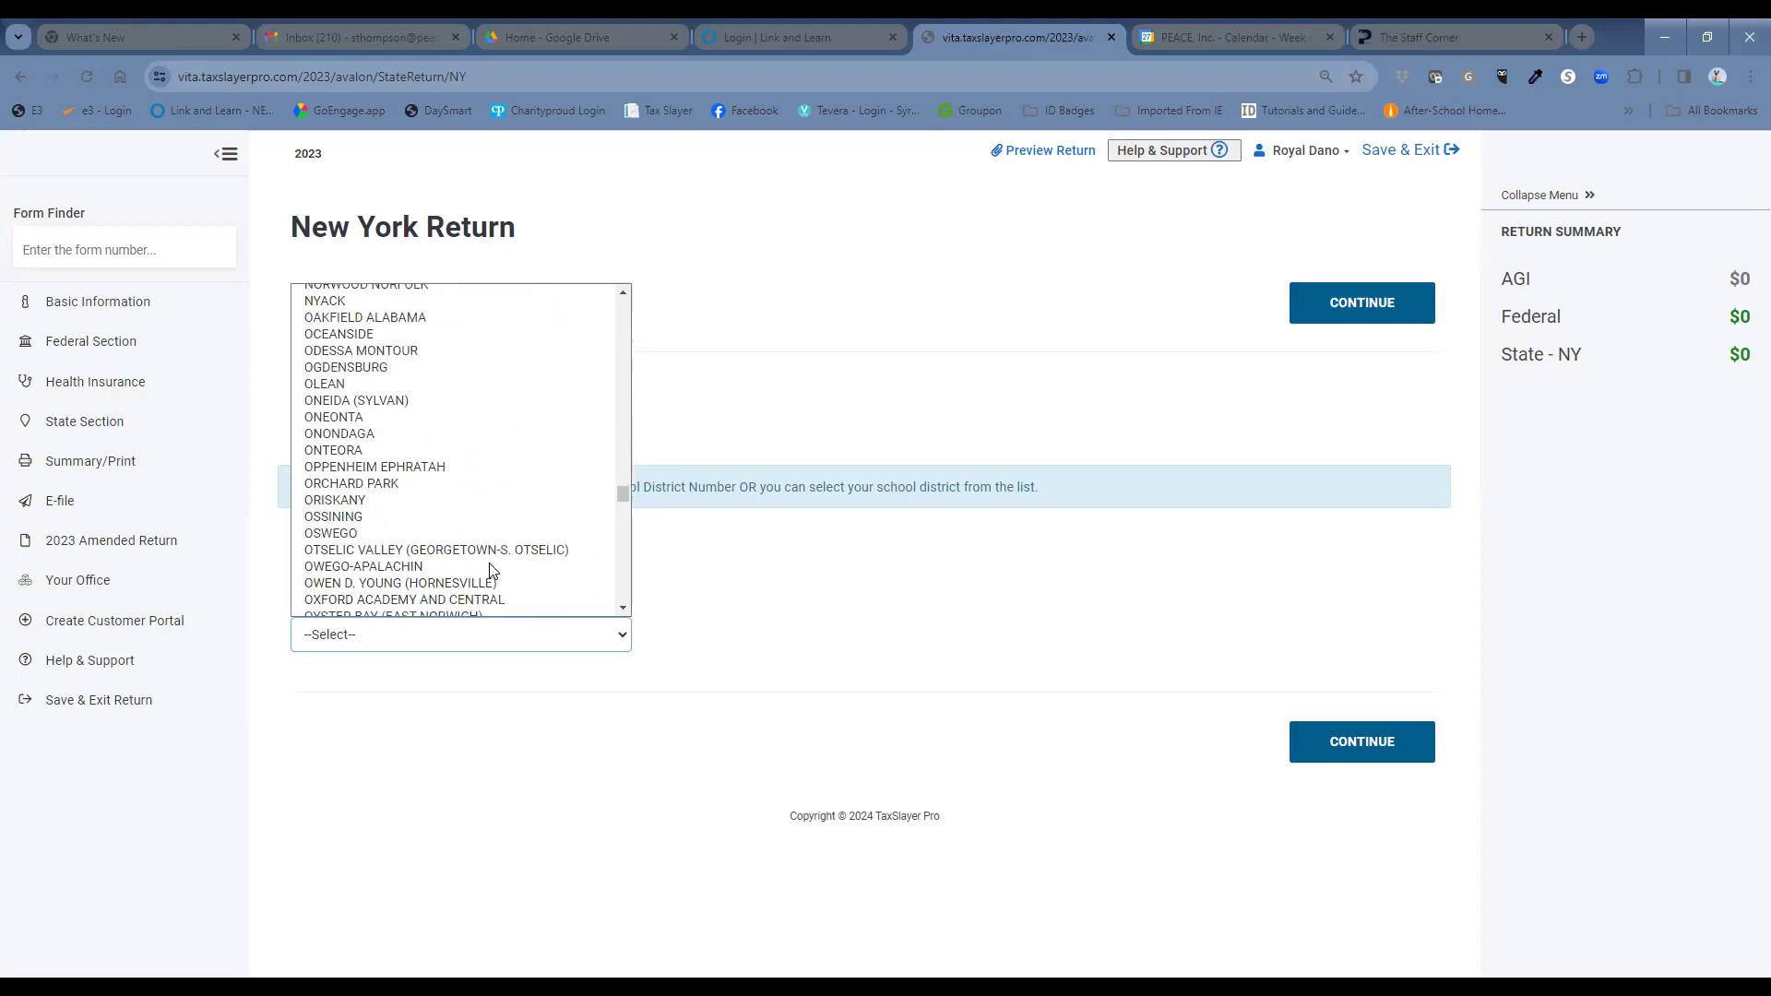
scroll(489, 570, up, 3)
scroll(489, 570, down, 7)
scroll(489, 570, down, 15)
scroll(489, 570, down, 15)
scroll(489, 570, down, 8)
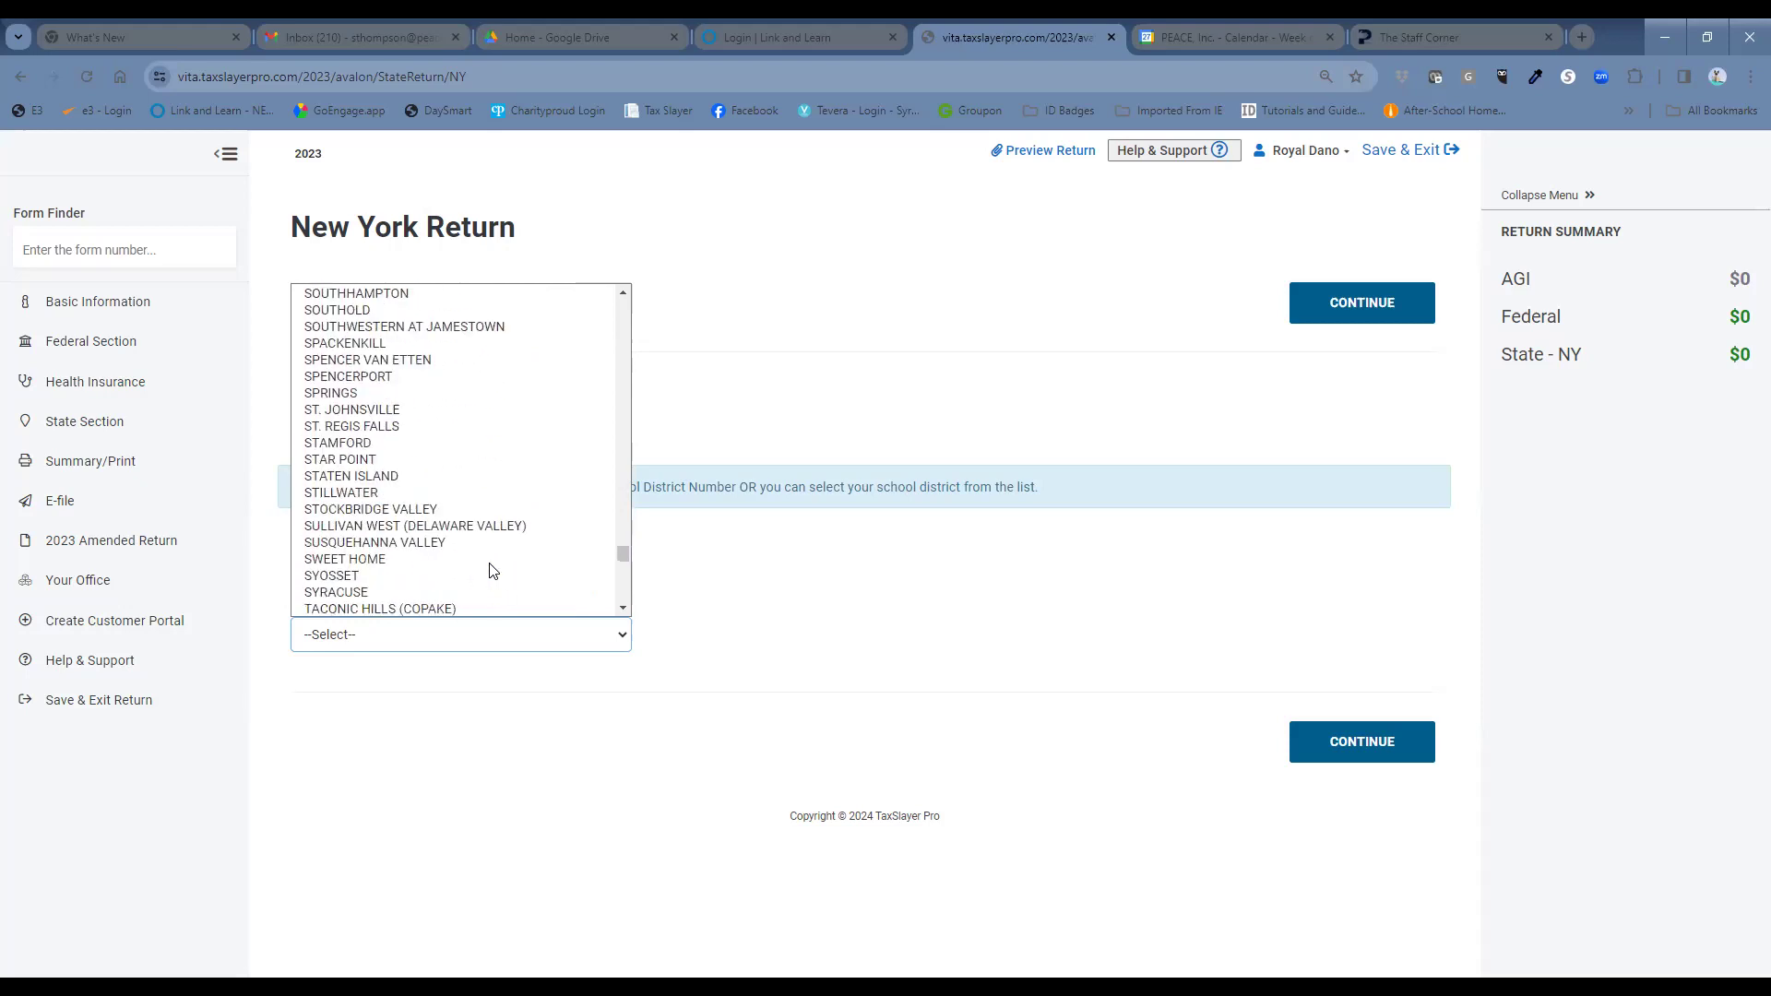
click(430, 589)
click(1369, 754)
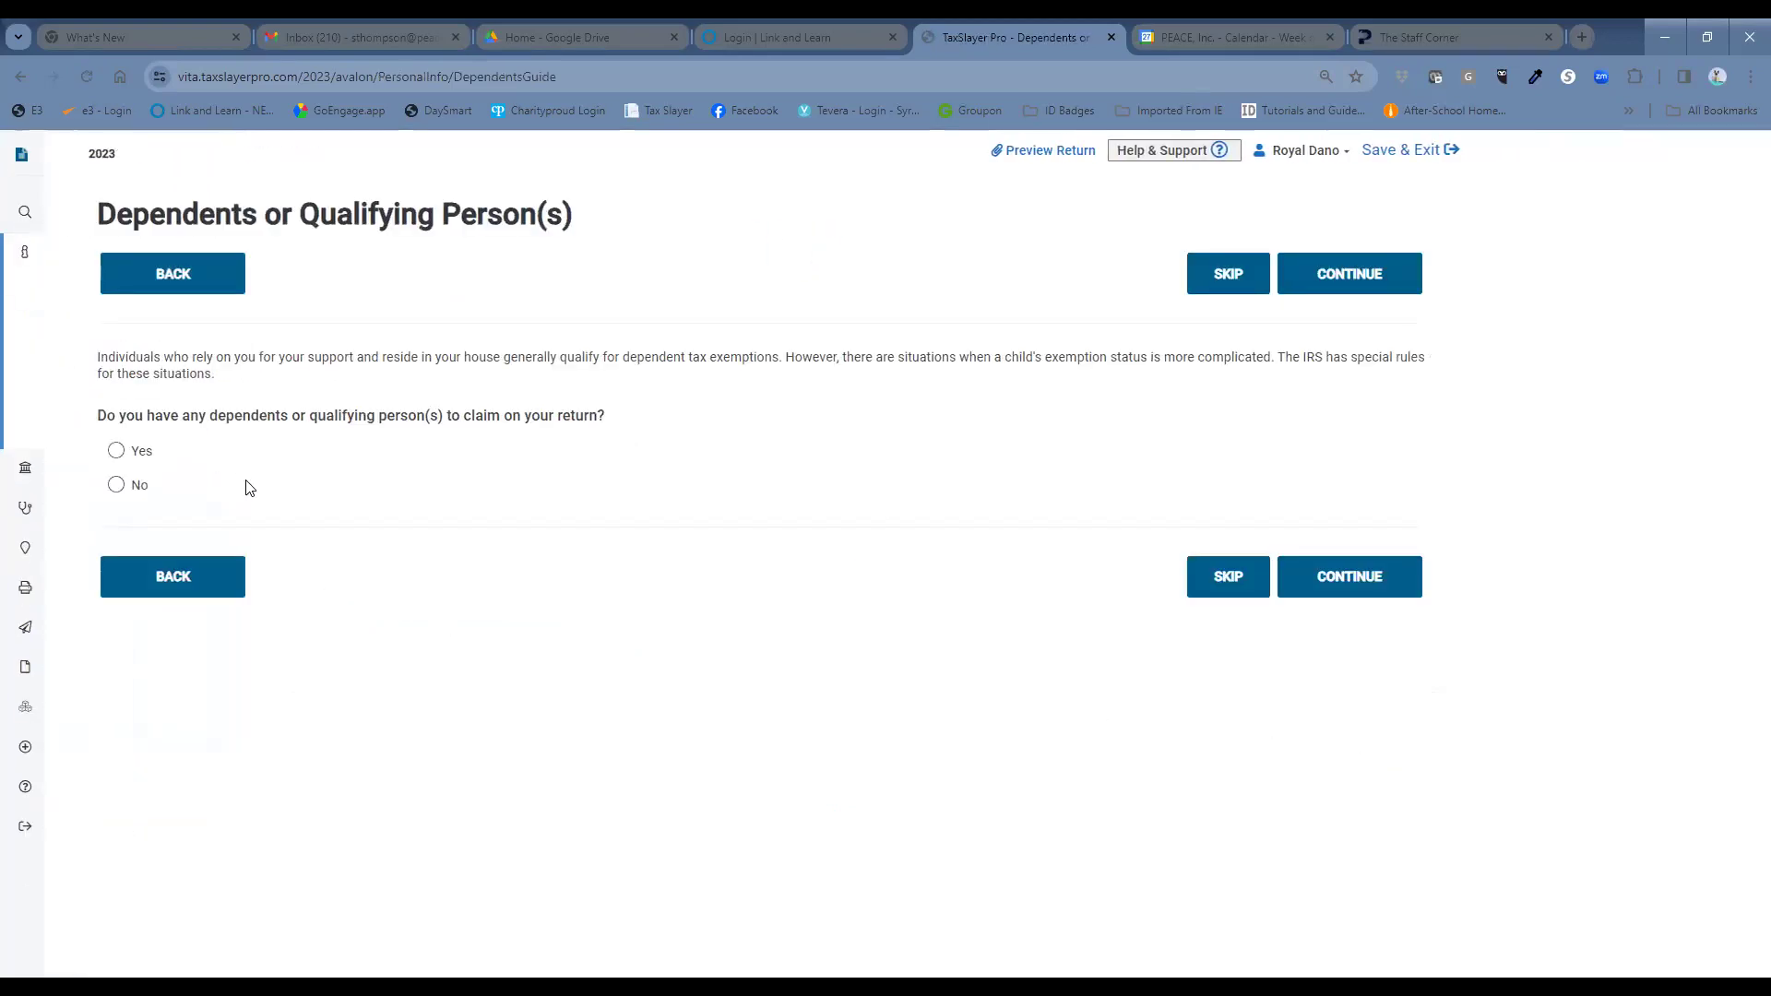
click(117, 486)
Save the no-dependents answer and continue on to the federal Income menu.
click(1322, 566)
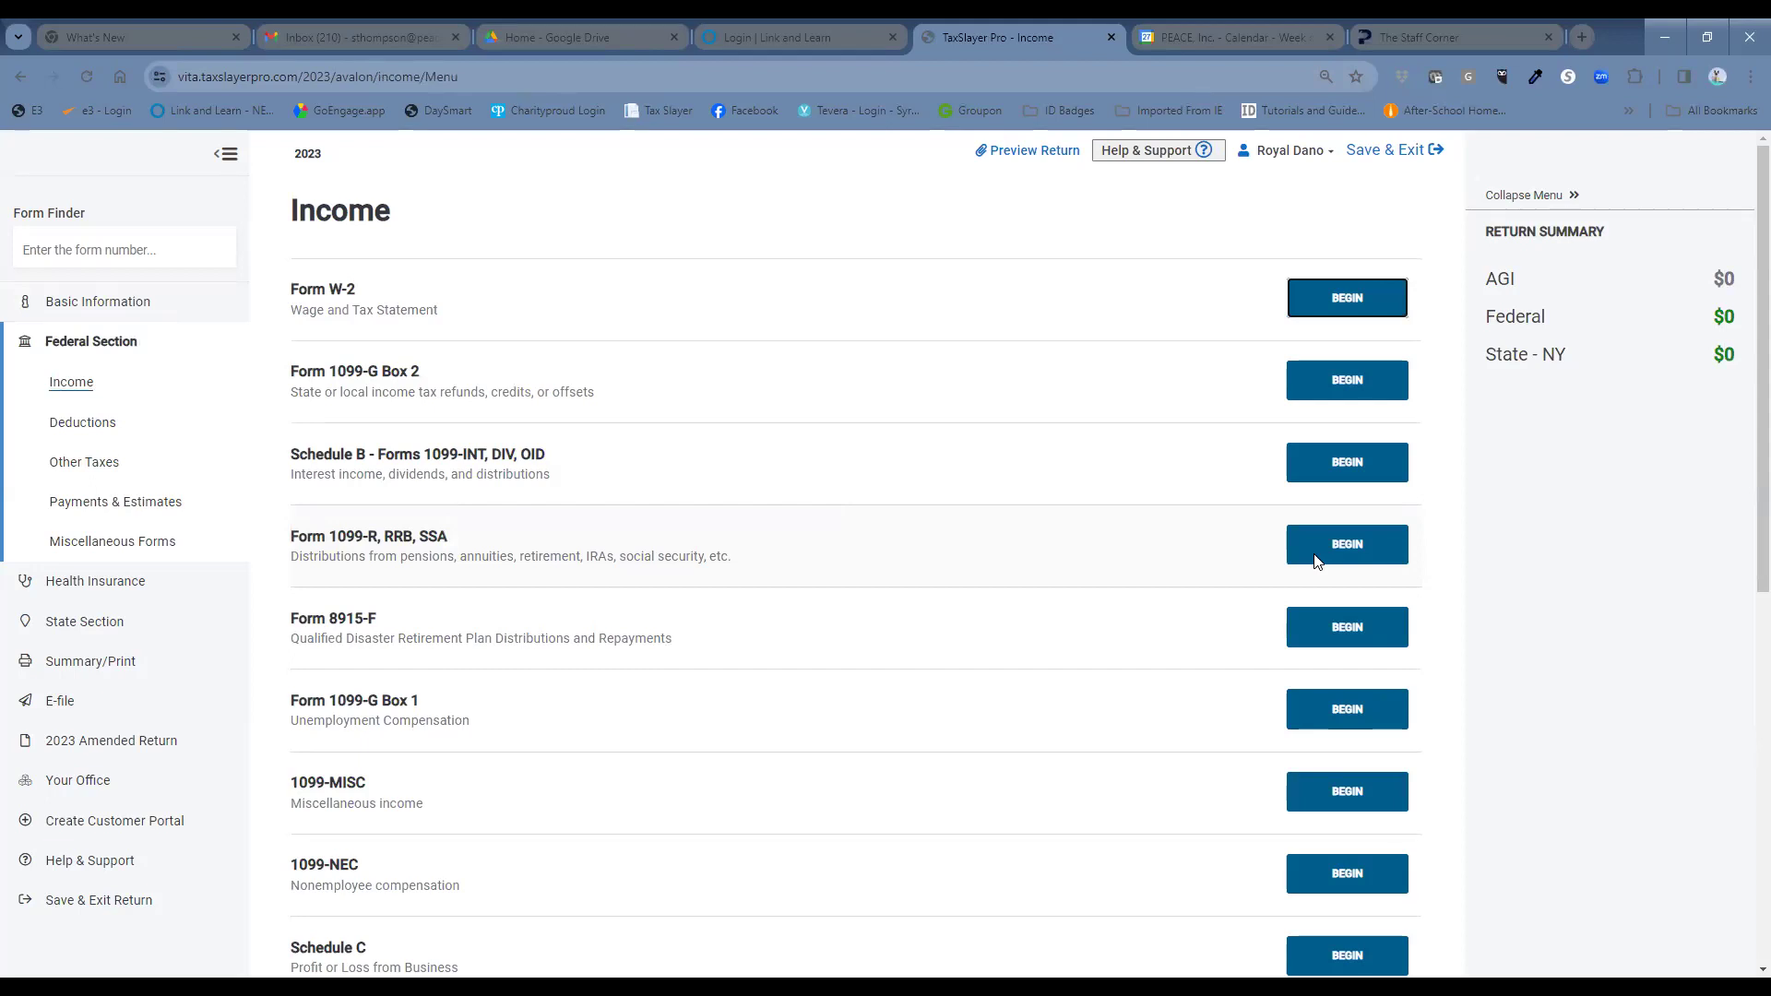
Start a W-2 with the employer's EIN, box 1 wages 25600 and federal withholding 2136.
click(1352, 299)
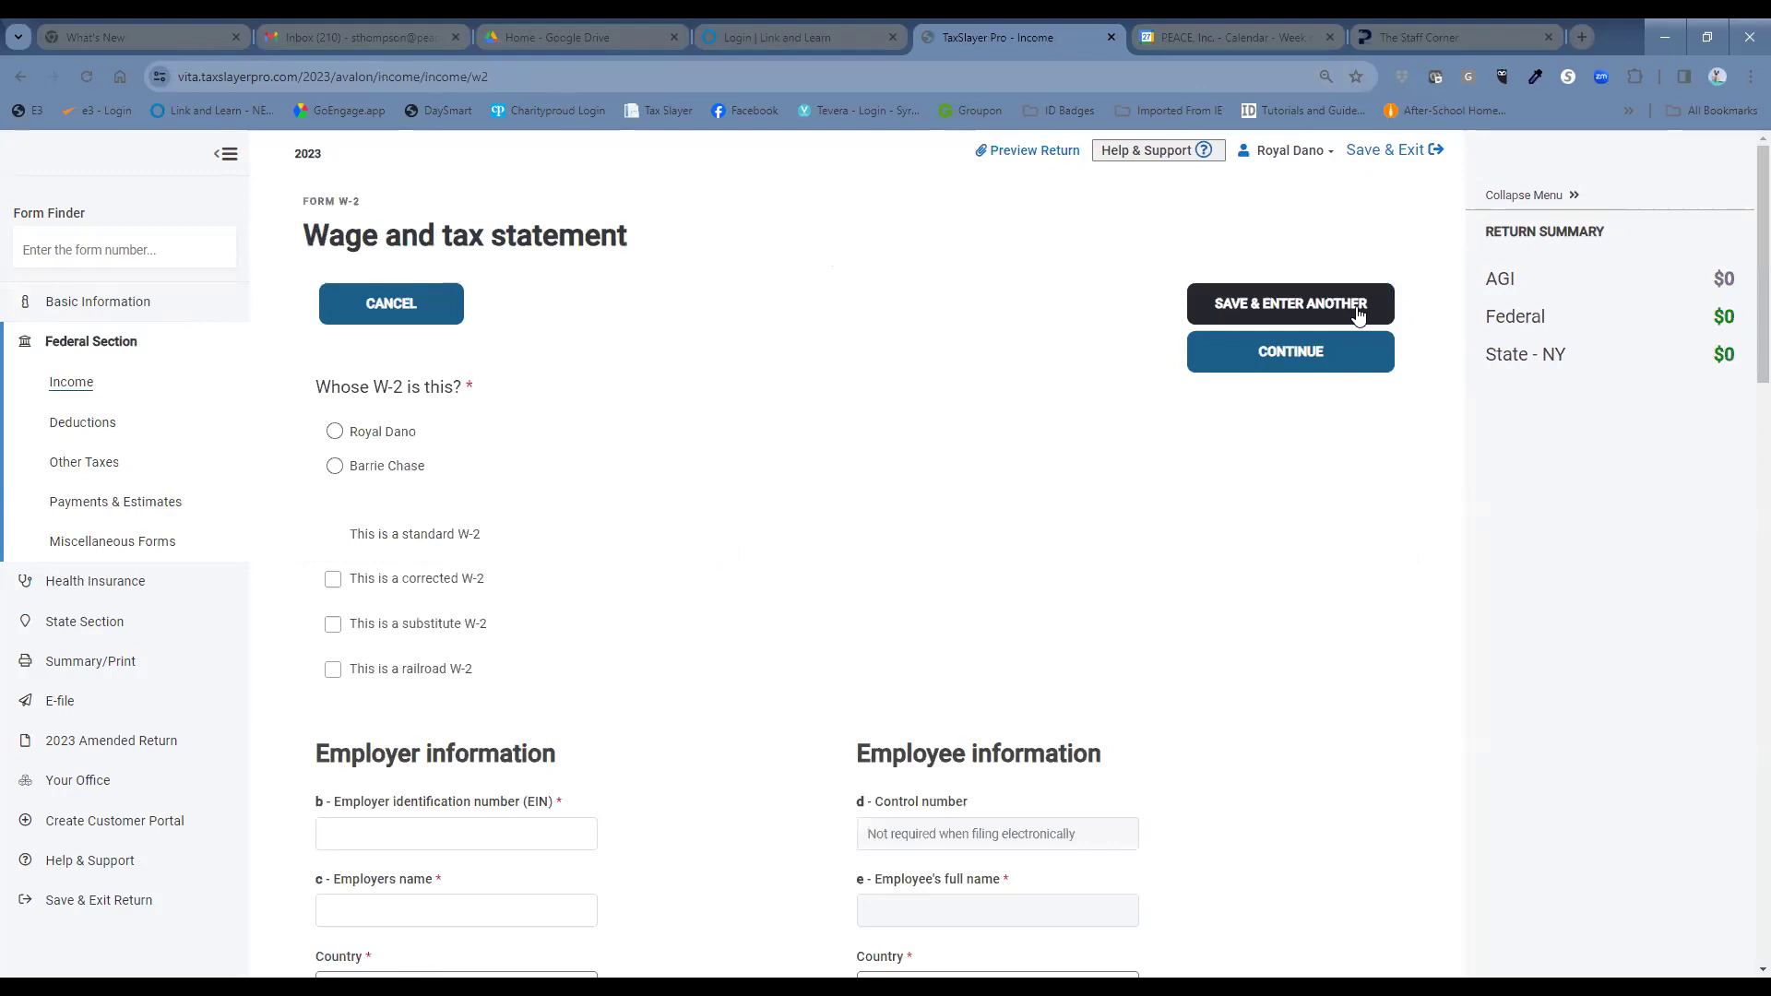
scroll(656, 518, down, 4)
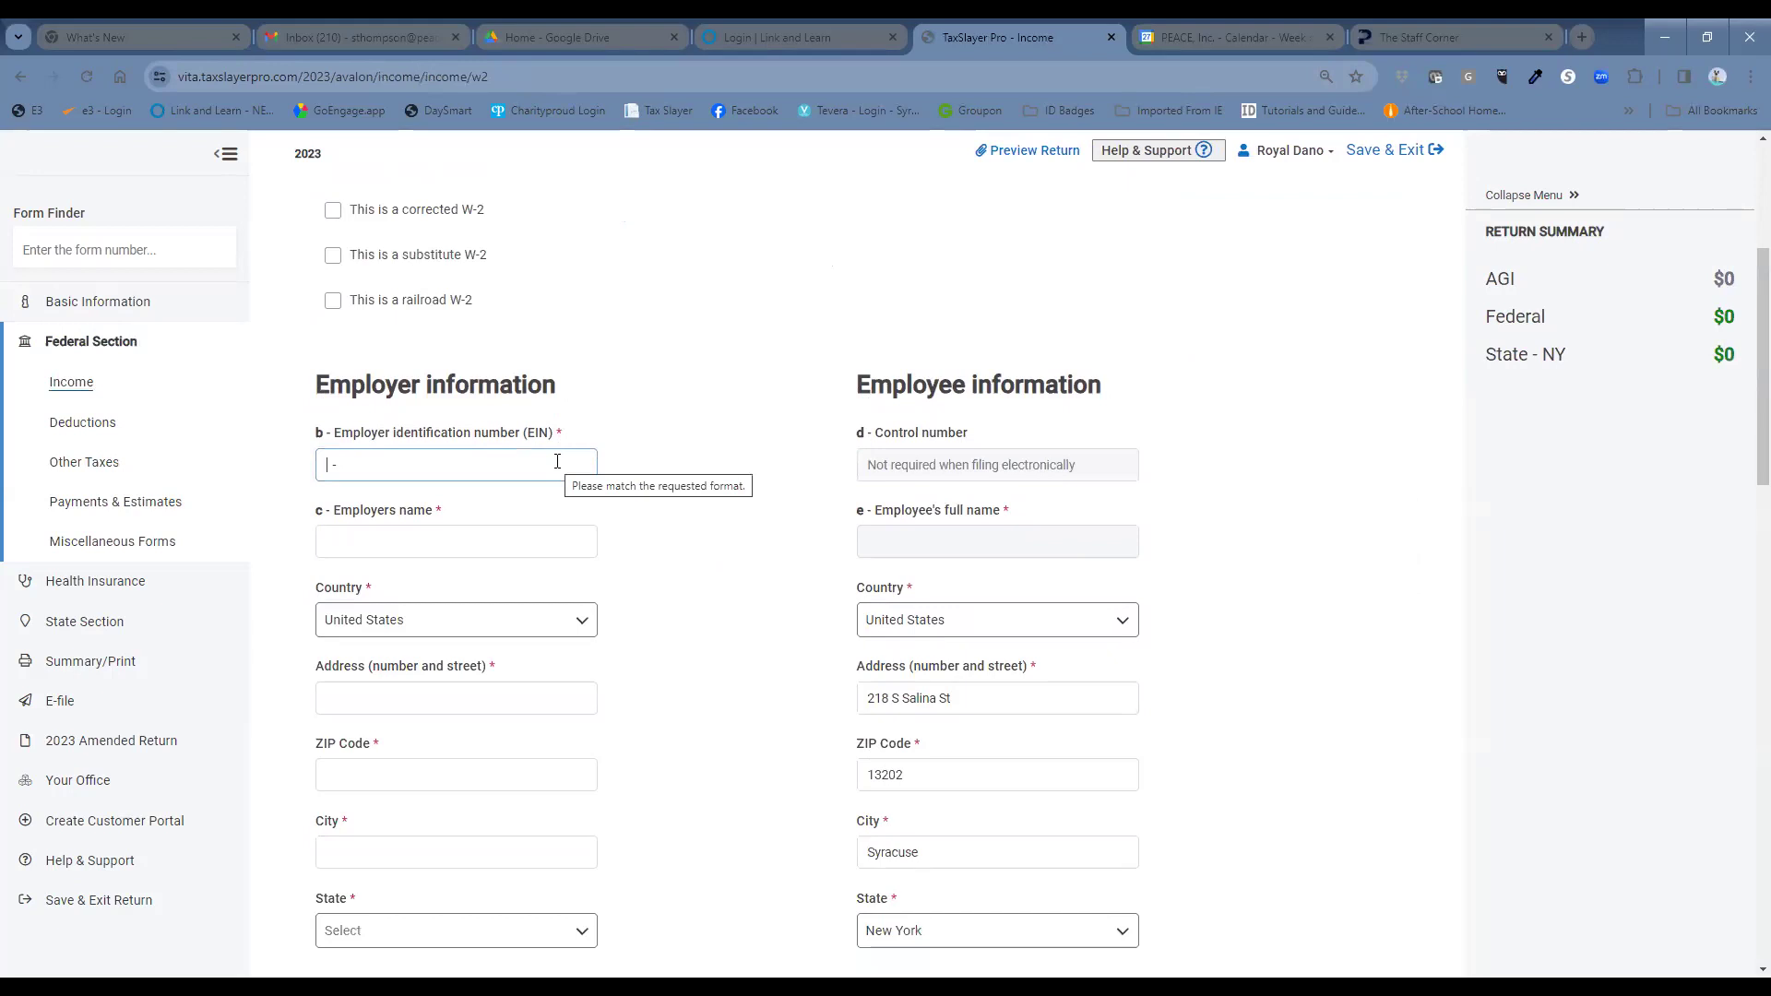
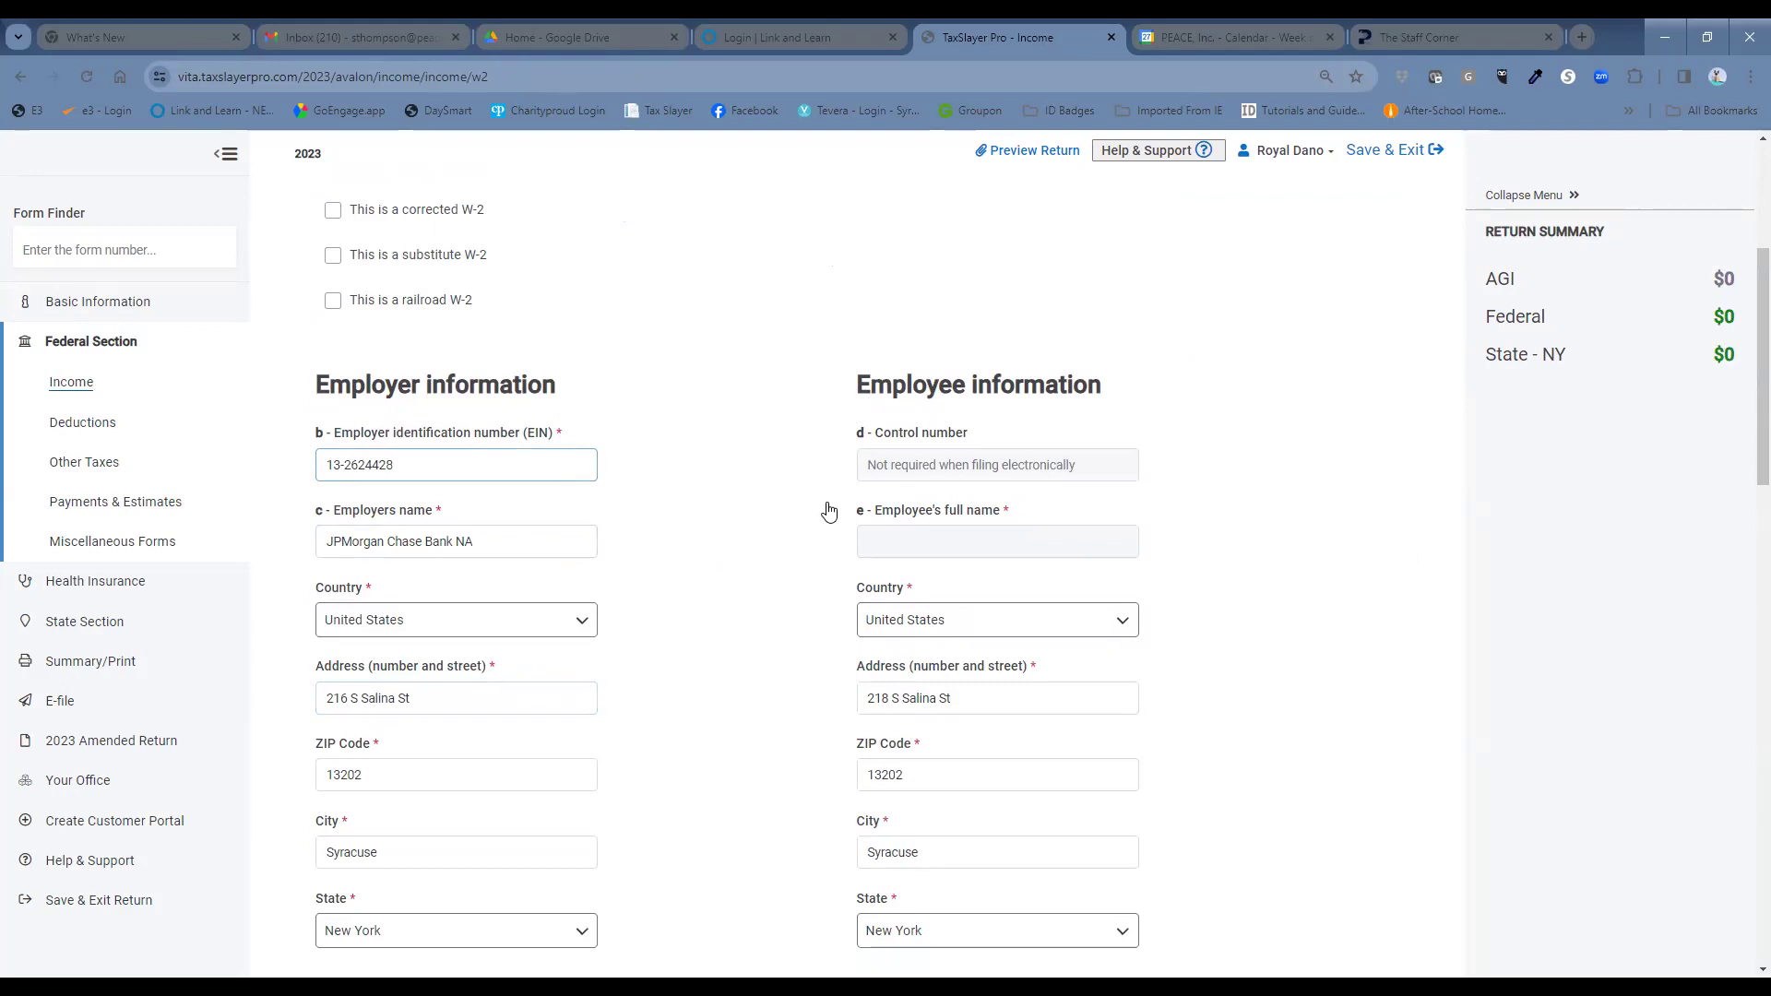
scroll(784, 568, down, 1)
scroll(784, 569, down, 4)
click(556, 559)
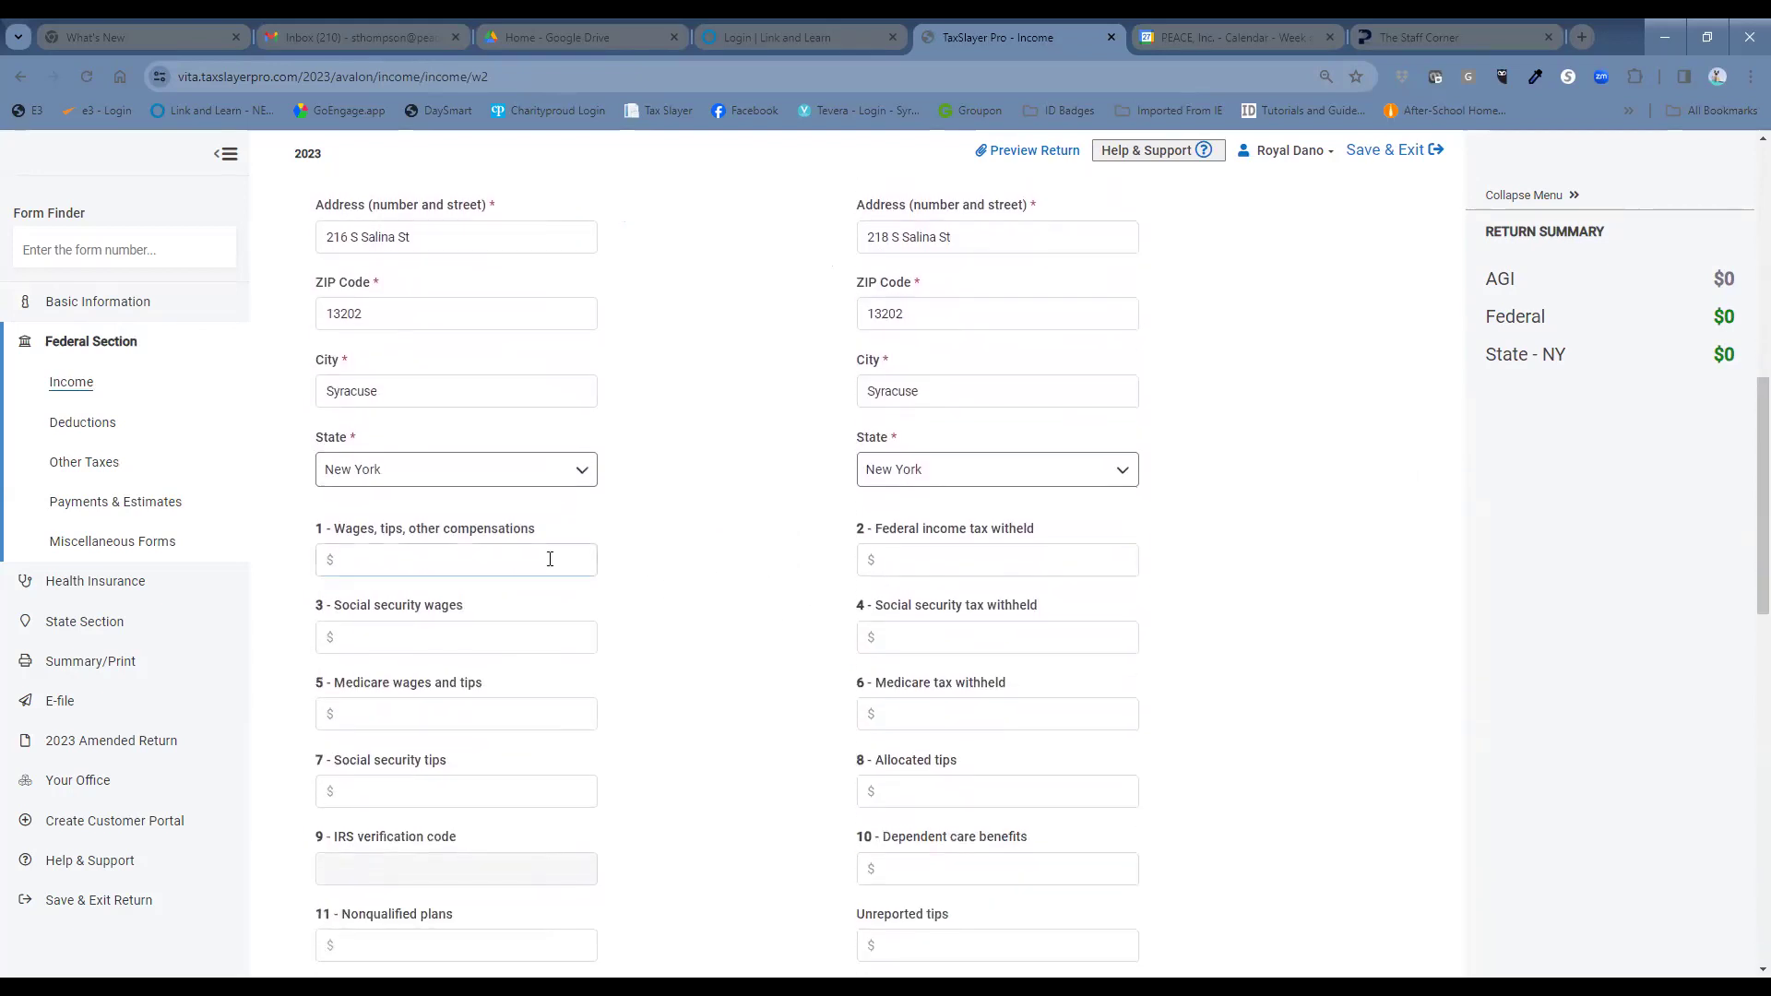
text(25600)
key(Tab)
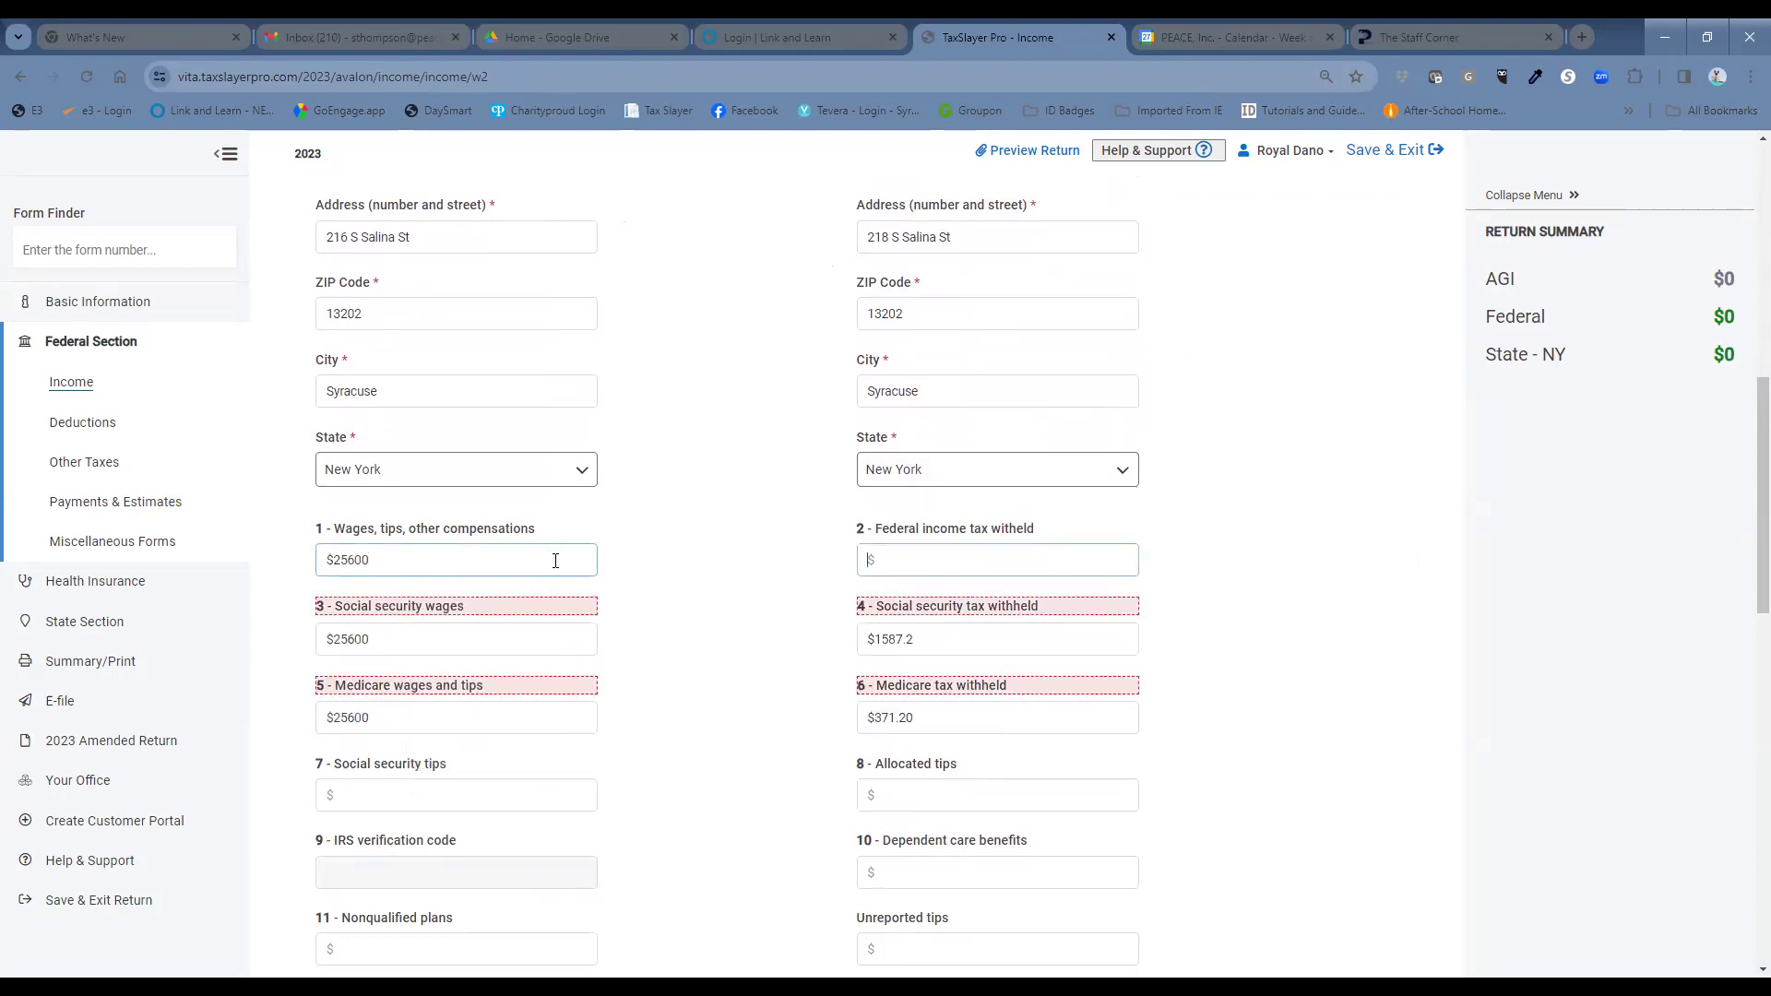
text(2136)
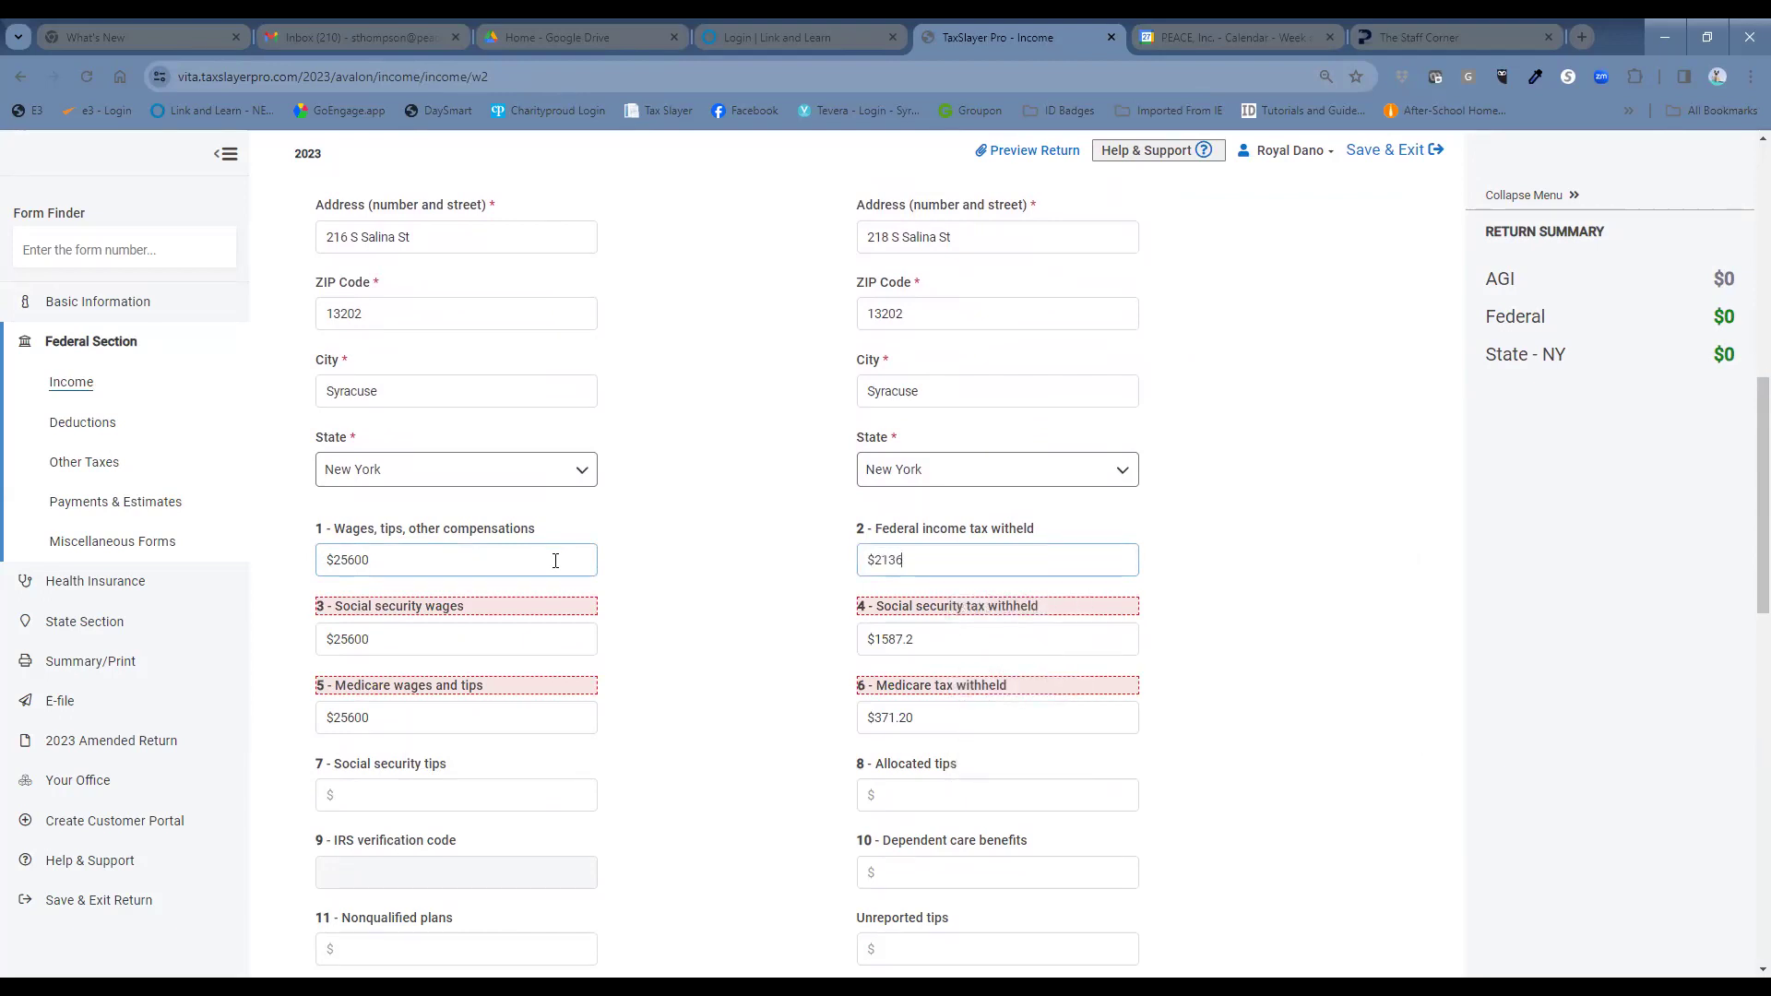
Set both Social Security wages and Medicare wages to 24600.
click(397, 642)
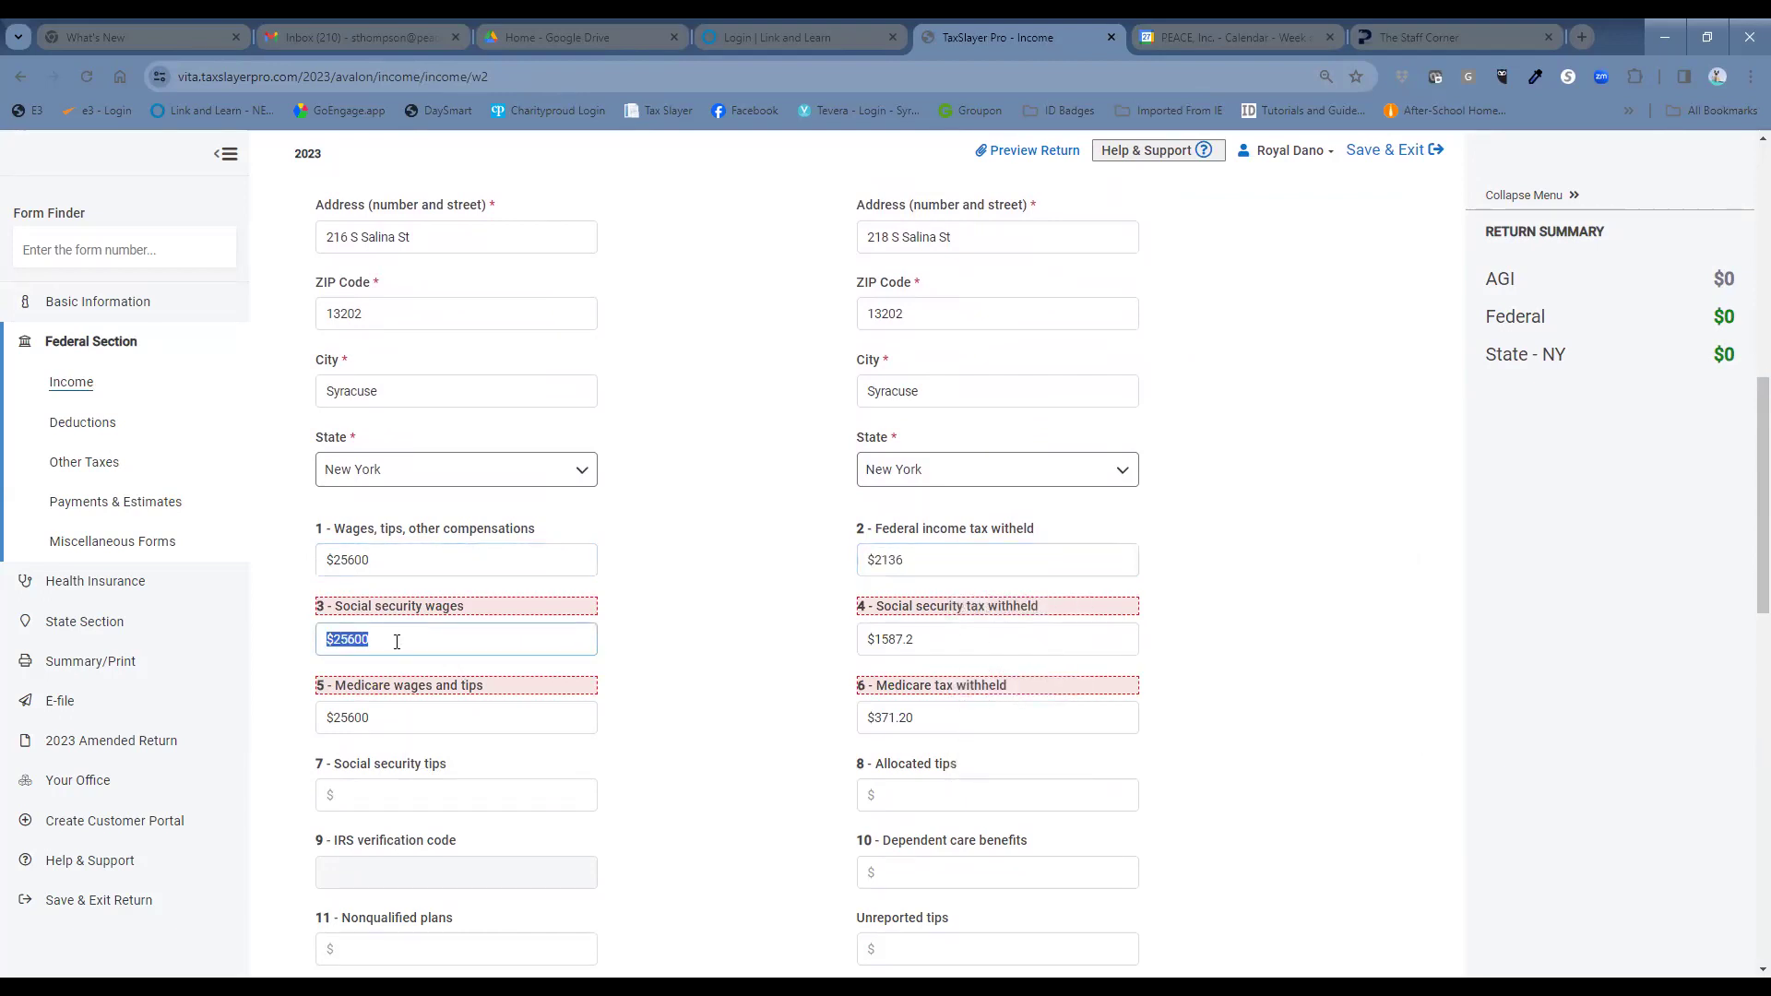
text(24600)
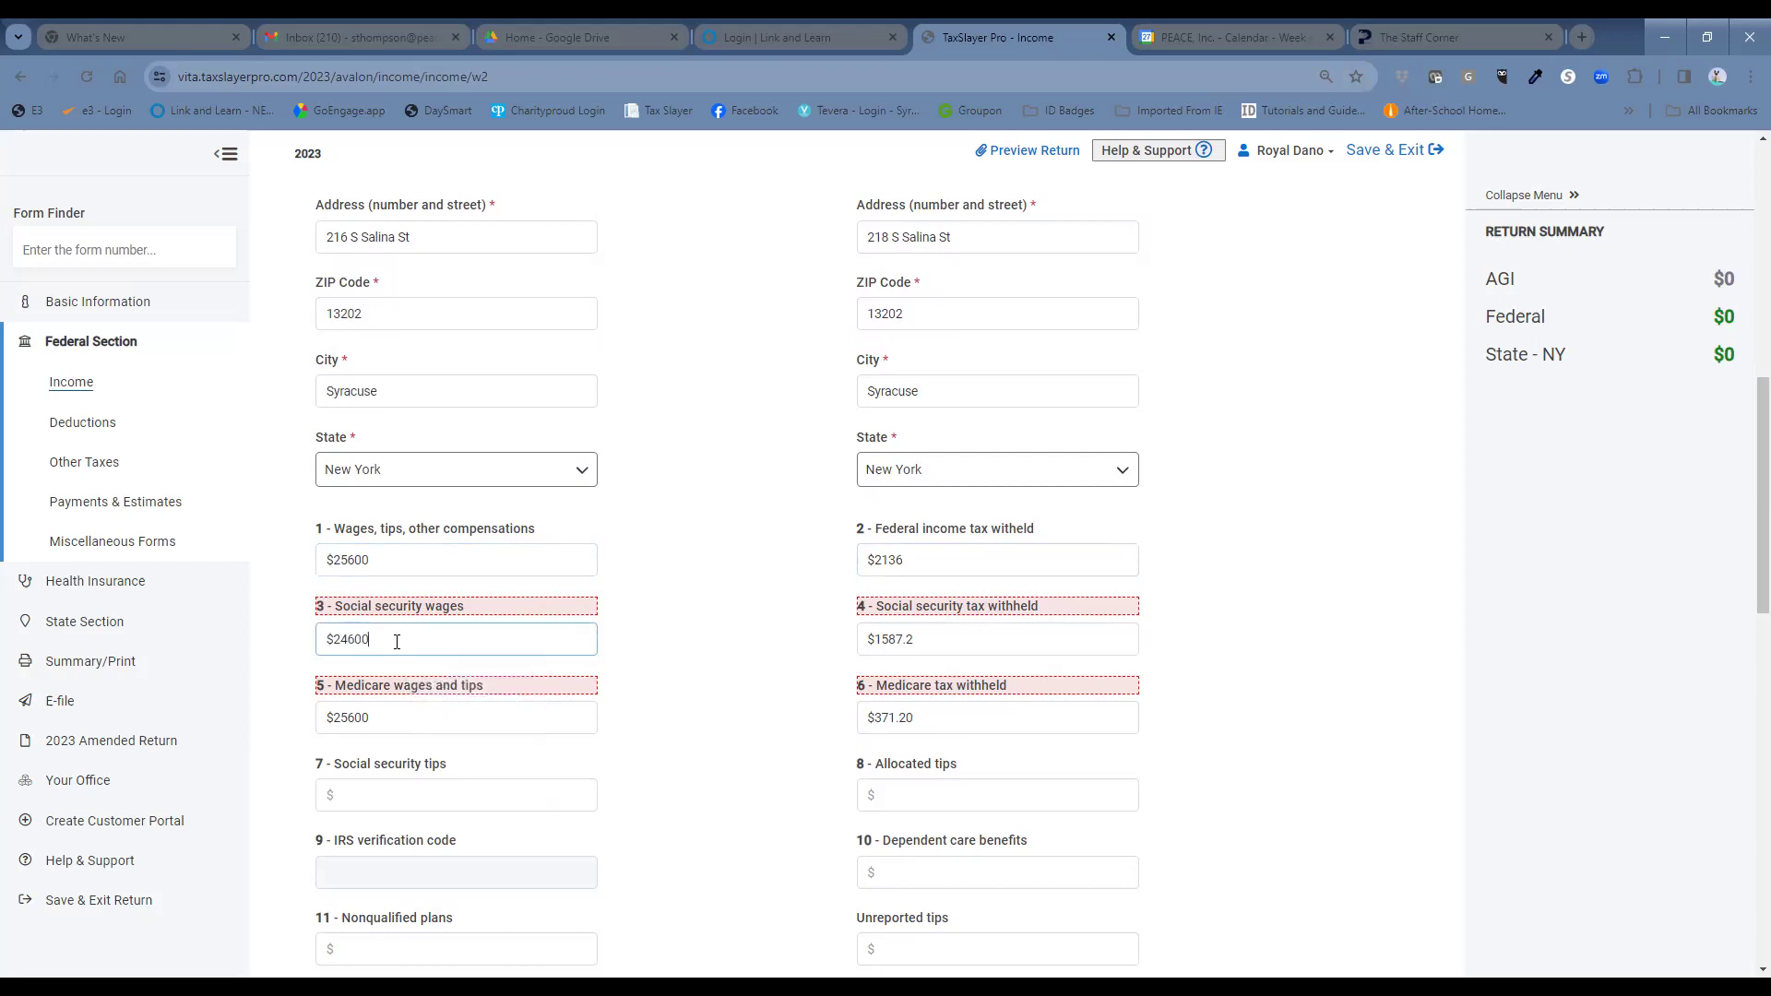
key(Tab)
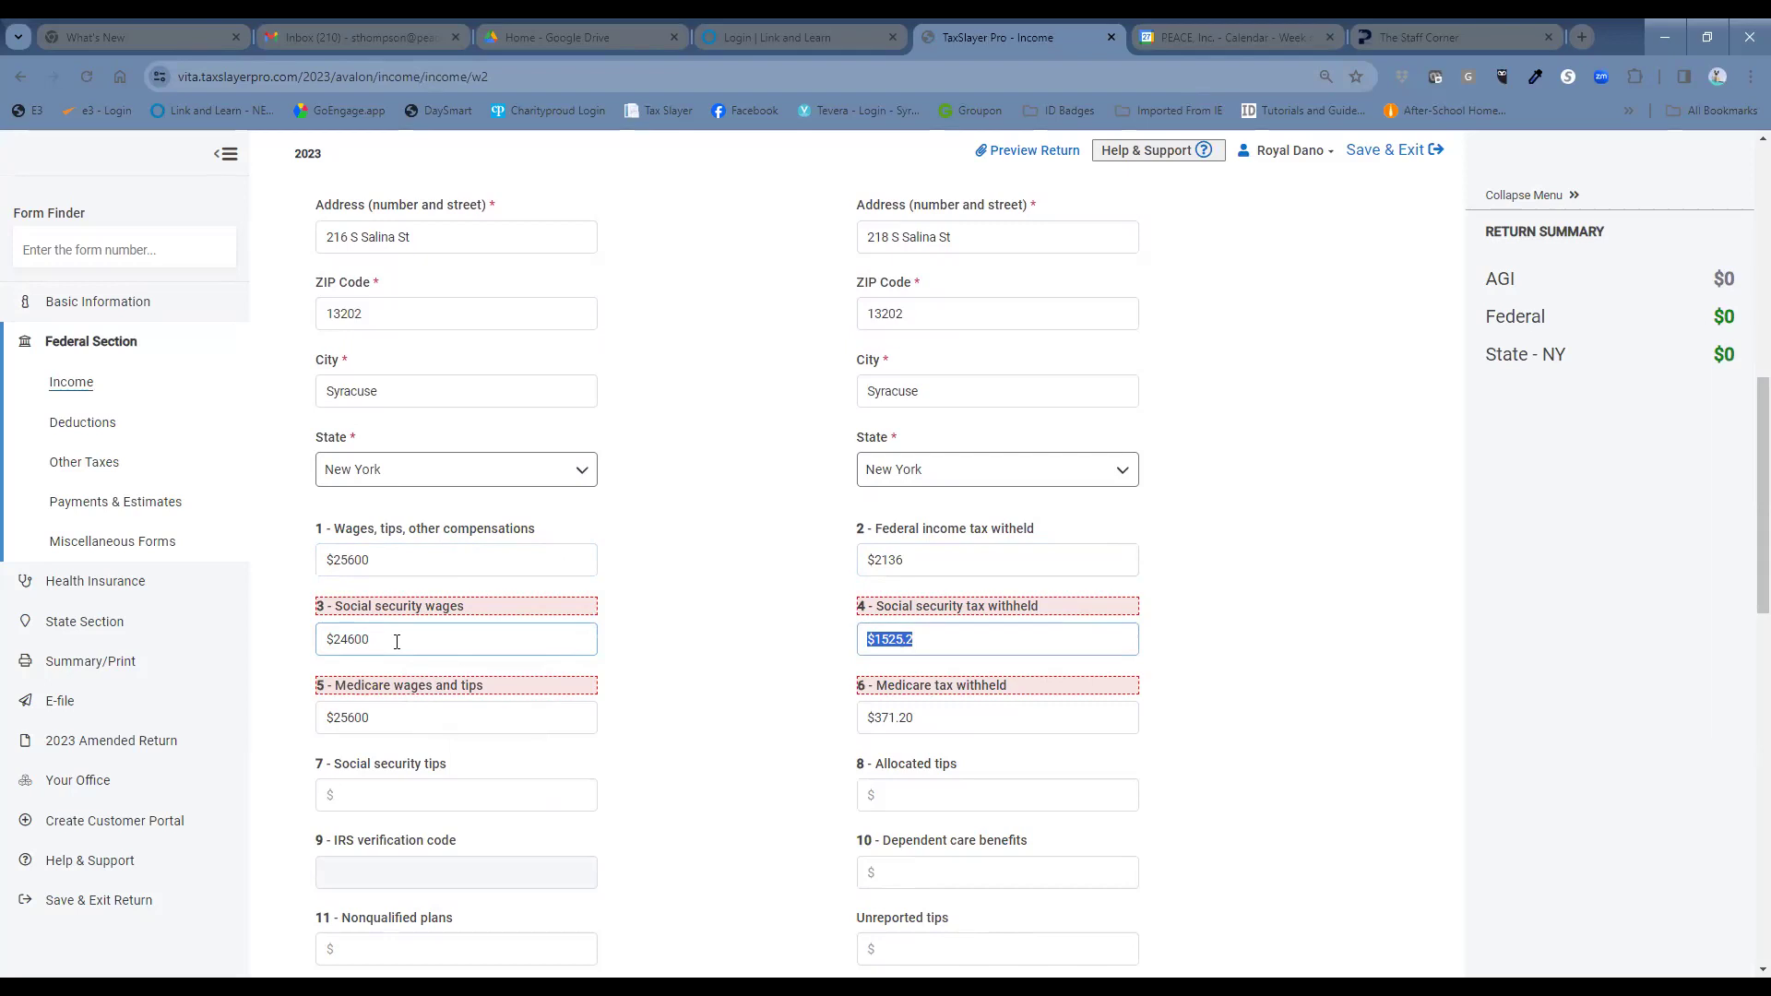
key(Tab)
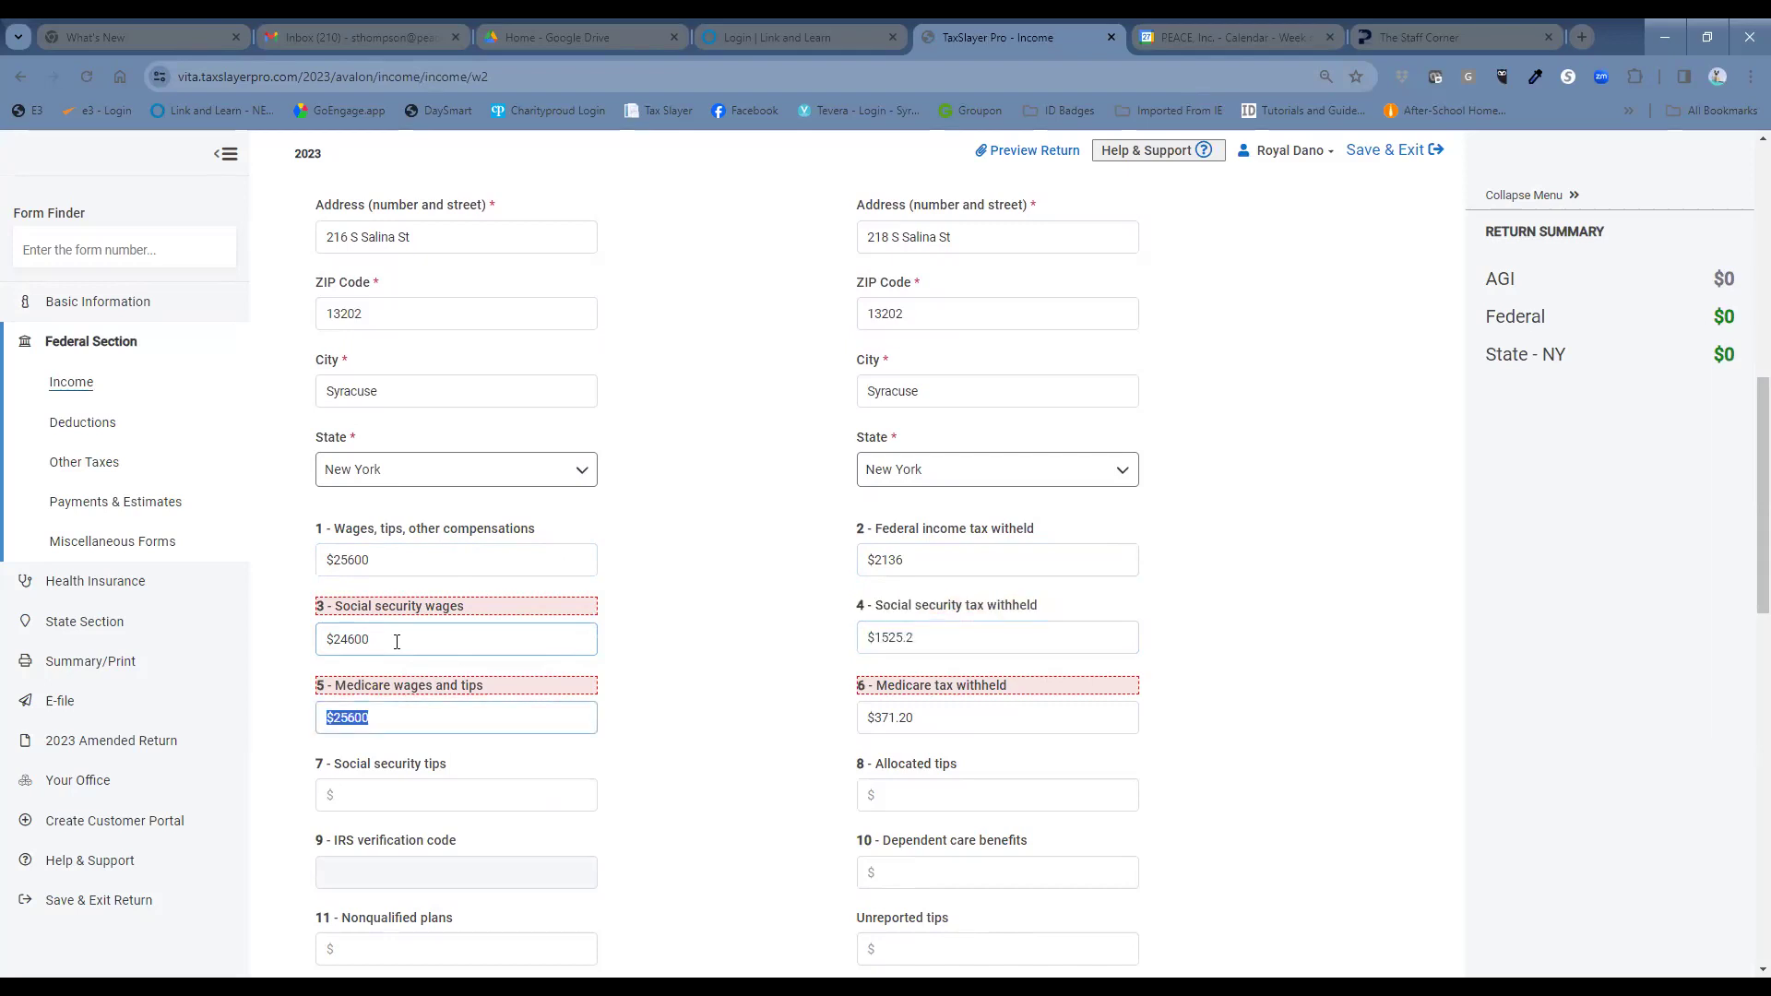
text(24600)
click(727, 675)
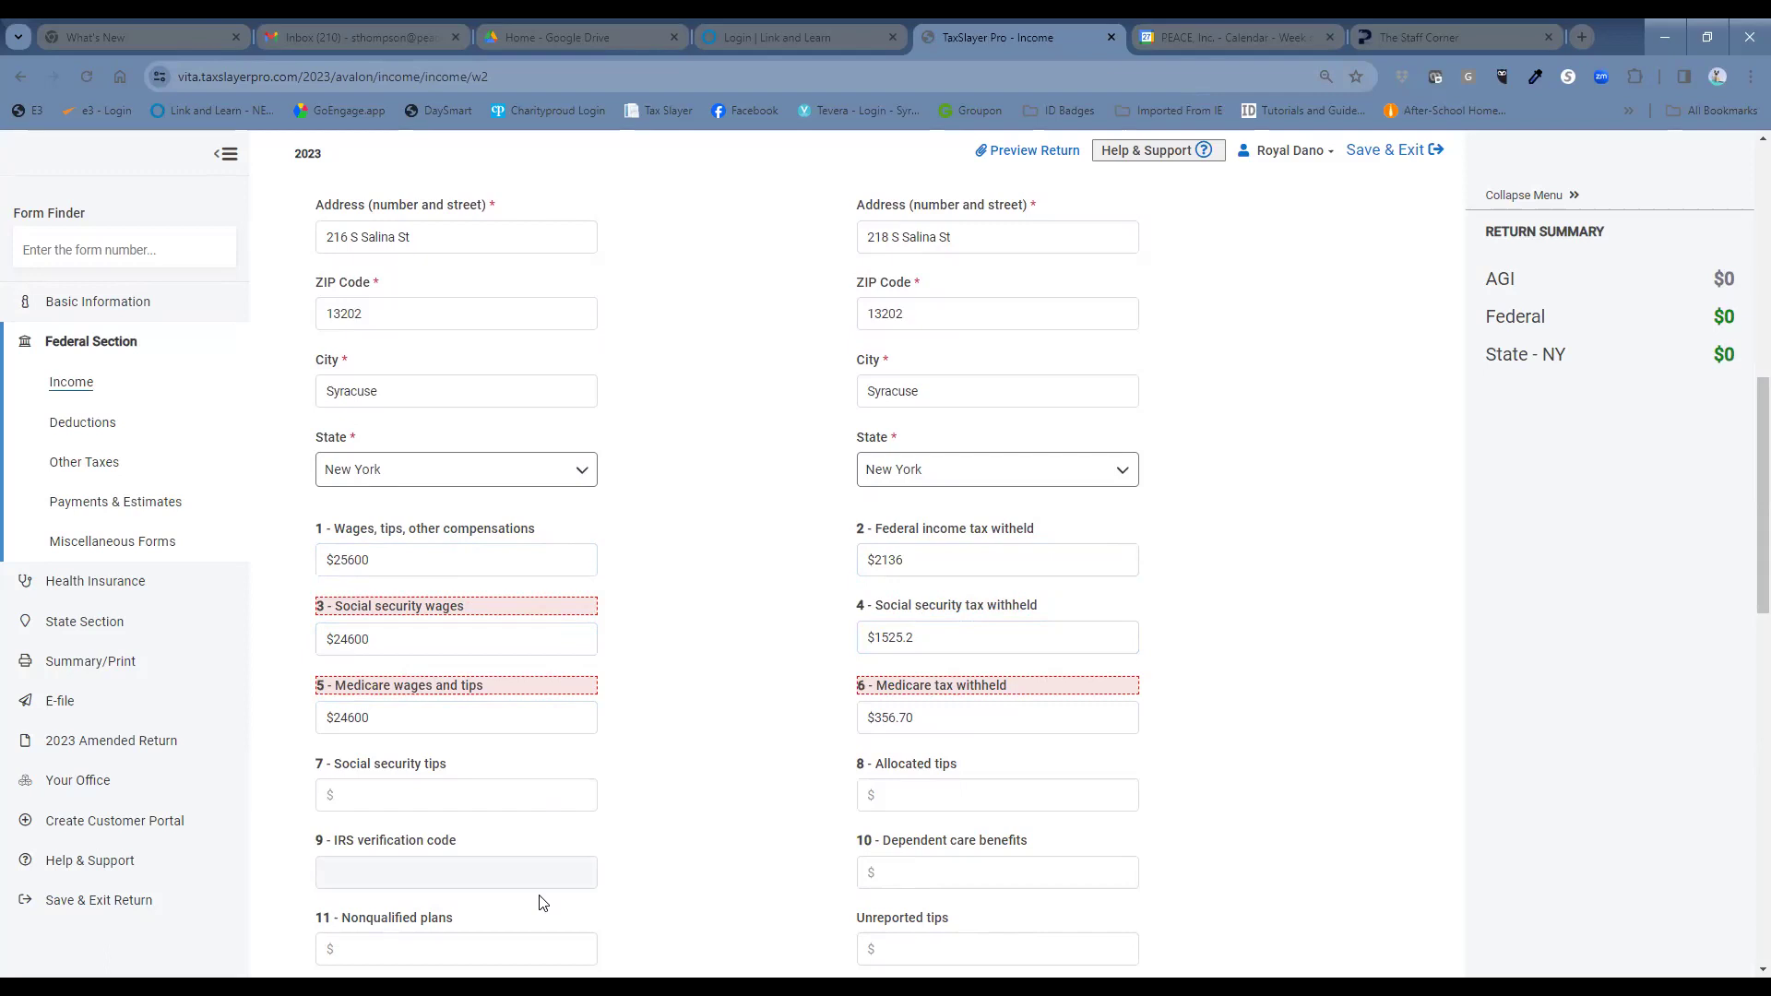
Overwrite Social Security tax withheld with 2145 and Medicare tax withheld with 552.
click(952, 638)
triple_click(939, 636)
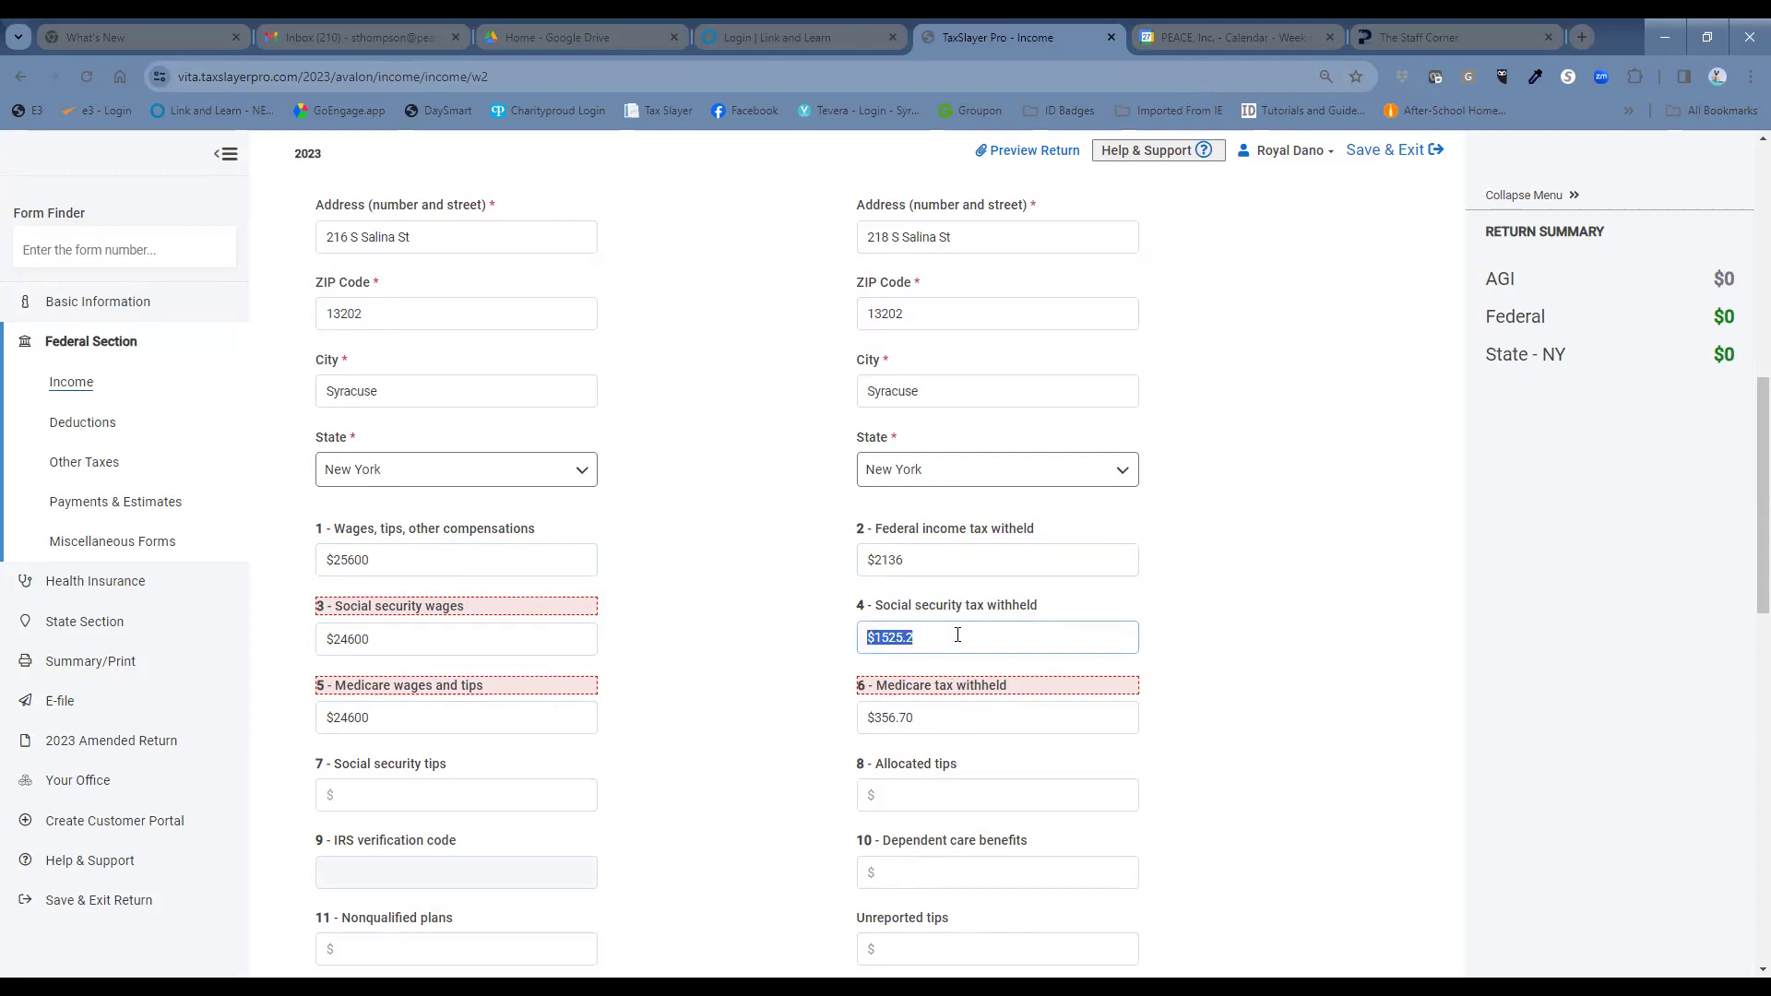
text(2145)
click(911, 717)
triple_click(916, 718)
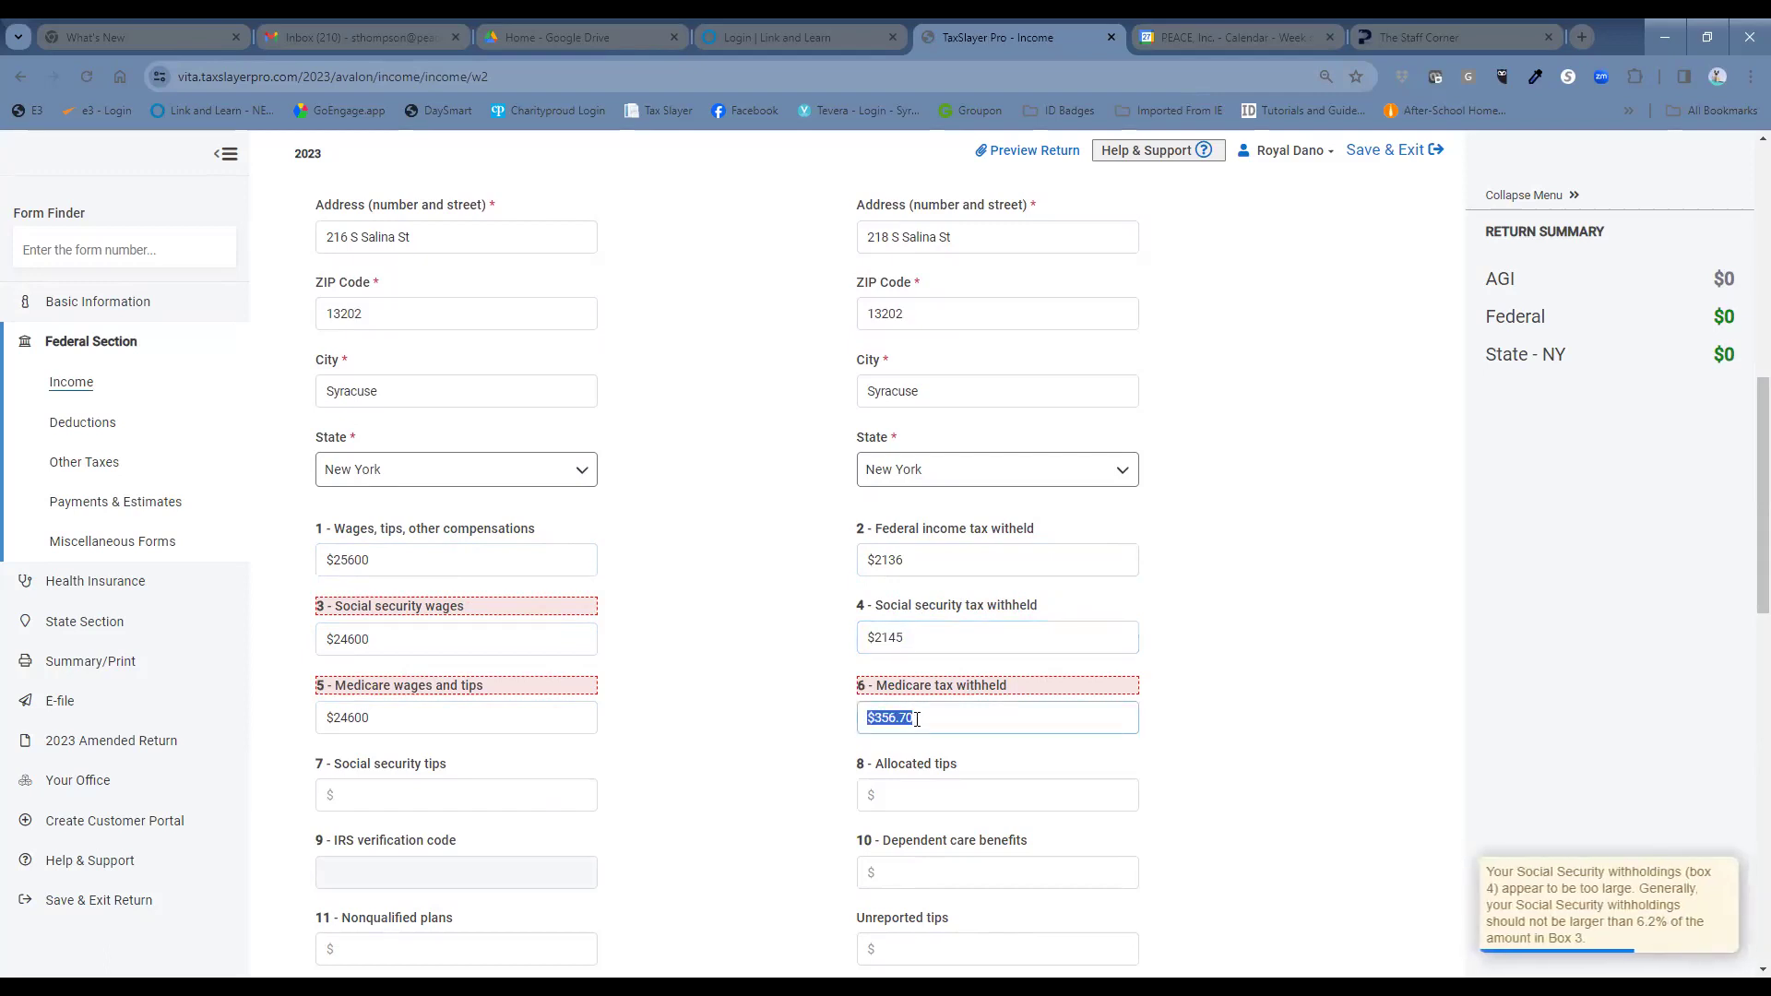
text(552)
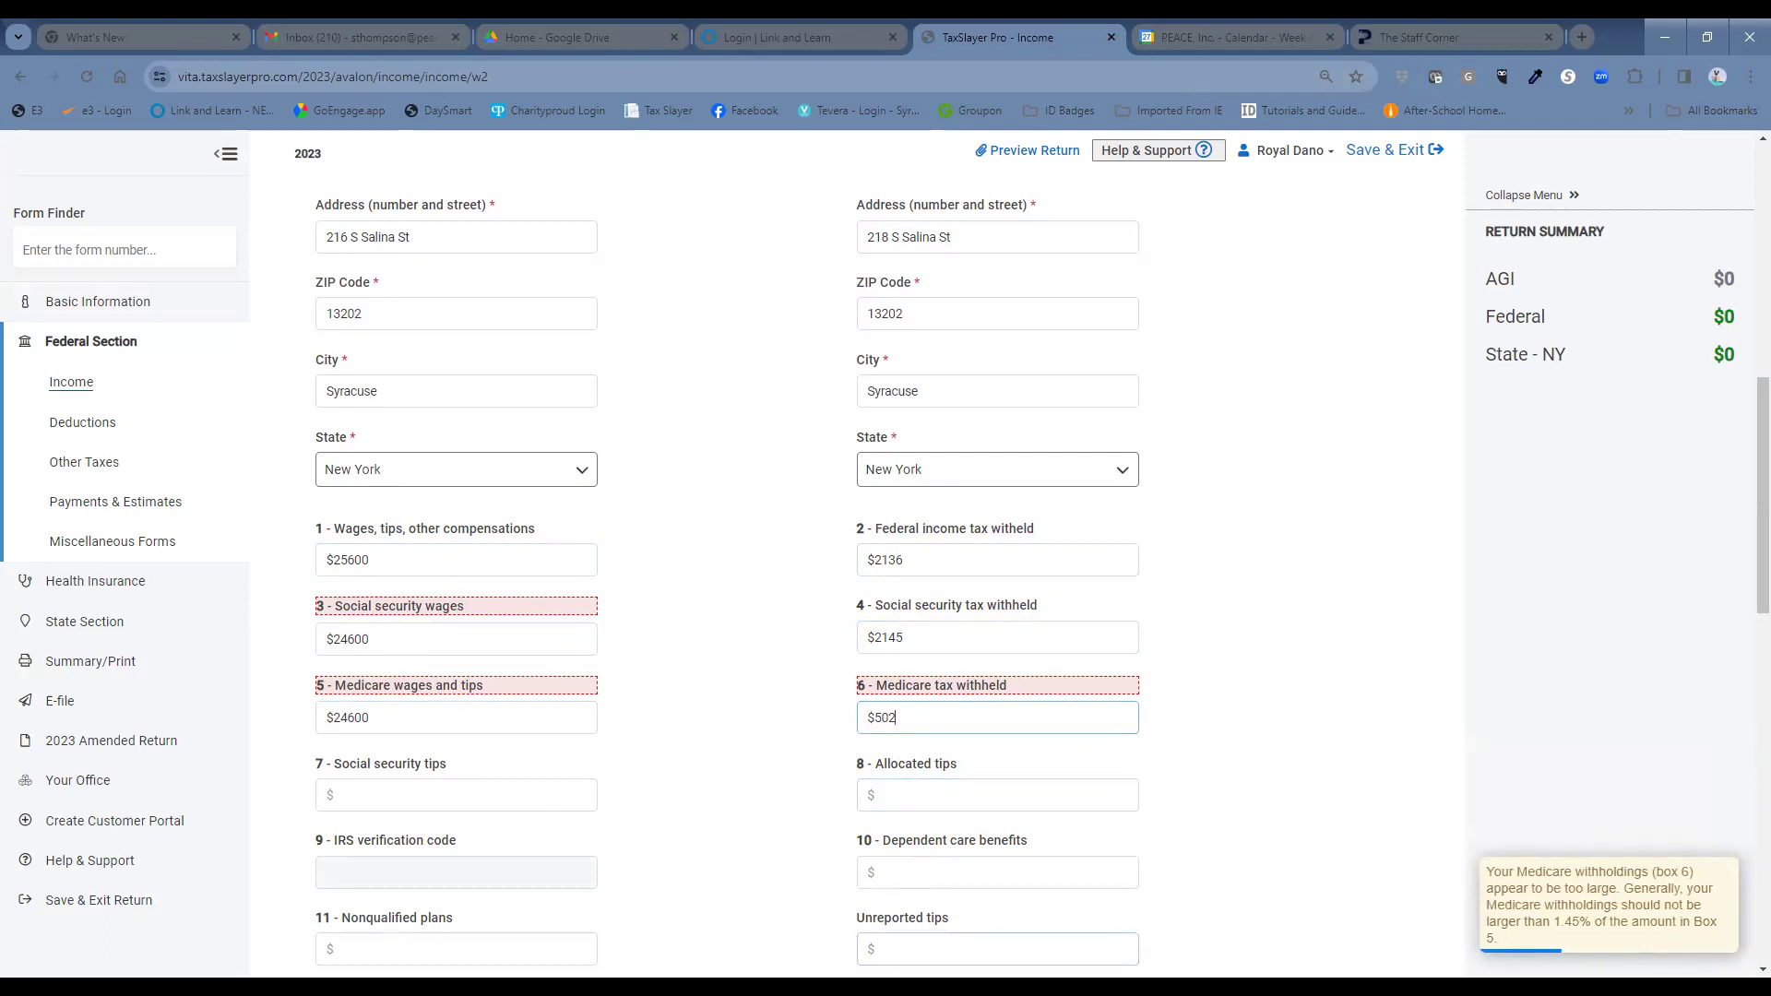
scroll(784, 795, down, 6)
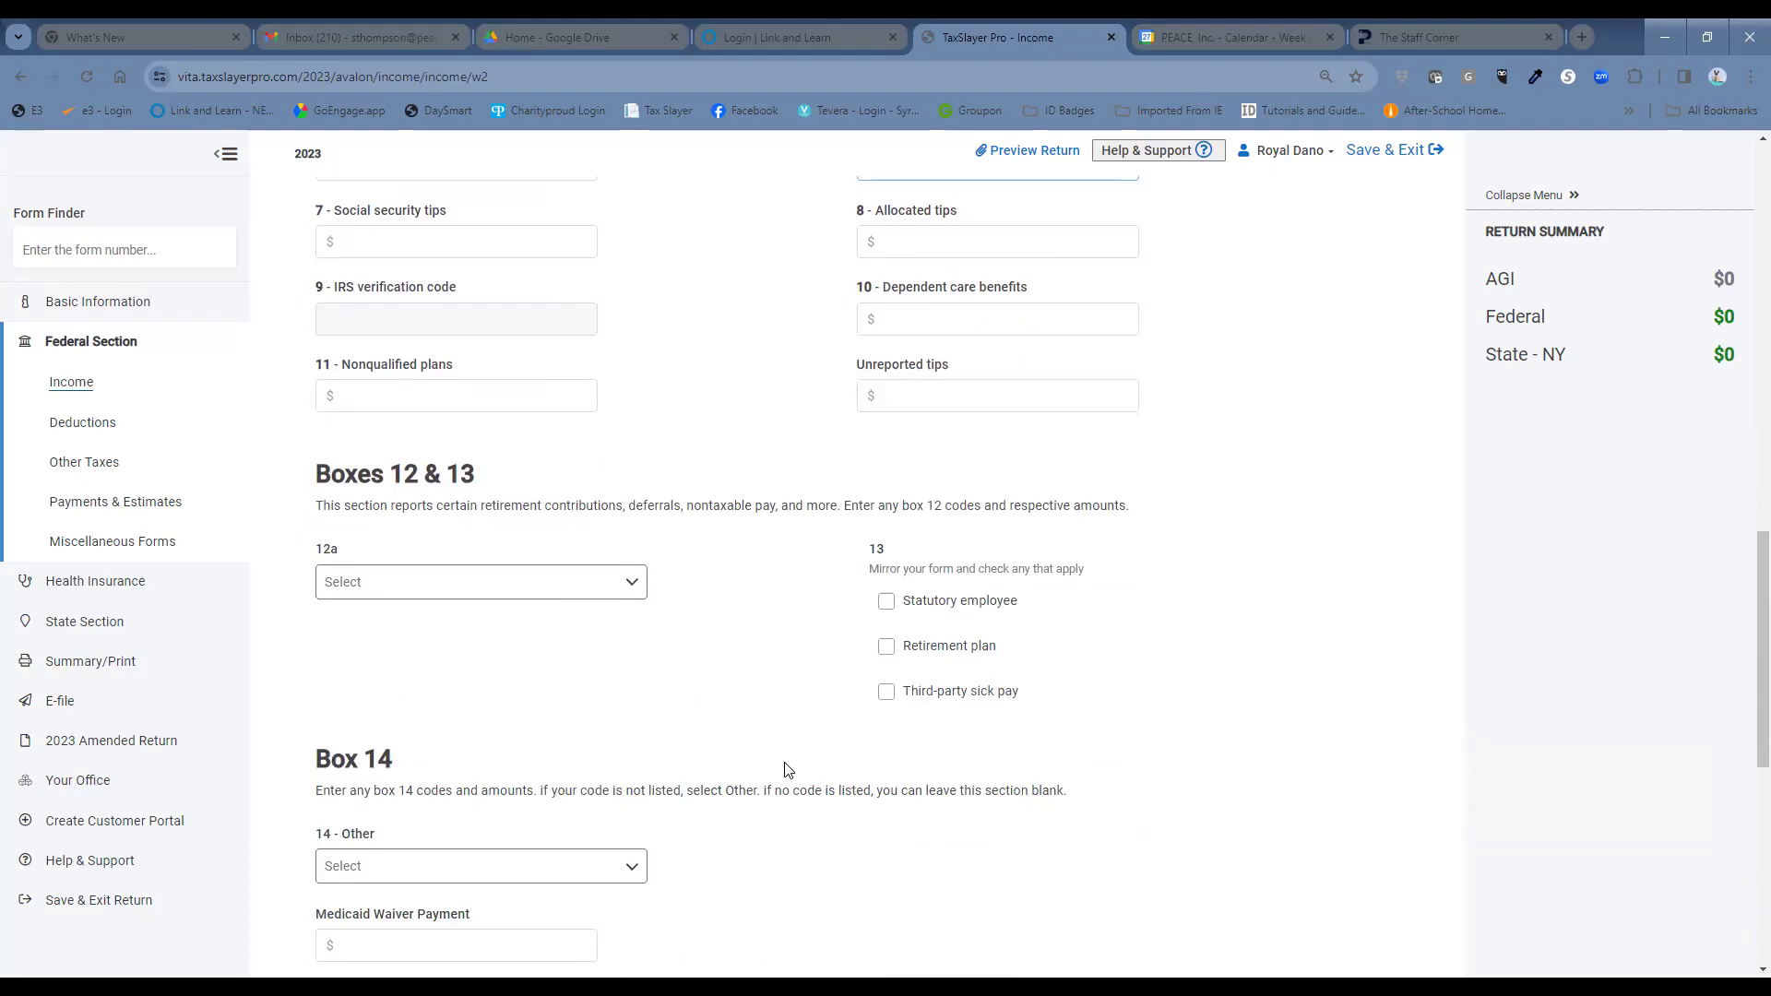
Enter W-2 box 12a code D for 1000 and box 12b code DD for 620.
scroll(784, 758, down, 1)
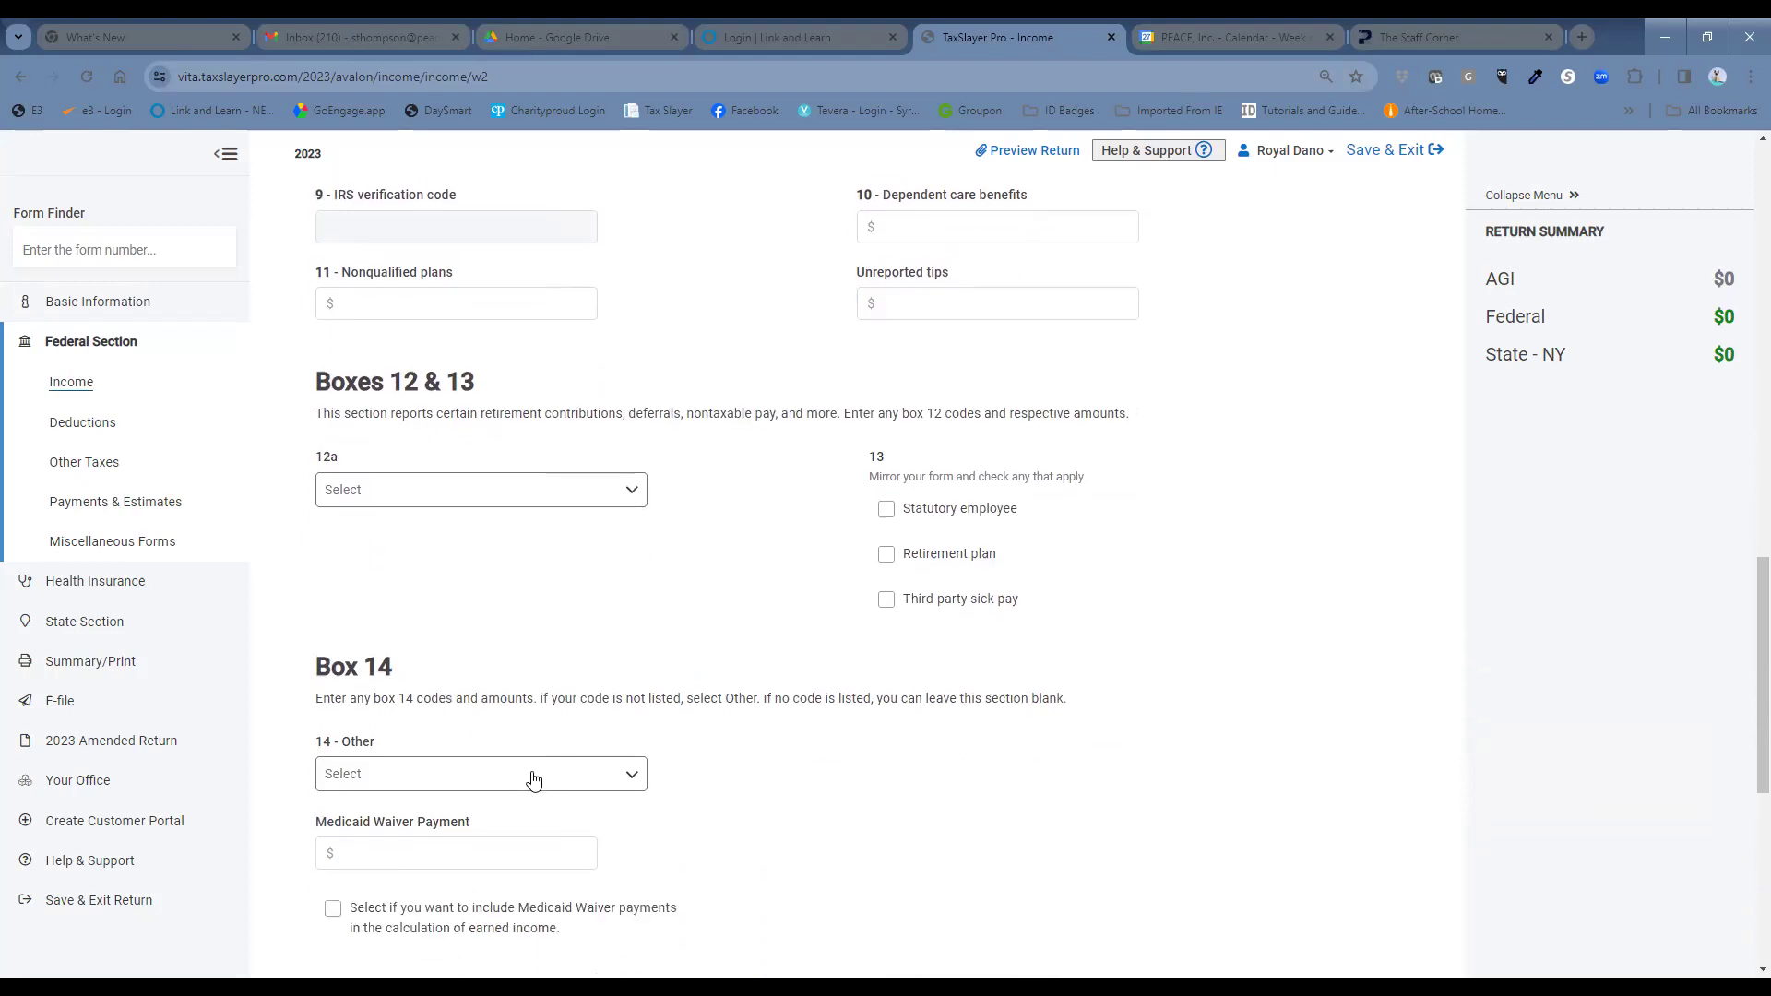
click(533, 775)
click(545, 492)
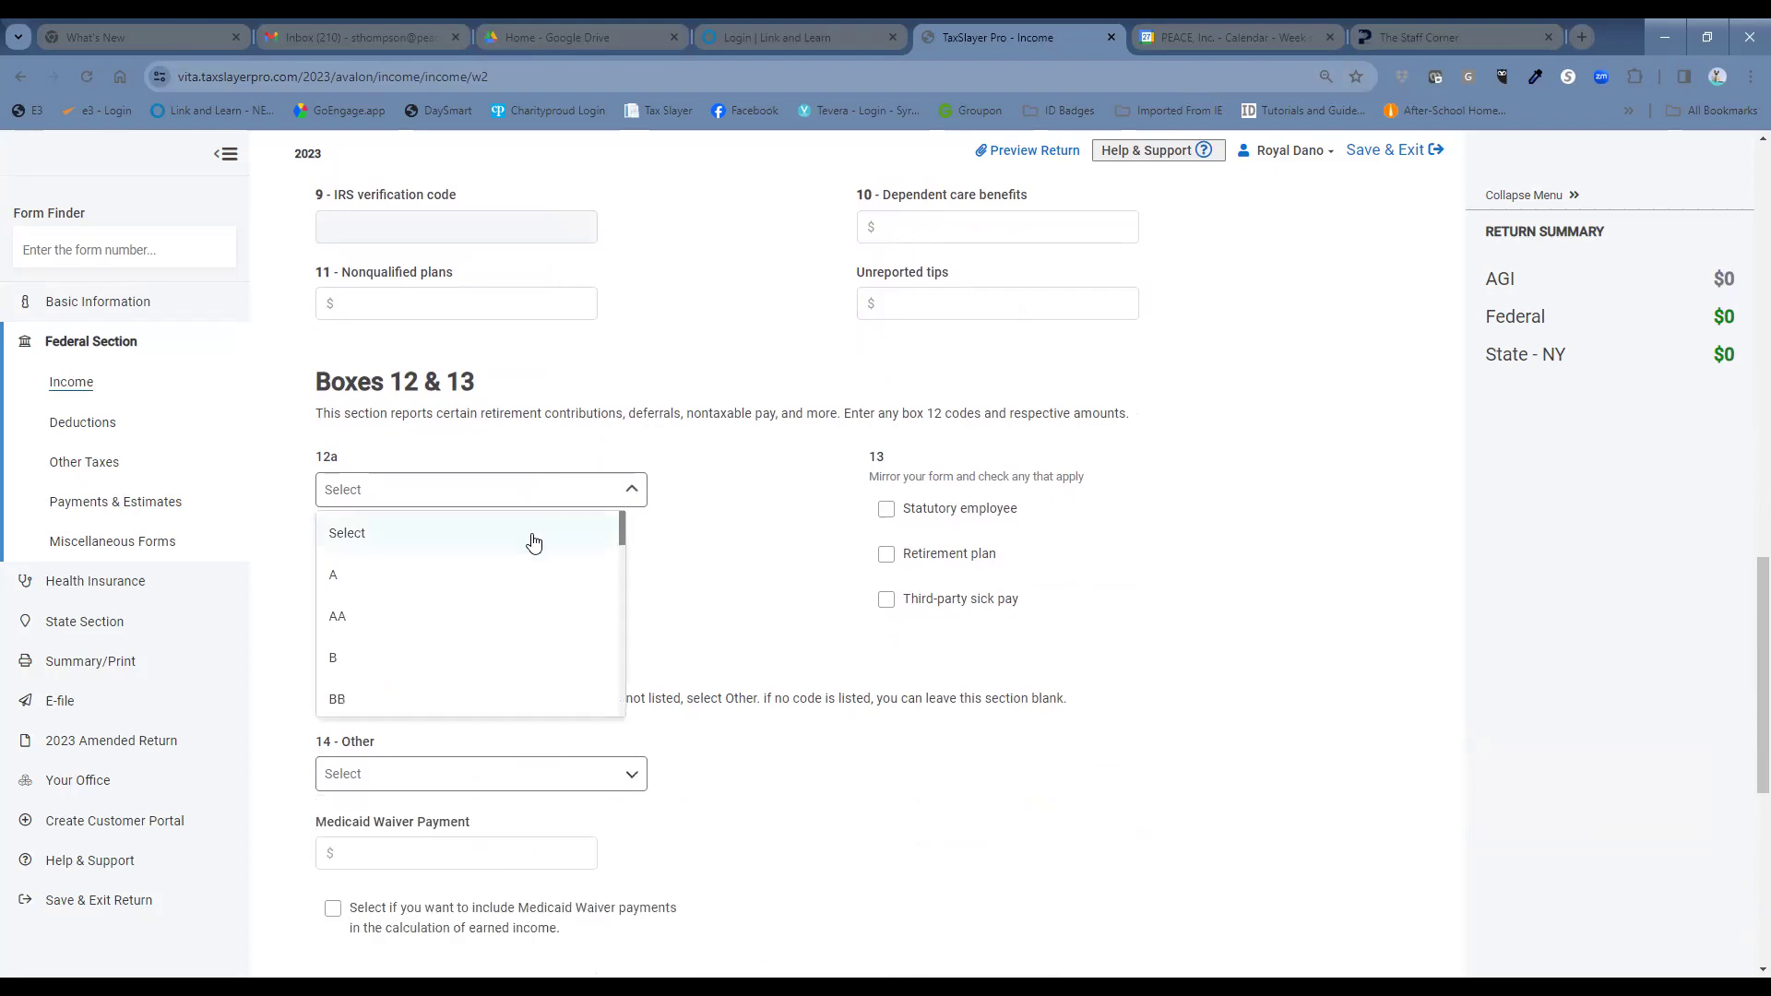
scroll(515, 646, down, 3)
click(487, 604)
click(498, 572)
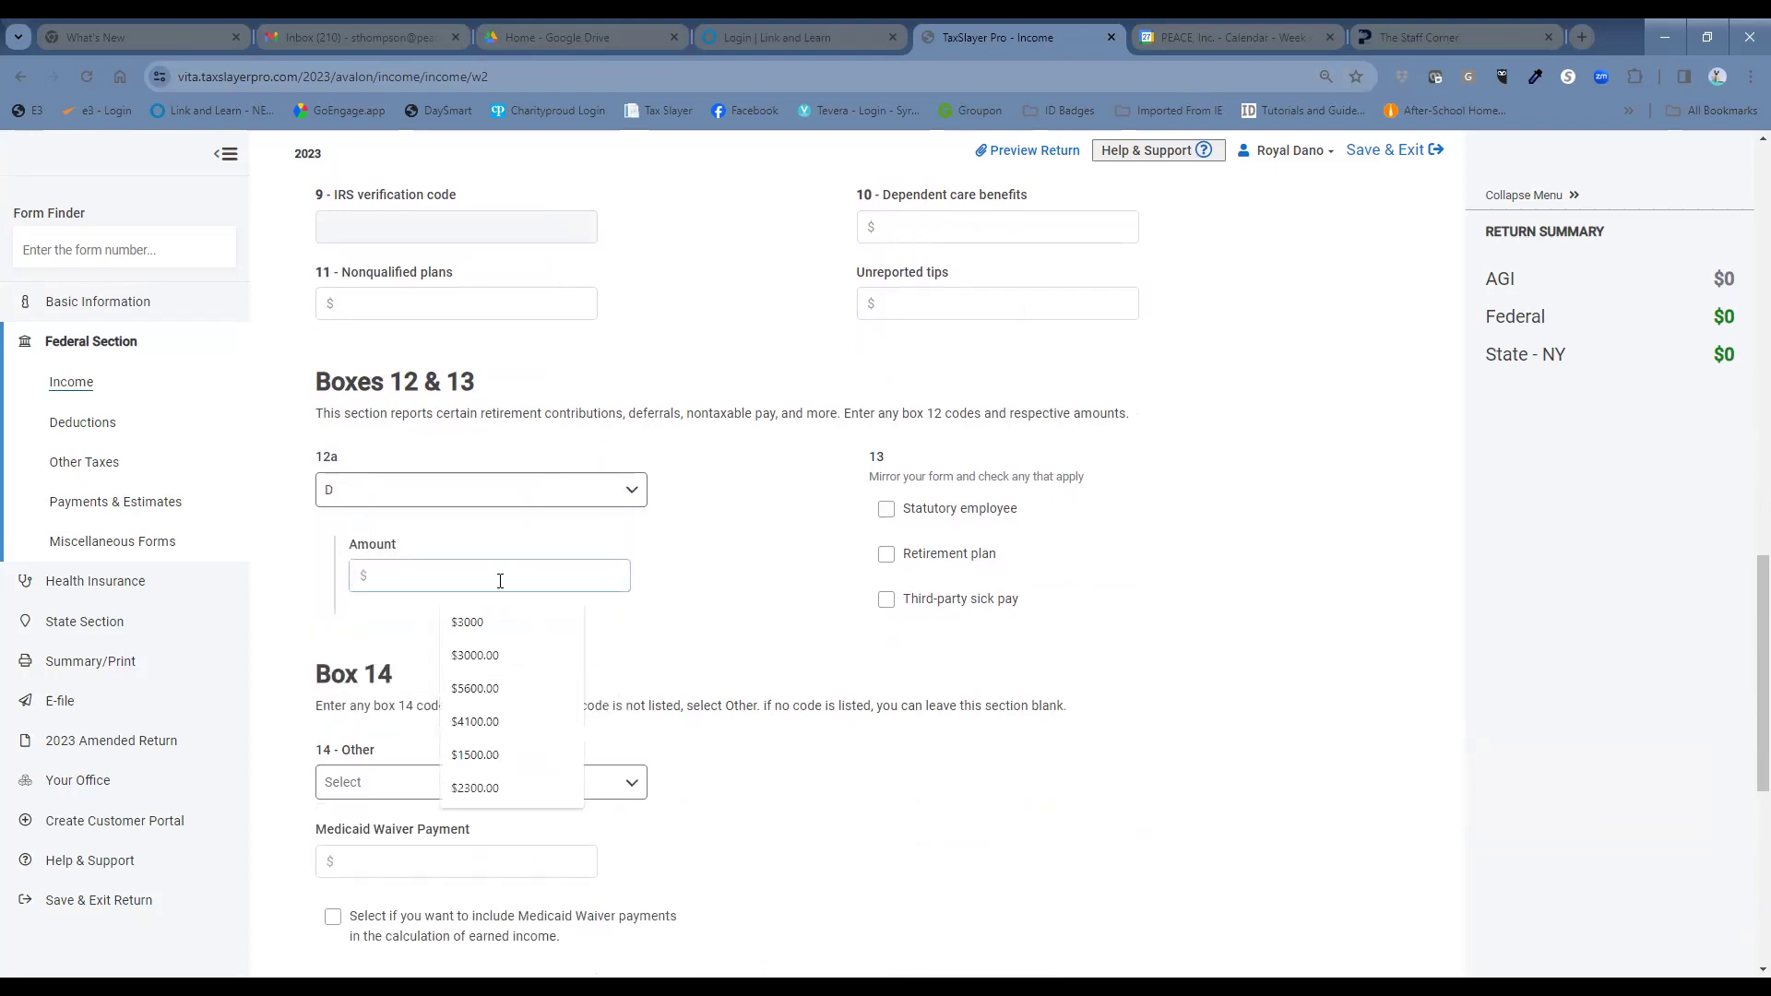
text(1000)
click(545, 692)
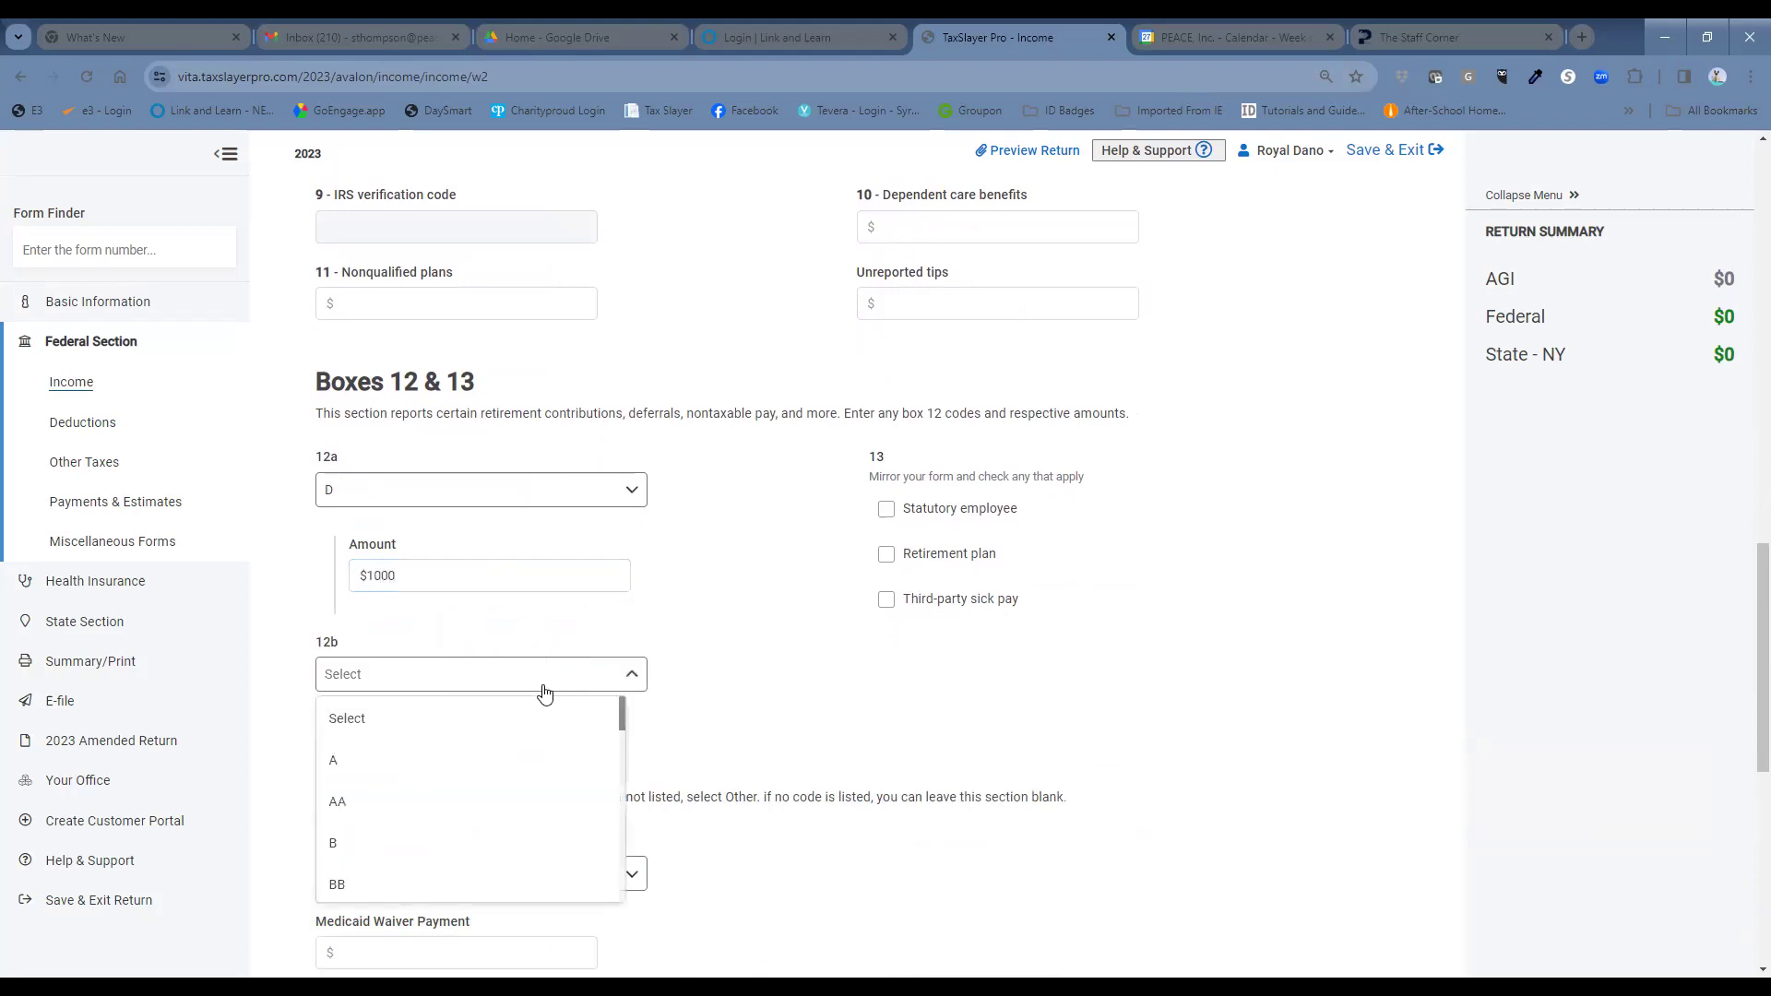
scroll(530, 744, down, 2)
click(437, 825)
click(479, 758)
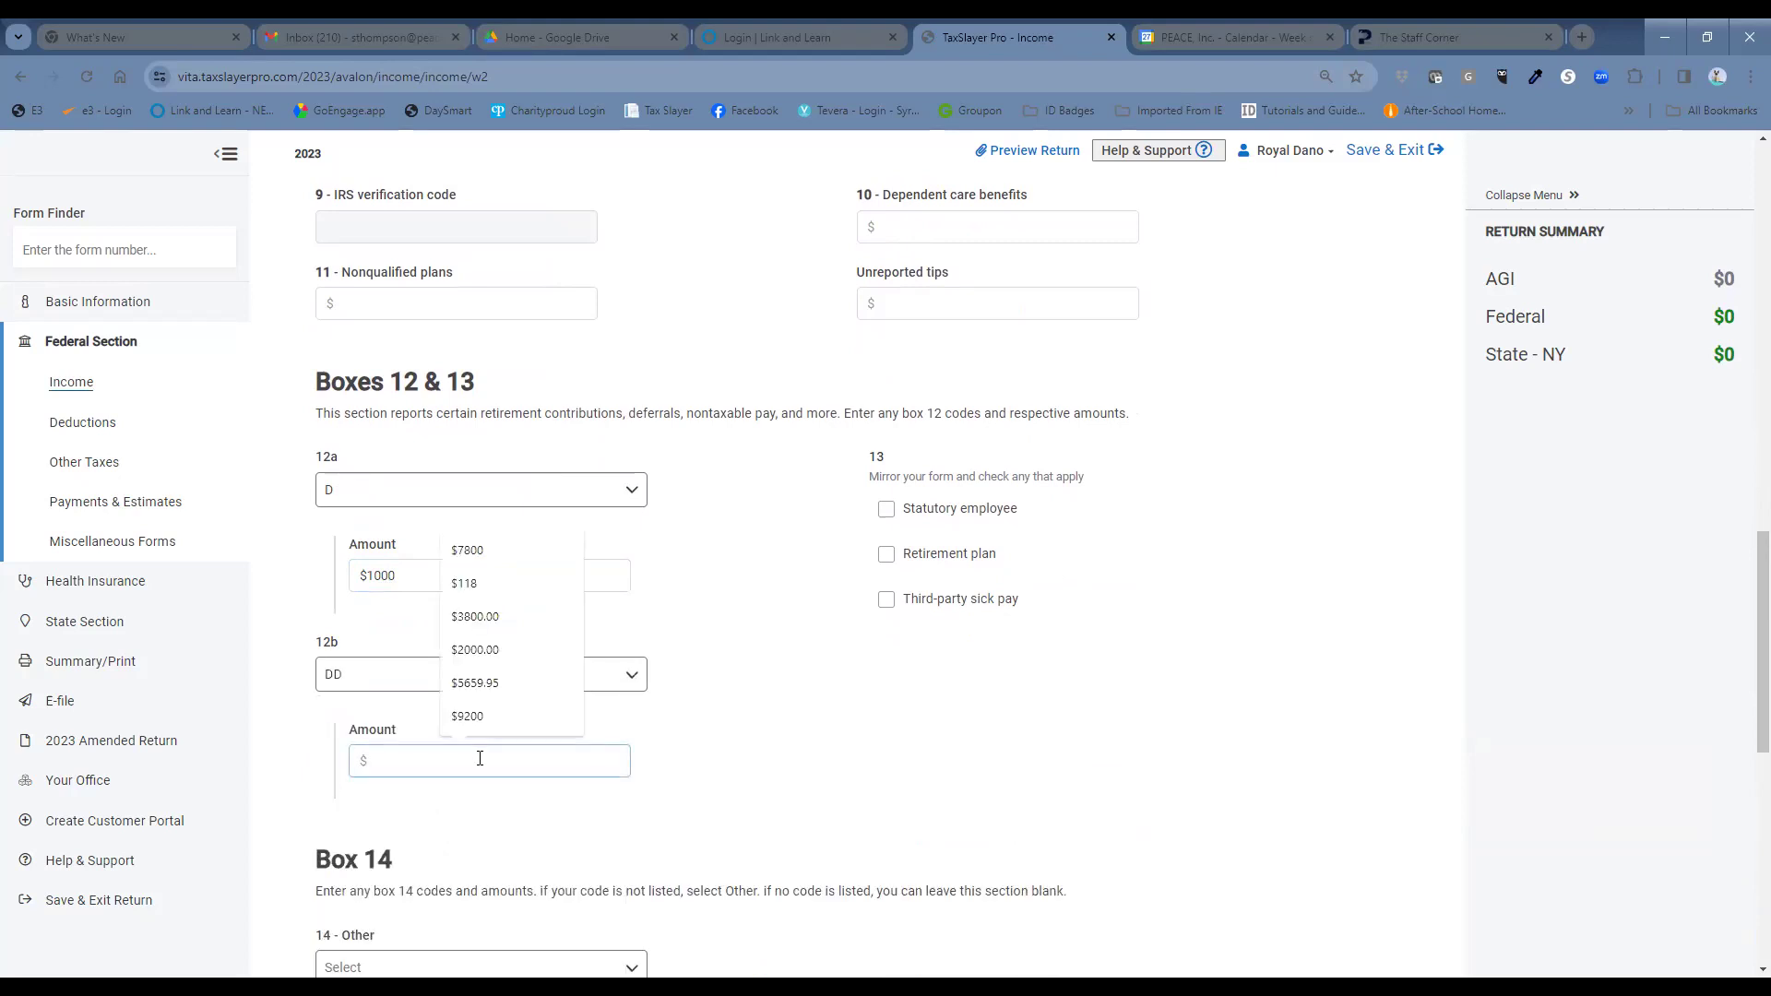
text(6200)
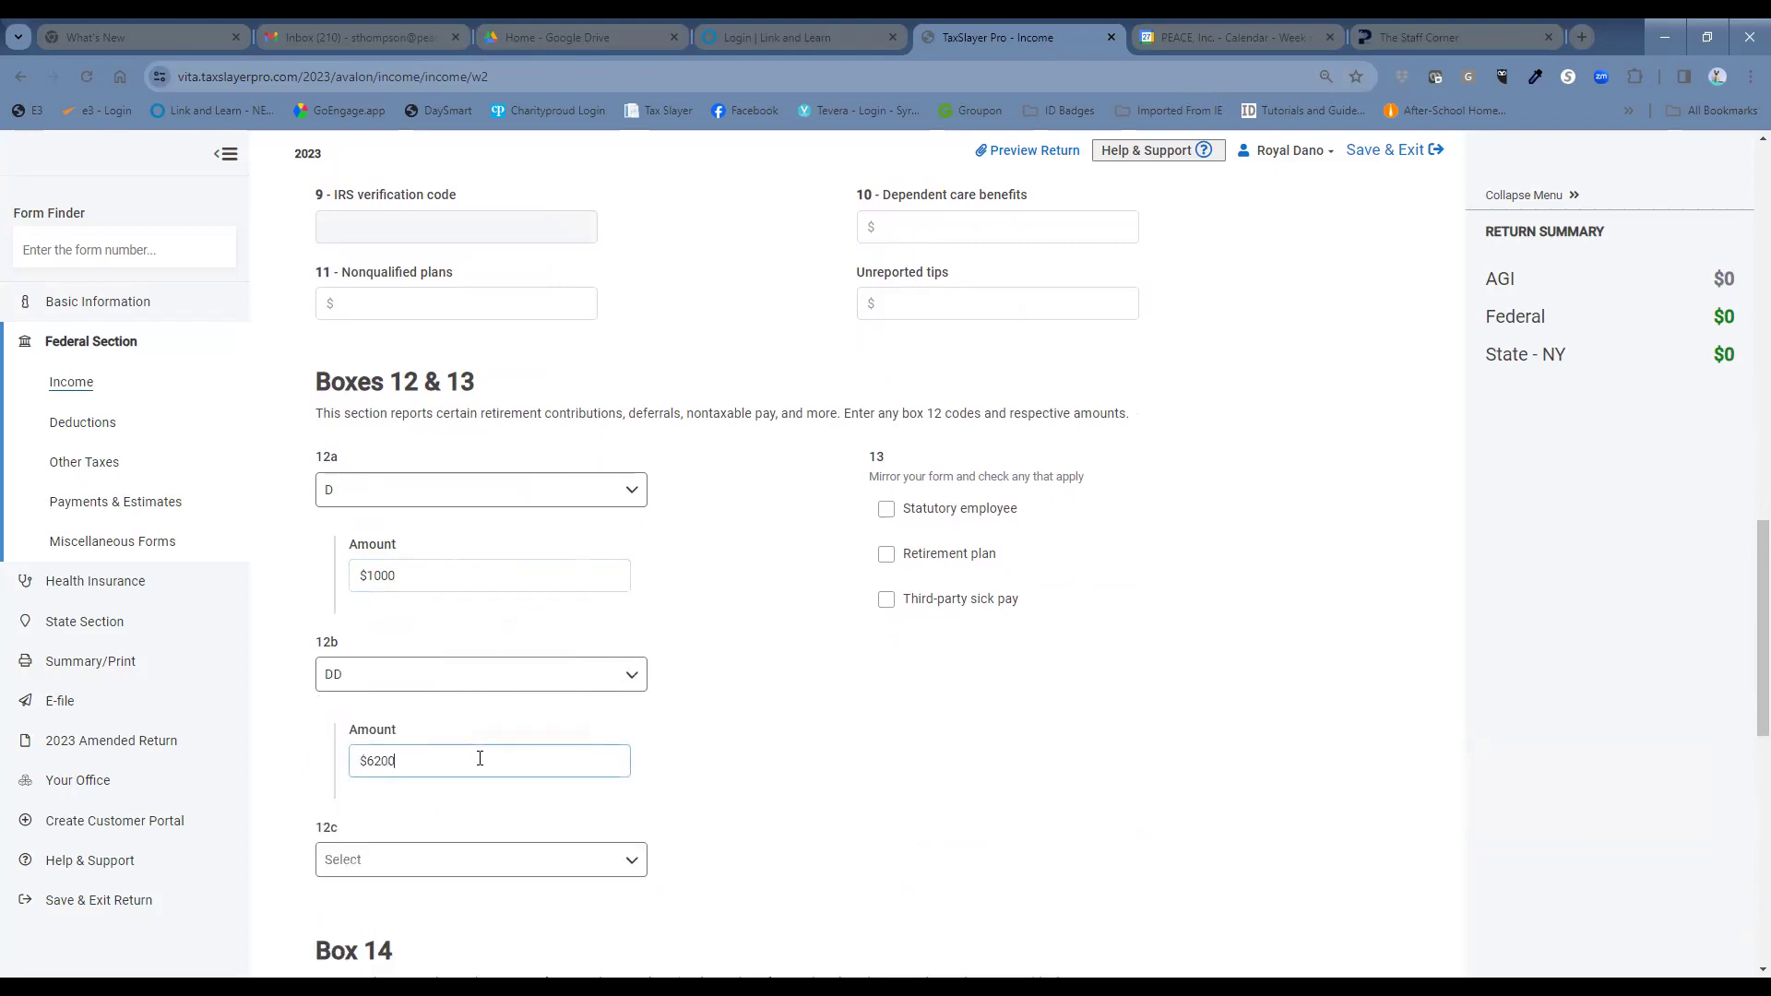
Enter W-2 box 12c code W with amount 2000.
click(503, 866)
scroll(685, 782, down, 3)
scroll(685, 783, down, 1)
scroll(466, 619, down, 7)
scroll(471, 627, down, 2)
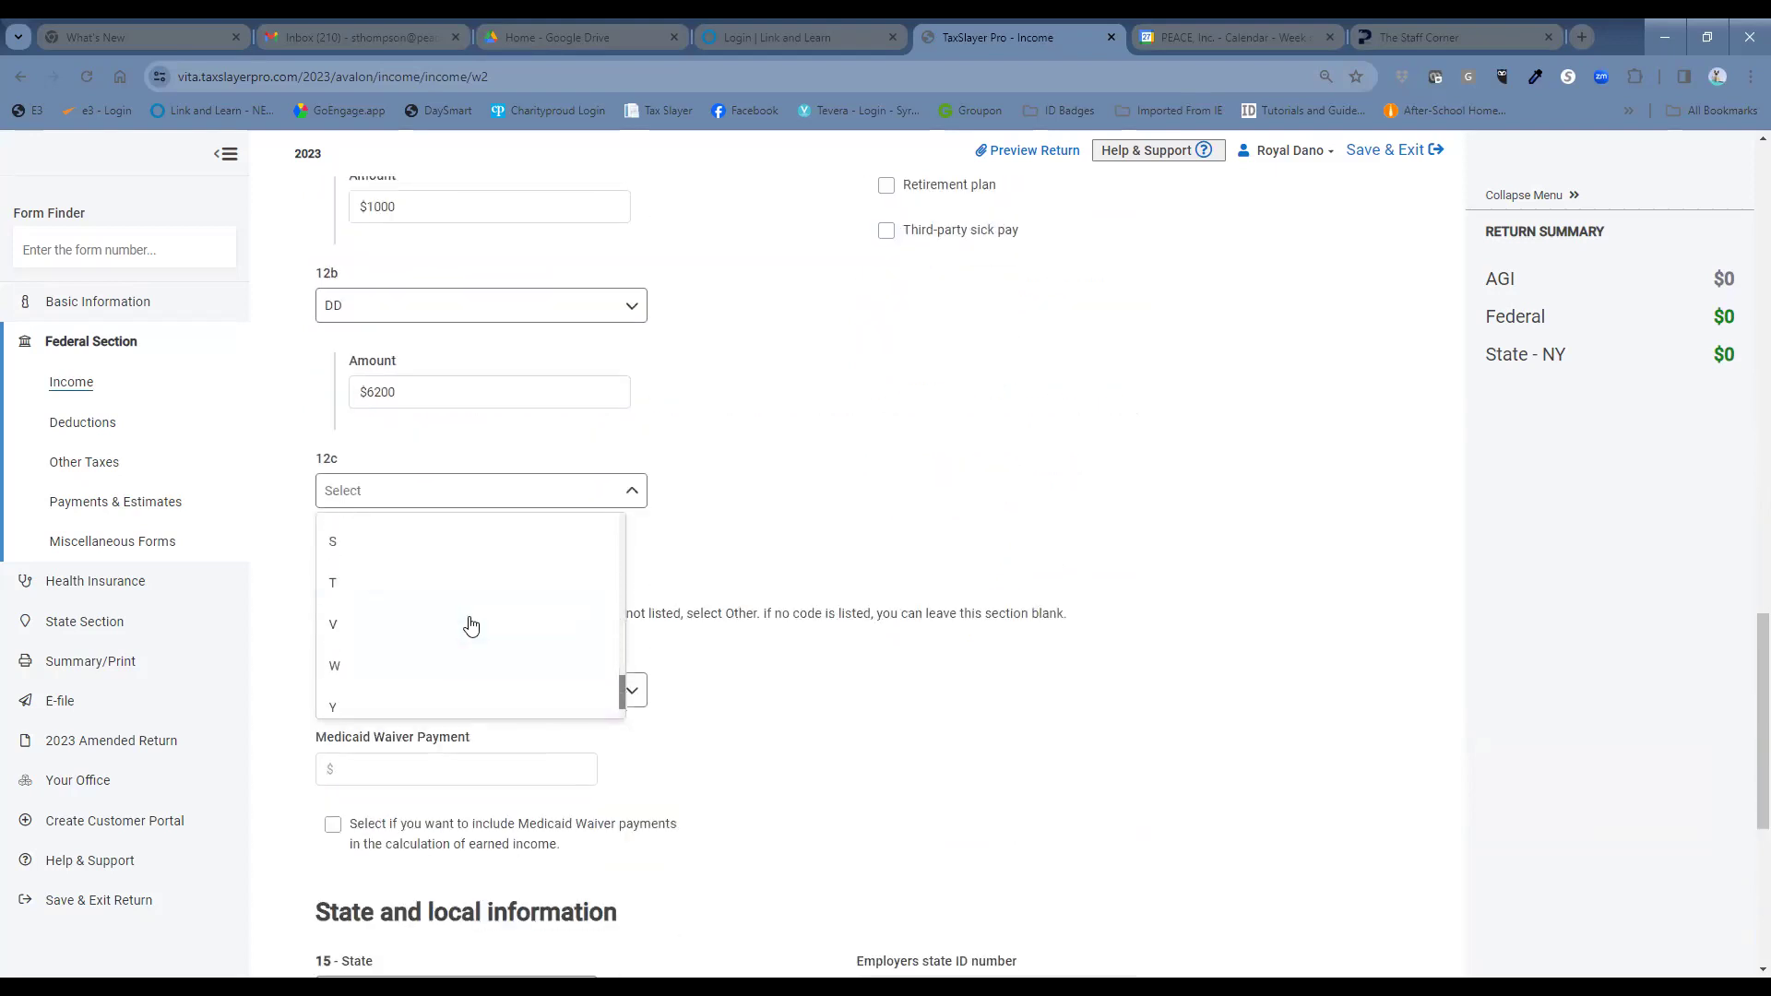
click(468, 624)
click(487, 580)
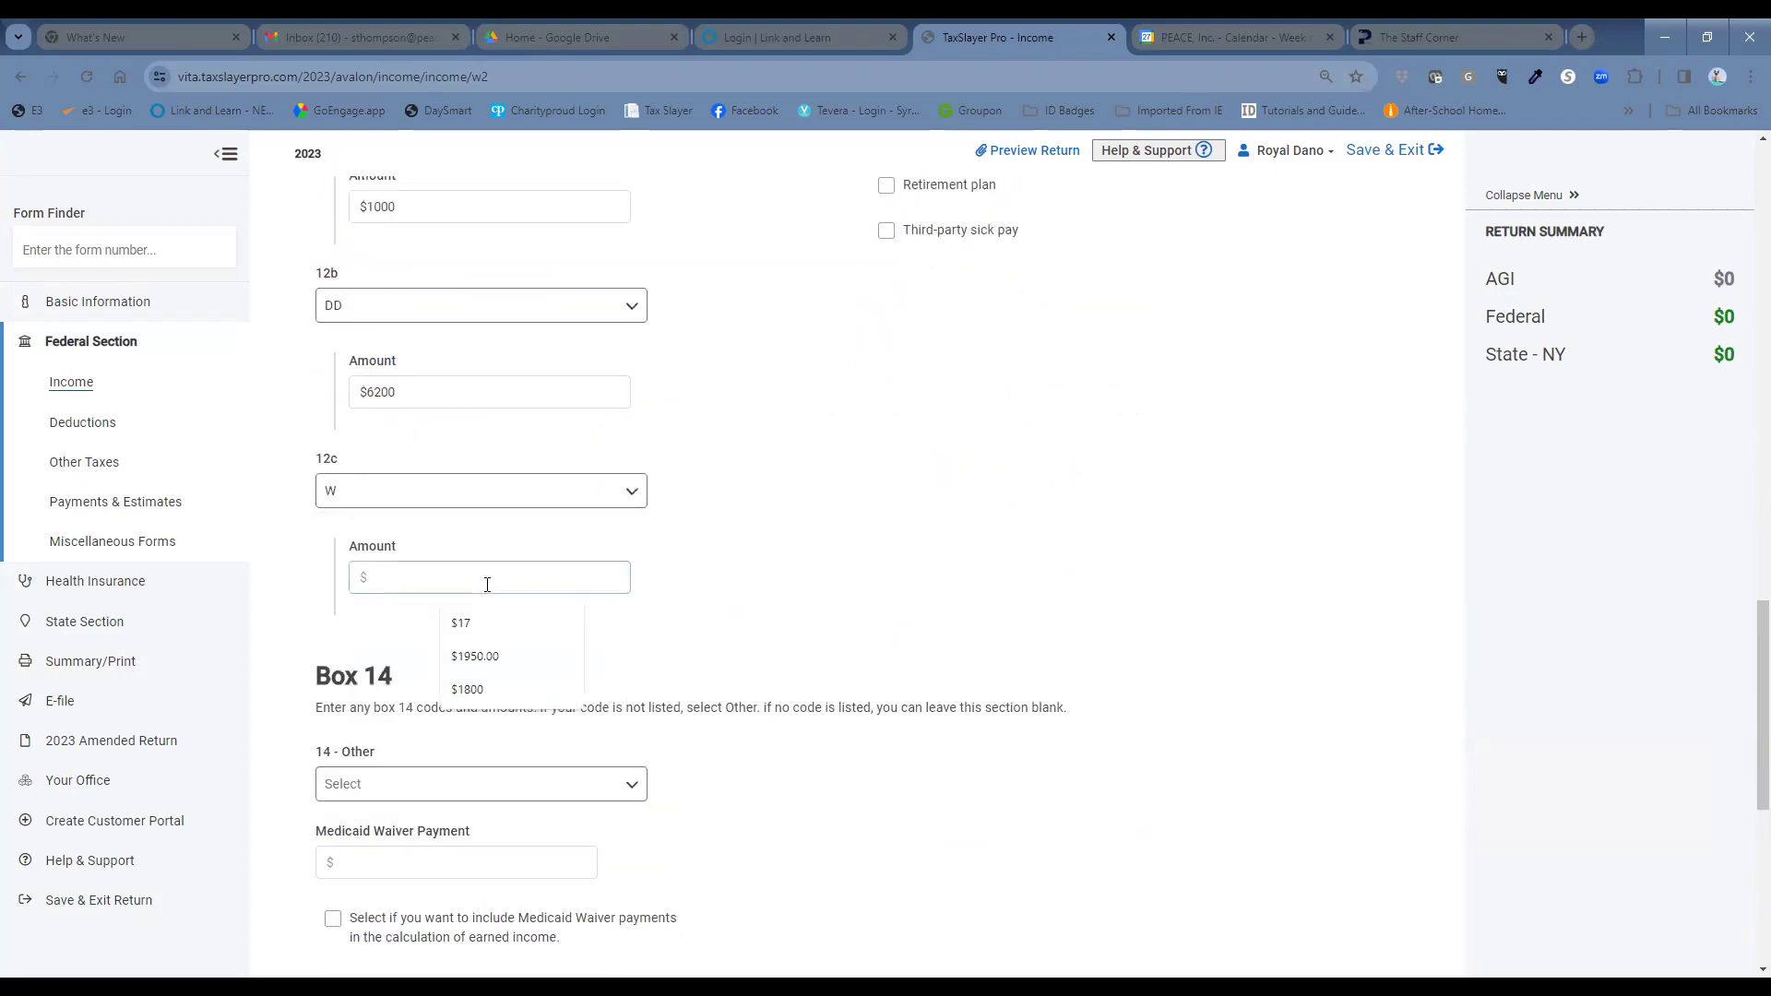
text(200)
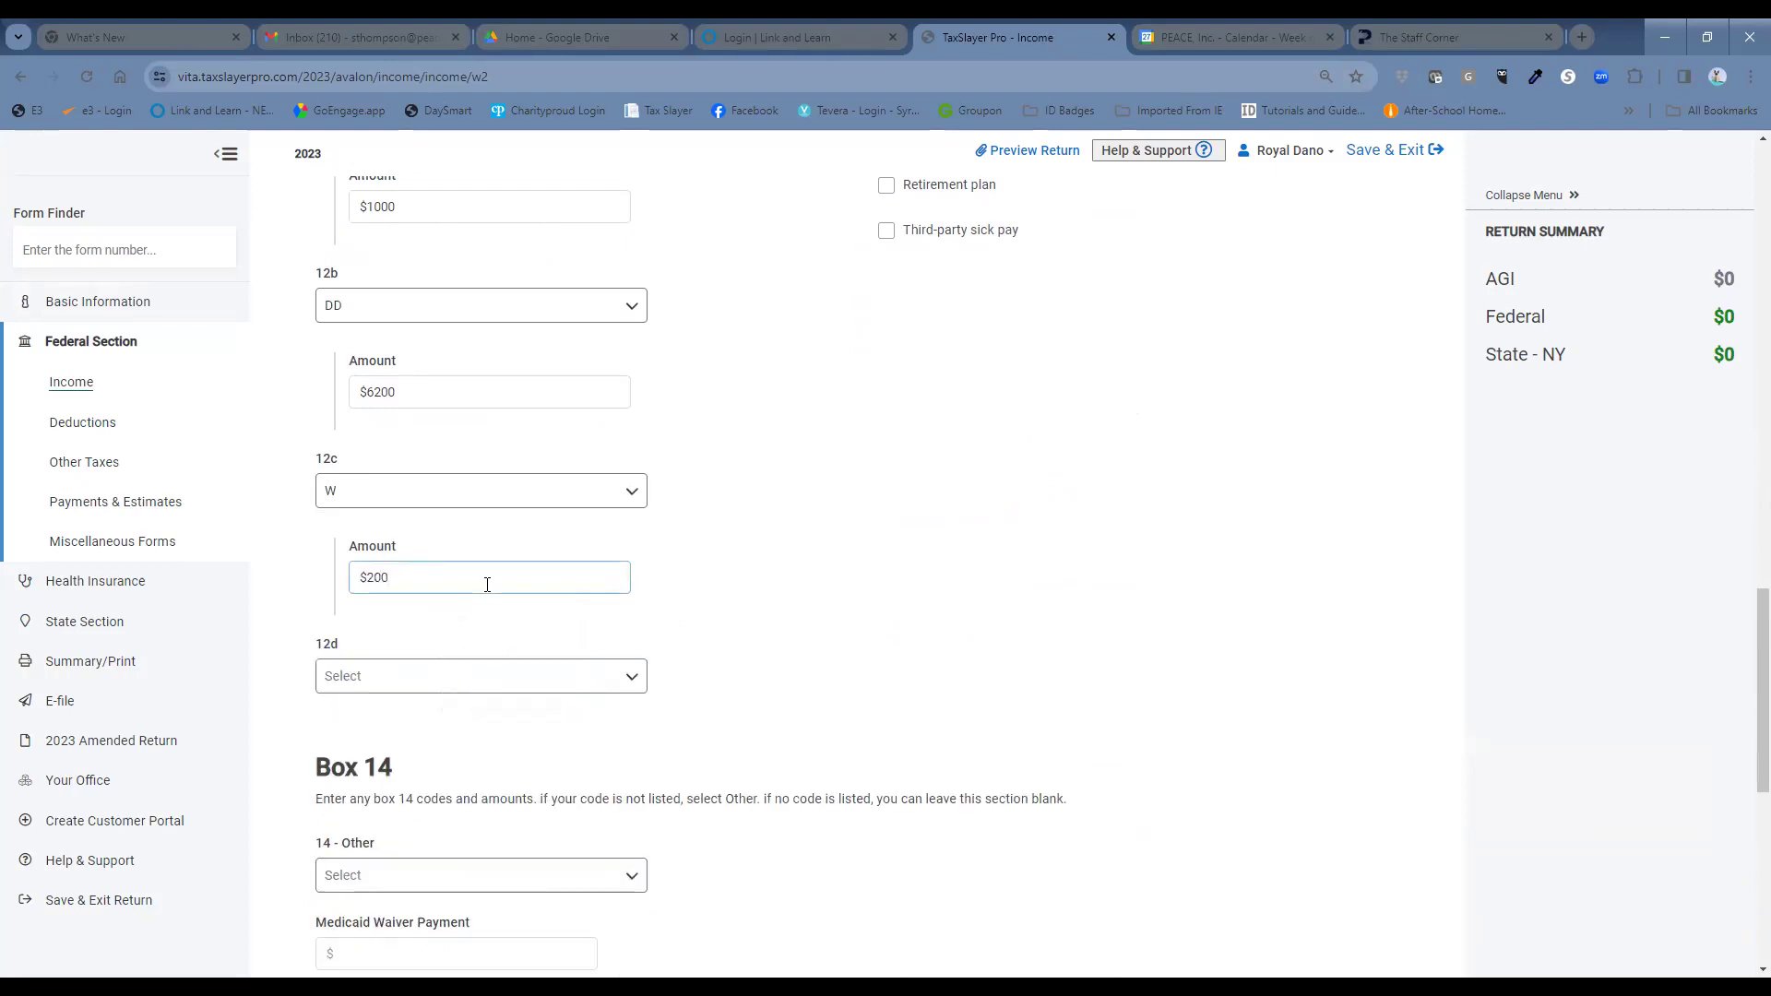
Add a Box 14 entry of Other (Not listed here) for $140.
scroll(487, 584, down, 2)
click(457, 706)
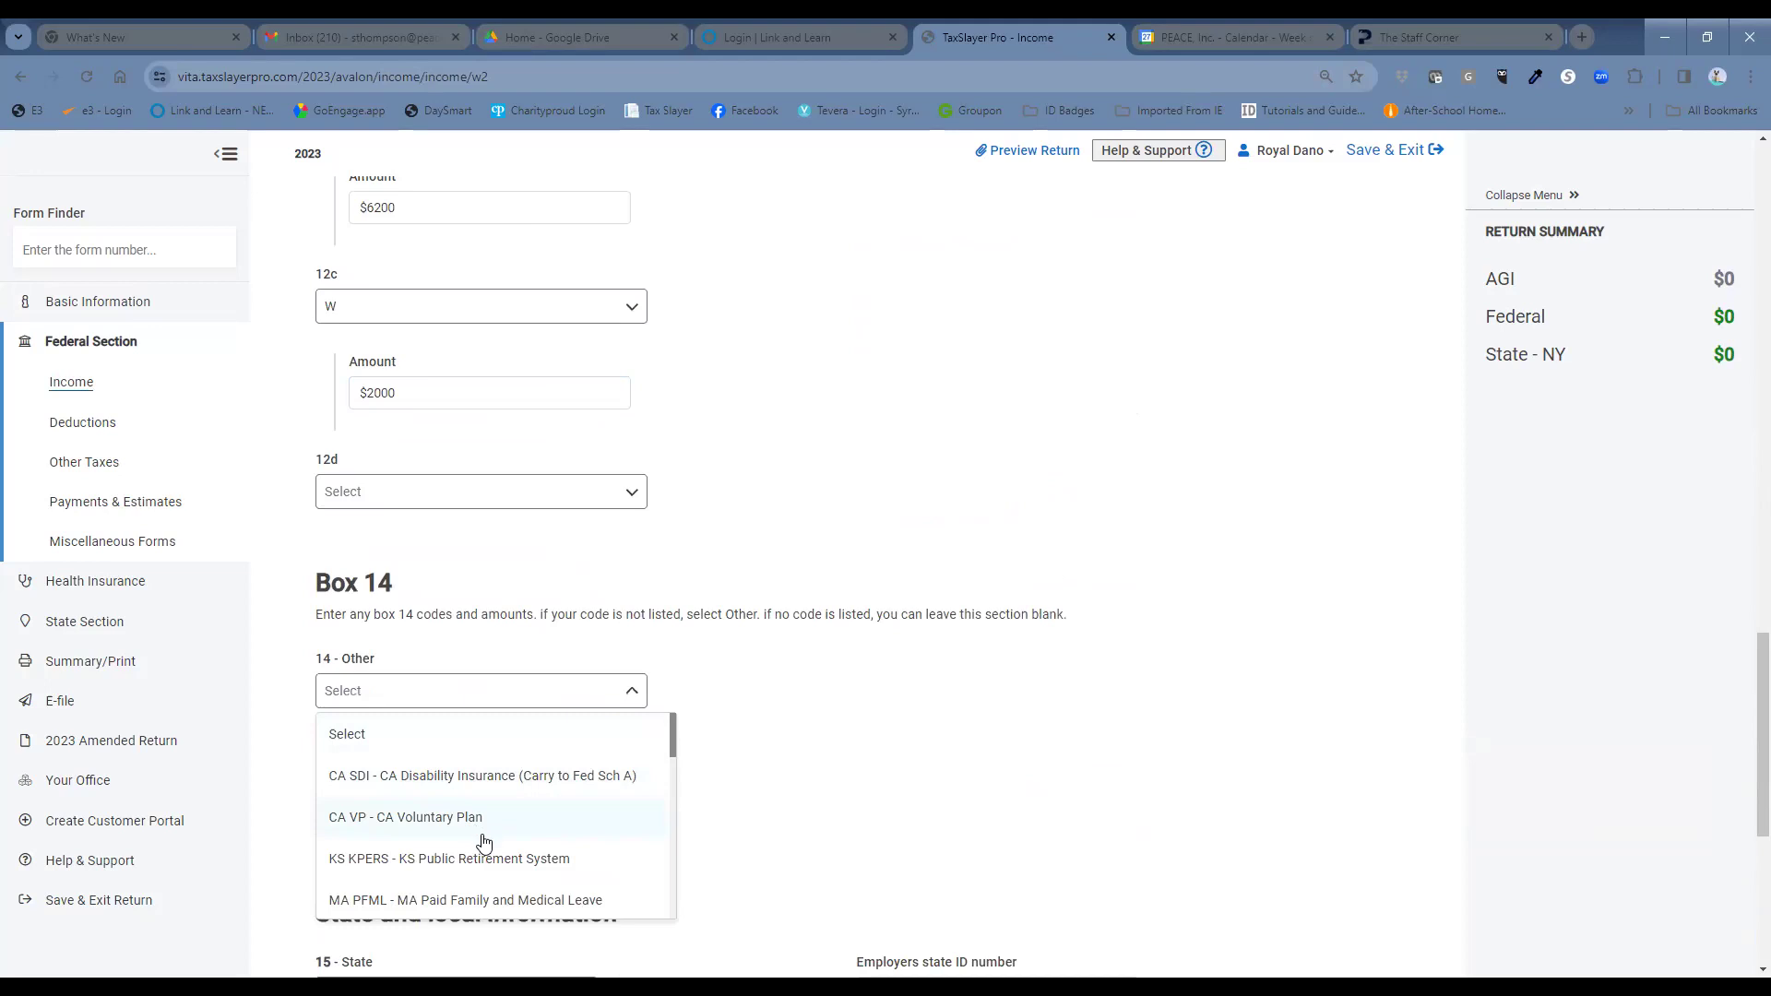
scroll(484, 842, down, 1)
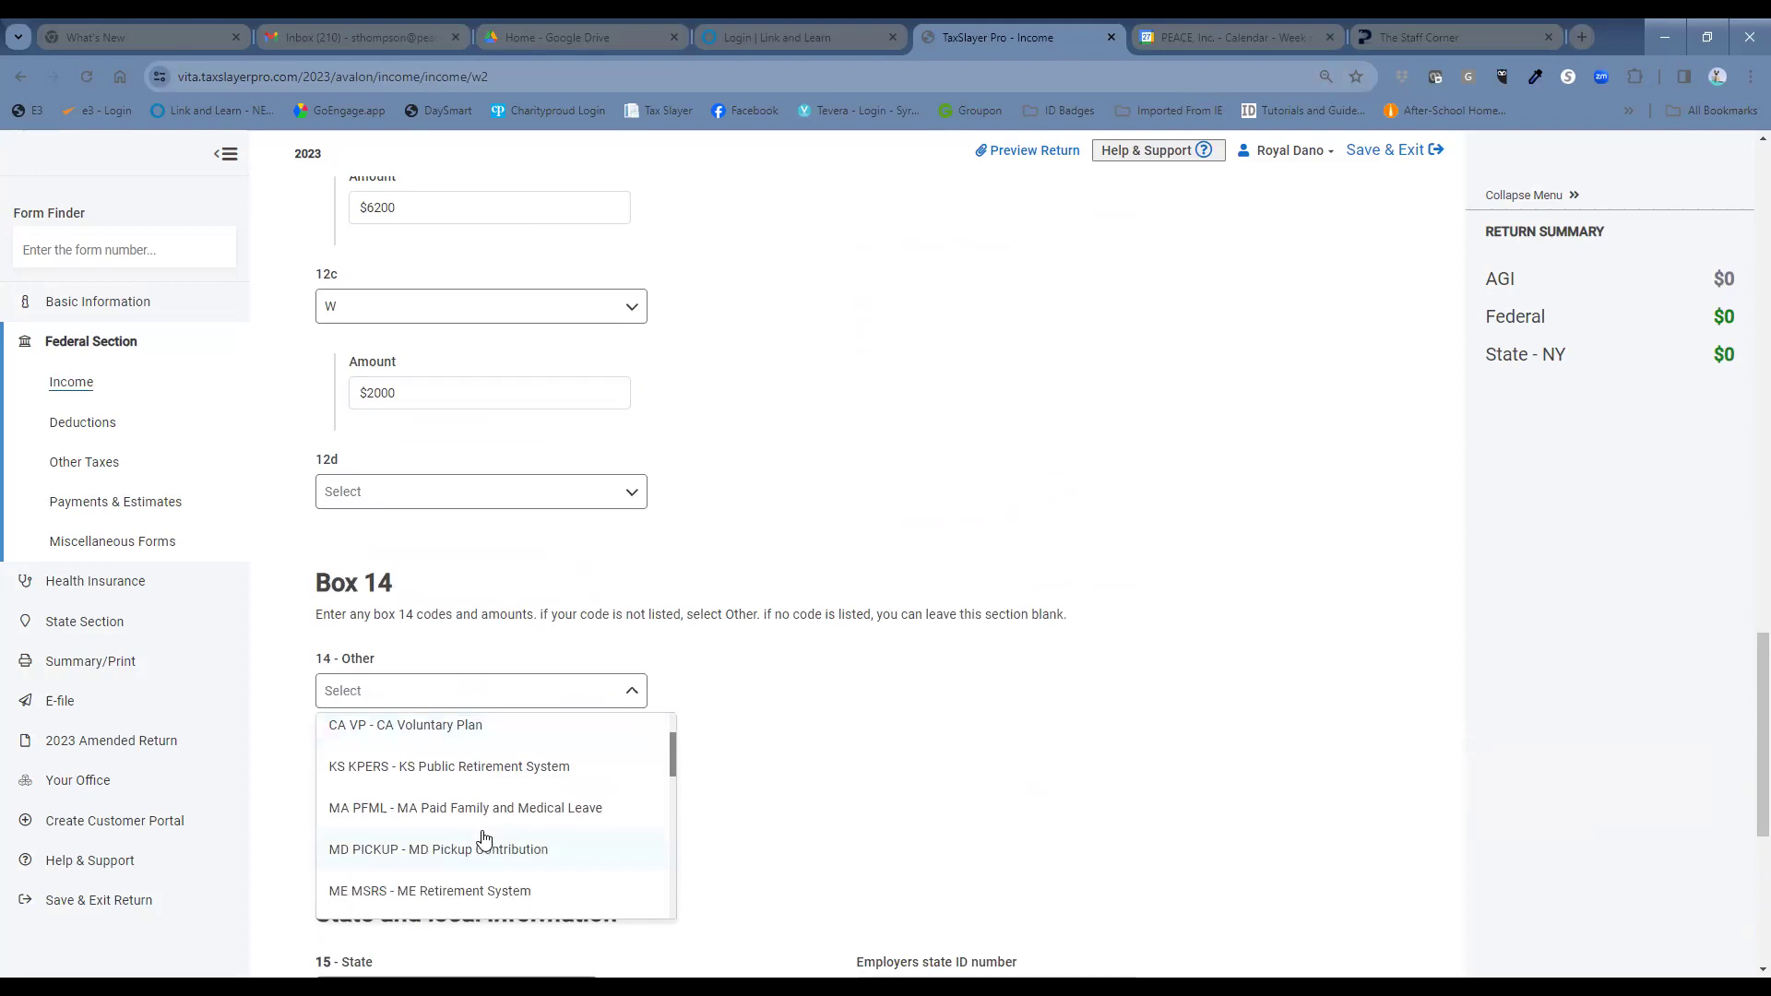
scroll(484, 839, down, 2)
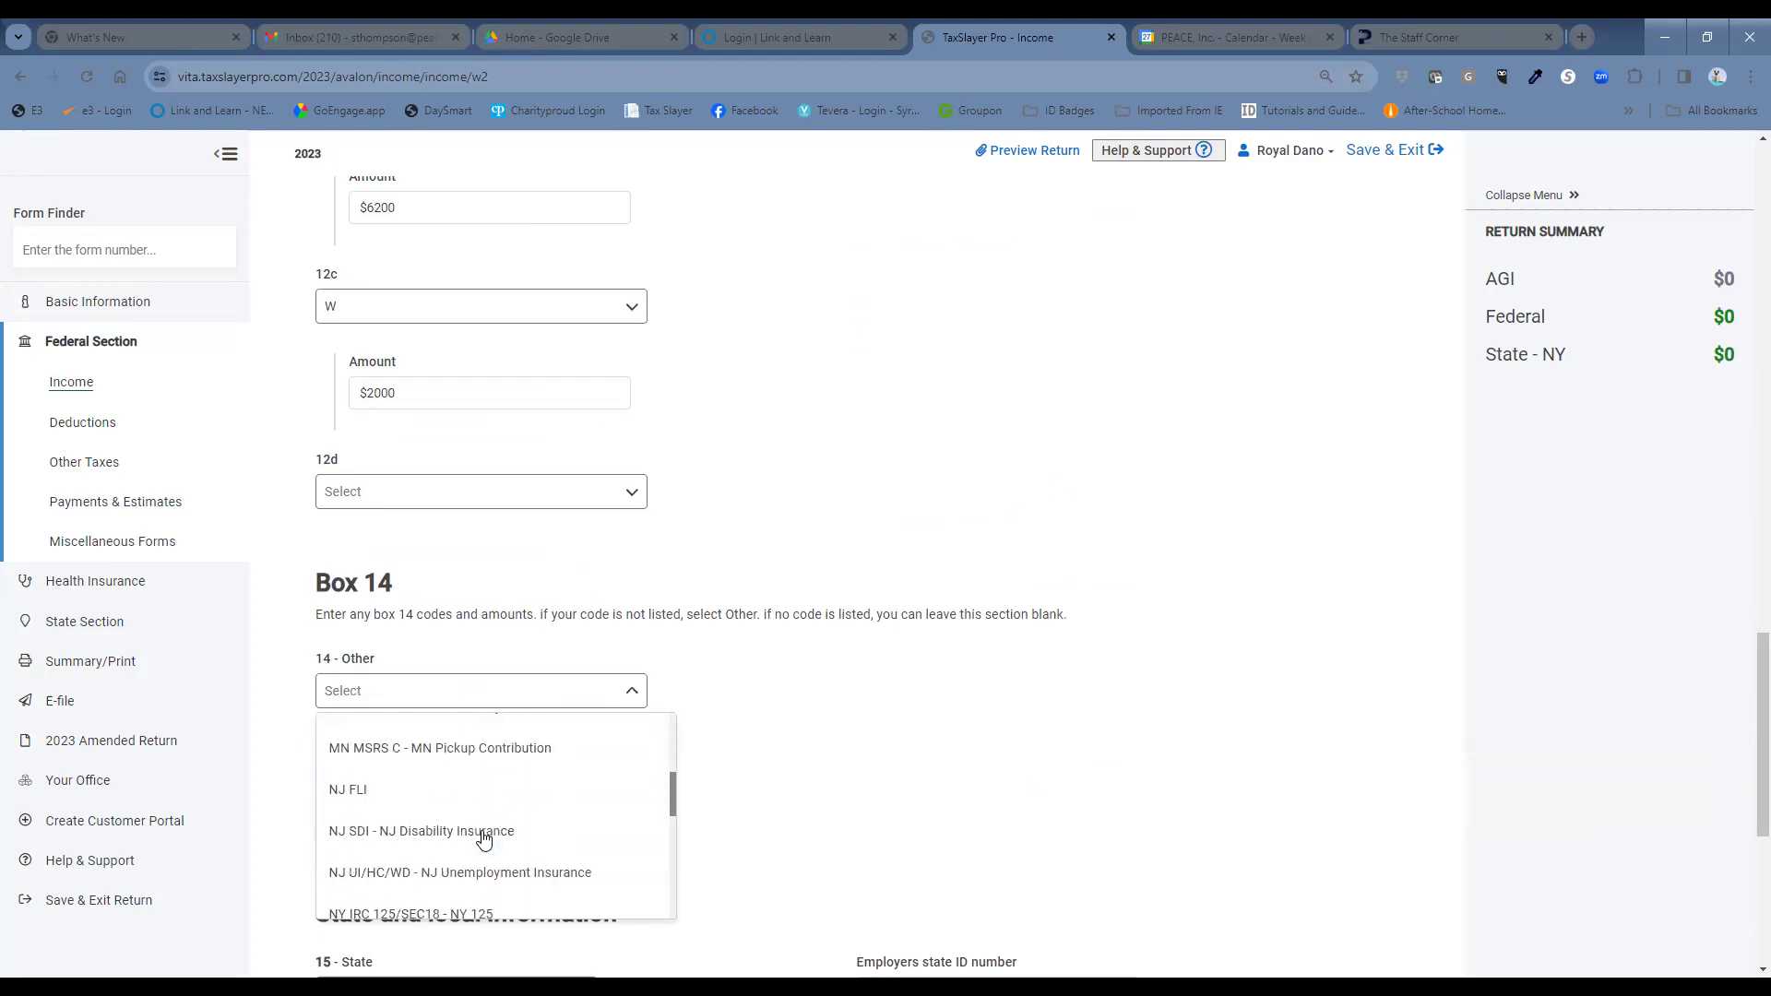
scroll(479, 812, down, 4)
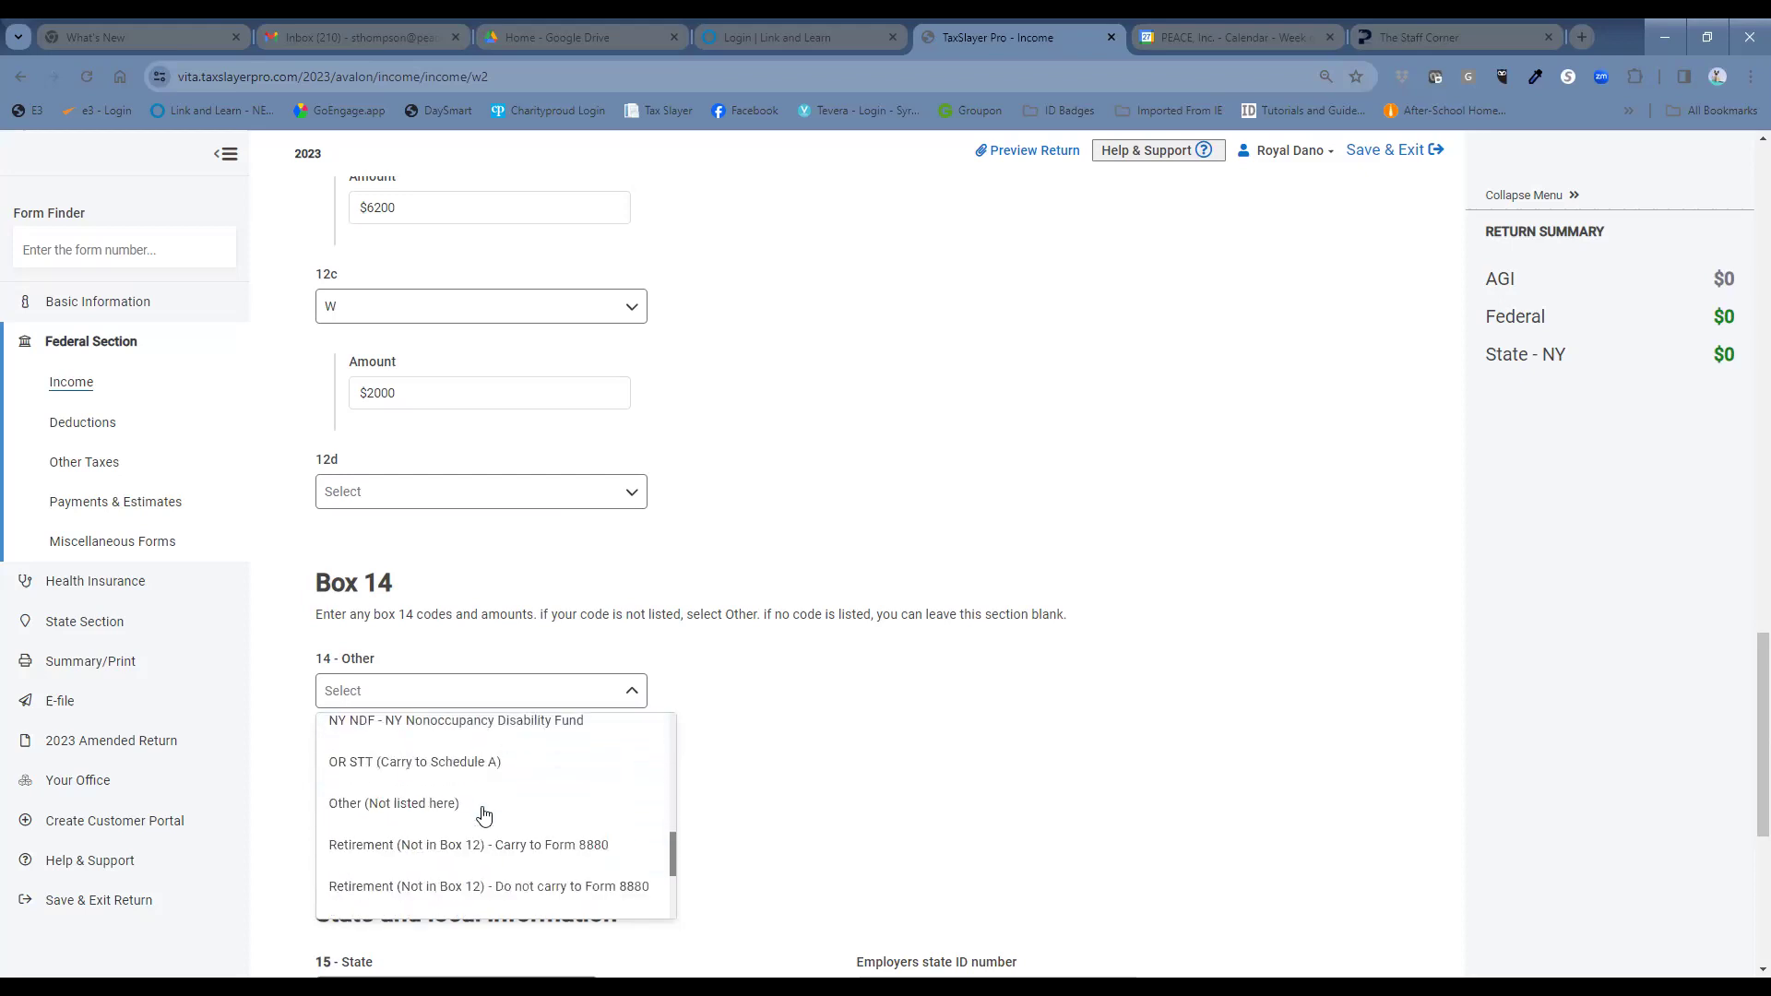
click(475, 810)
click(486, 764)
text(1)
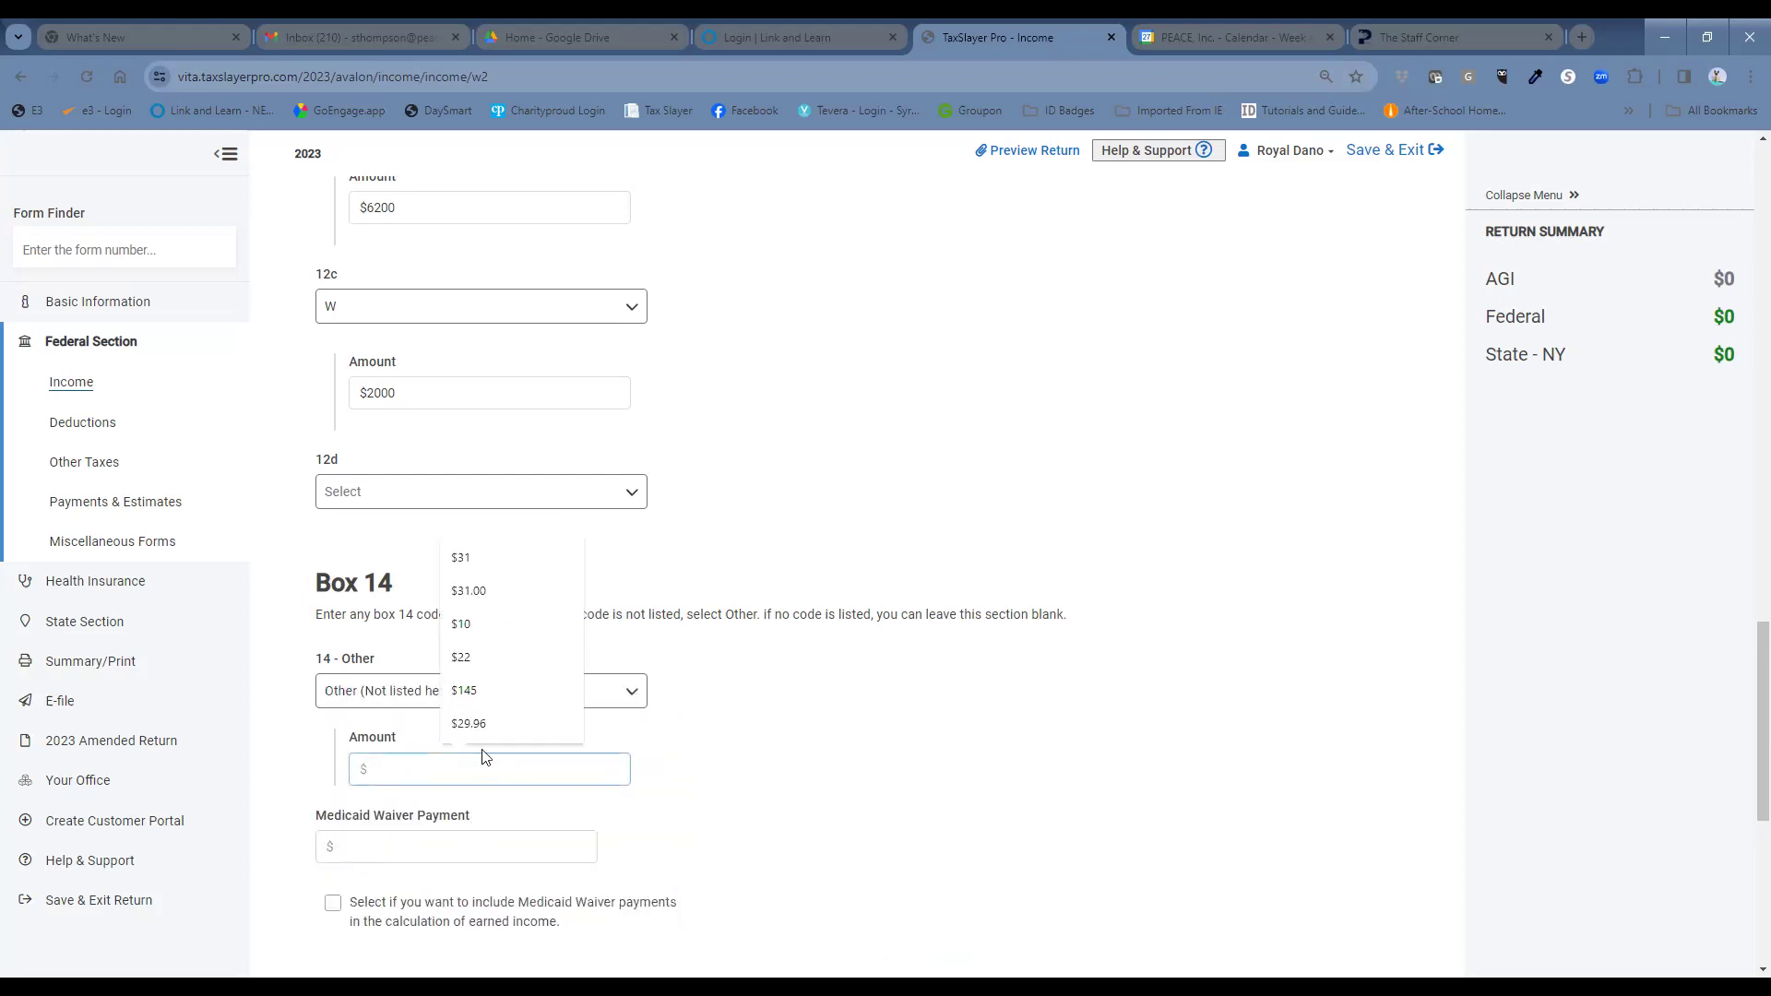
text(40)
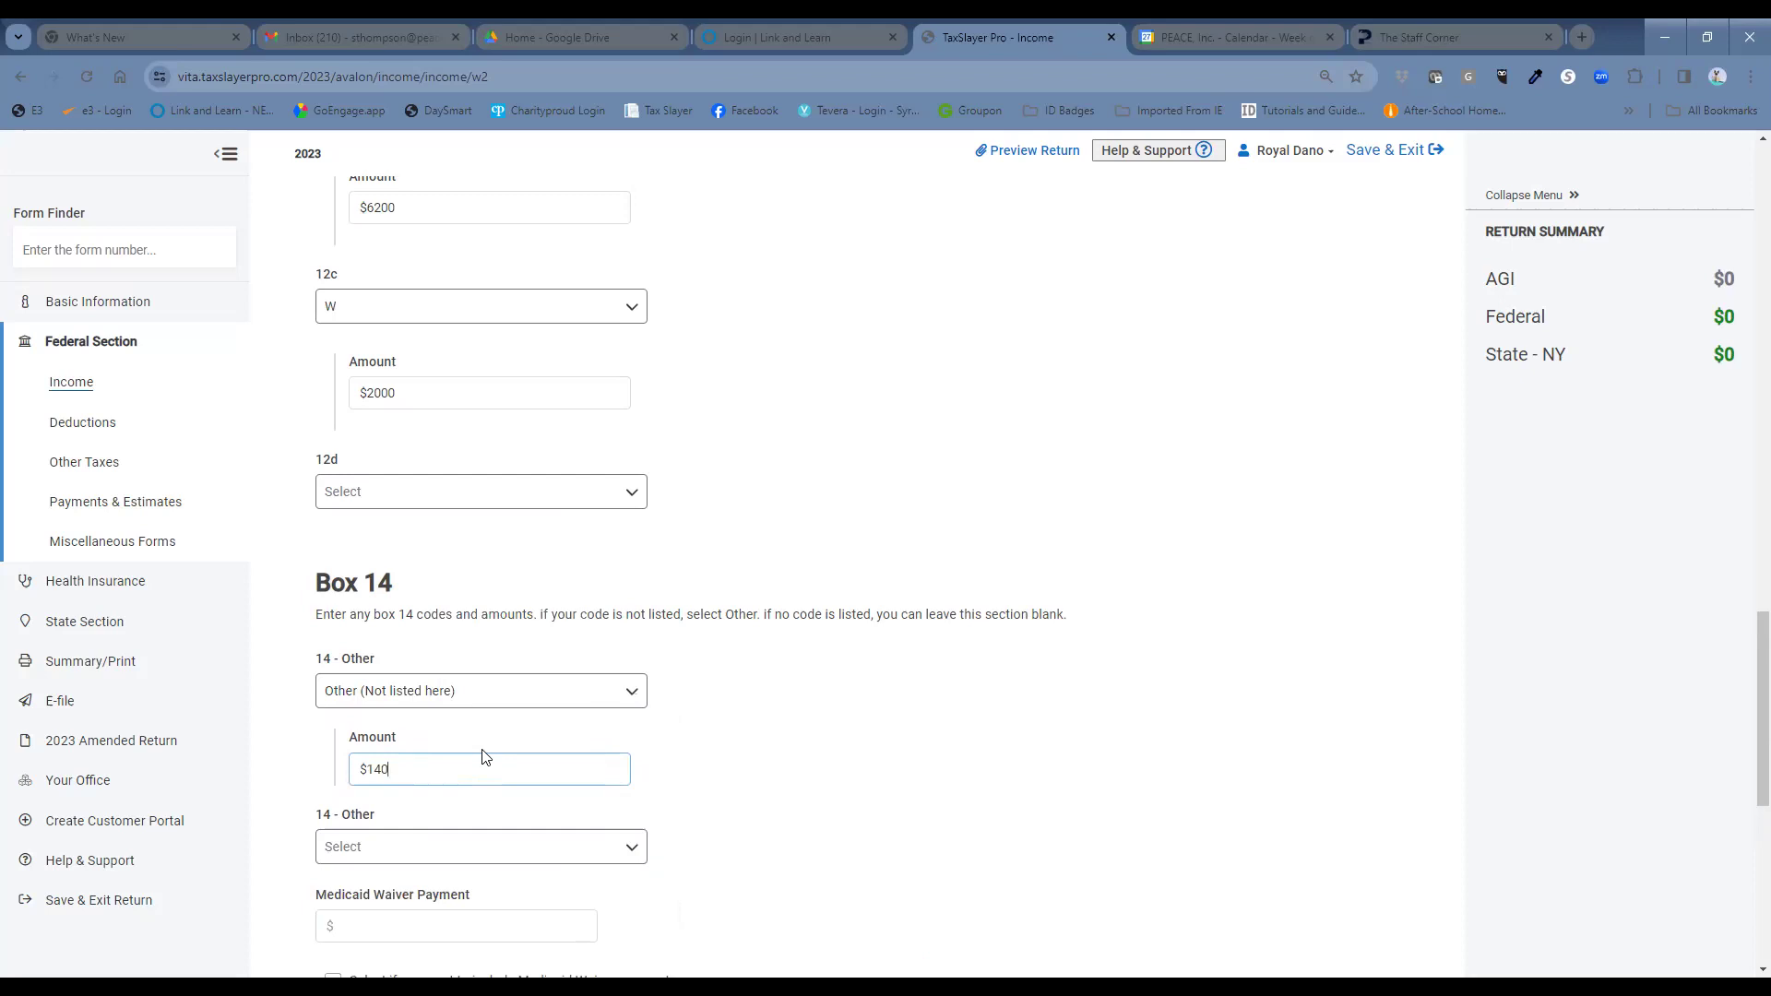
Add a second Box 14 entry, NY Nonoccupancy Disability Fund, for $31.
click(391, 859)
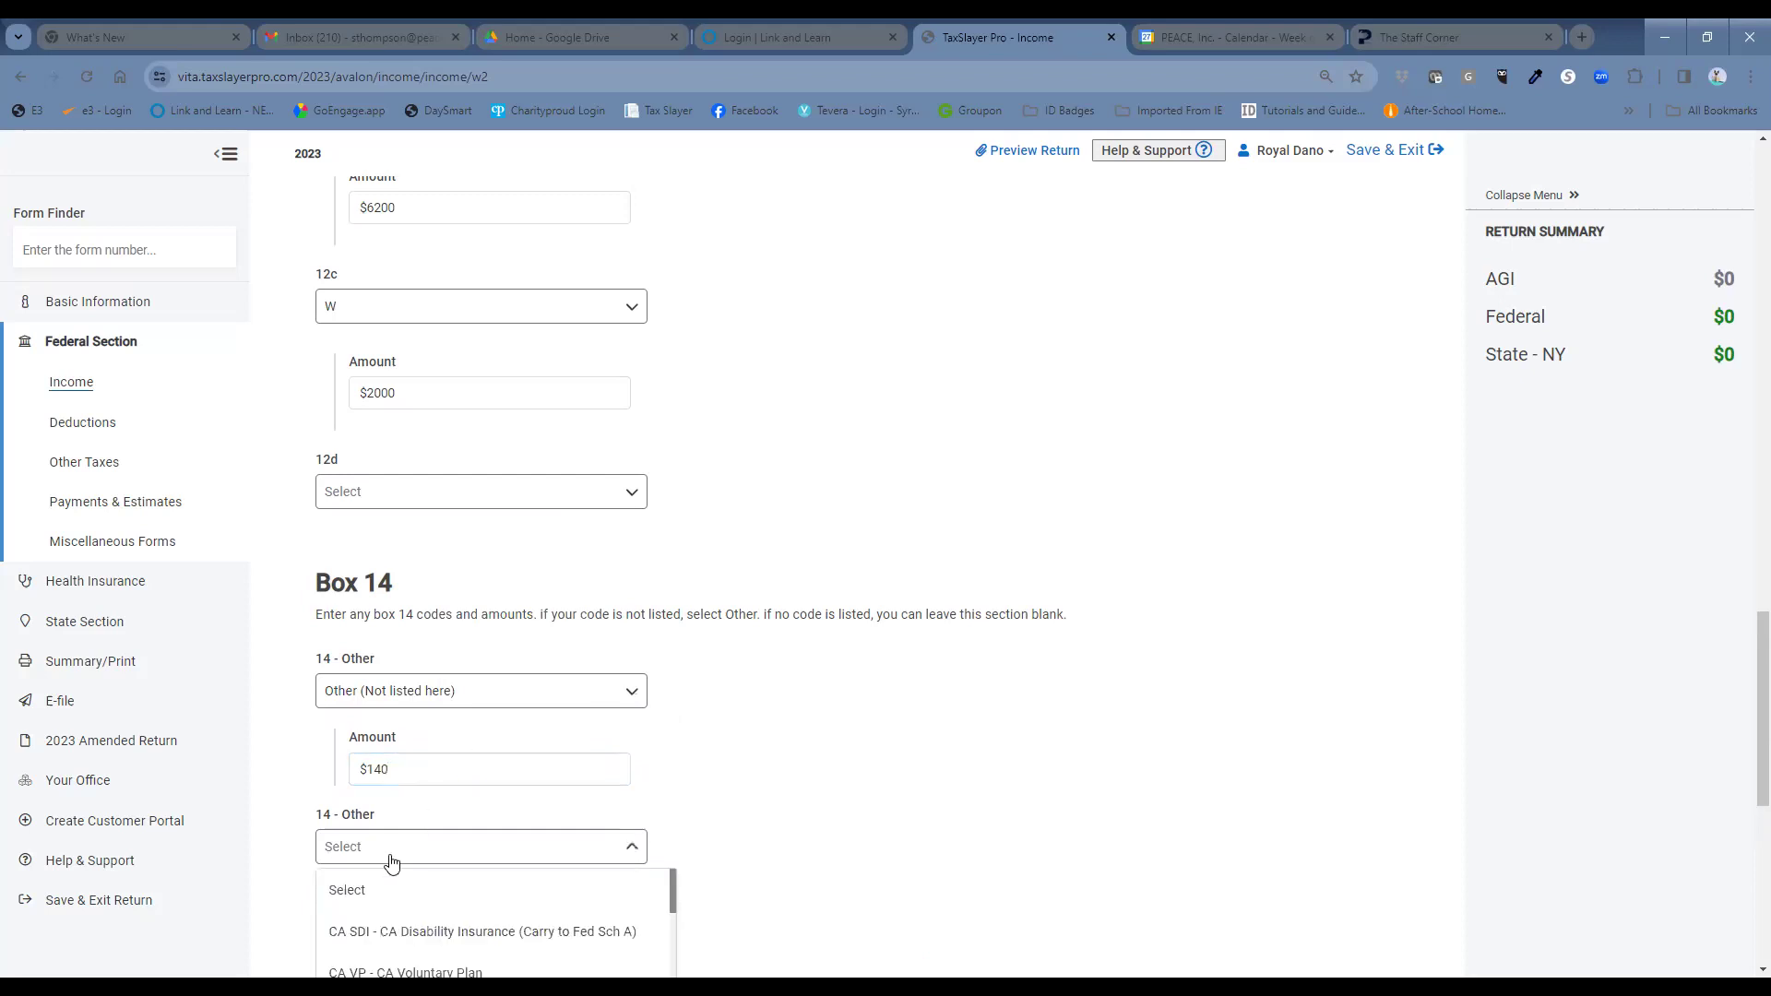
scroll(802, 788, down, 2)
scroll(535, 819, down, 3)
scroll(538, 815, down, 2)
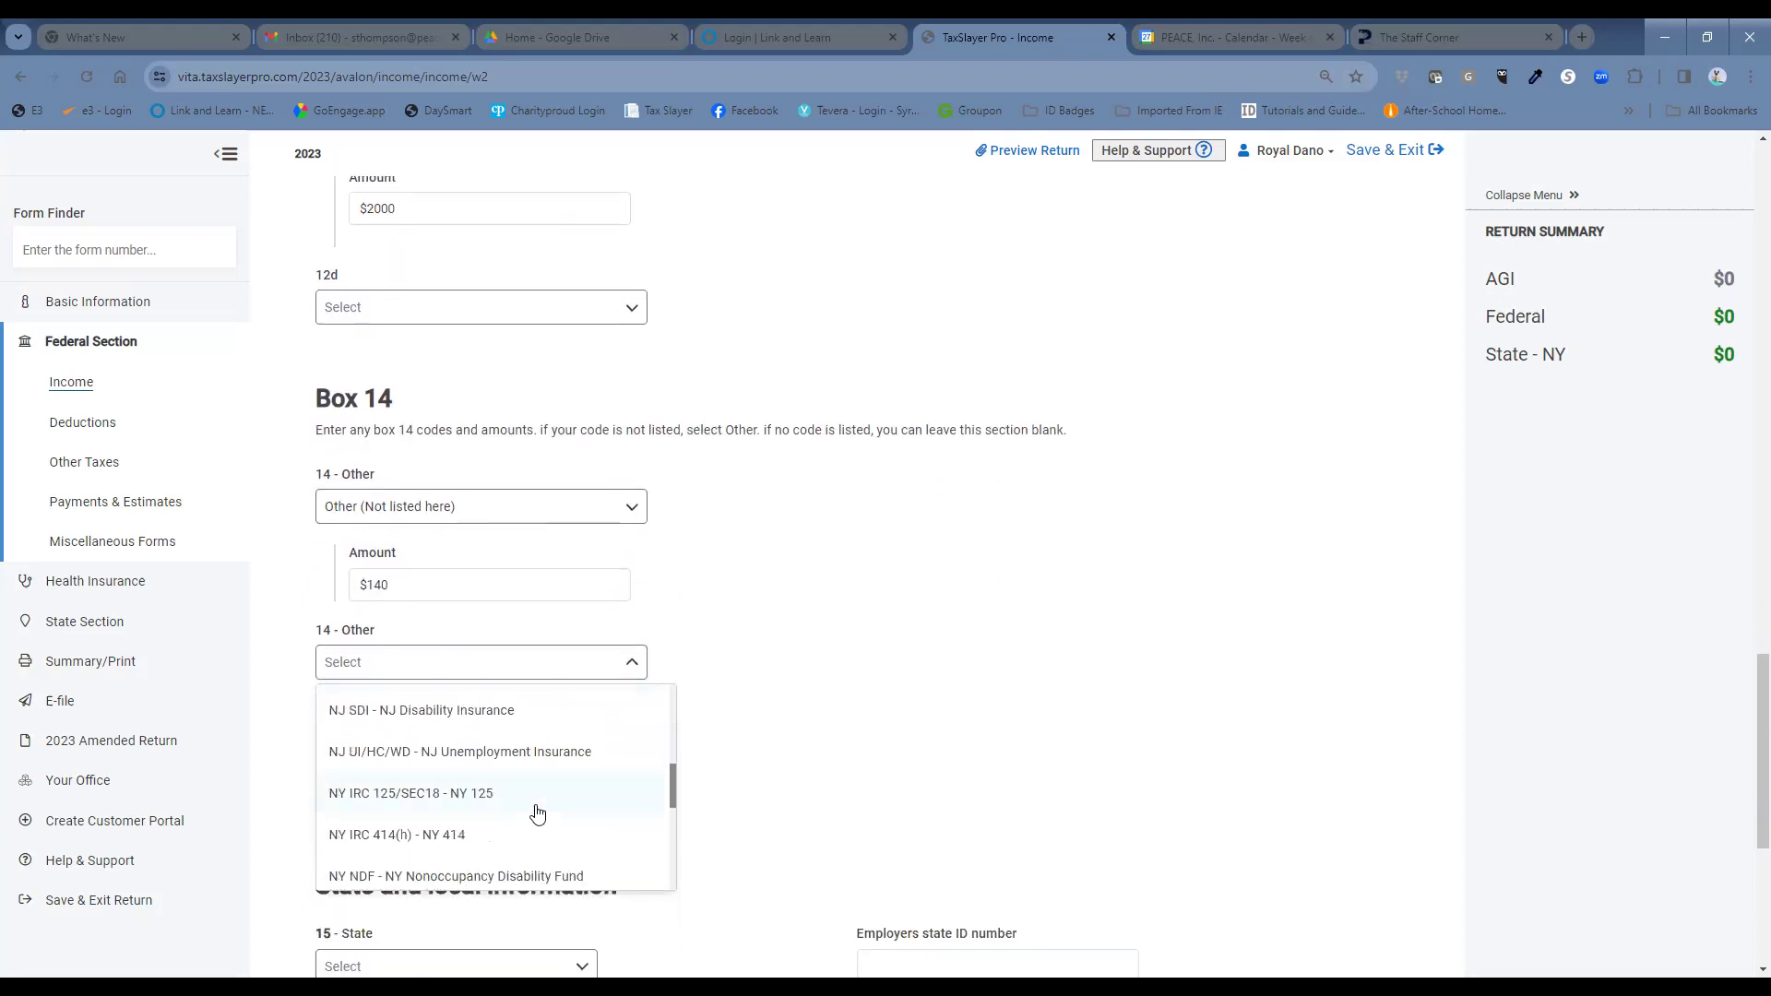
click(526, 876)
click(522, 742)
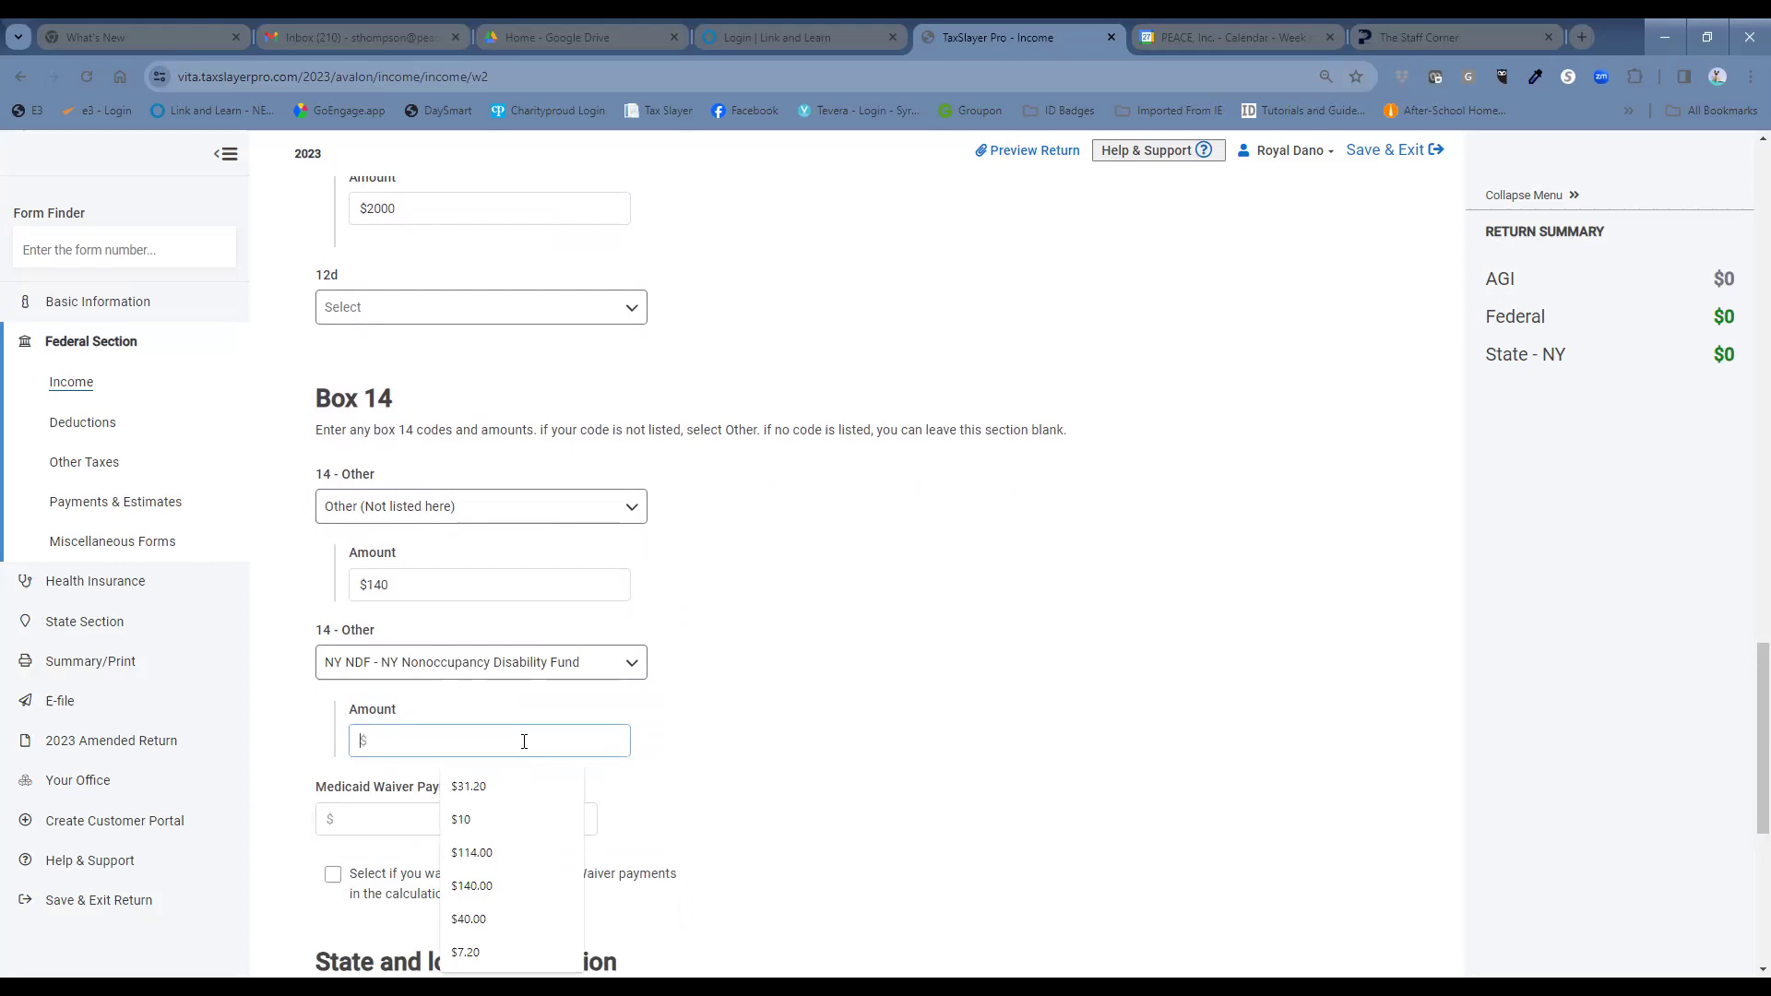
text(31)
scroll(921, 692, down, 4)
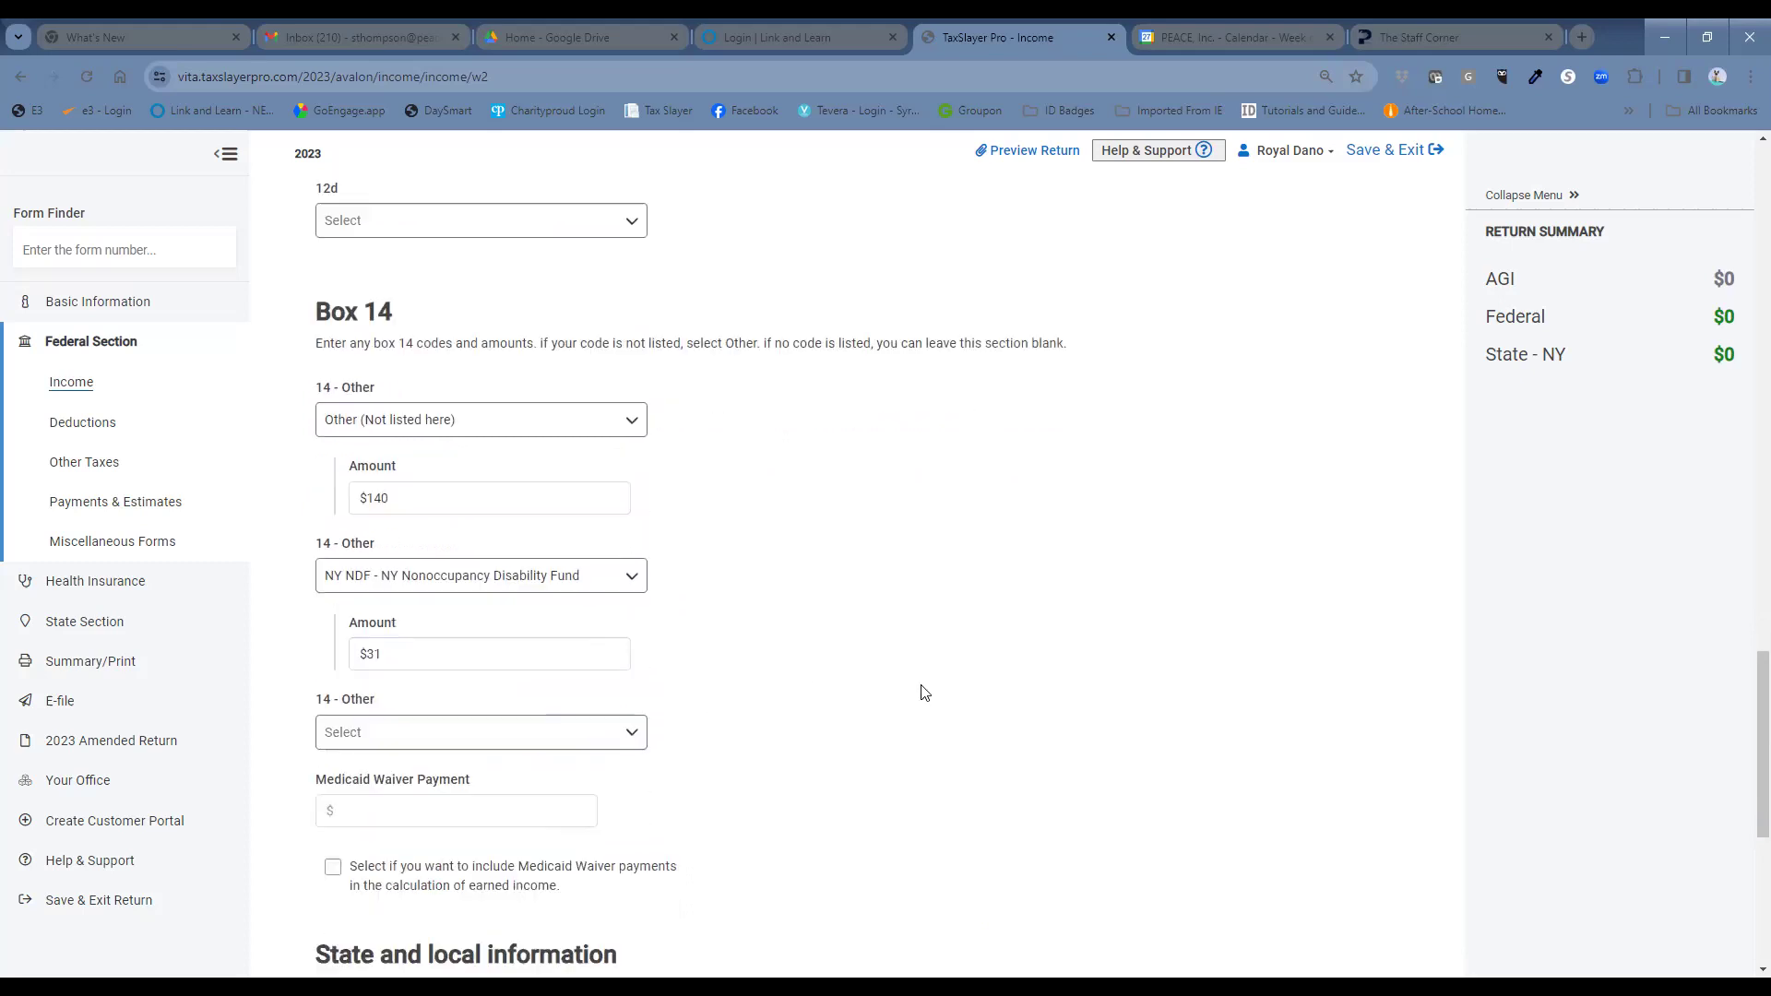
click(585, 756)
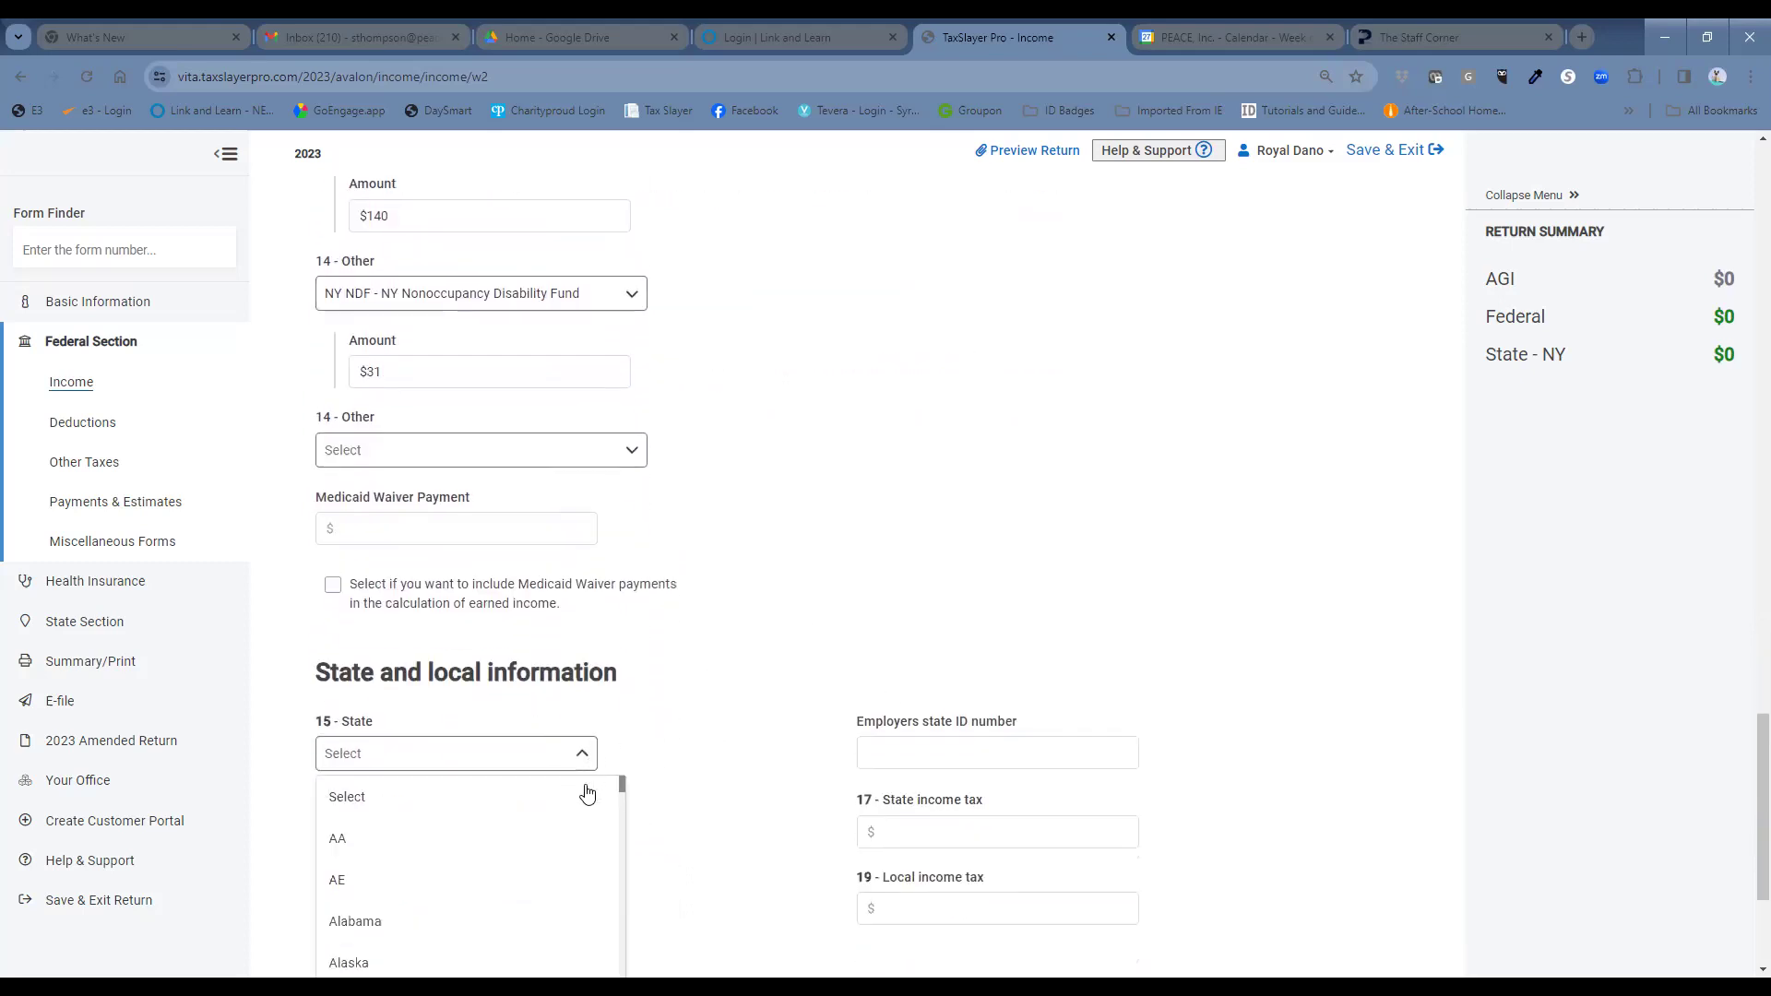
Set the W-2 state to New York with the employer's state ID and $1424 state tax withheld, then save.
scroll(777, 696, down, 3)
scroll(517, 599, down, 7)
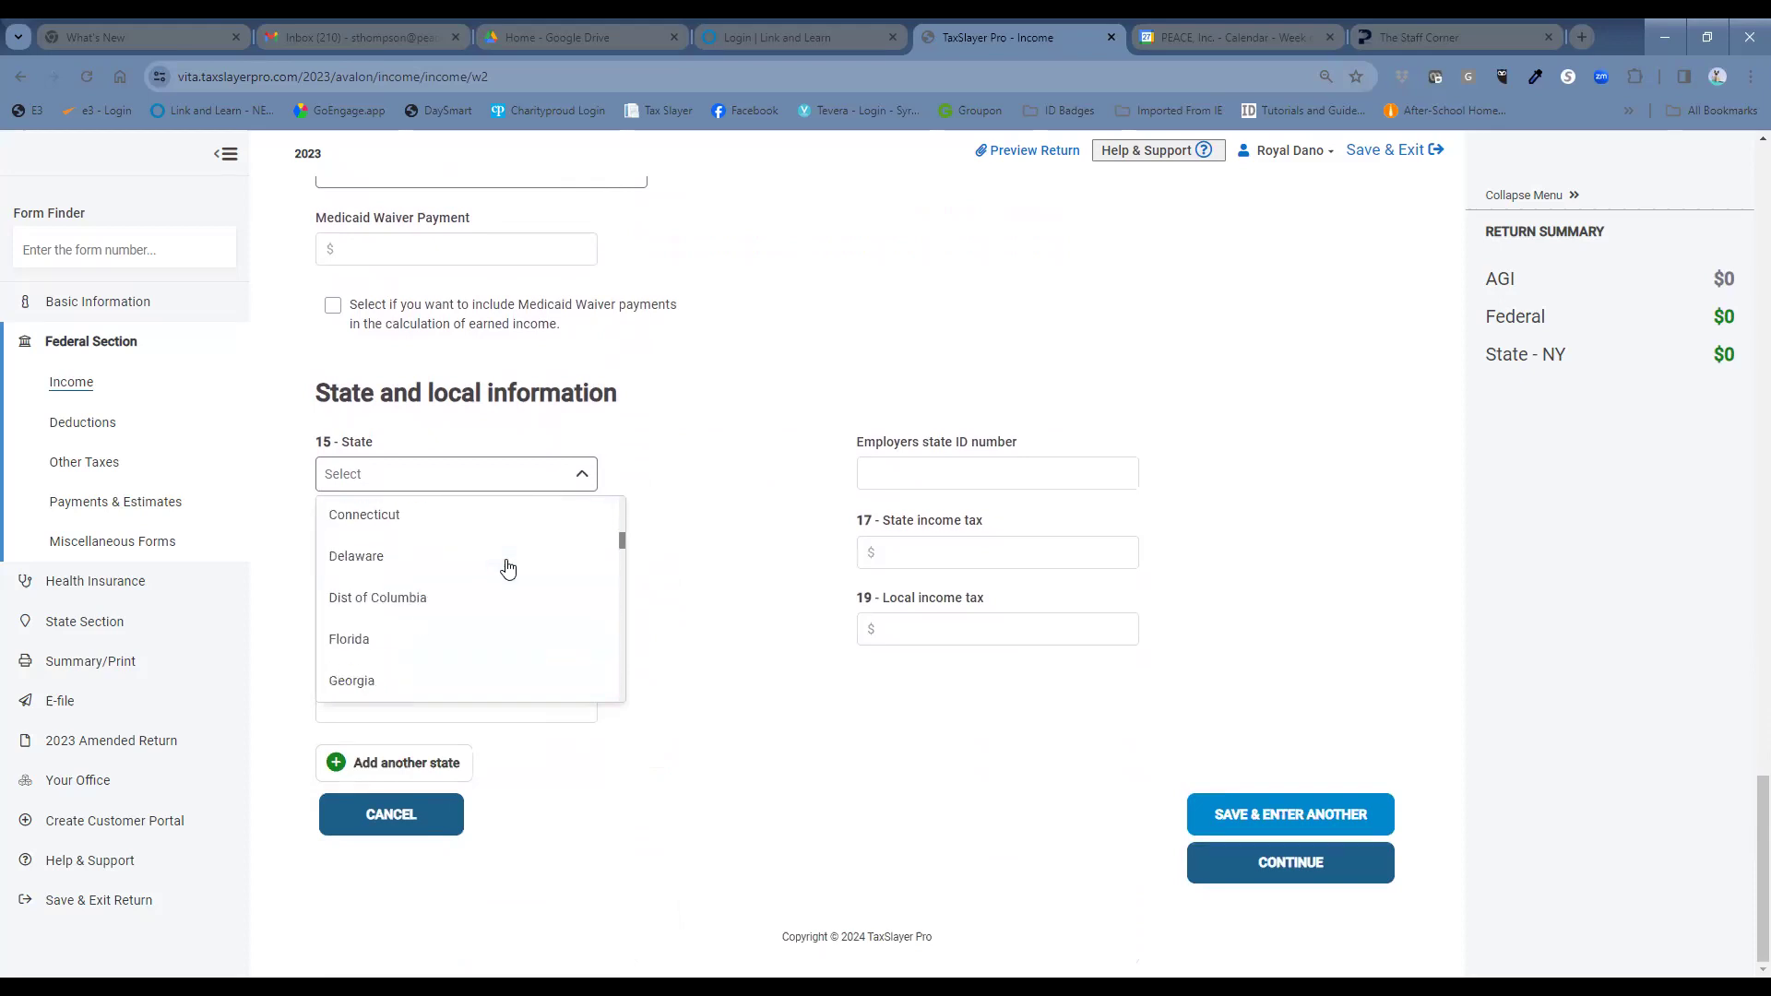
scroll(505, 577, down, 5)
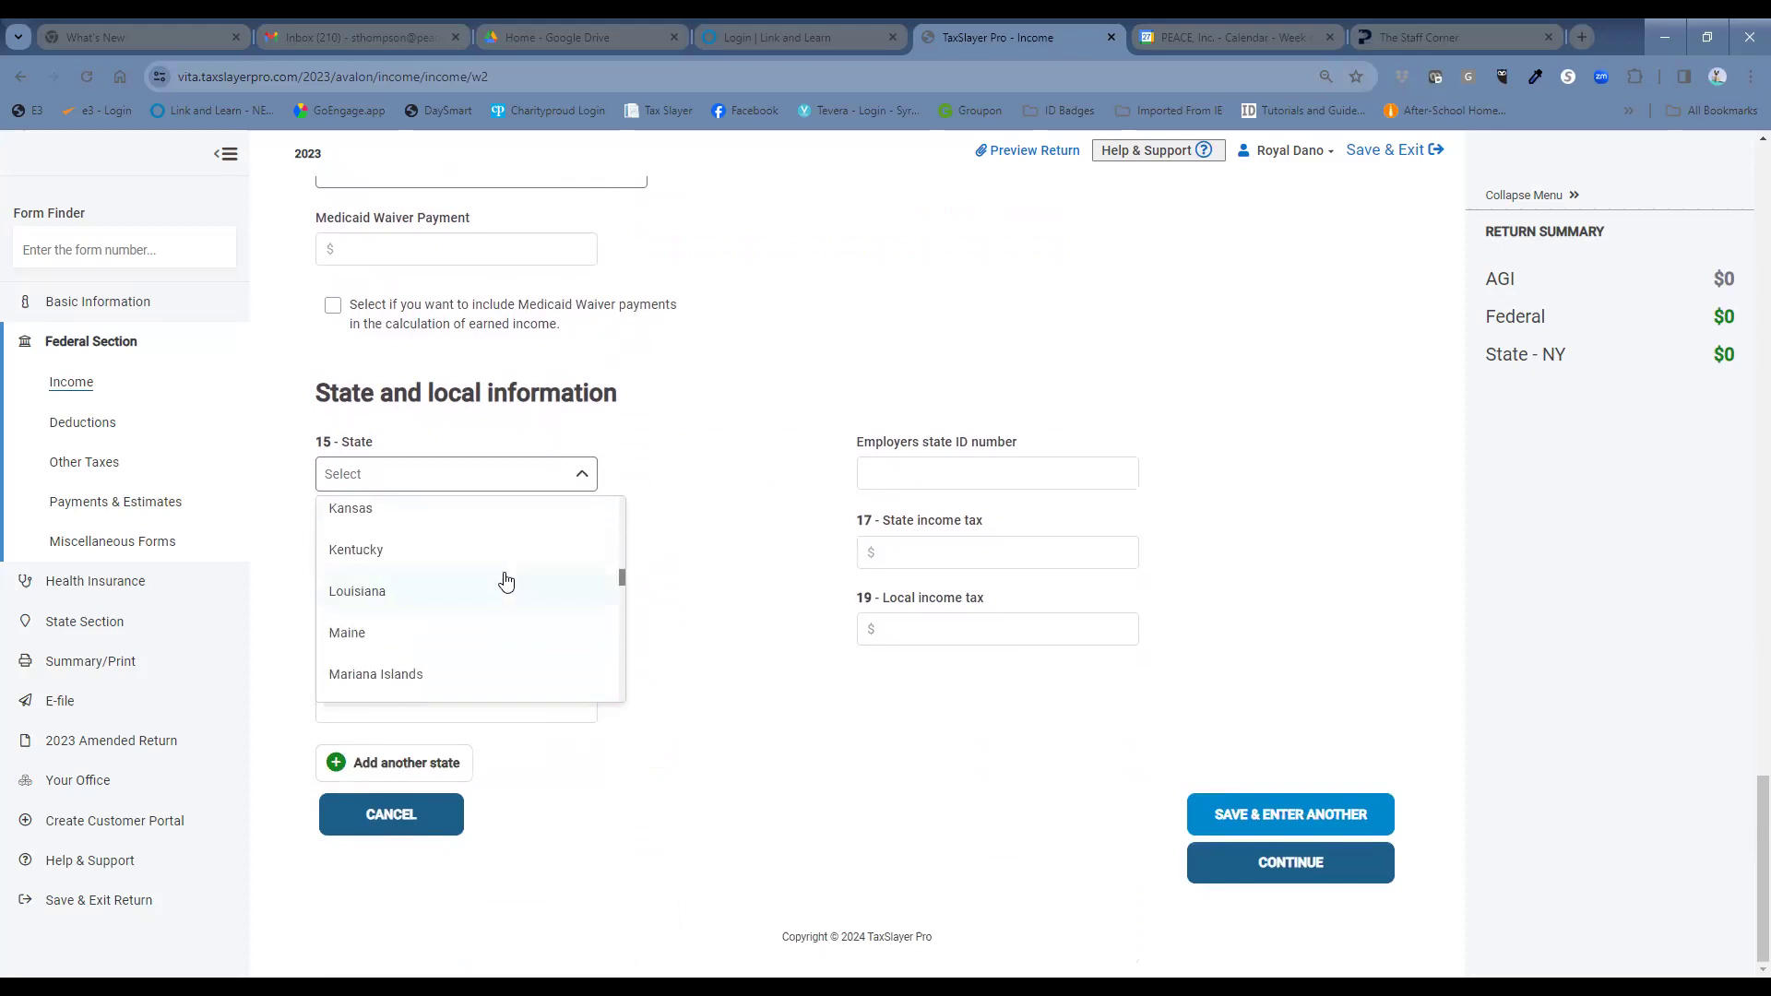
scroll(504, 582, down, 2)
scroll(504, 582, down, 3)
click(499, 616)
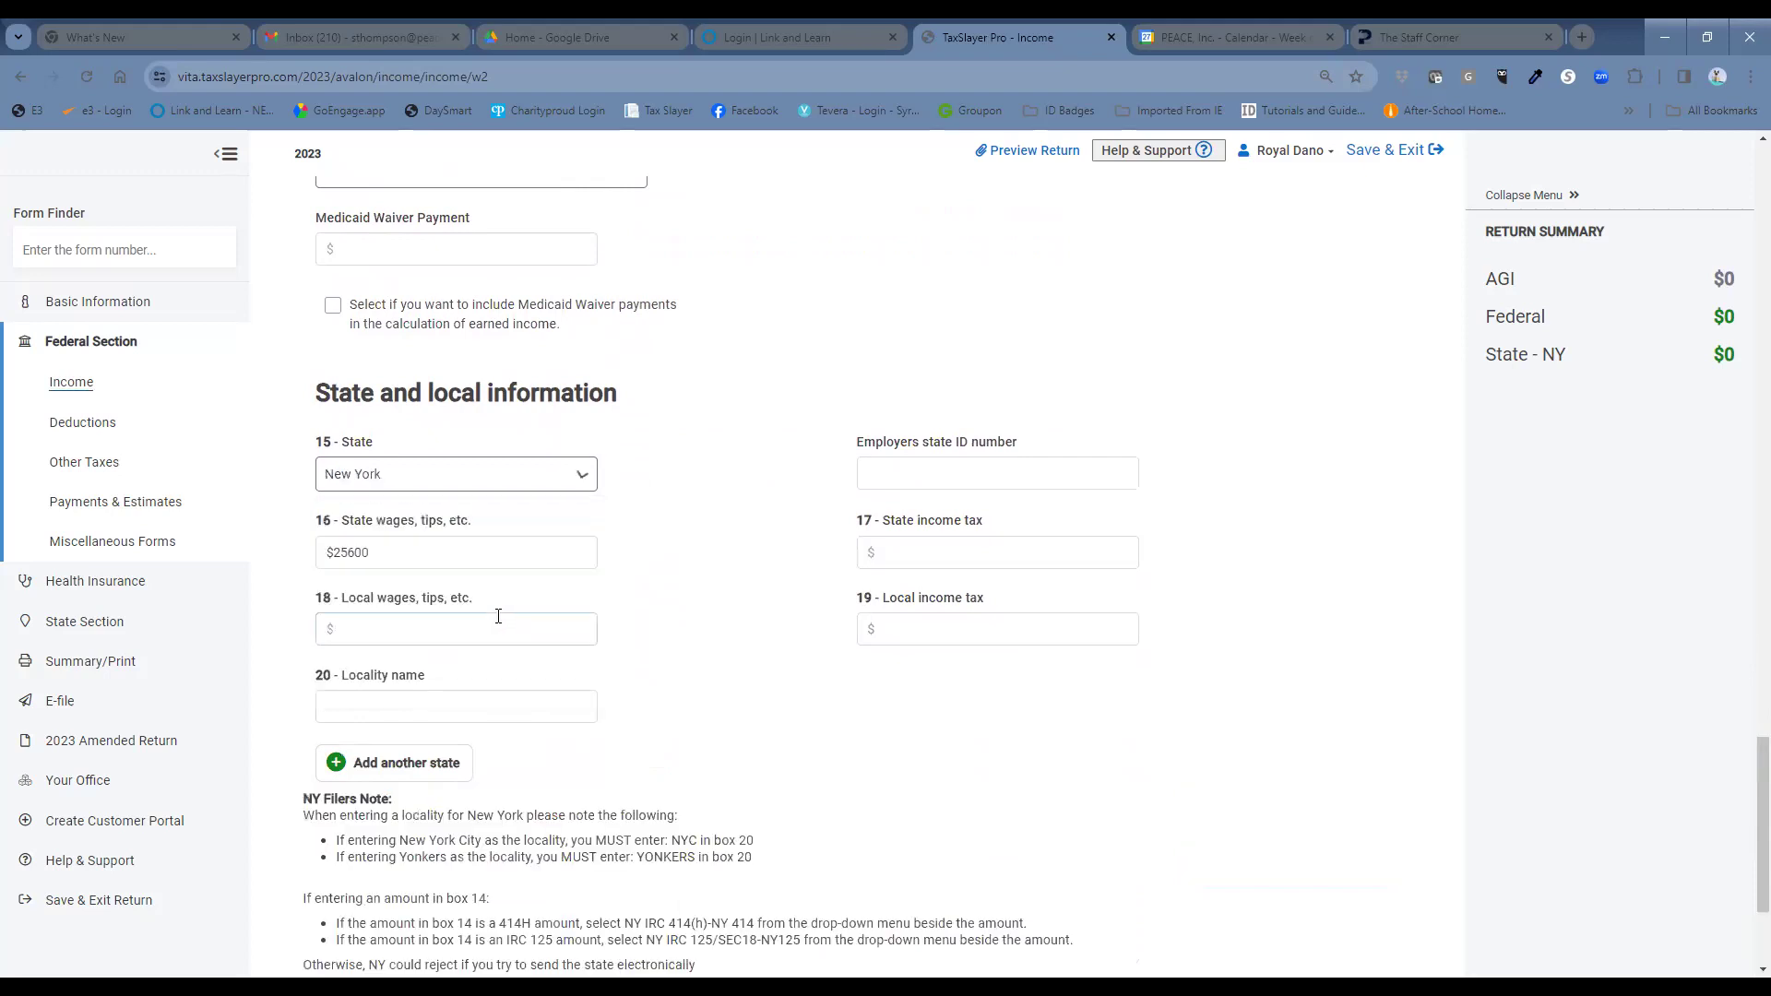
click(865, 473)
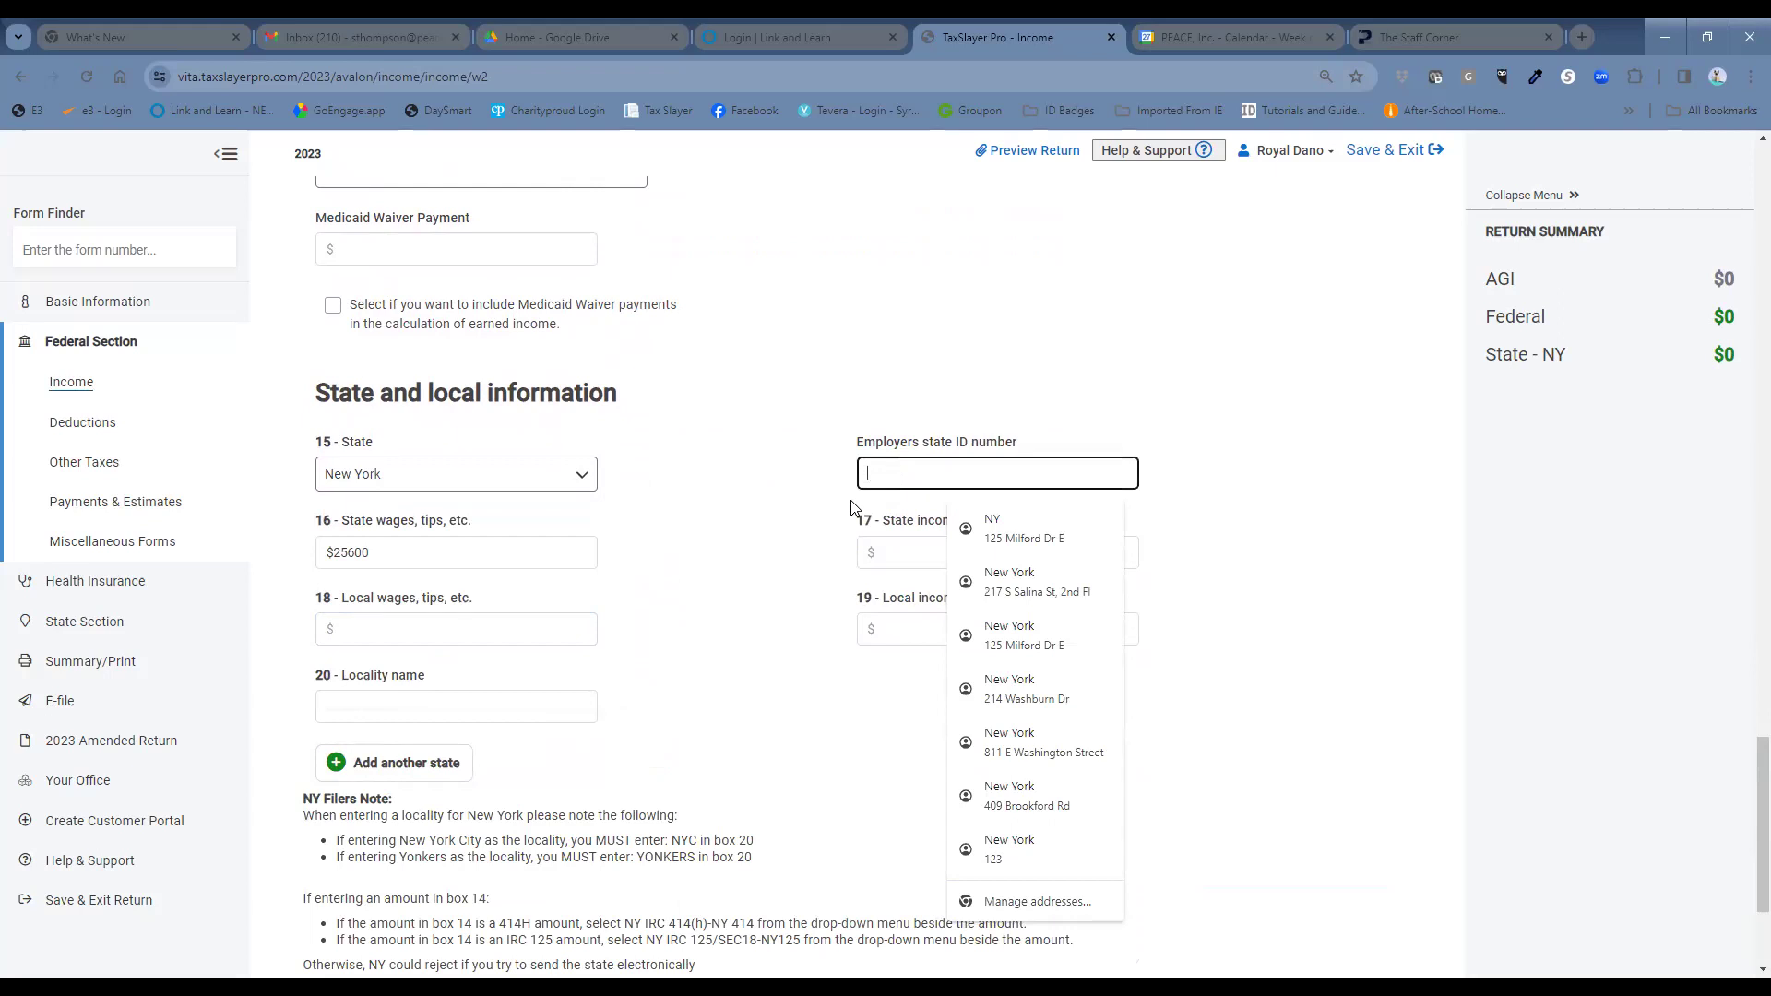
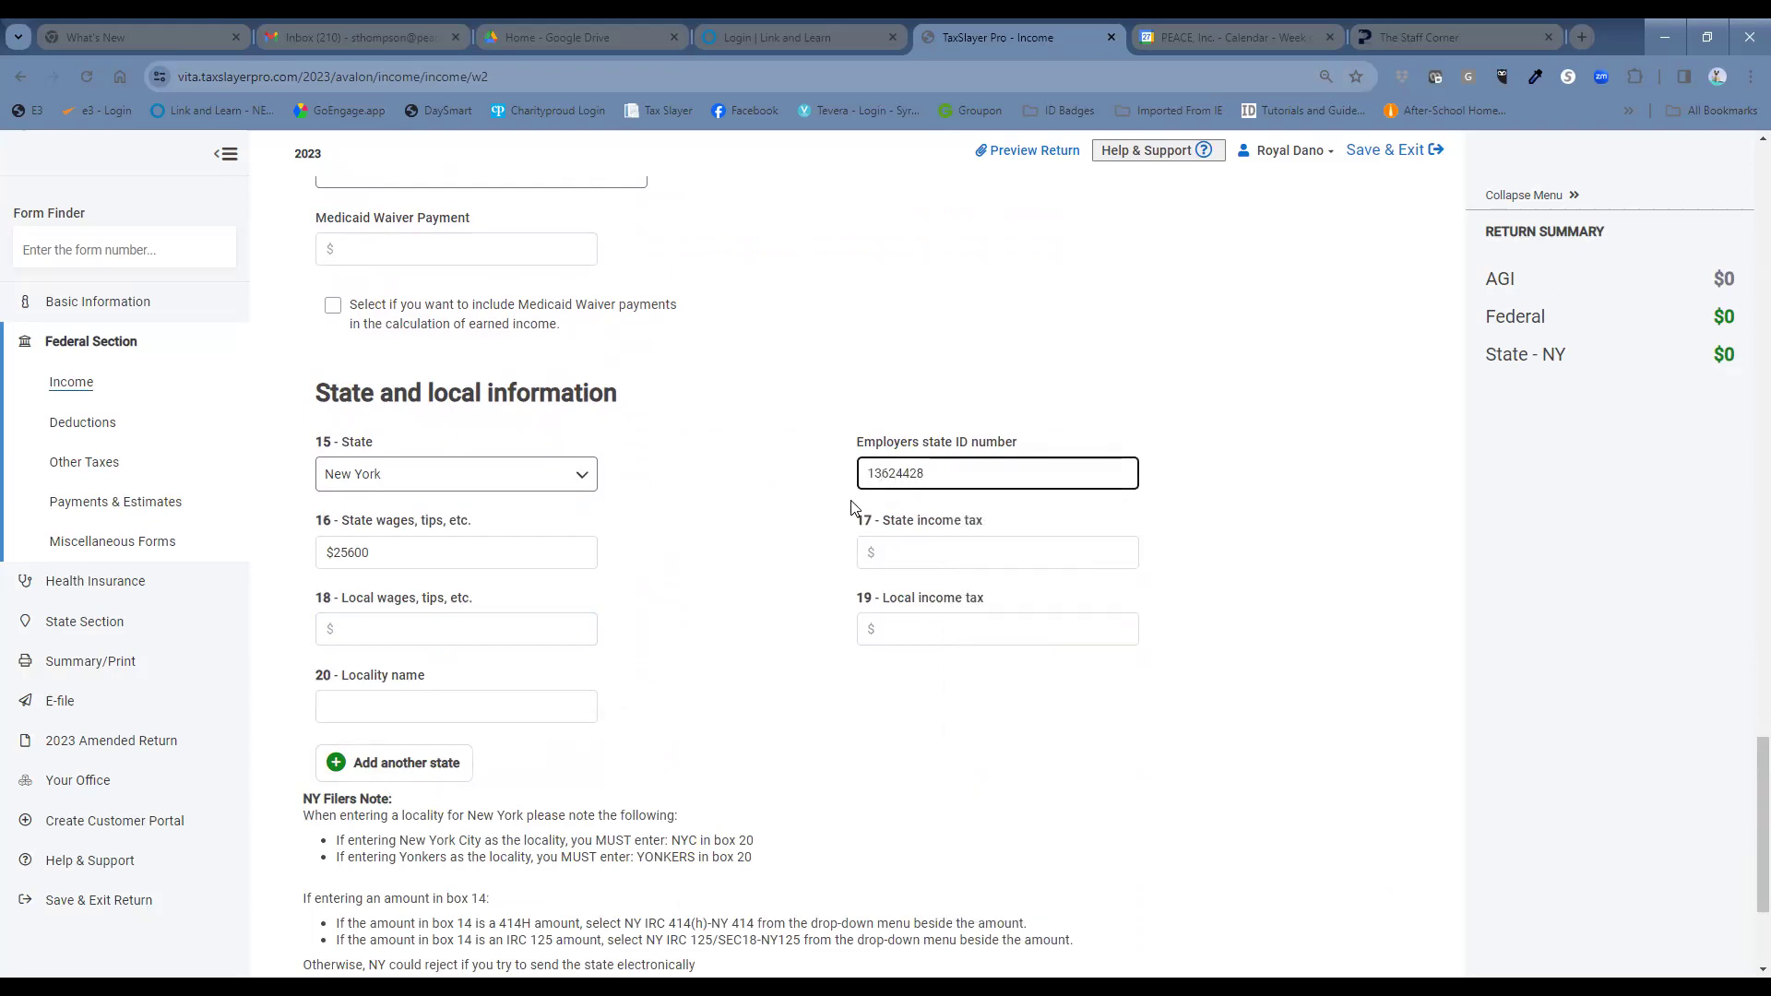
click(883, 552)
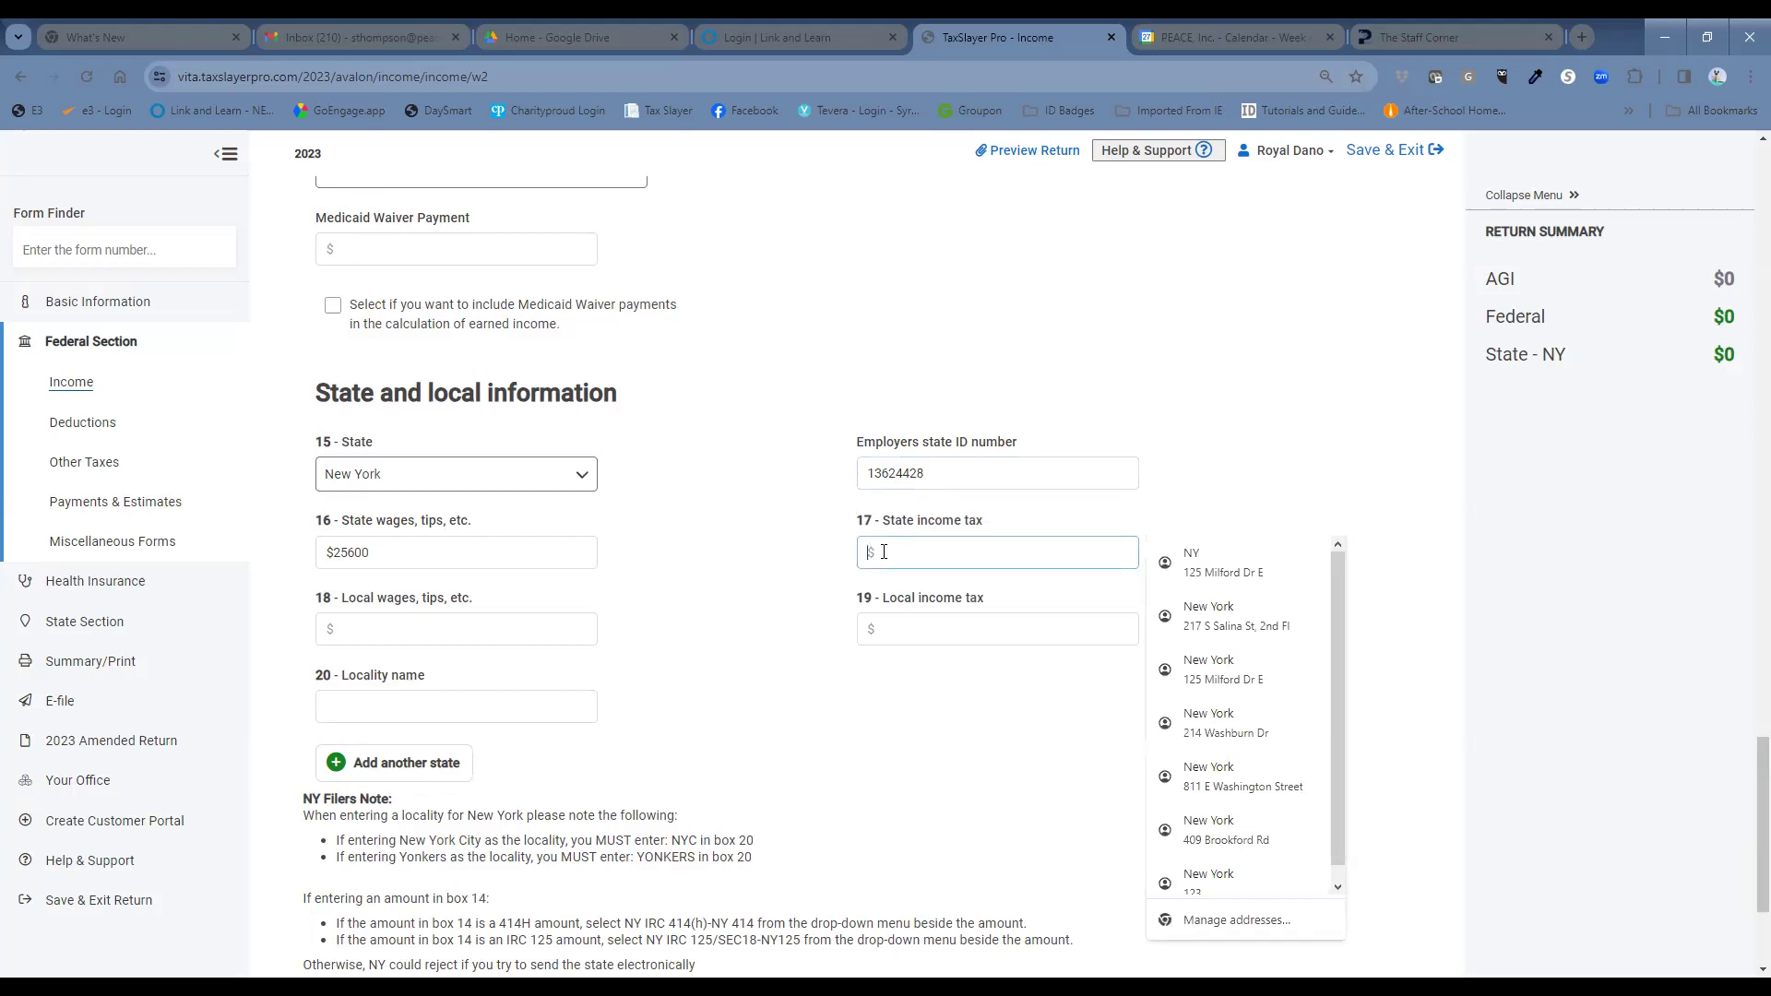
text(1424)
scroll(885, 698, down, 3)
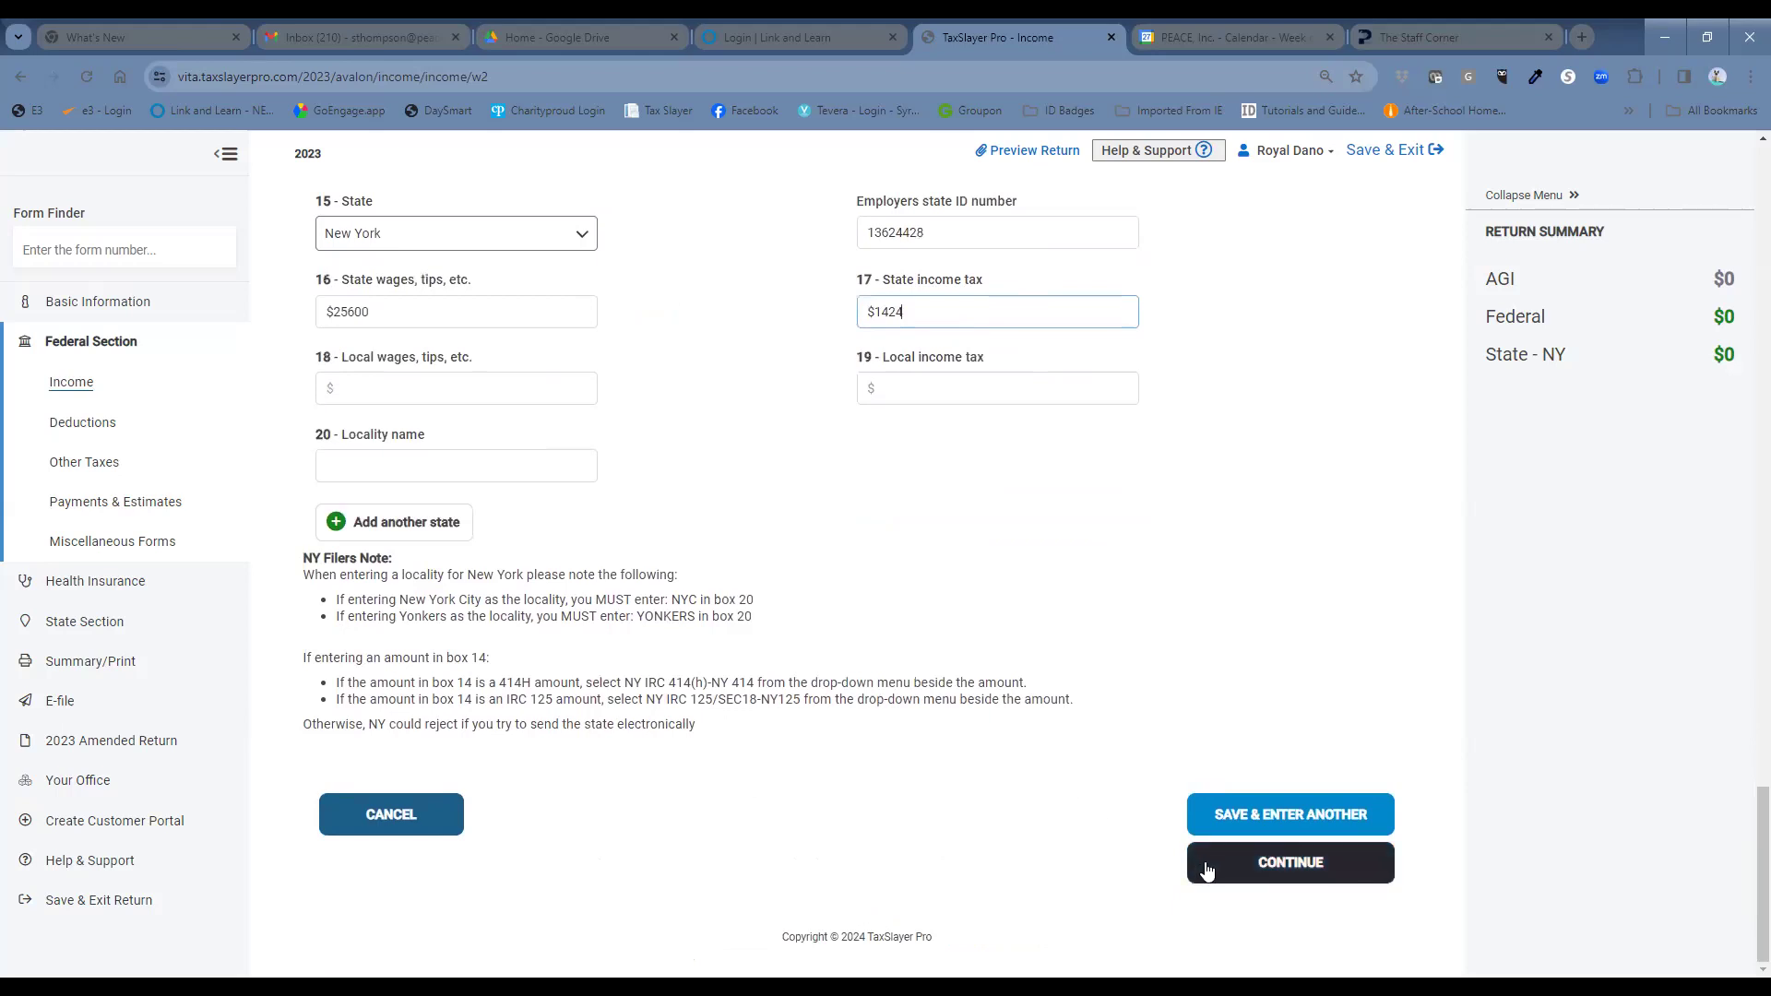
click(1204, 867)
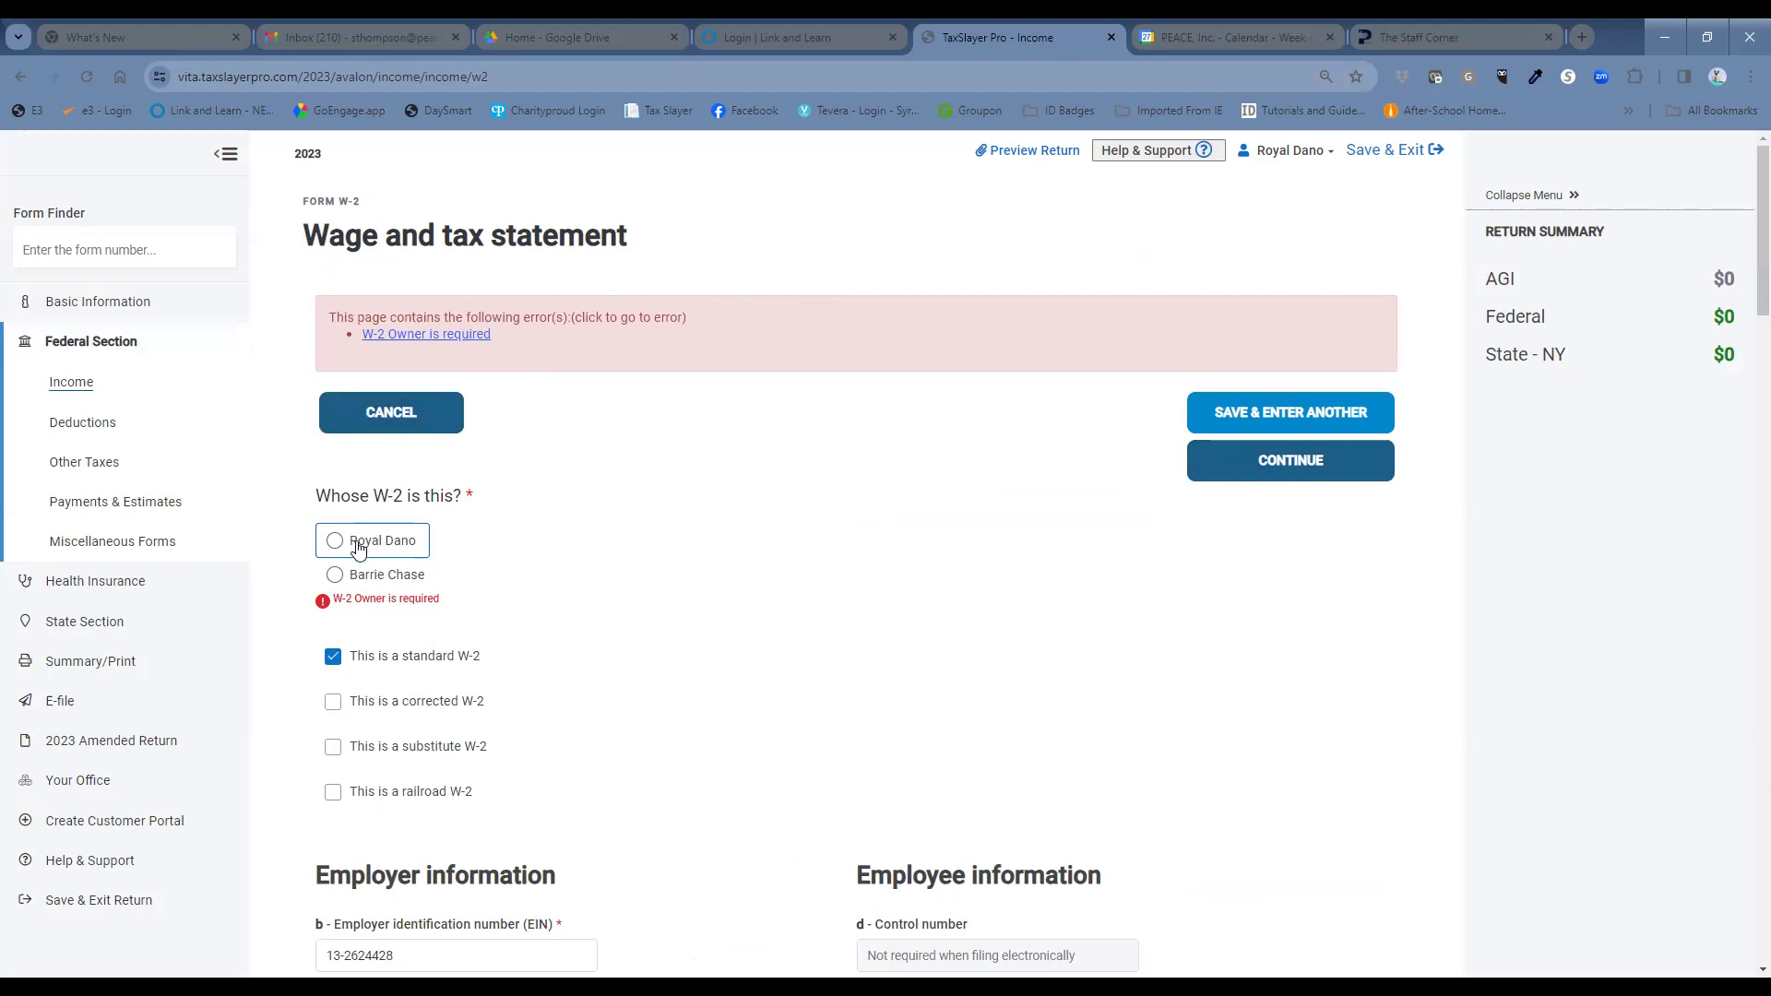
Mark the W-2 as belonging to the spouse, review the form and save it.
click(335, 577)
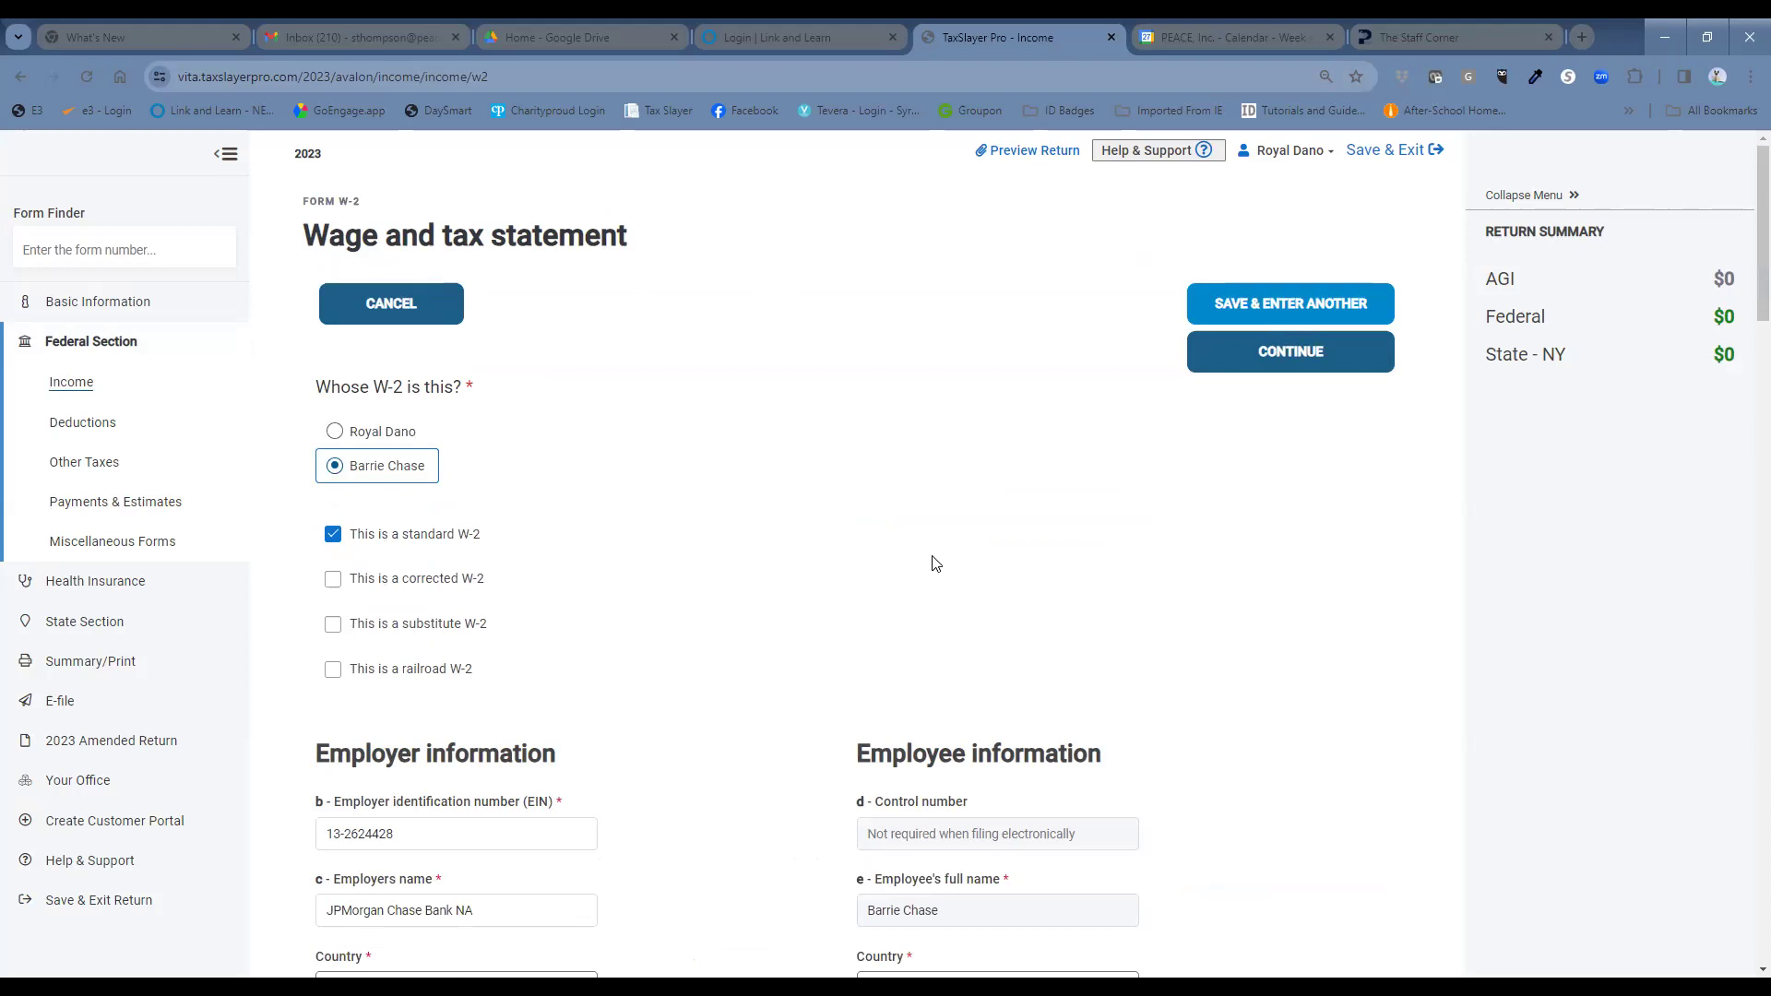
scroll(738, 659, down, 5)
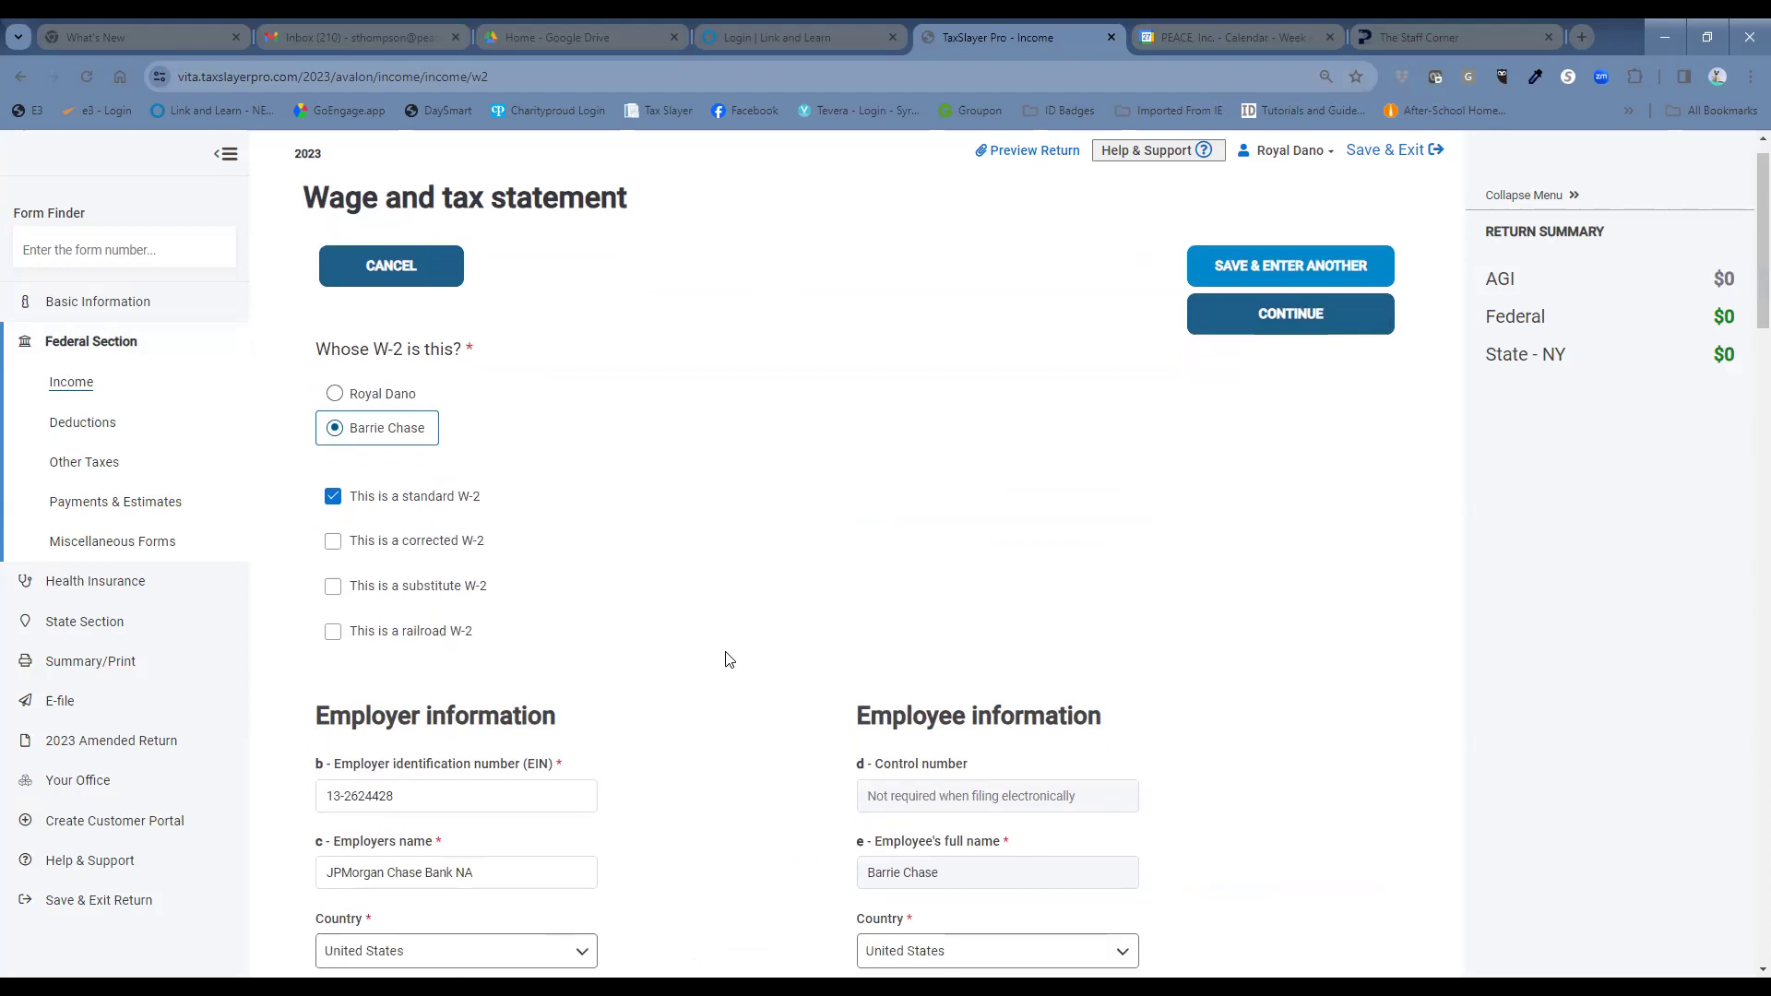
scroll(760, 659, down, 11)
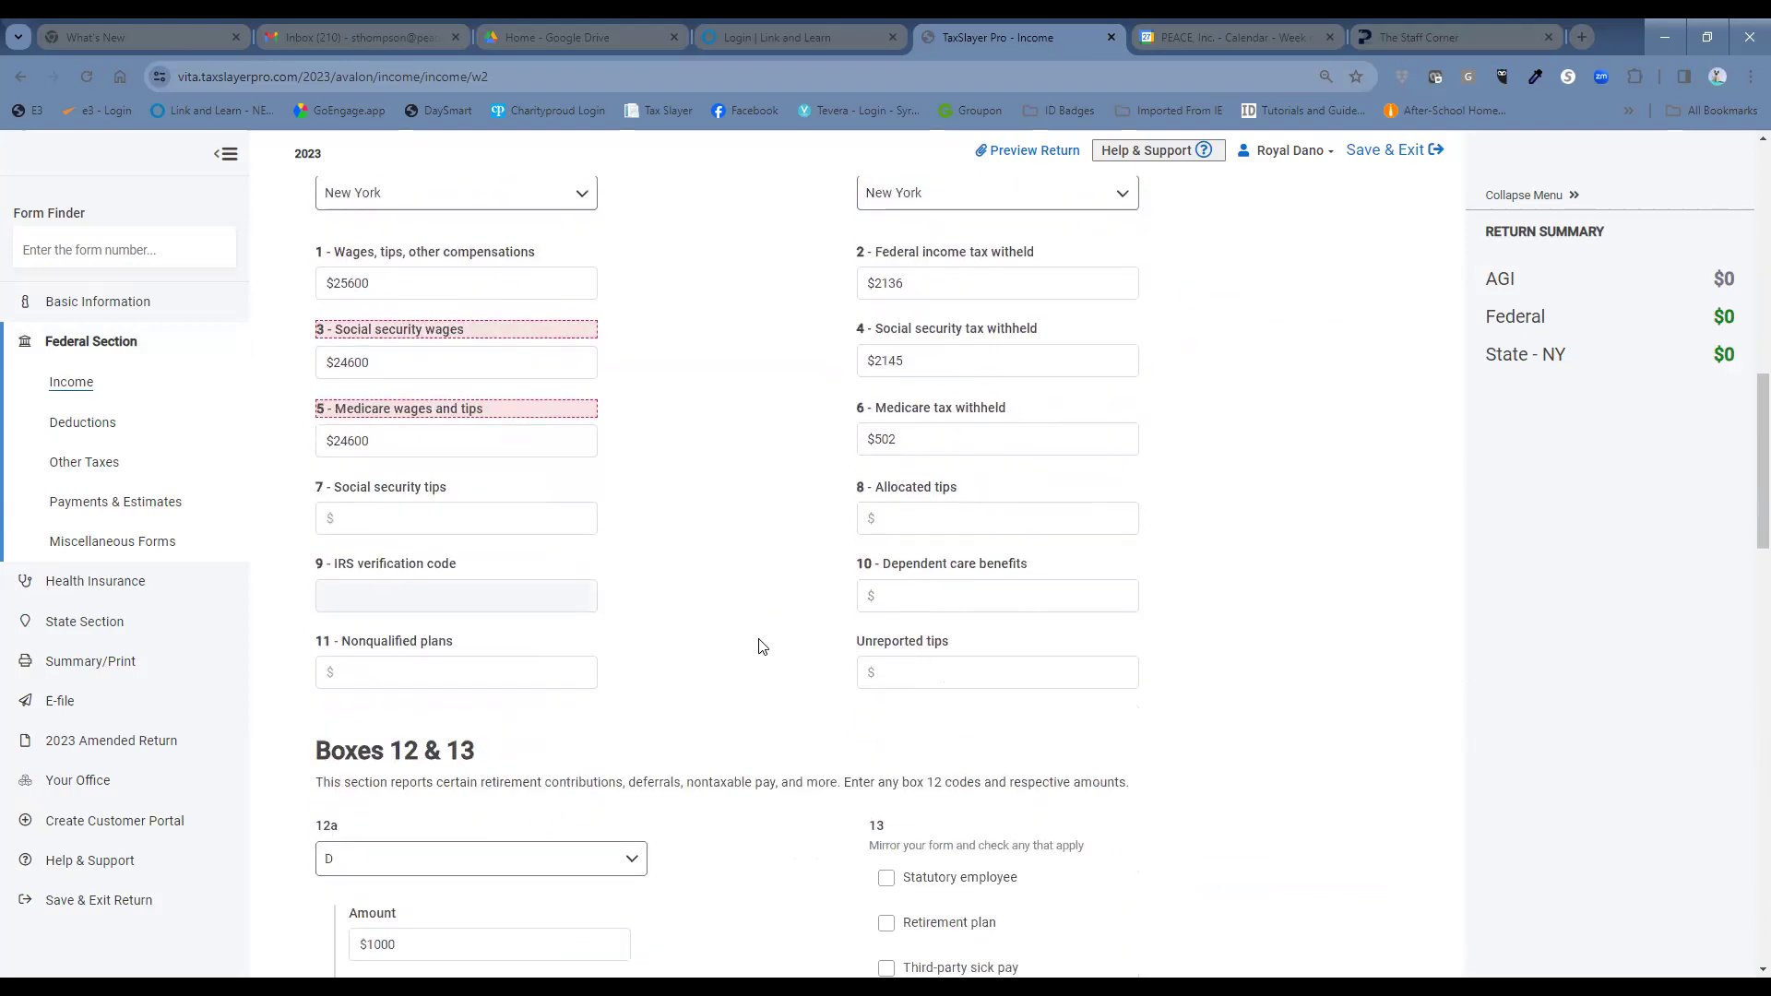
scroll(765, 662, down, 12)
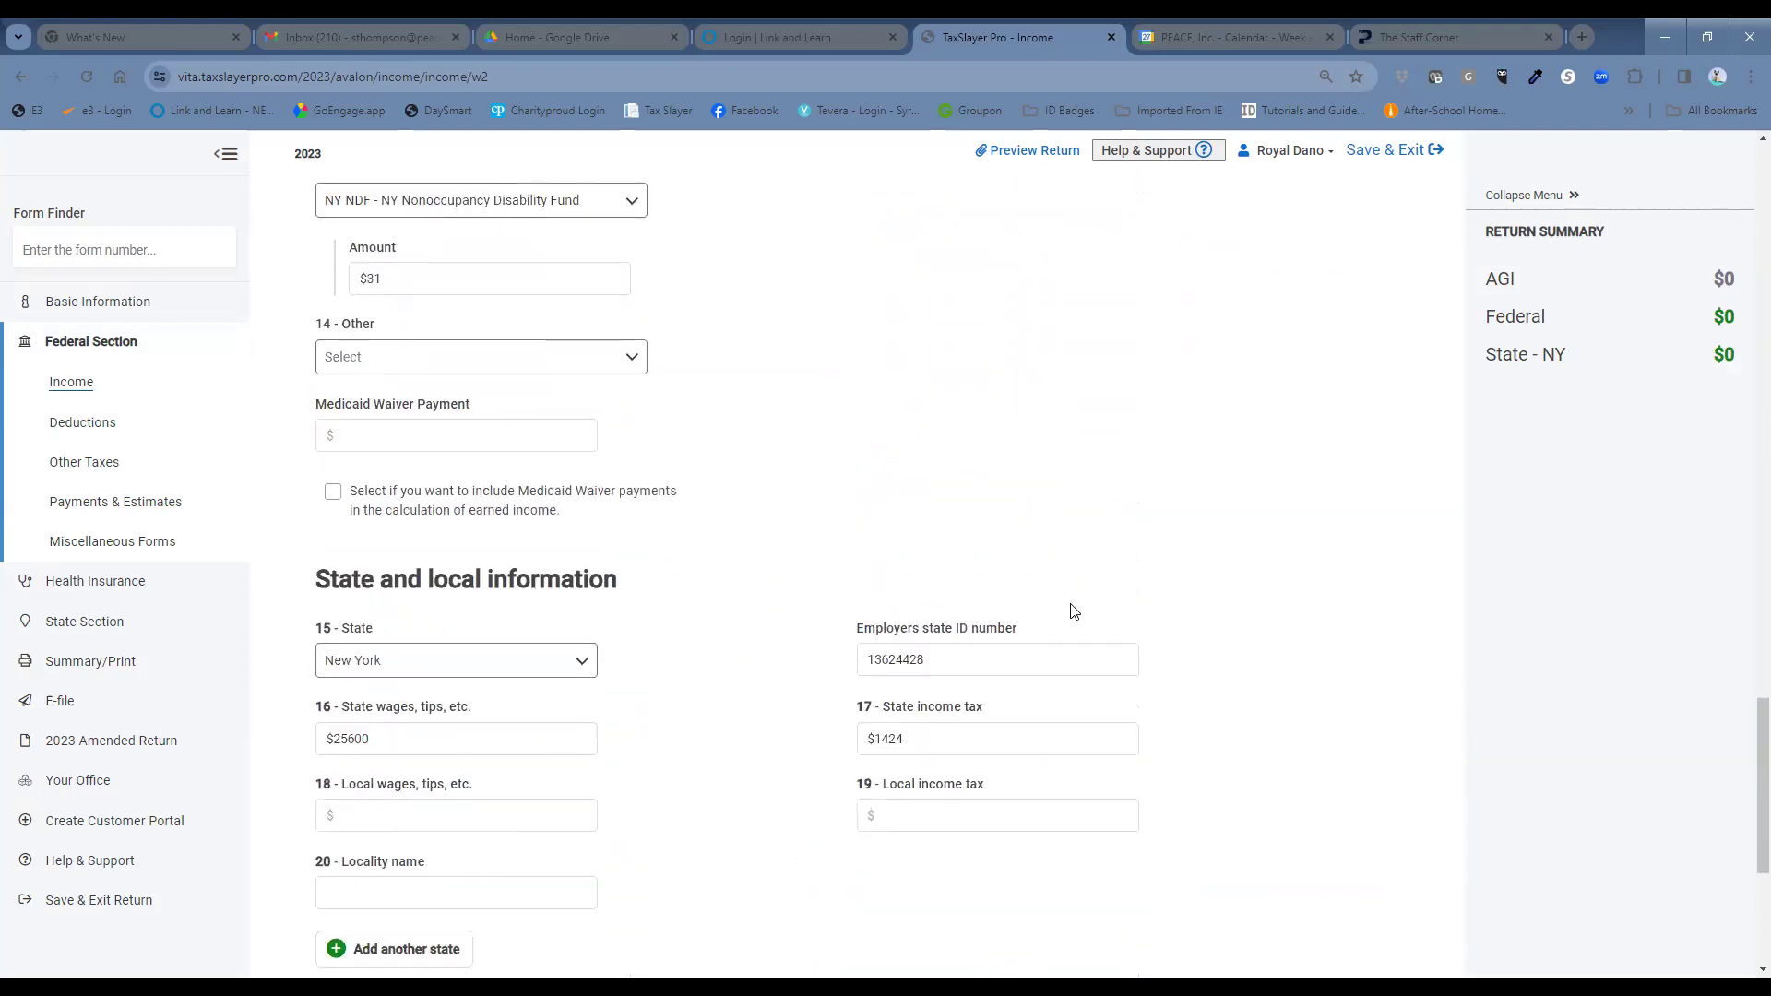
click(1211, 880)
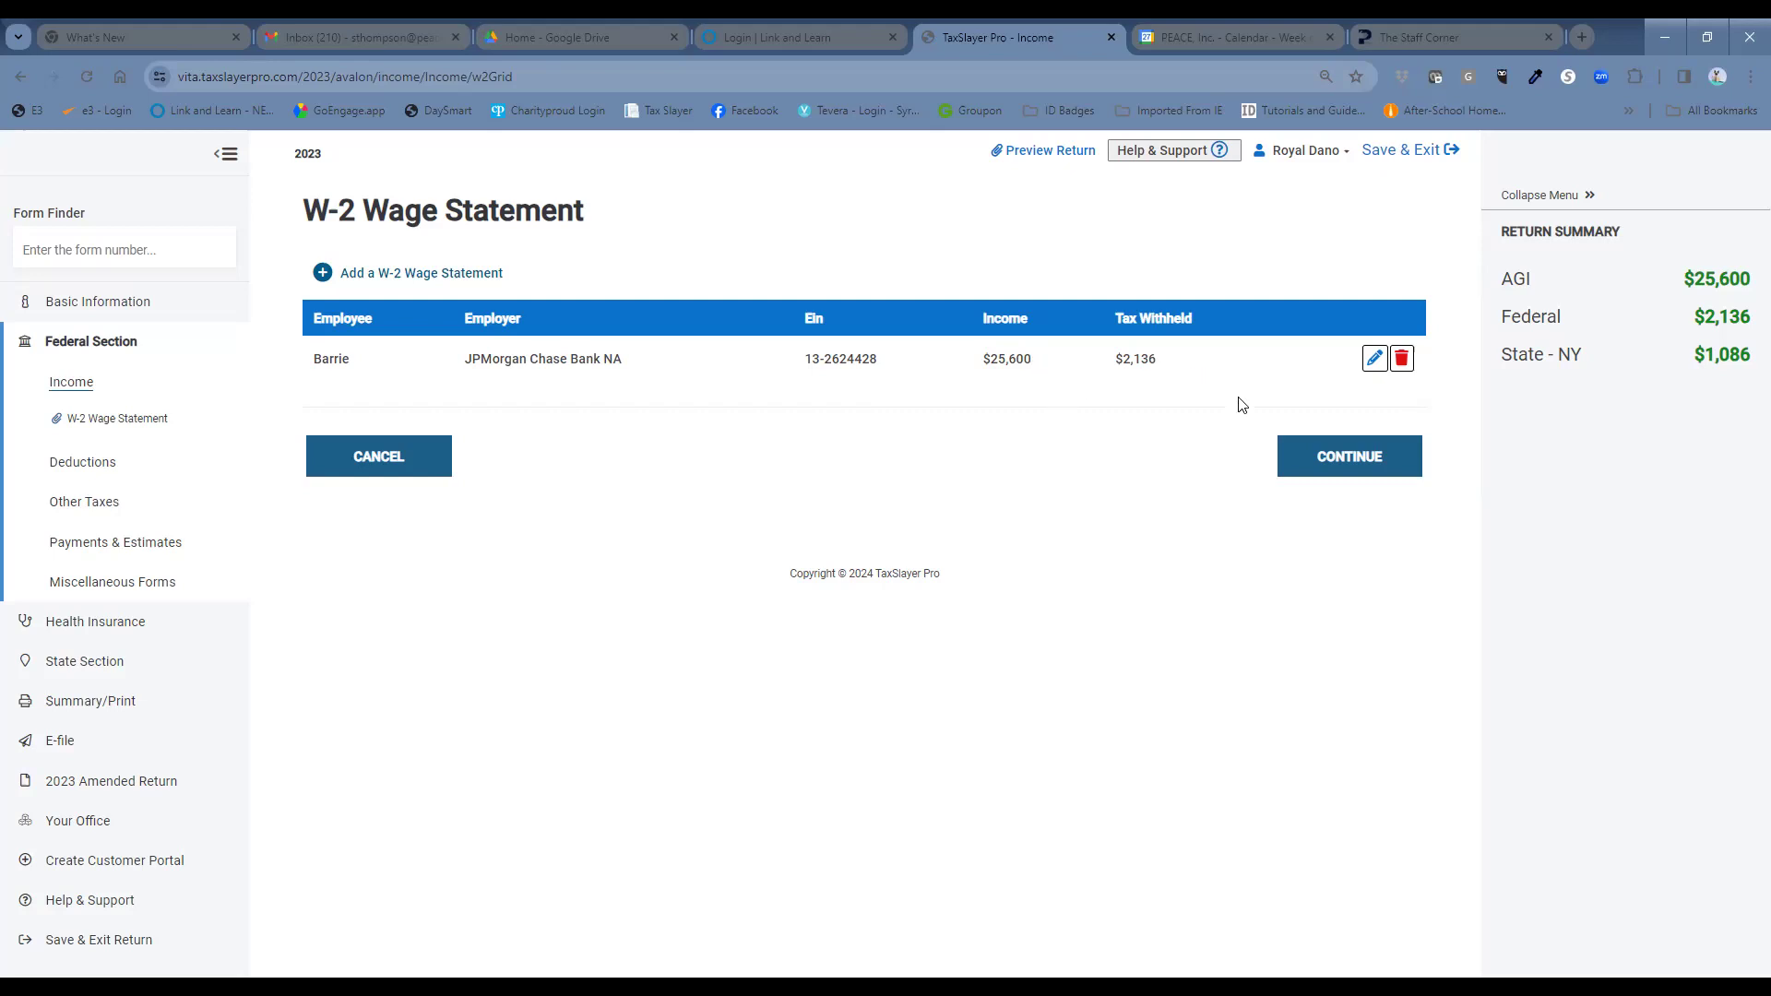
Return from the W-2 list to the Income forms menu and start a Form Finder search.
click(1312, 466)
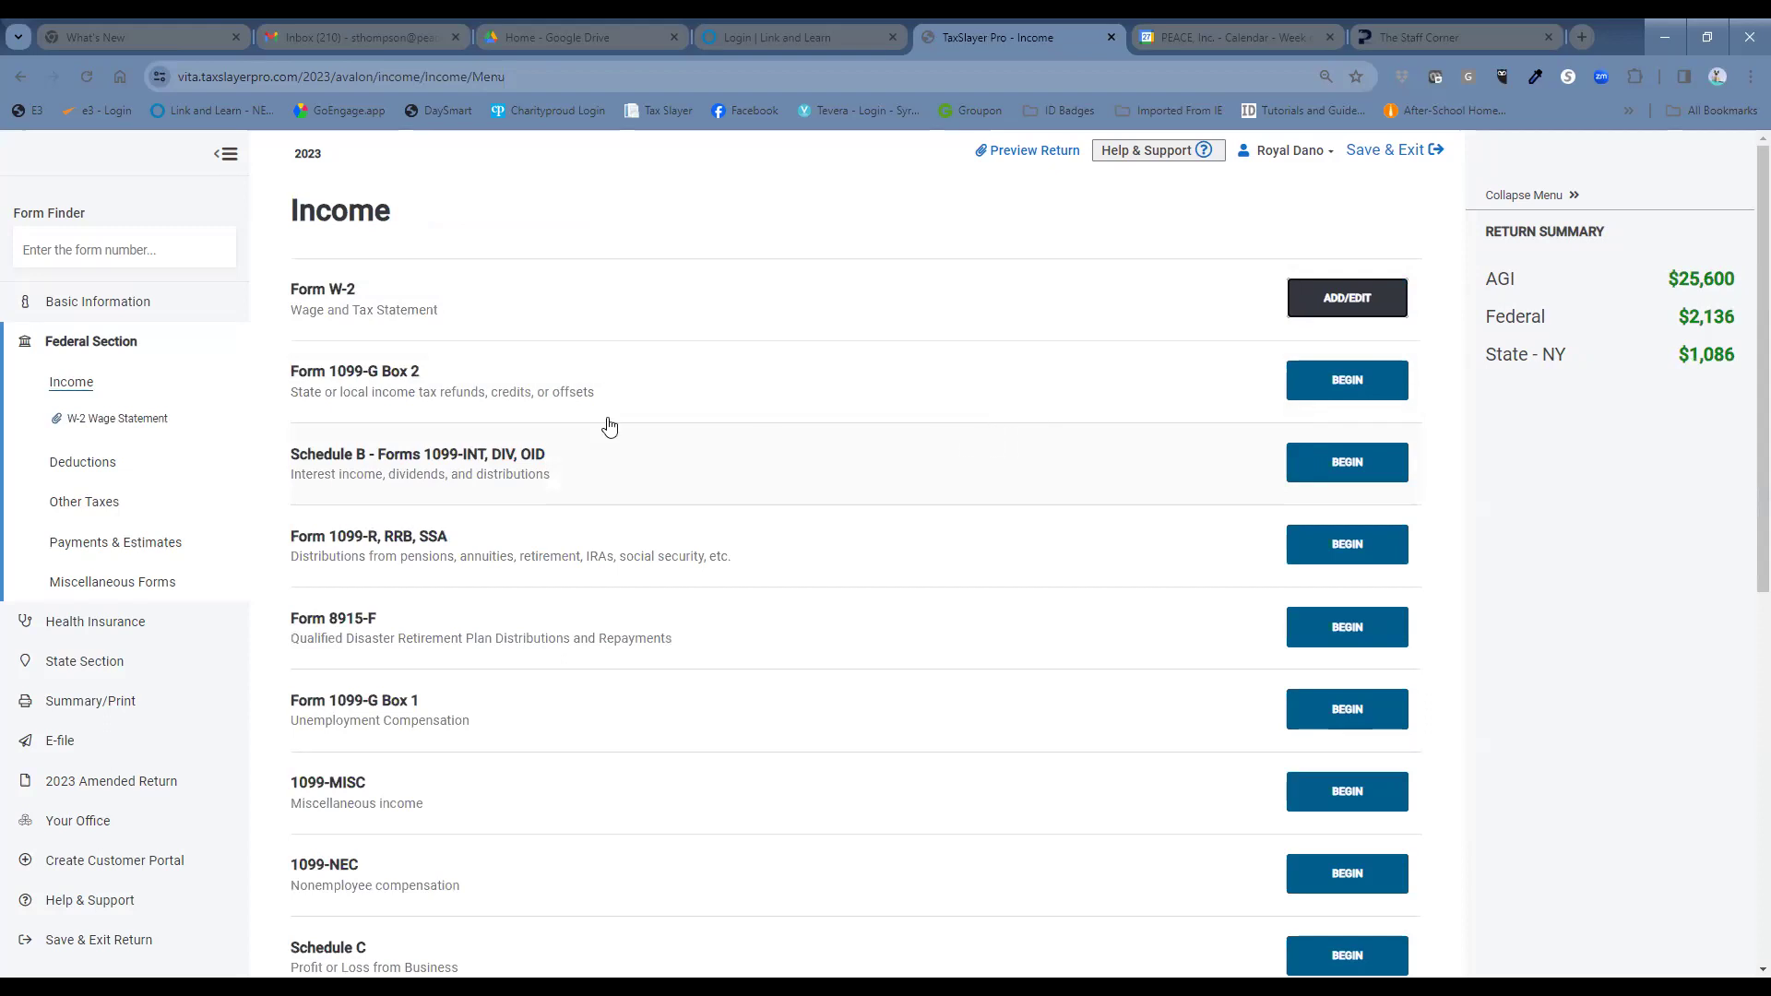
click(201, 252)
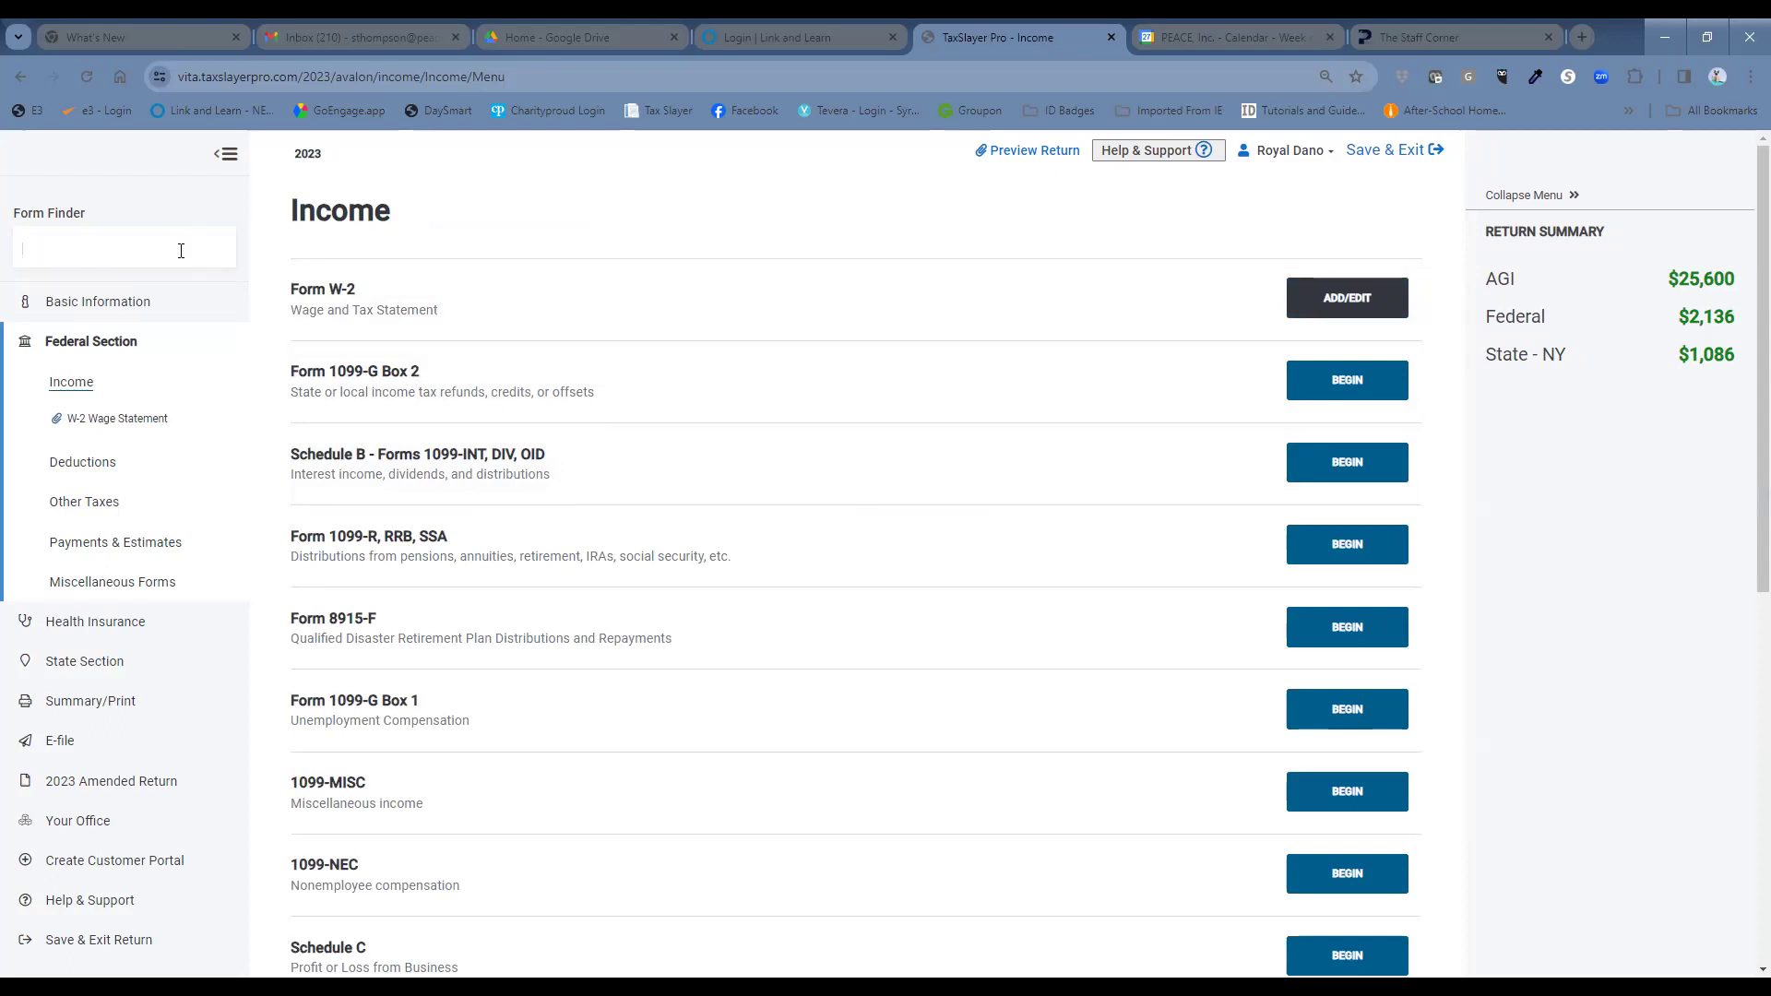
Open Form 8889 for the spouse with Self-only high-deductible health plan coverage.
text(Hsa)
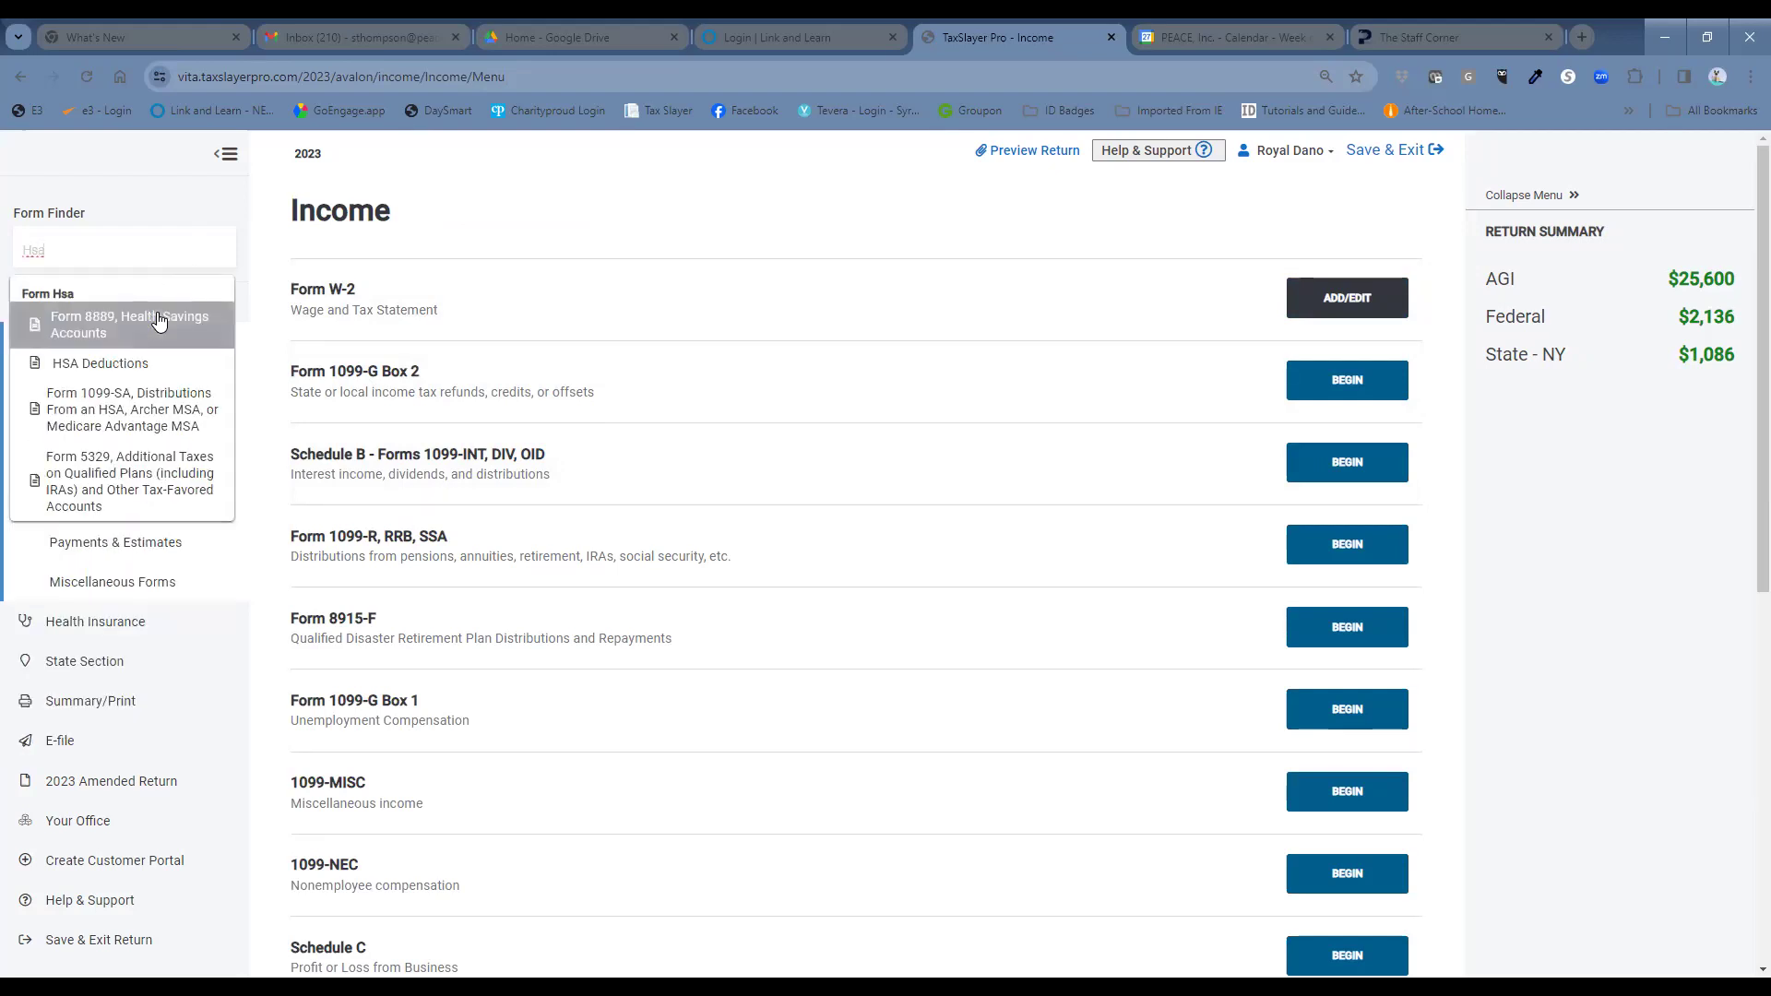
click(159, 320)
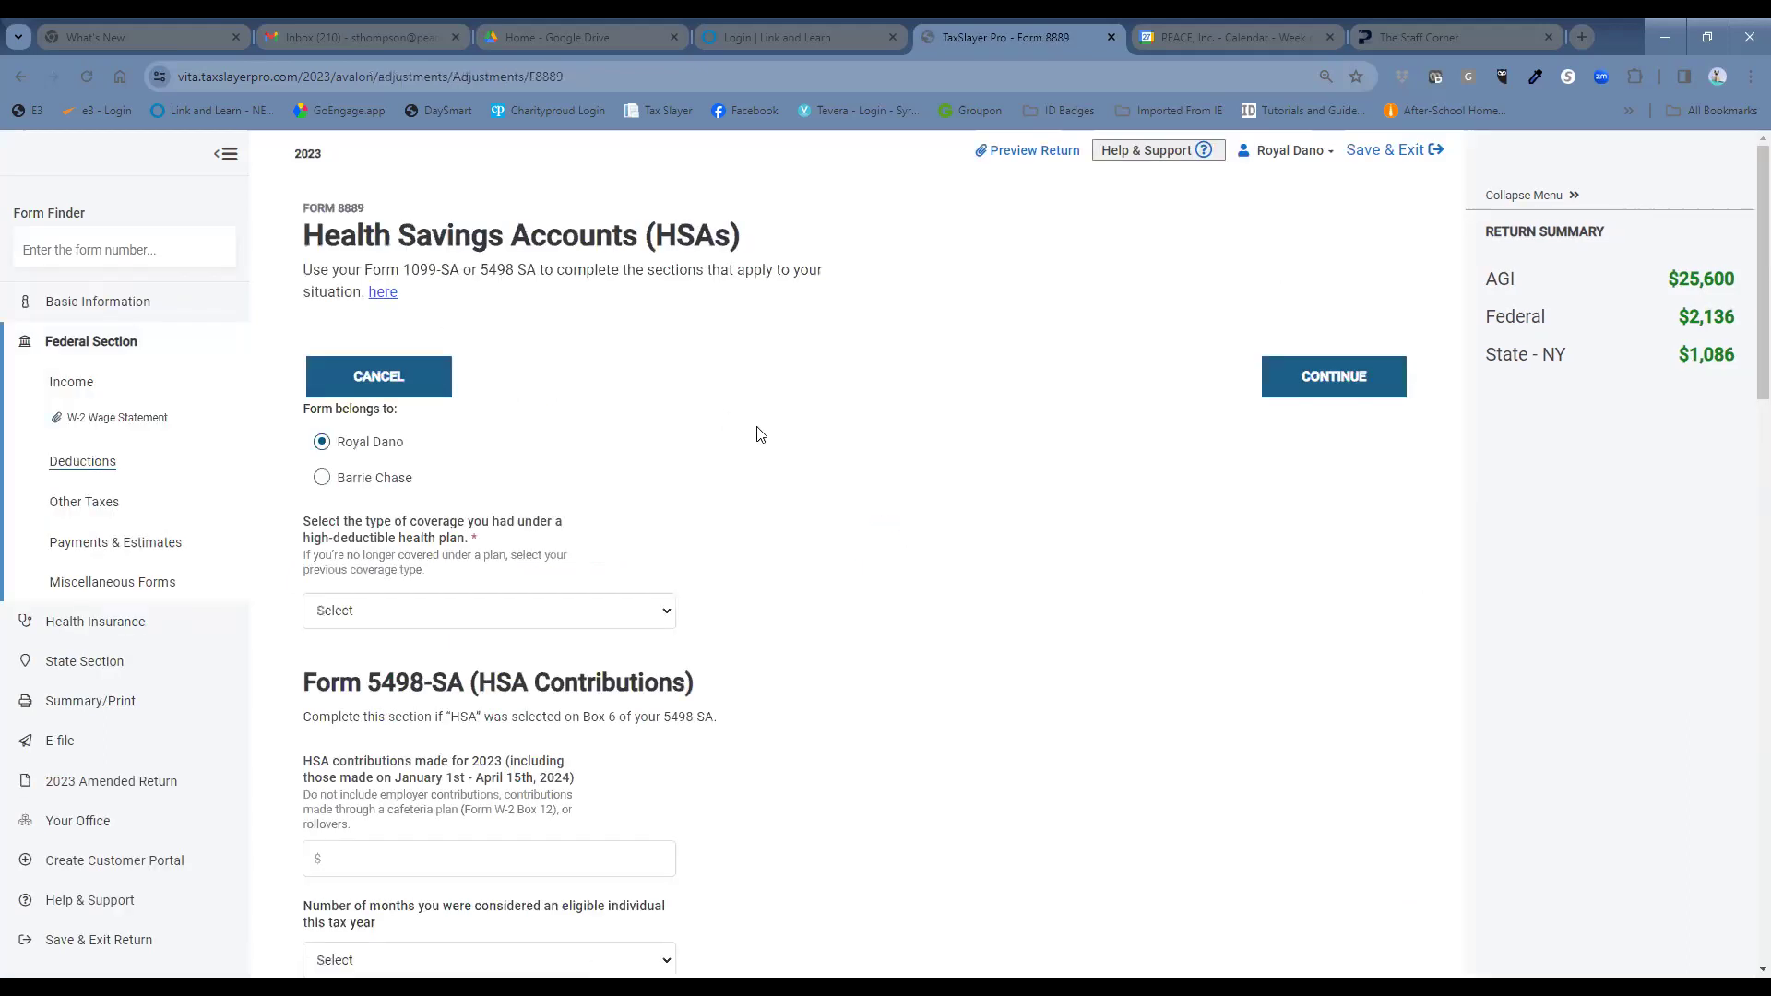
click(321, 482)
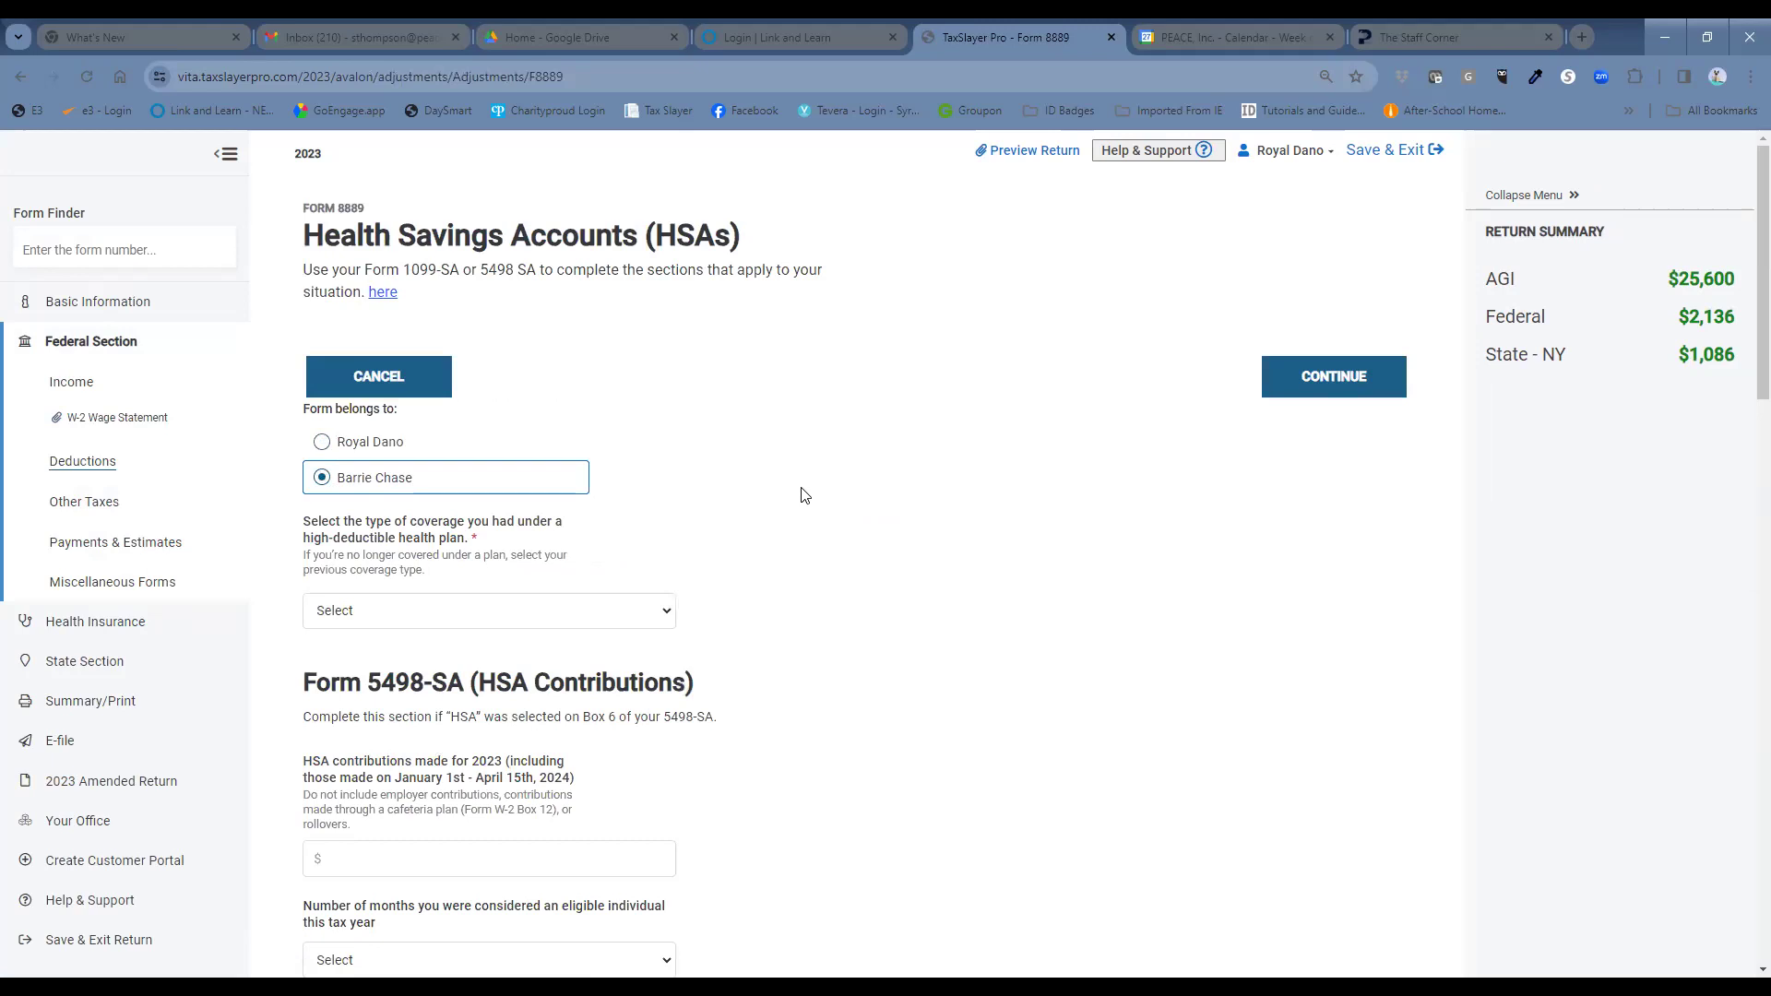
click(649, 613)
click(658, 653)
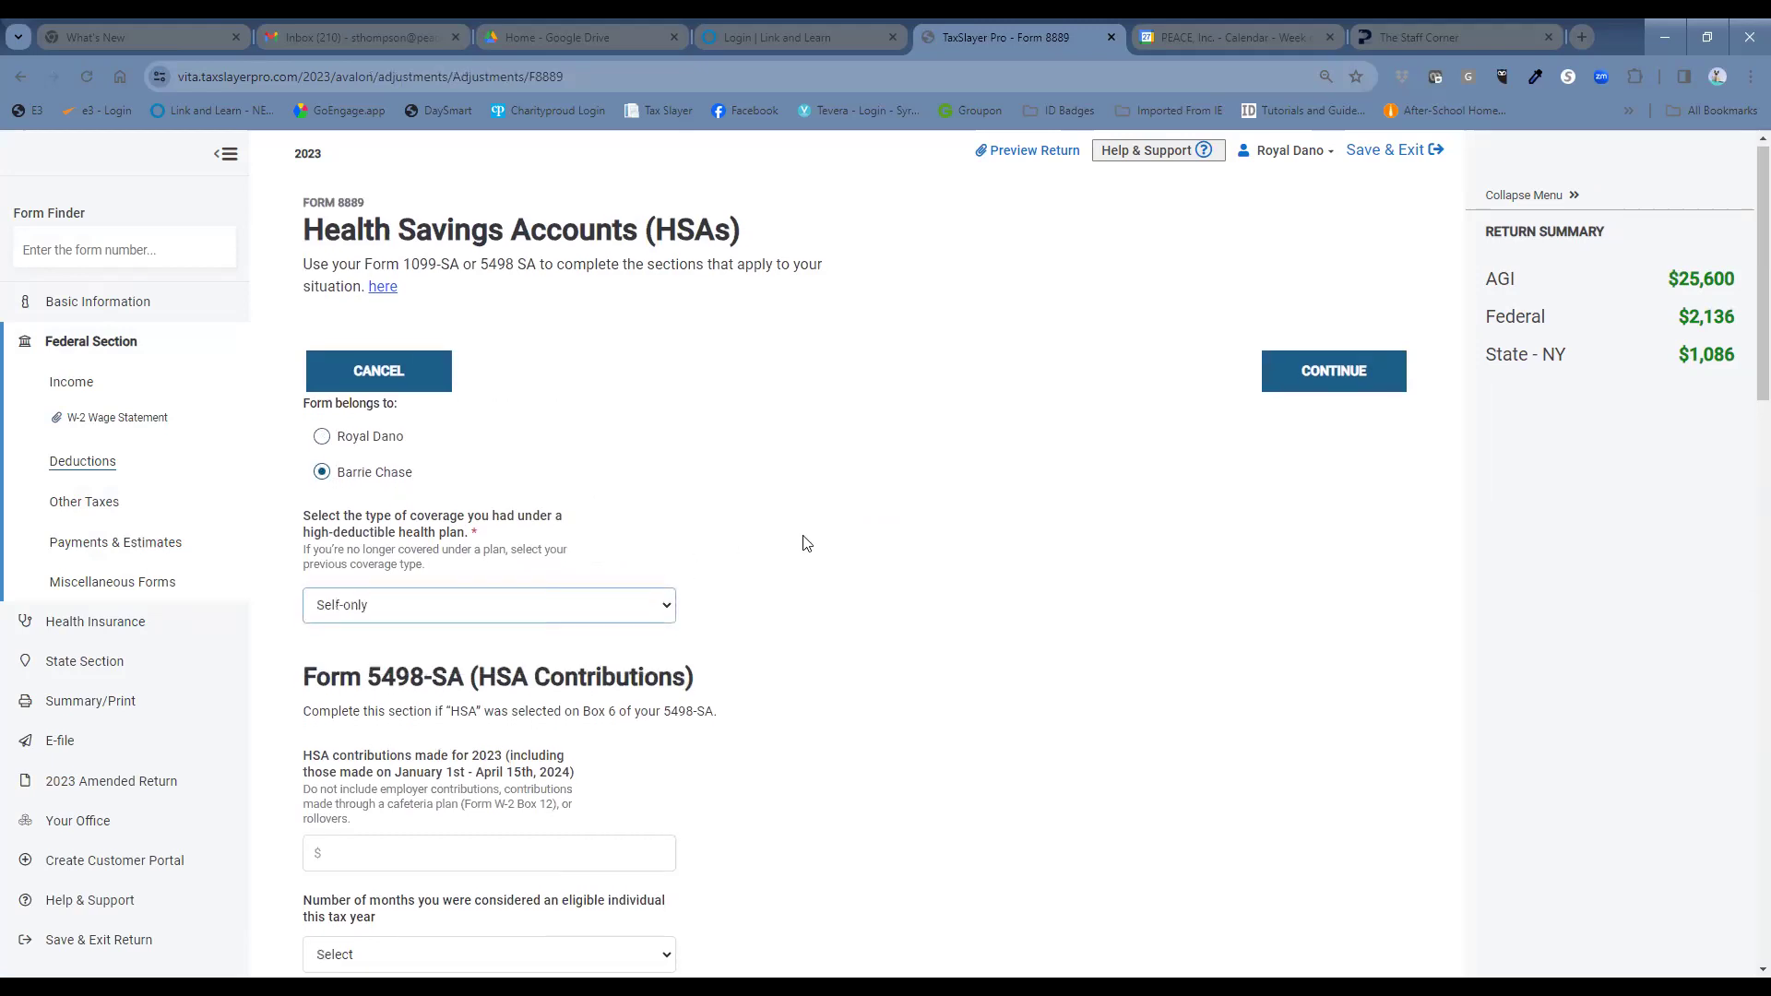
scroll(802, 542, down, 4)
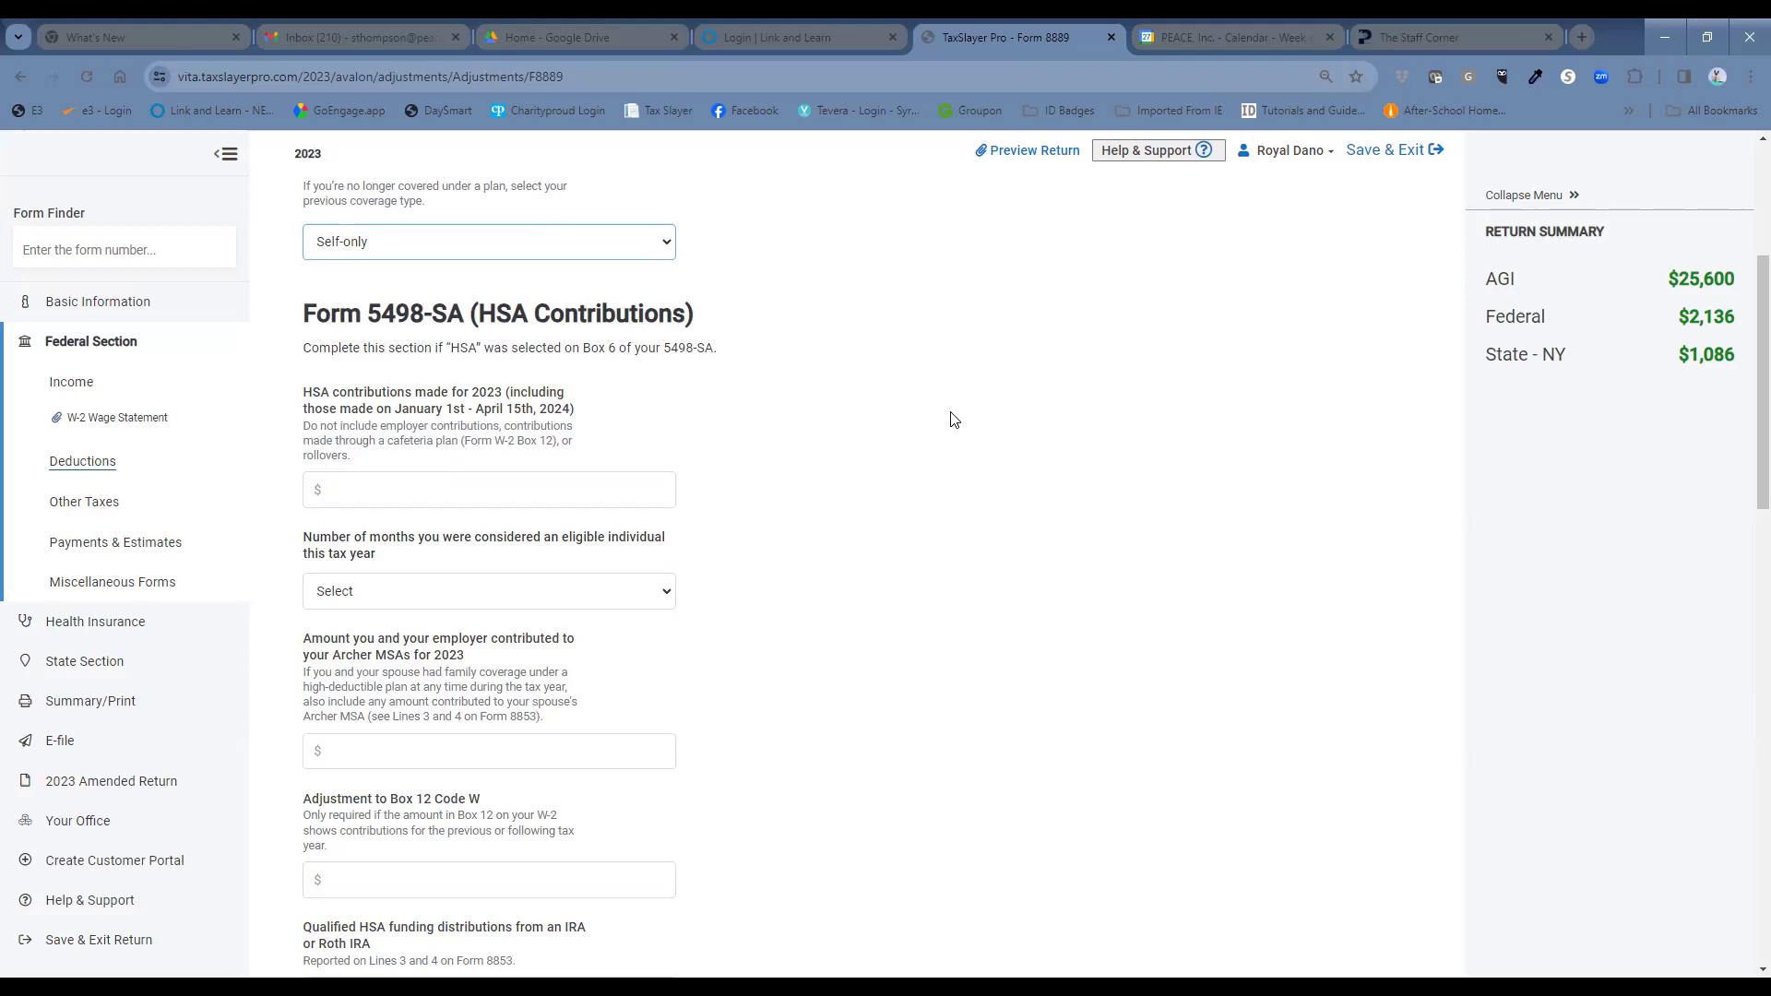
click(640, 496)
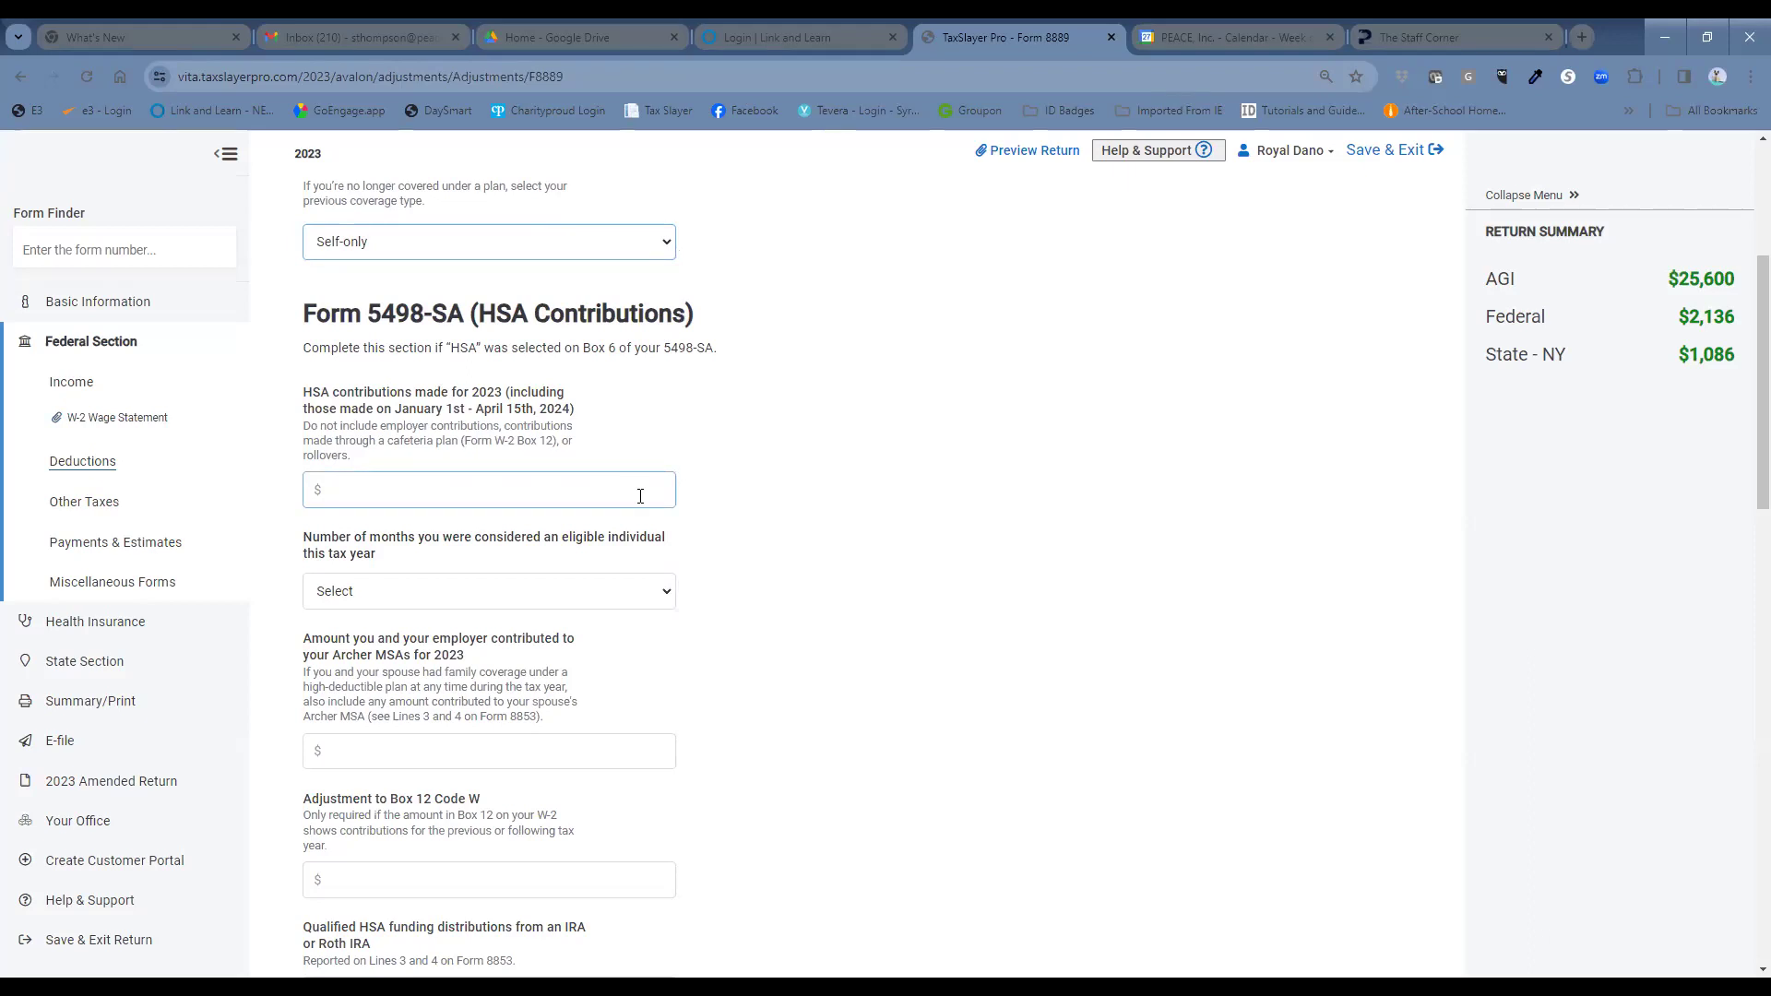
Set HSA eligibility to all 12 months and move down to the 1099-SA distribution fields.
click(663, 595)
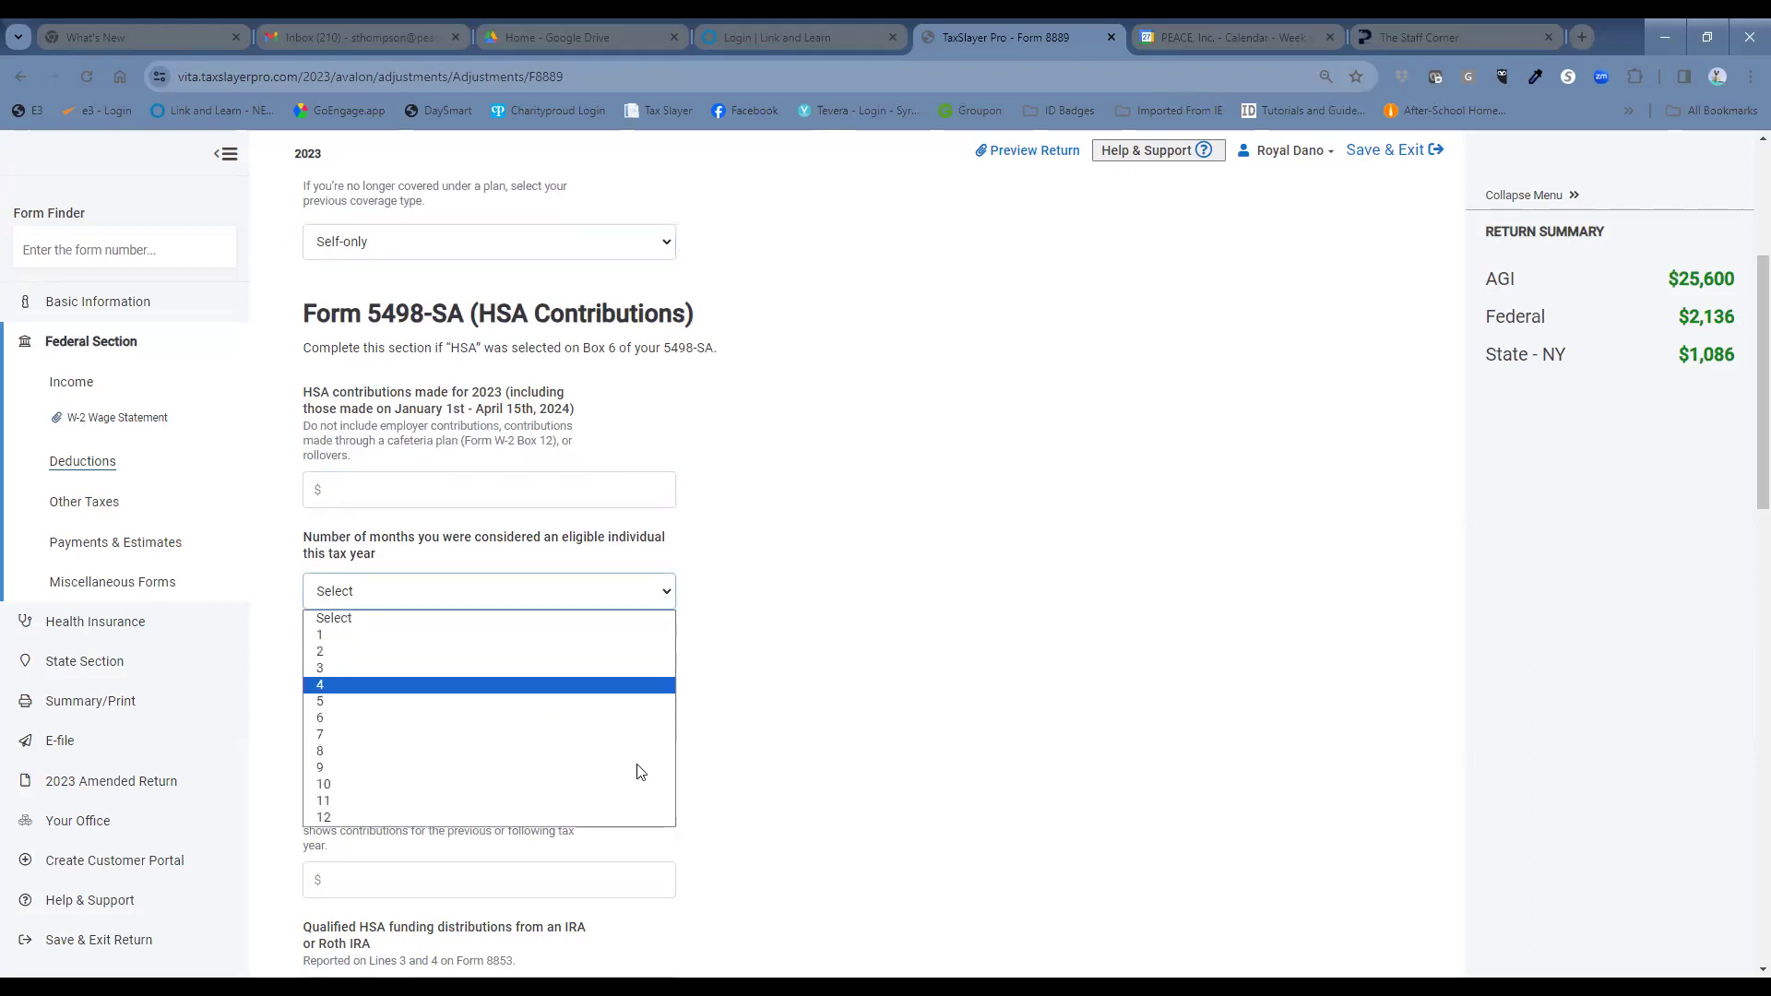
click(640, 817)
scroll(838, 700, down, 2)
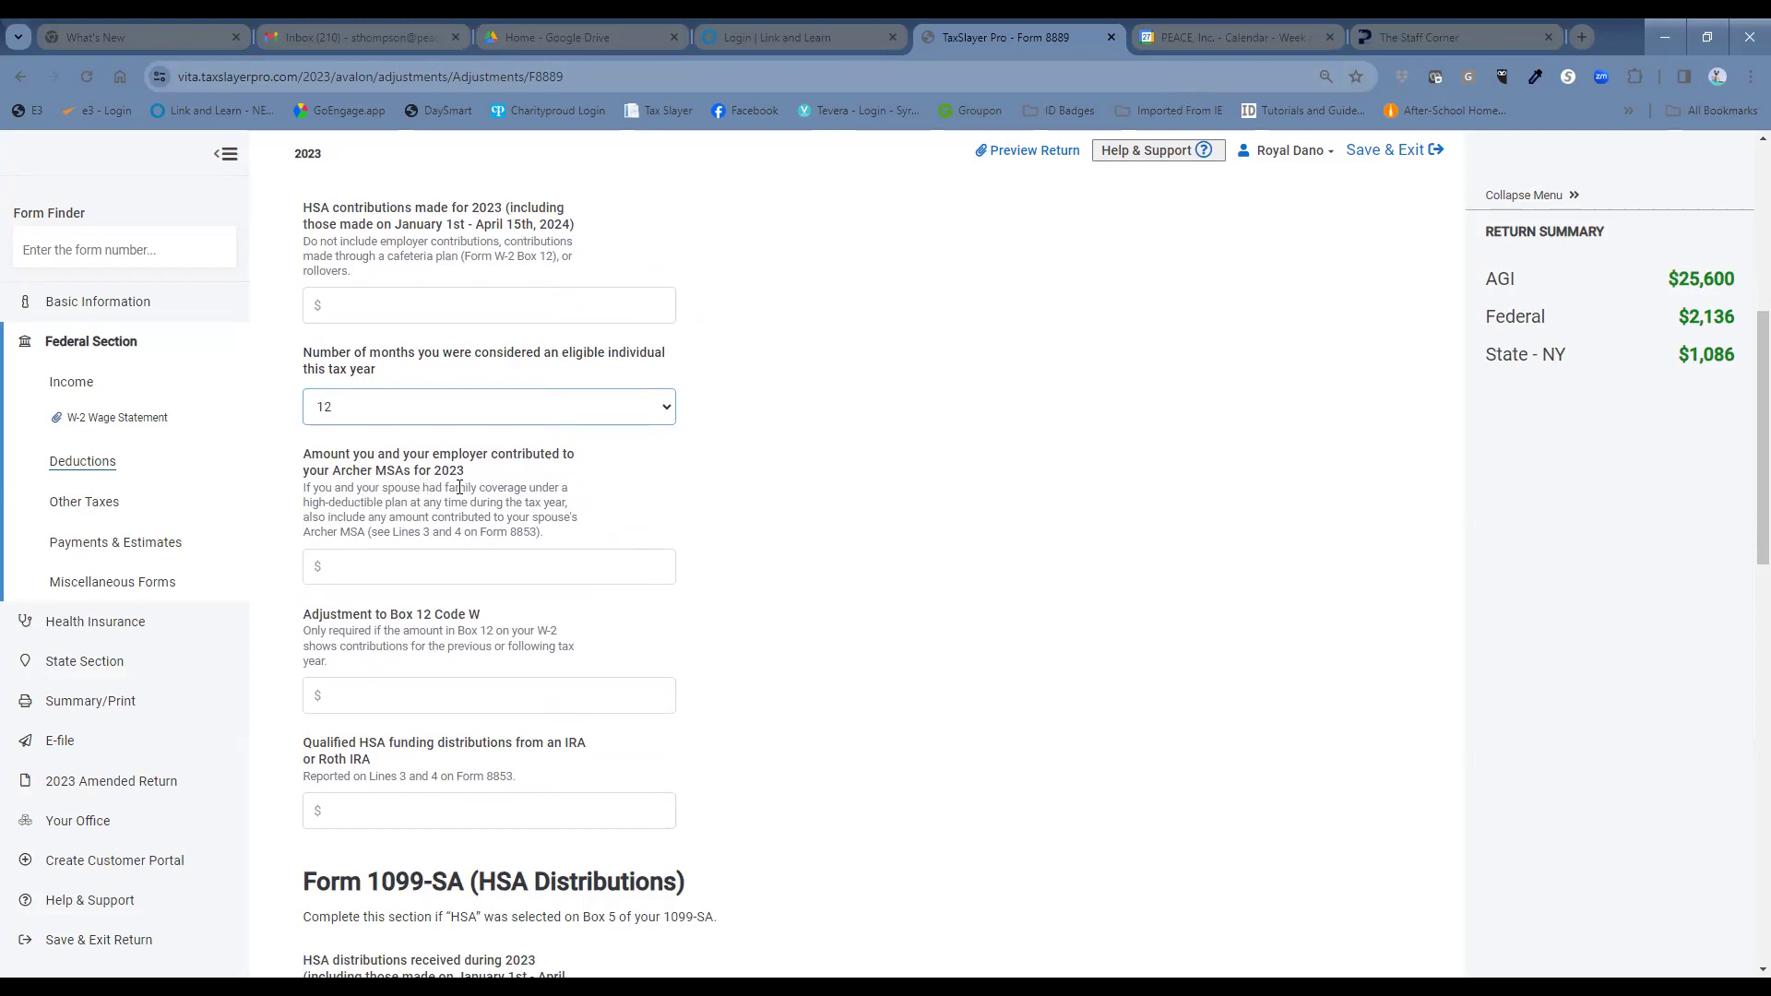
click(591, 565)
scroll(827, 609, down, 2)
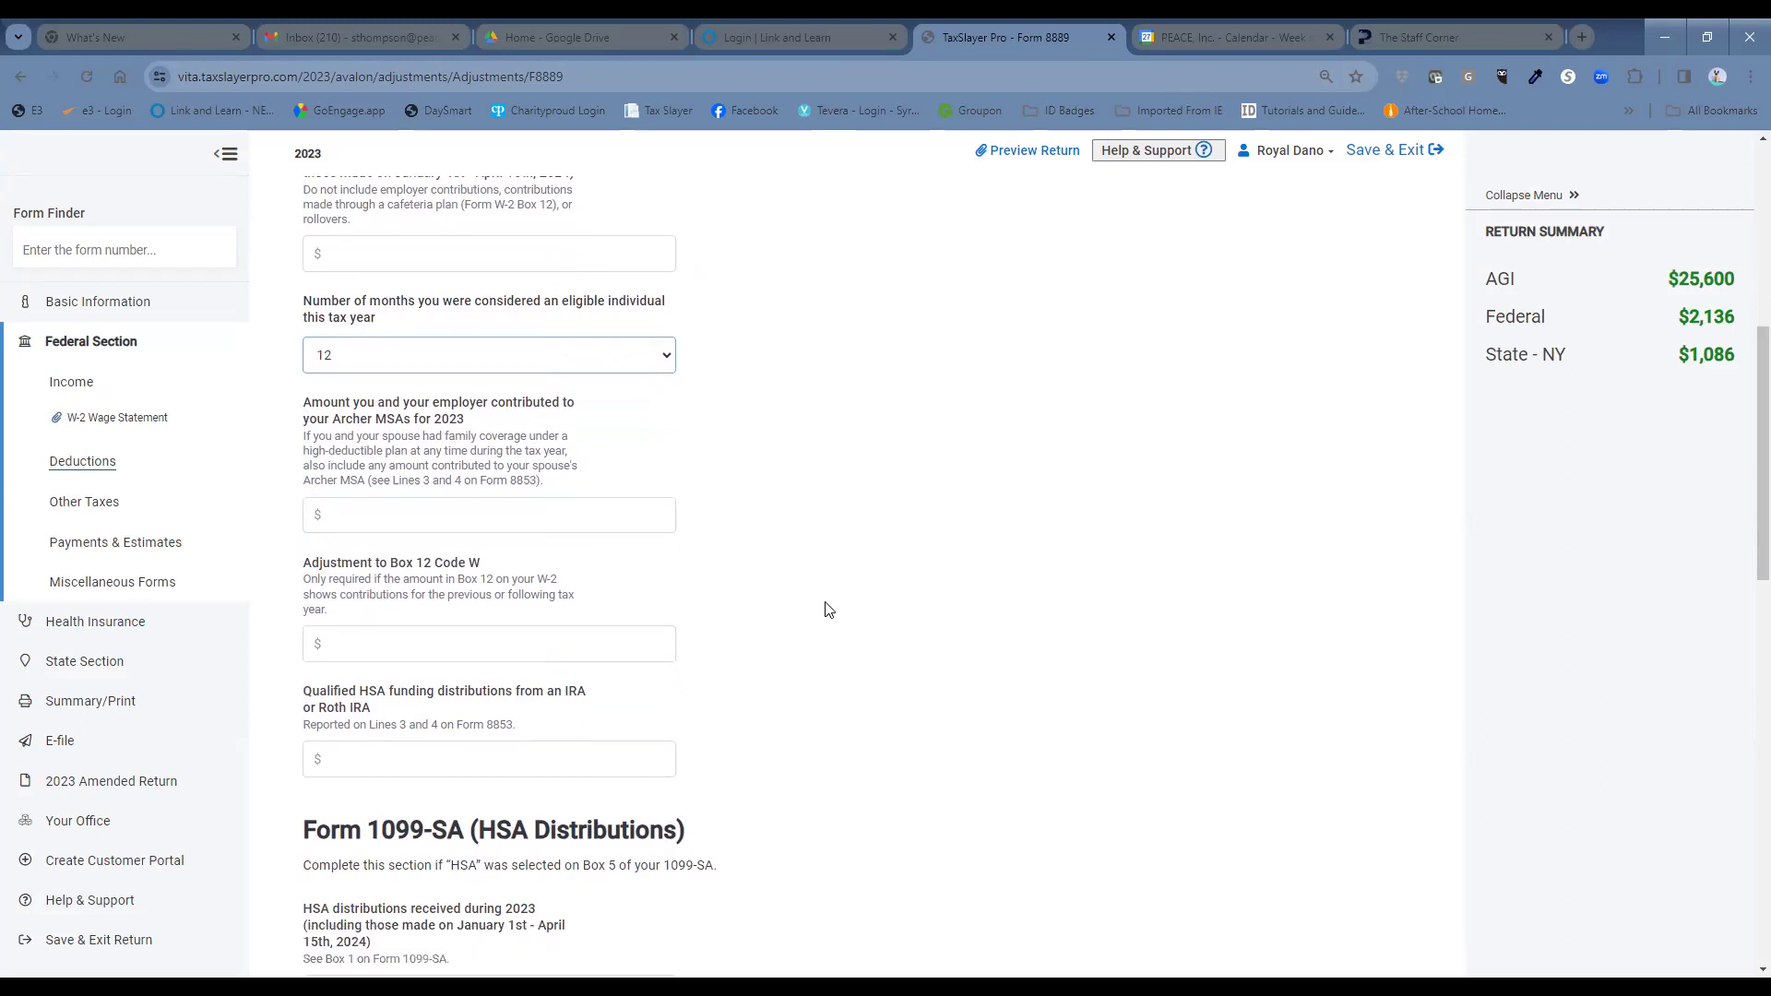
scroll(827, 610, down, 2)
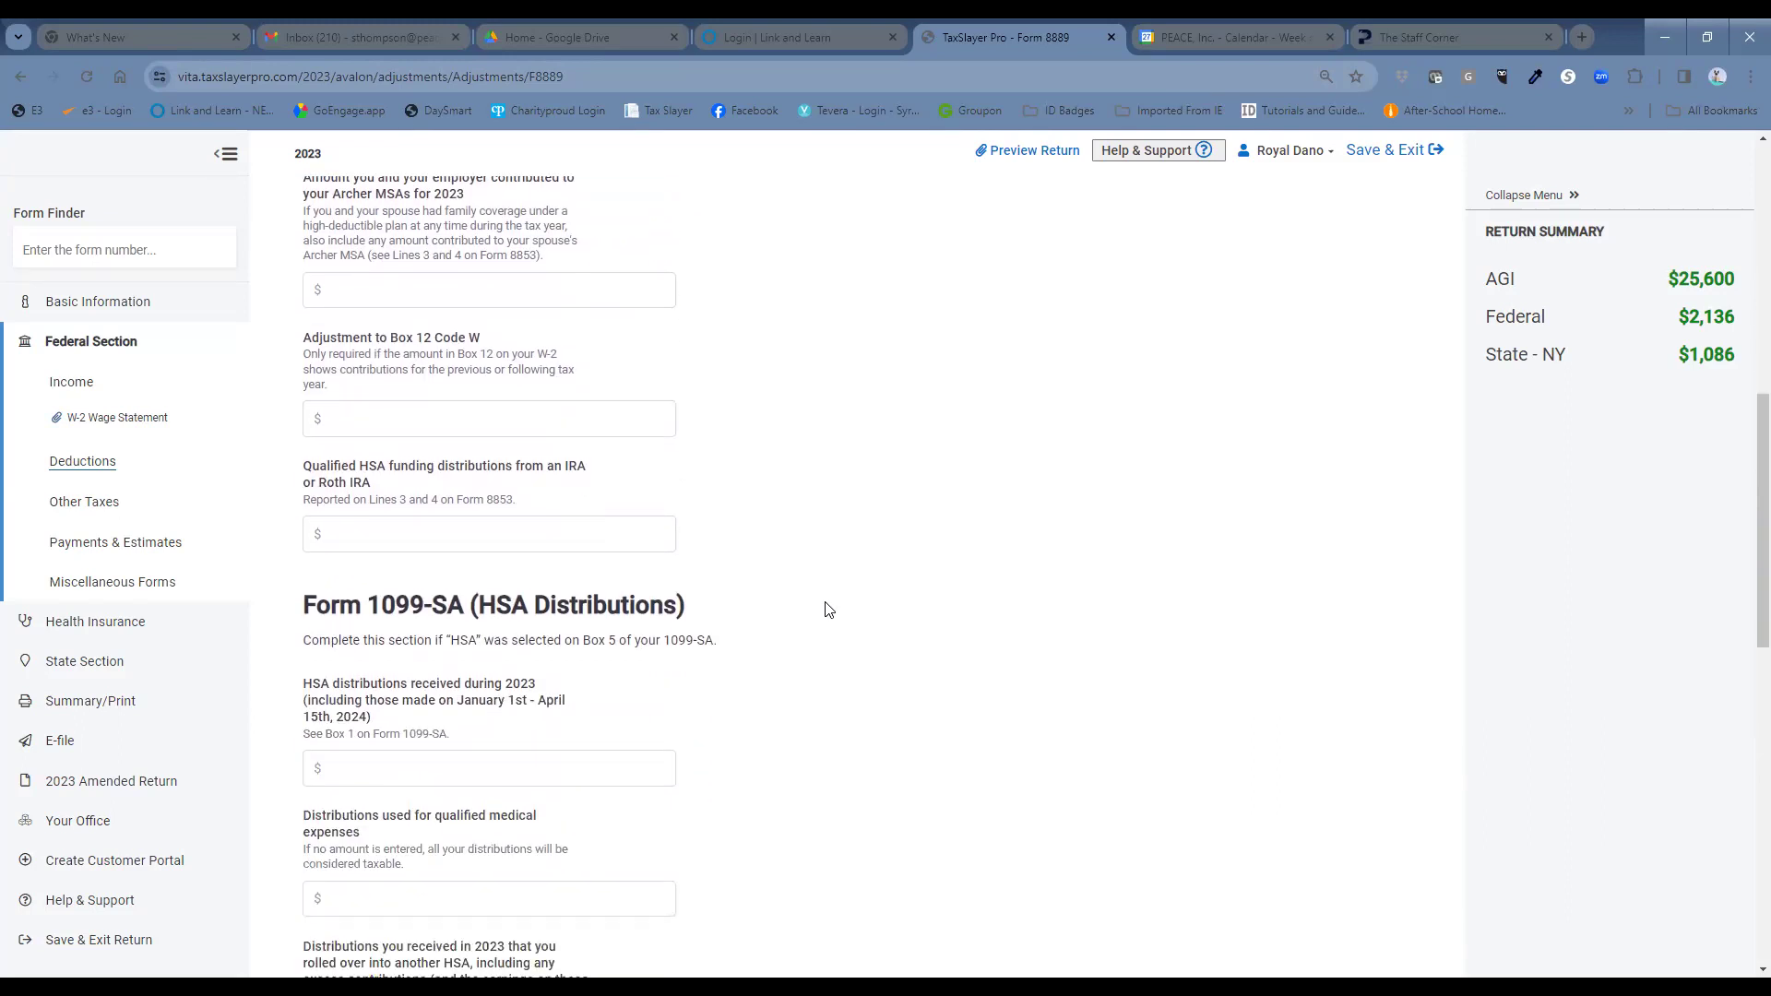
scroll(828, 608, down, 2)
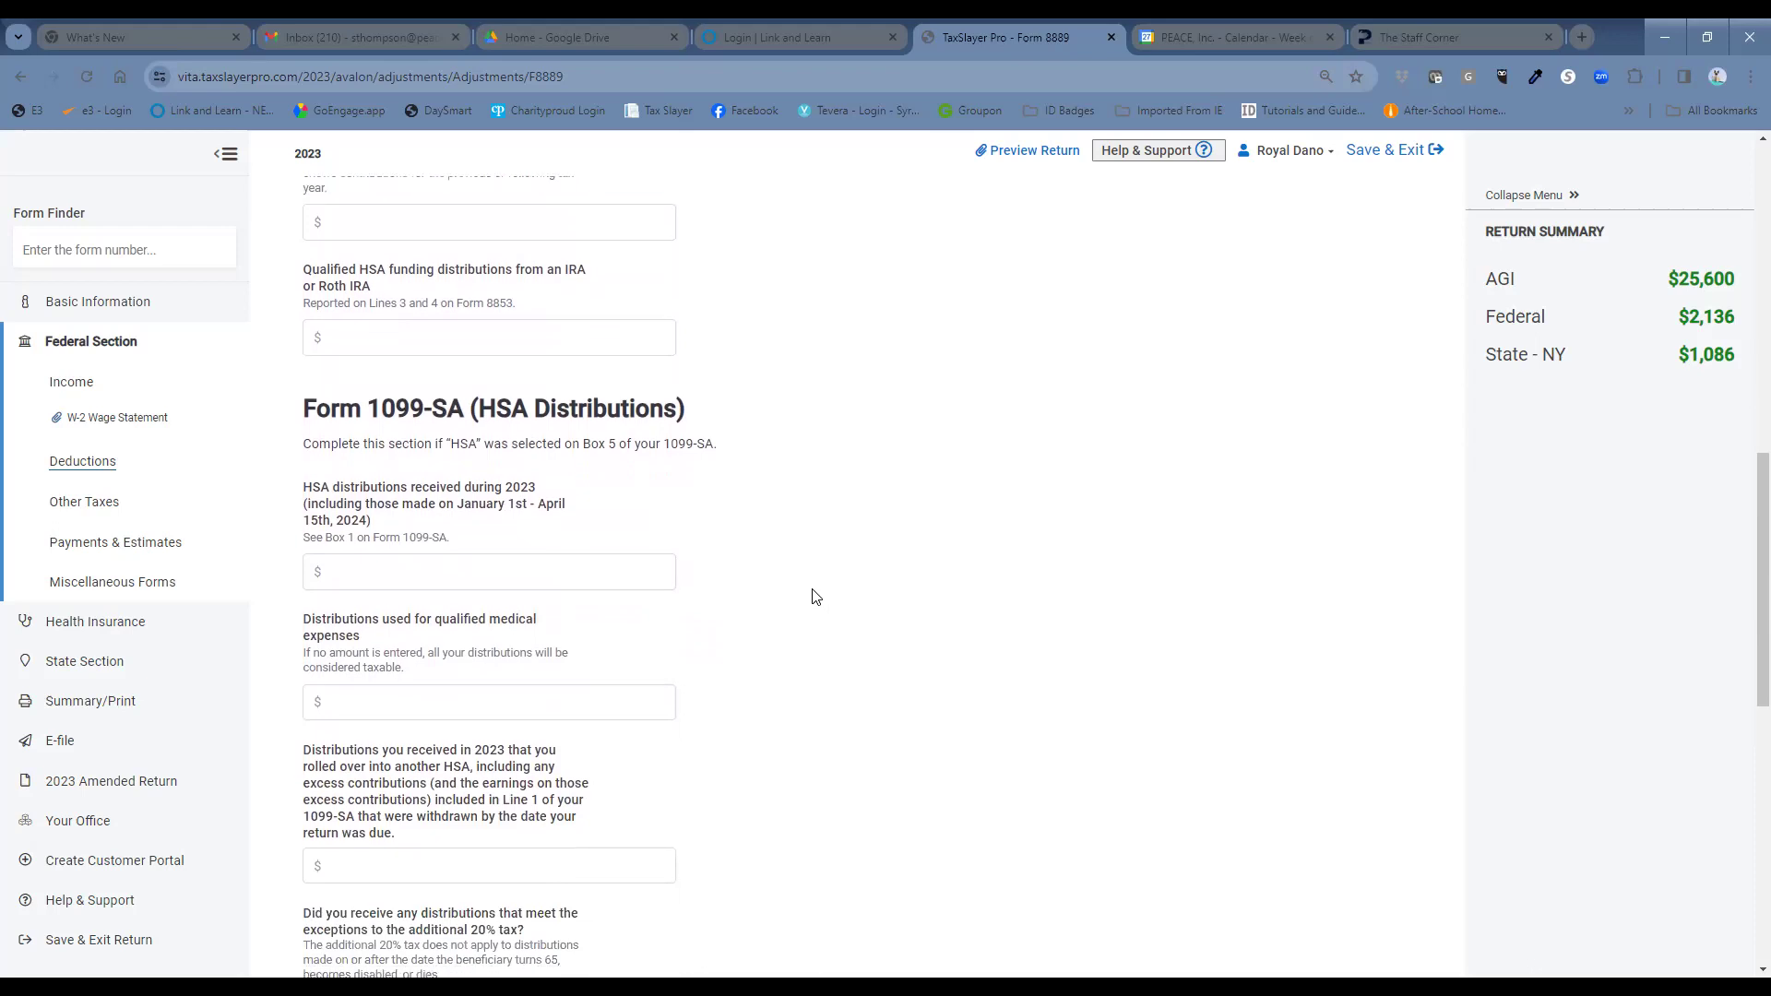
click(528, 562)
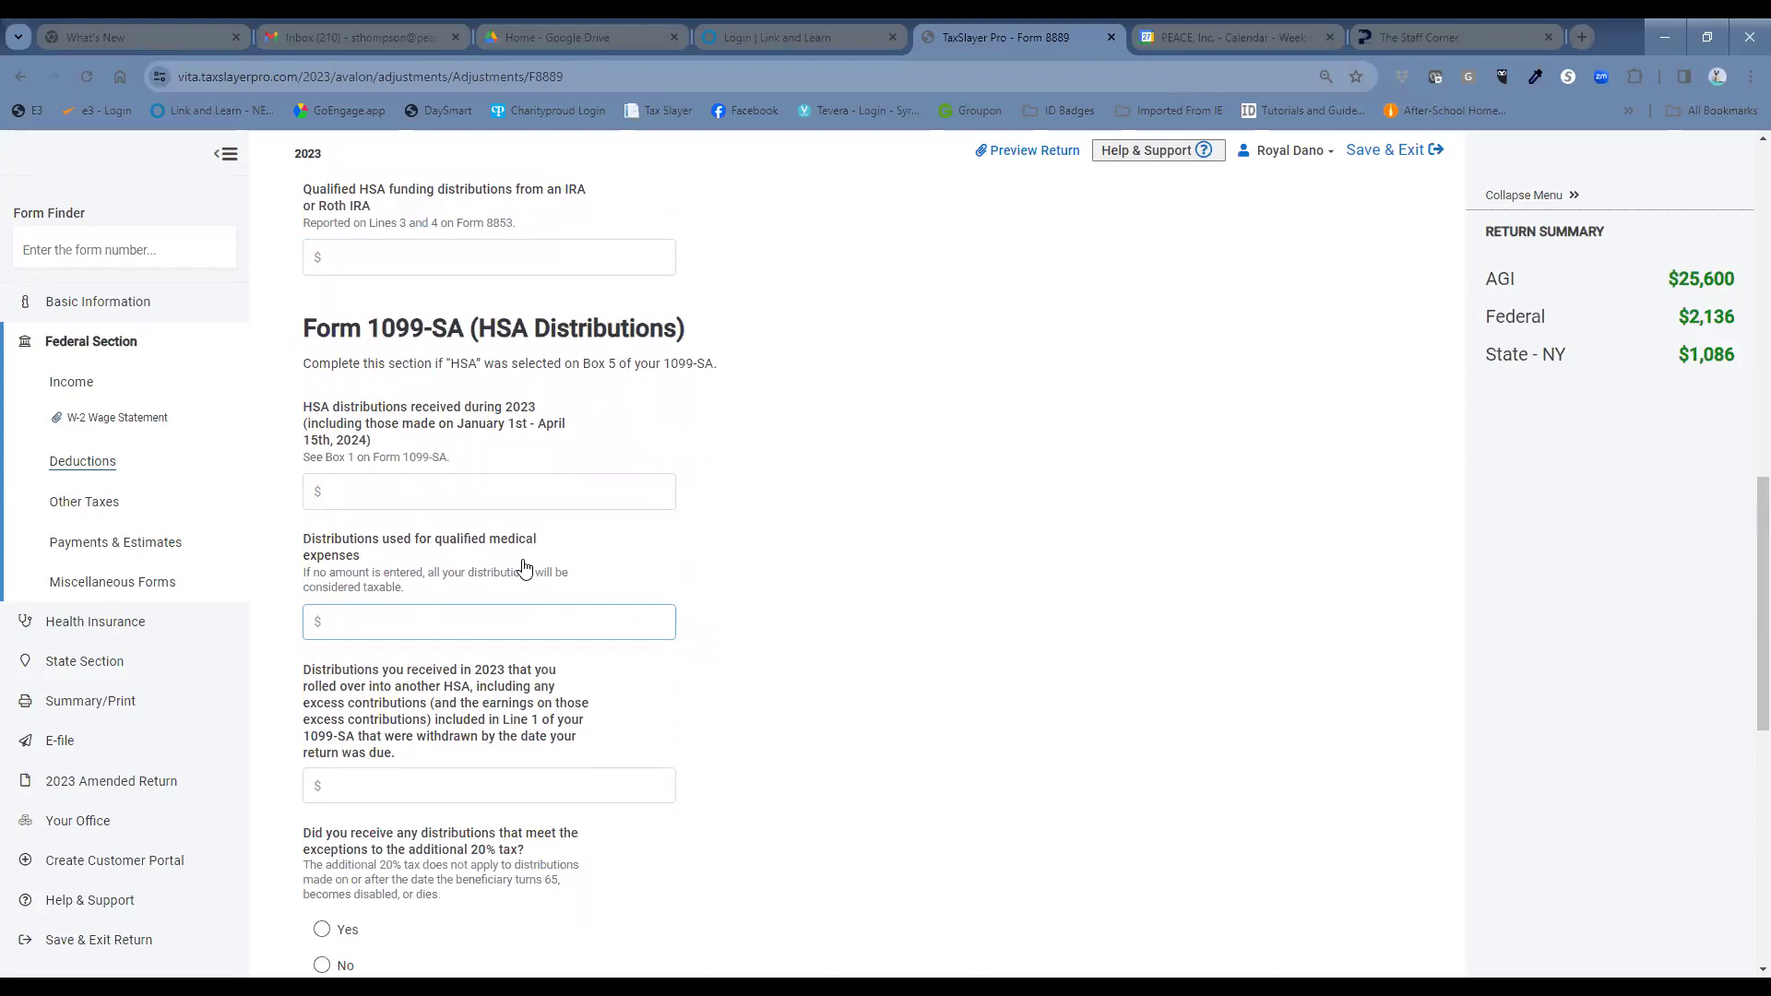
click(539, 491)
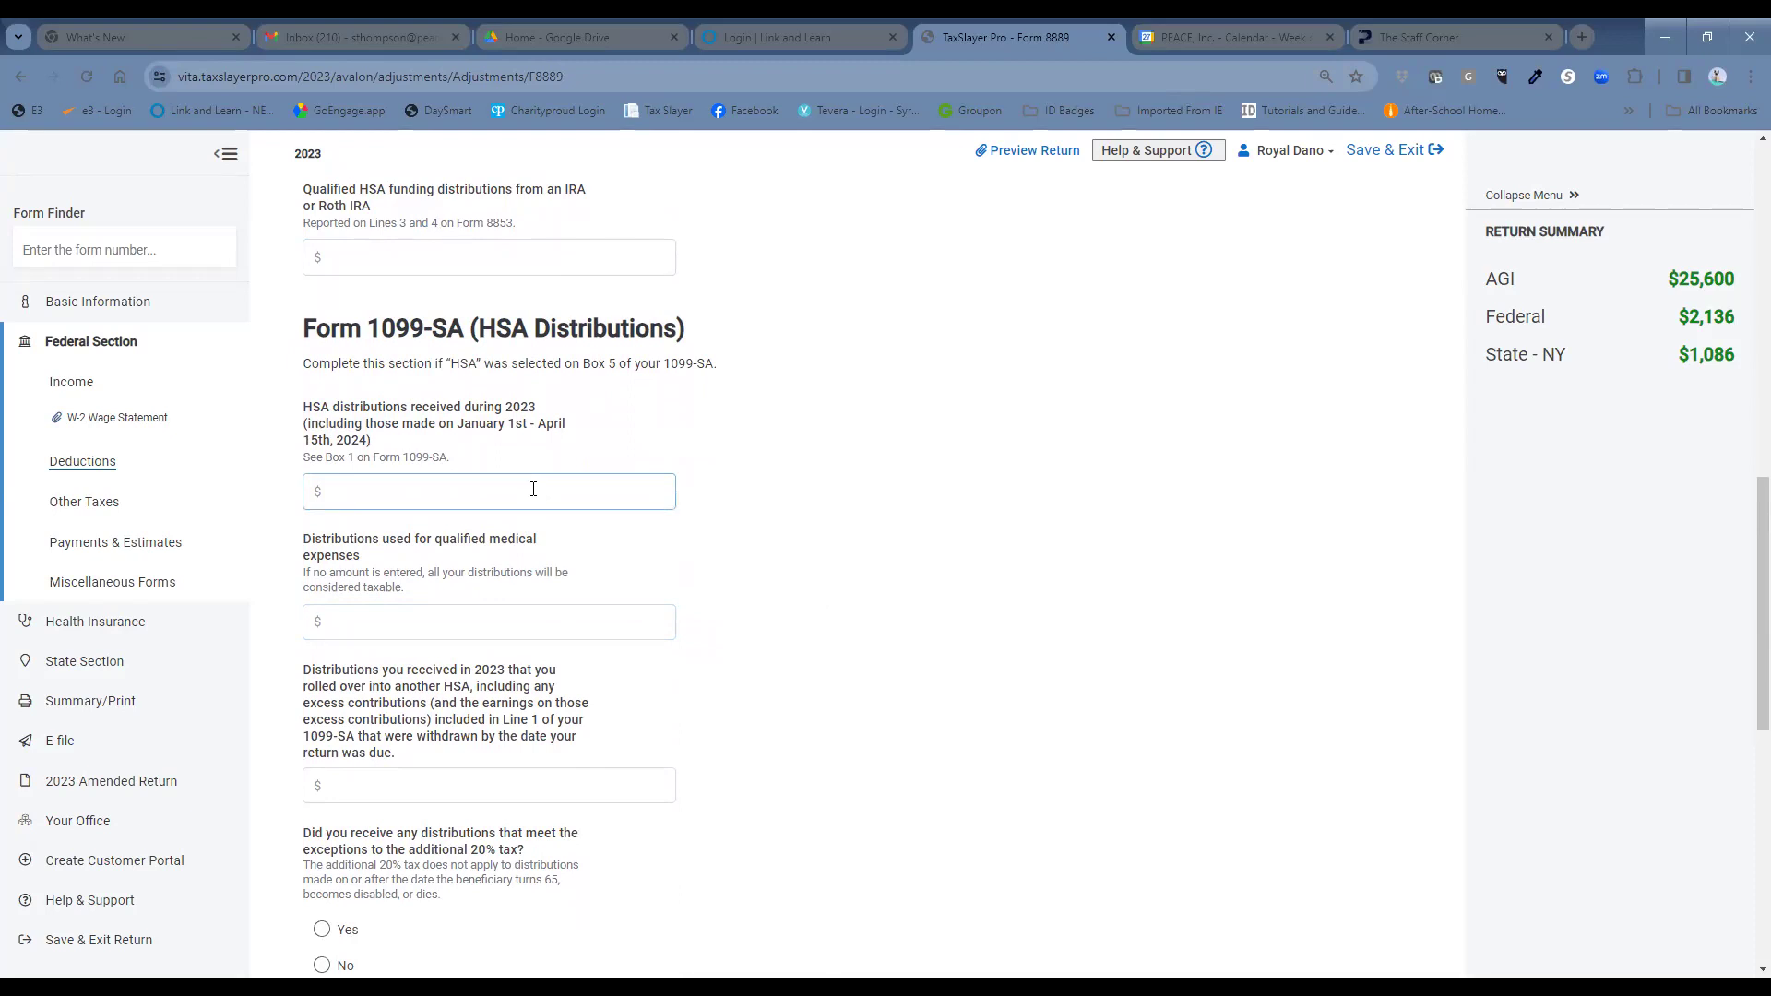
click(443, 614)
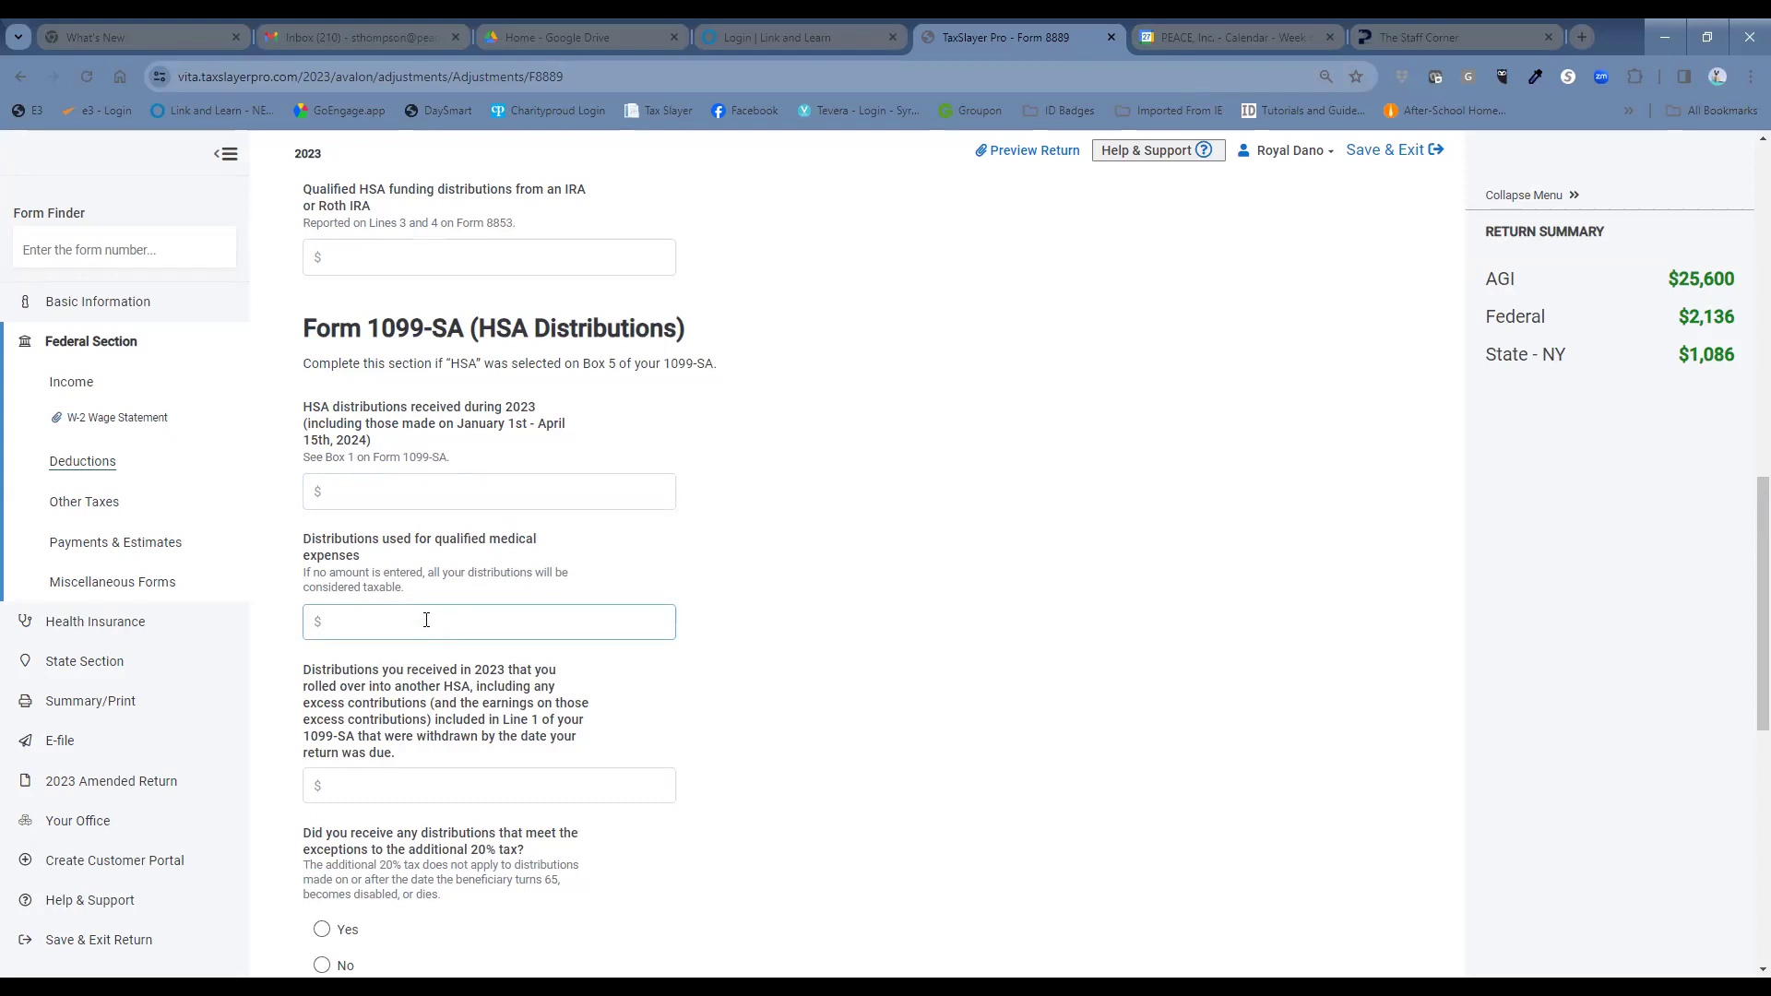
scroll(870, 585, down, 3)
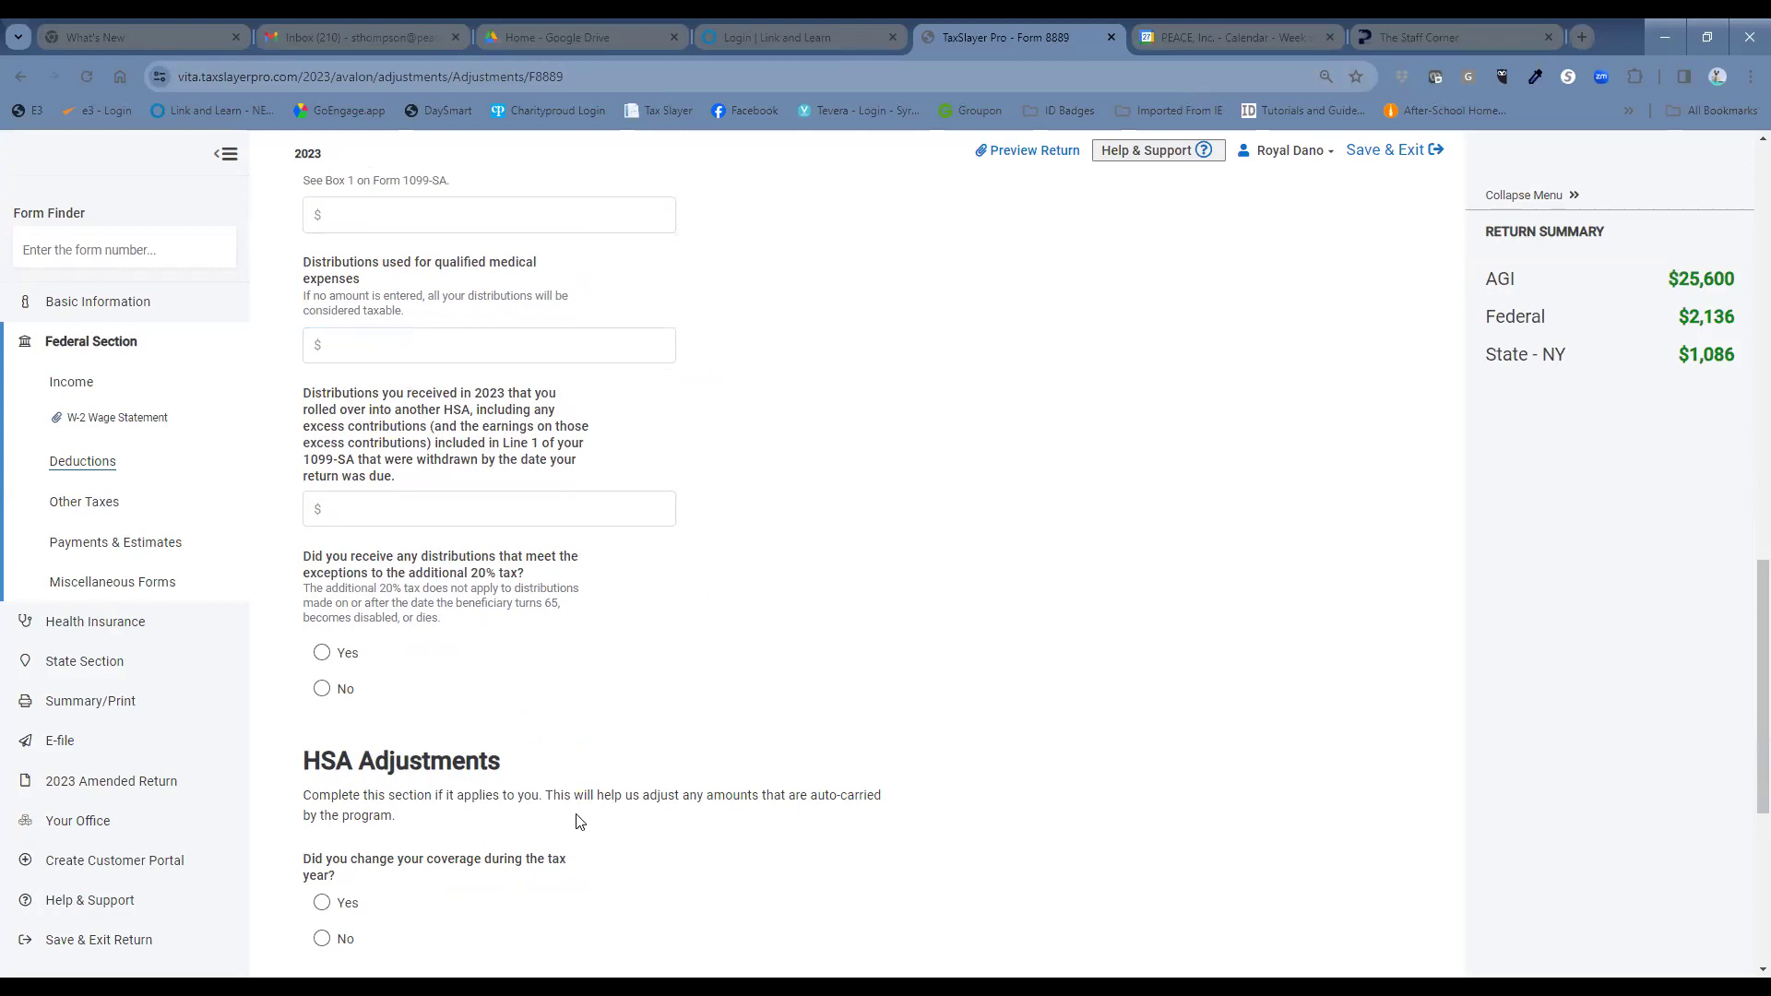
scroll(581, 816, down, 1)
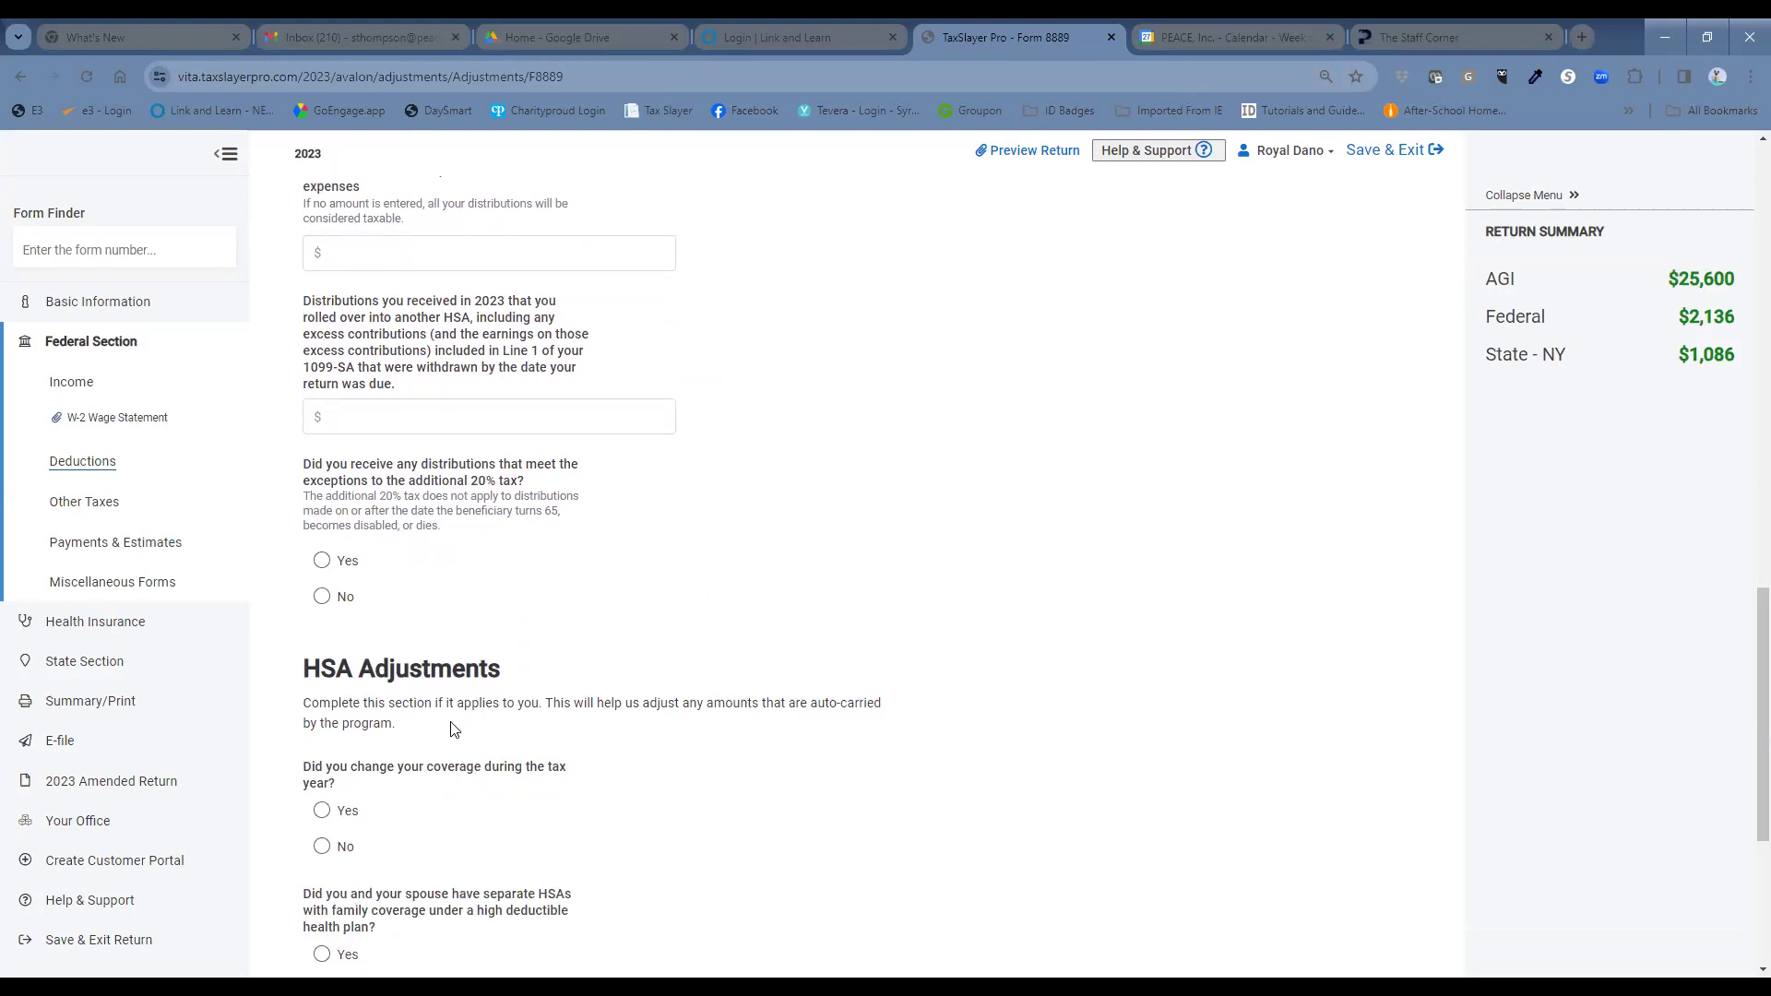
scroll(470, 734, down, 1)
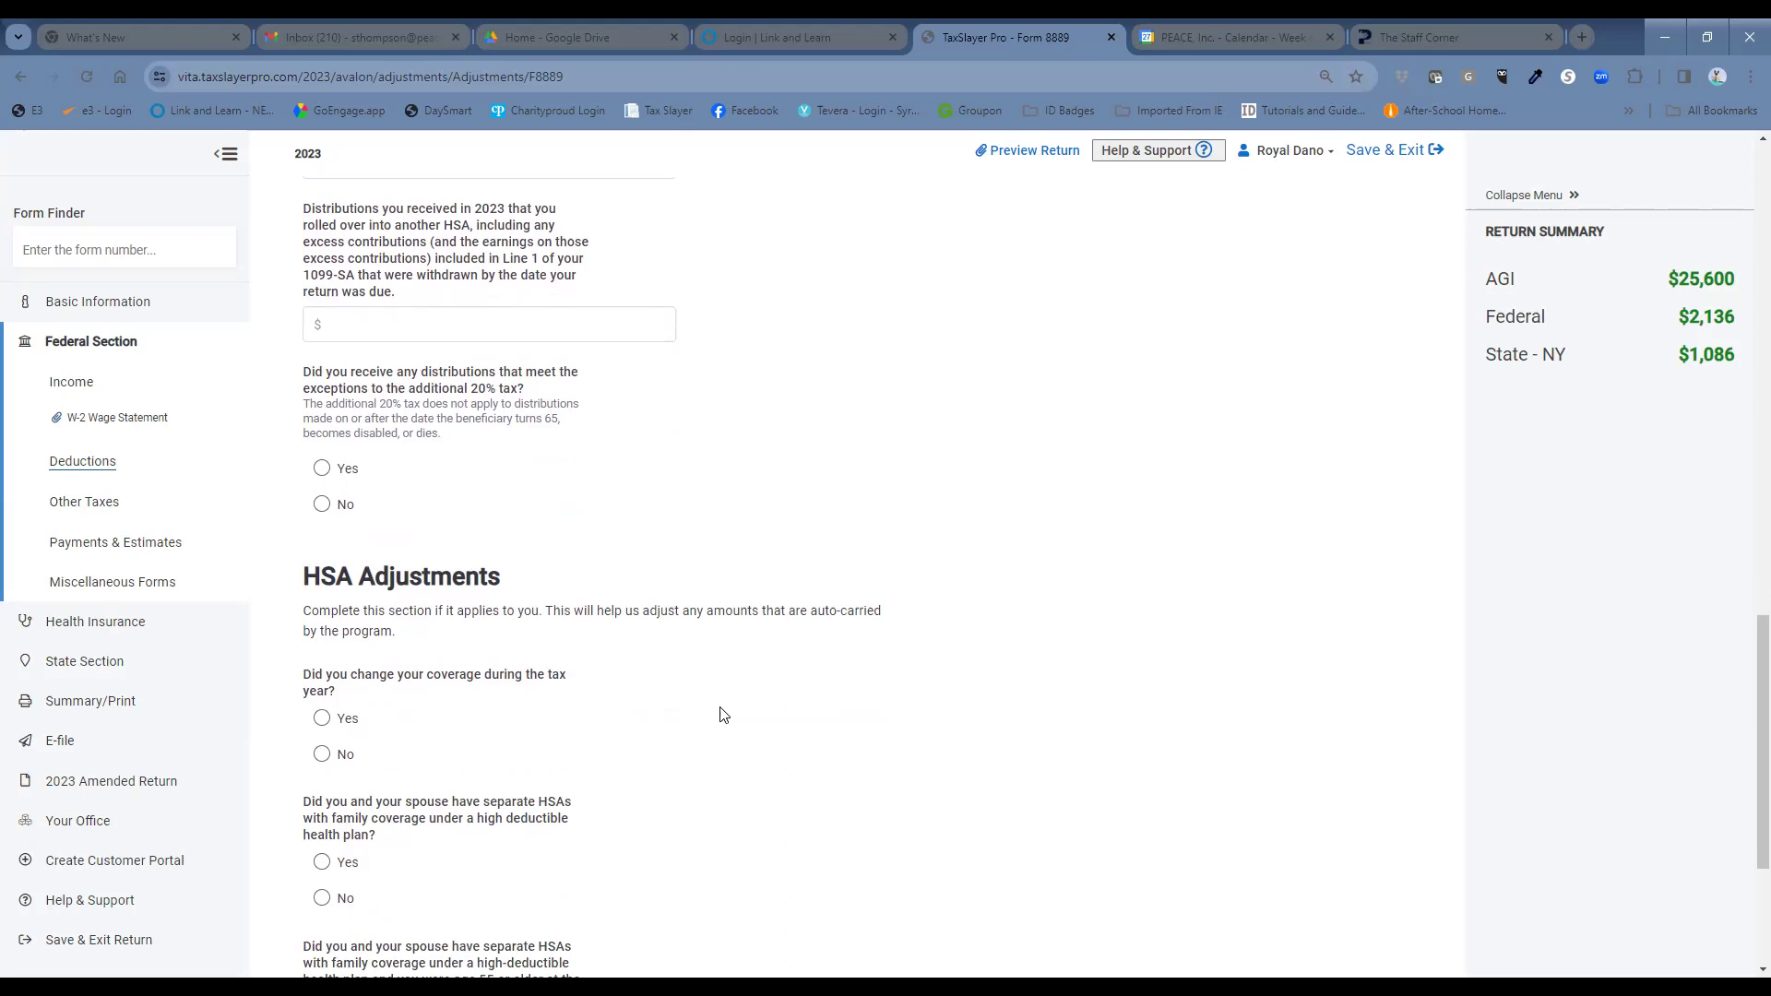
scroll(738, 717, down, 1)
scroll(765, 722, down, 1)
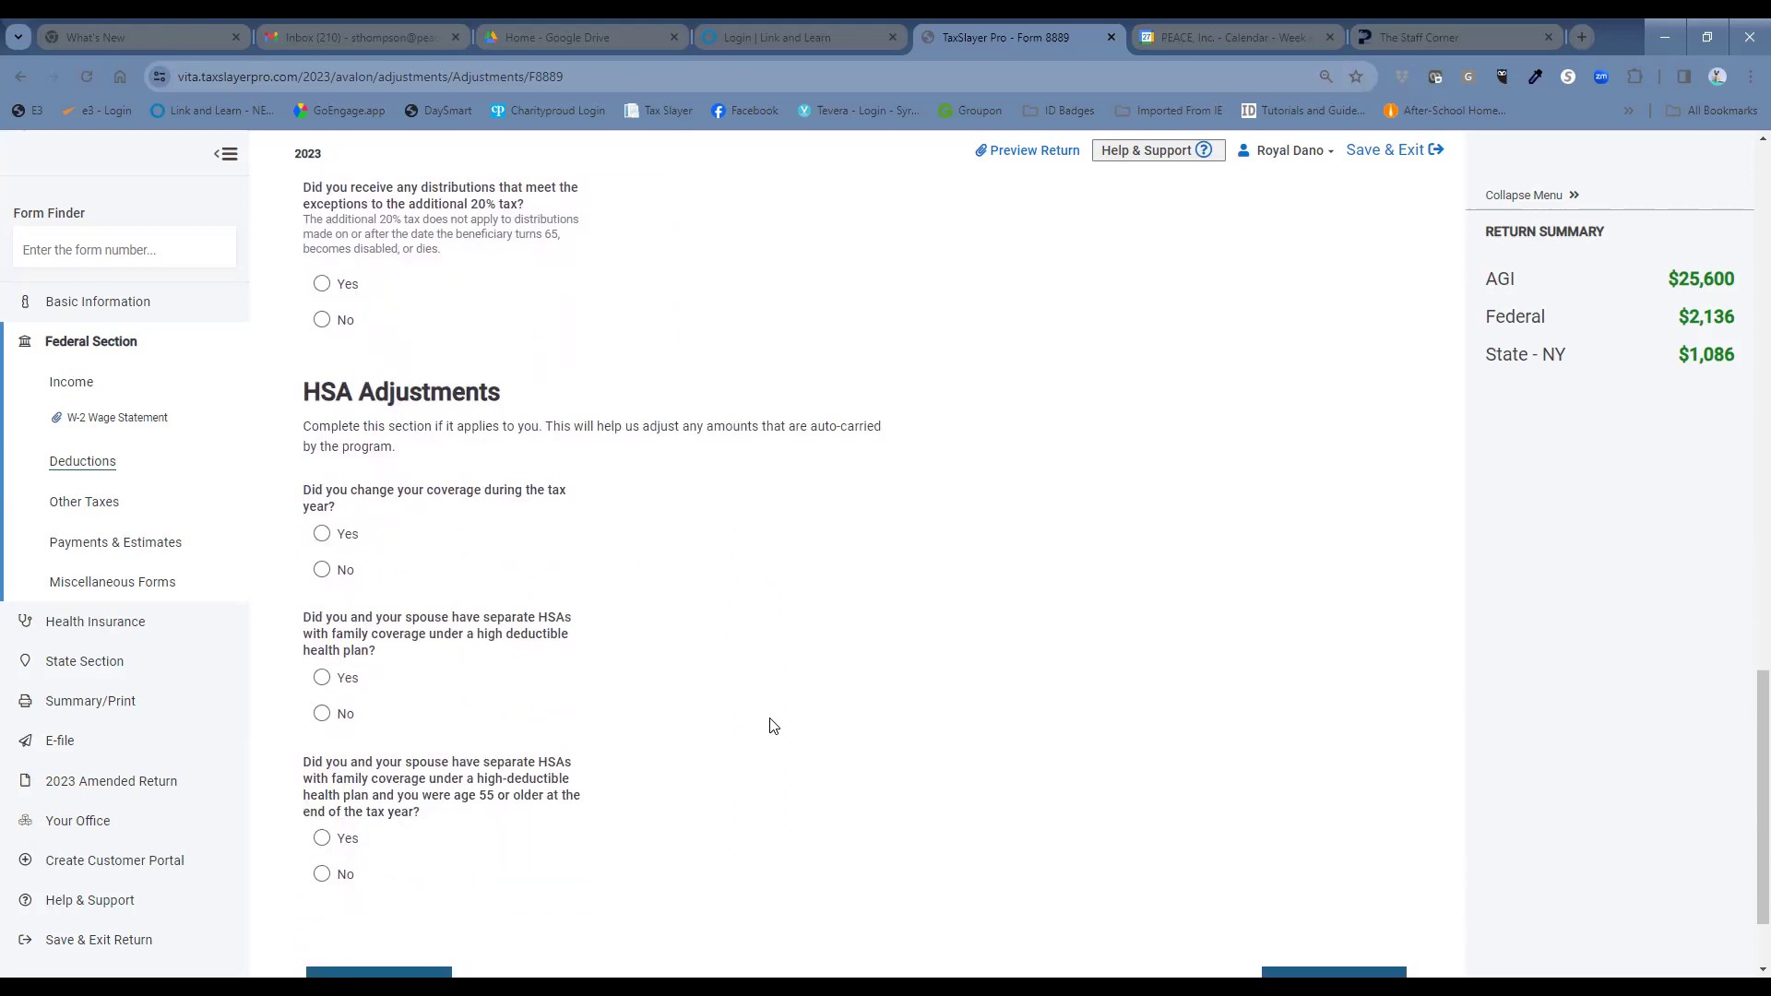
scroll(771, 725, down, 1)
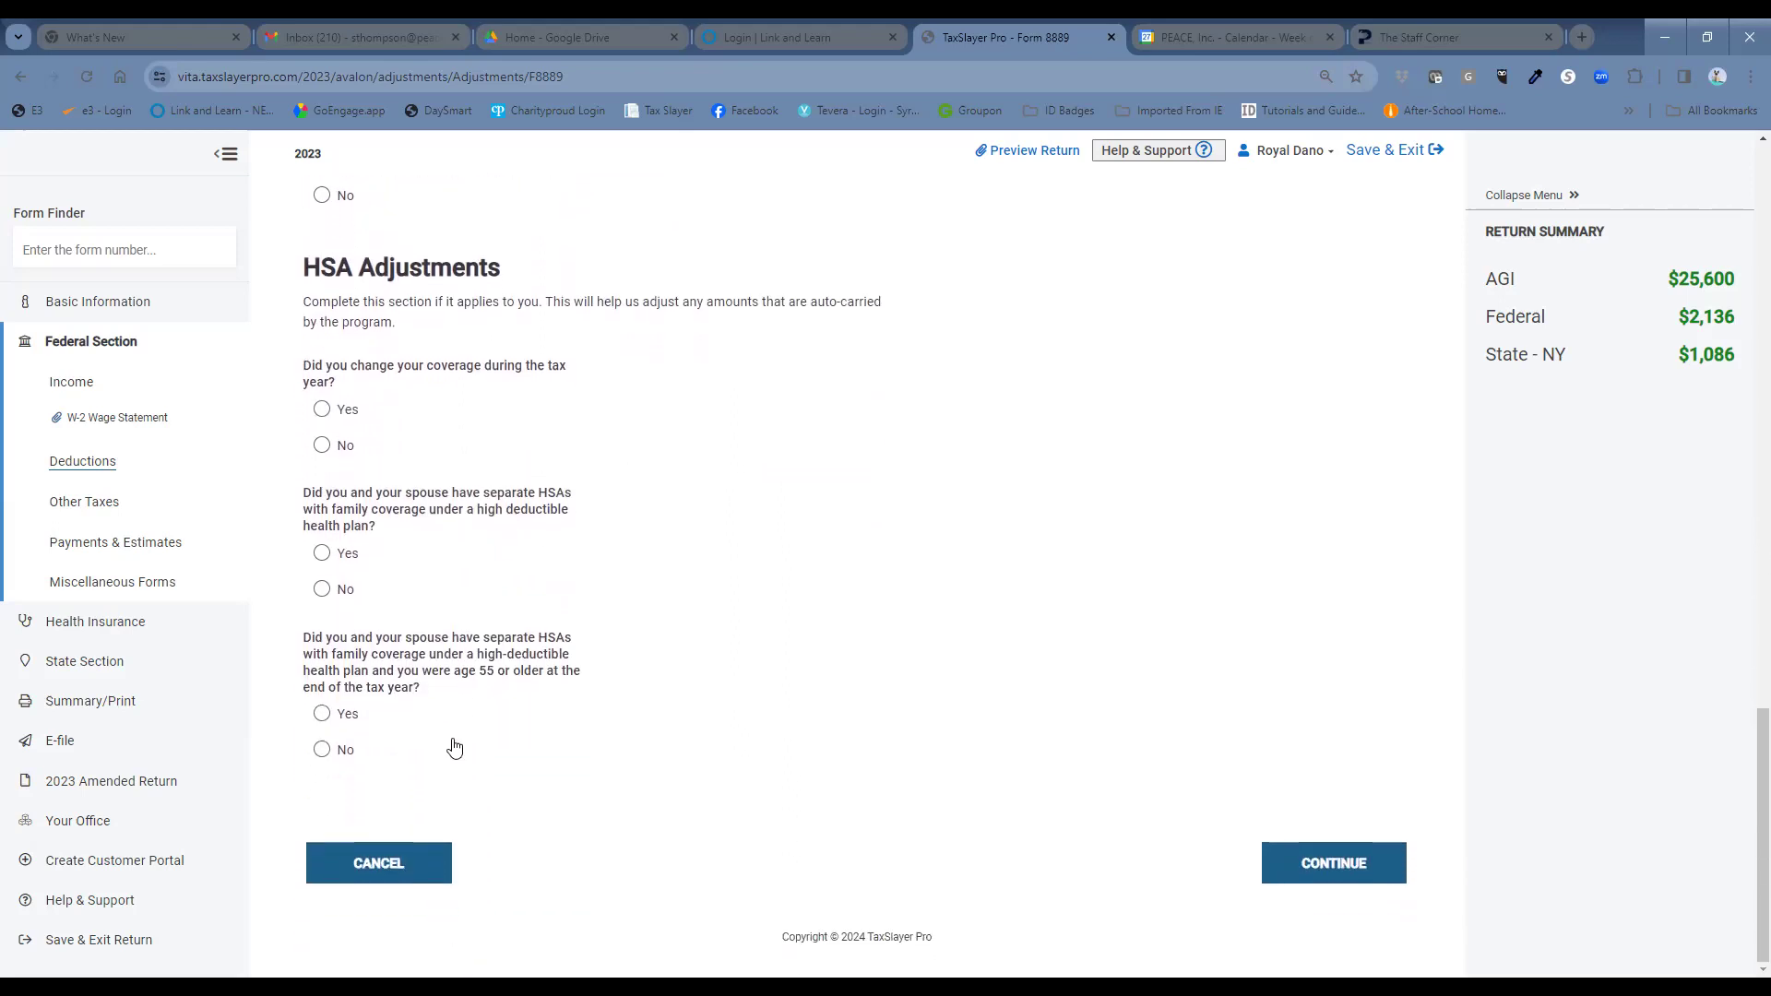
click(1323, 871)
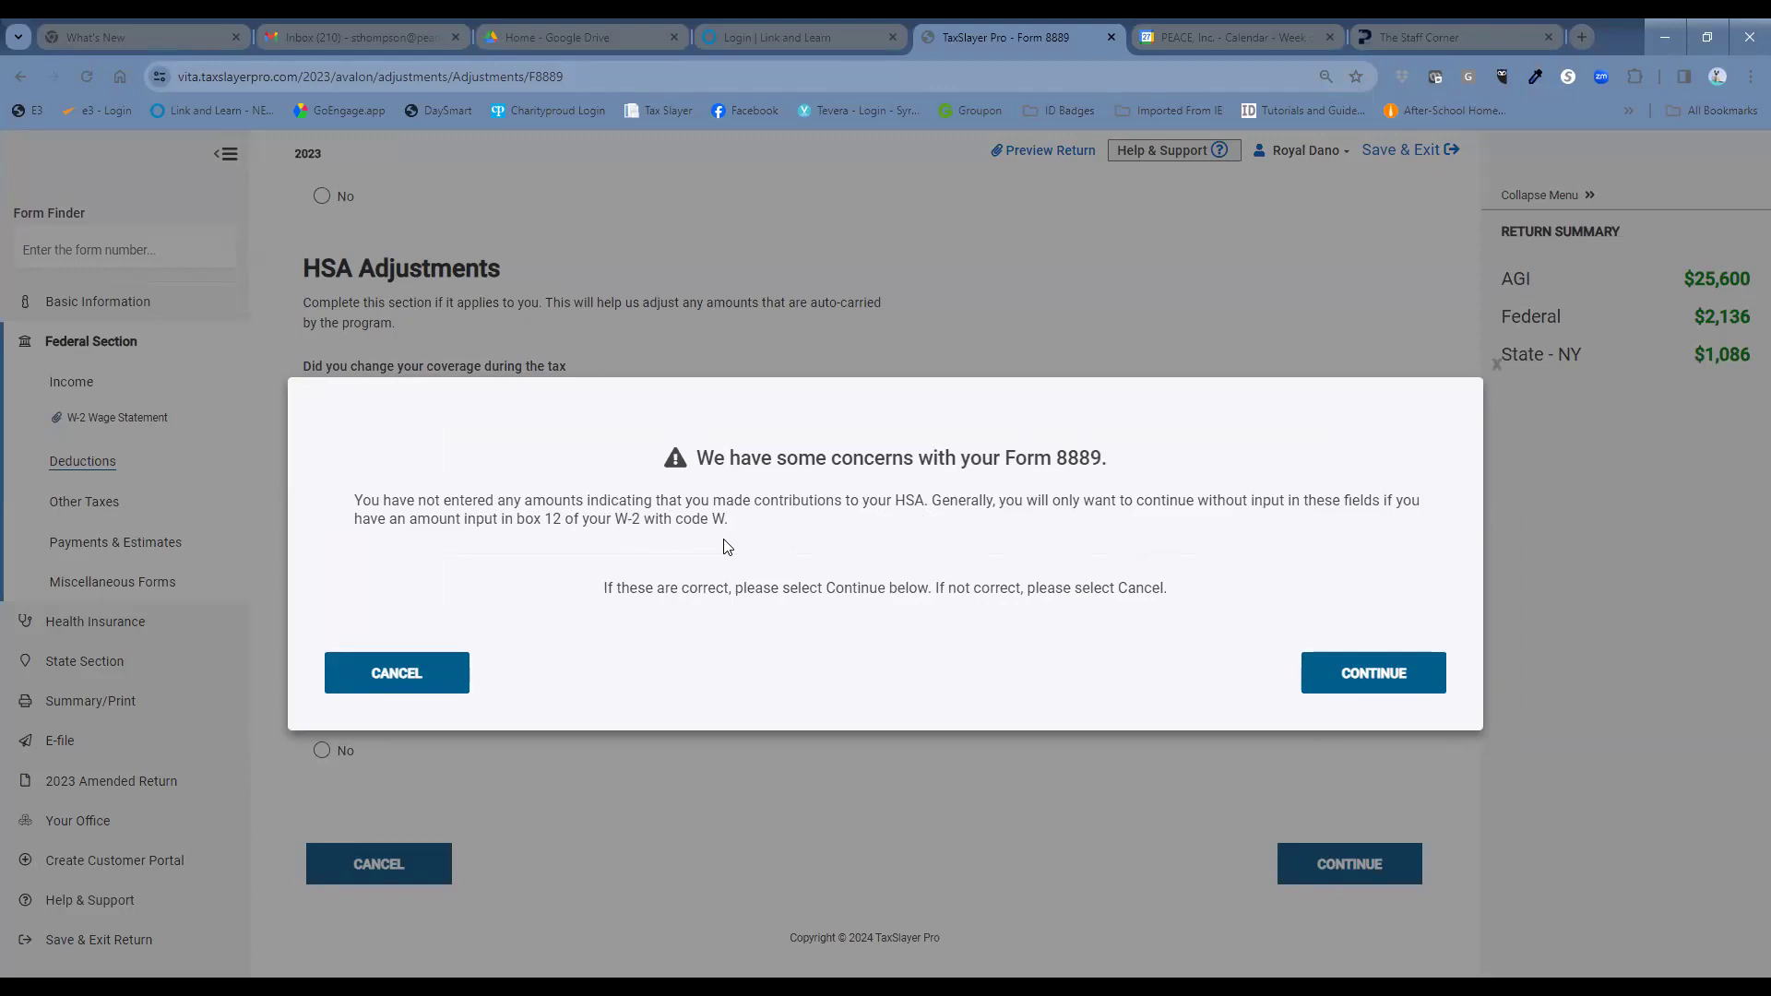
Accept the Form 8889 no-contributions warning and leave the HSA summary for Adjustments.
click(1363, 670)
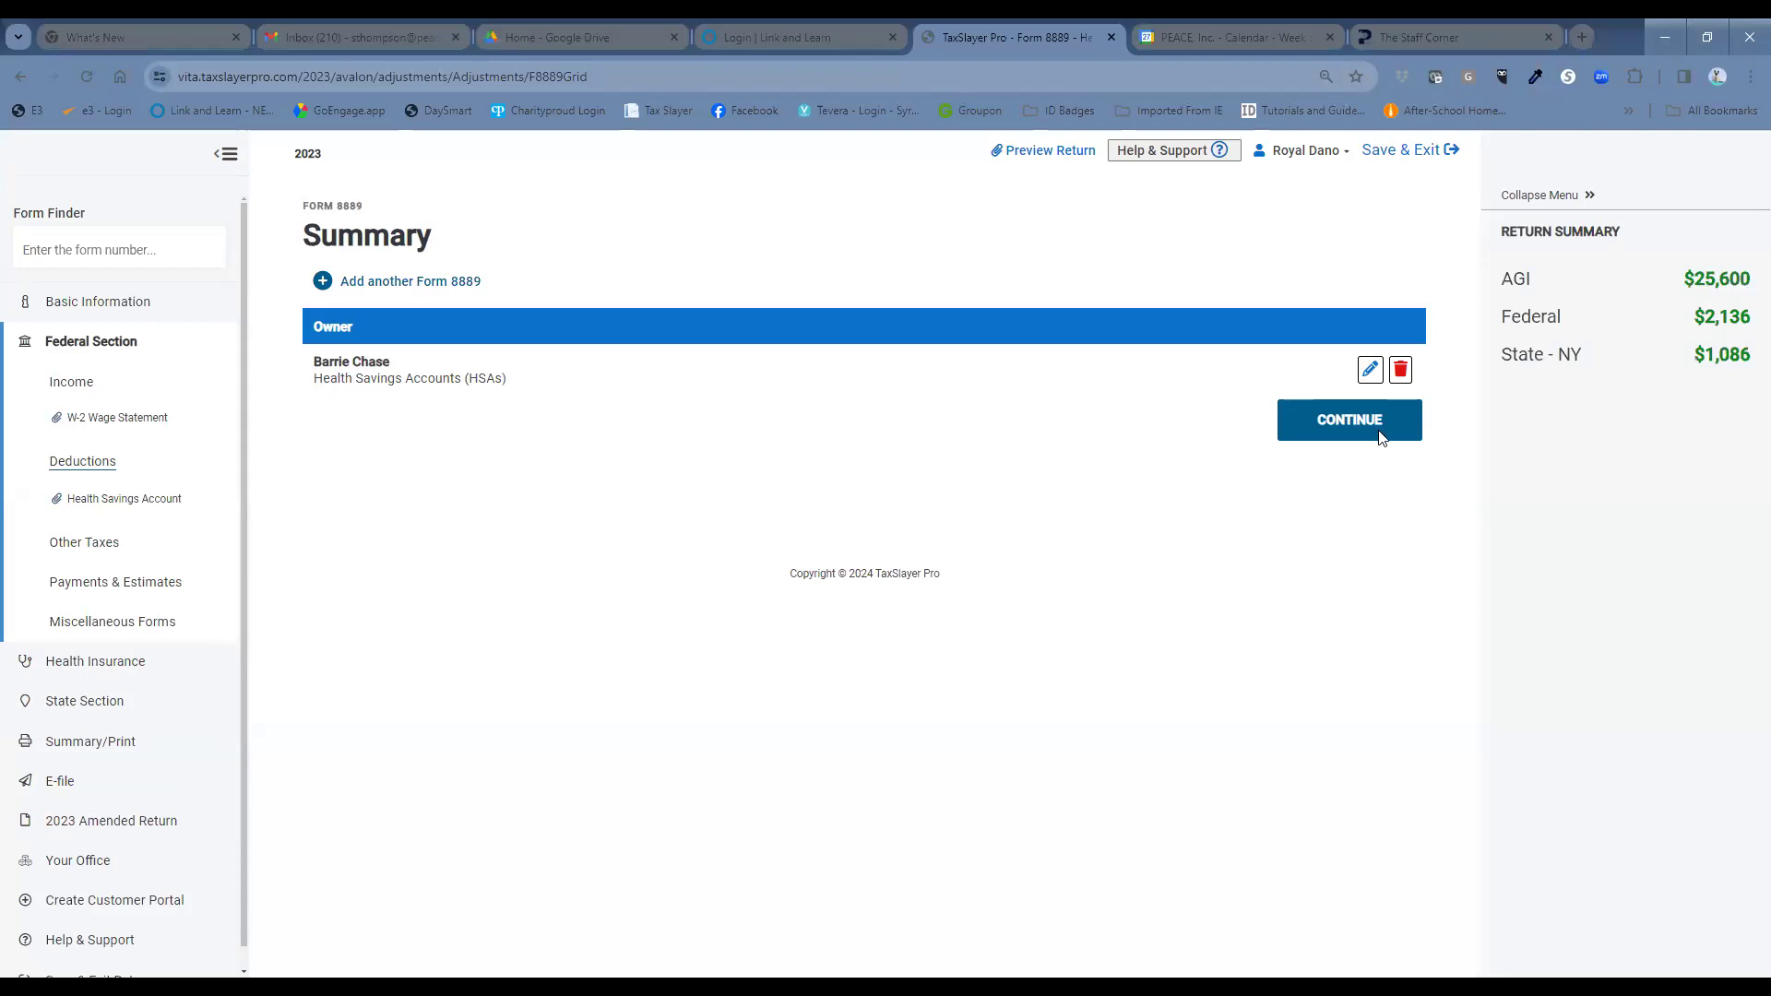
click(1315, 420)
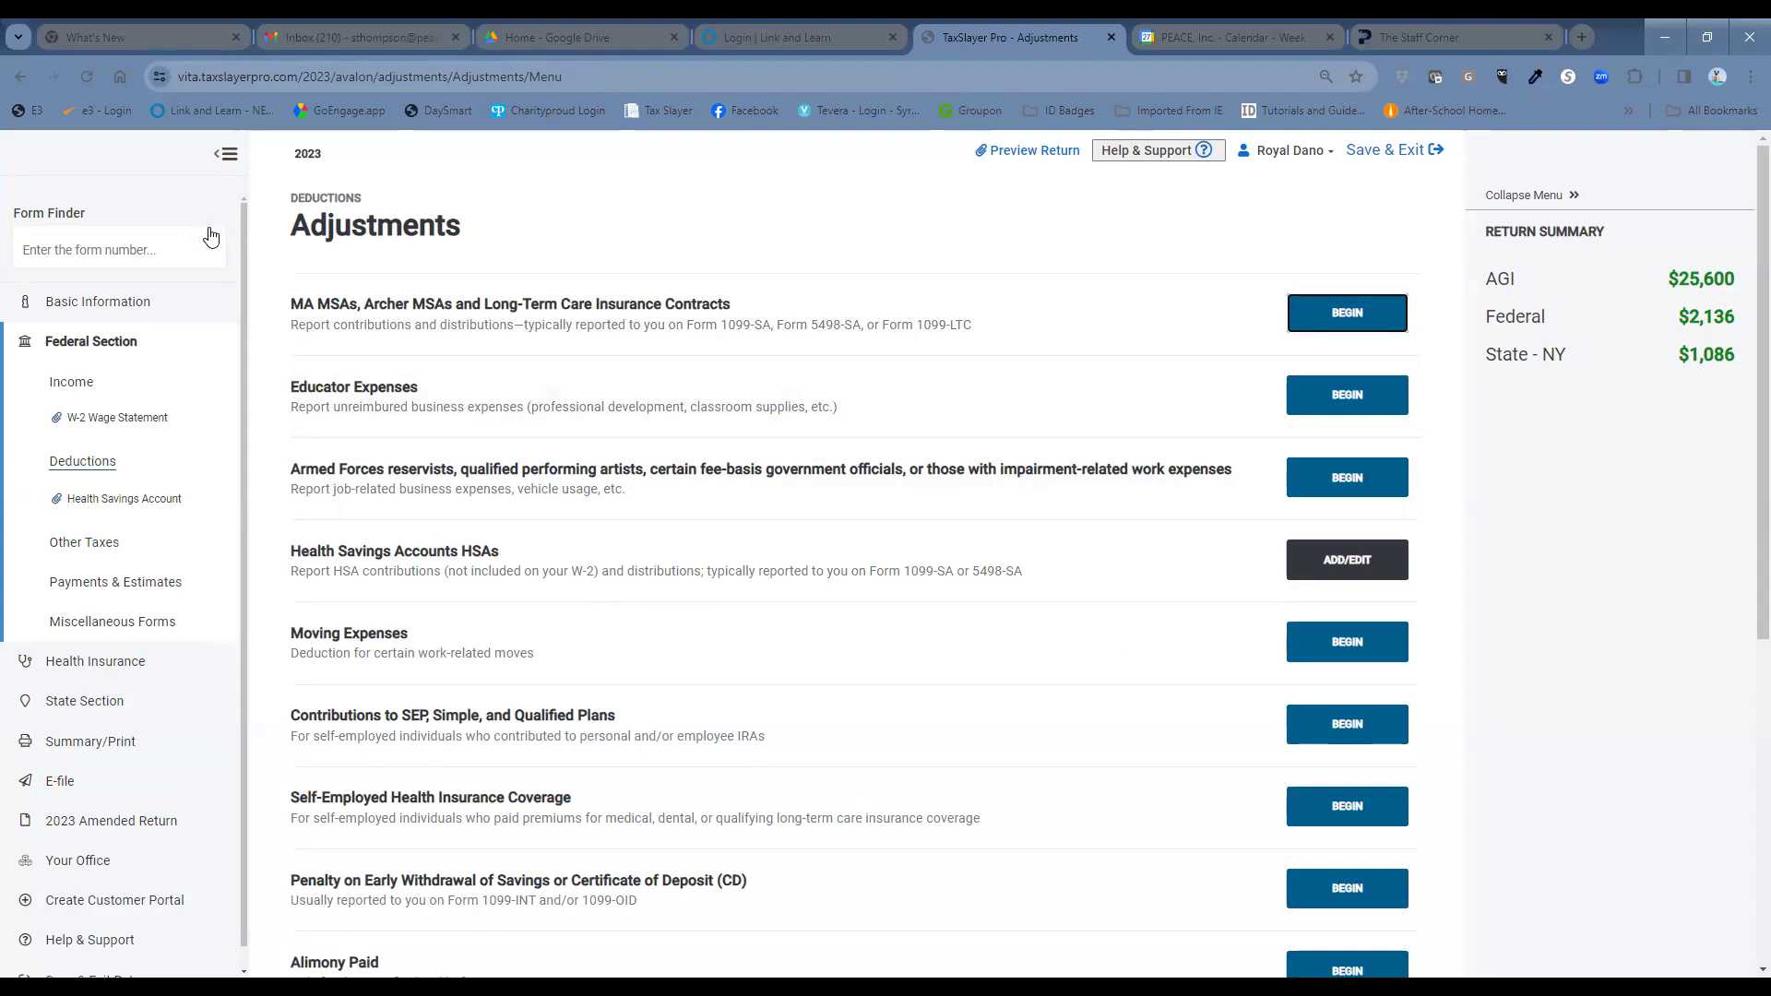
Open a new Form 1099-NEC with the spouse as recipient.
click(185, 252)
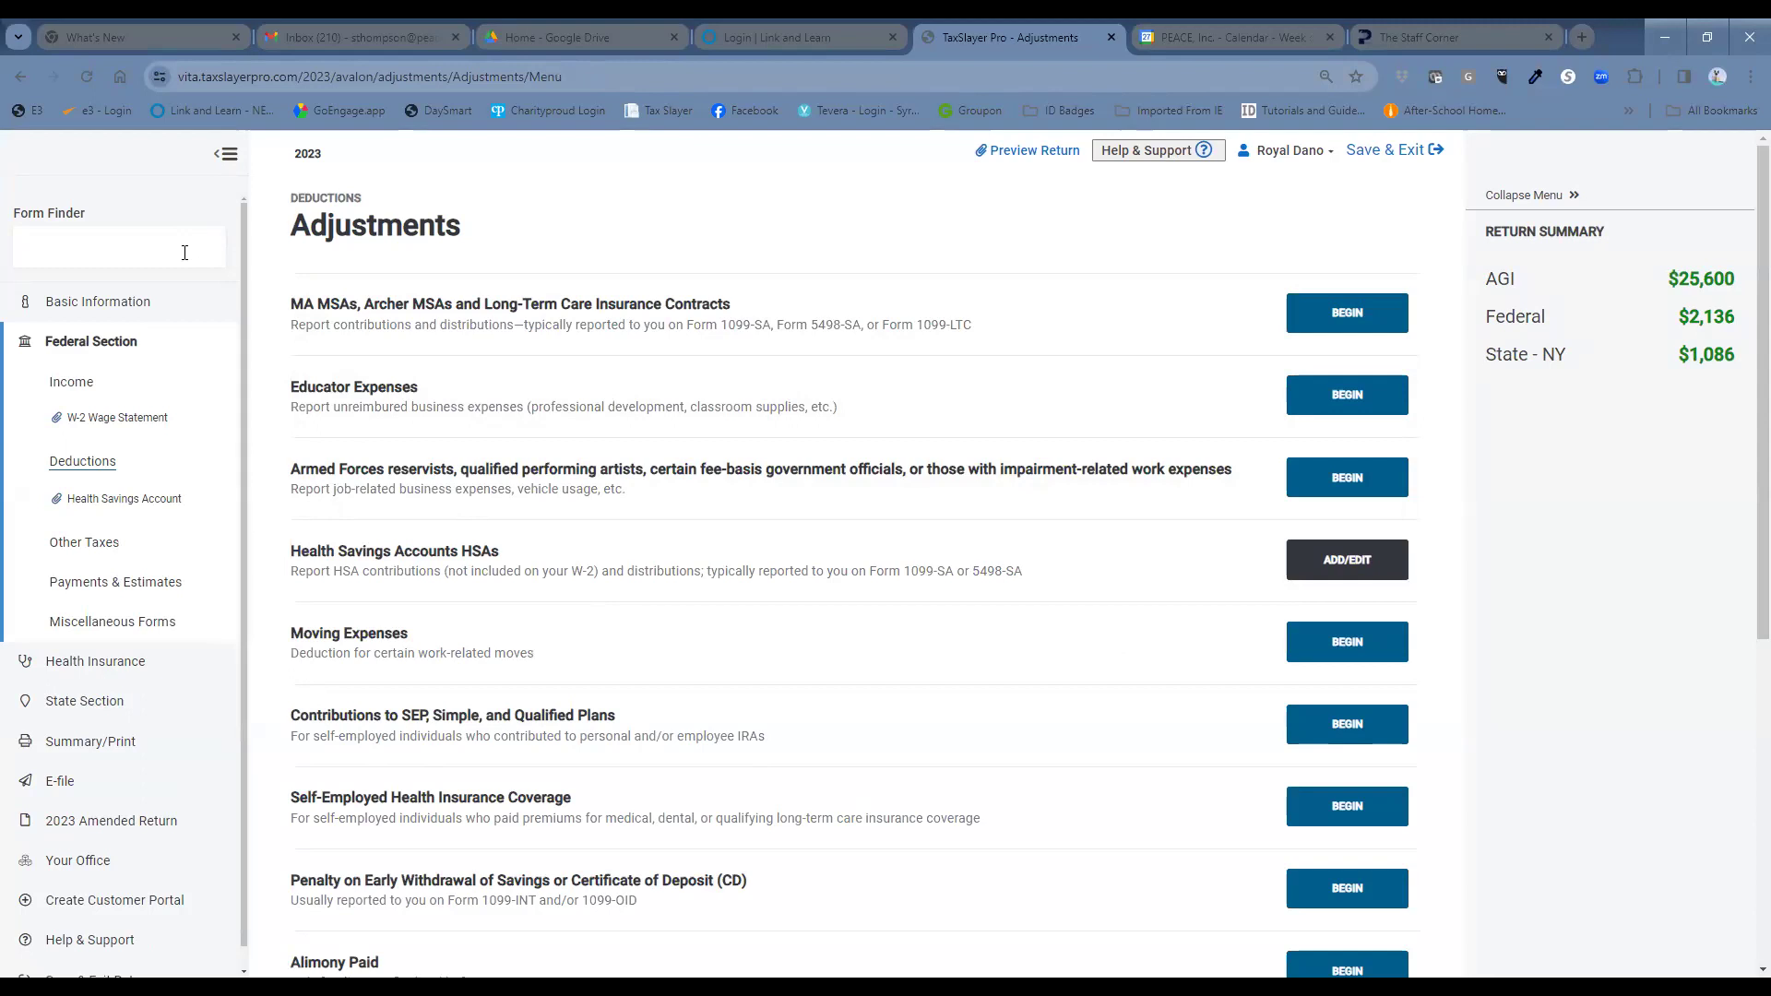
text(1099-NEC)
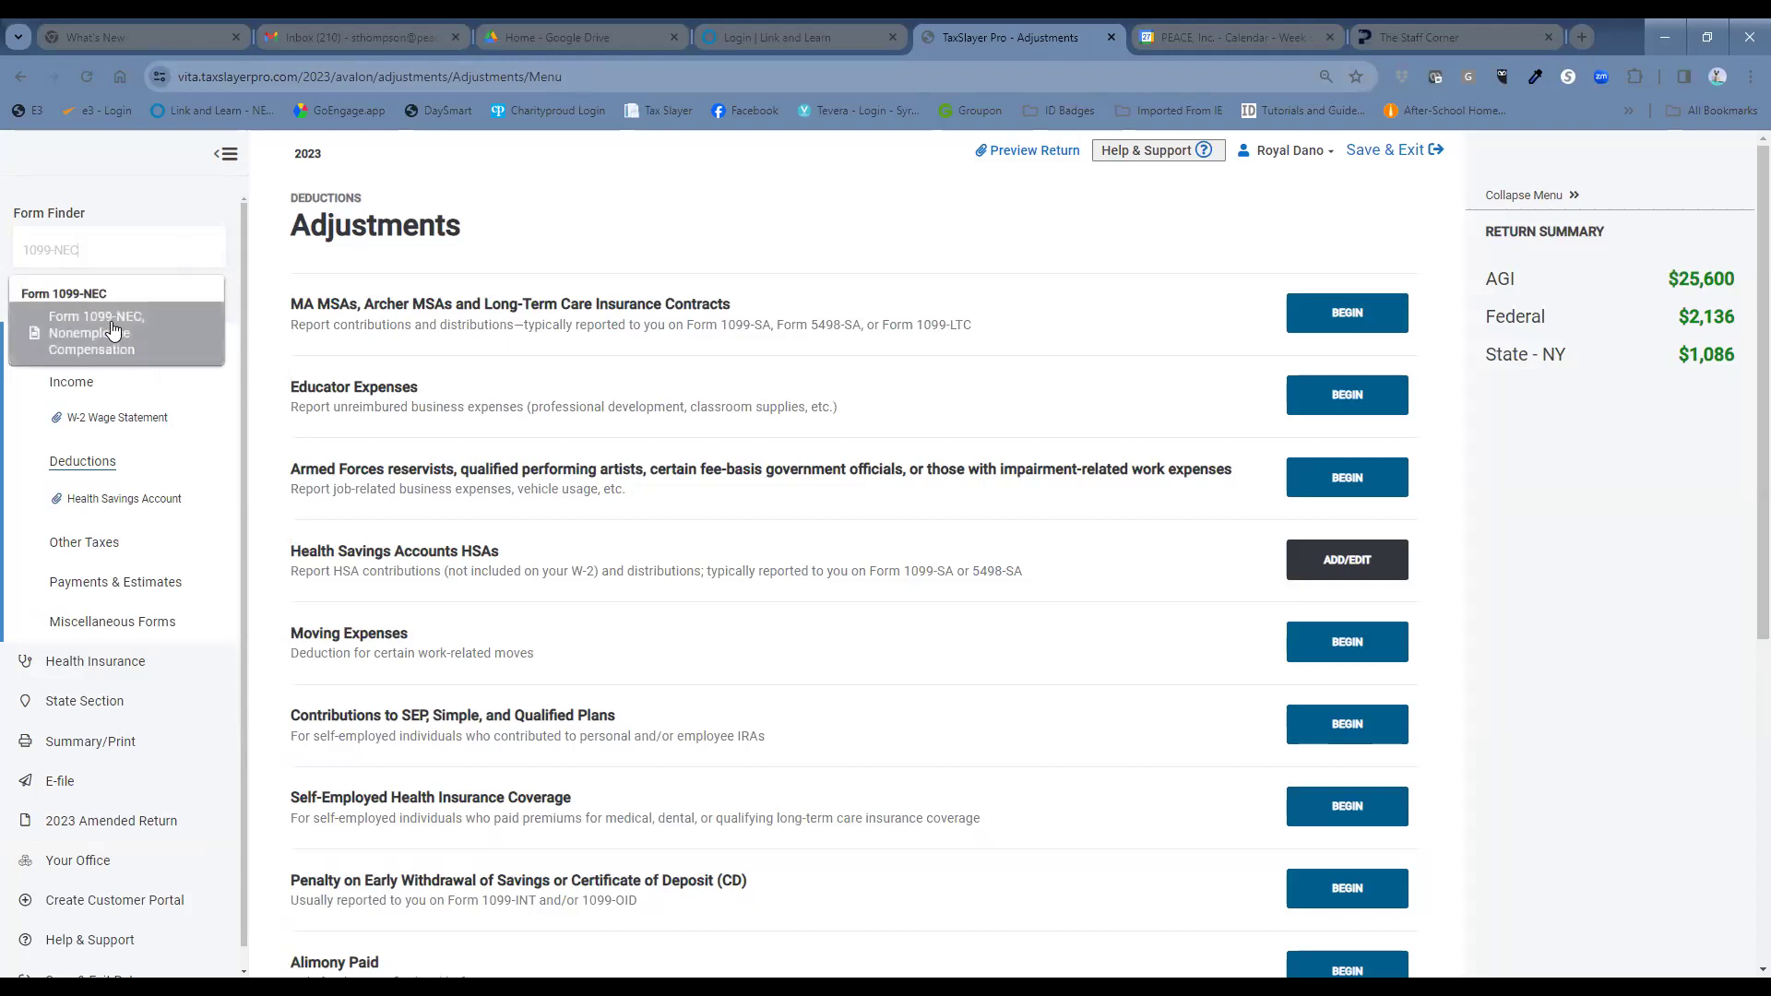
click(112, 330)
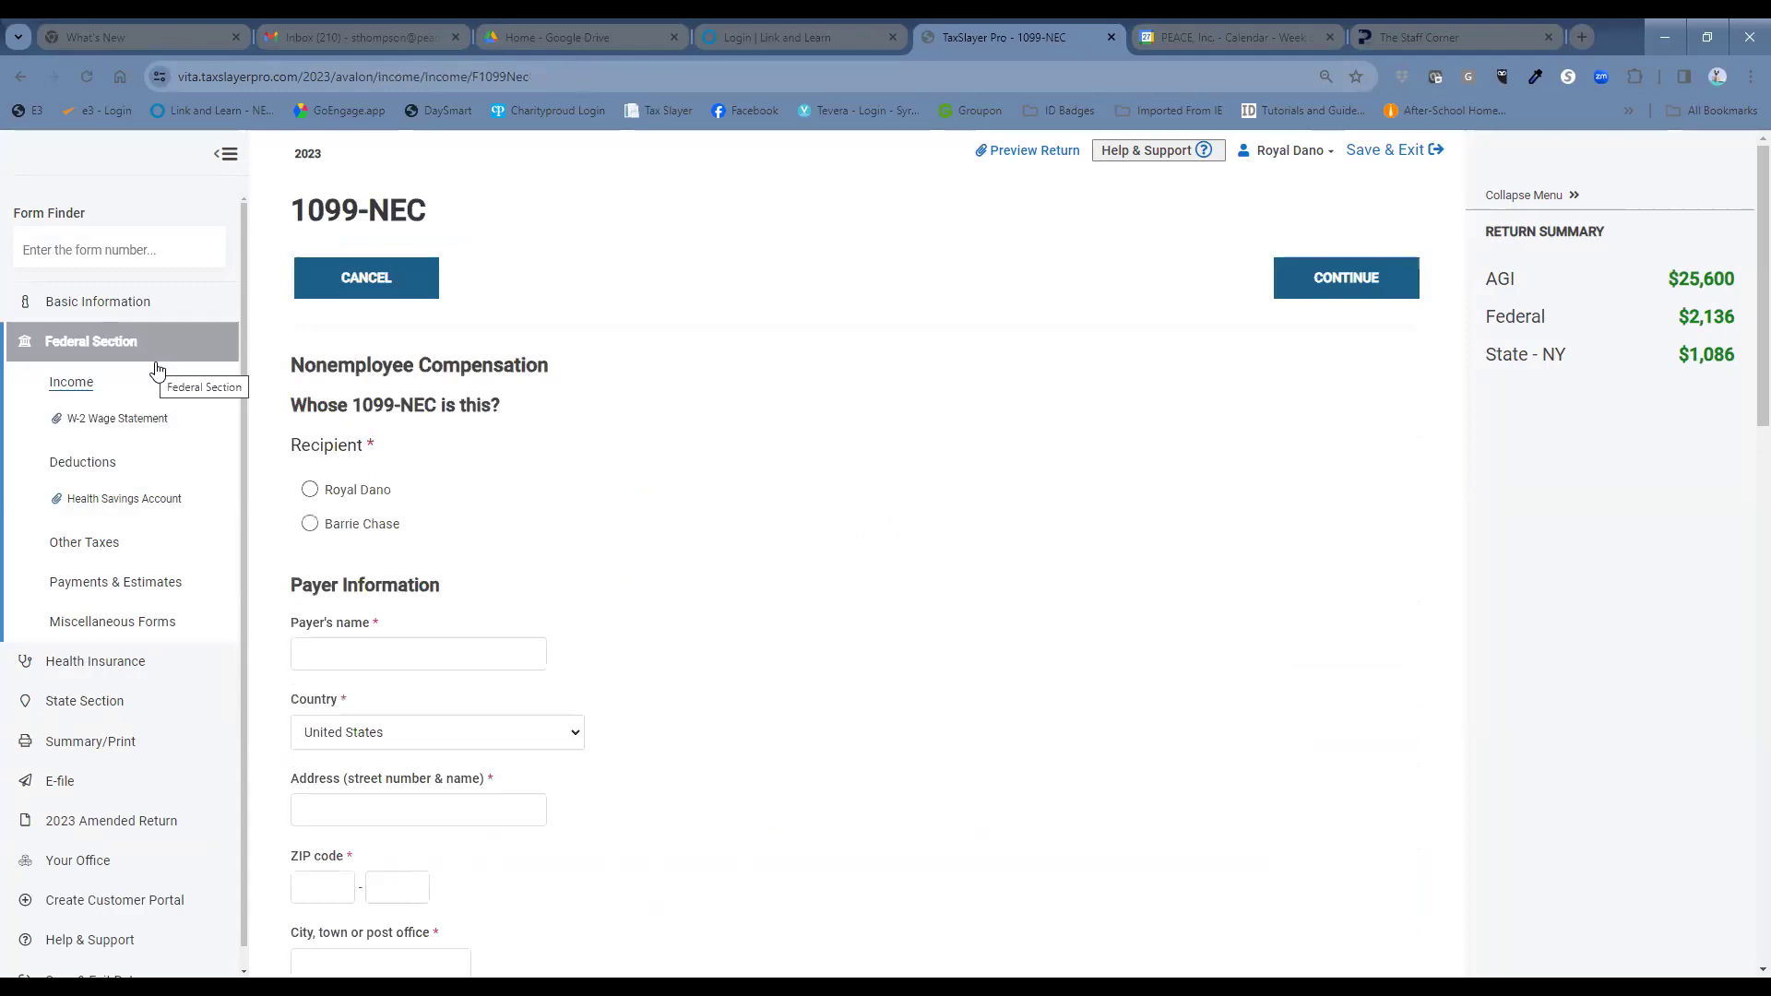
click(309, 526)
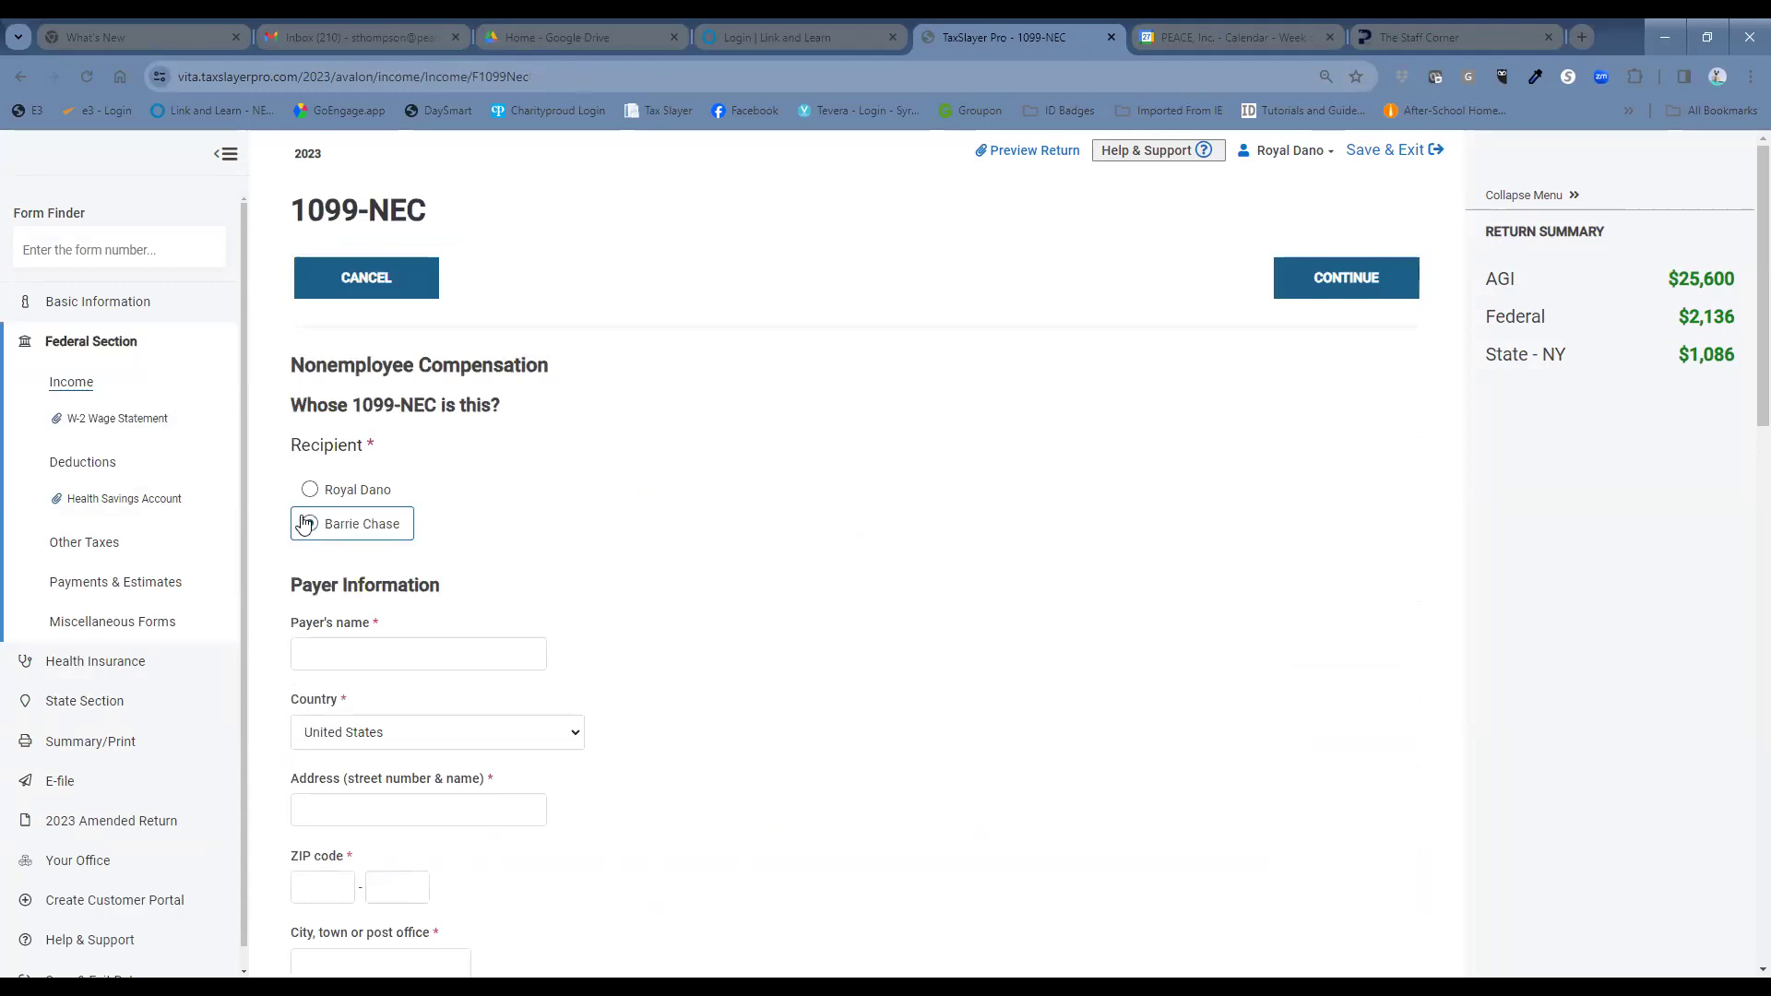
Enter payer American Limousine with its street address, ZIP code and TIN.
click(526, 655)
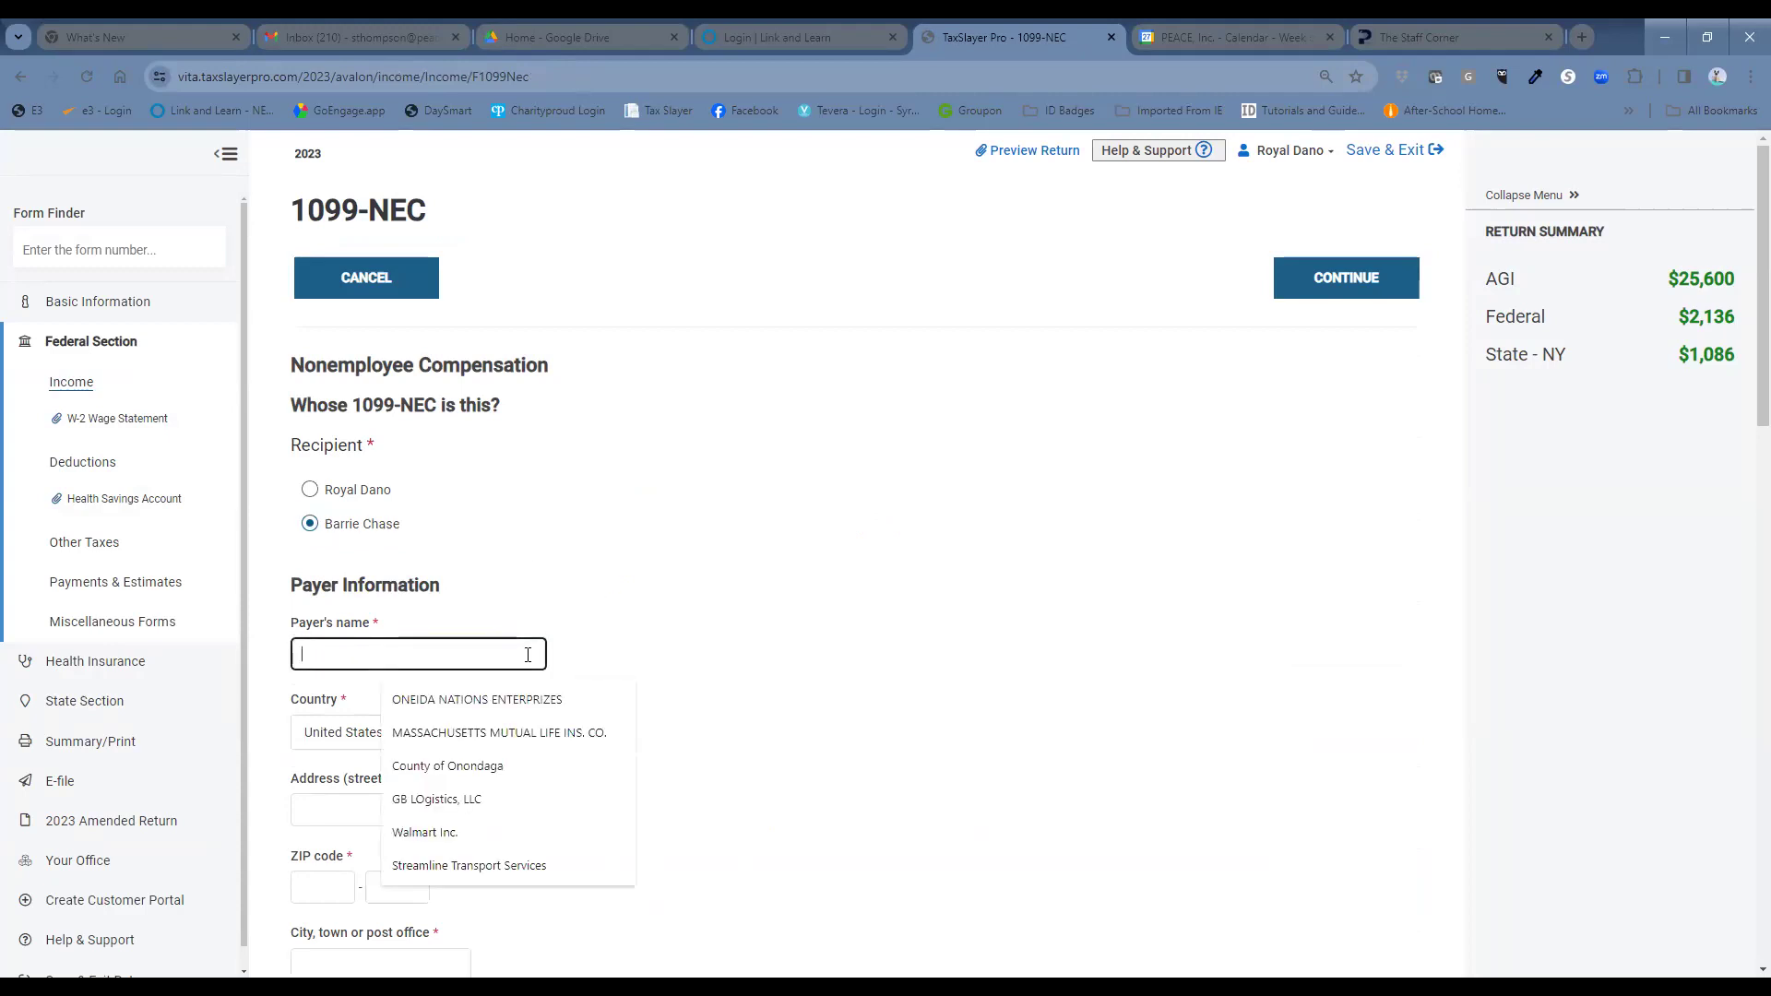
text(American Limo)
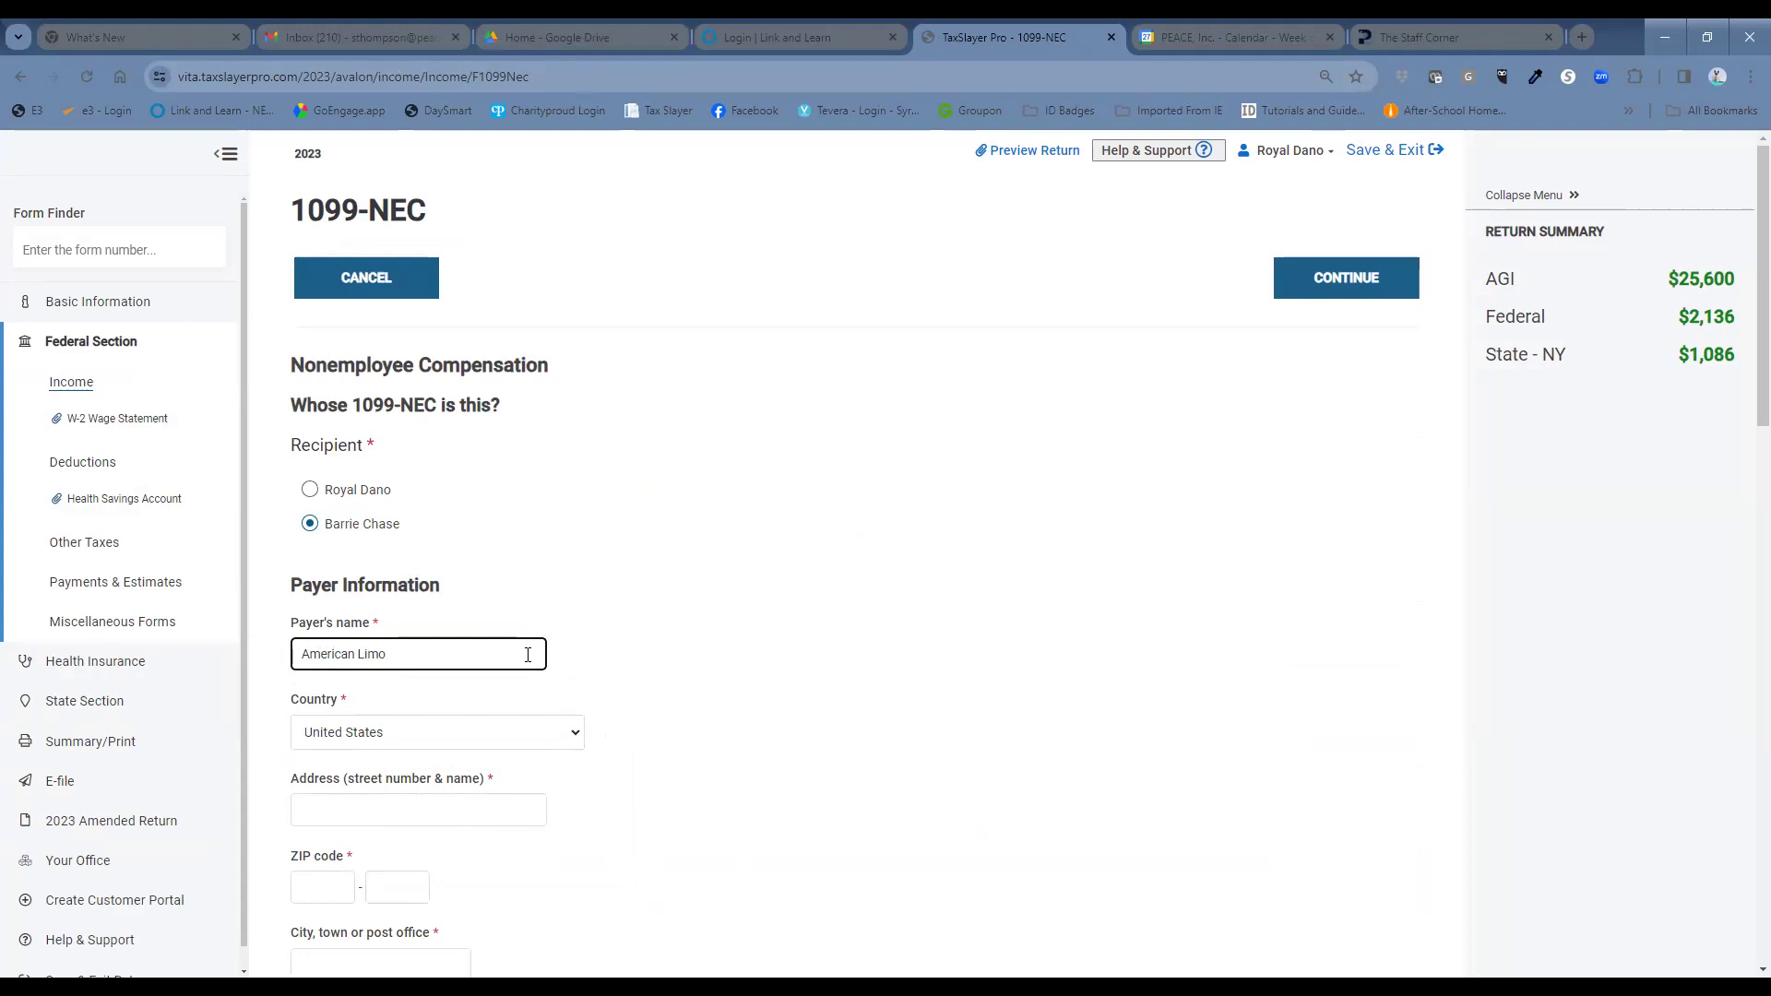
text(usine)
click(478, 808)
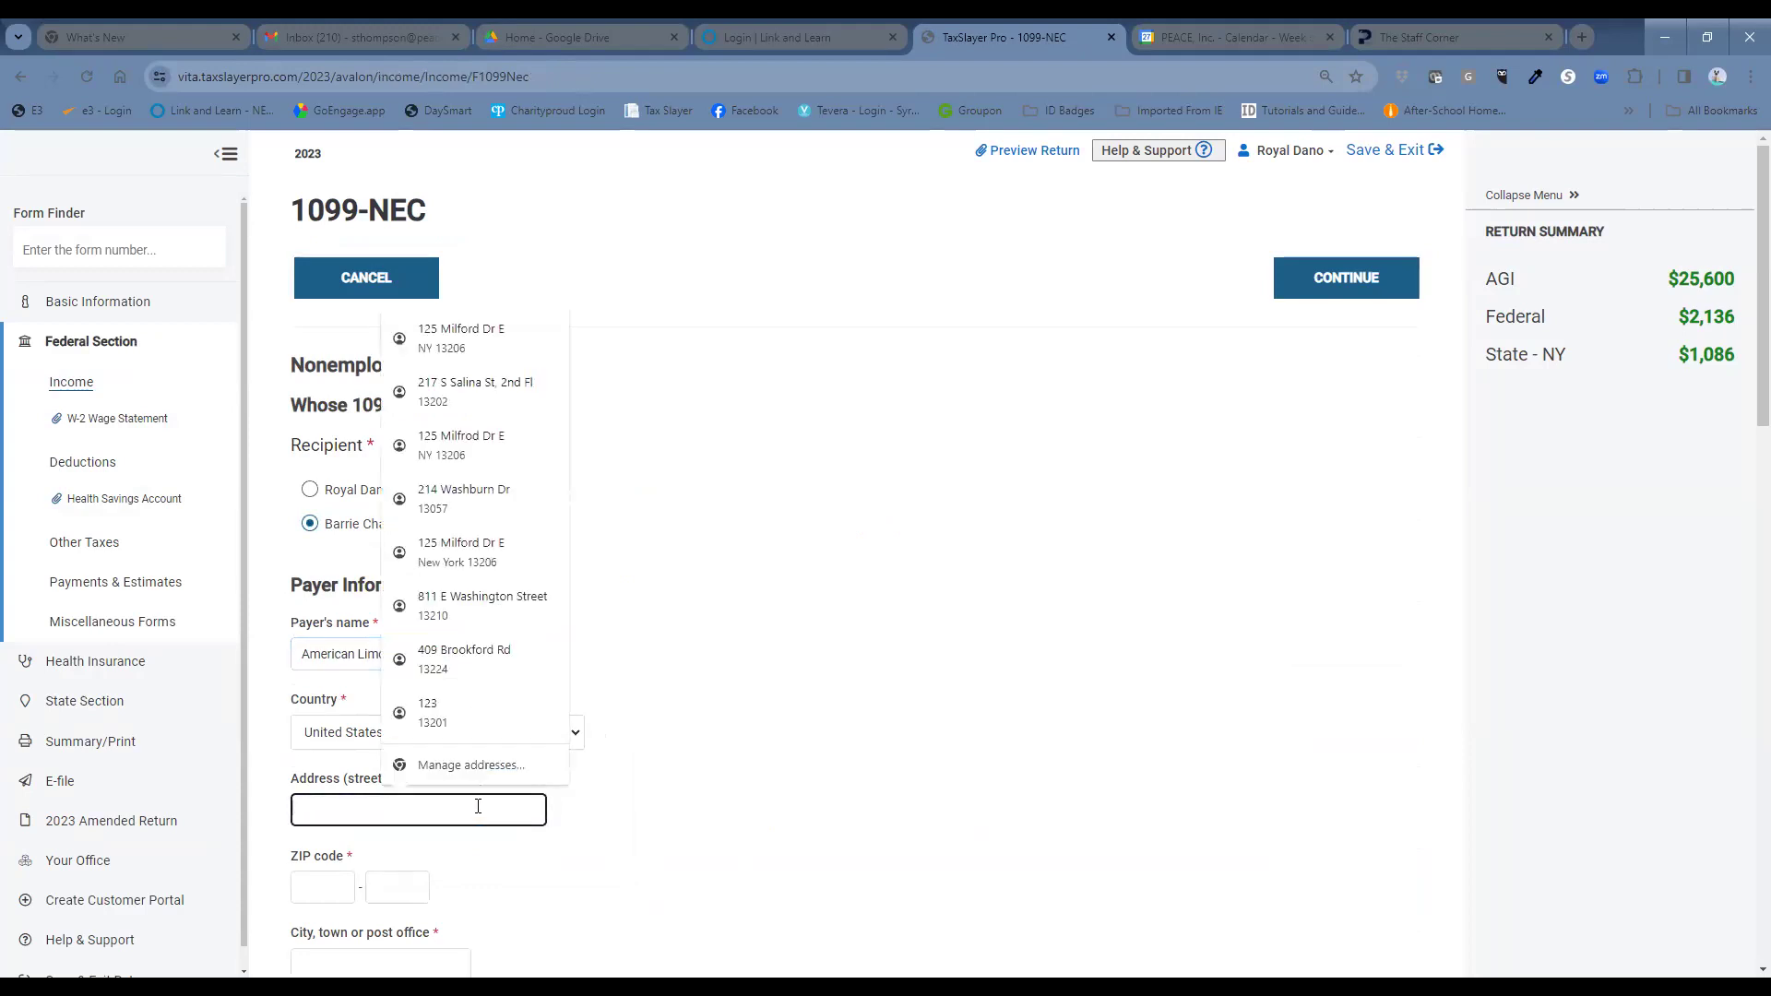
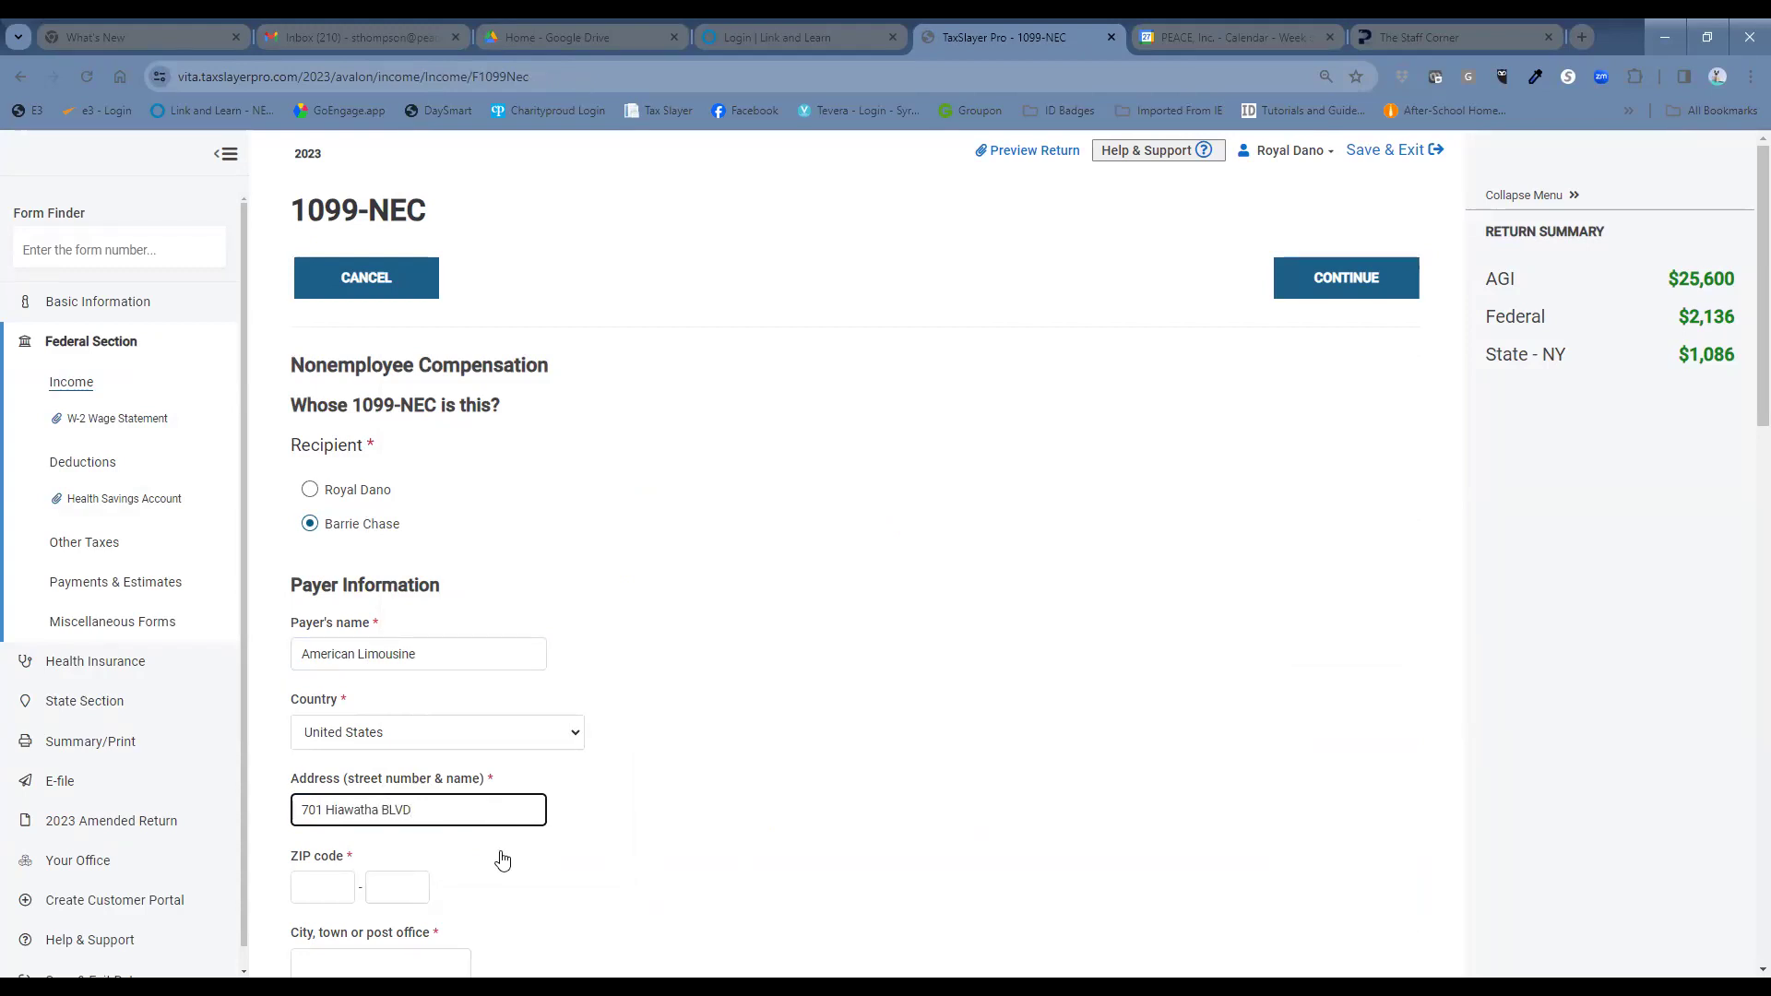
scroll(603, 884, down, 3)
click(326, 610)
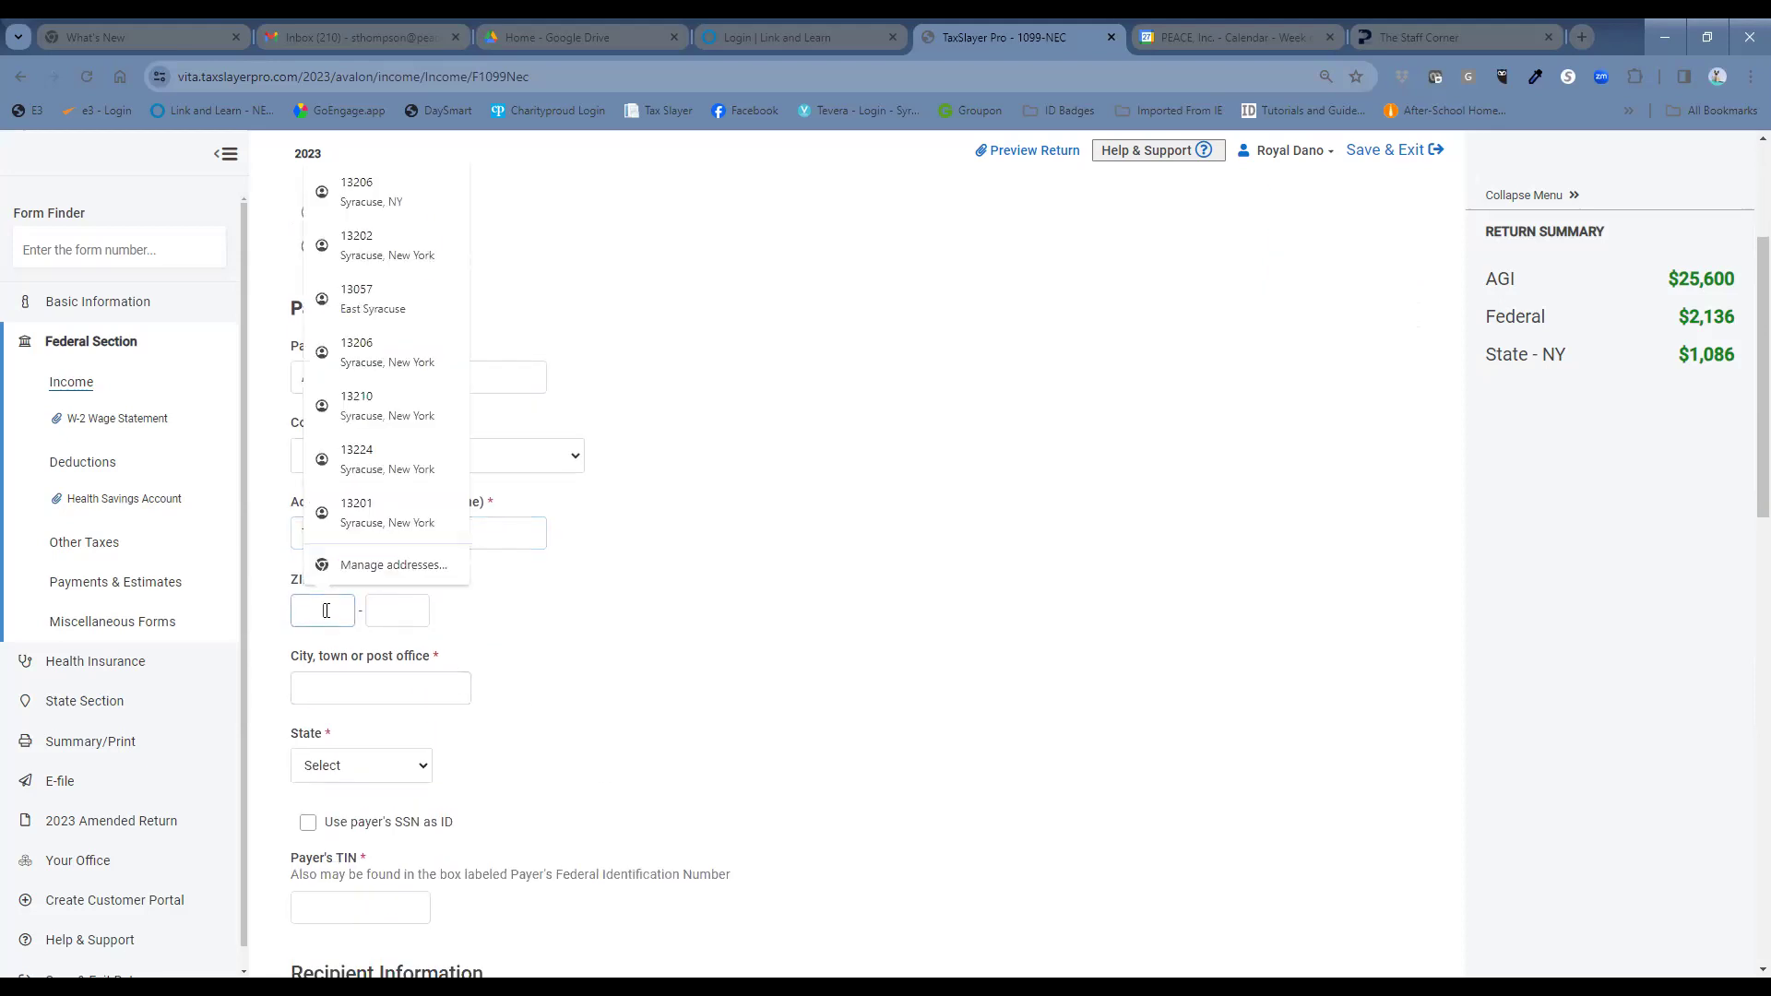
text(1320)
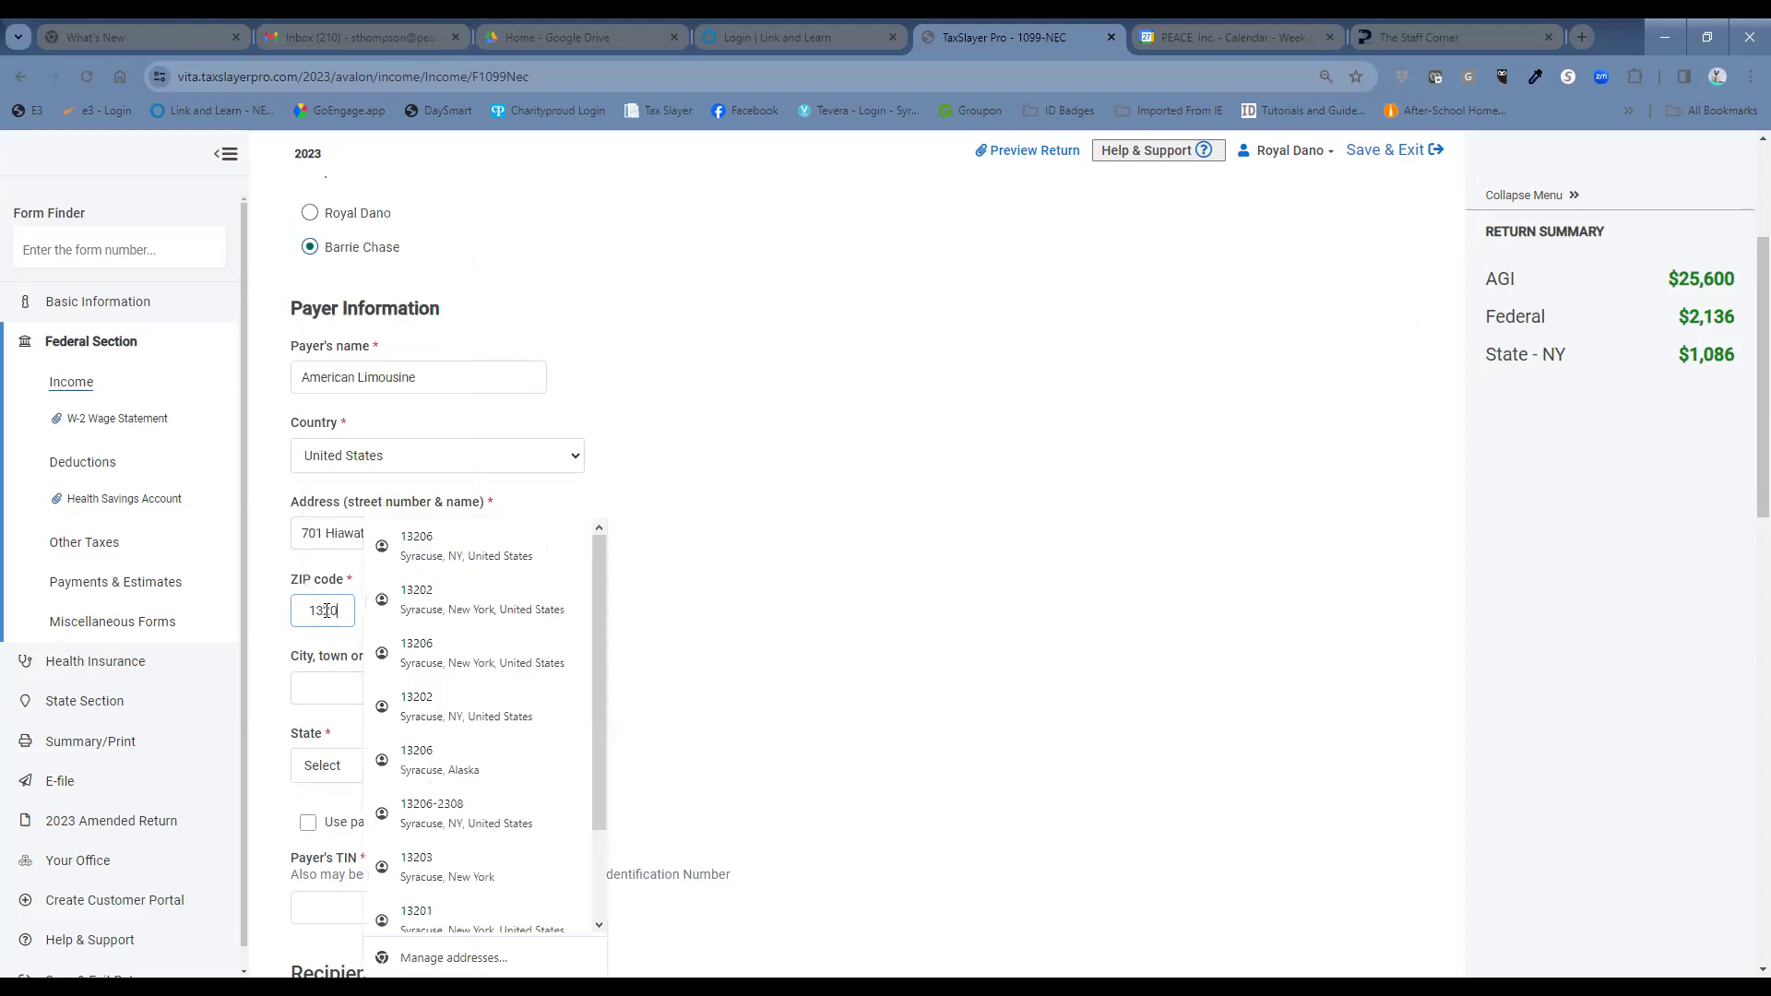
text(8)
click(948, 505)
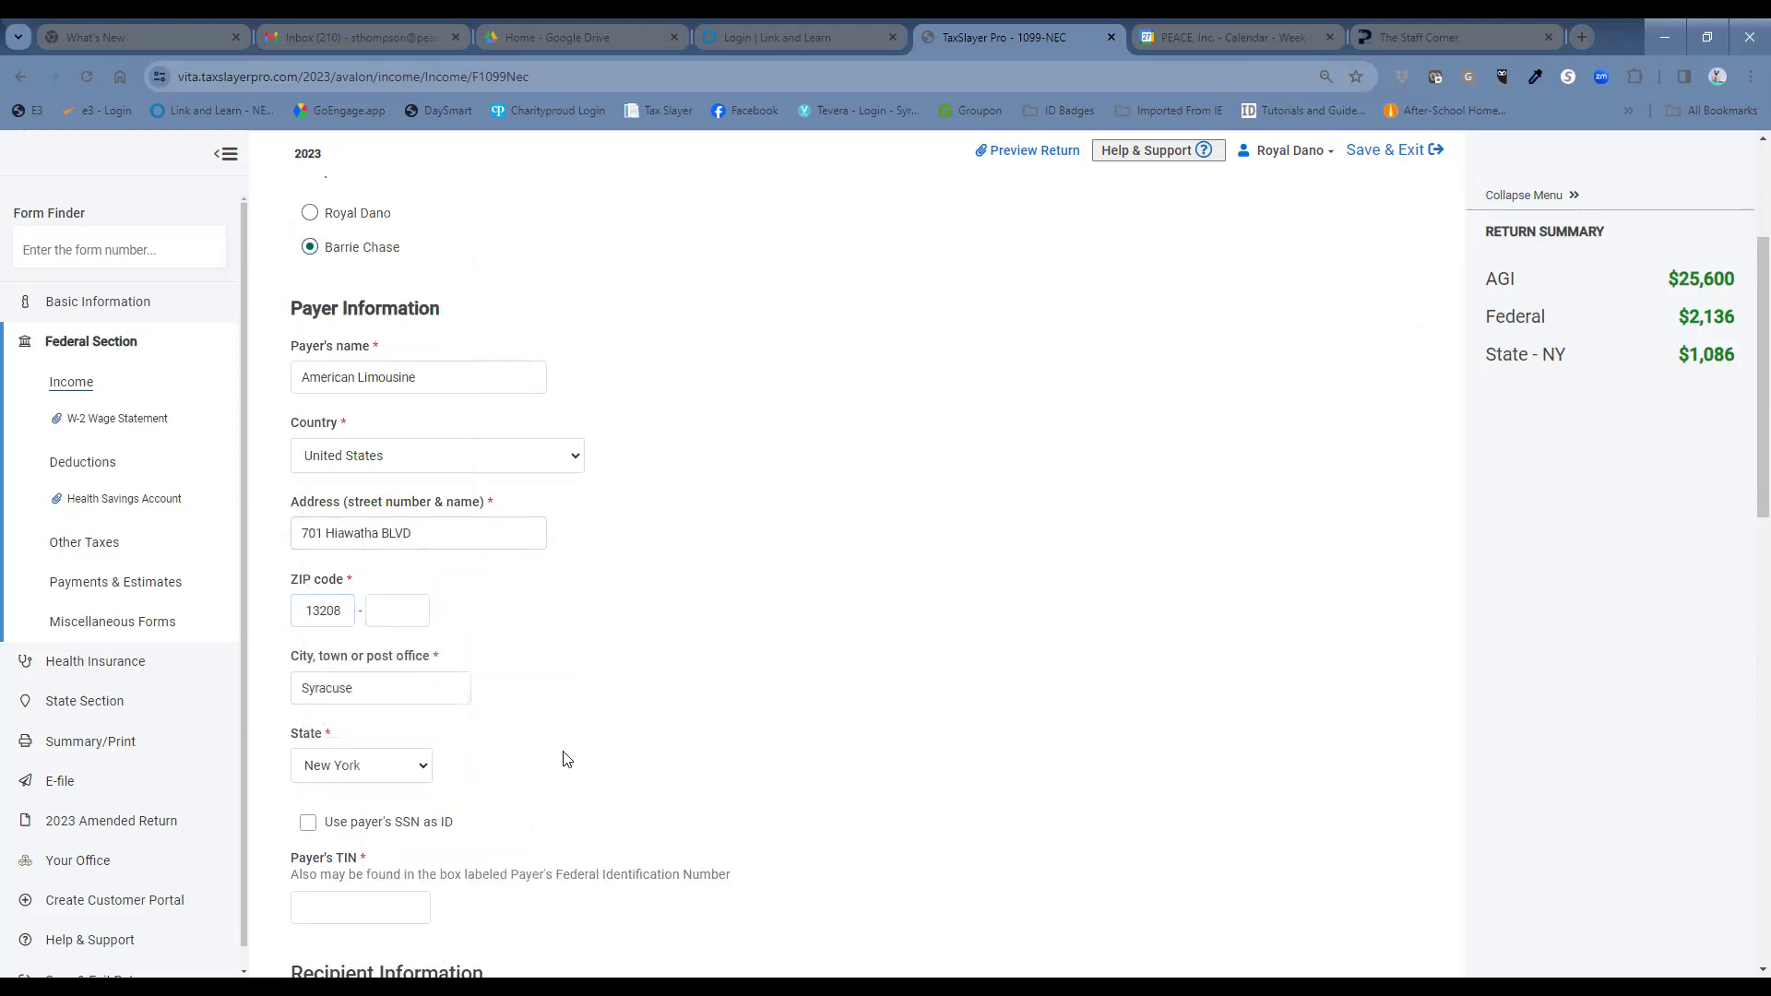
scroll(520, 754, down, 2)
click(334, 629)
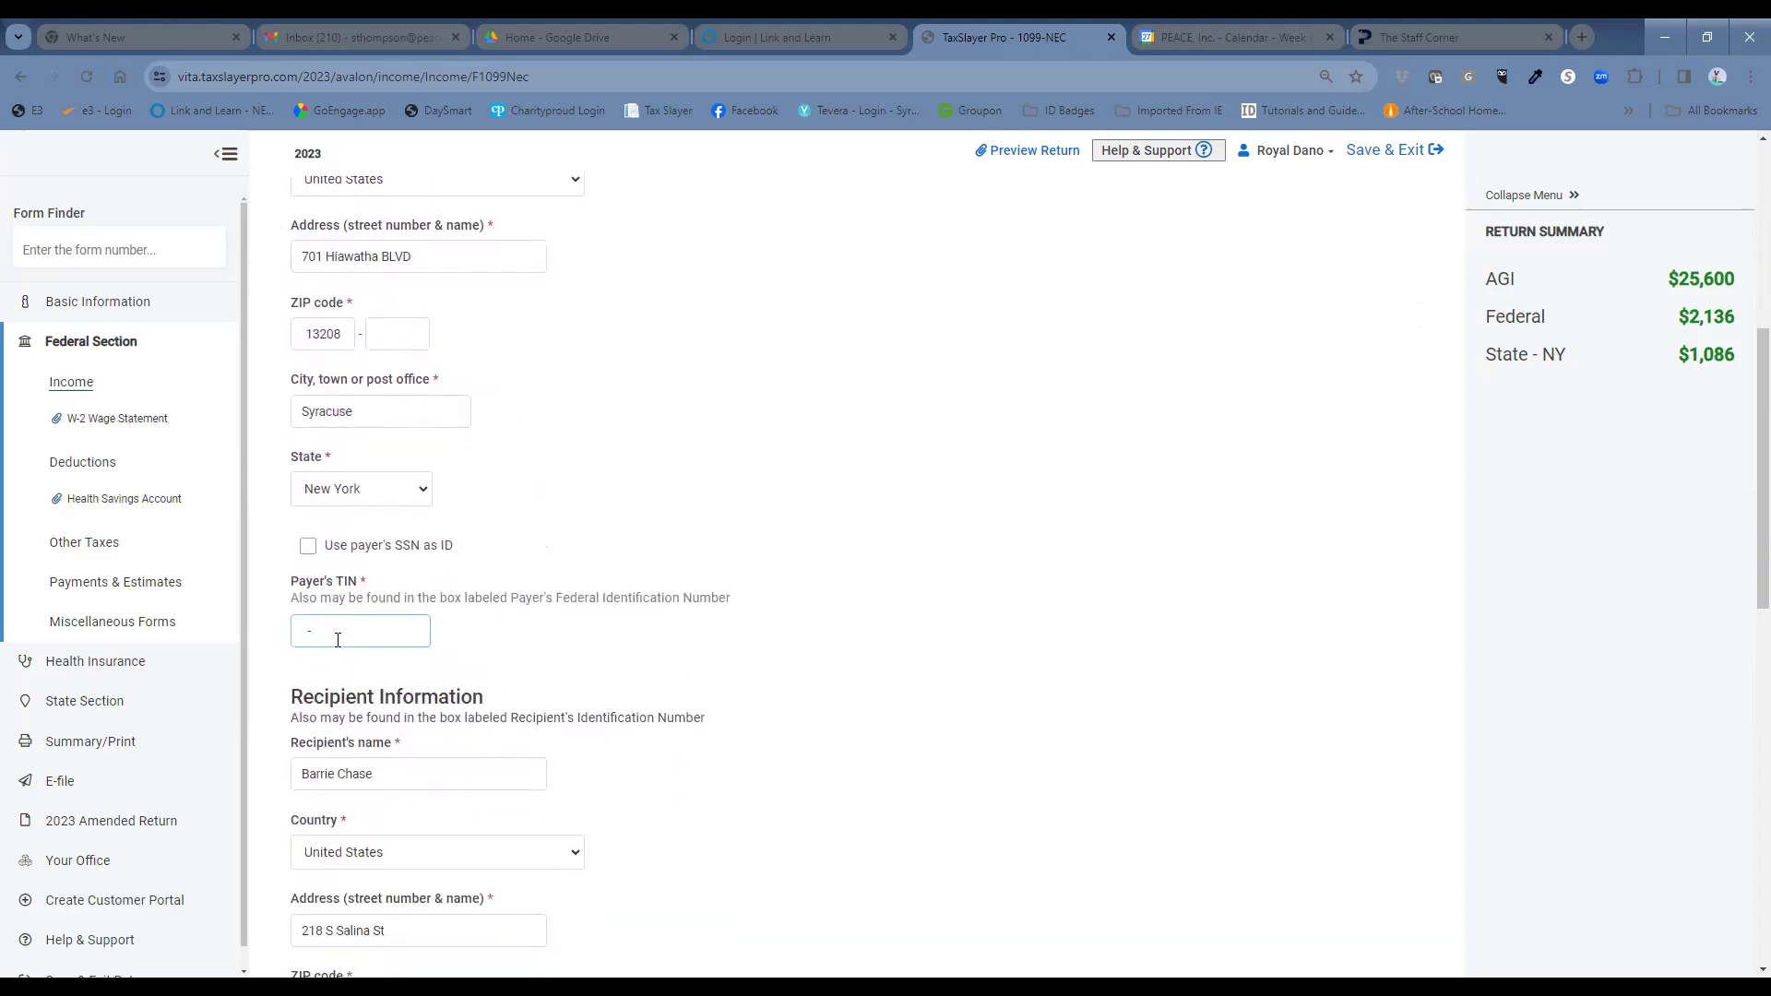
Enter $7800 nonemployee compensation in box 1 and save the 1099-NEC.
scroll(727, 587, down, 2)
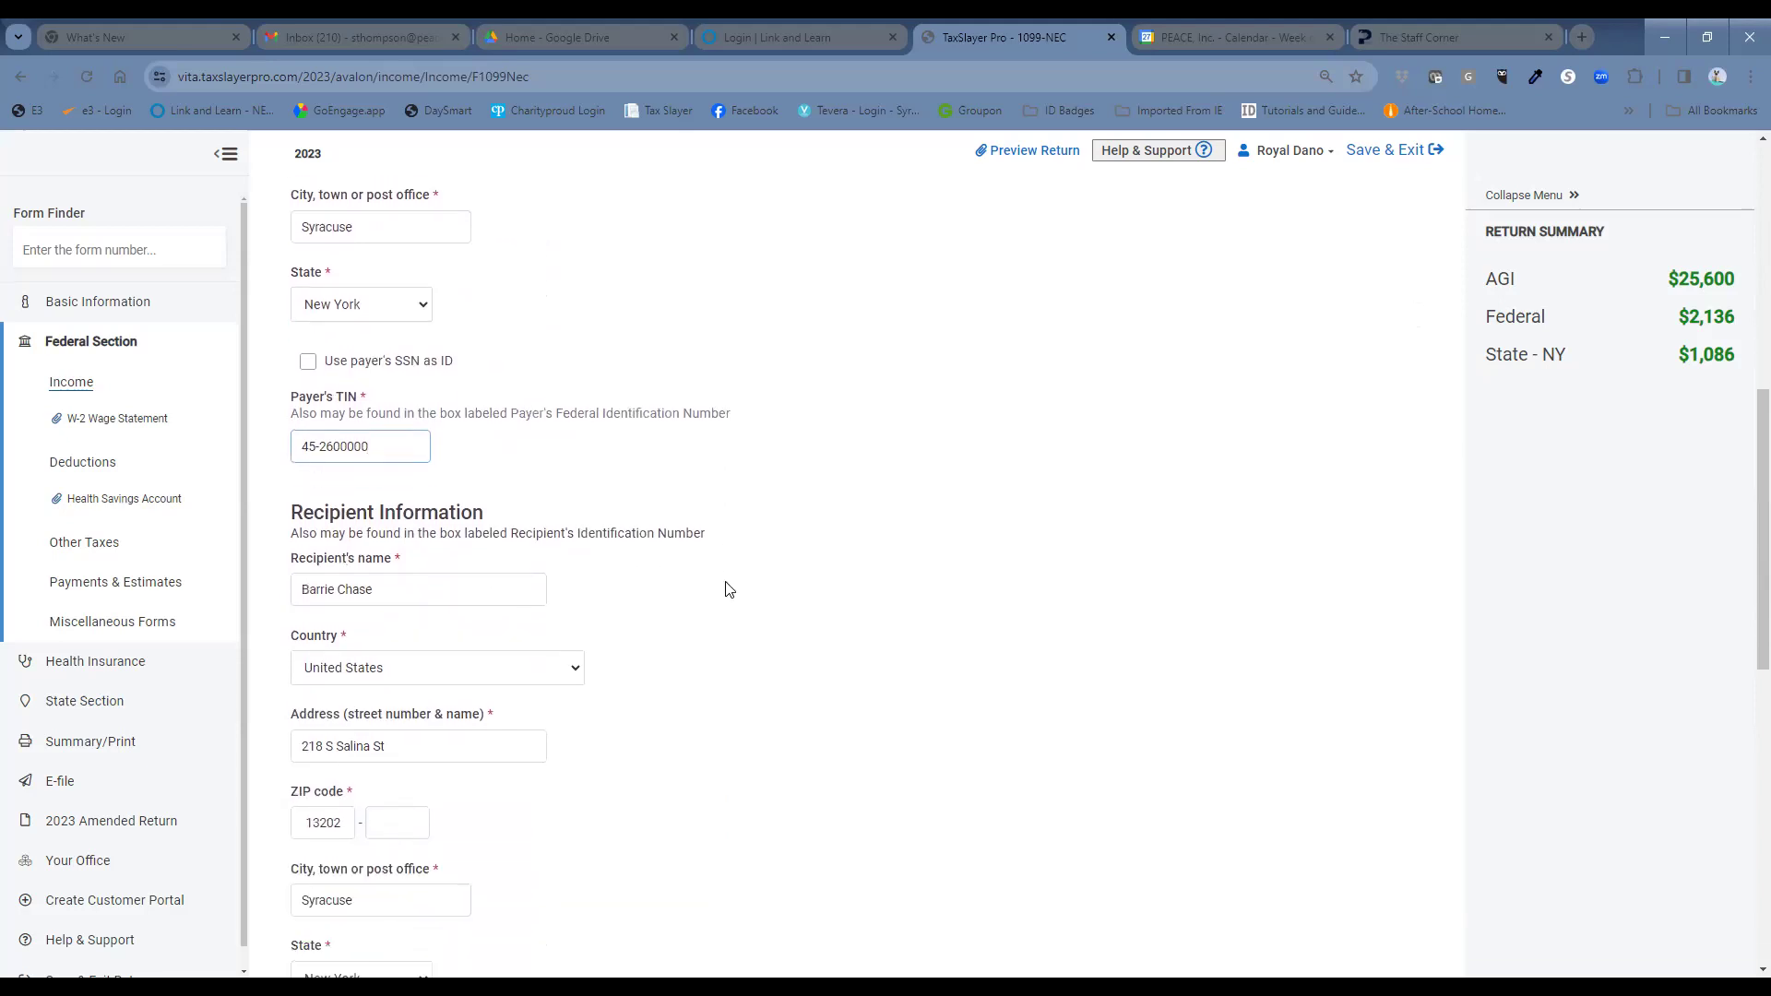
click(864, 726)
scroll(864, 726, down, 8)
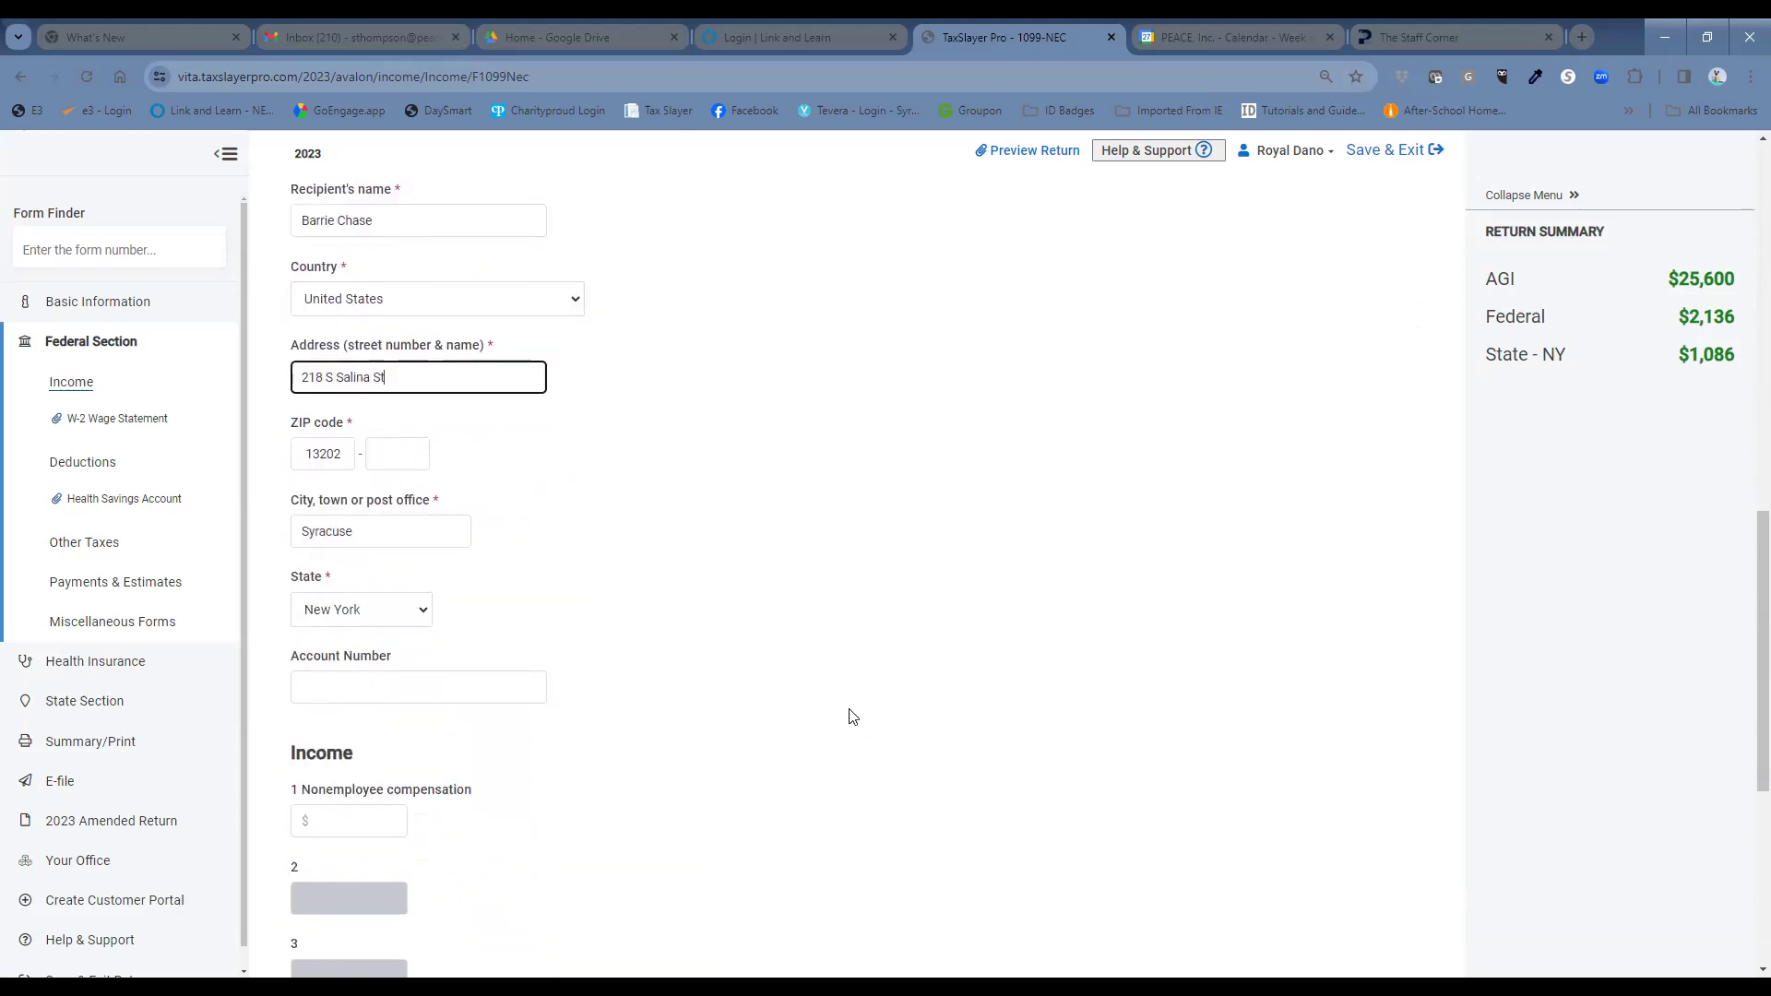
click(335, 450)
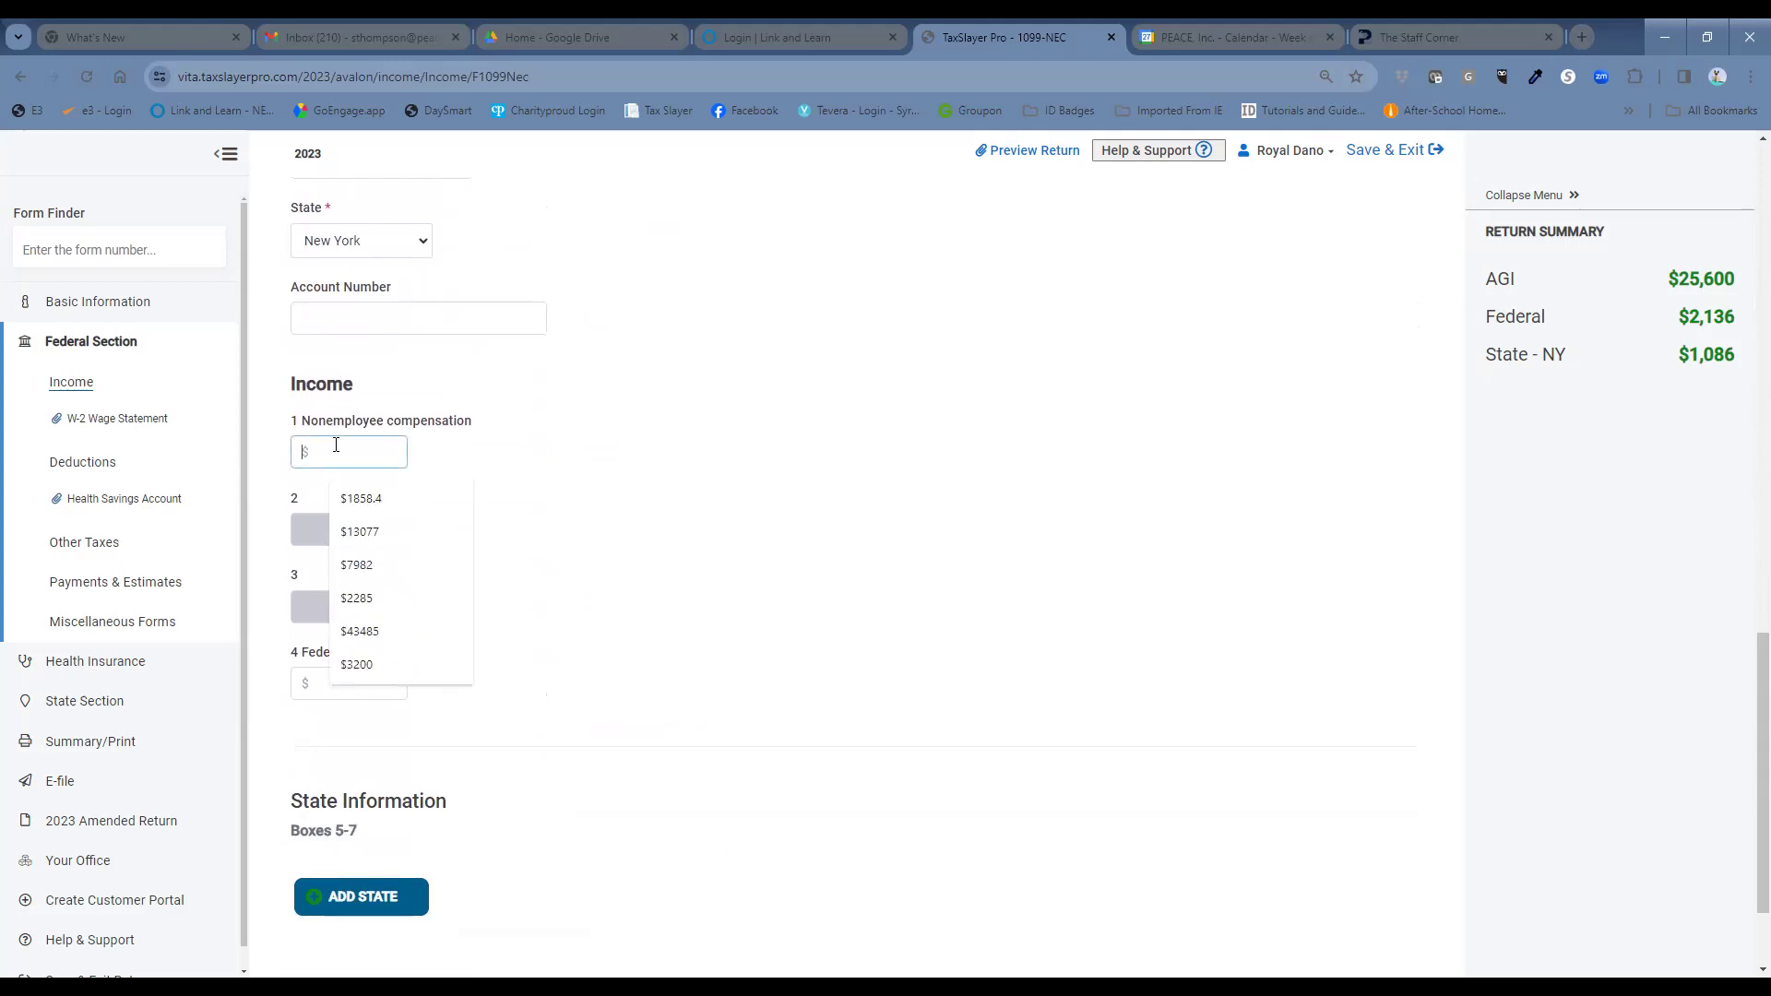
text(7800)
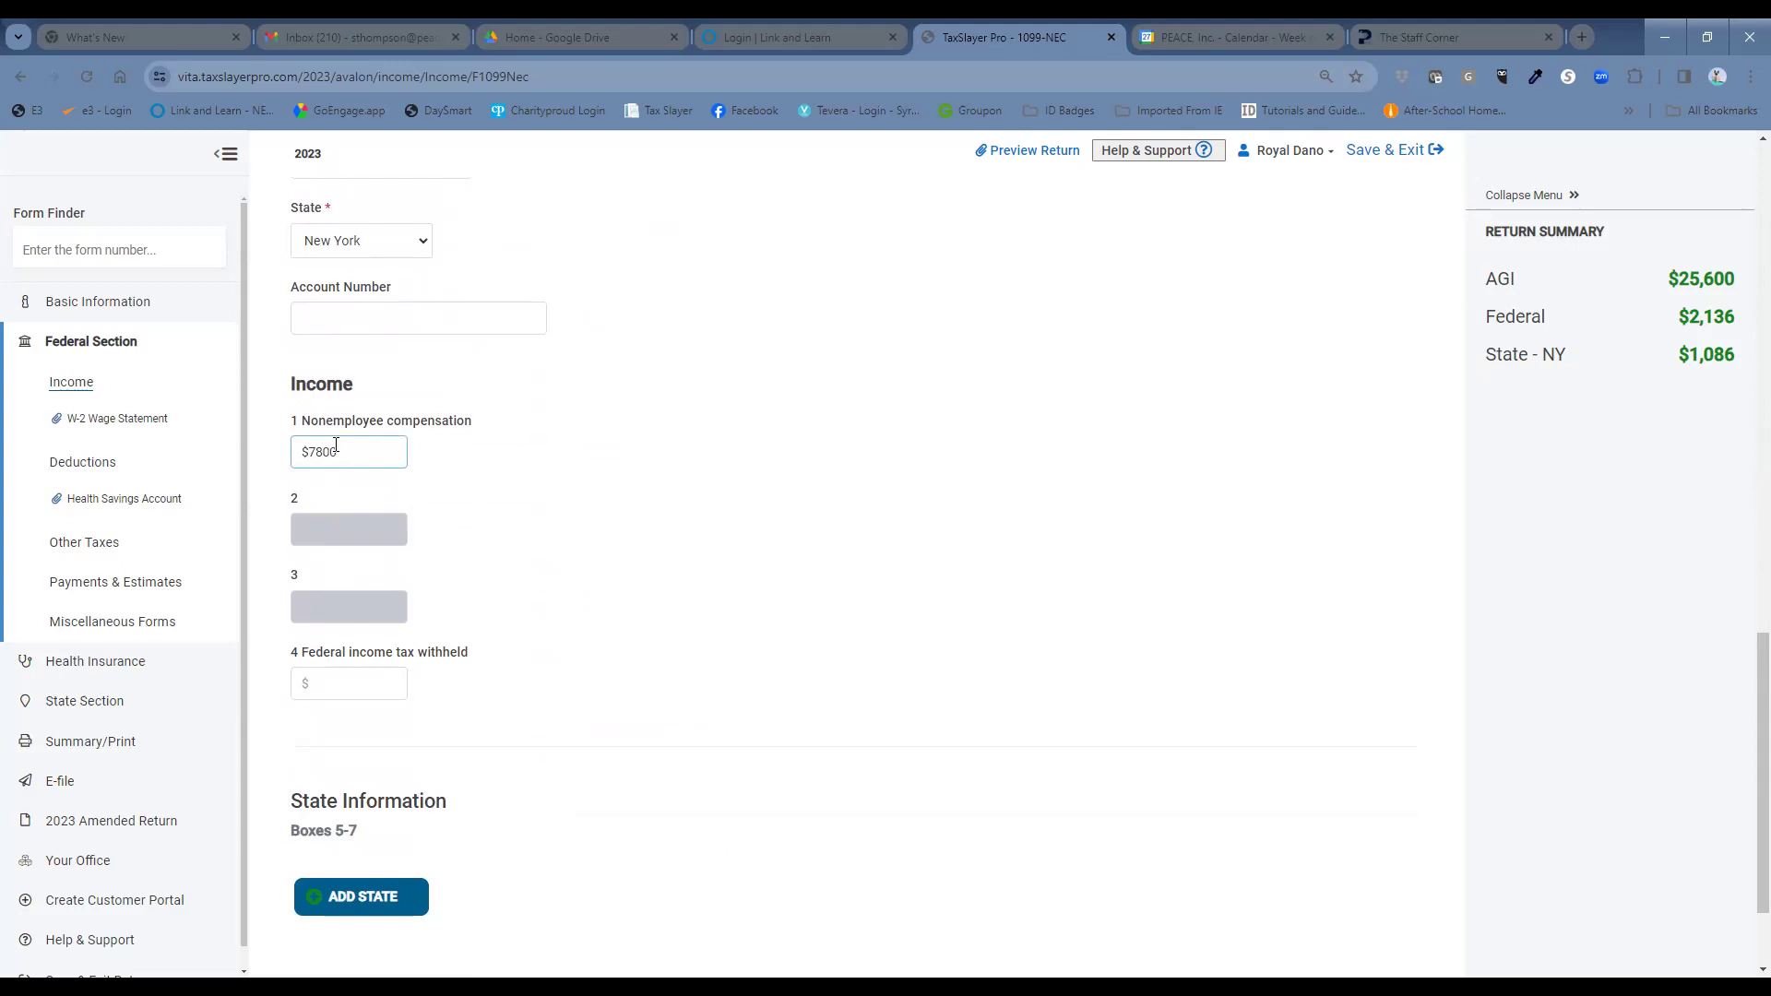
scroll(754, 783, down, 2)
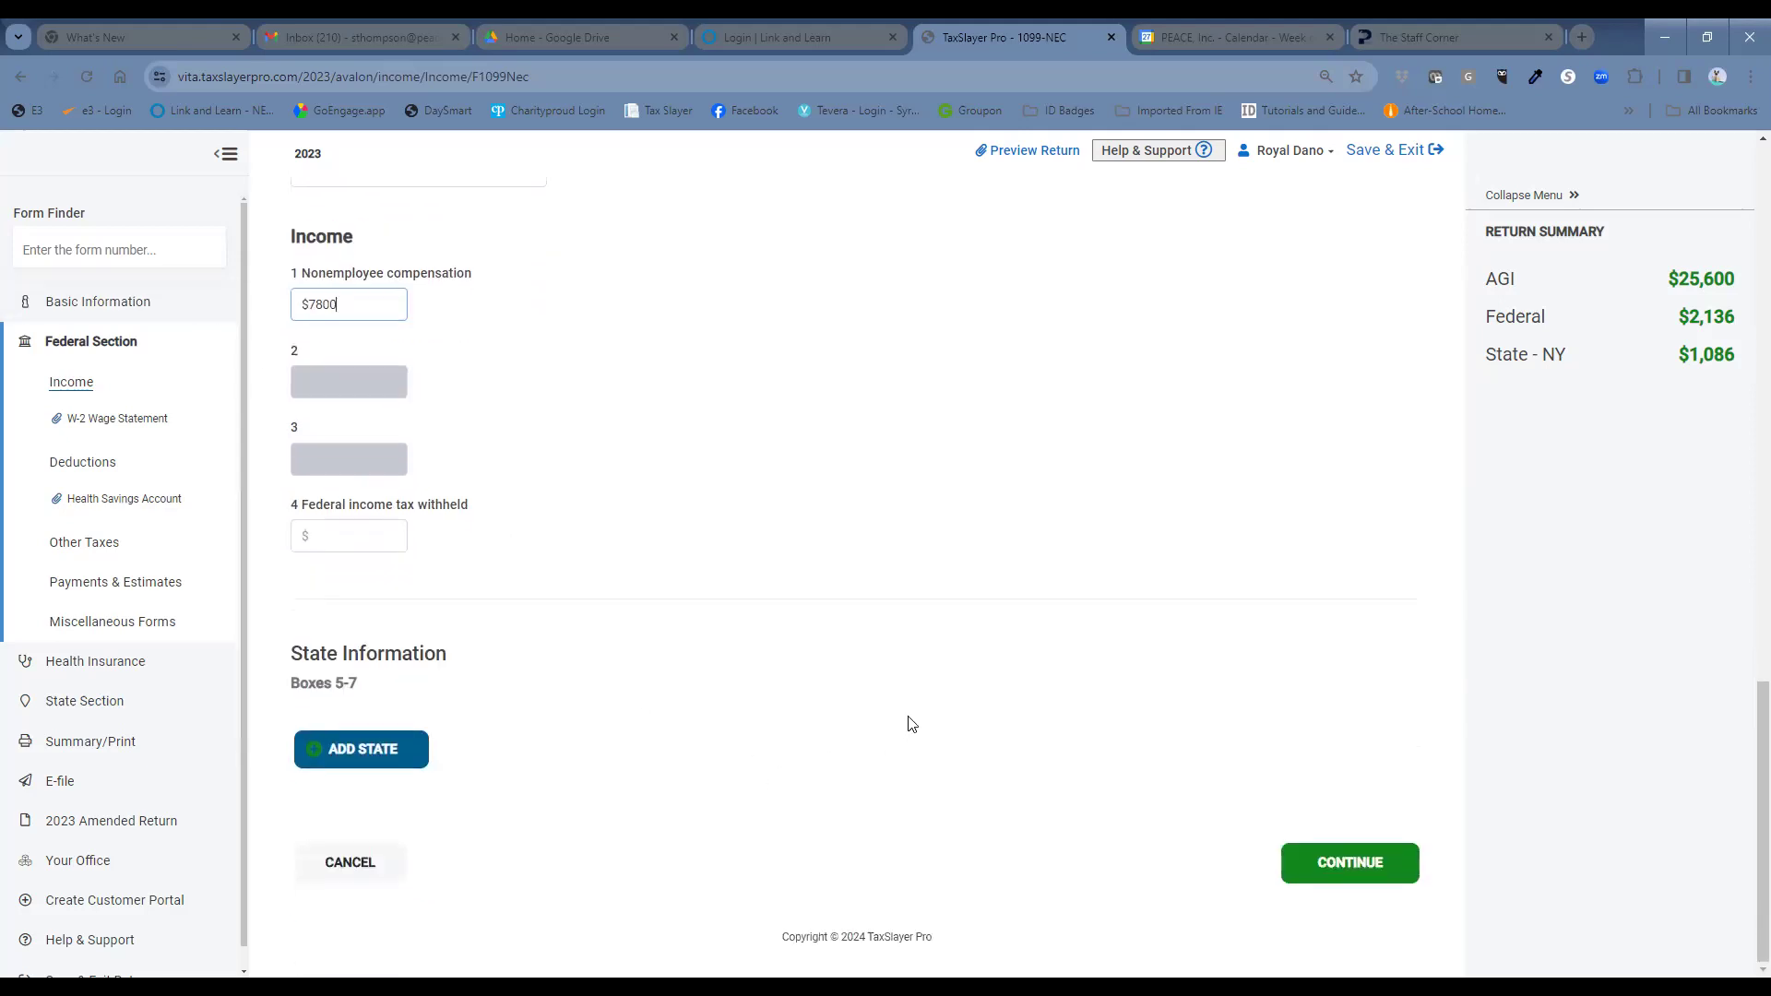
click(1336, 870)
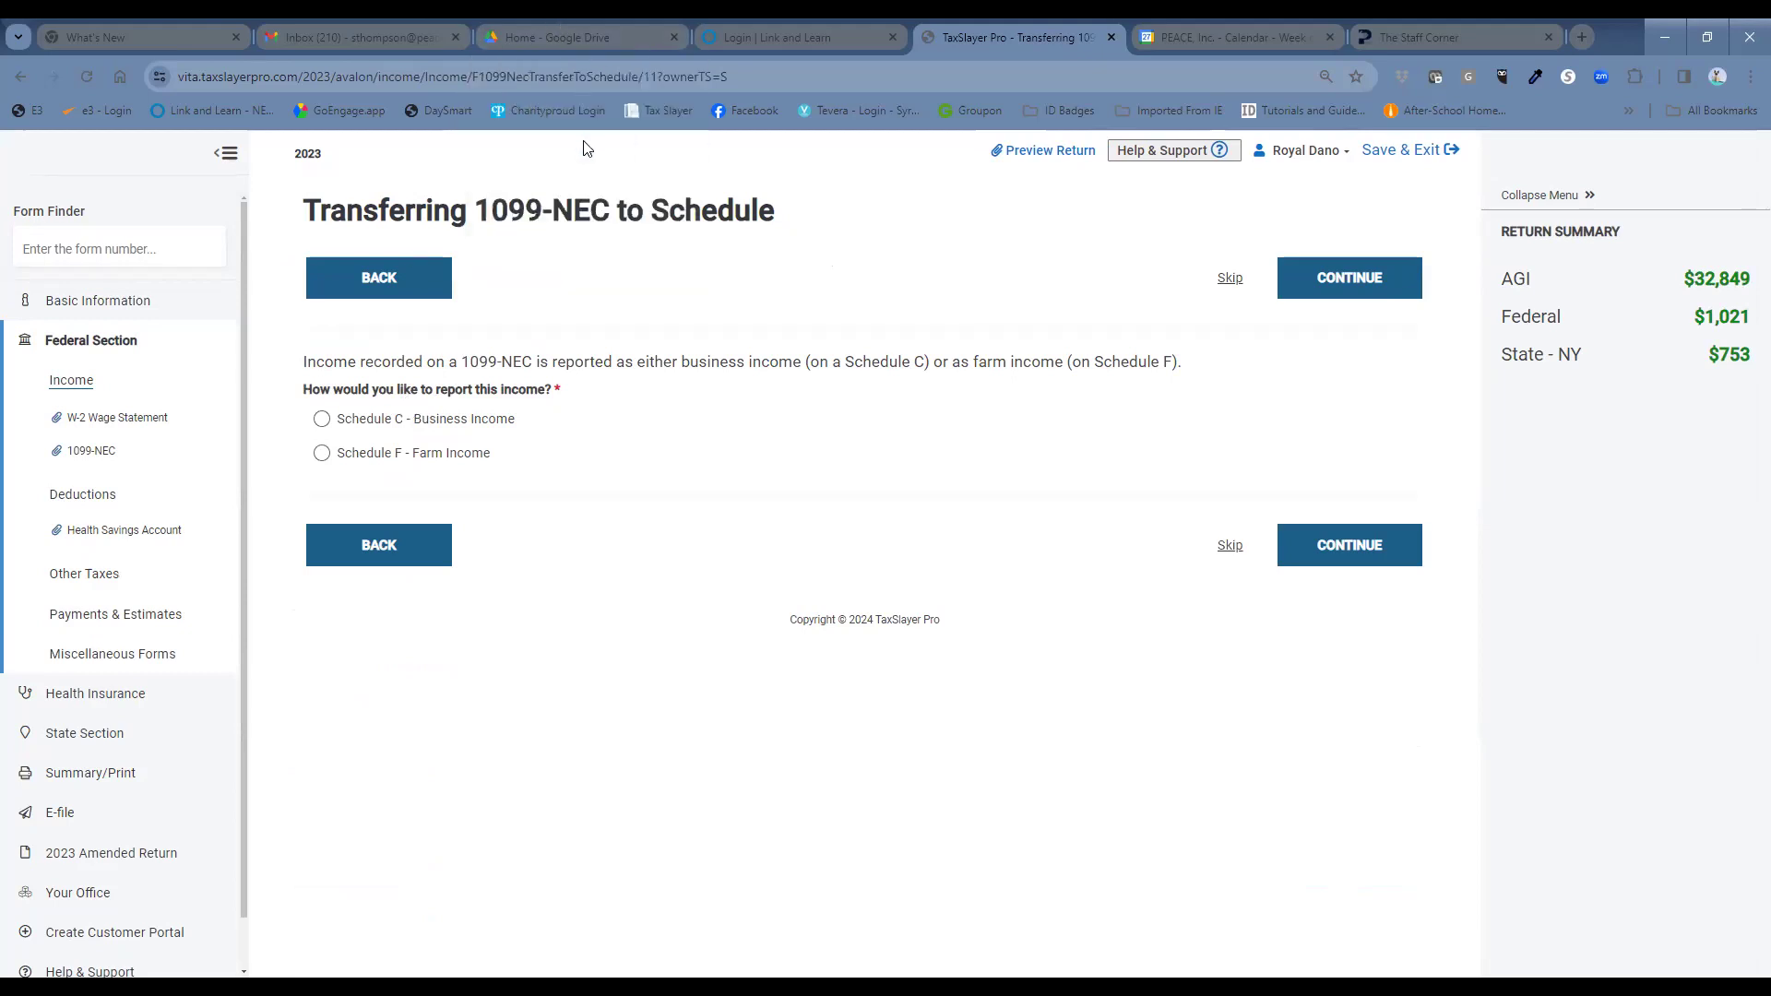
Route the 1099-NEC income to Schedule C - Business Income.
click(322, 420)
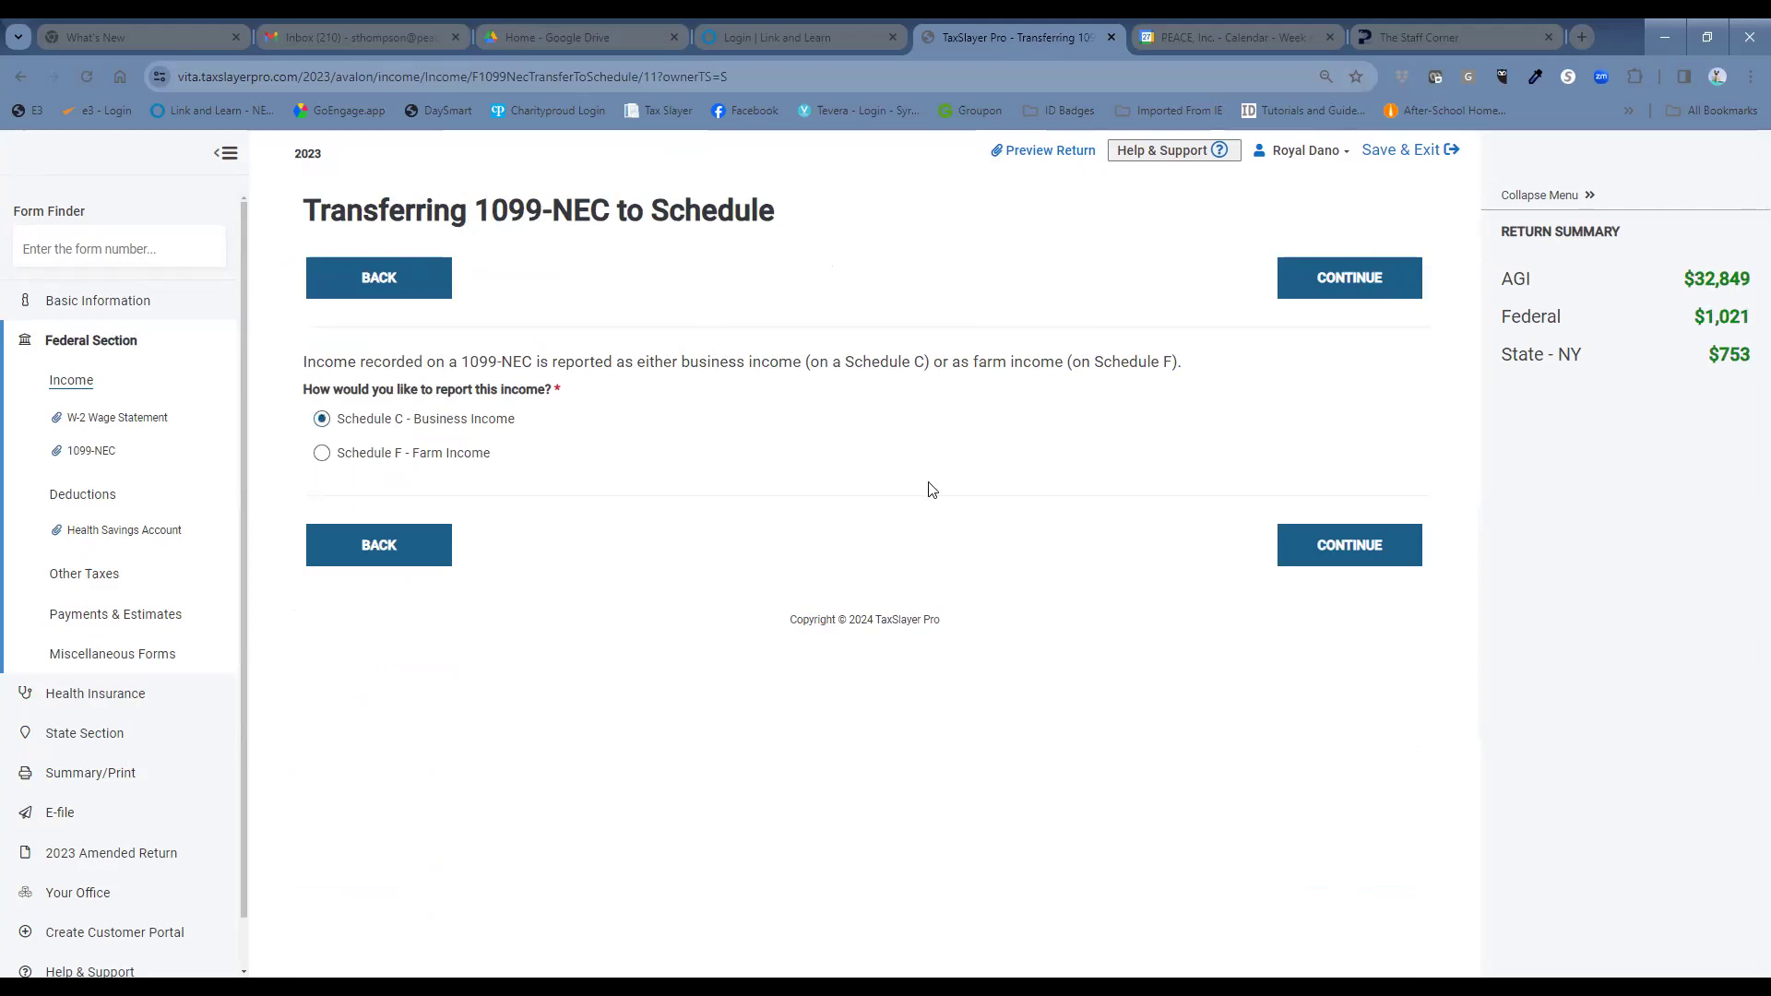
click(1349, 554)
scroll(745, 502, down, 2)
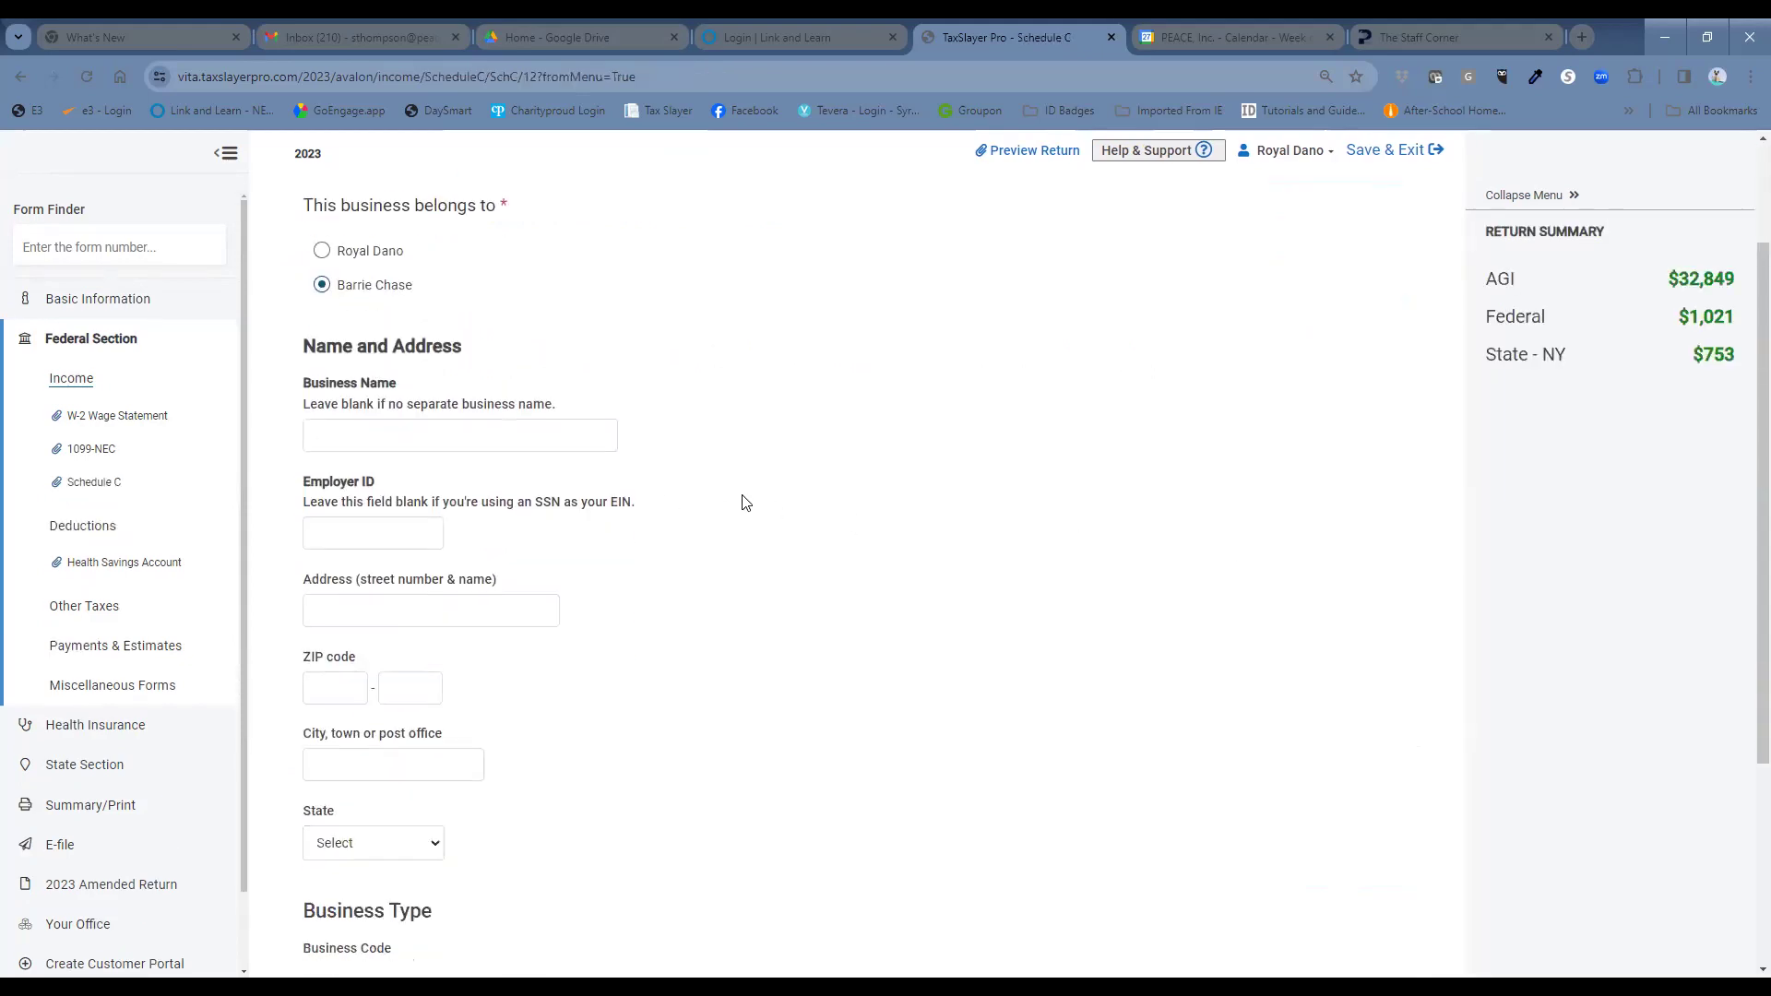
Enter business name 'American Limpusine', its employer ID, and the business street address and ZIP on Schedule C.
click(538, 411)
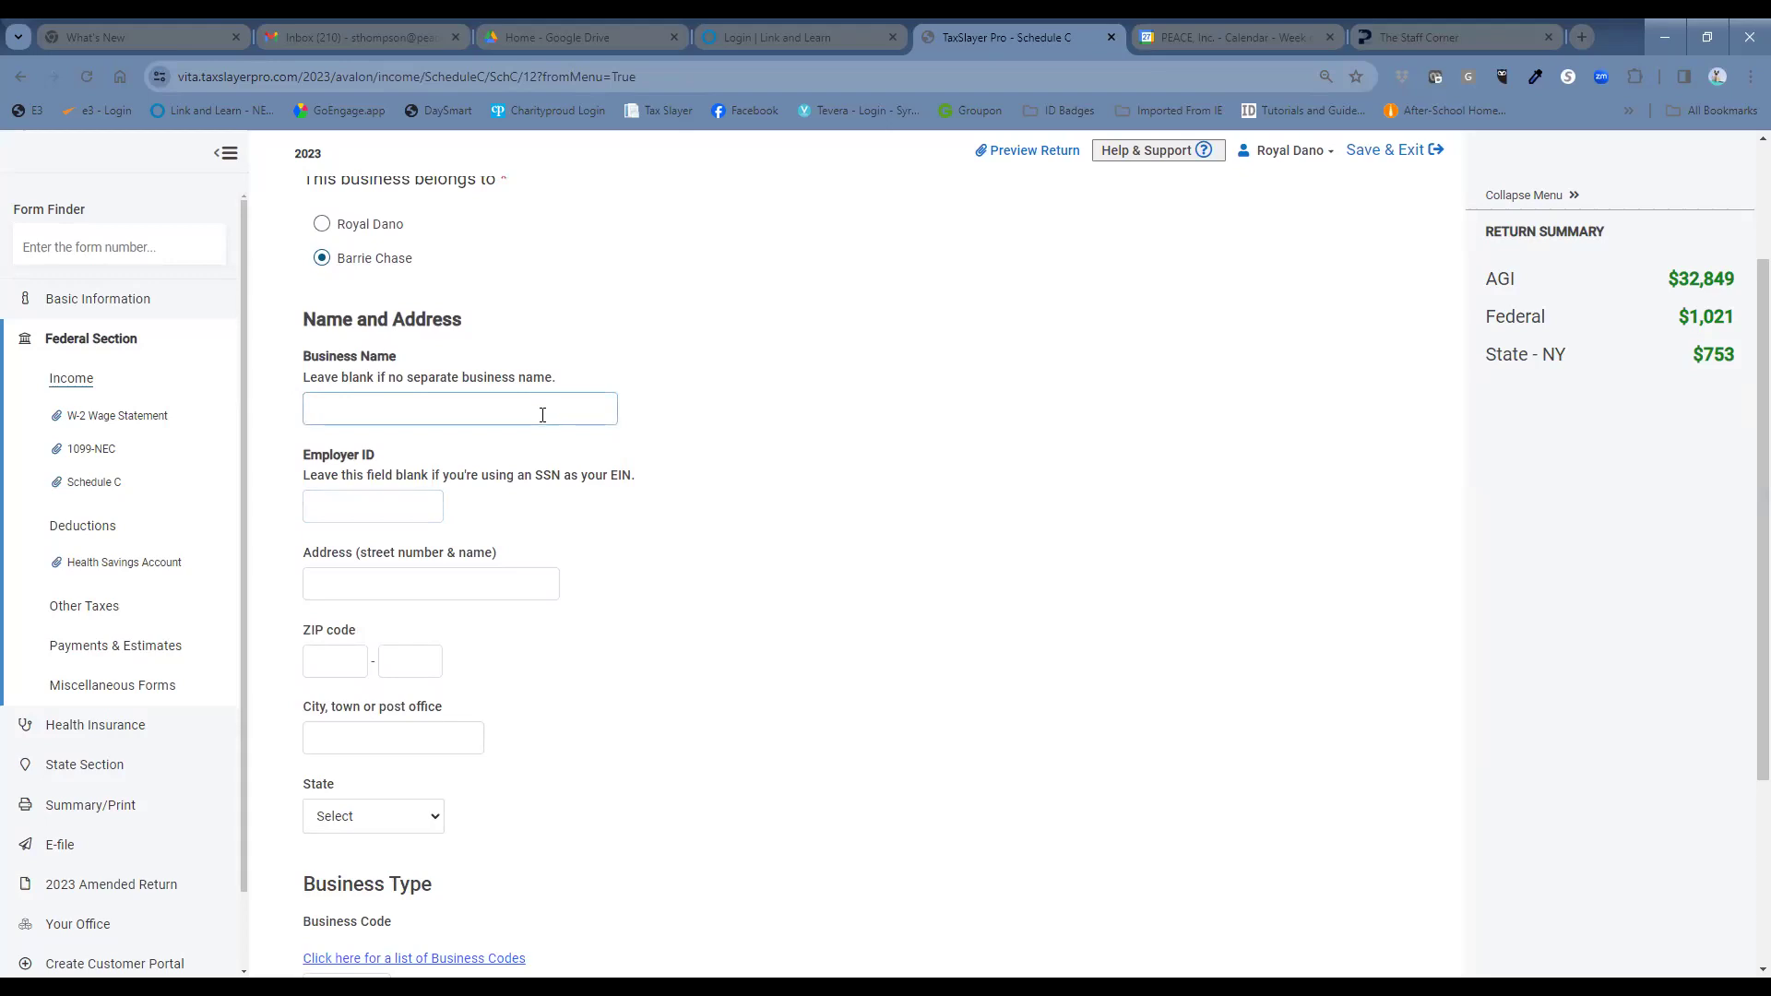
click(541, 414)
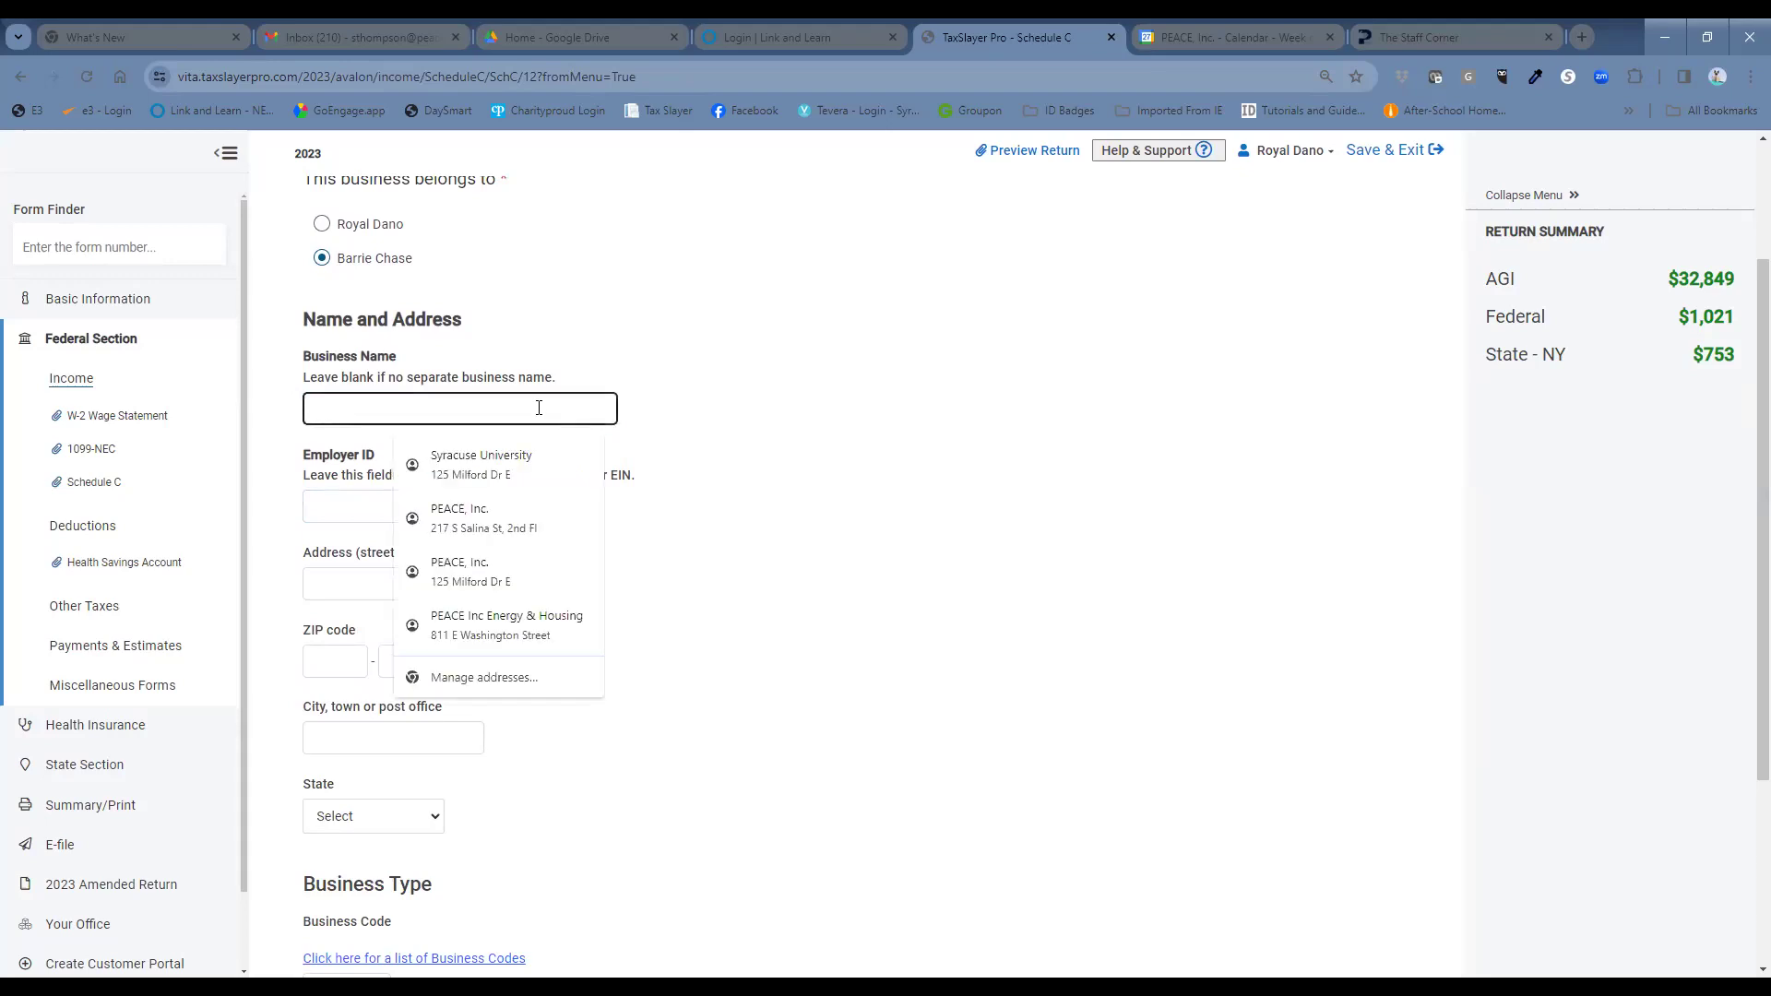
text(Amer)
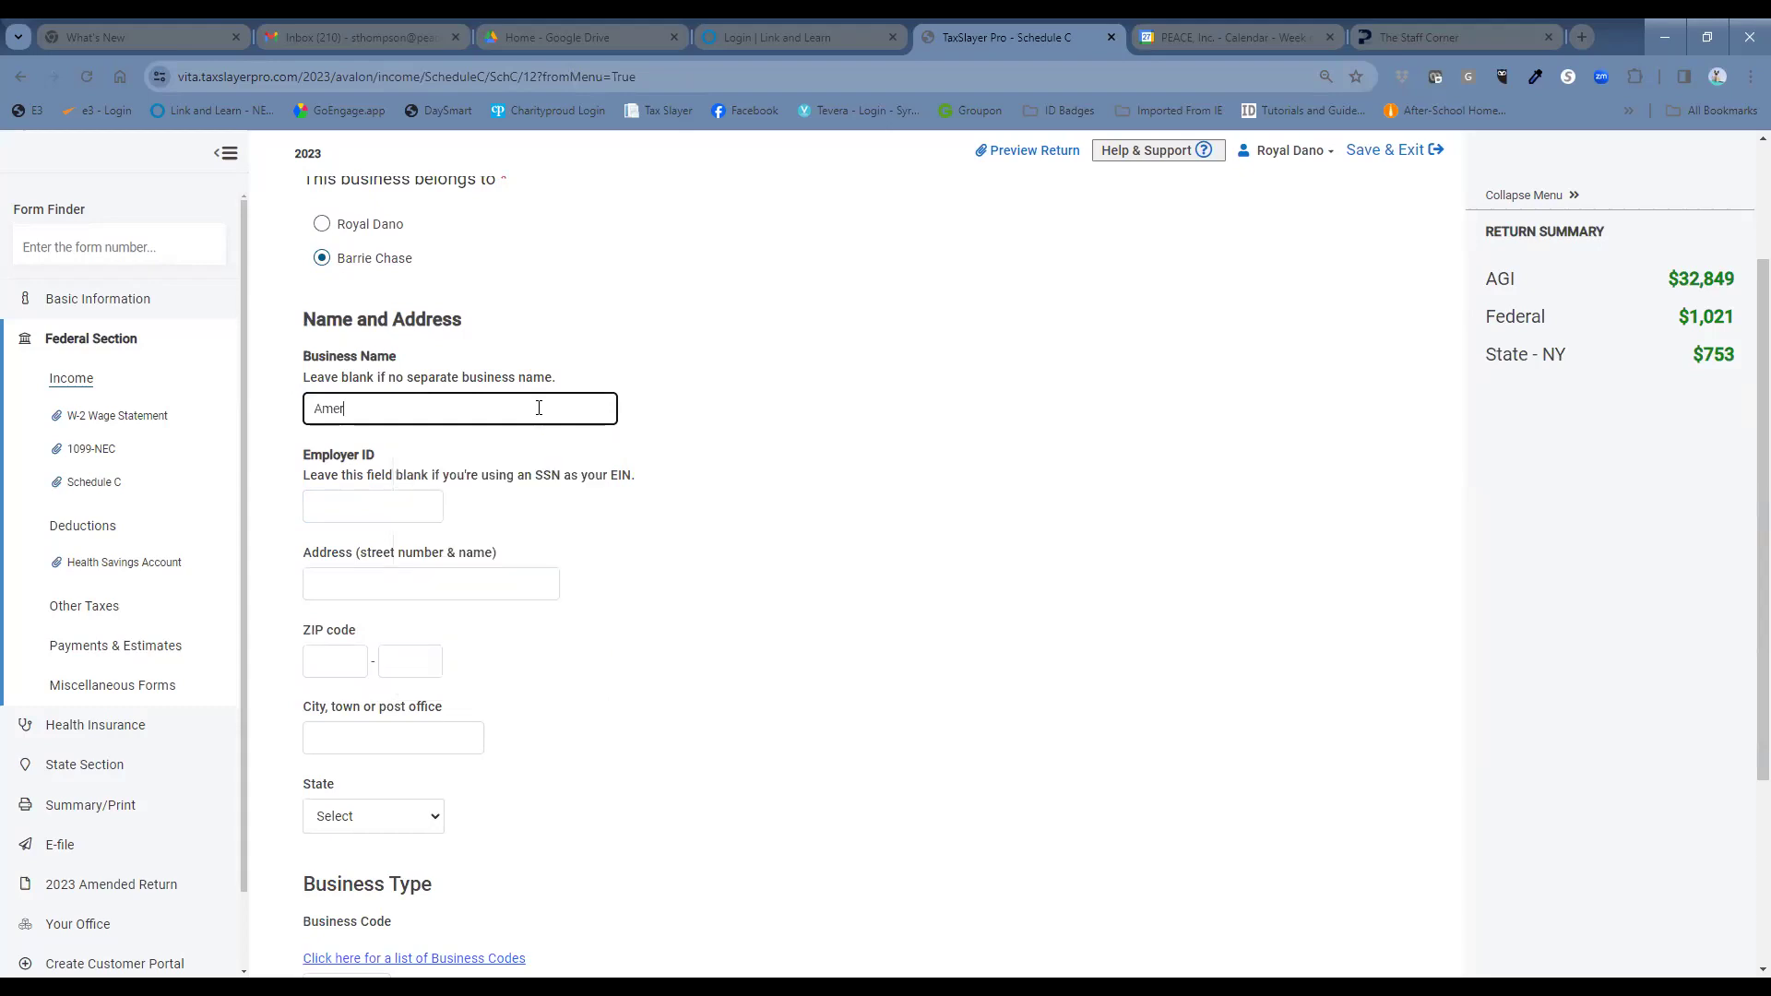
text(ican Limpusine)
click(414, 515)
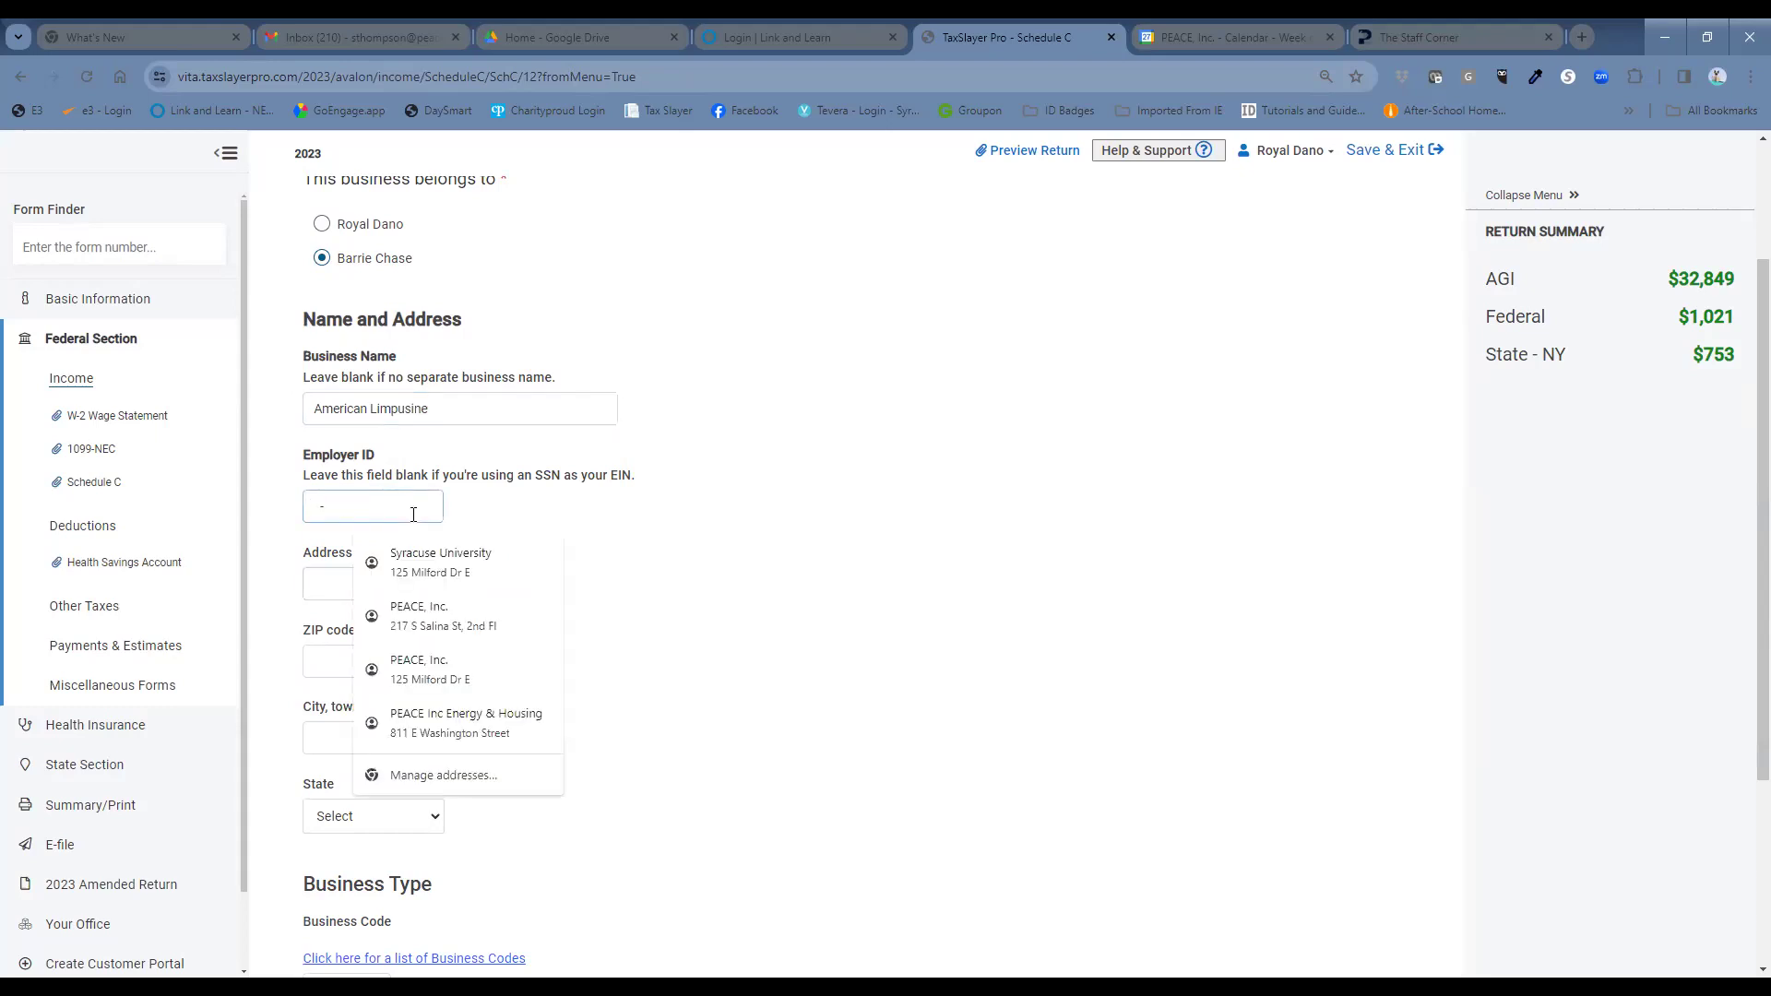
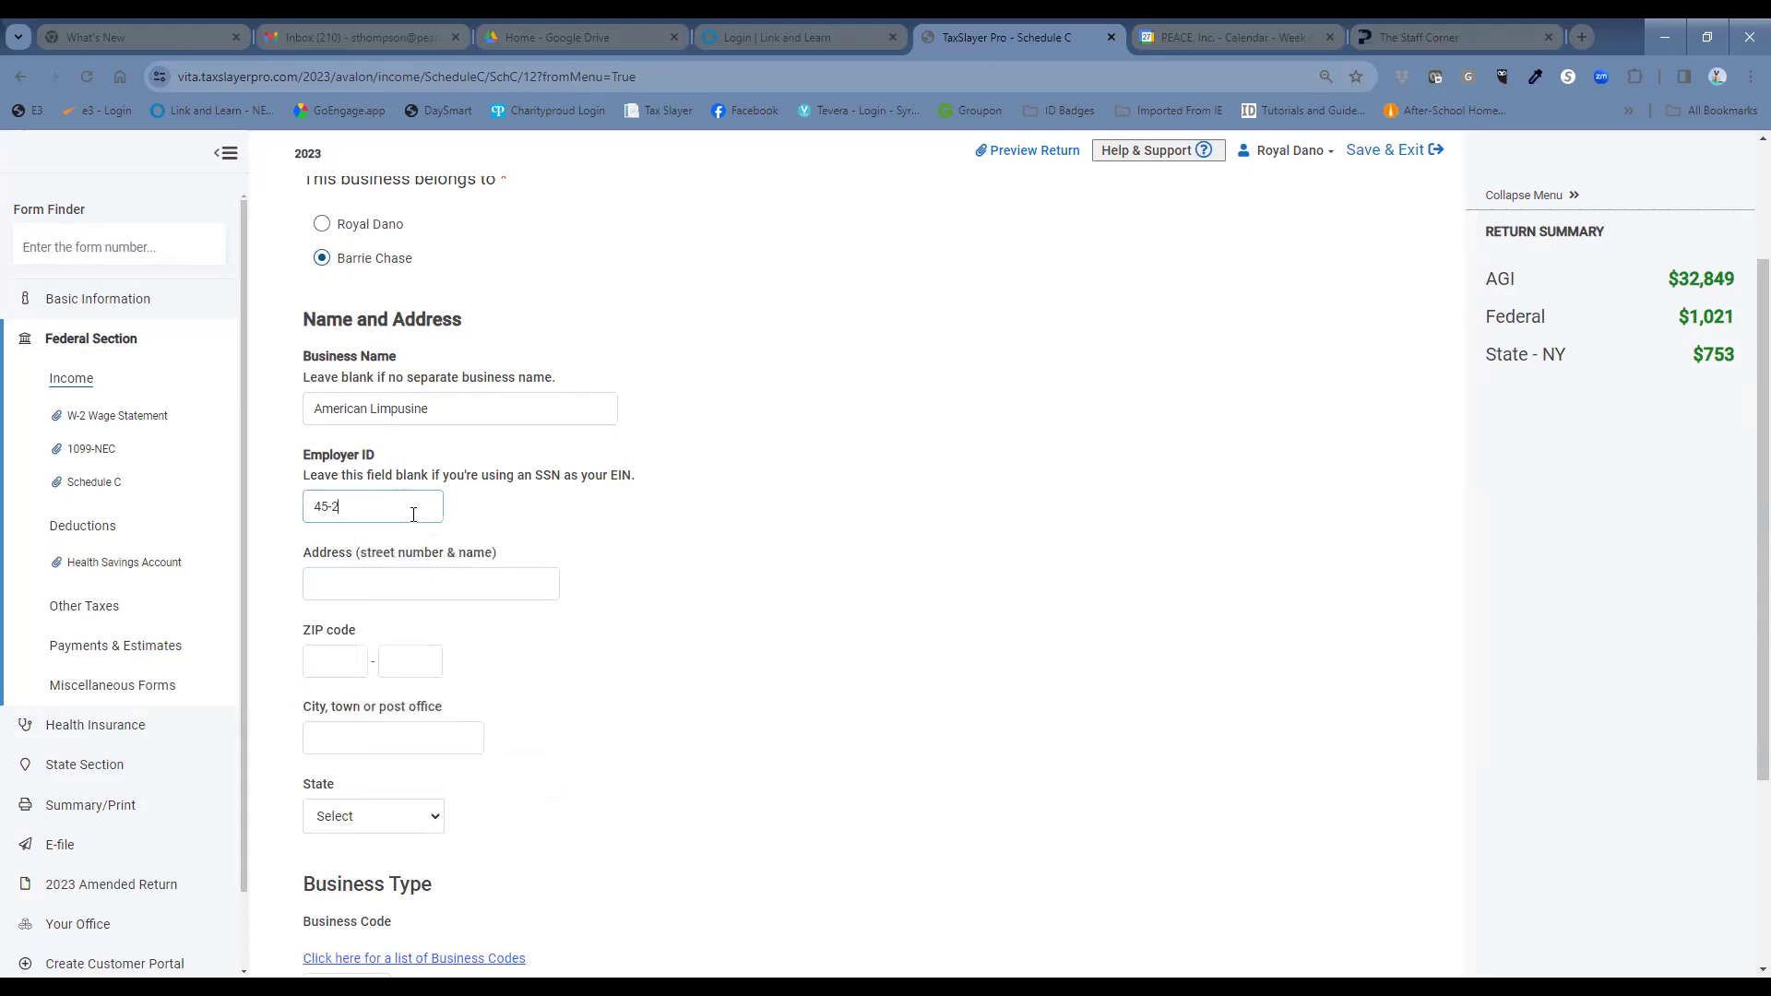
click(554, 581)
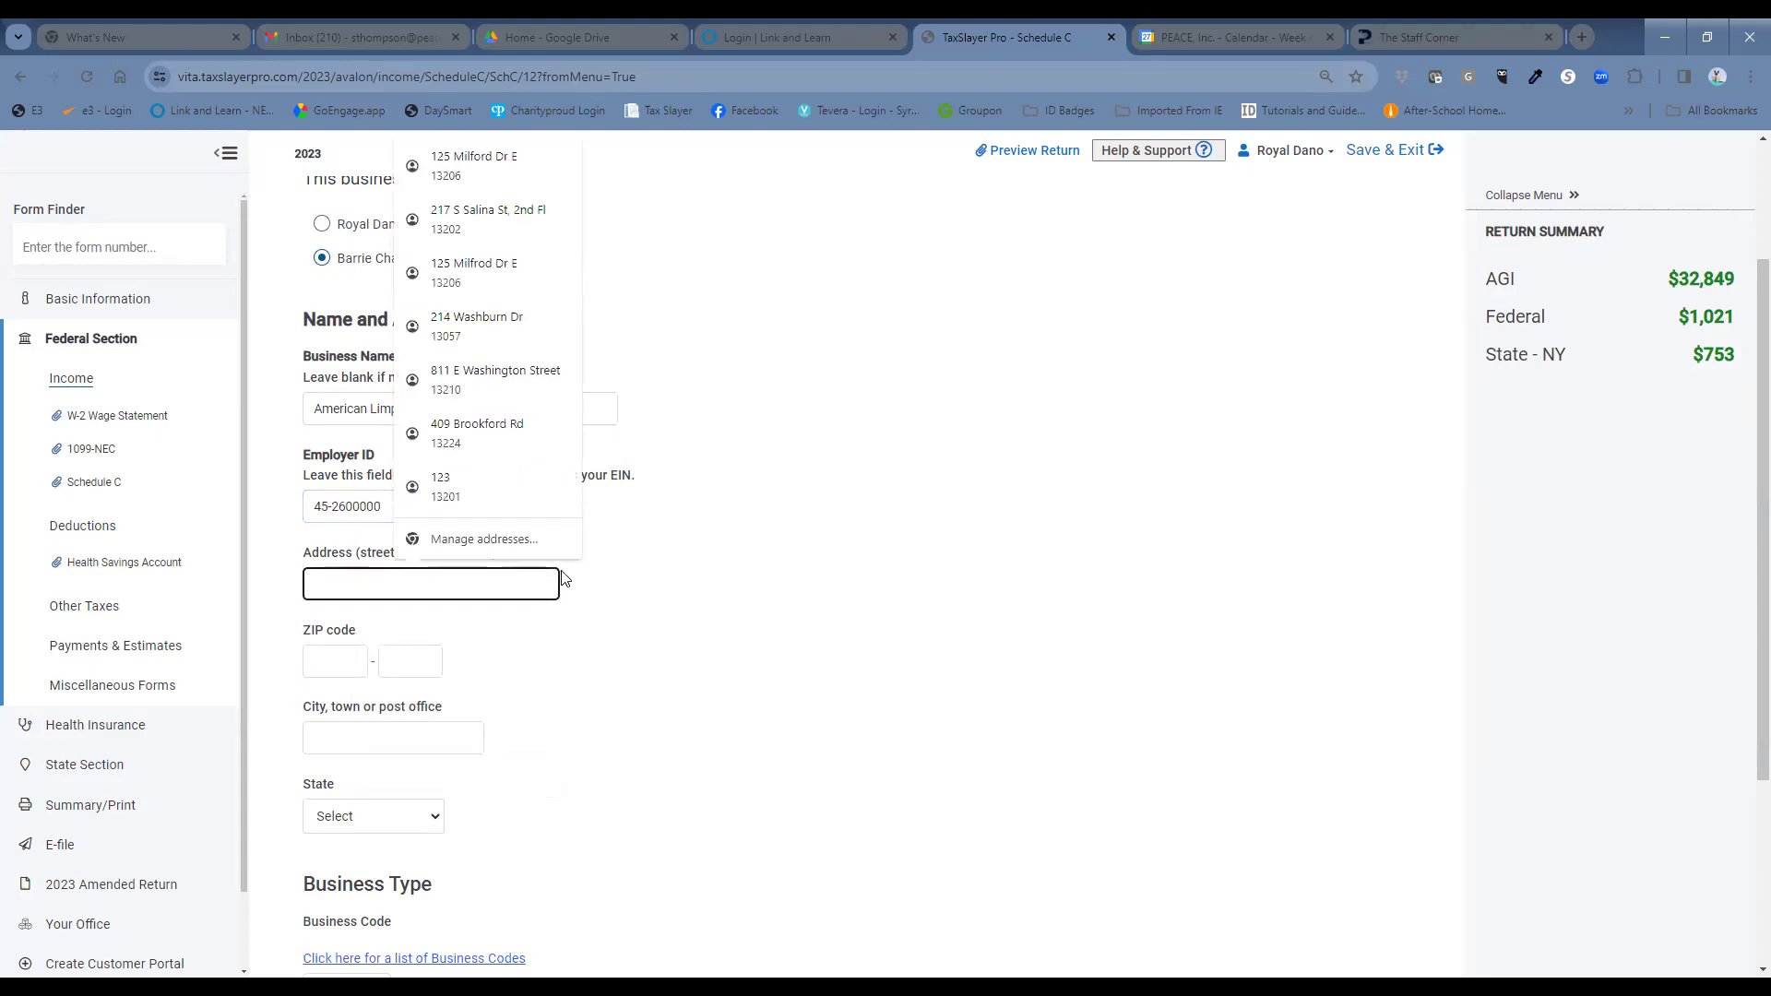
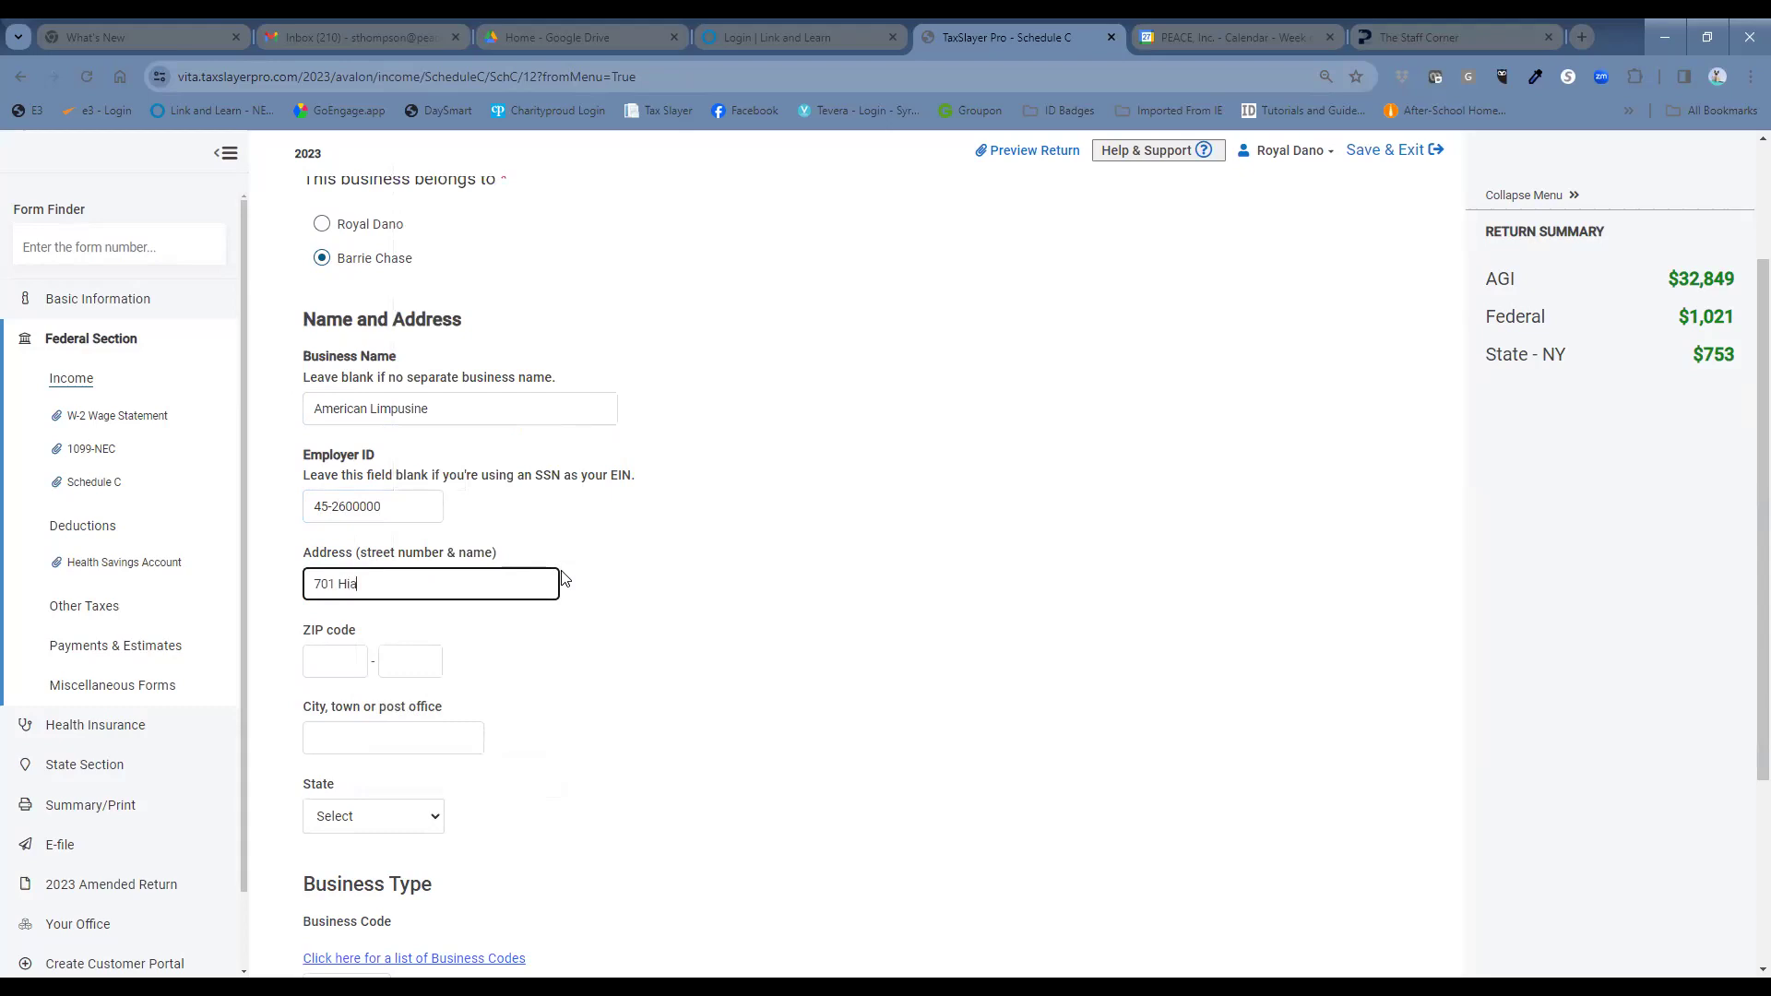
click(341, 659)
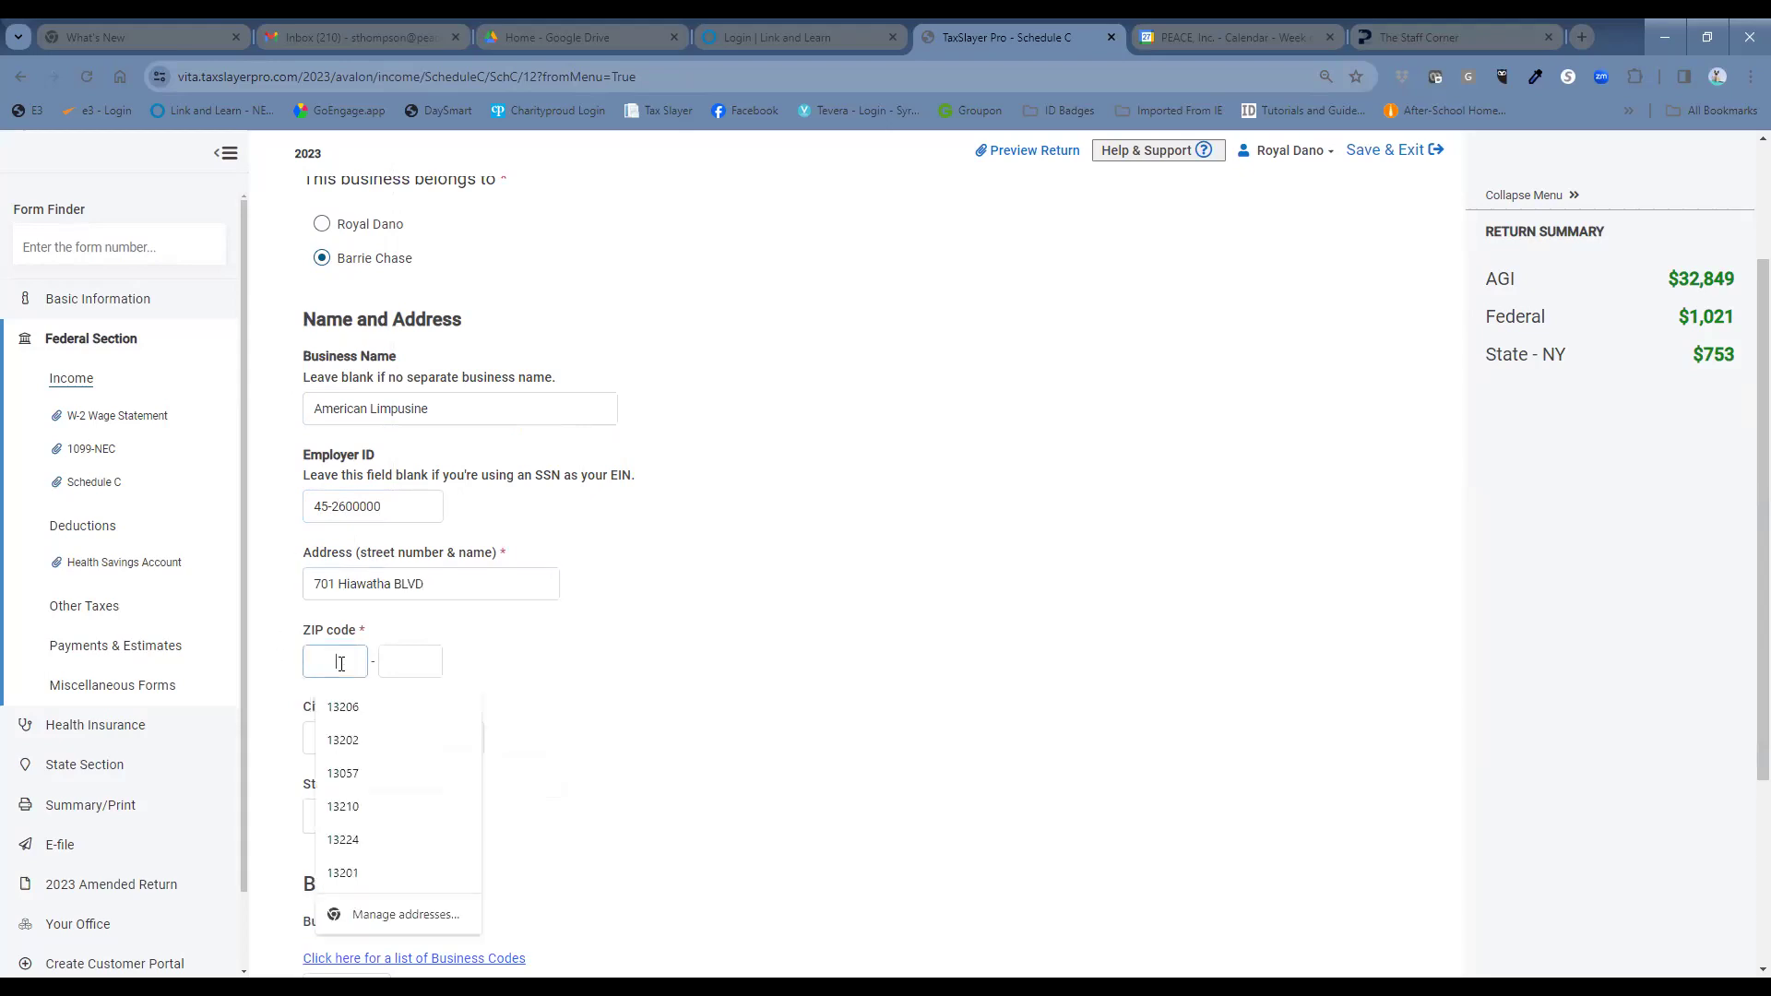
text(13208)
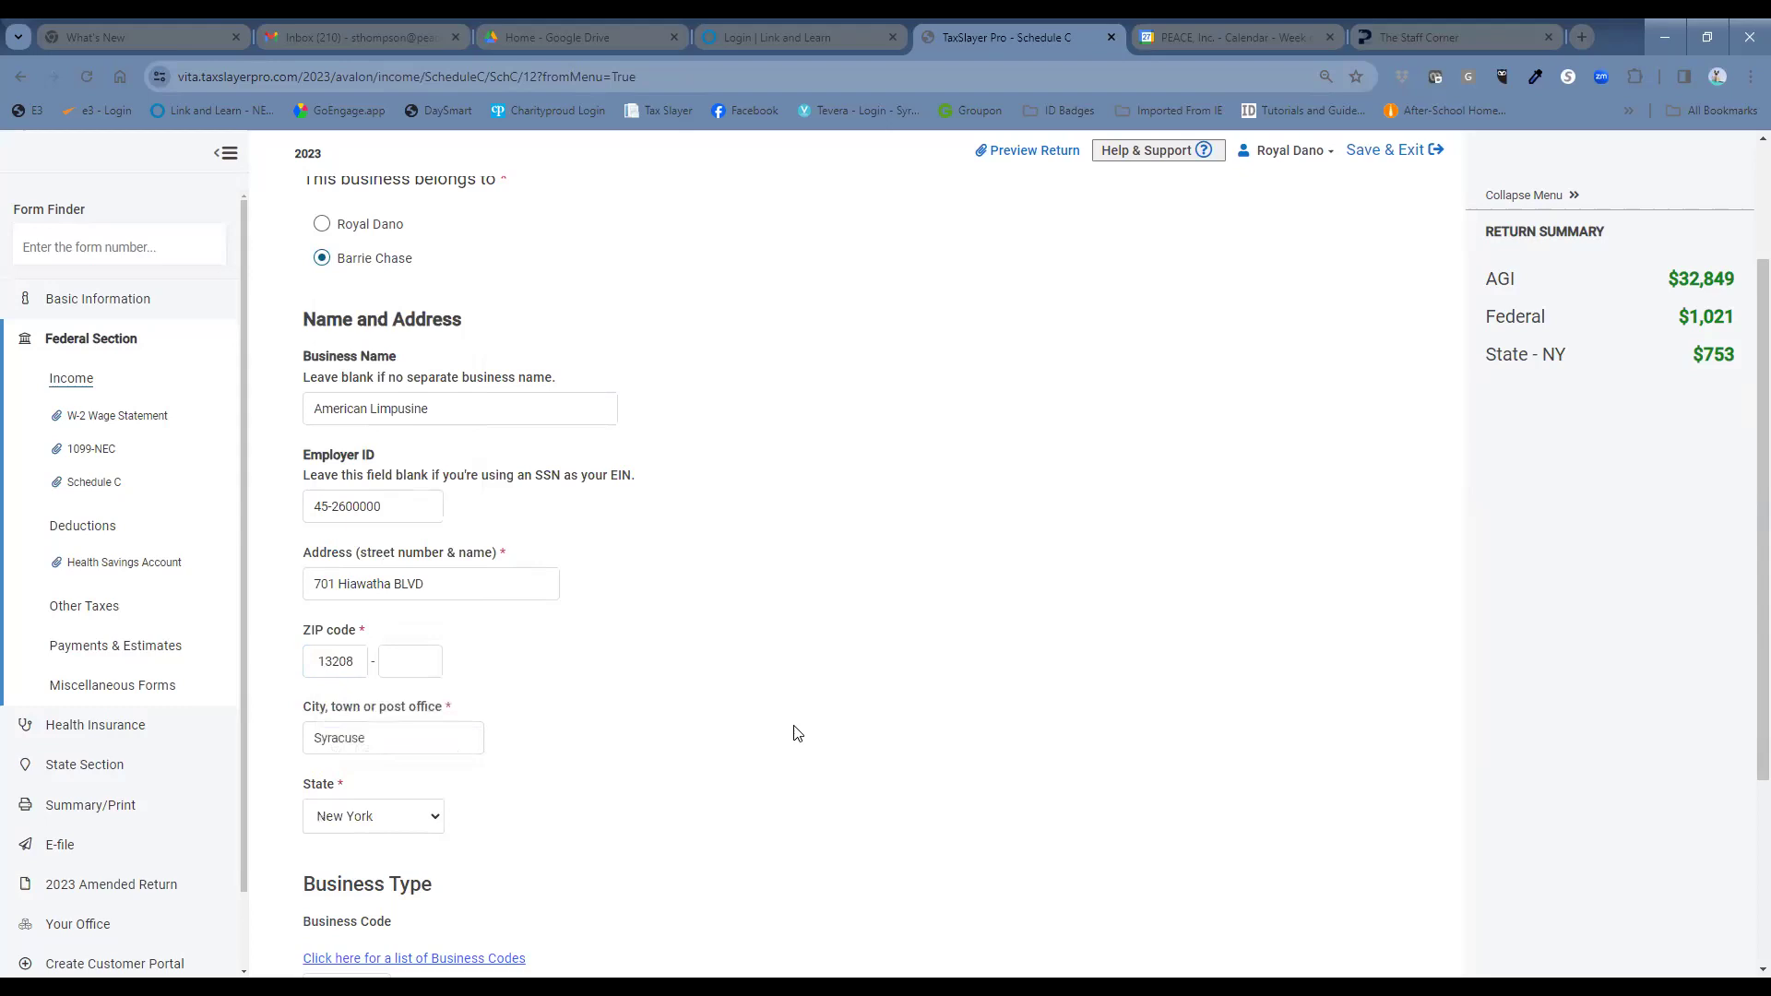
scroll(798, 734, down, 3)
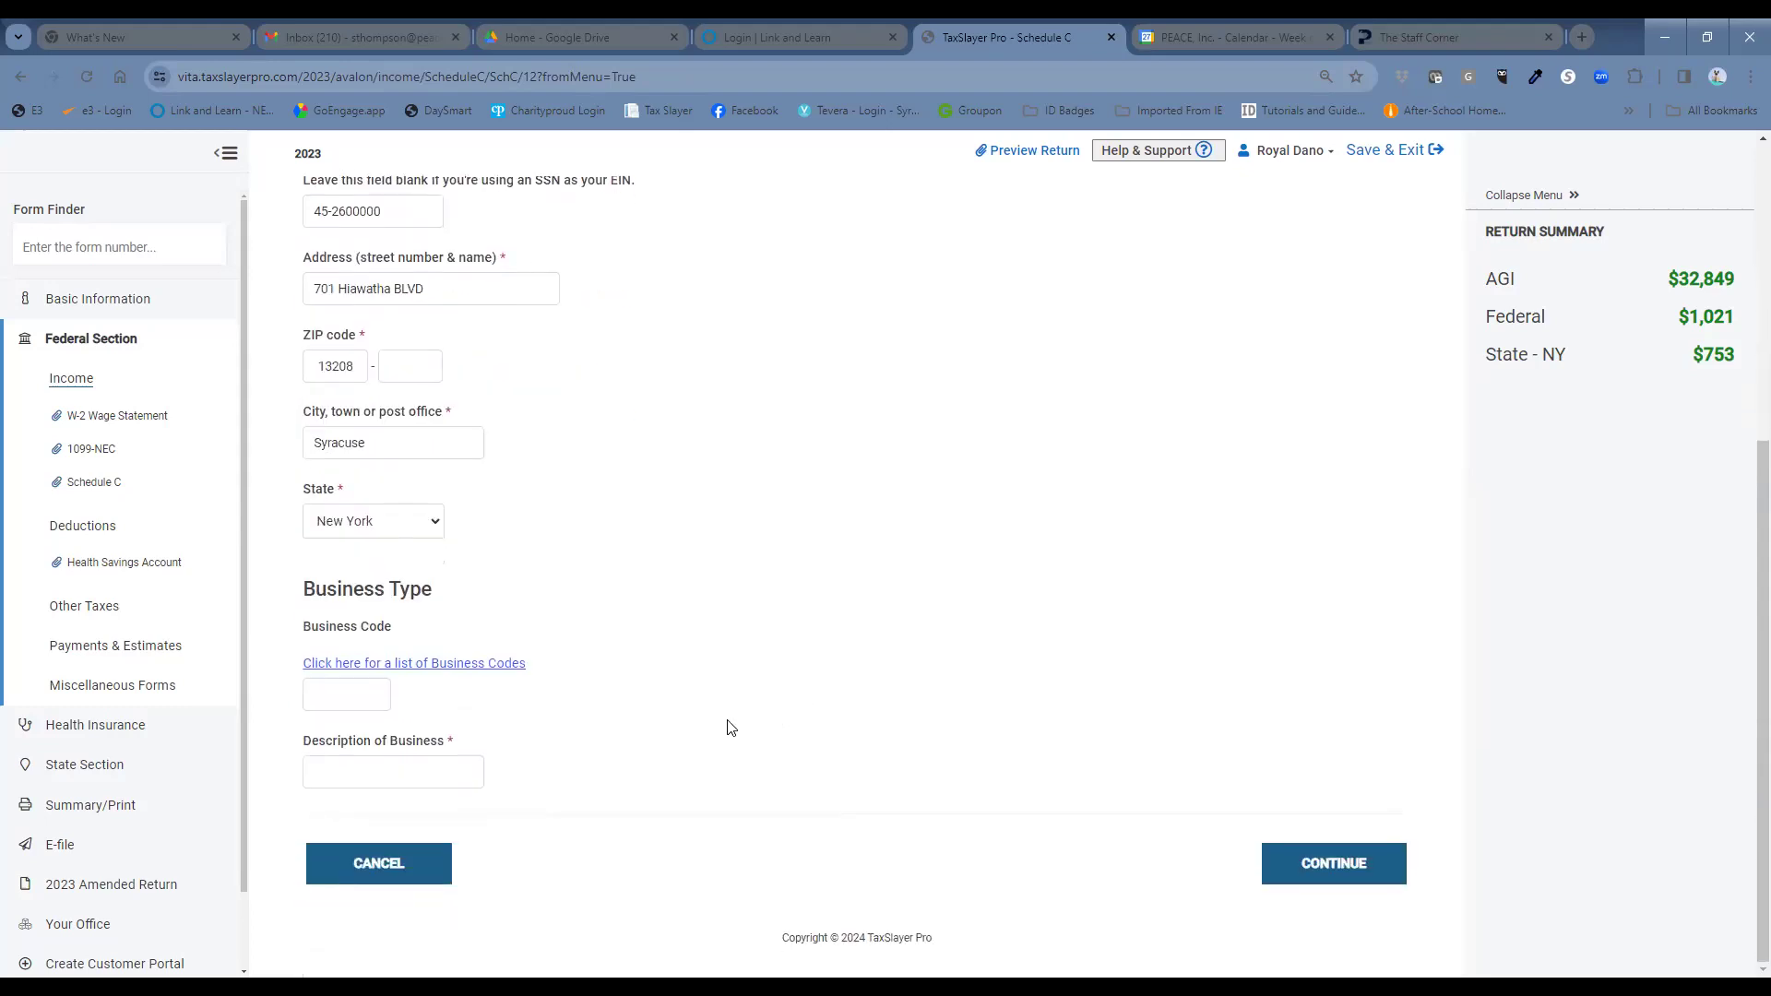
Enter business code 485300 with the description 'Taxi limousine' and save the business information.
click(358, 701)
text(485300)
click(387, 762)
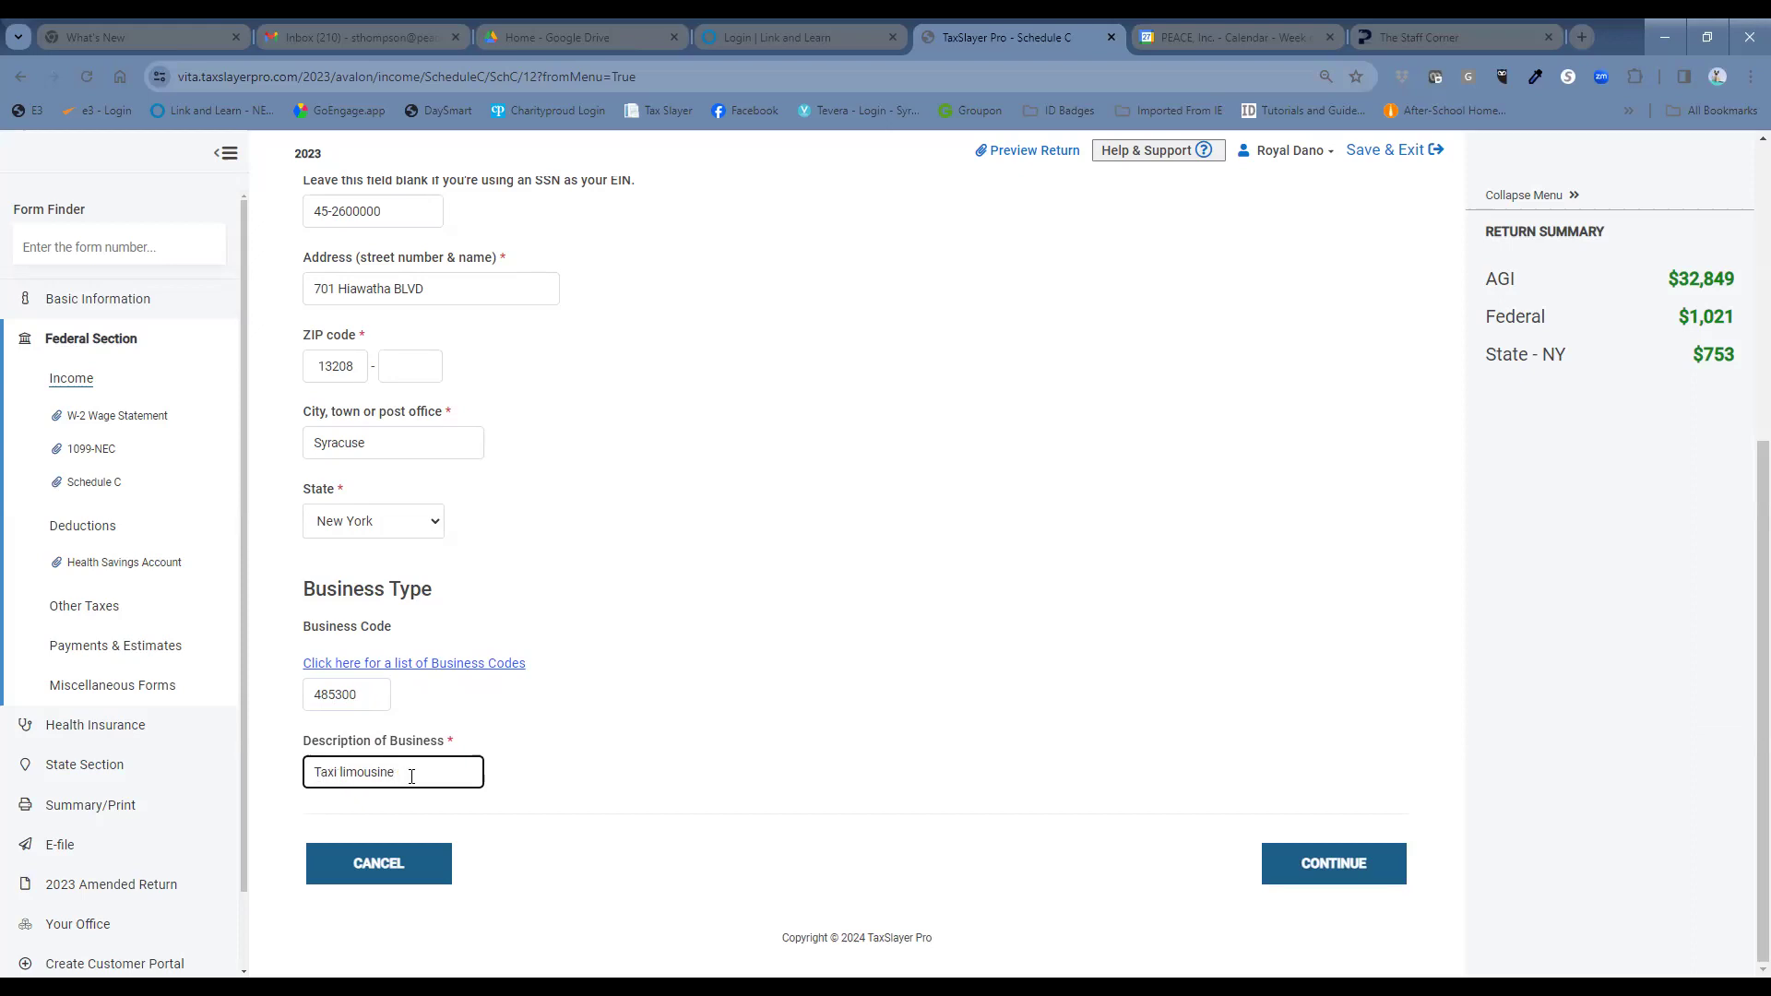
click(1339, 876)
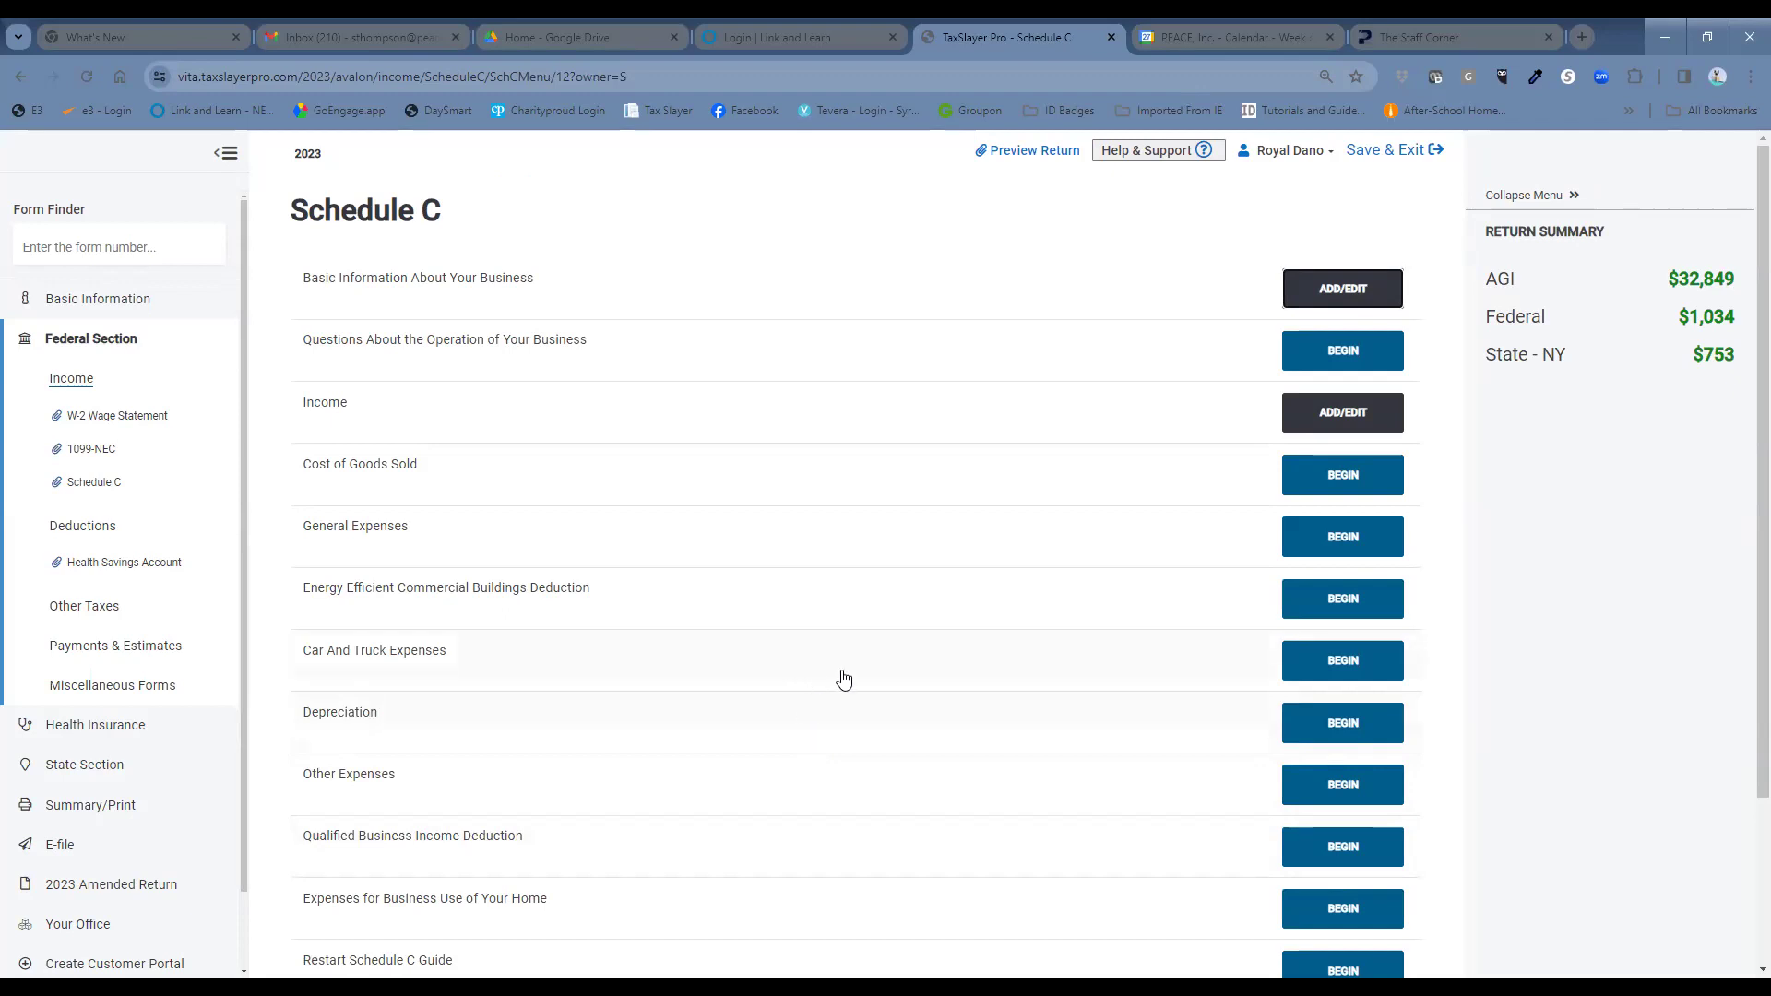
scroll(842, 676, down, 2)
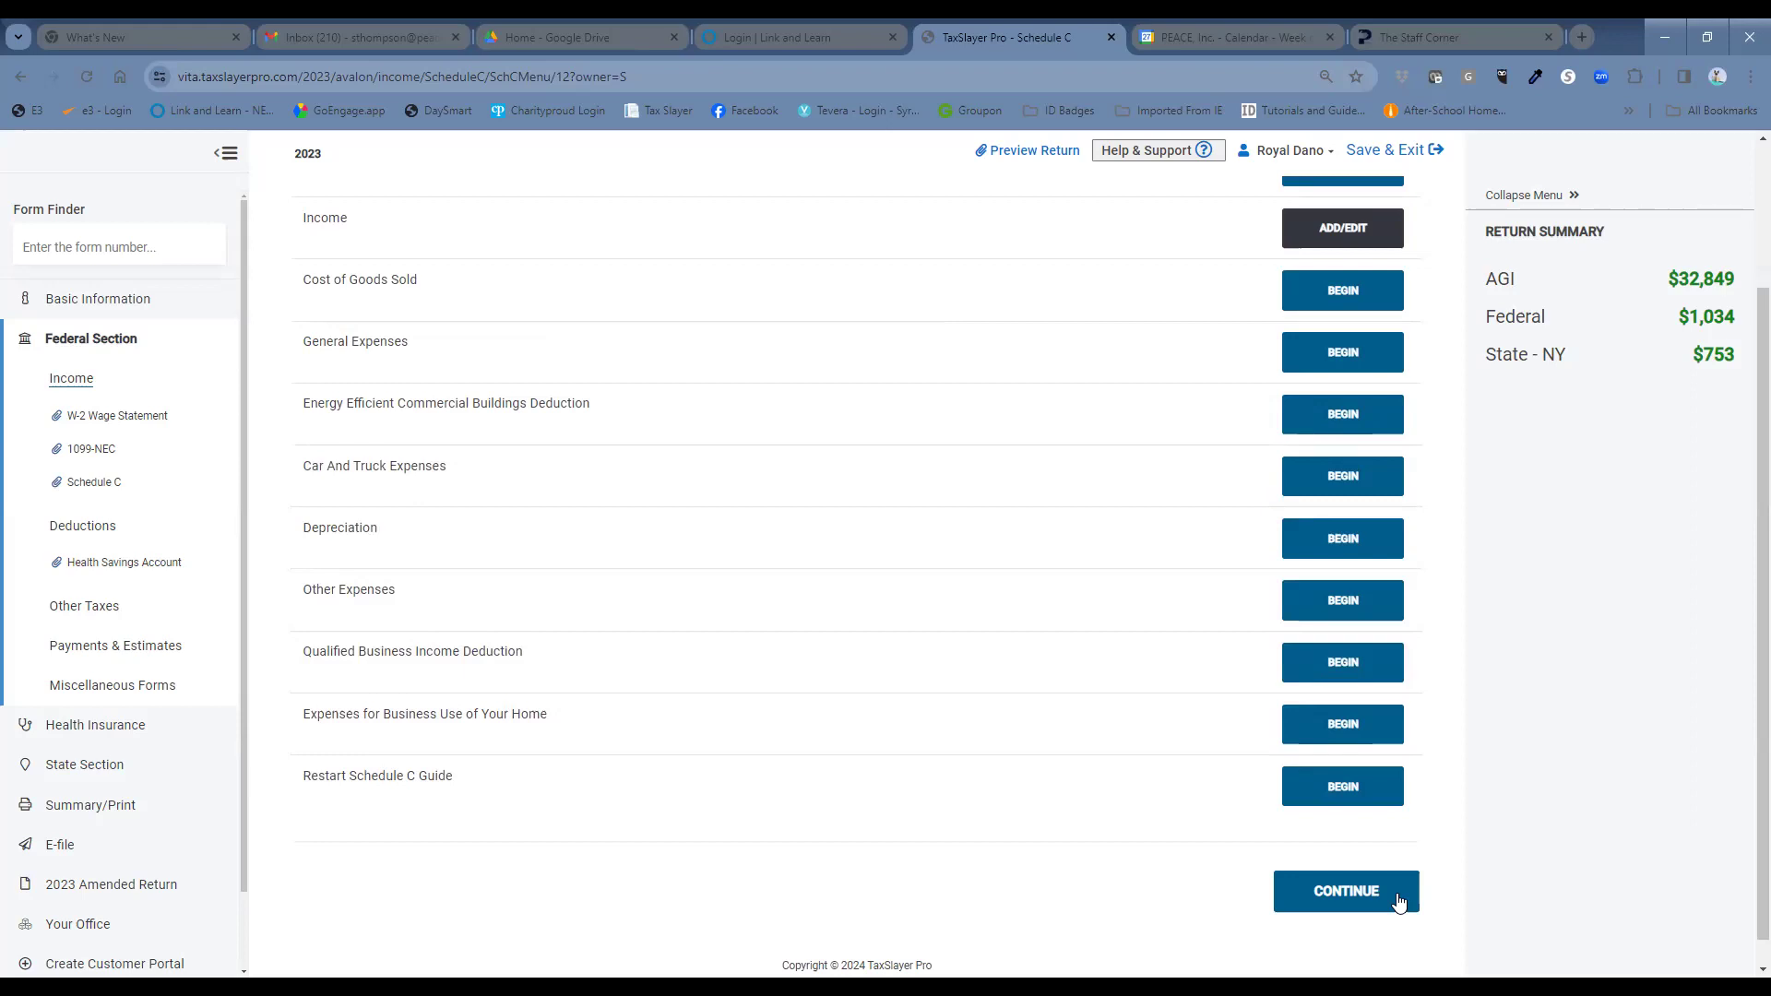
Leave Schedule C and the 1099-NEC list, then add a new Form 1099-R under IRA/Pension Distributions.
click(1304, 905)
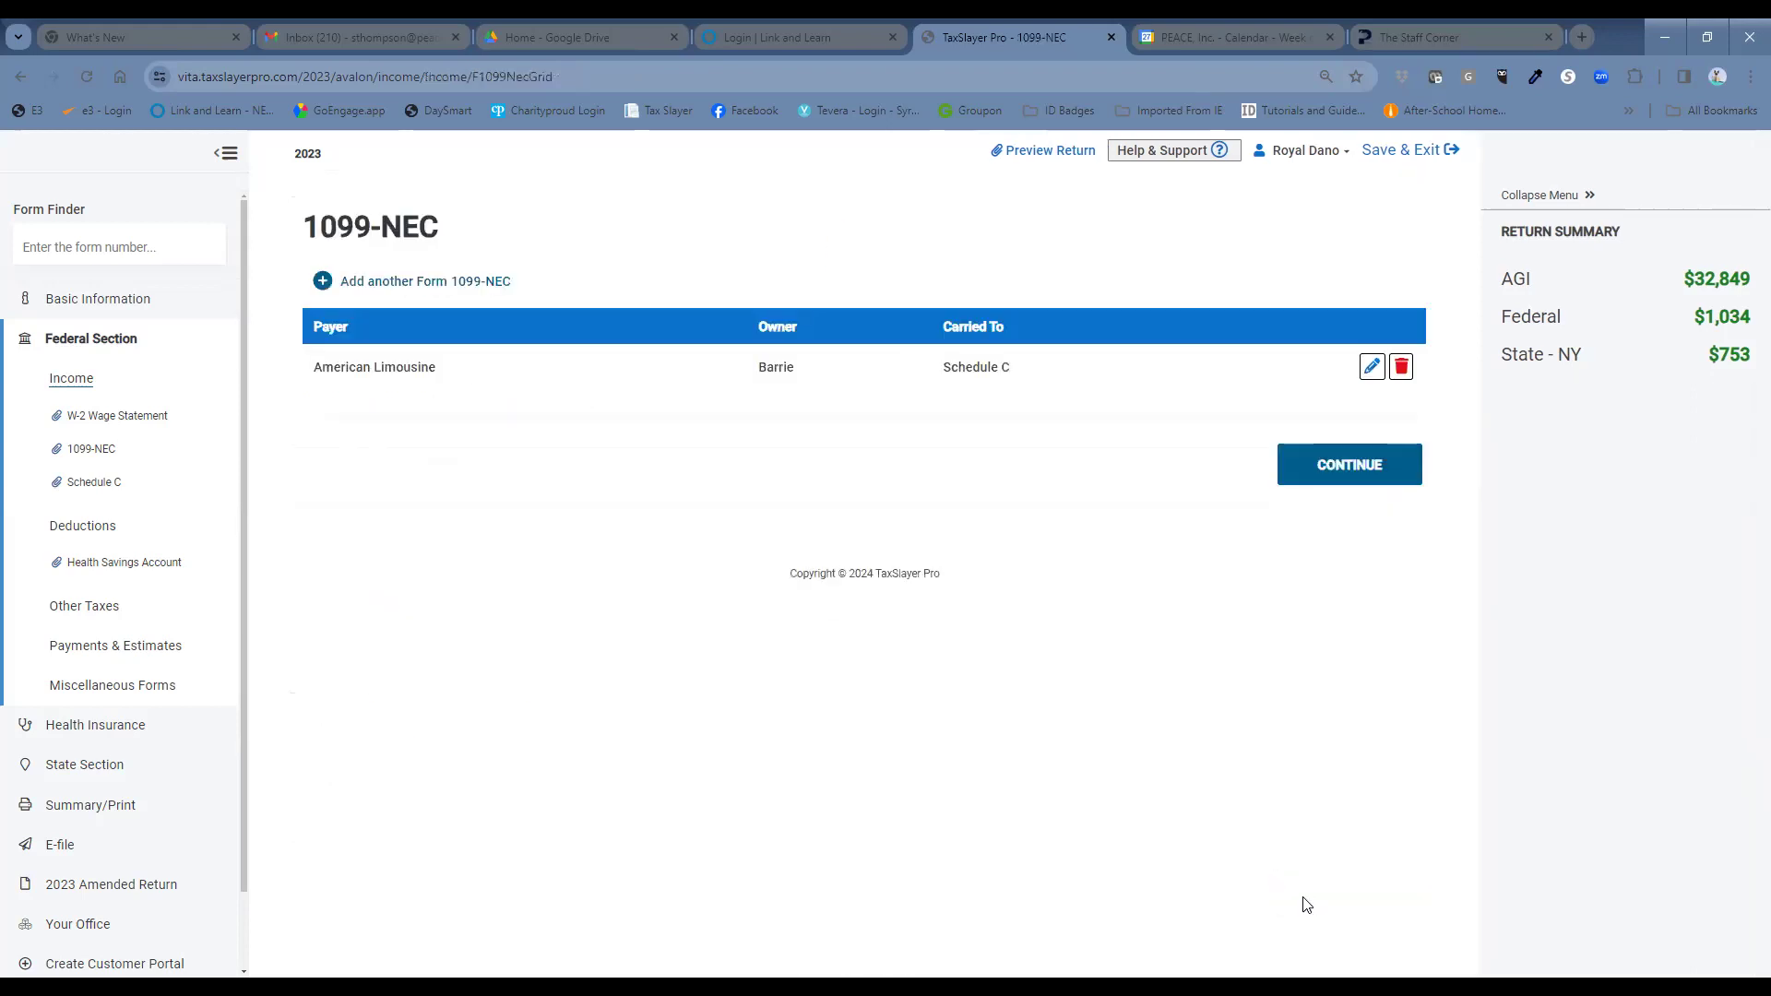
click(1332, 454)
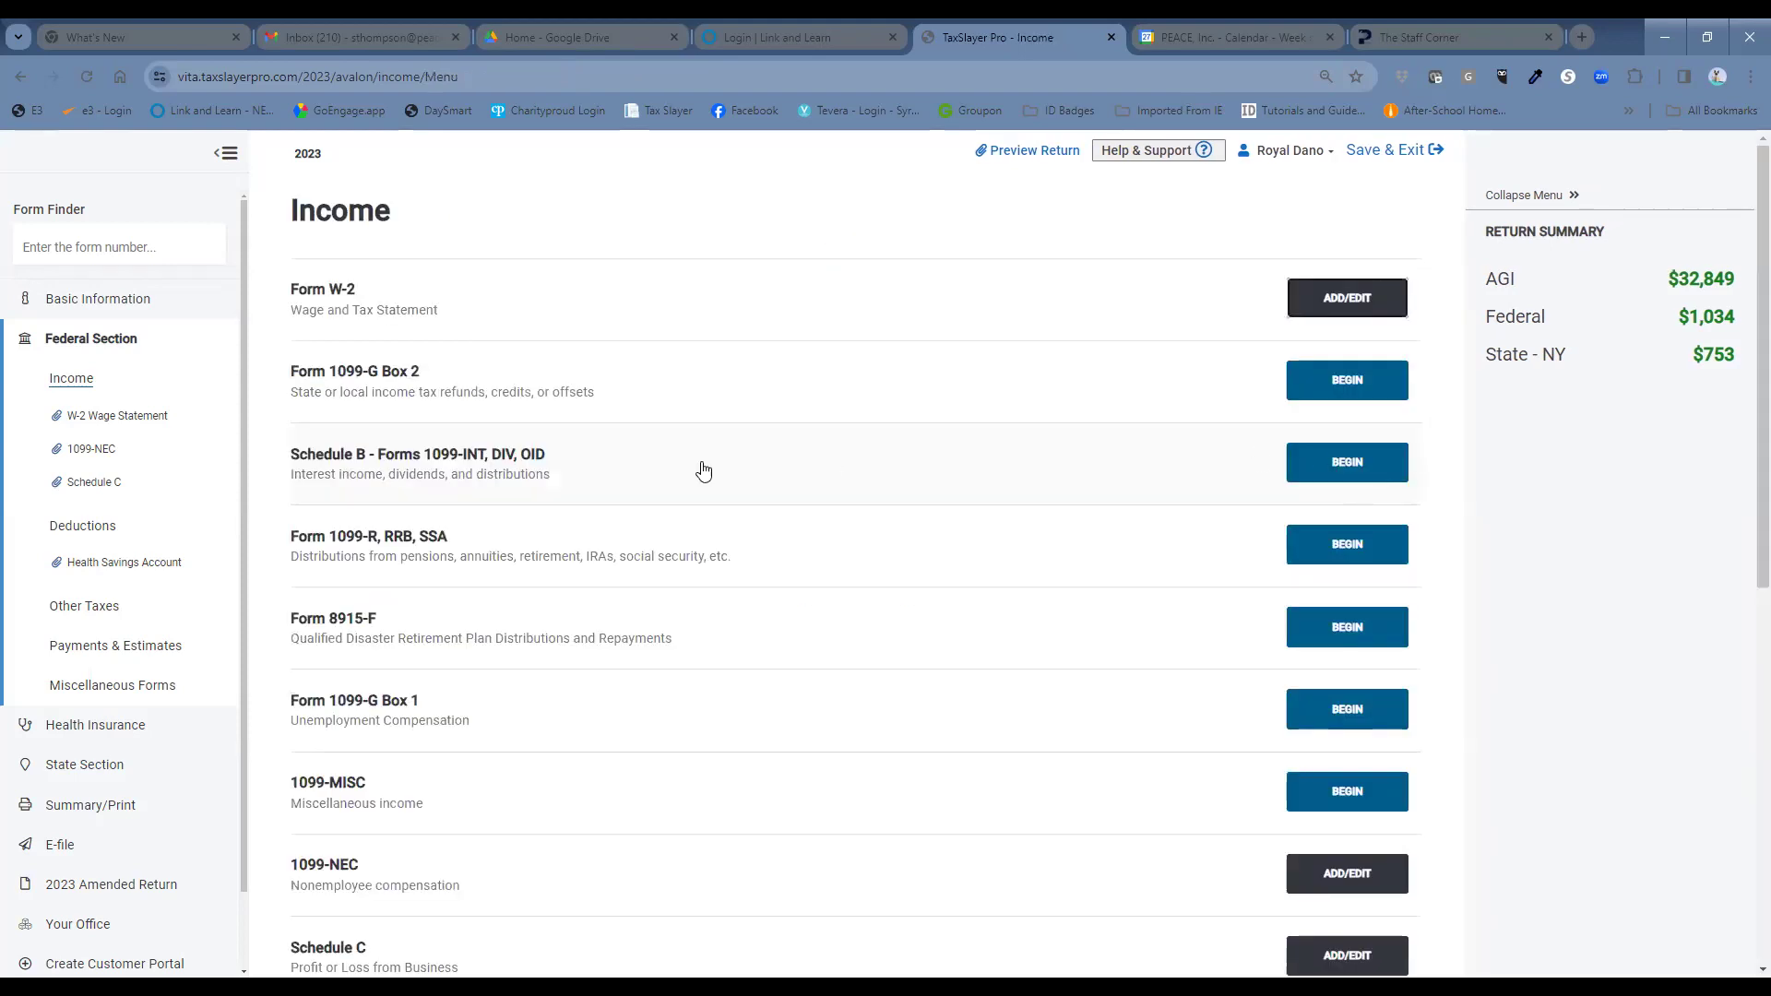
click(185, 241)
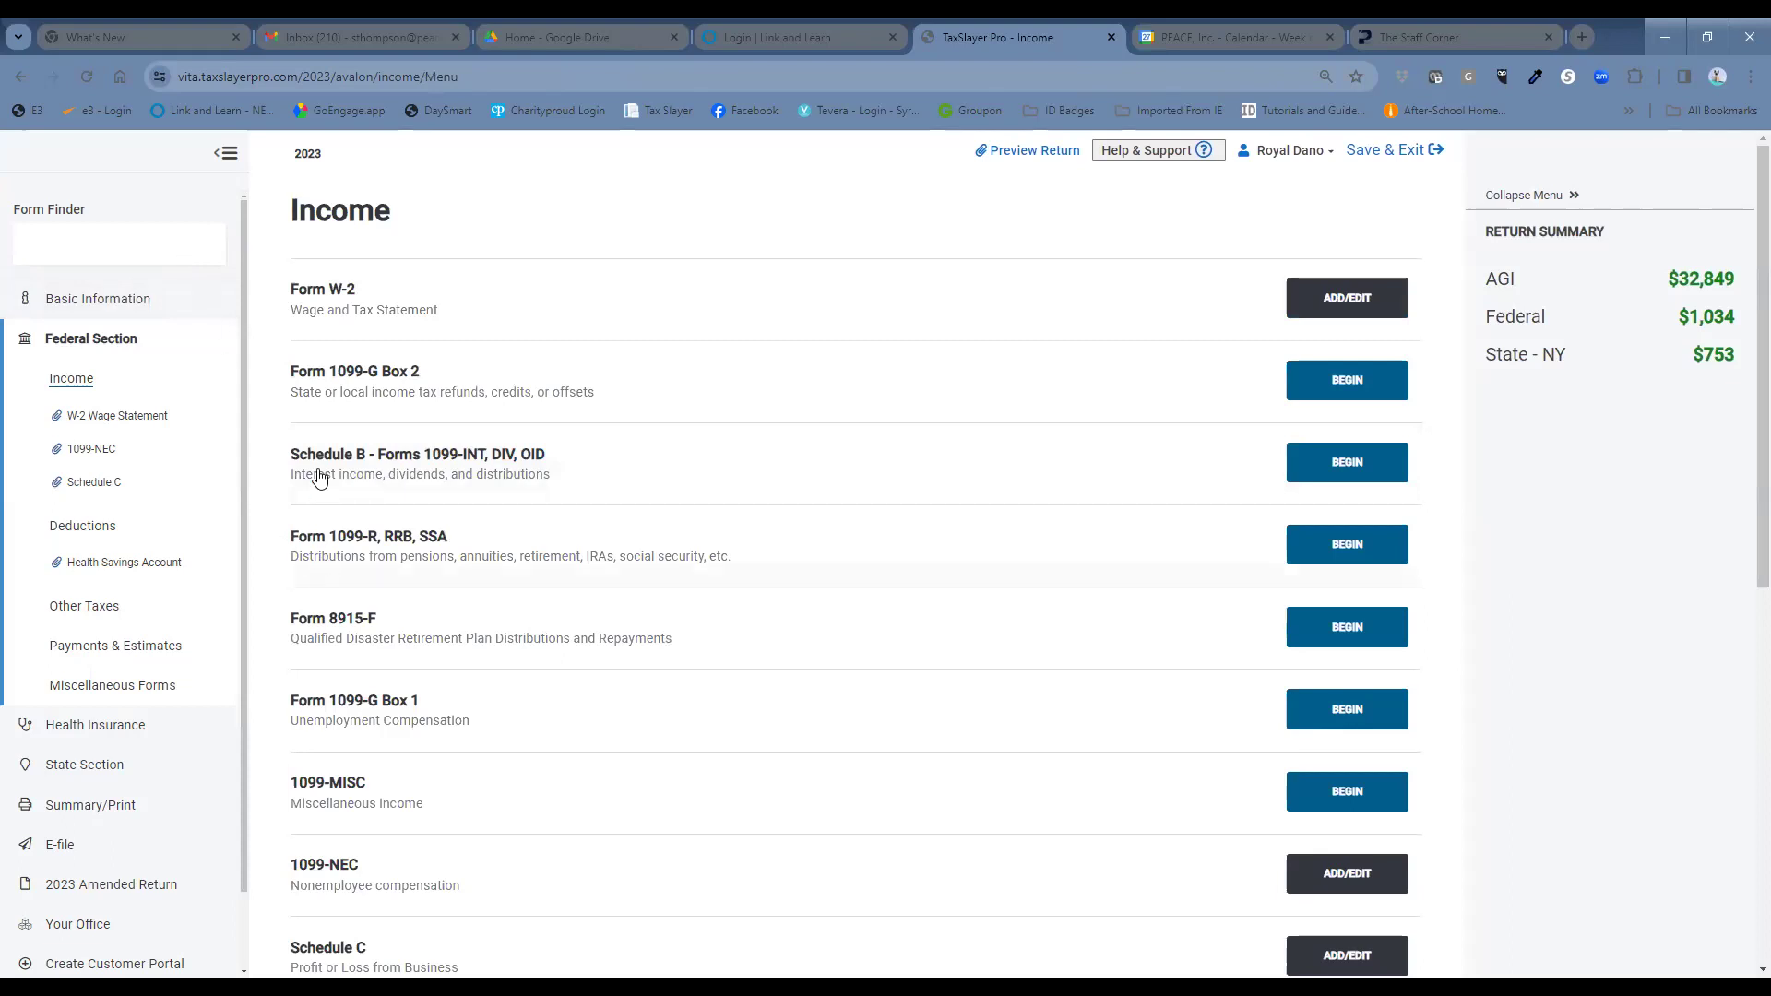
click(1308, 546)
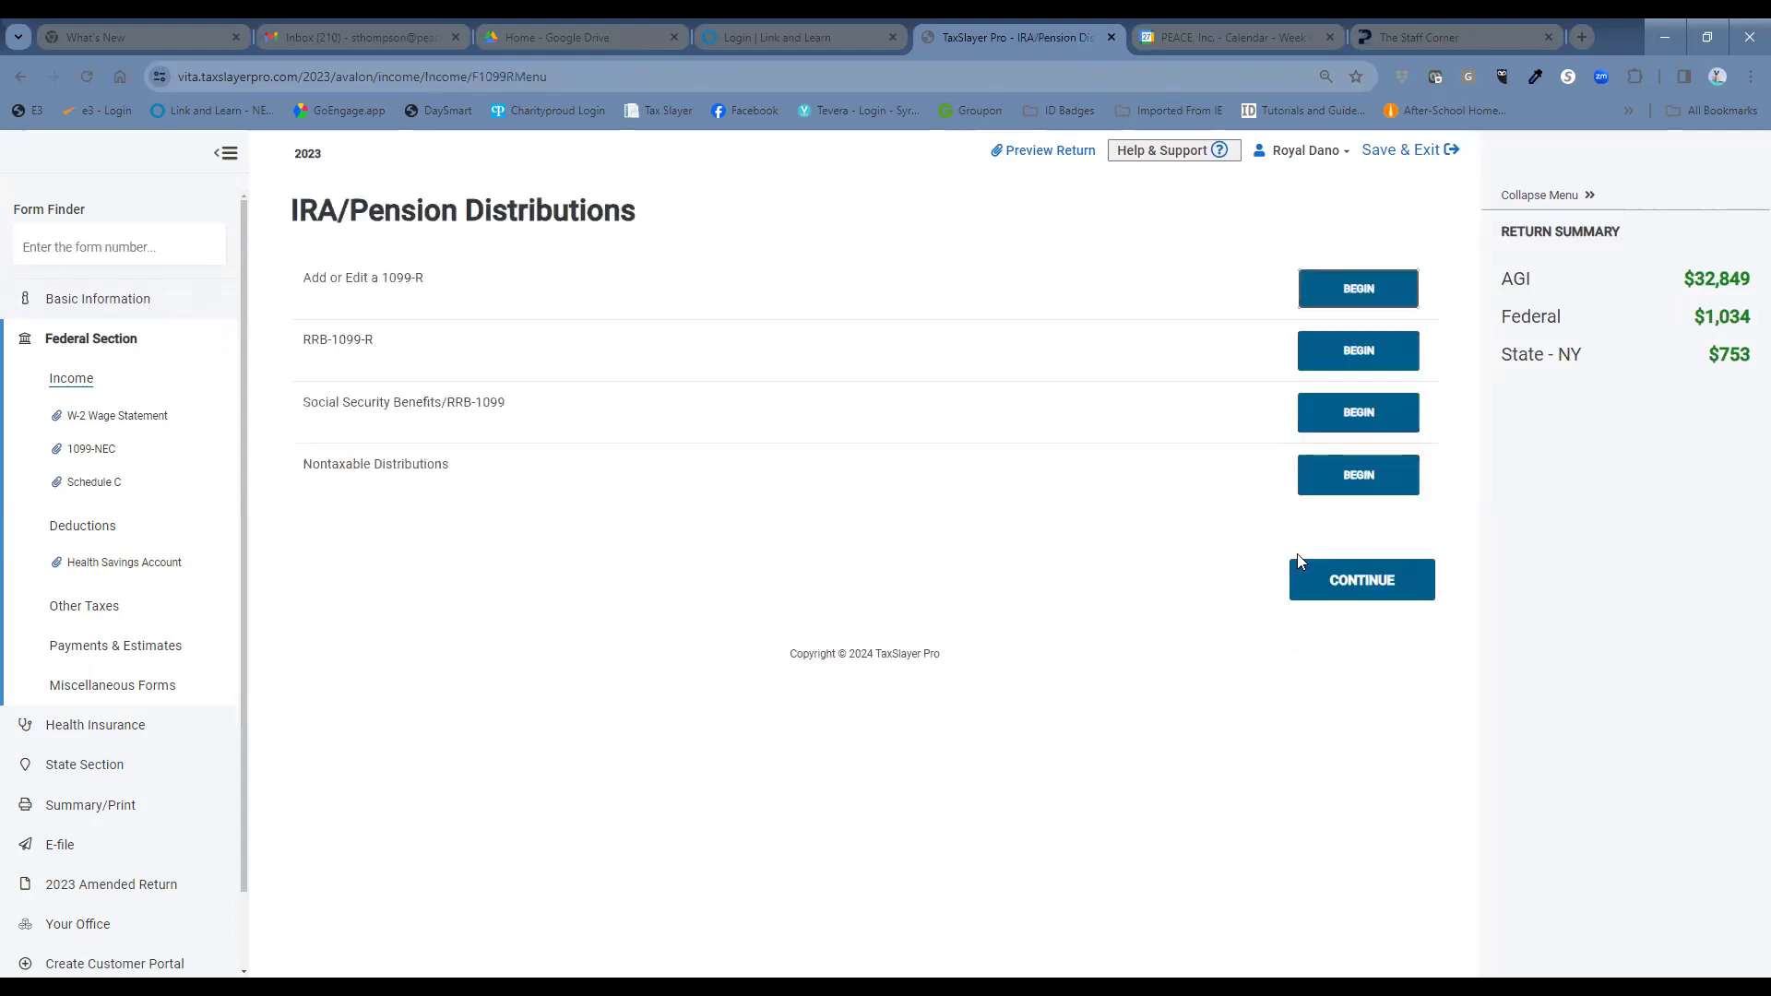
click(1332, 286)
scroll(779, 533, down, 2)
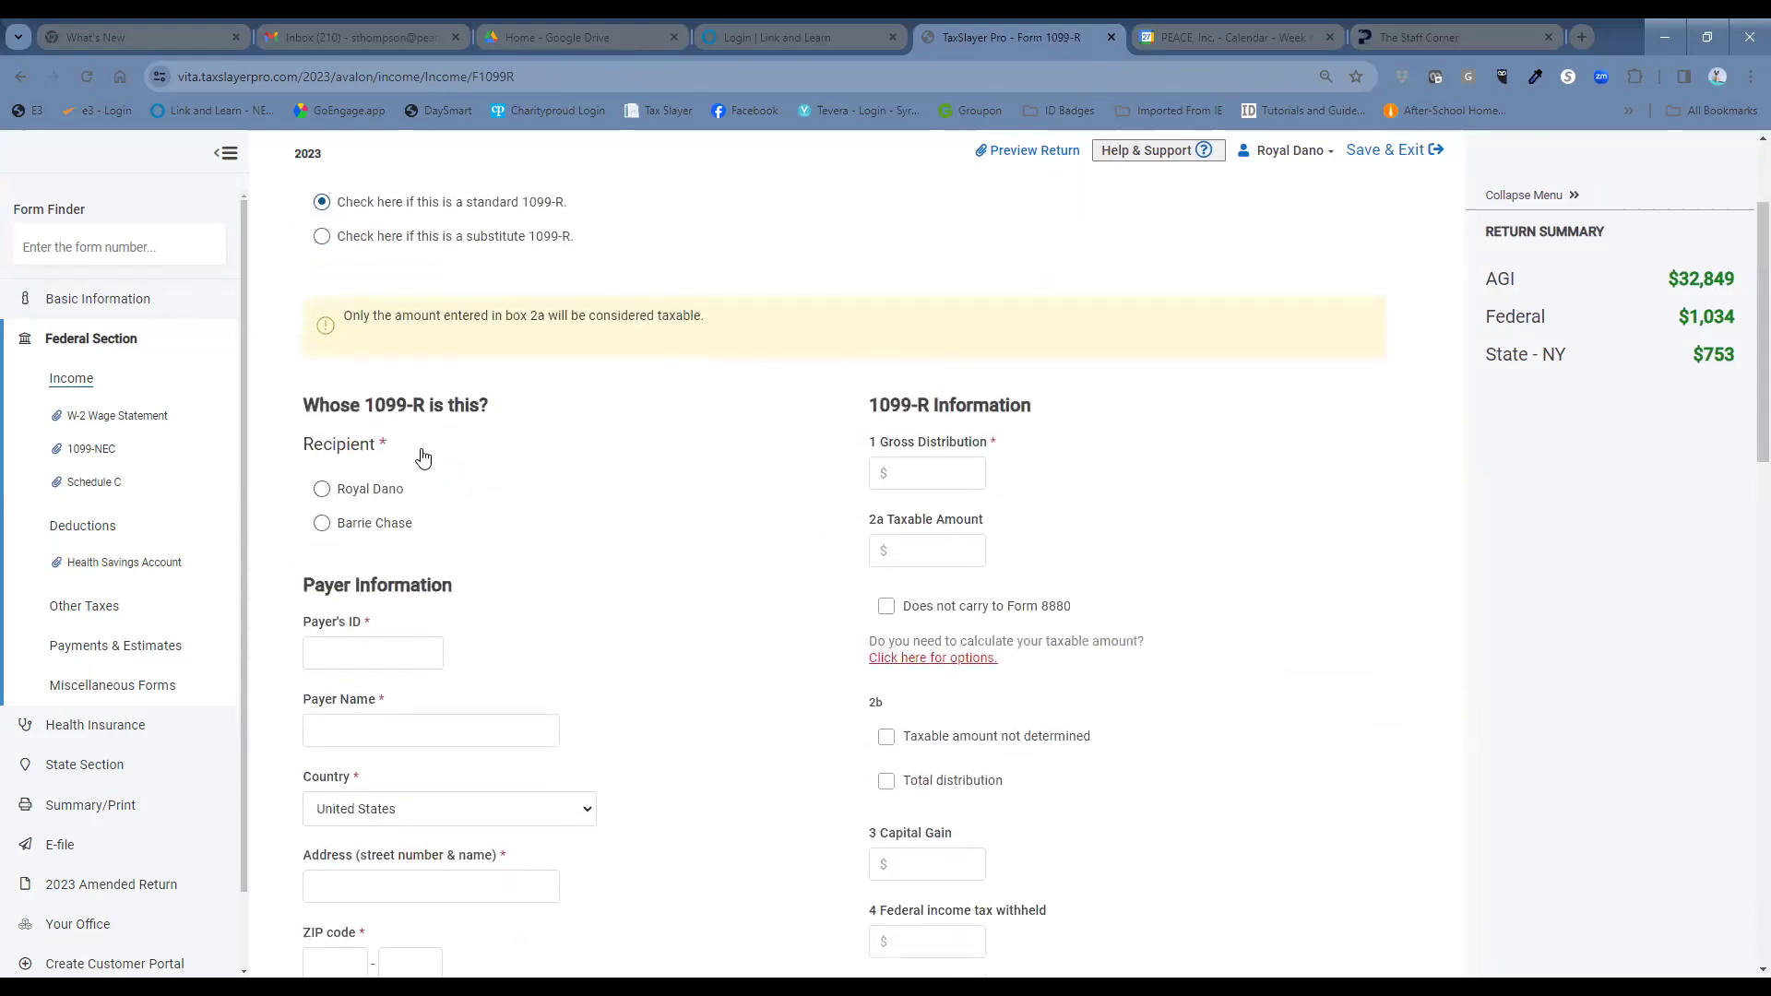
Make the taxpayer the recipient and enter payer ID 52-6083699 to auto-fill Office of Personnel Management.
click(323, 488)
click(377, 648)
text(52-6083699)
click(522, 554)
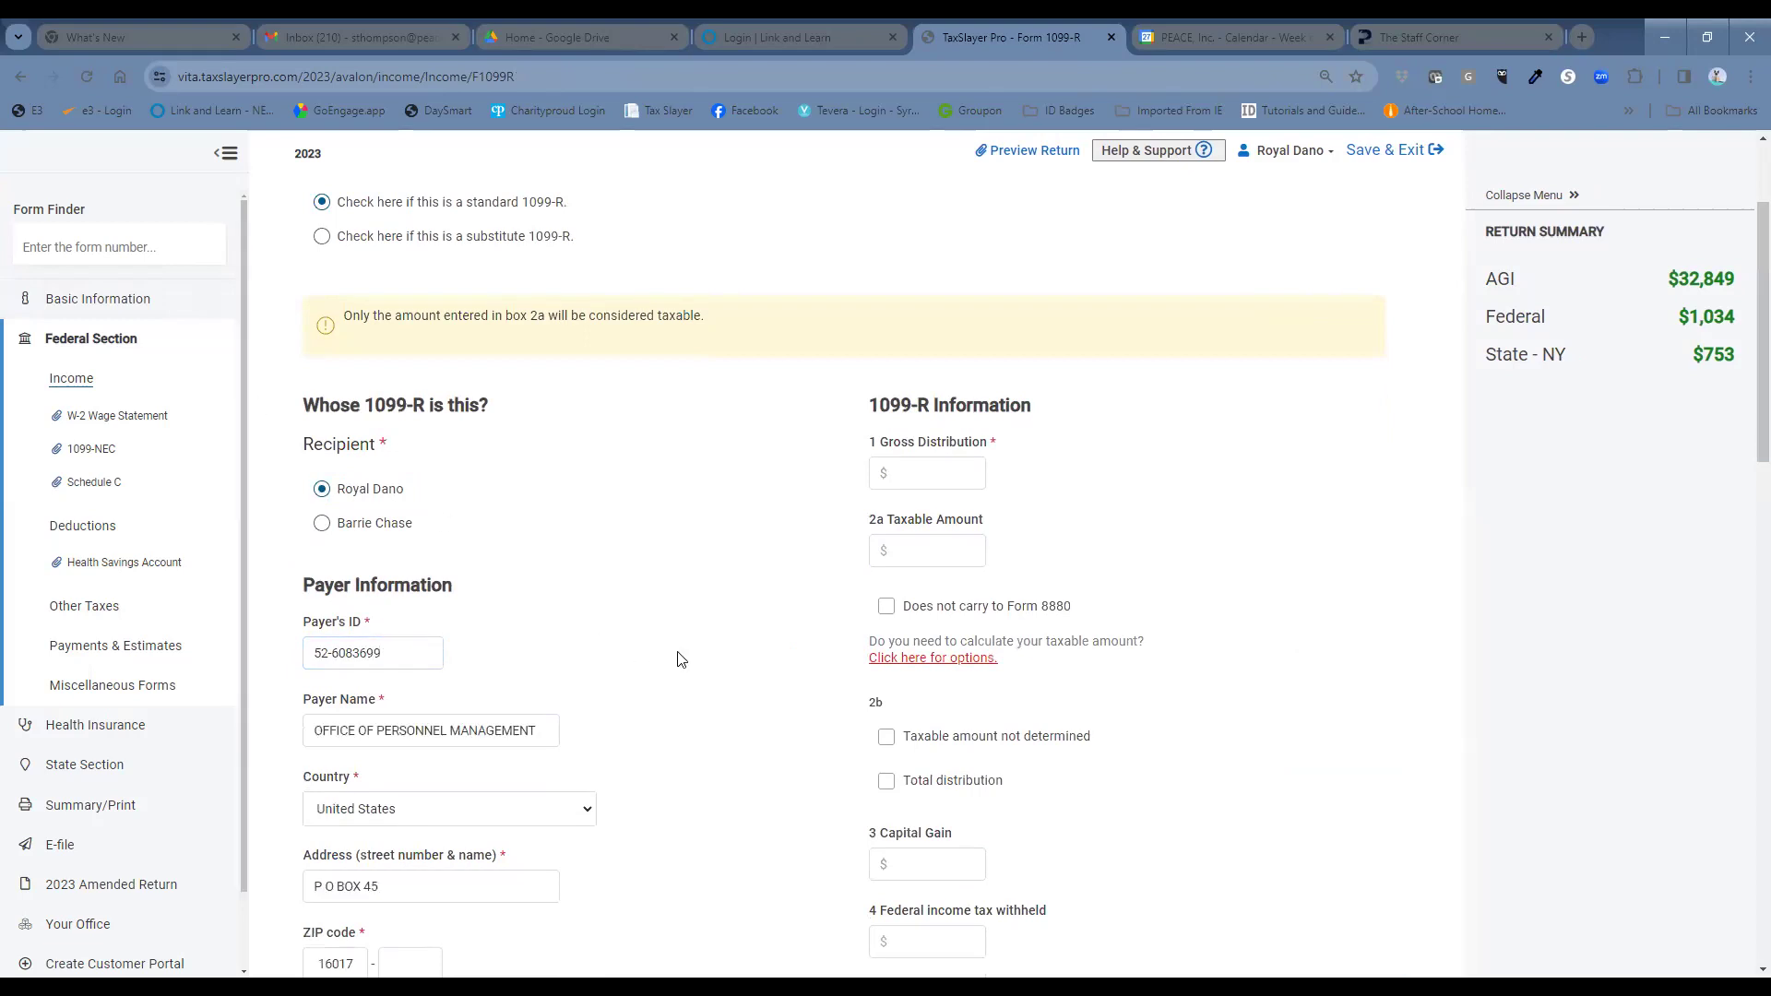
Change the payer ZIP code to 20415 so the city and state become Washington, DC.
scroll(682, 655, down, 1)
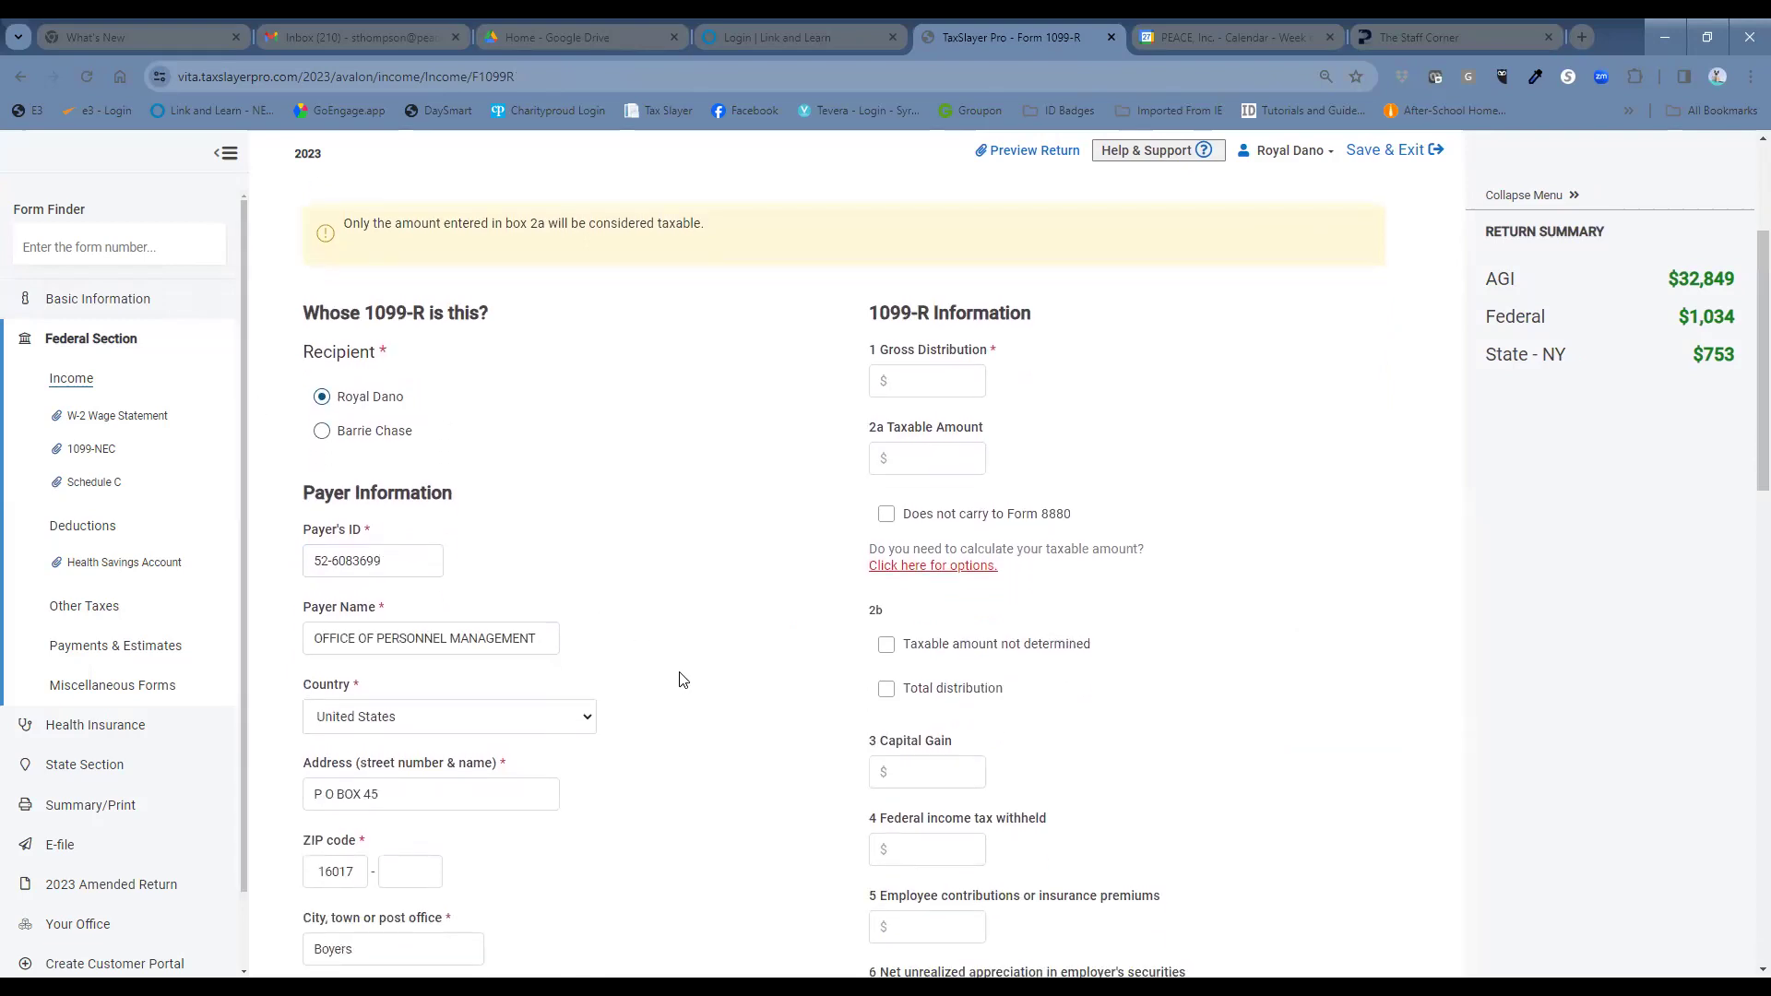
scroll(681, 671, down, 2)
scroll(681, 671, down, 1)
drag(316, 595, 380, 606)
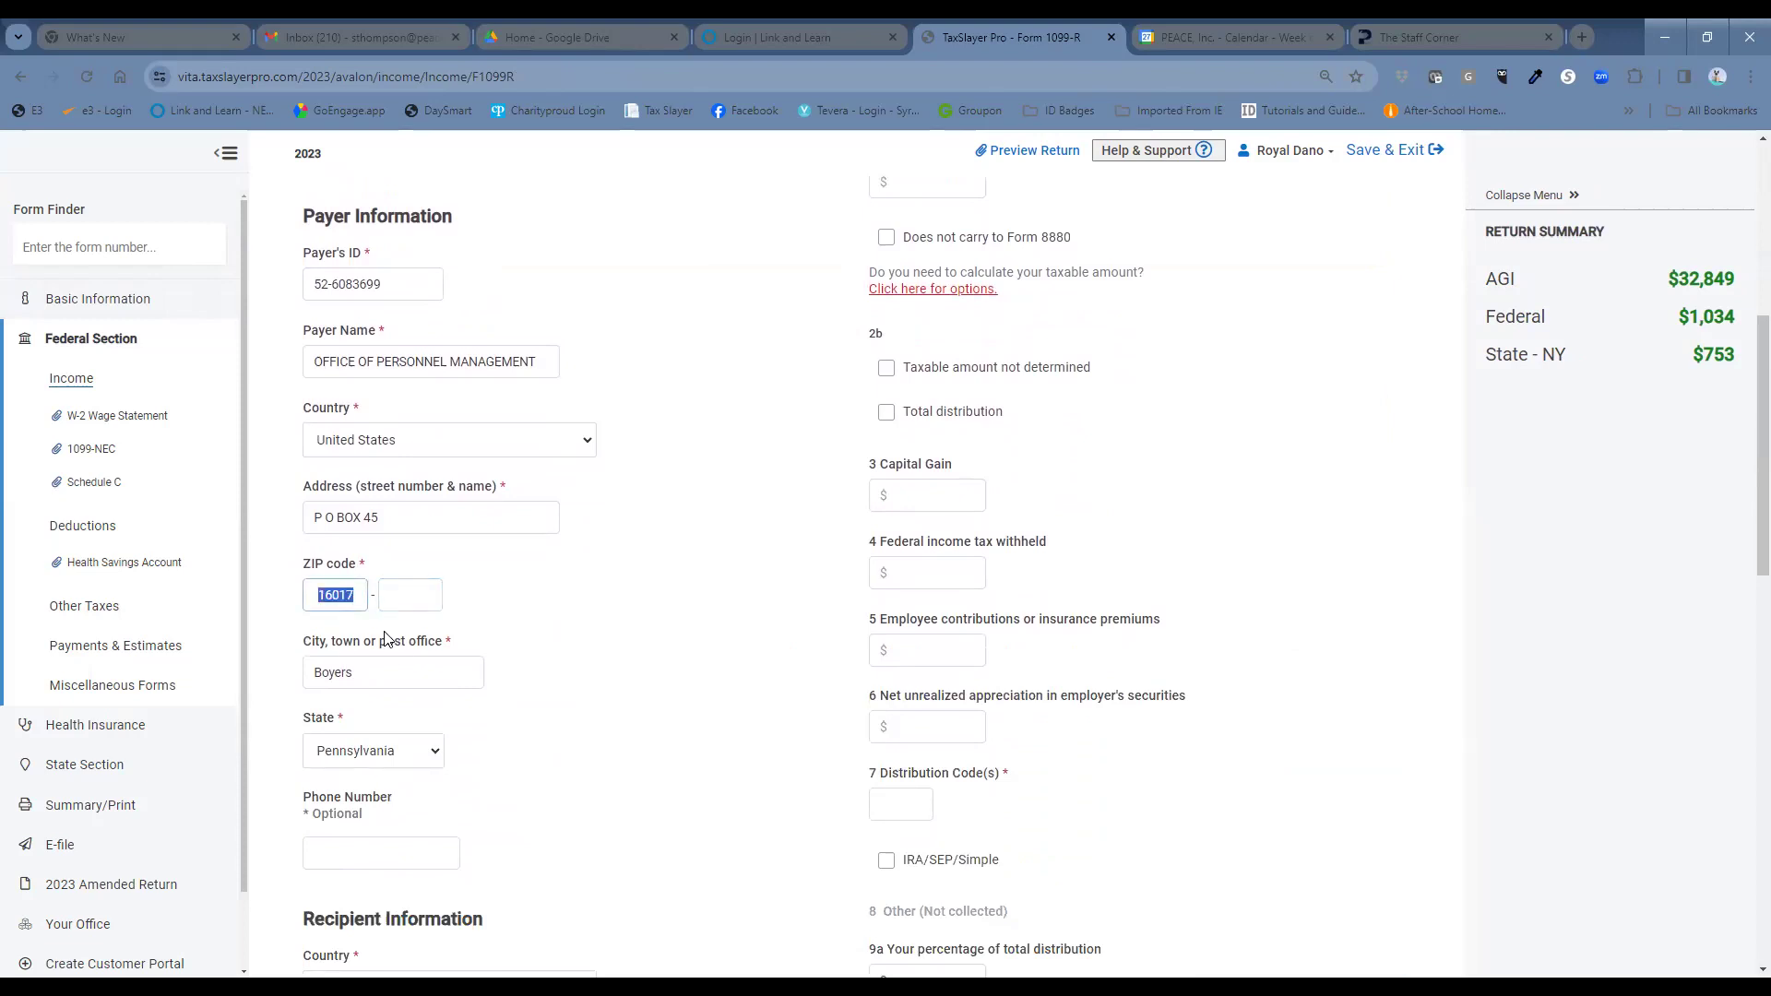
text(20415)
click(555, 660)
click(352, 864)
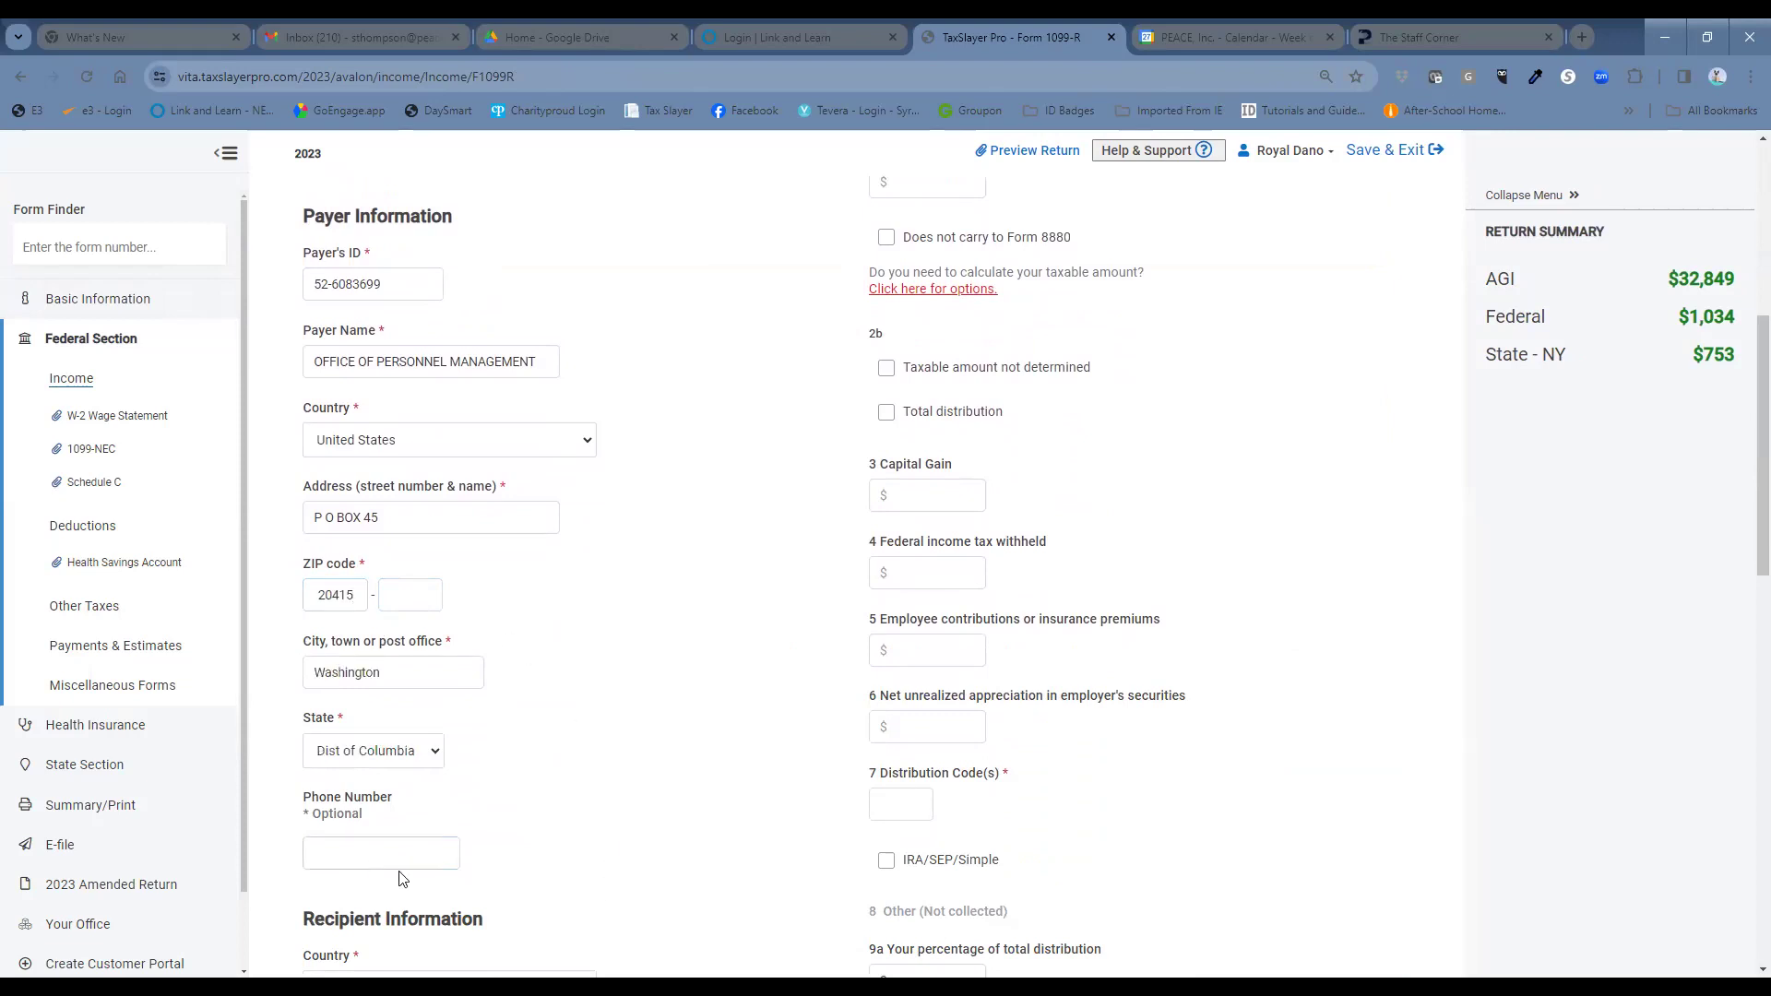
scroll(654, 766, up, 3)
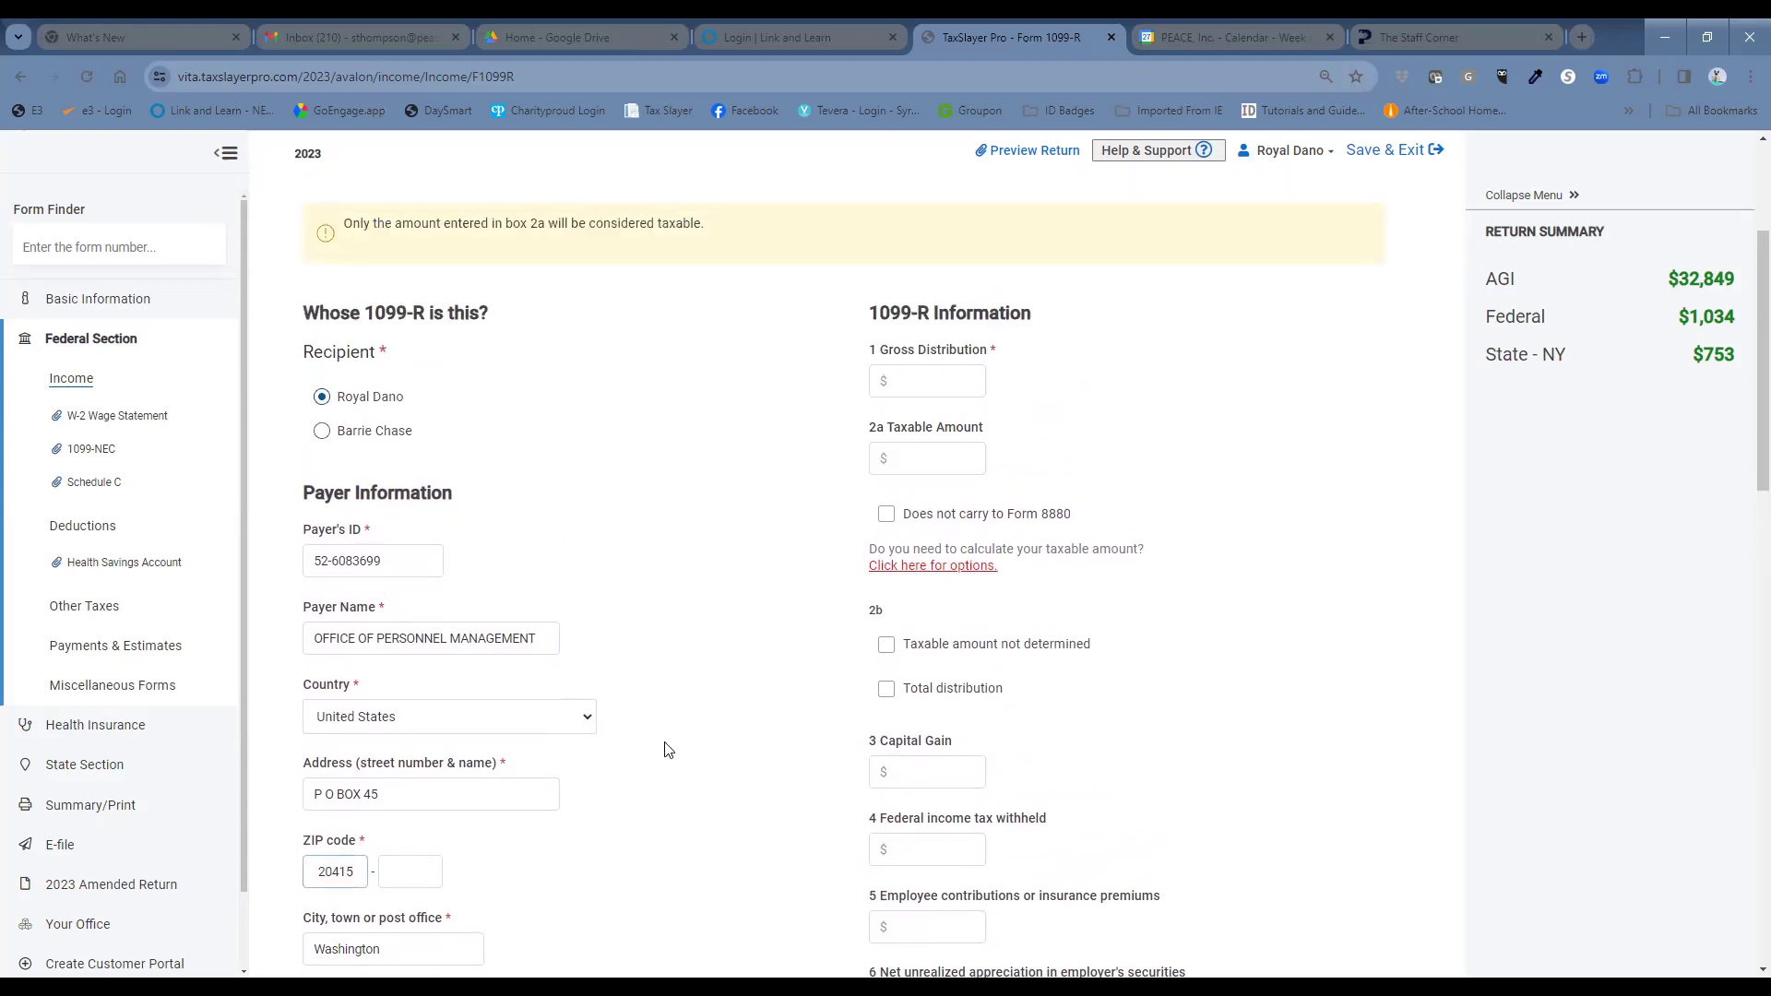
Enter $21000 as the 1099-R gross distribution.
click(939, 391)
click(935, 375)
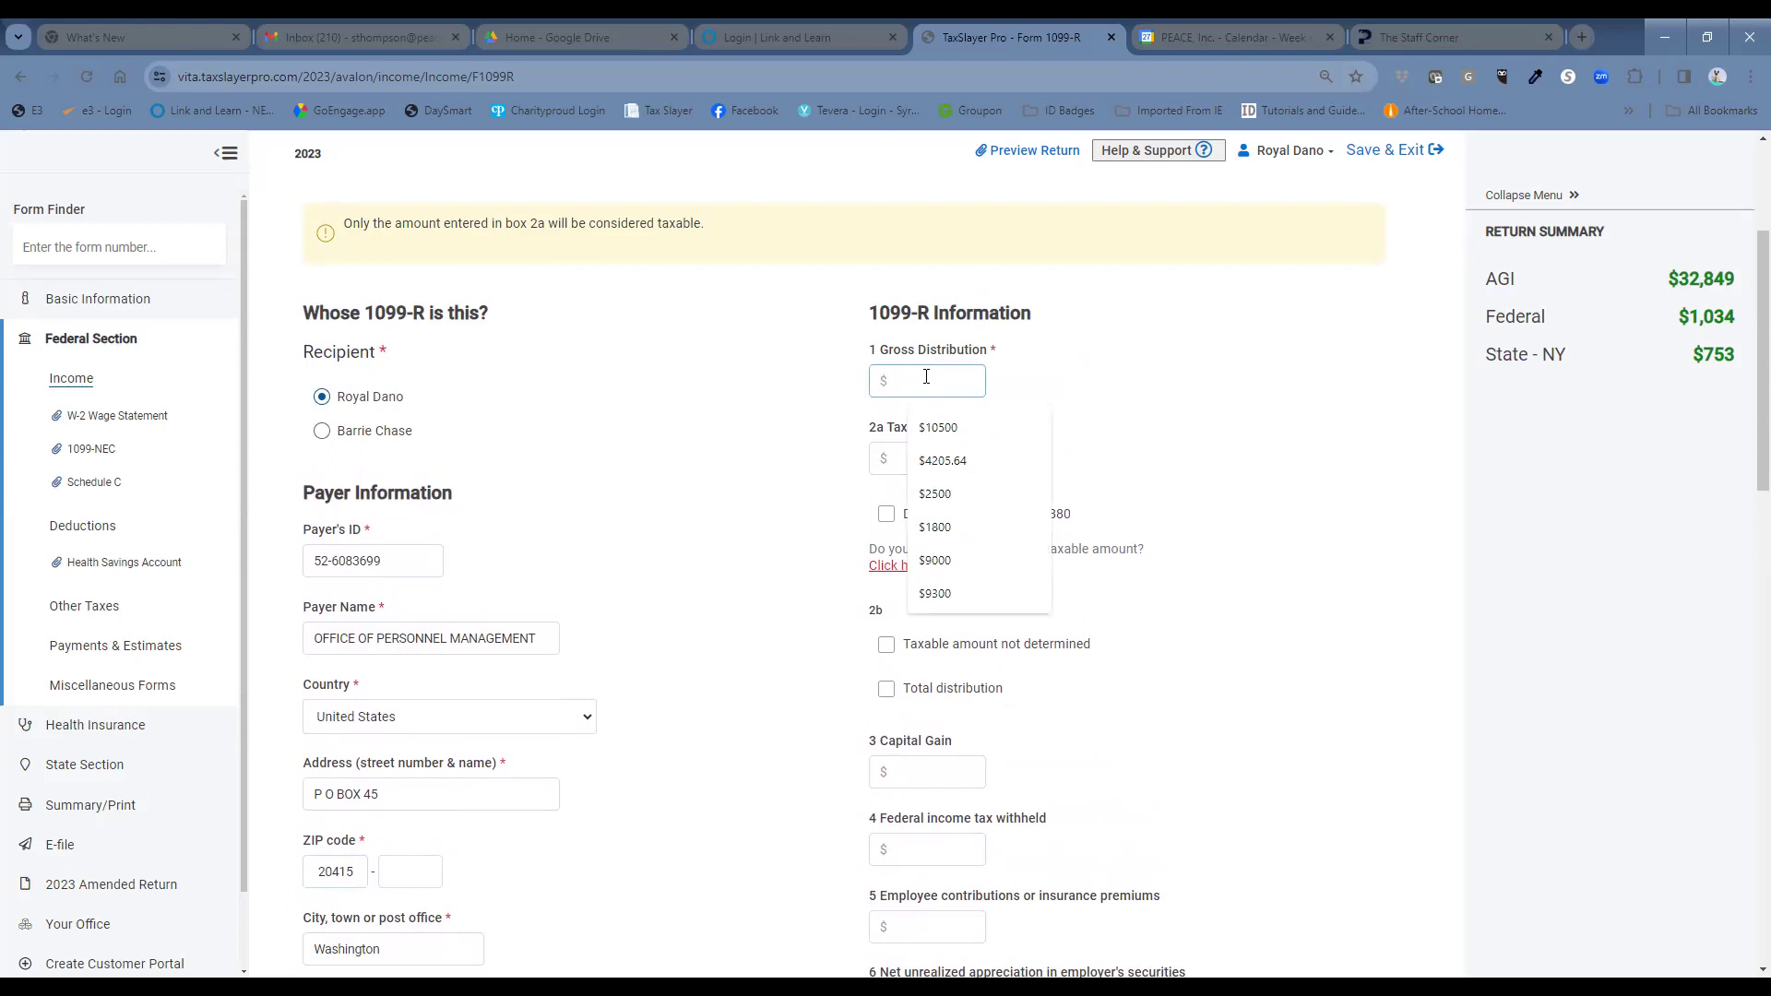
text(21000)
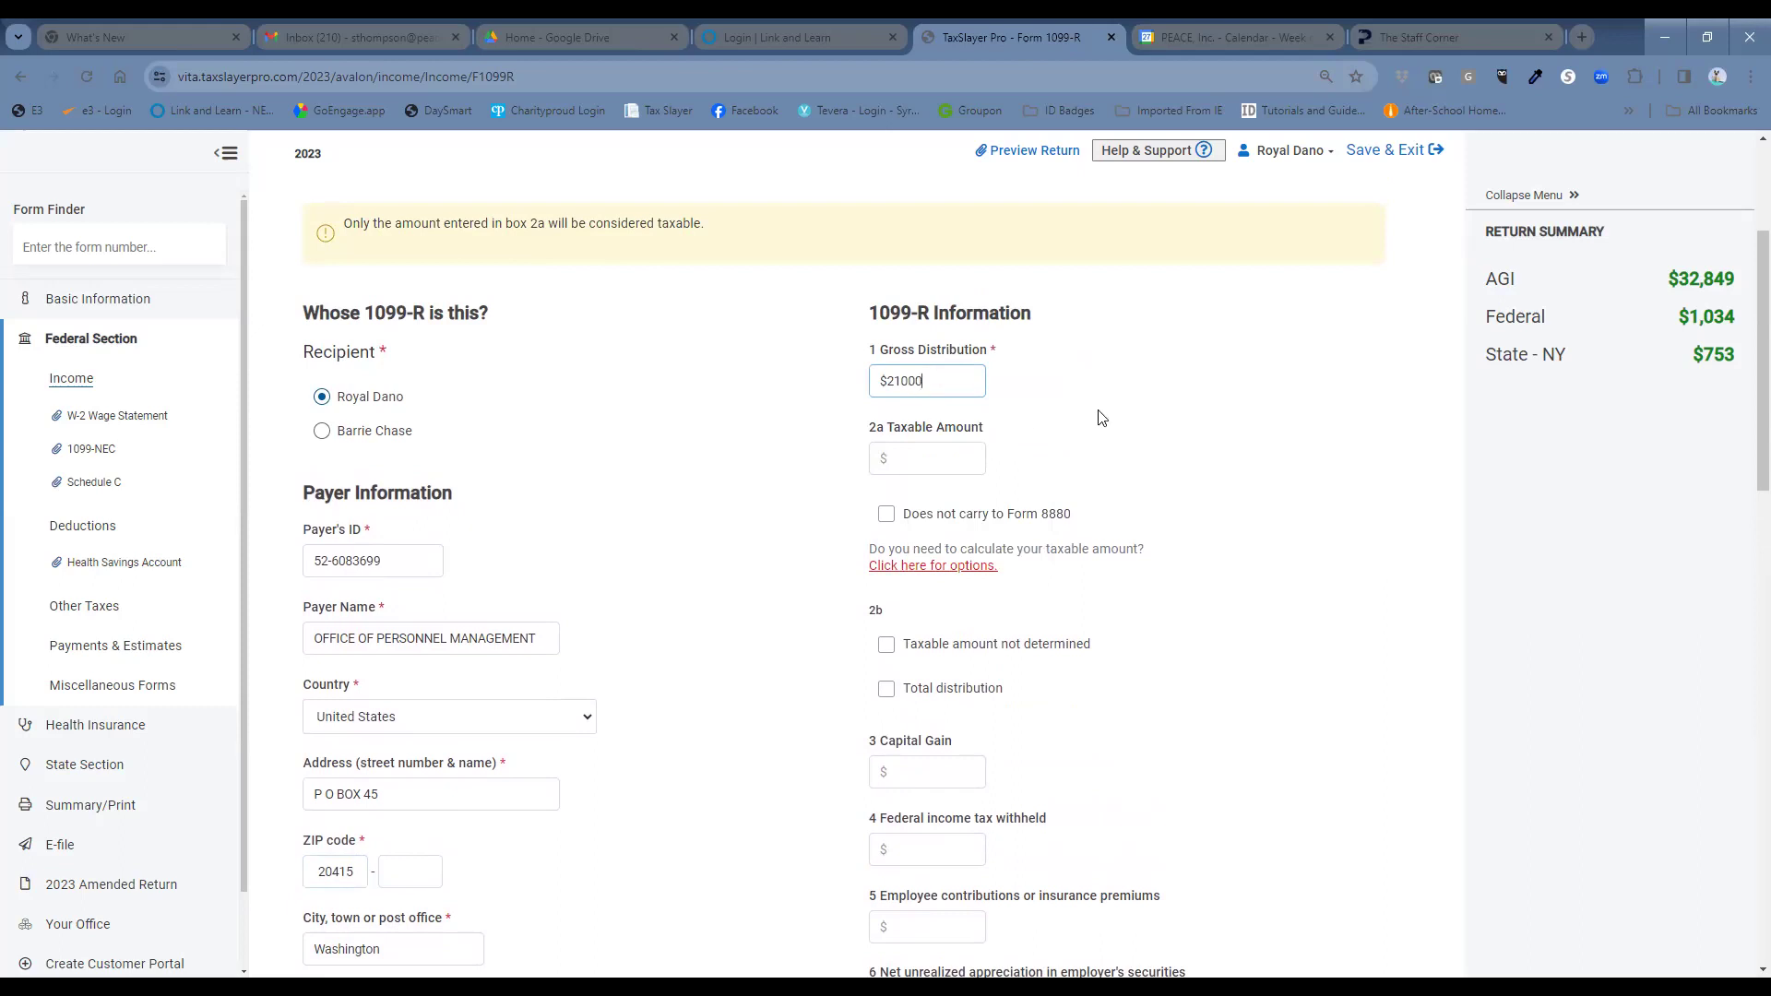
Clear the carried-over box 2a taxable amount and mark the taxable amount as not determined.
click(1104, 482)
double_click(945, 459)
key(BackSpace)
click(885, 646)
click(885, 645)
Enter $3150 federal tax withheld in Box 4 and distribution code 3 in Box 7.
scroll(1210, 692, down, 1)
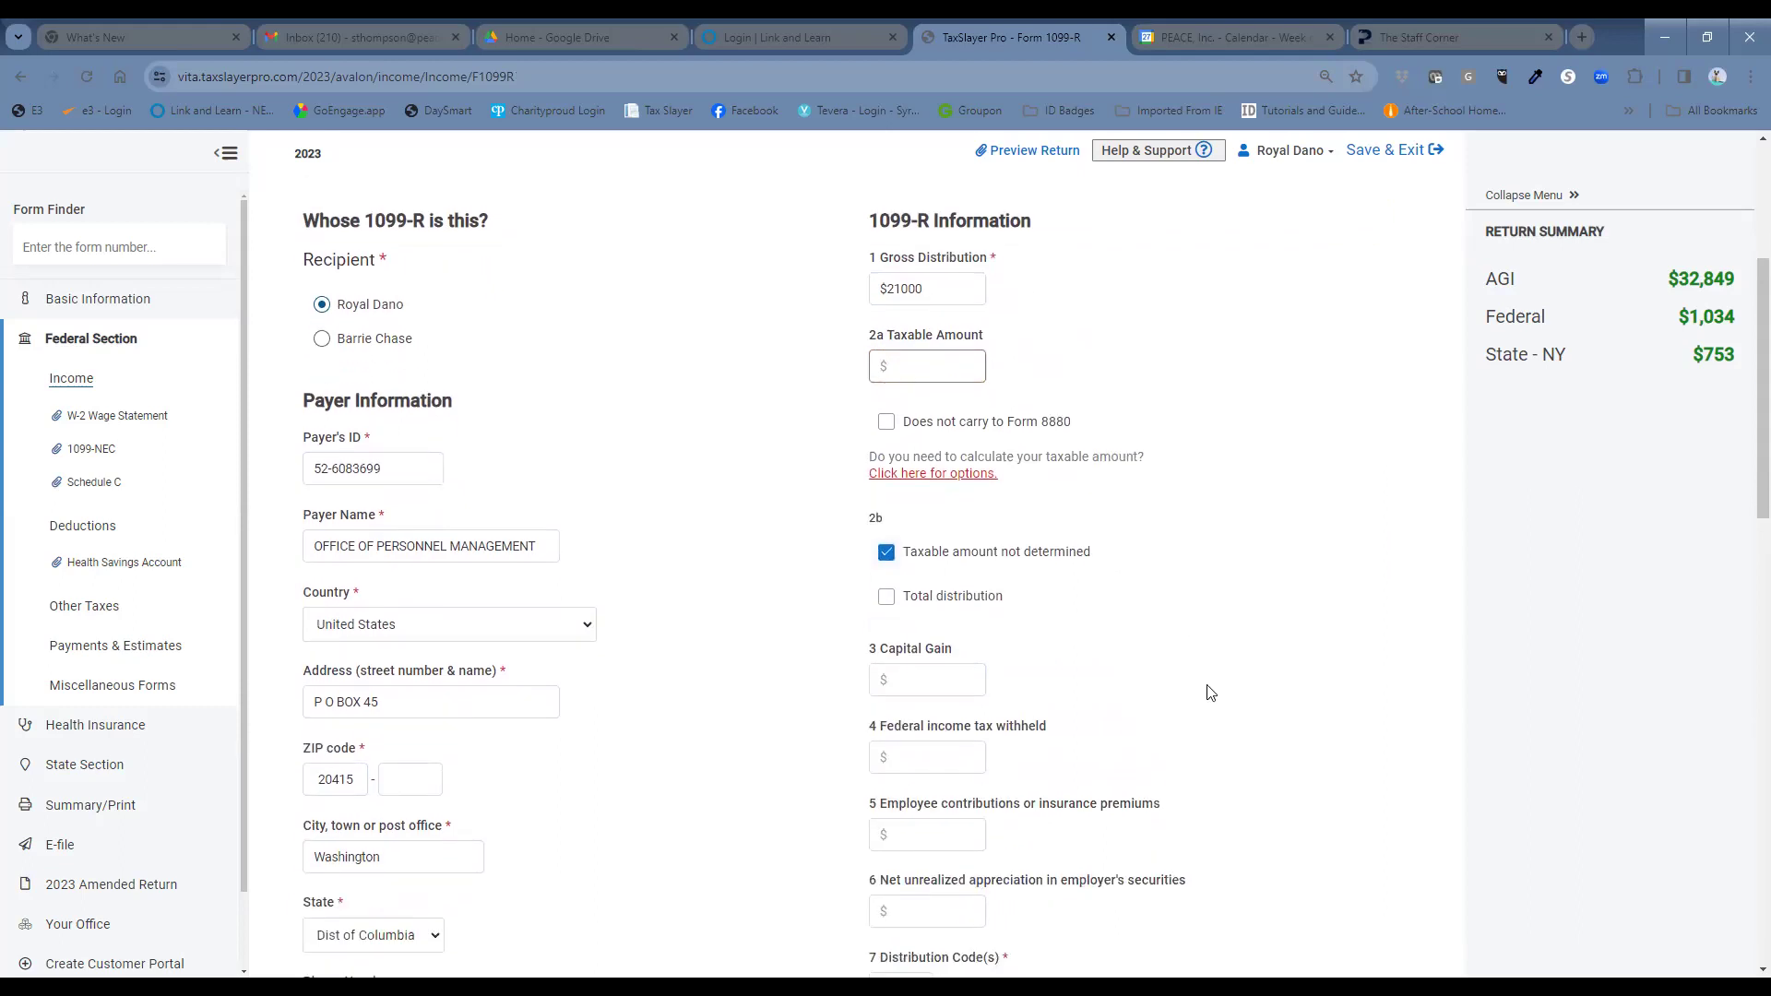
scroll(1210, 692, down, 1)
click(930, 665)
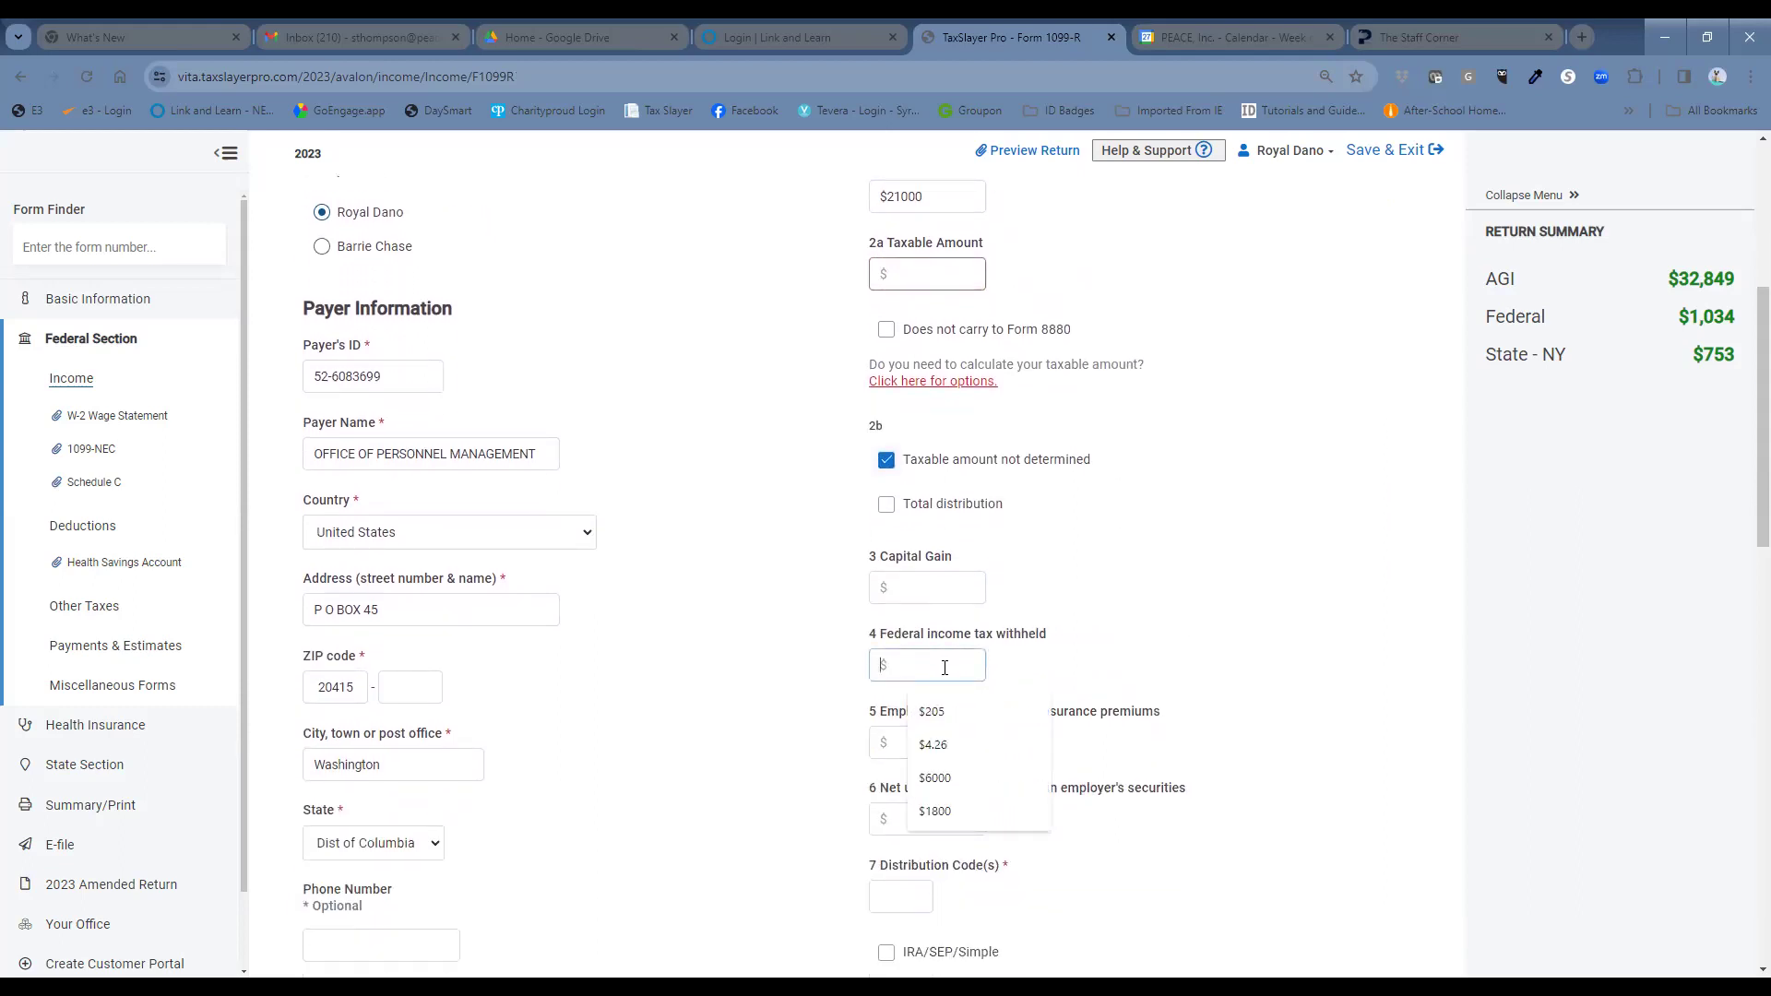
text(3150)
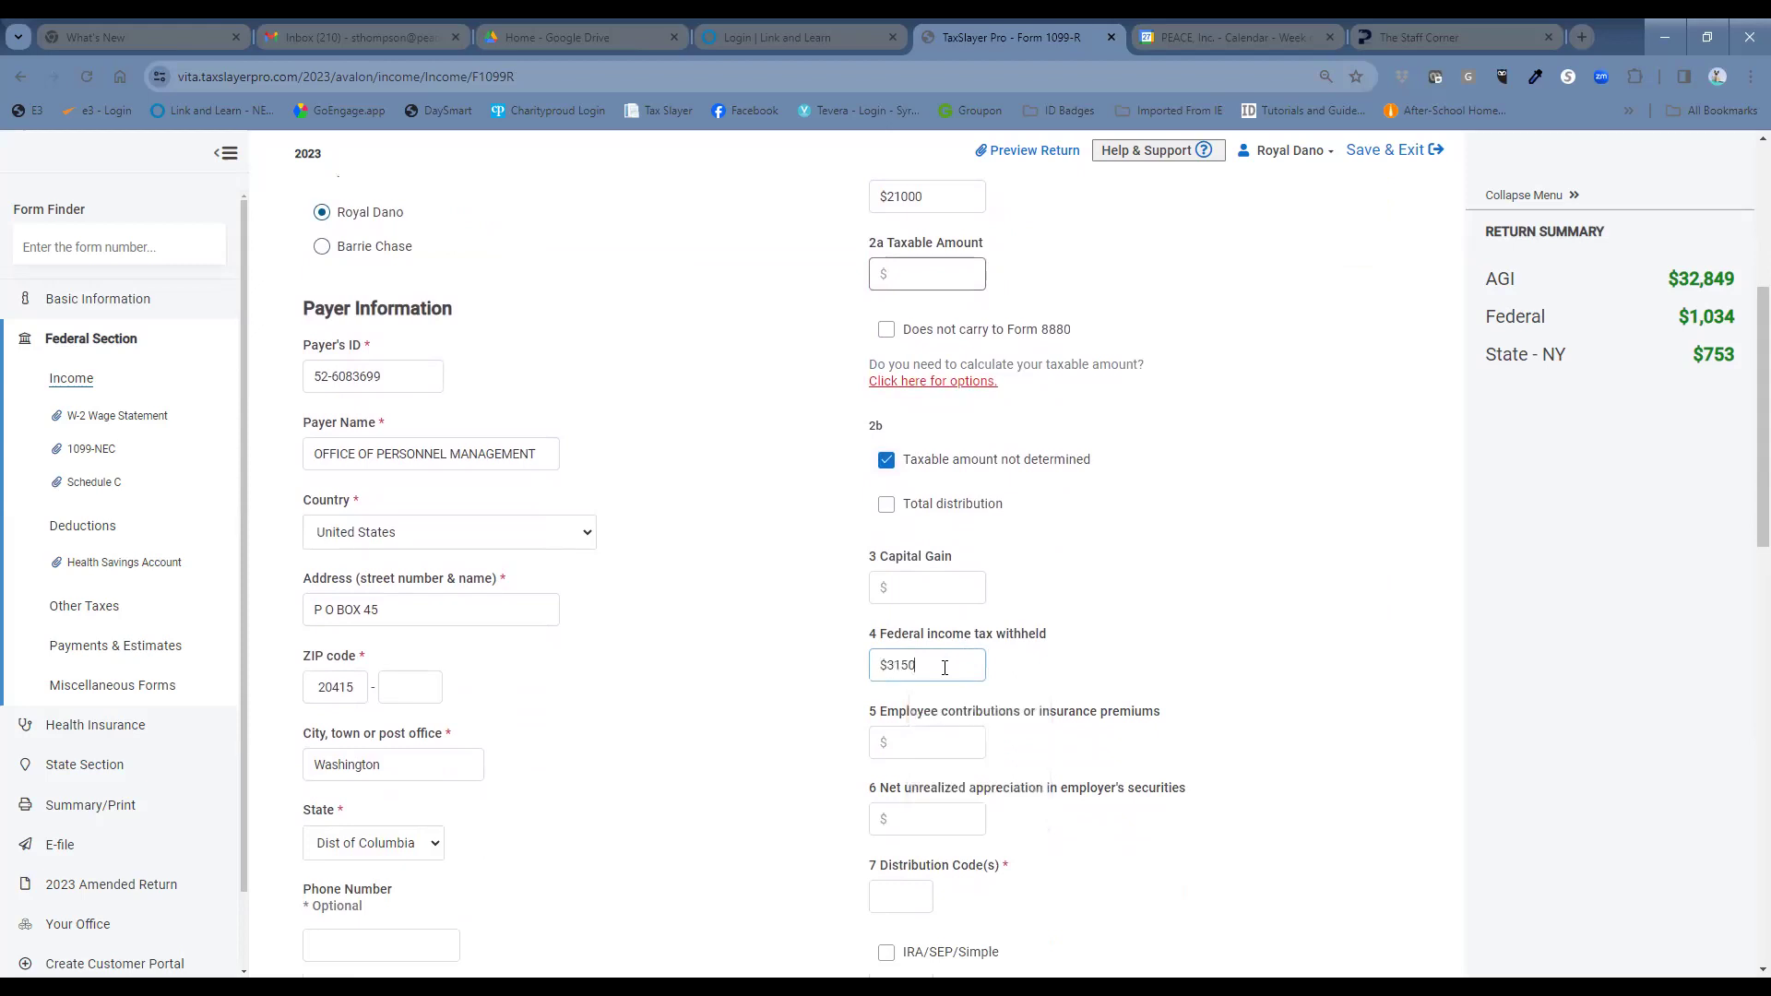
scroll(1052, 684, down, 1)
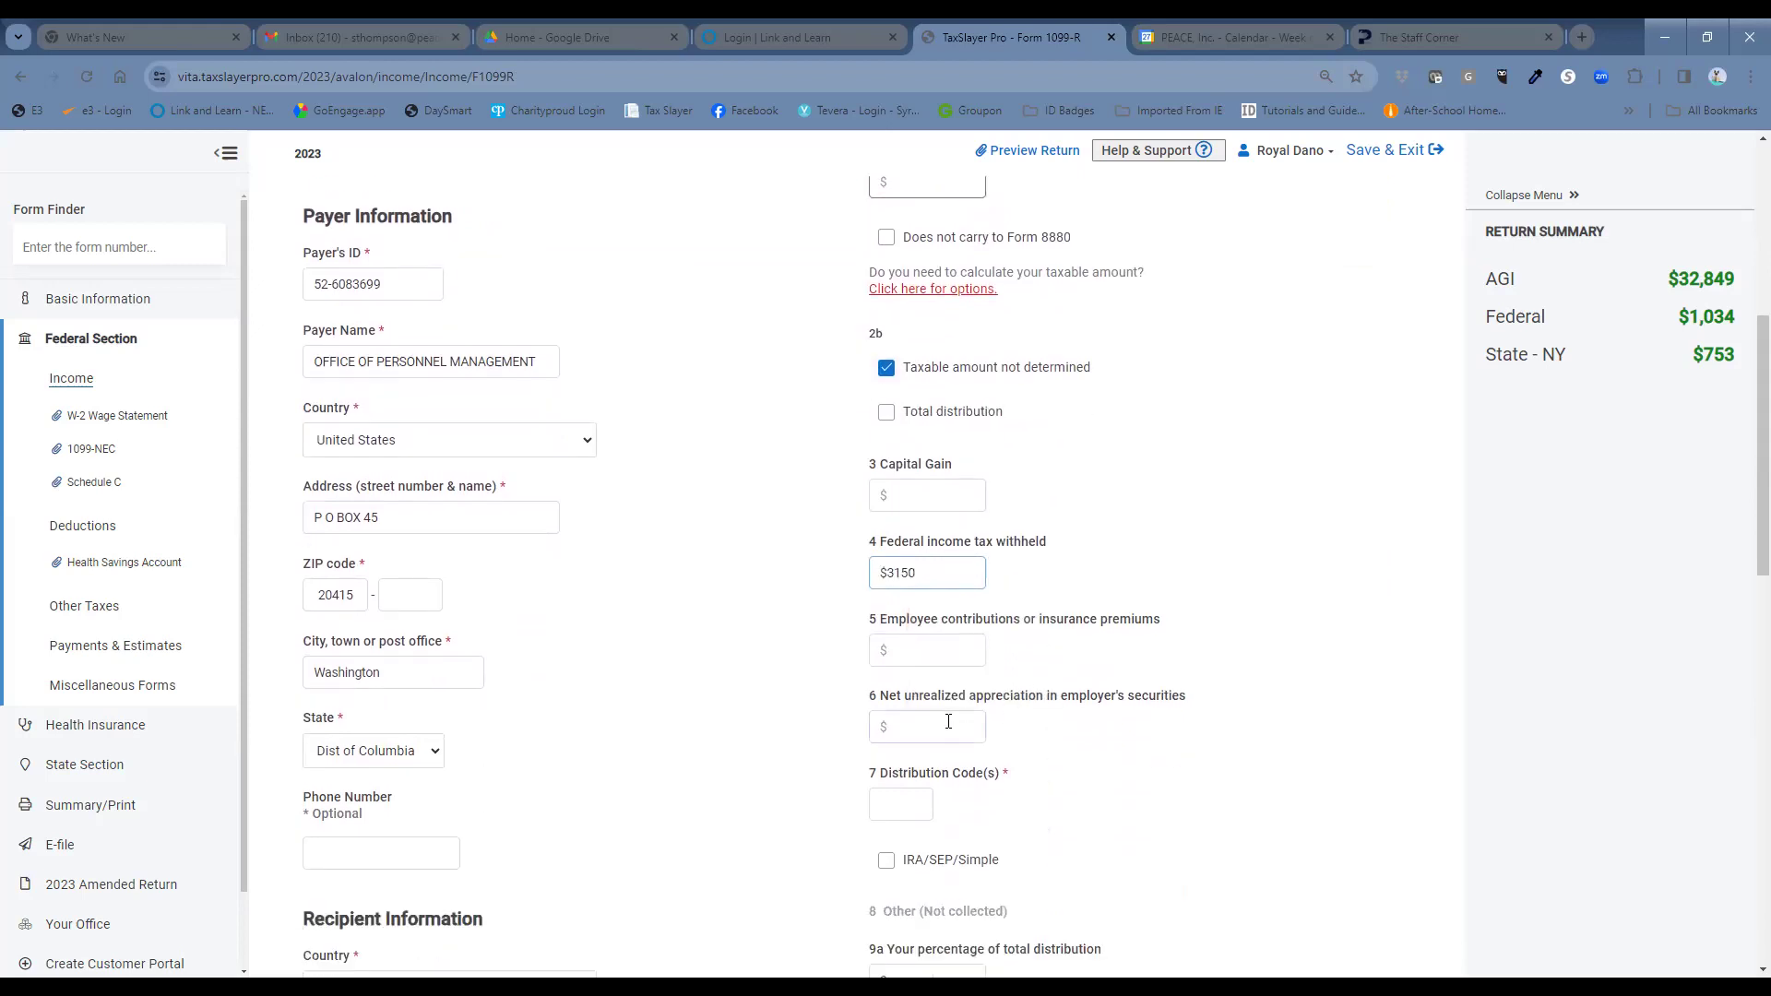
click(909, 814)
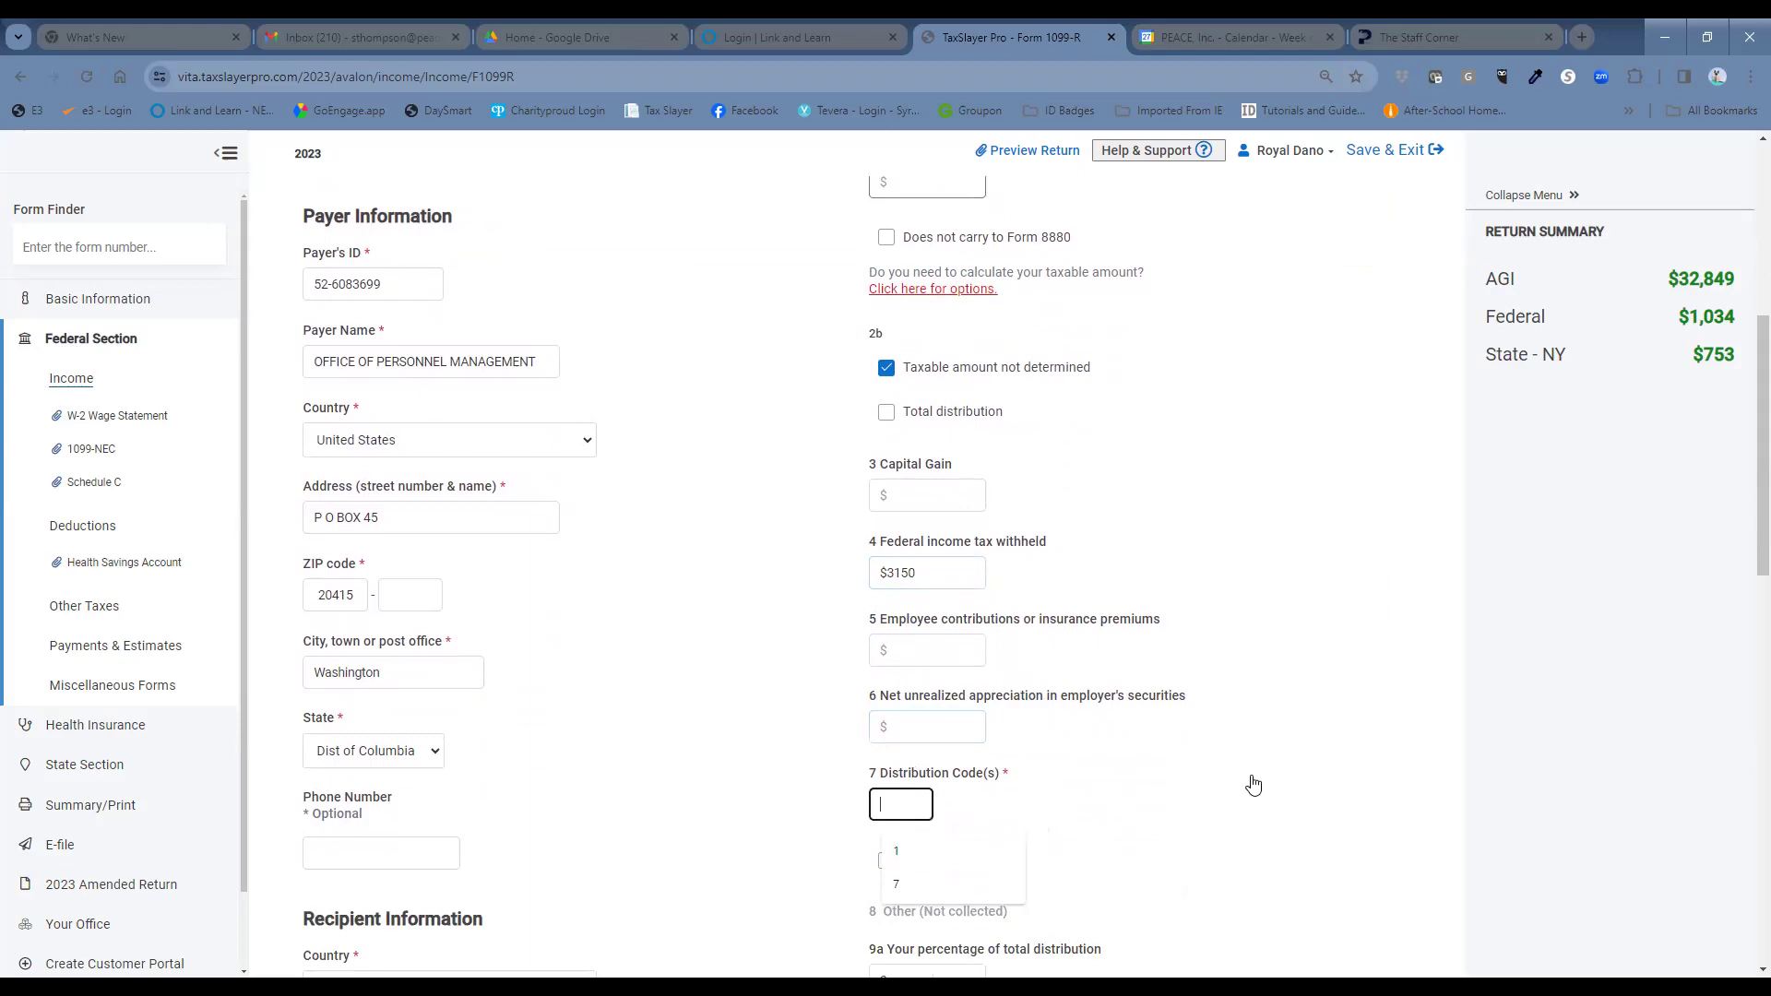
text(3)
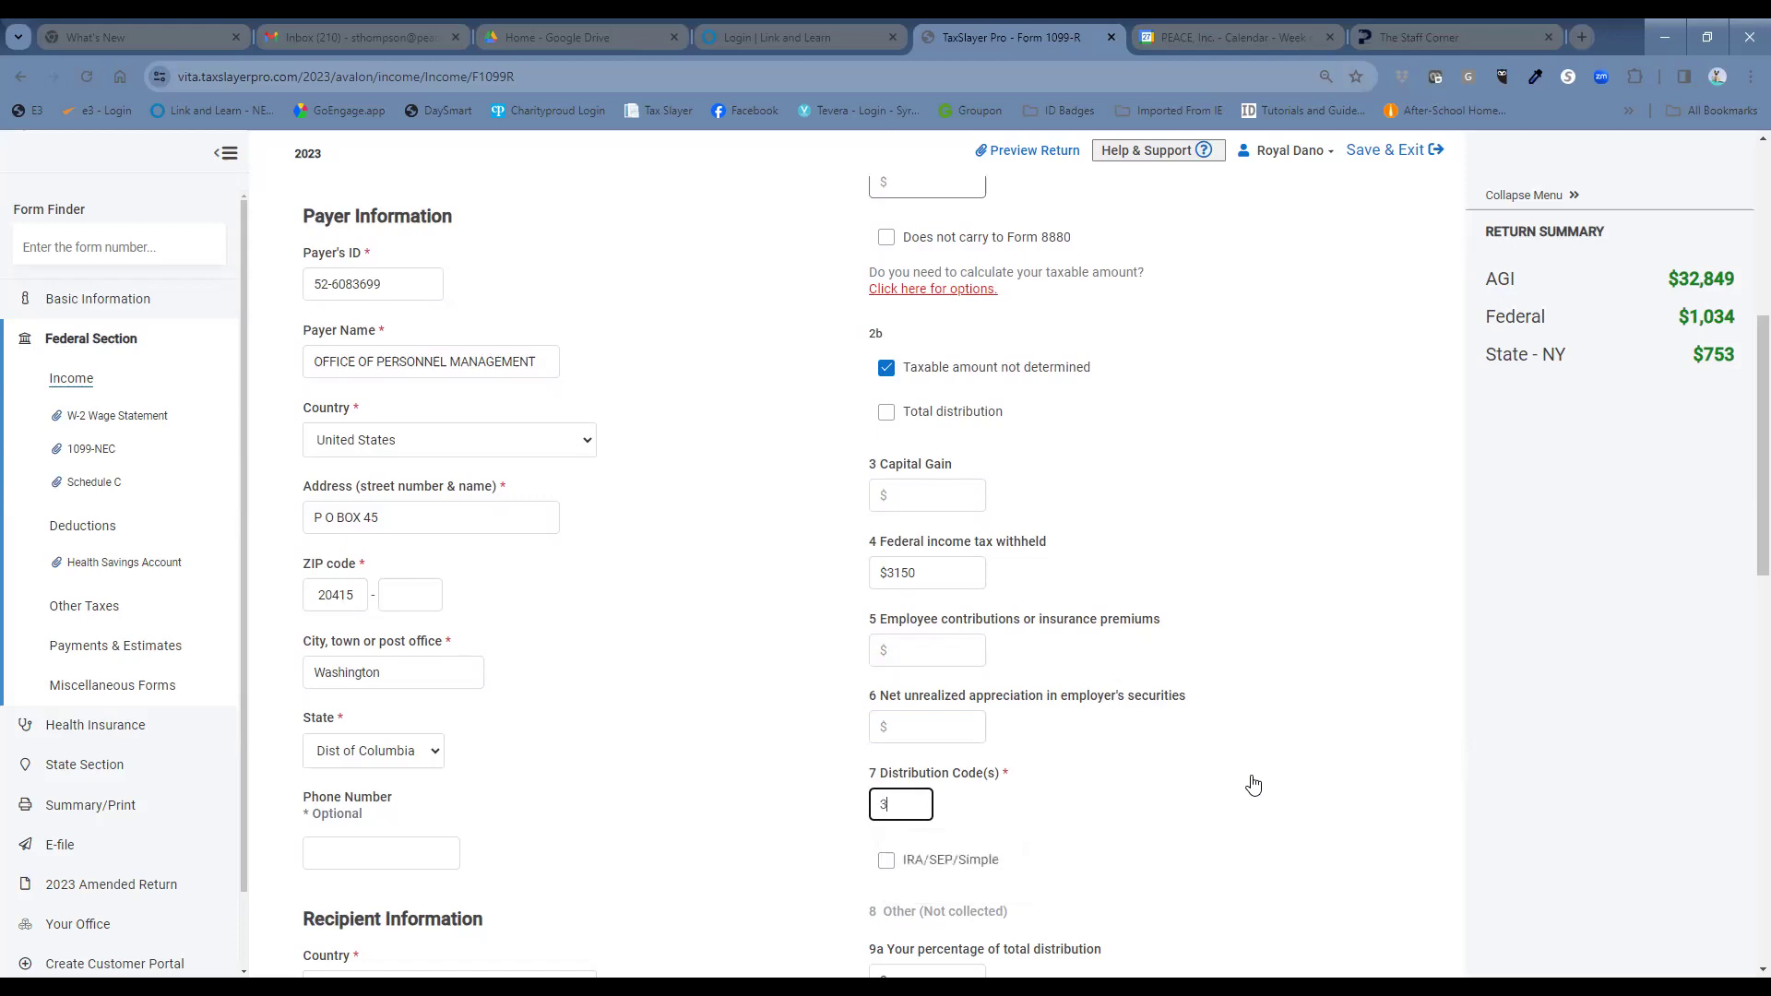
Enter $800 employee contributions in Box 9b and check the Form 1040 line 1h box.
scroll(1253, 784, down, 4)
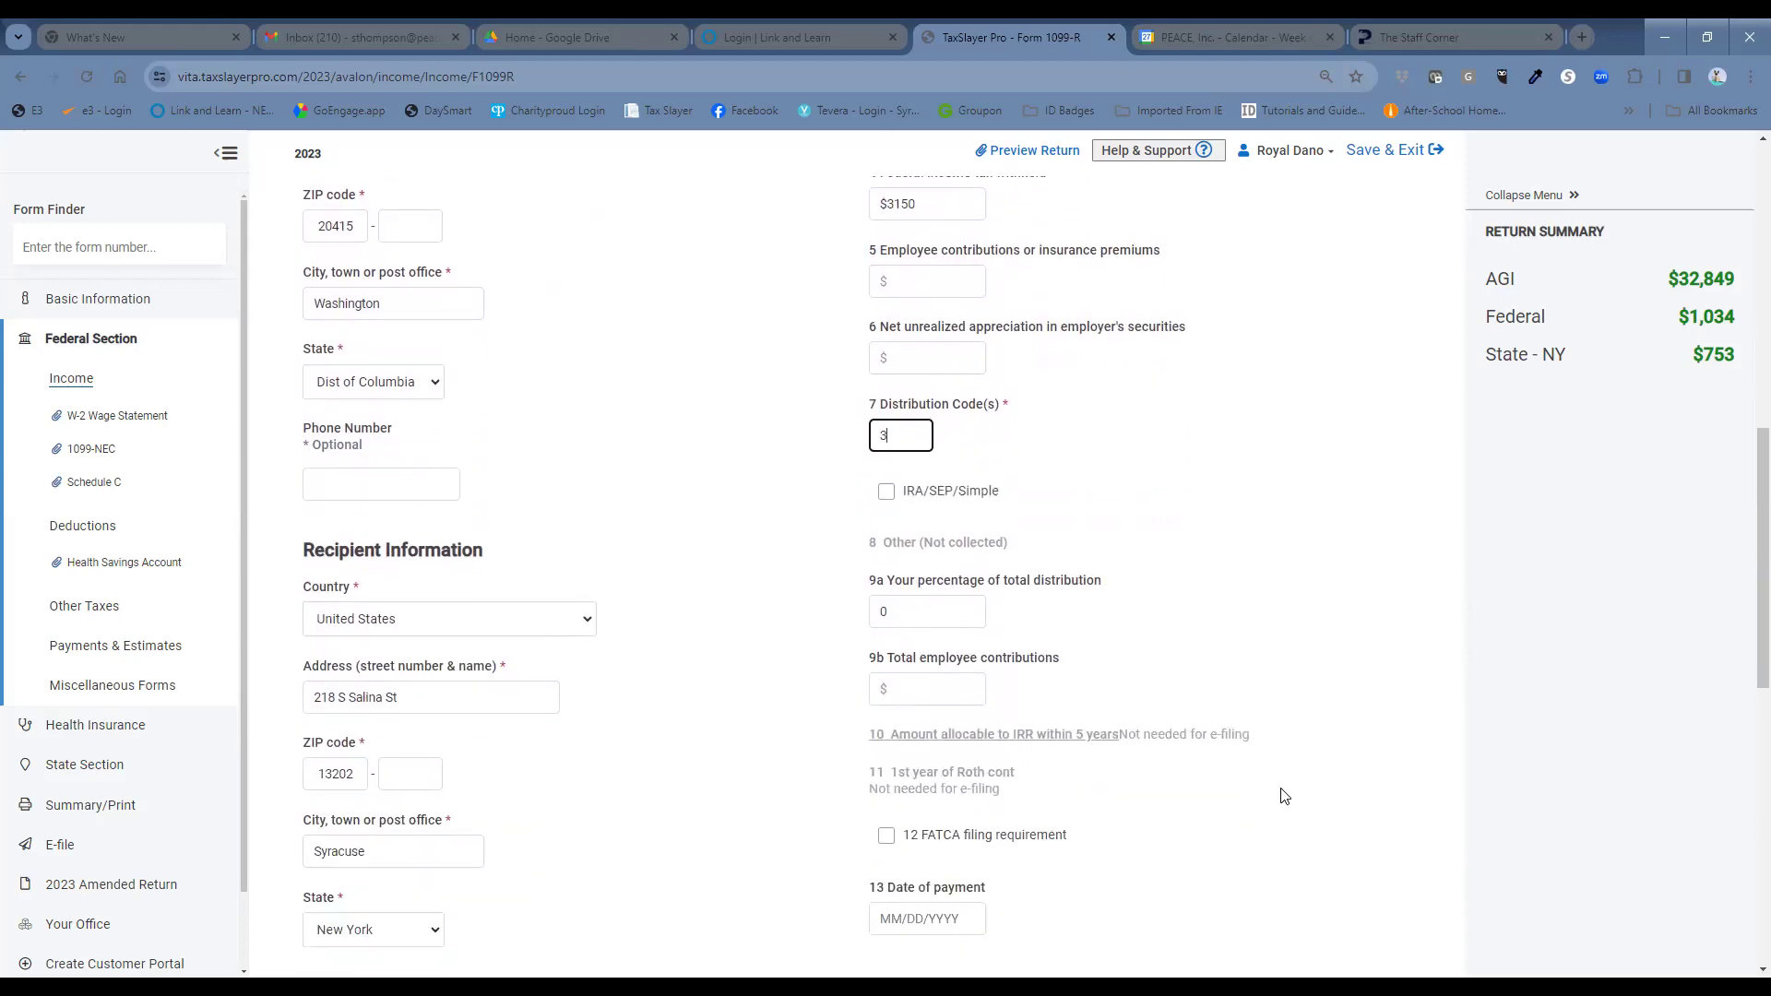
scroll(1284, 795, down, 1)
scroll(1284, 795, down, 2)
scroll(1285, 795, up, 1)
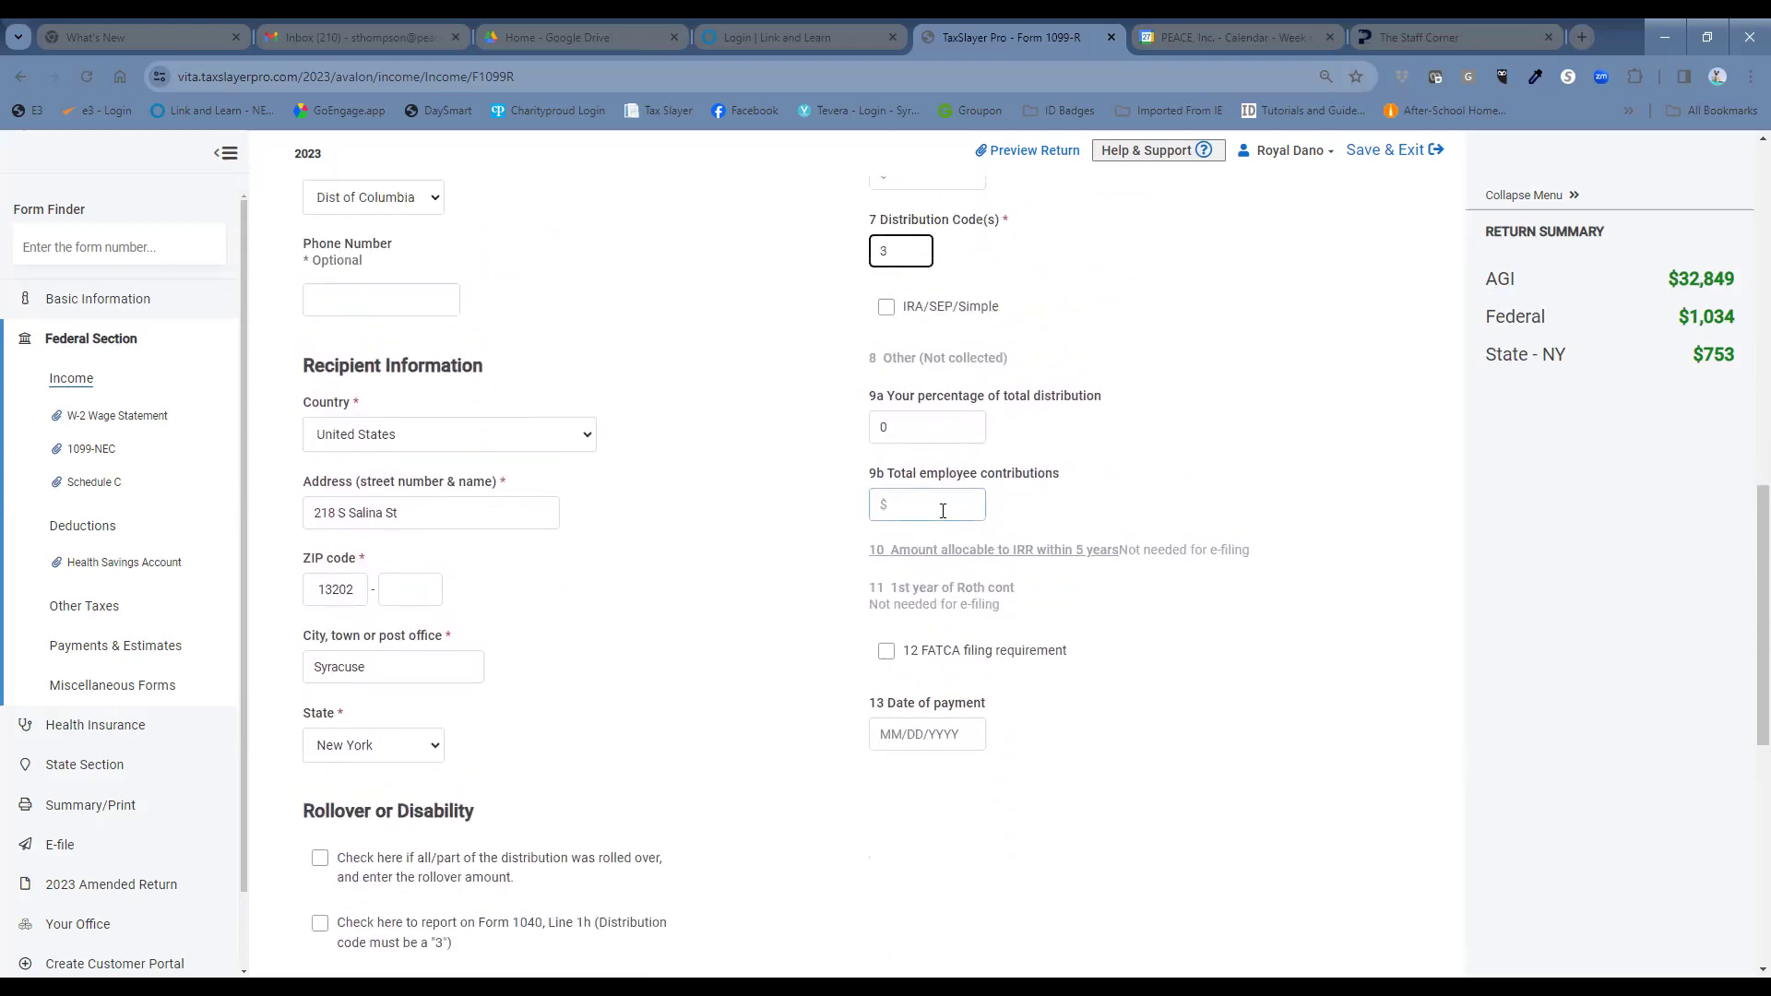
click(939, 509)
text(800)
scroll(600, 791, down, 3)
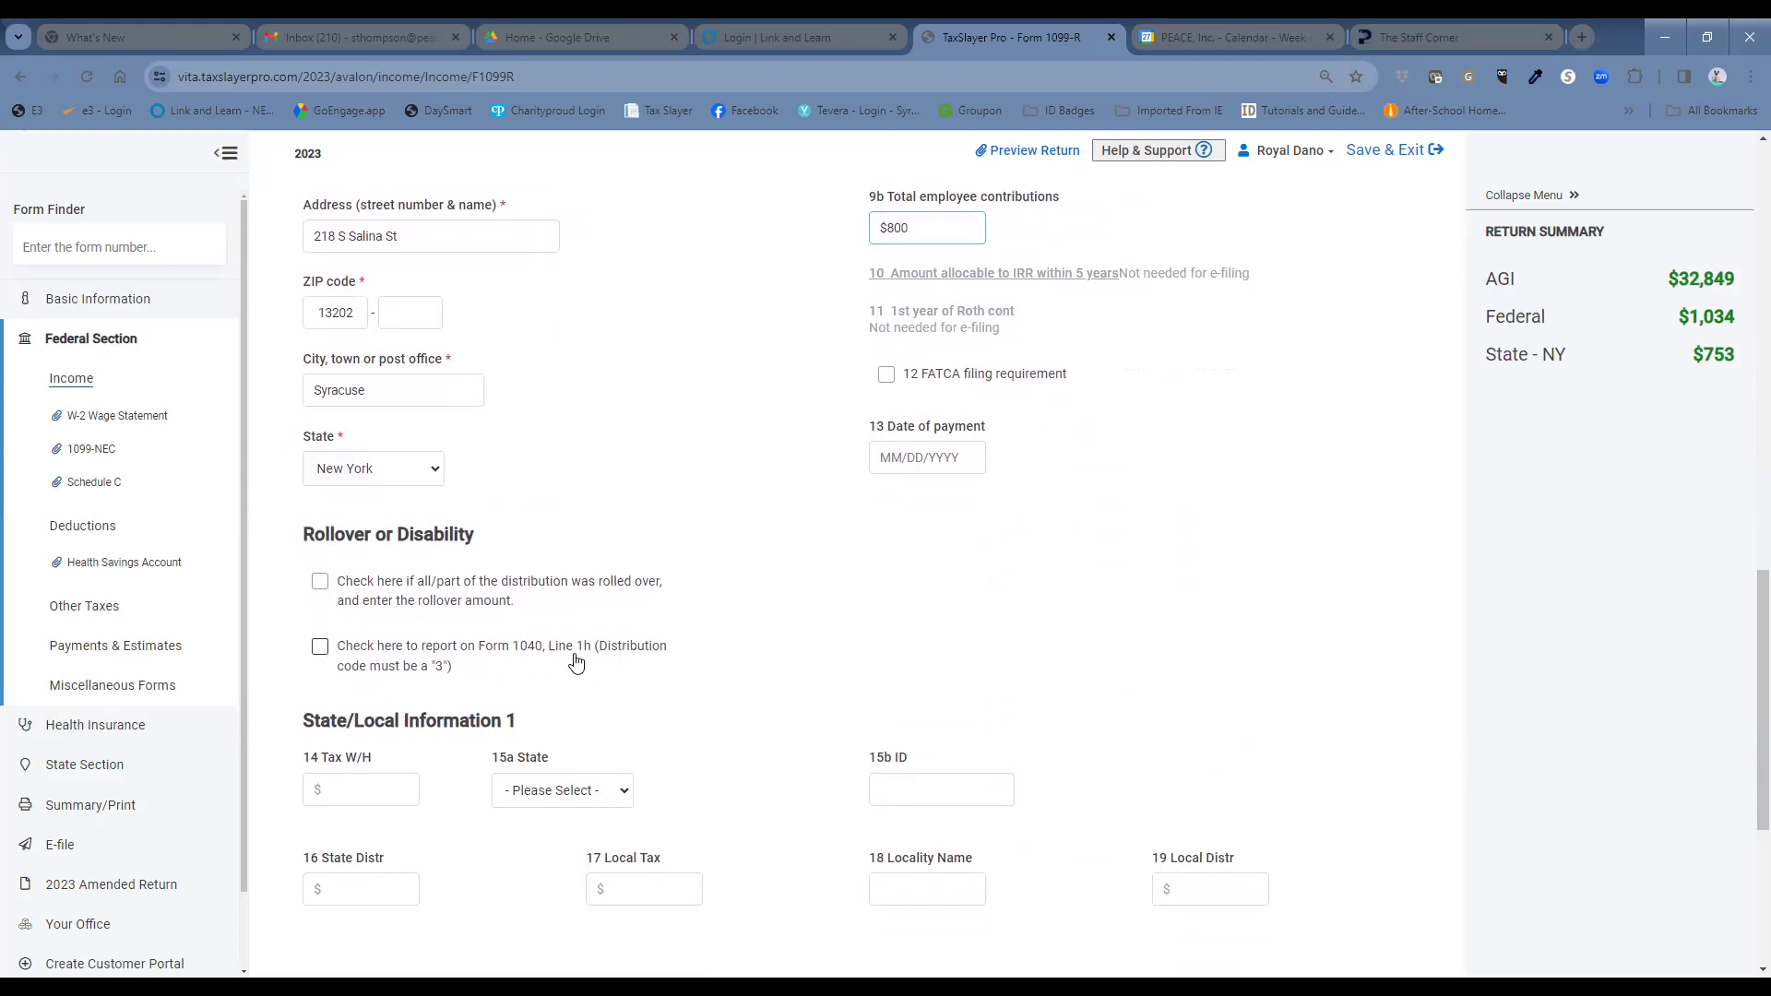
click(319, 651)
Set the state to New York with state ID 520083699 and a $21000 state distribution.
click(364, 790)
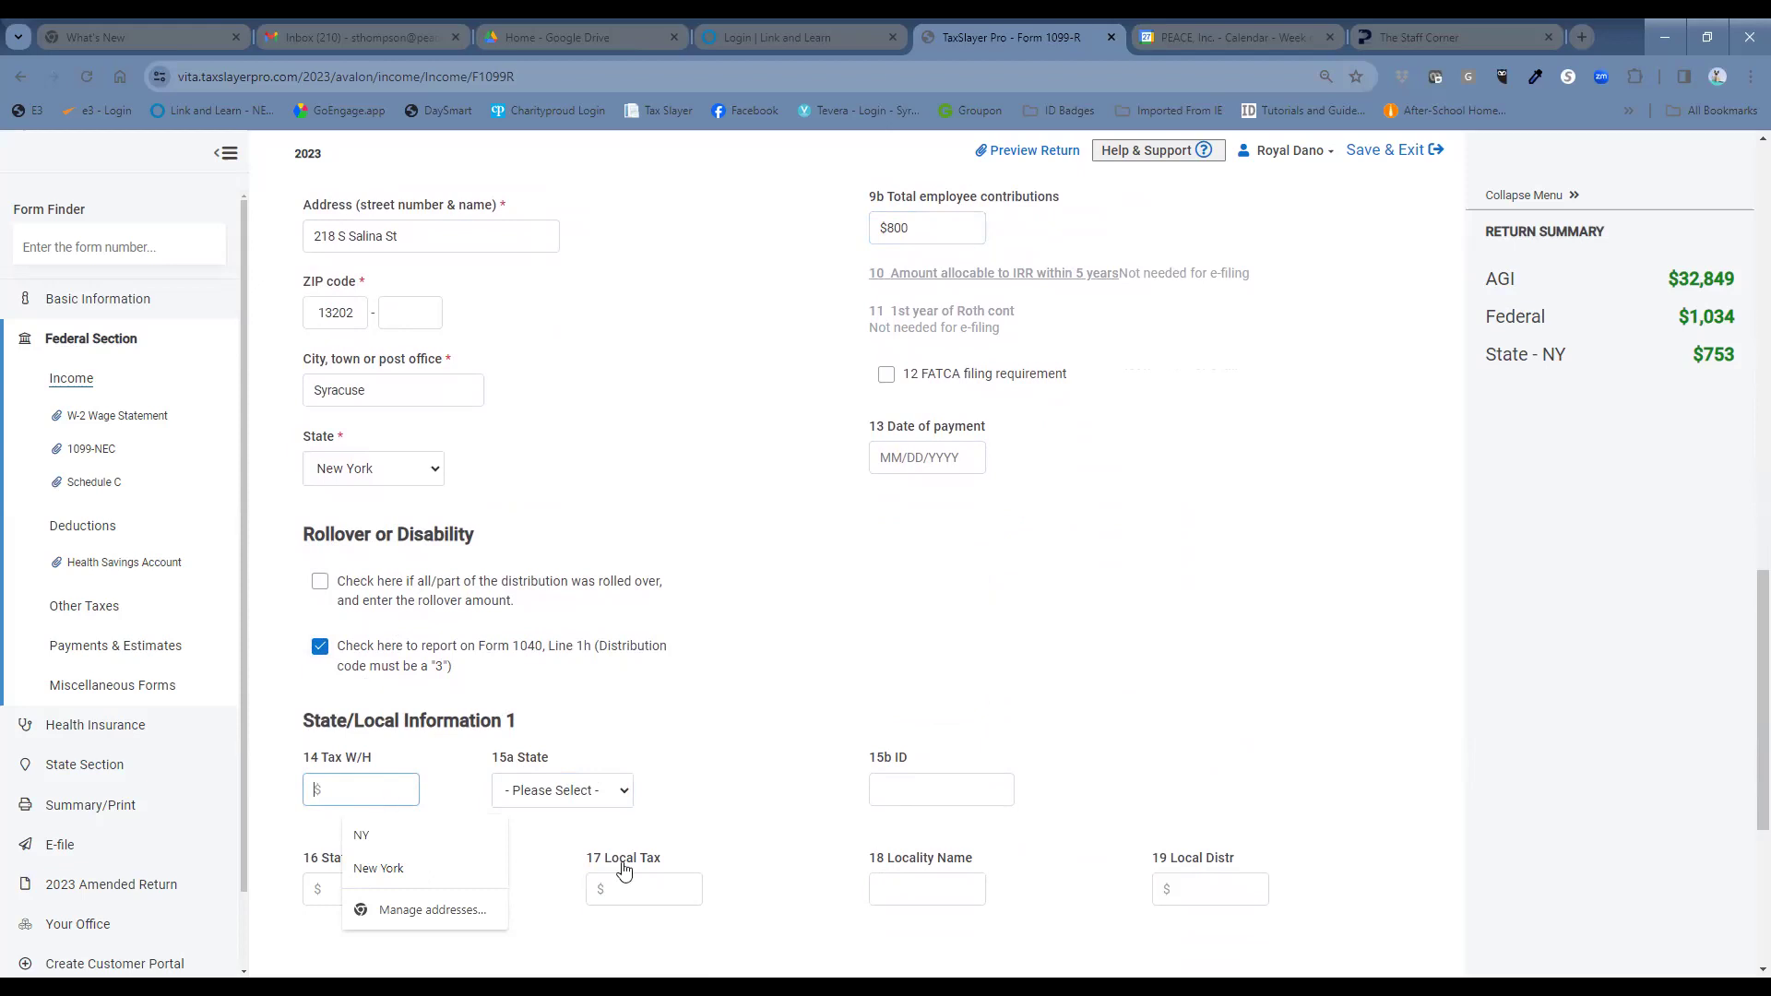
click(601, 792)
scroll(601, 729, down, 2)
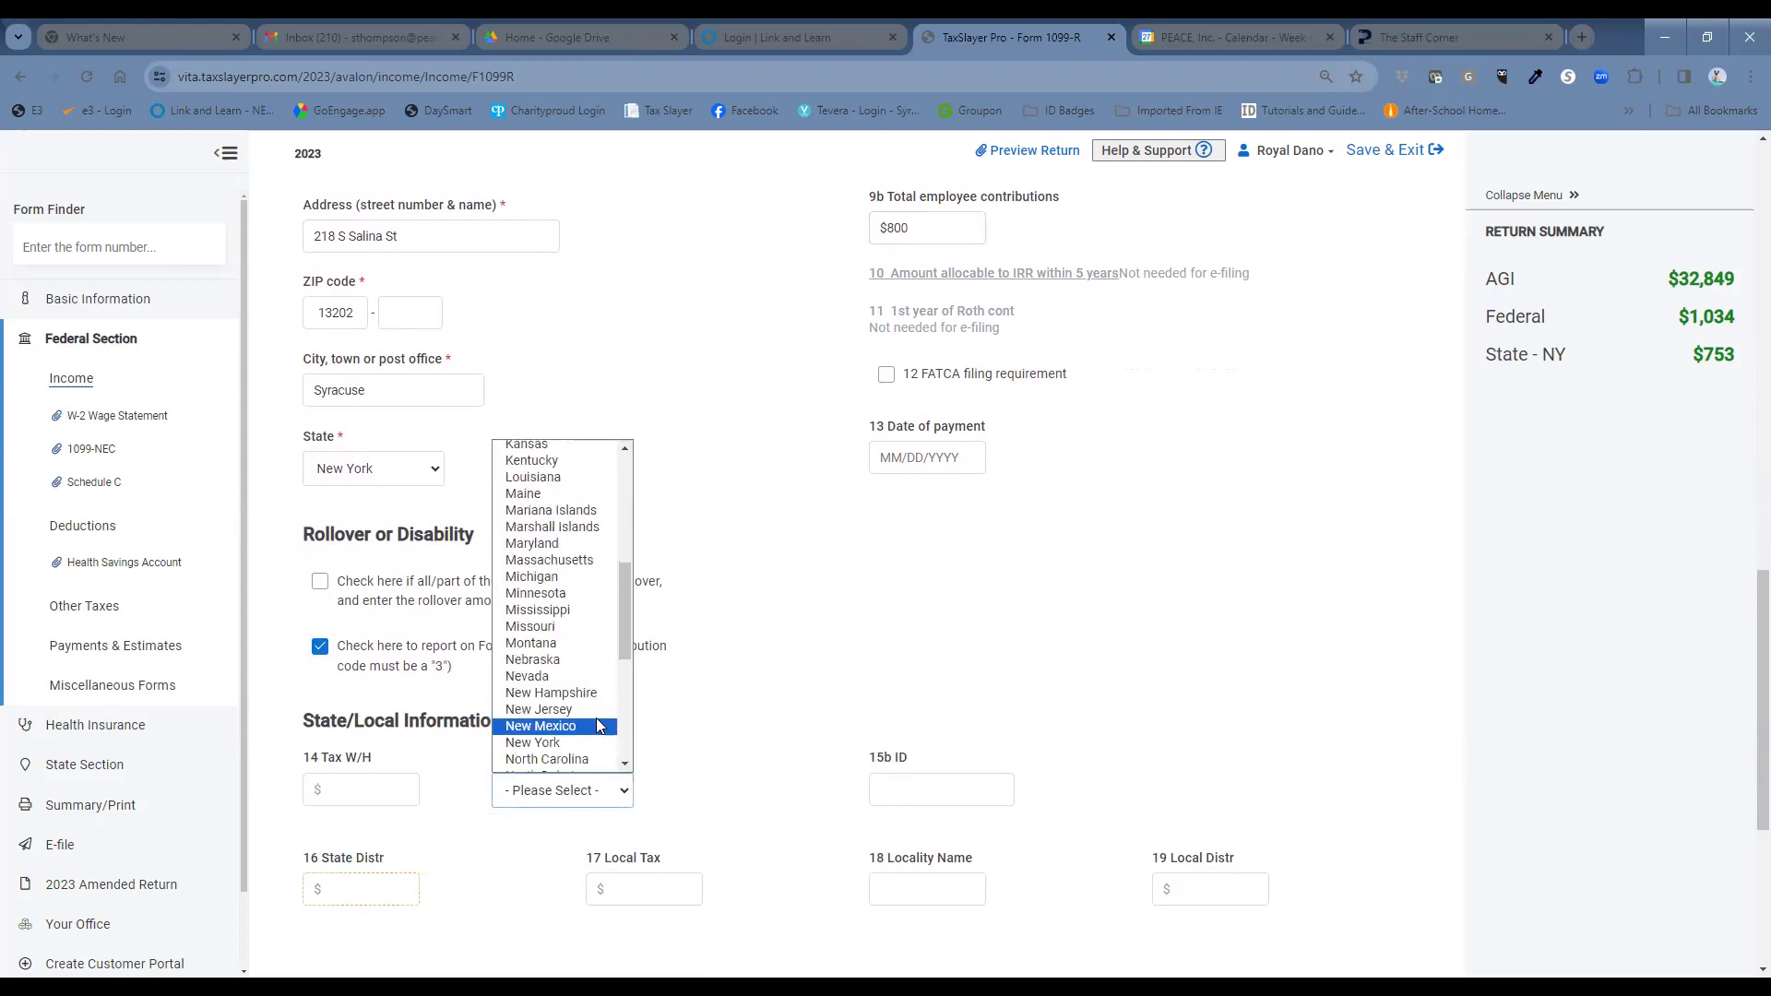
click(899, 791)
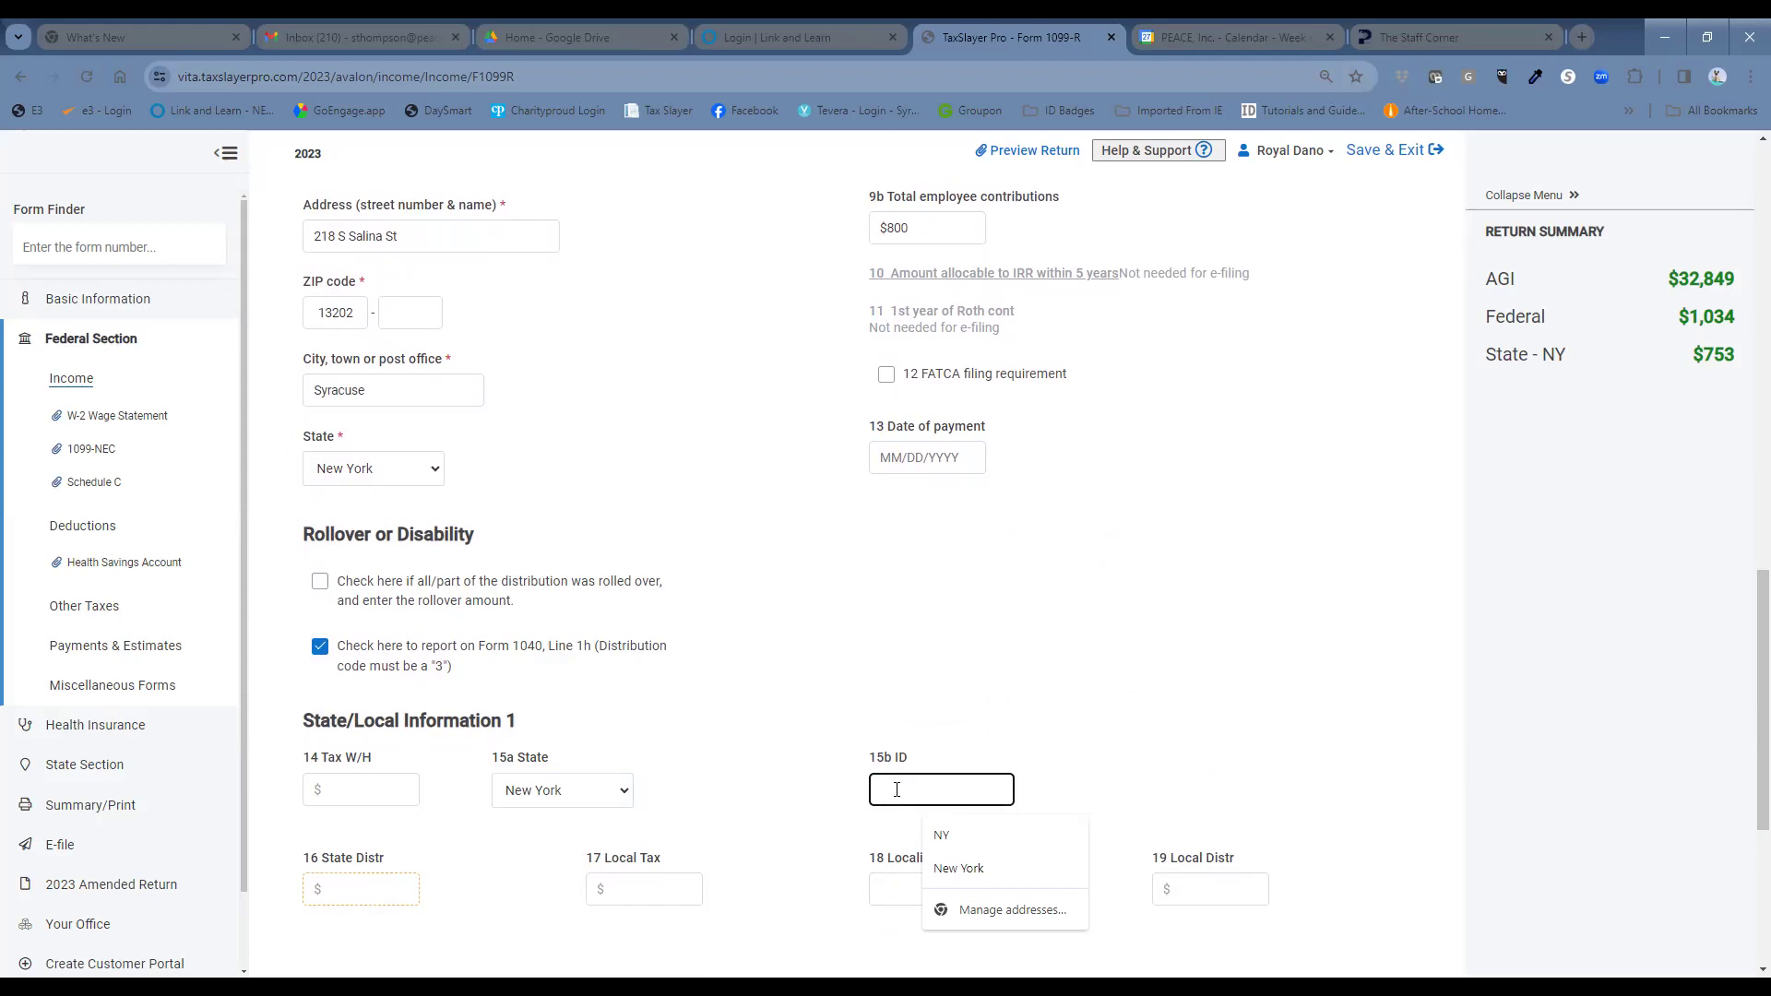
text(5)
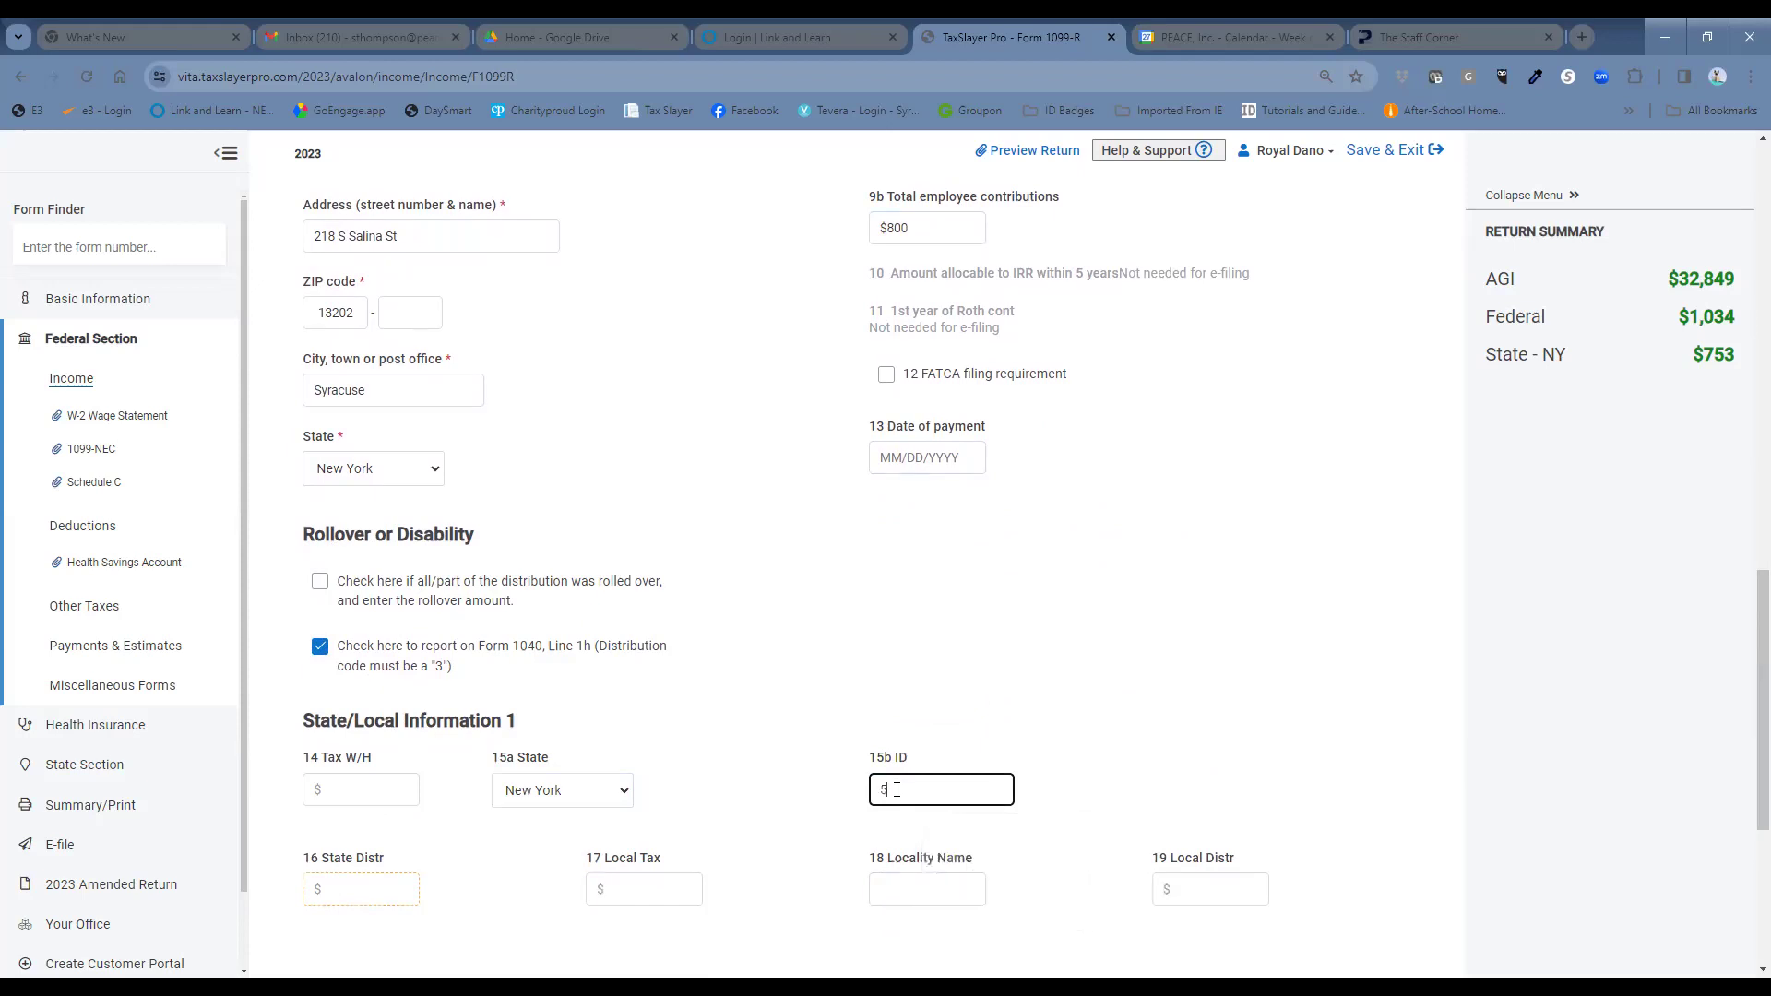
text(200)
text(83)
text(699)
click(375, 889)
text(210)
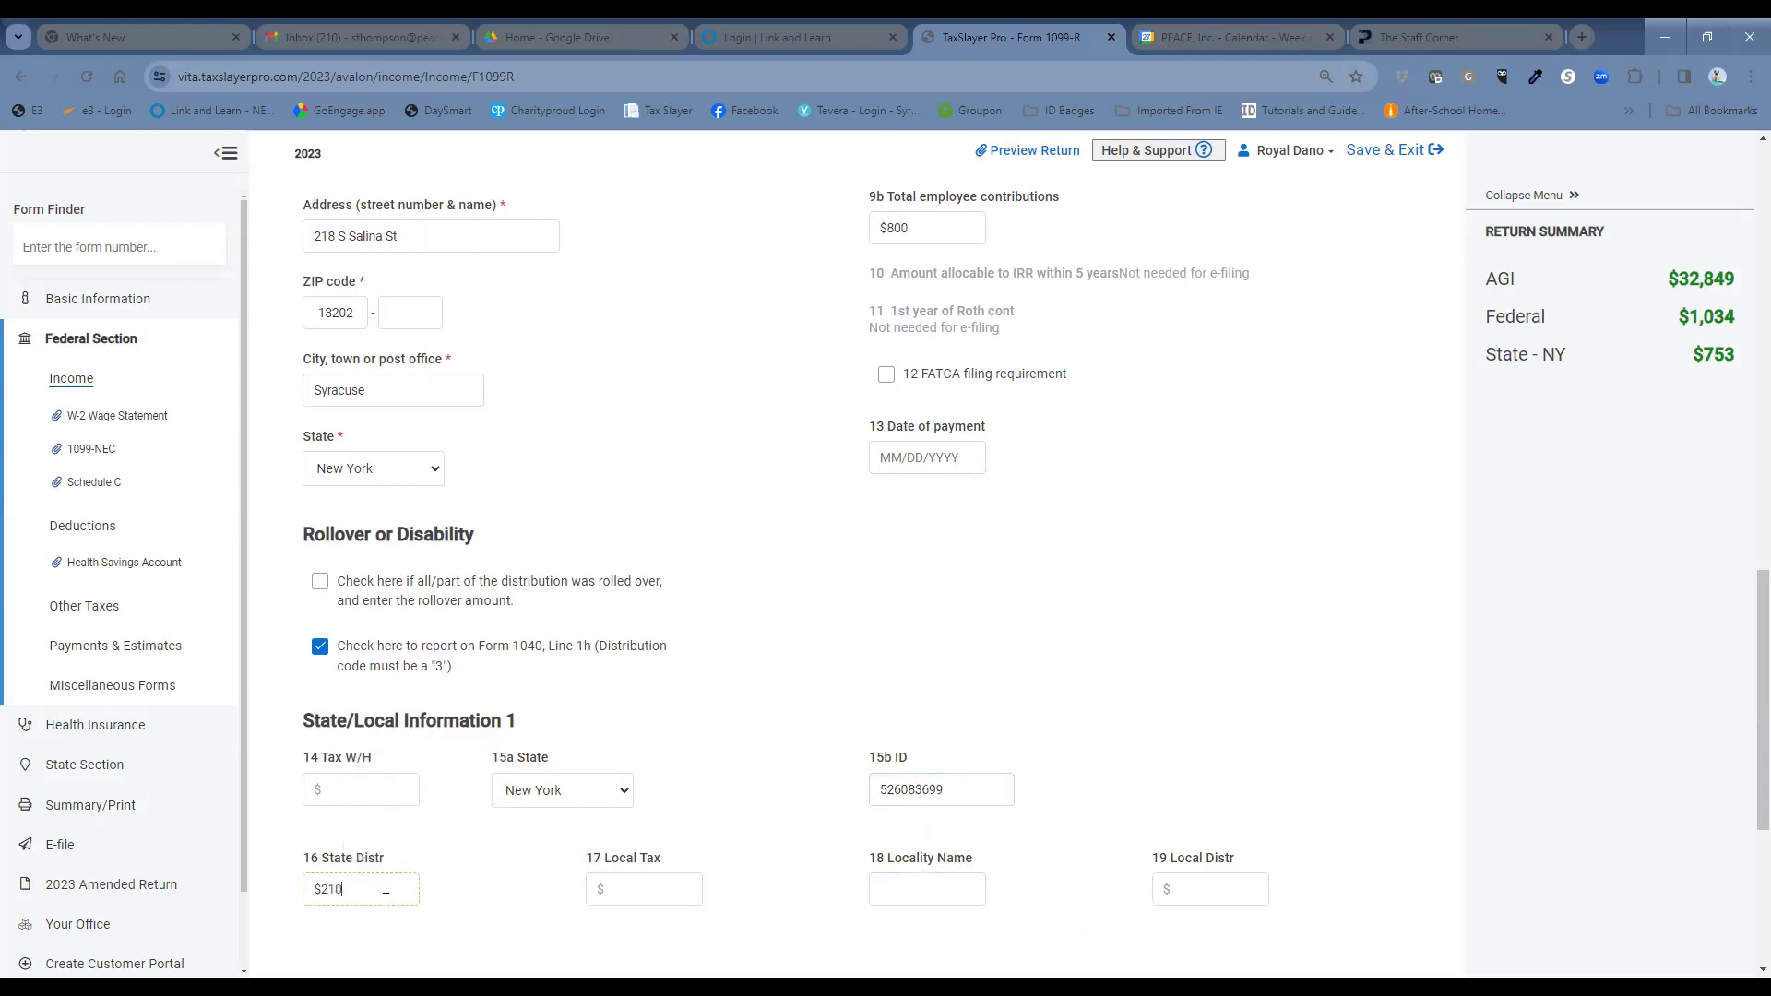
text(000)
key(BackSpace)
Open the options for calculating the 1099-R taxable amount.
scroll(1037, 728, down, 1)
scroll(1036, 727, up, 6)
scroll(1051, 721, up, 6)
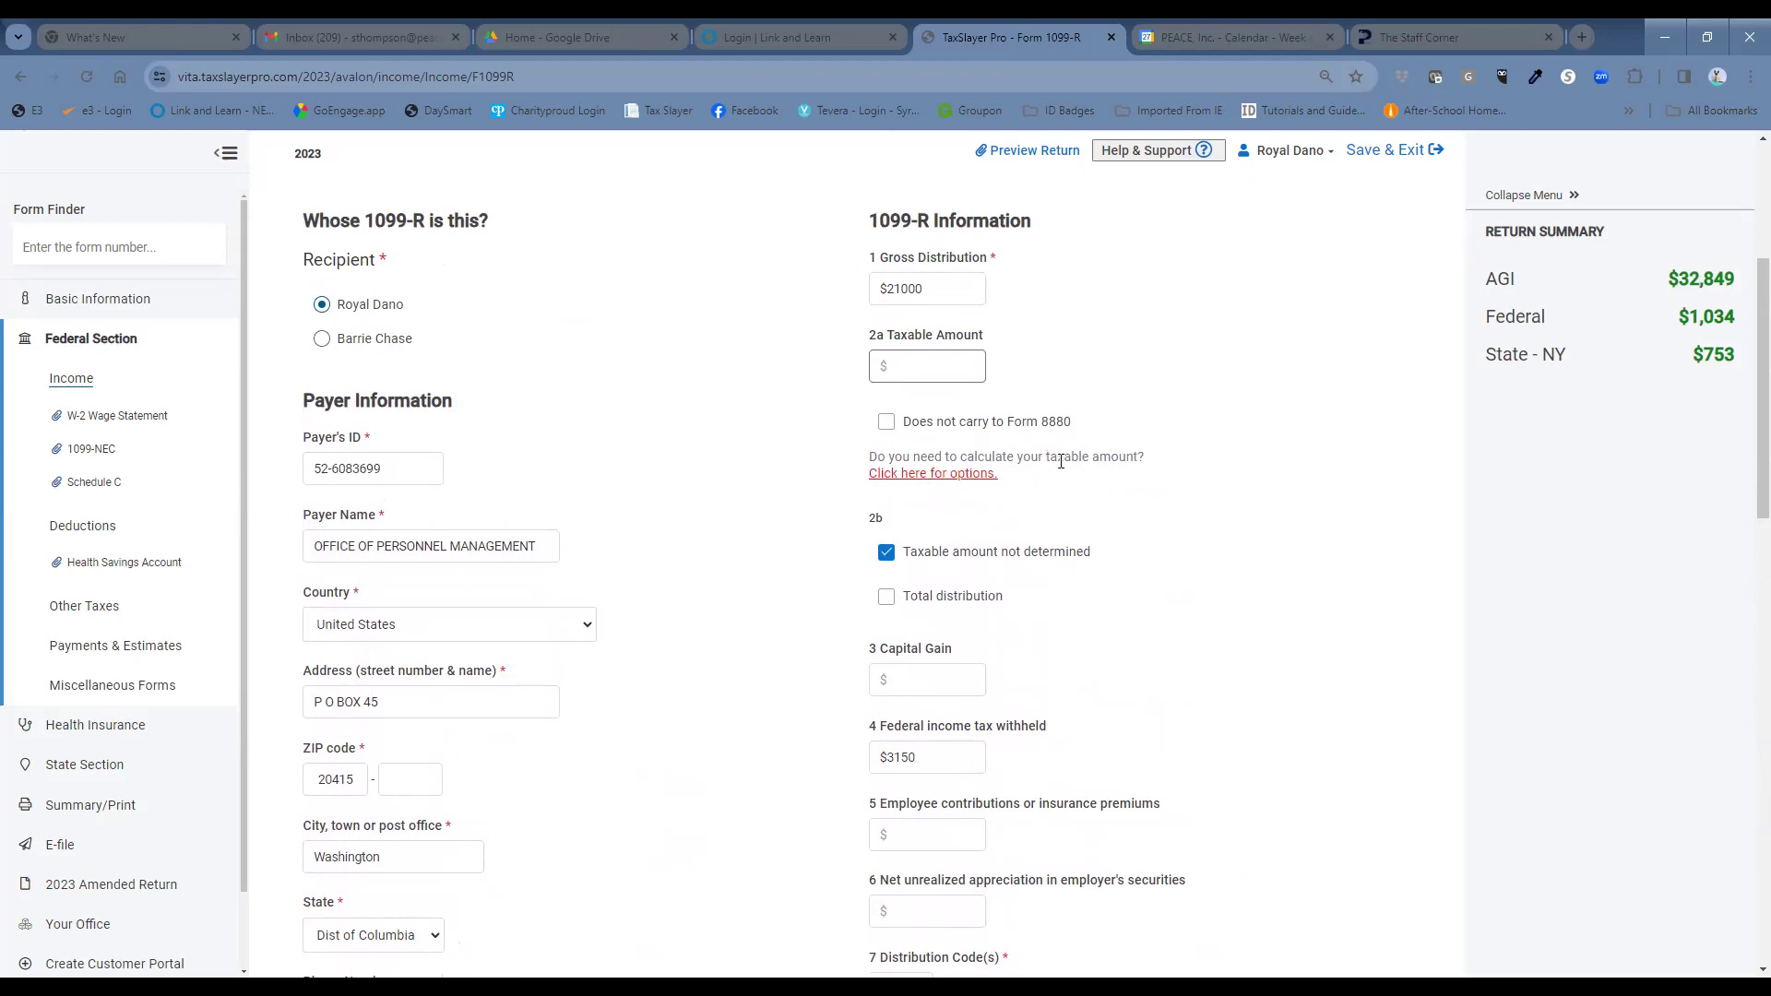
click(977, 480)
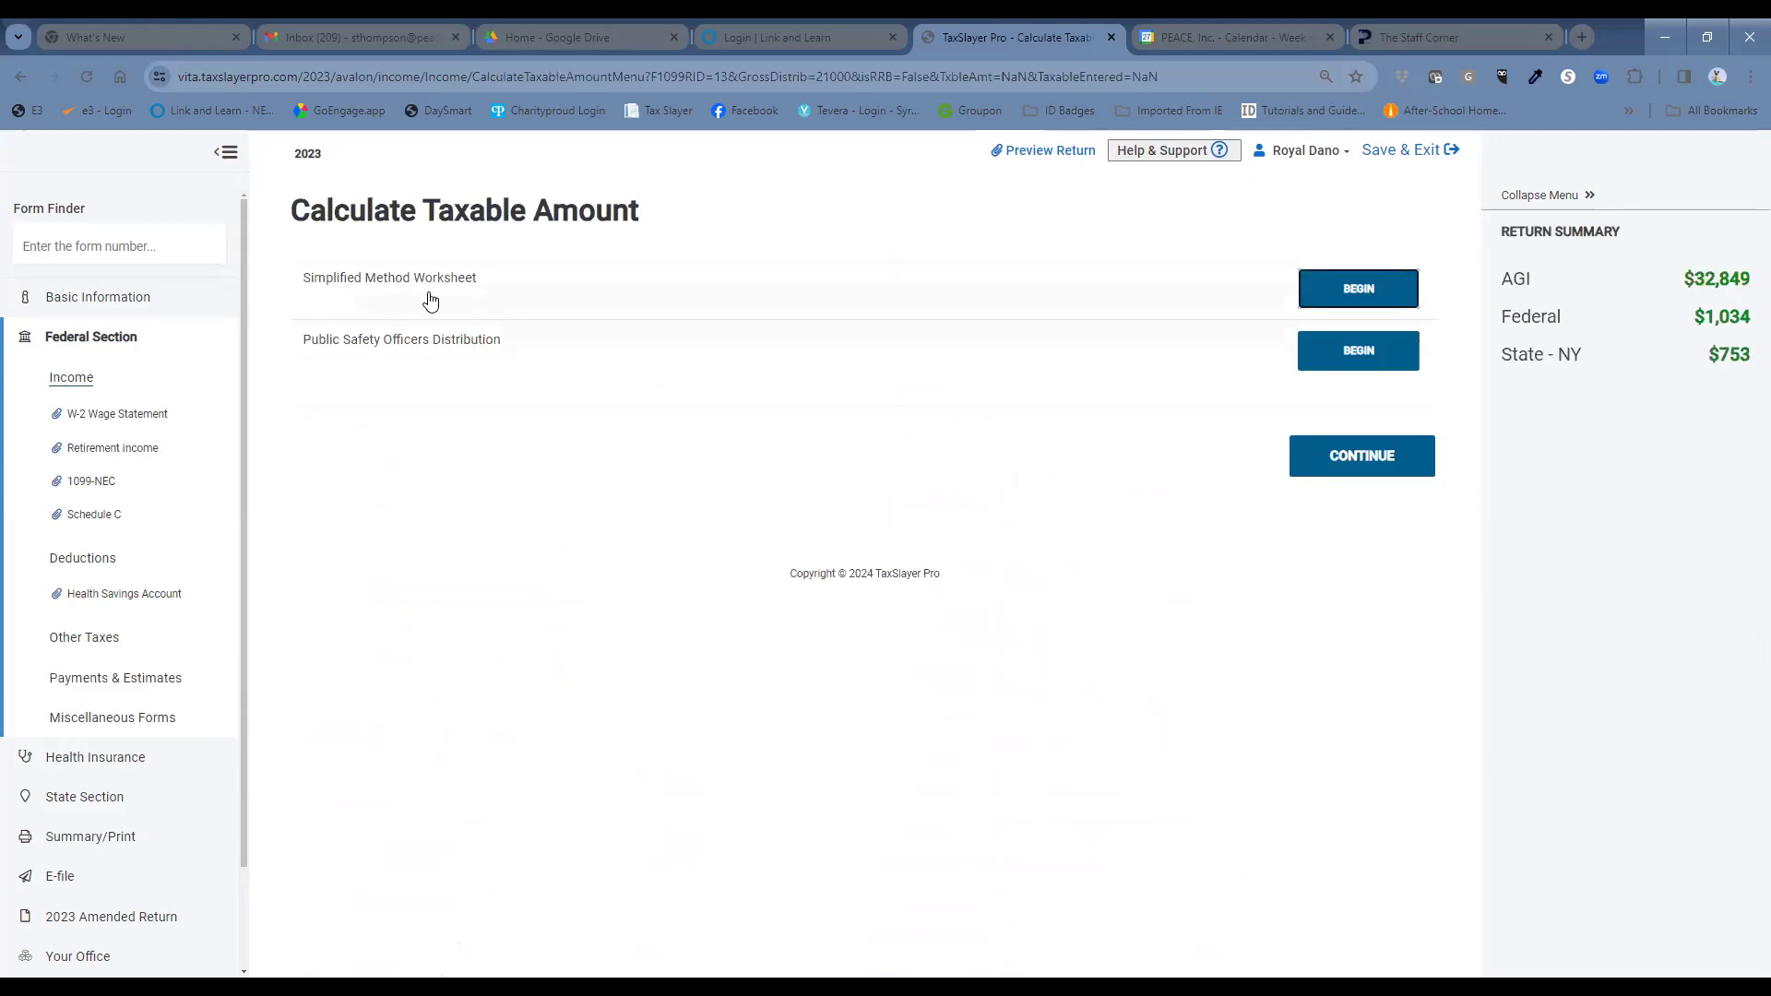
Begin the Simplified Method Worksheet and enter an $800 plan cost.
click(1356, 288)
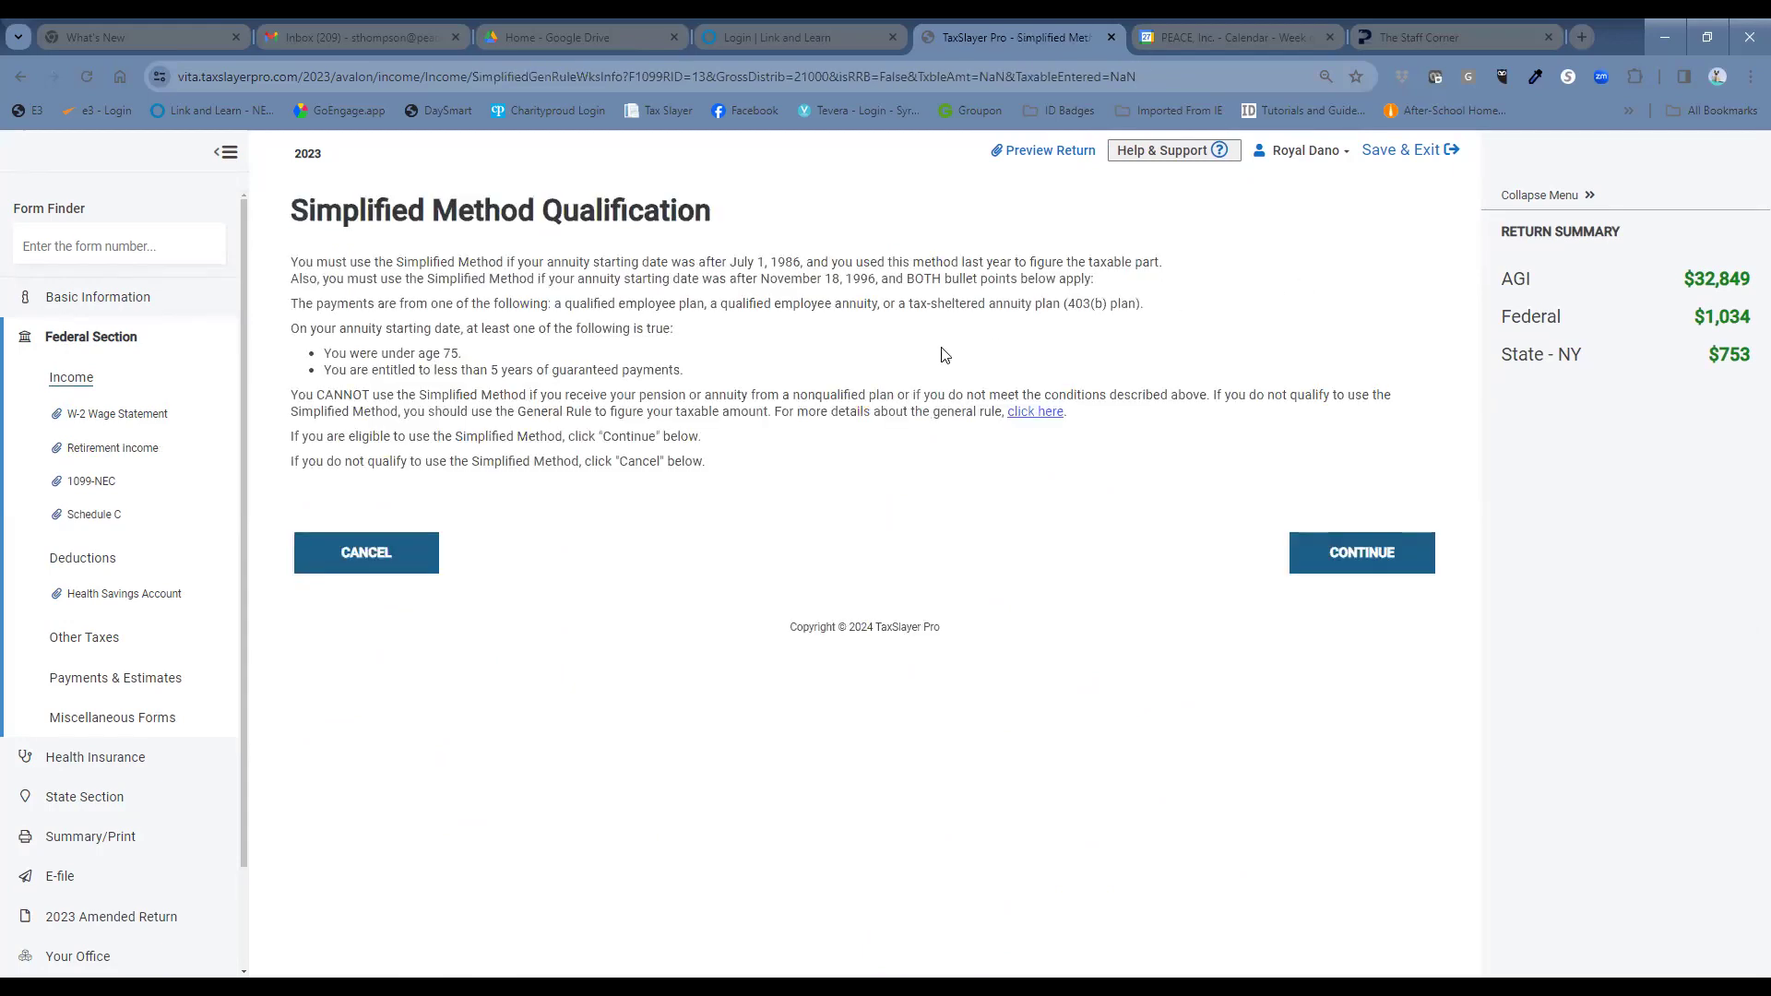
click(1348, 564)
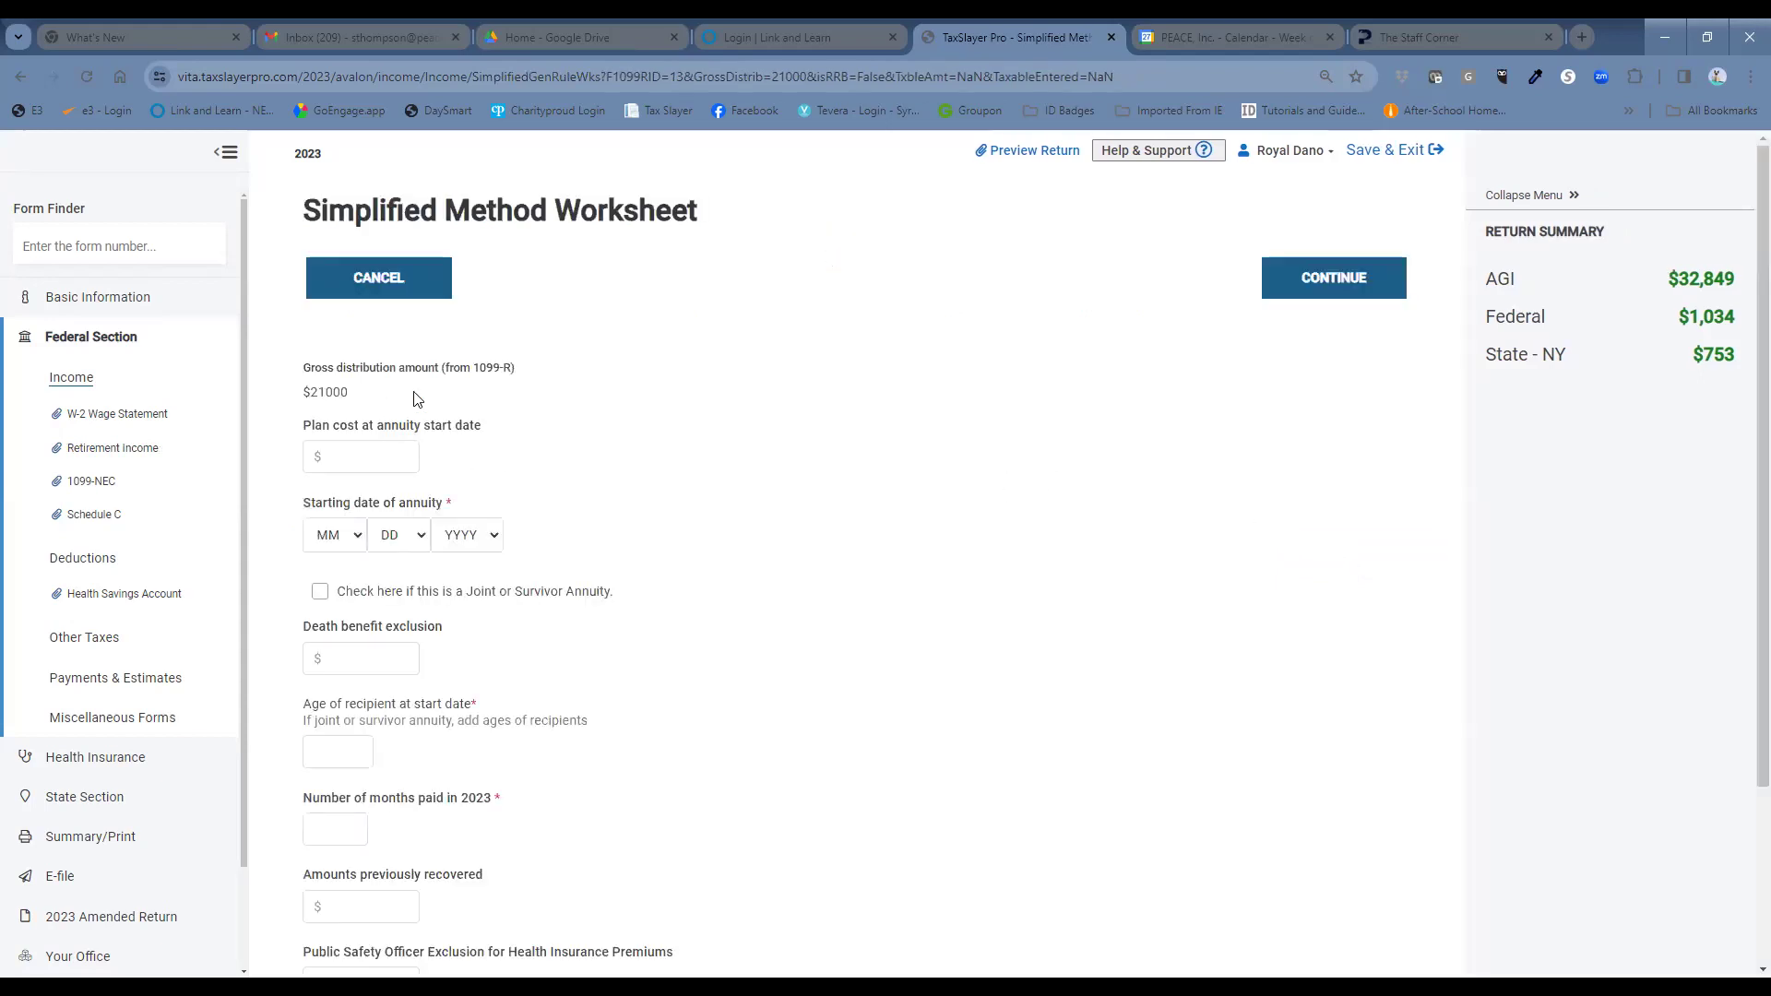
click(361, 456)
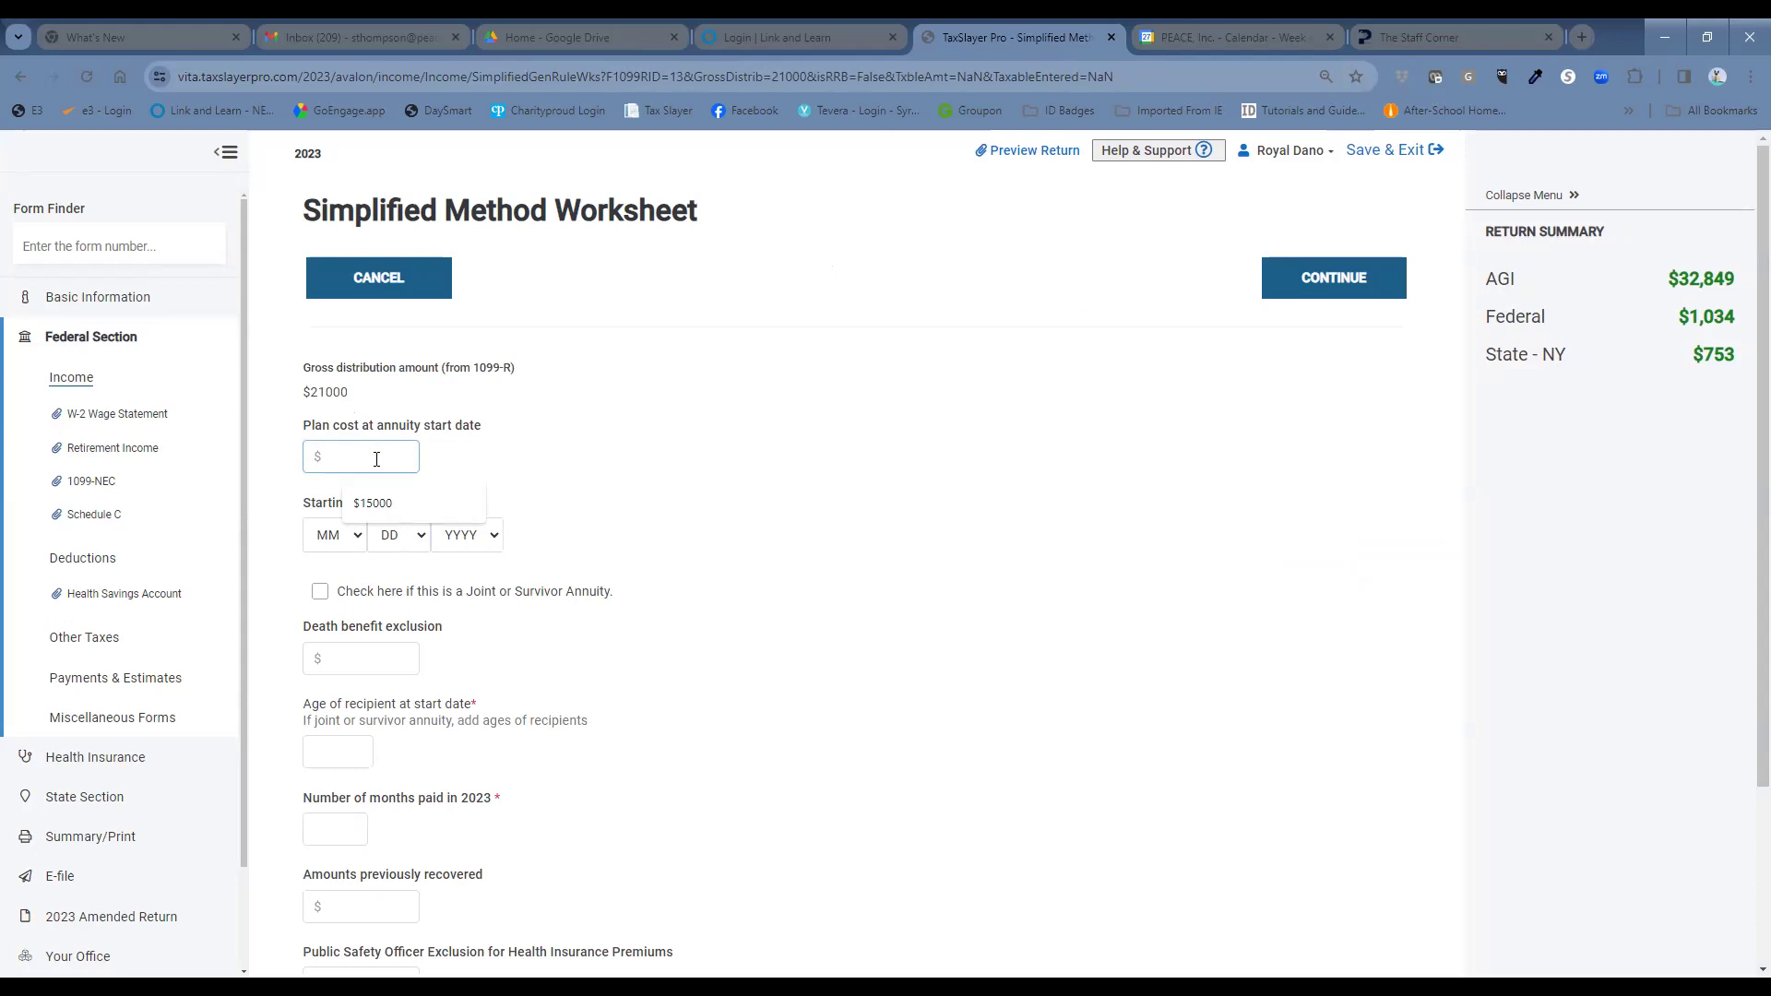
text(800)
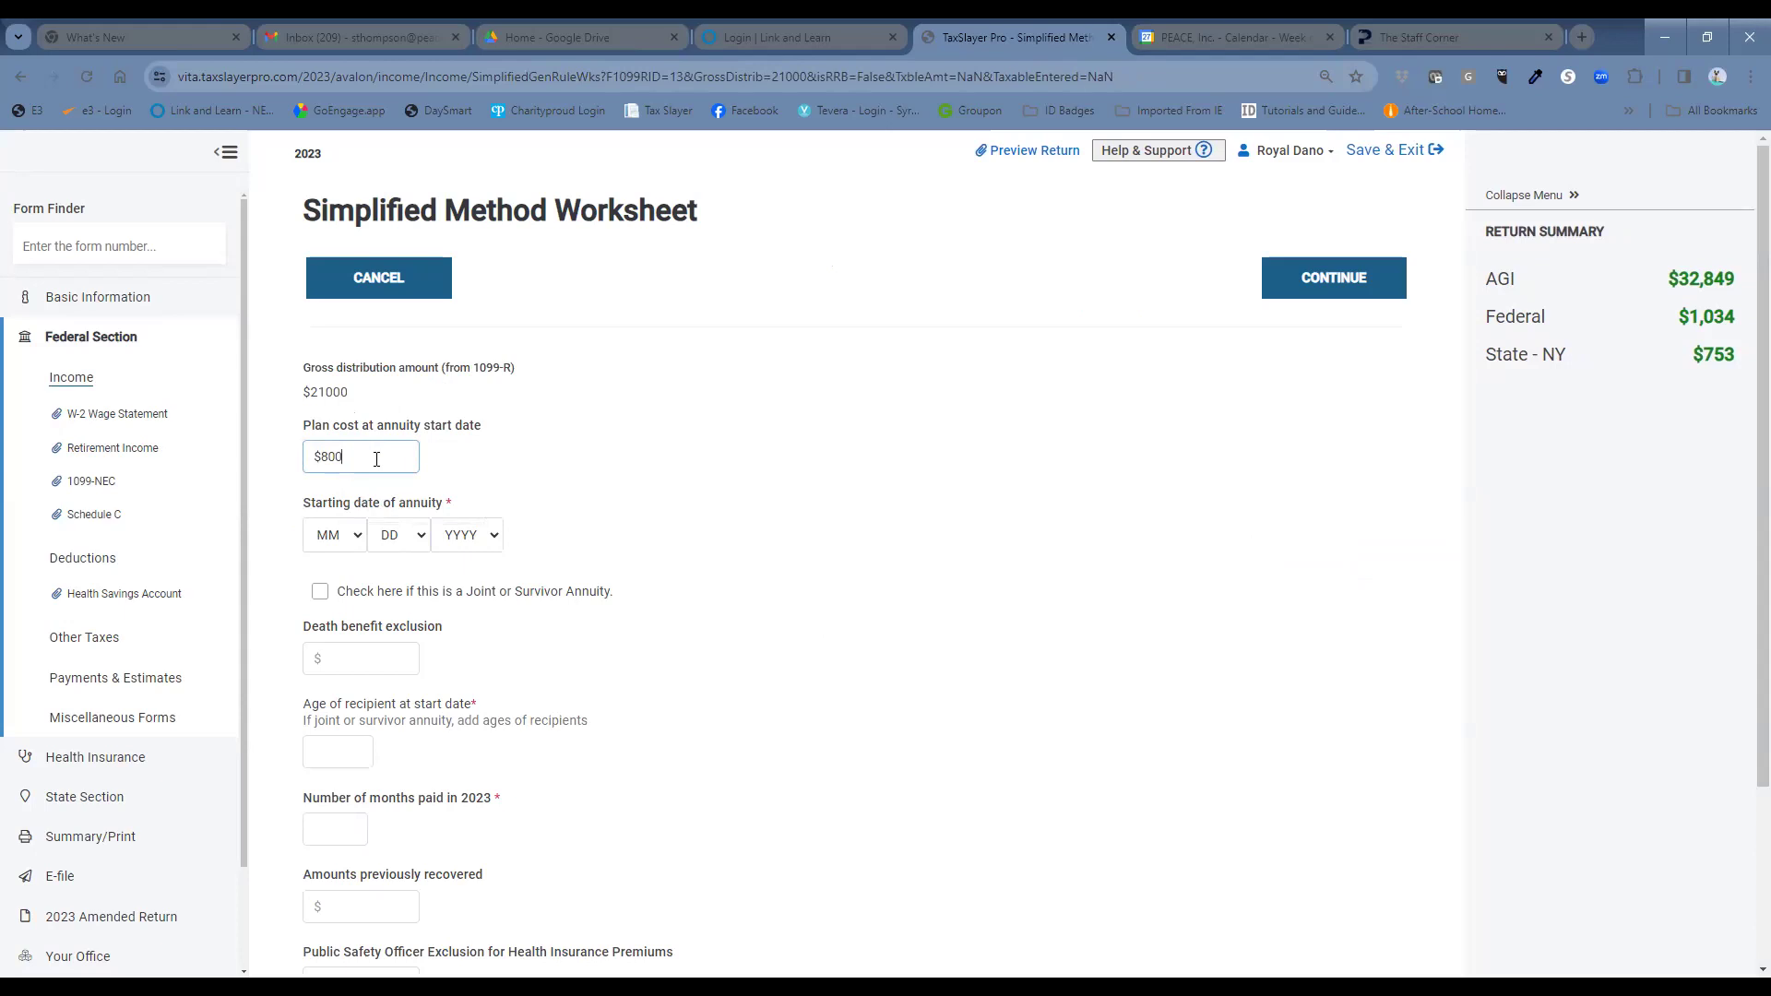
Set the annuity start date to 1/1/2023 and mark it as a joint or survivor annuity.
click(339, 538)
click(338, 579)
click(406, 535)
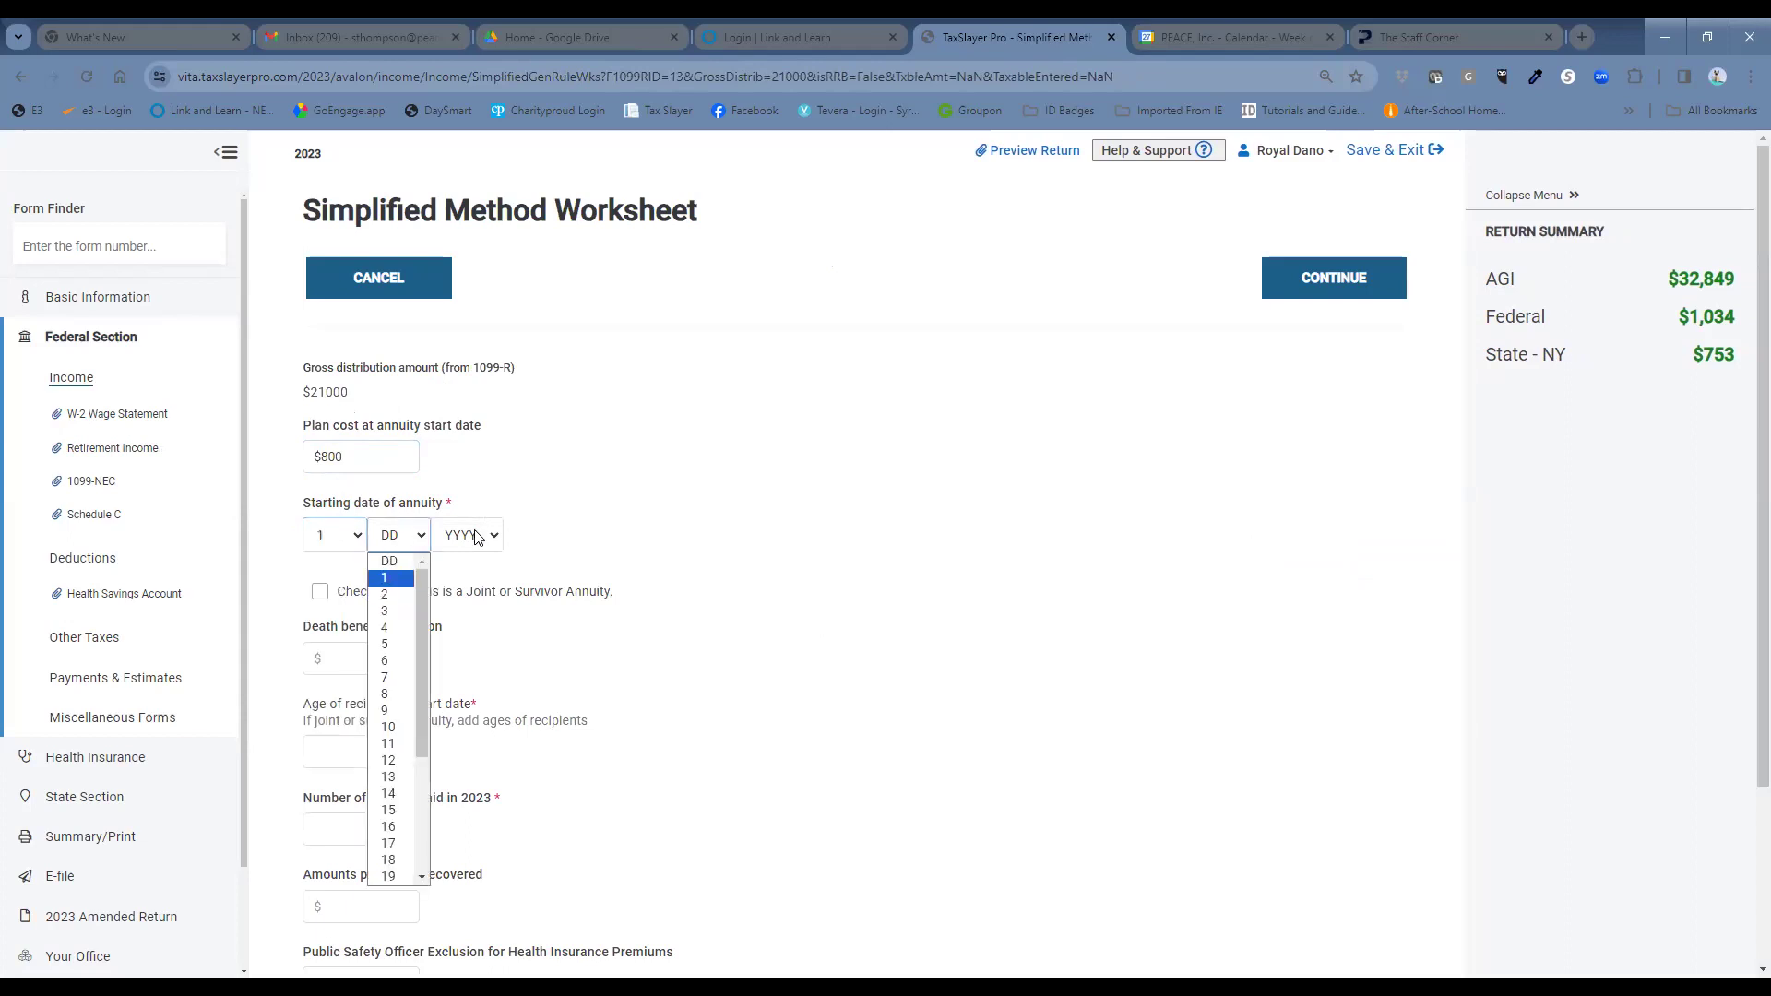
click(405, 581)
click(466, 535)
click(474, 601)
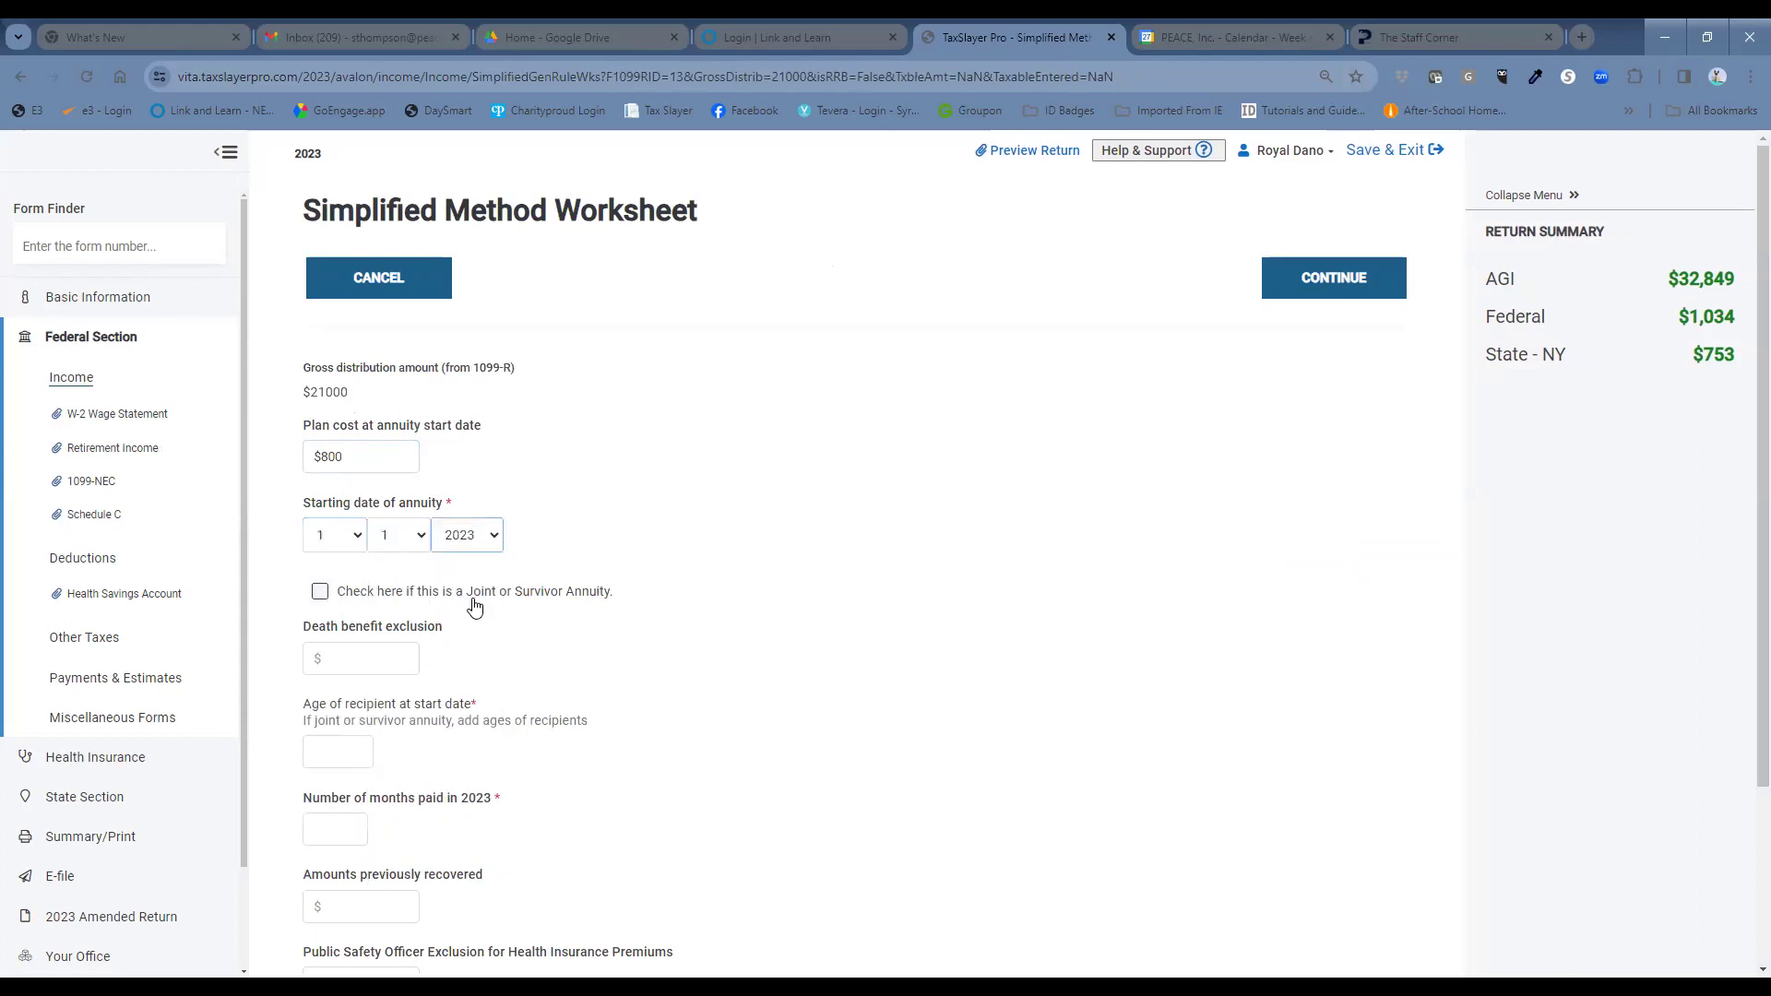
click(319, 592)
click(376, 661)
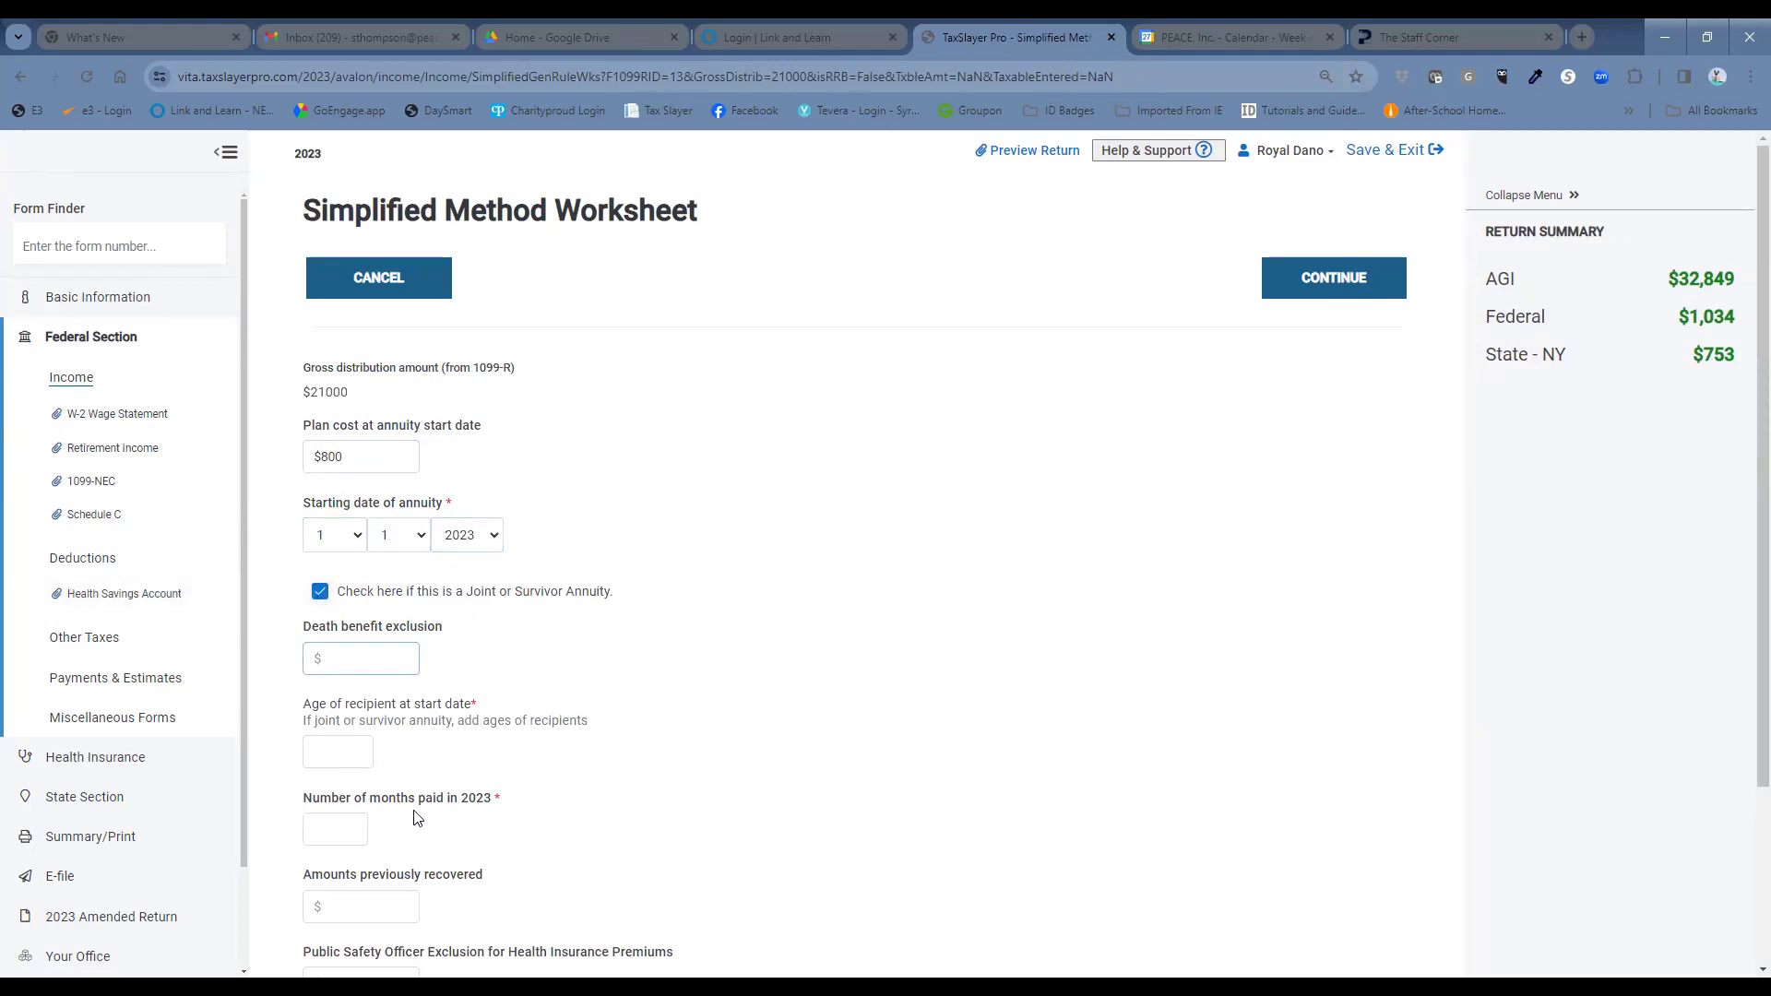
scroll(434, 728, down, 1)
click(326, 669)
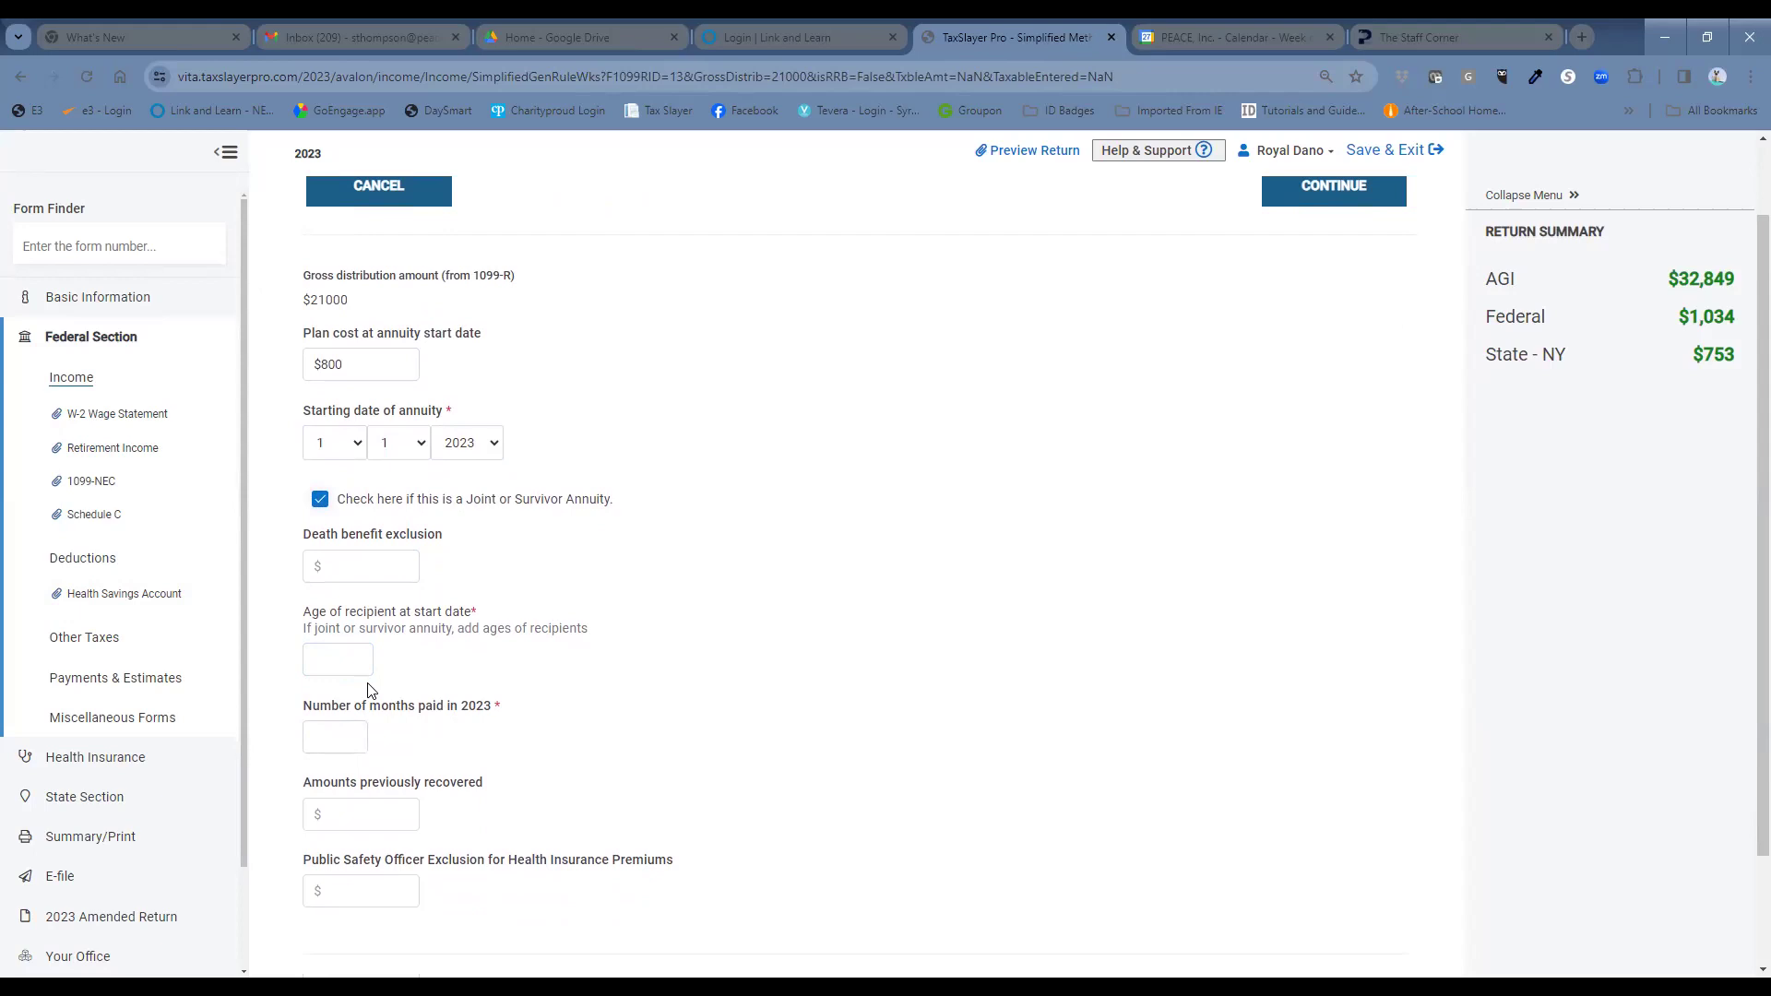
Enter combined age 112 and 12 months paid in 2023, then submit the worksheet.
click(340, 657)
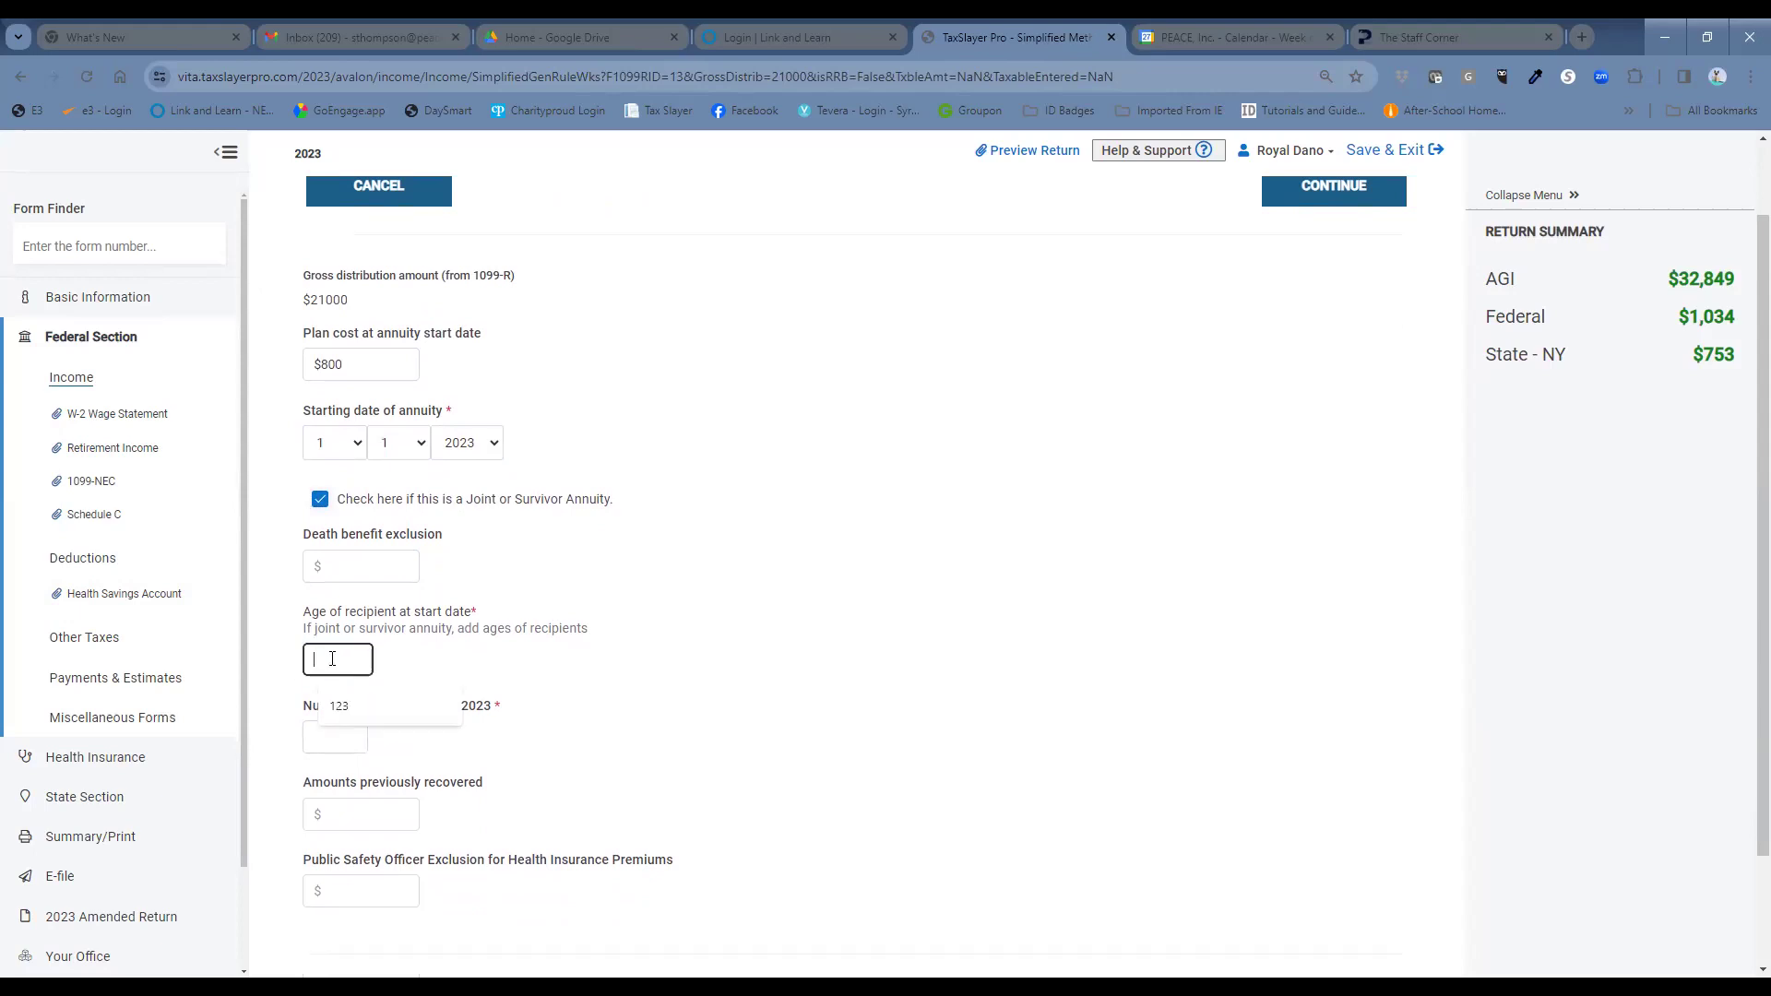
text(112)
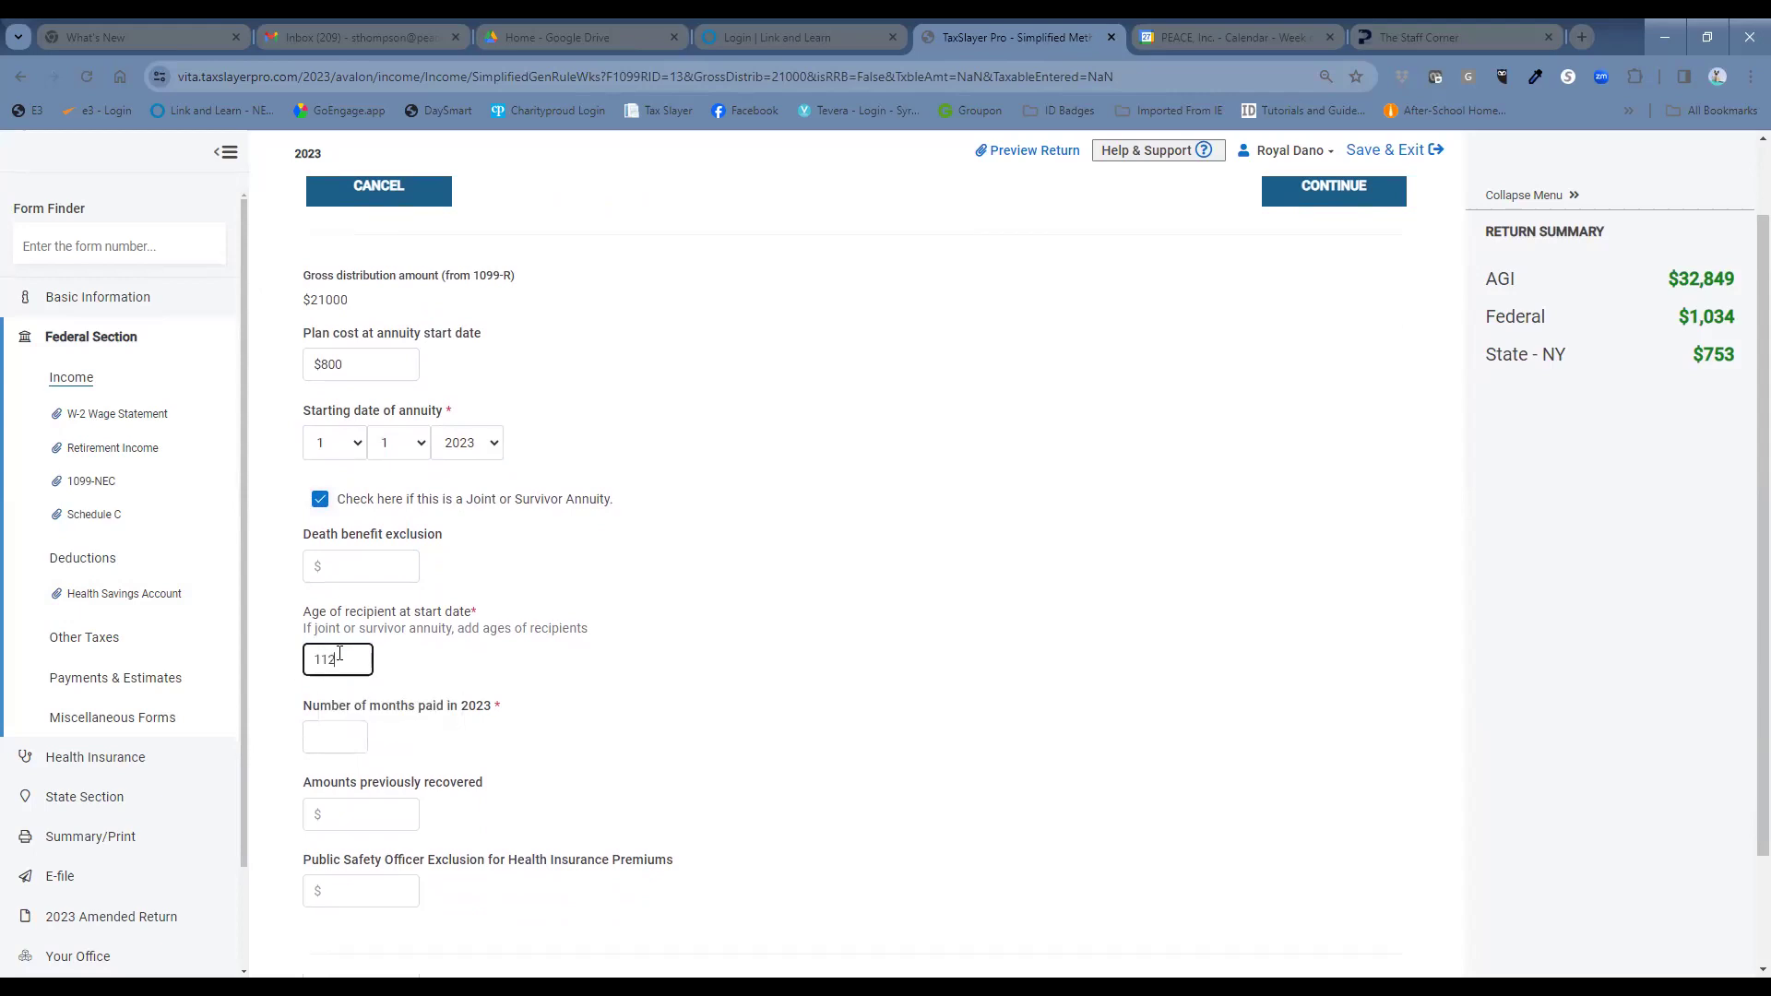
click(350, 734)
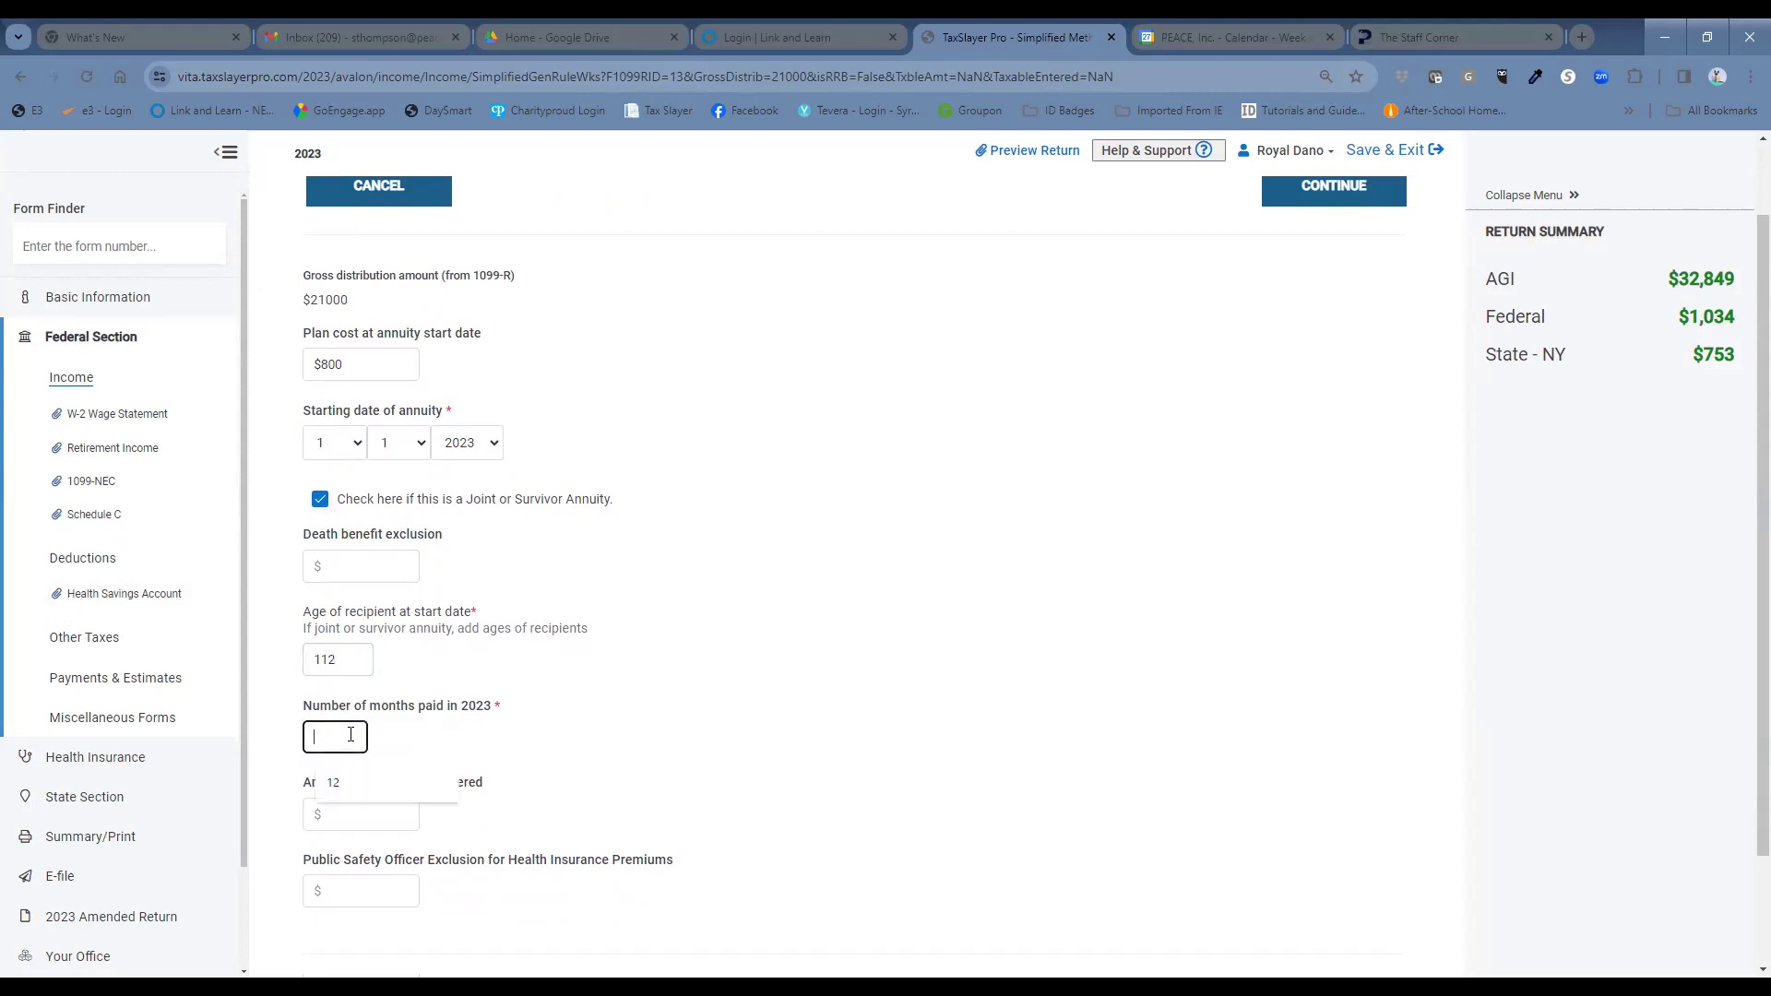
text(12)
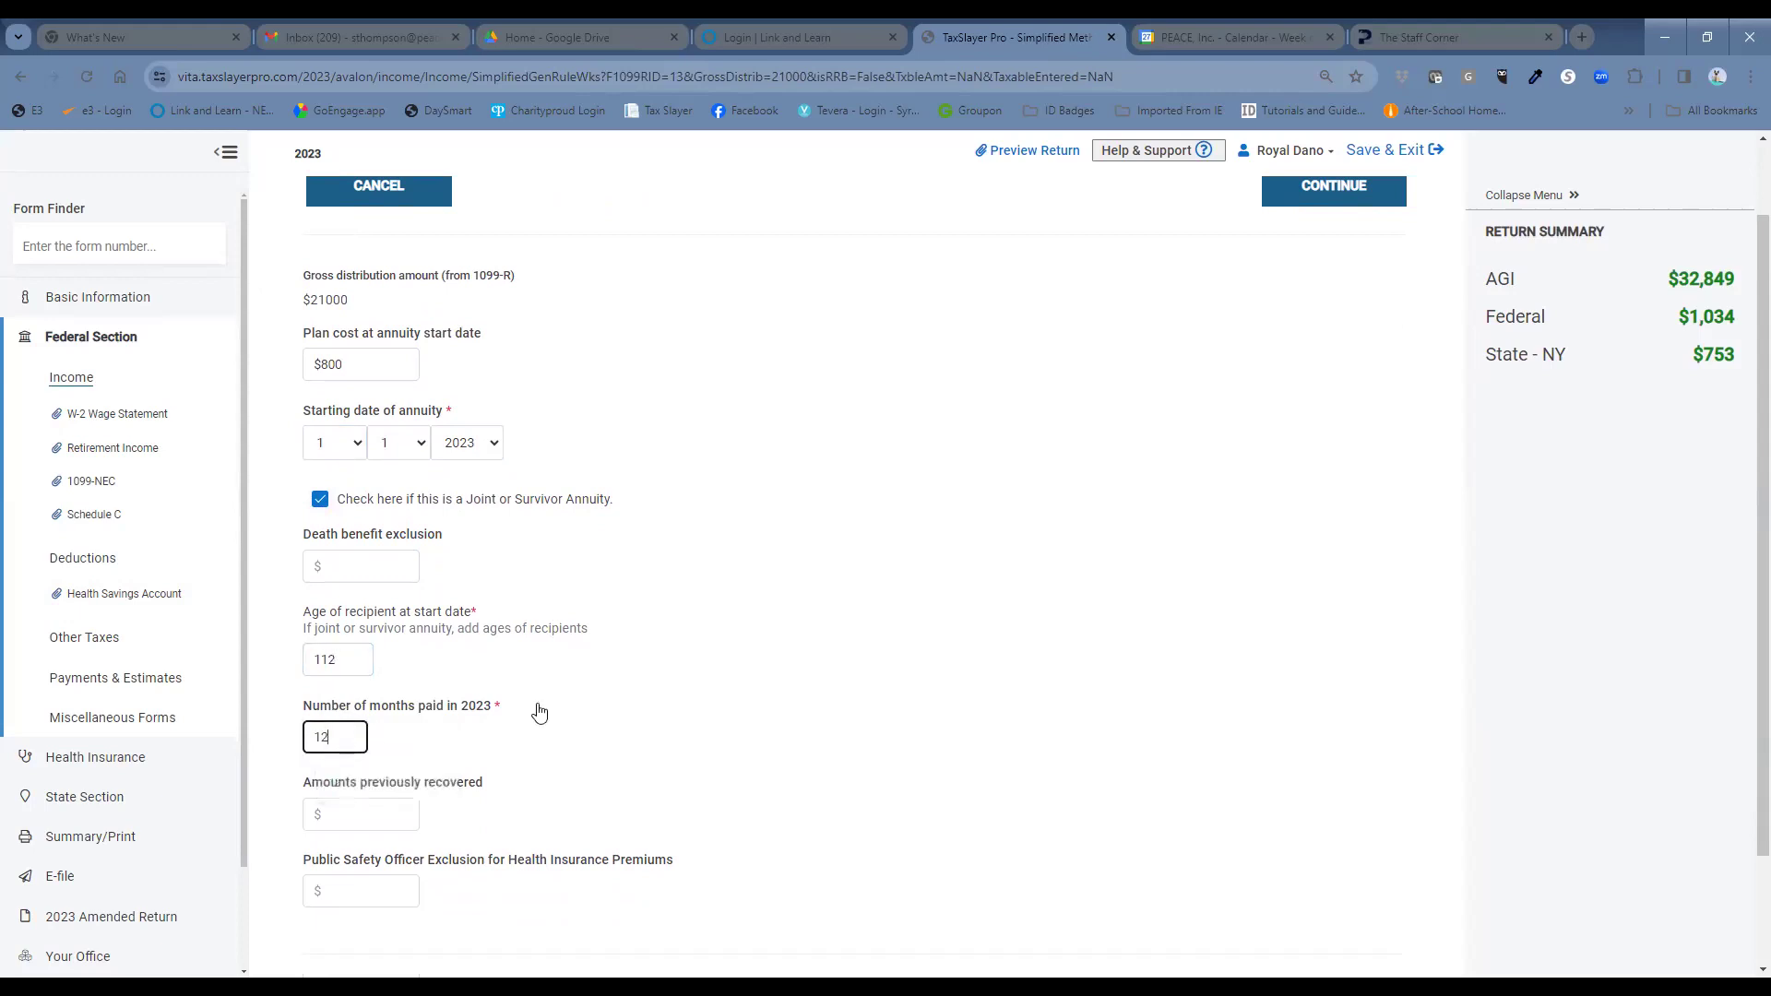
scroll(572, 706, down, 1)
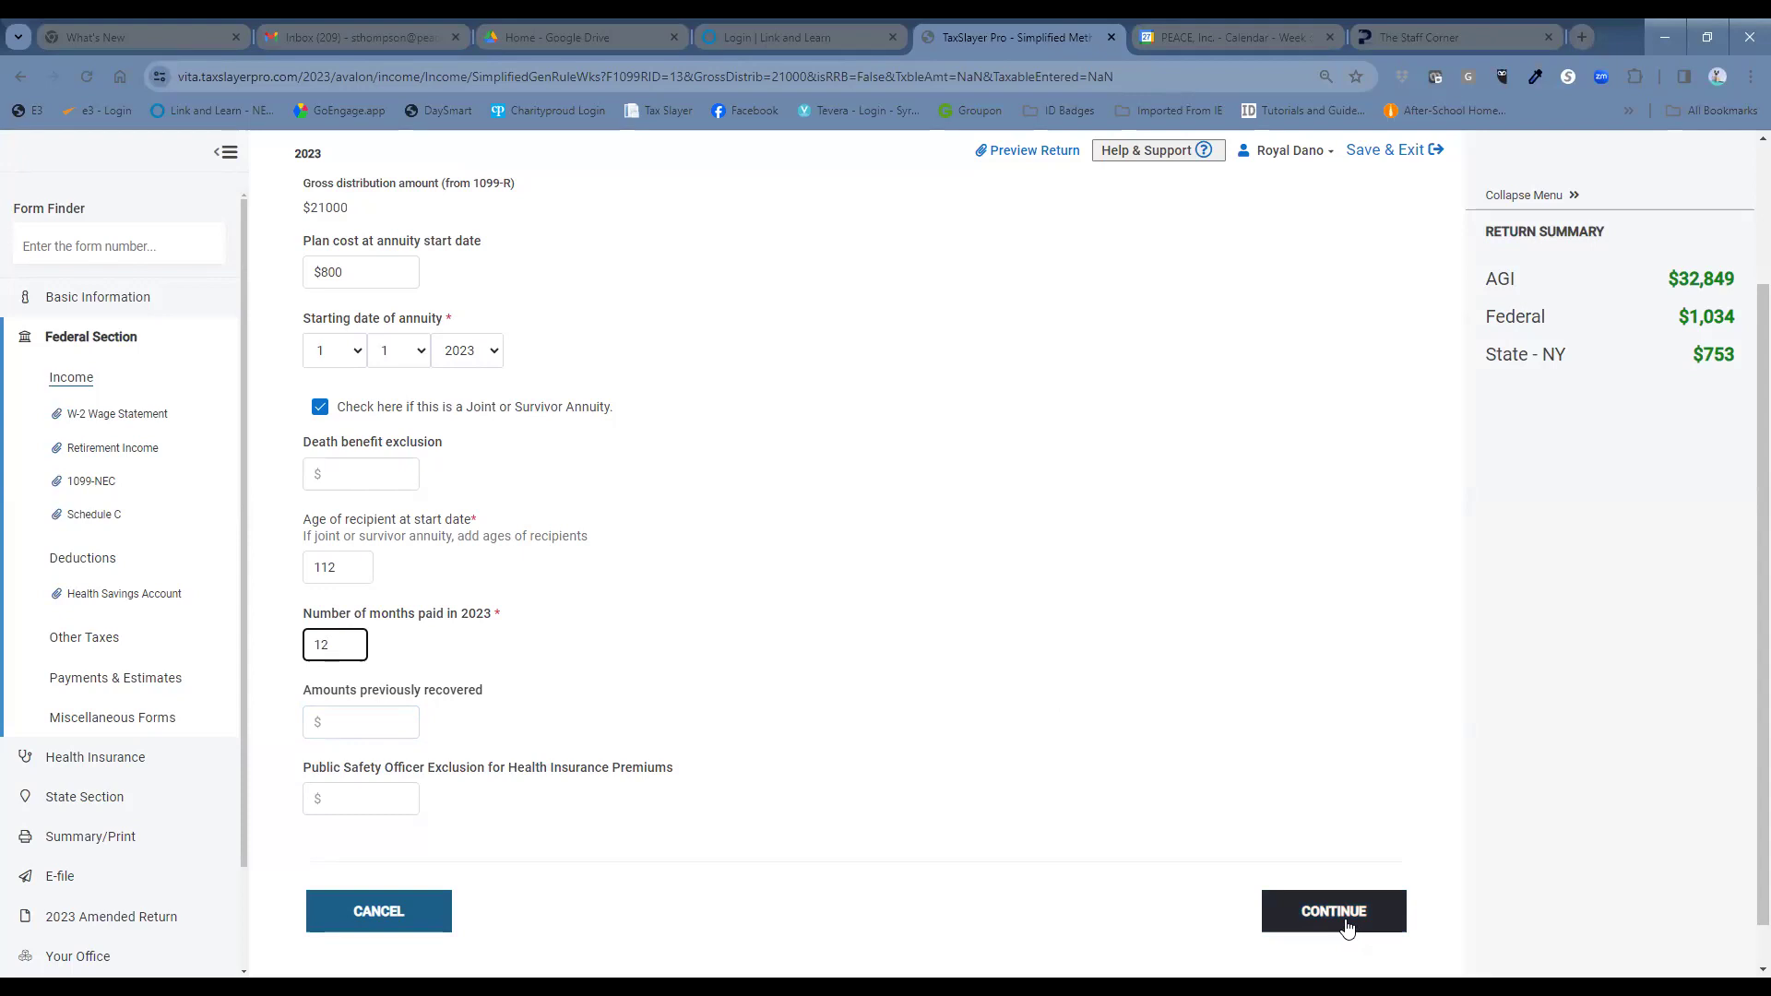
scroll(1100, 698, up, 1)
scroll(1101, 698, up, 3)
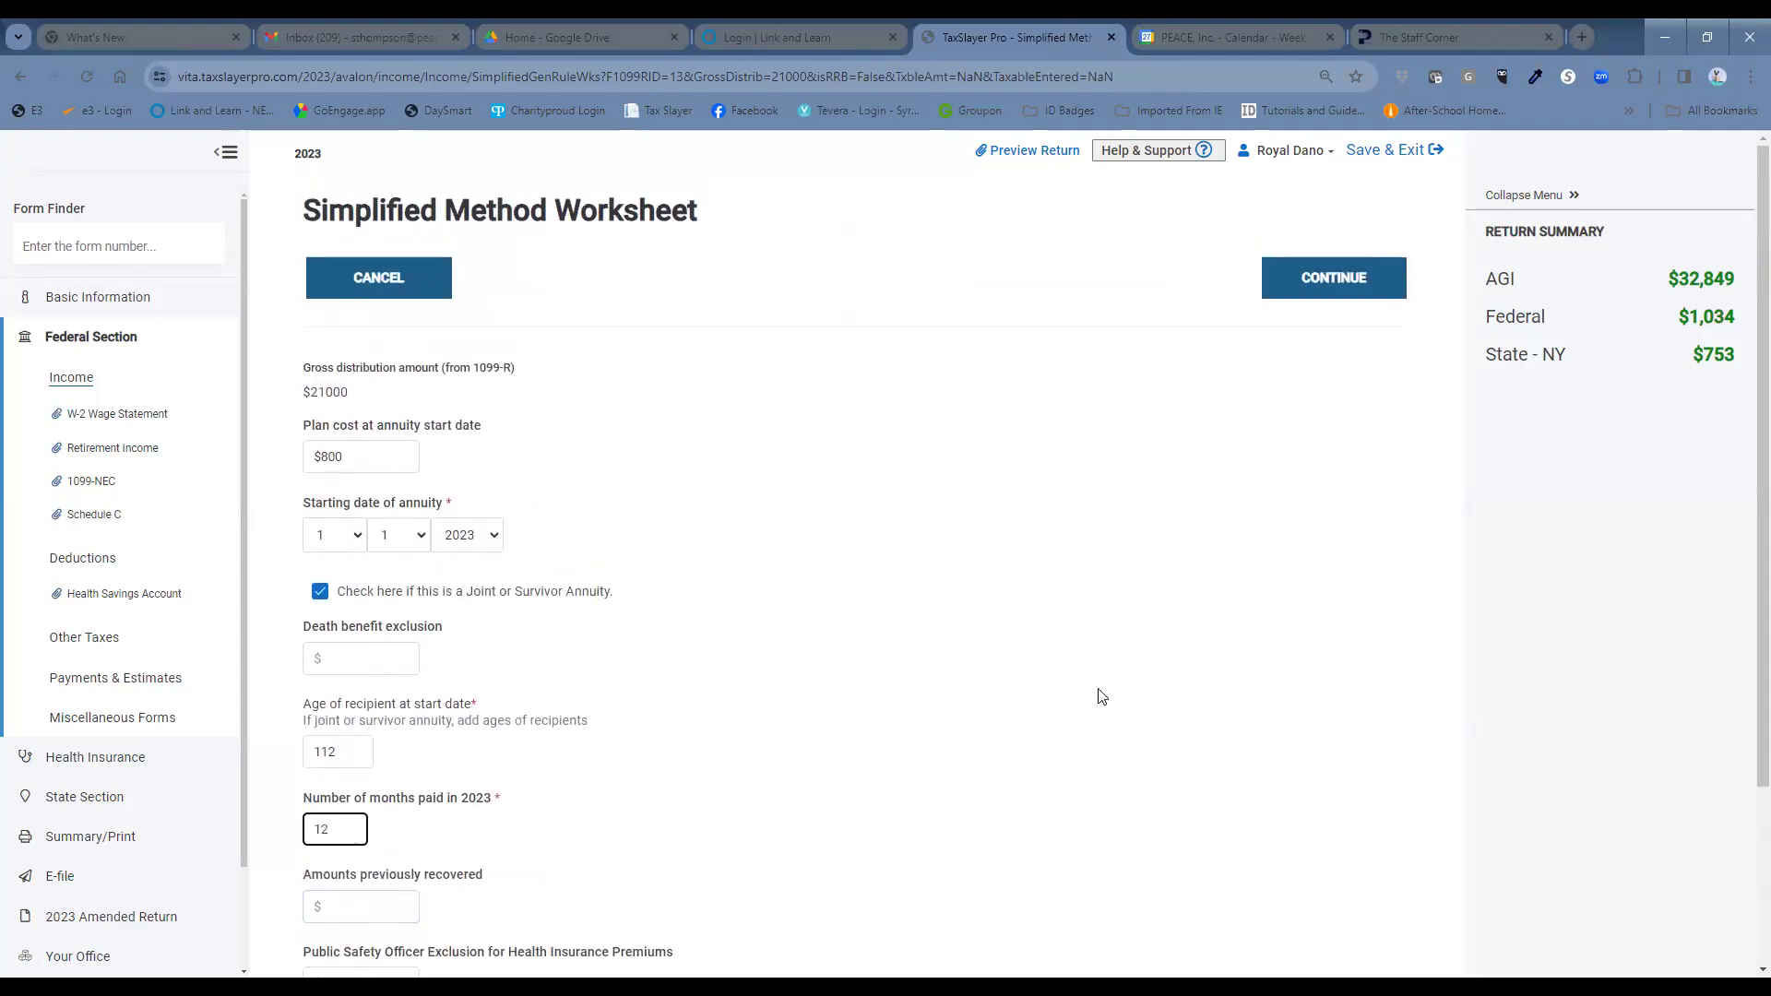
scroll(1101, 698, down, 2)
scroll(1100, 699, down, 1)
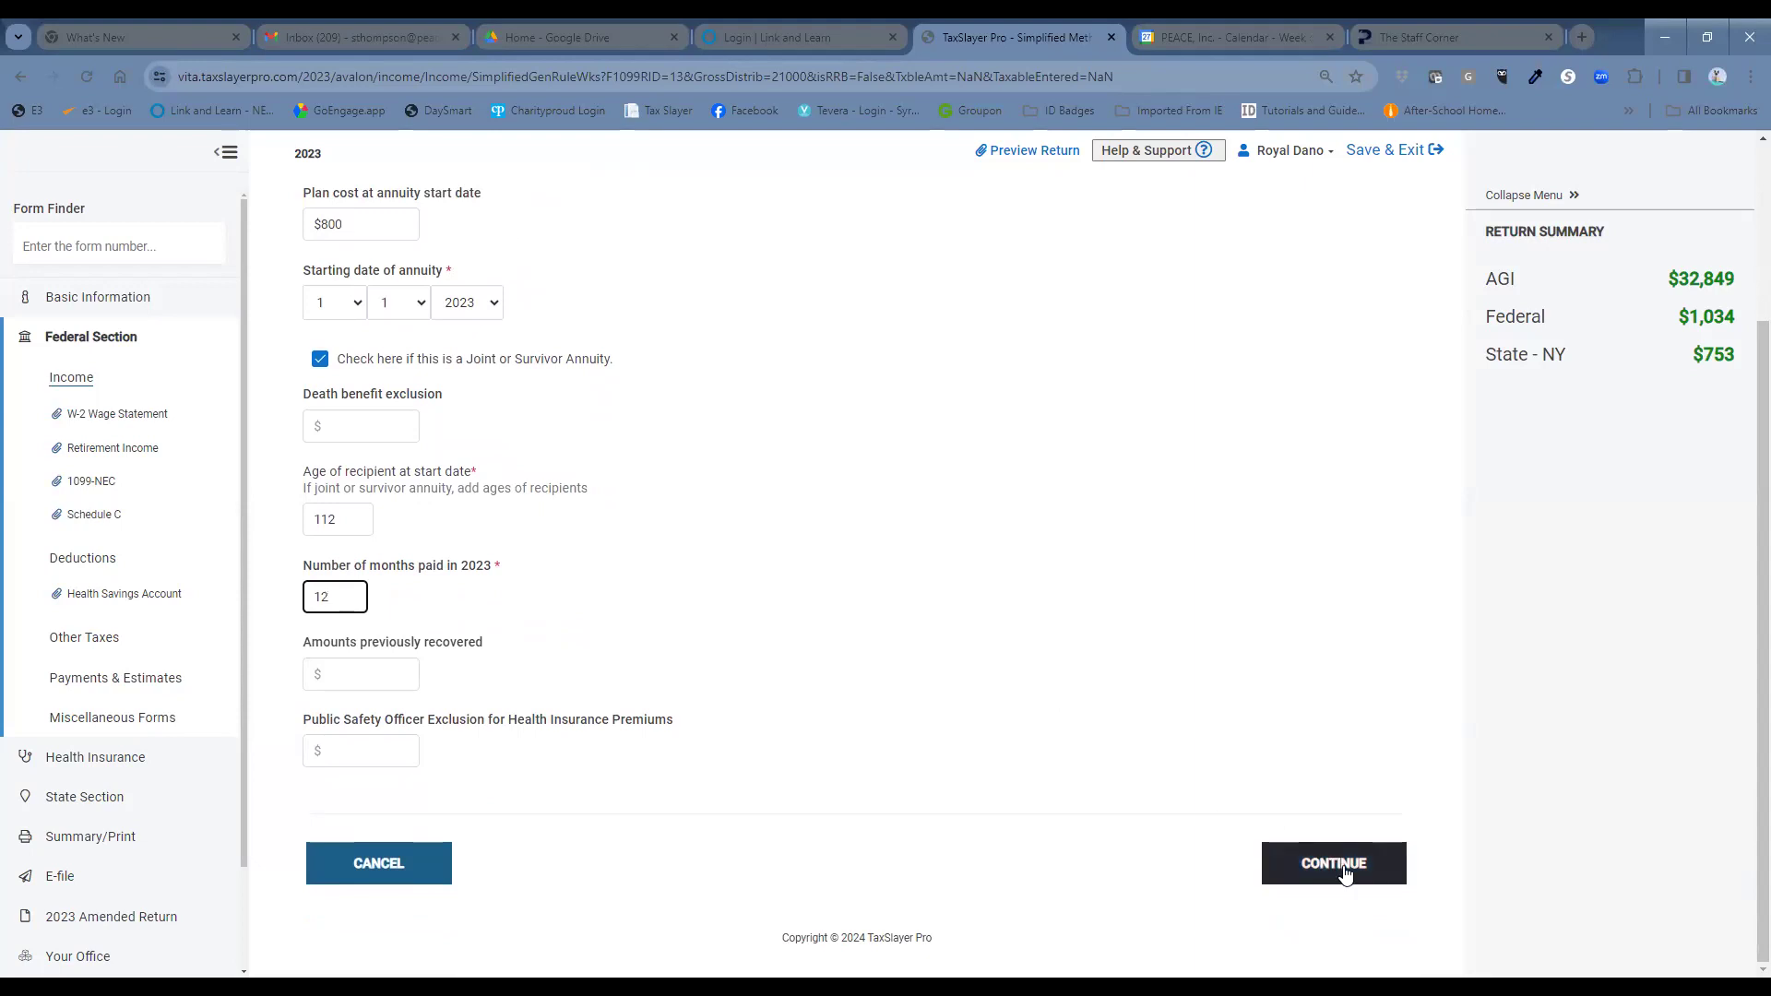
scroll(1124, 735, up, 2)
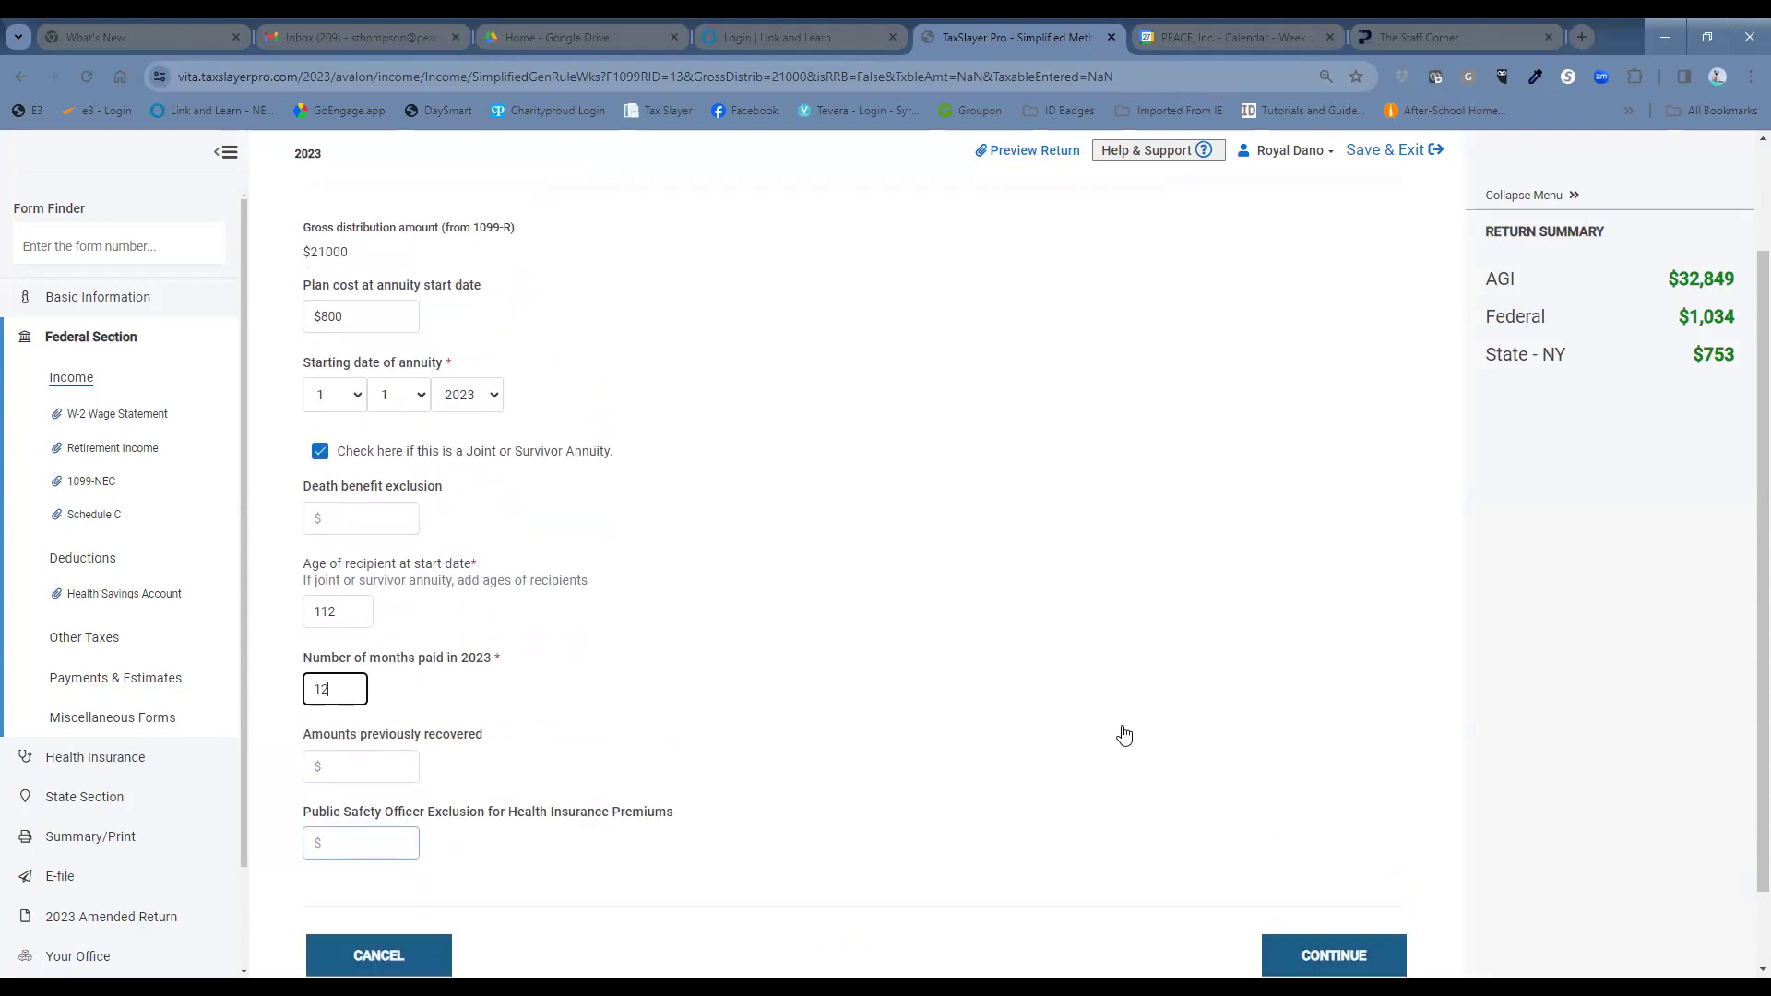
scroll(1125, 736, down, 1)
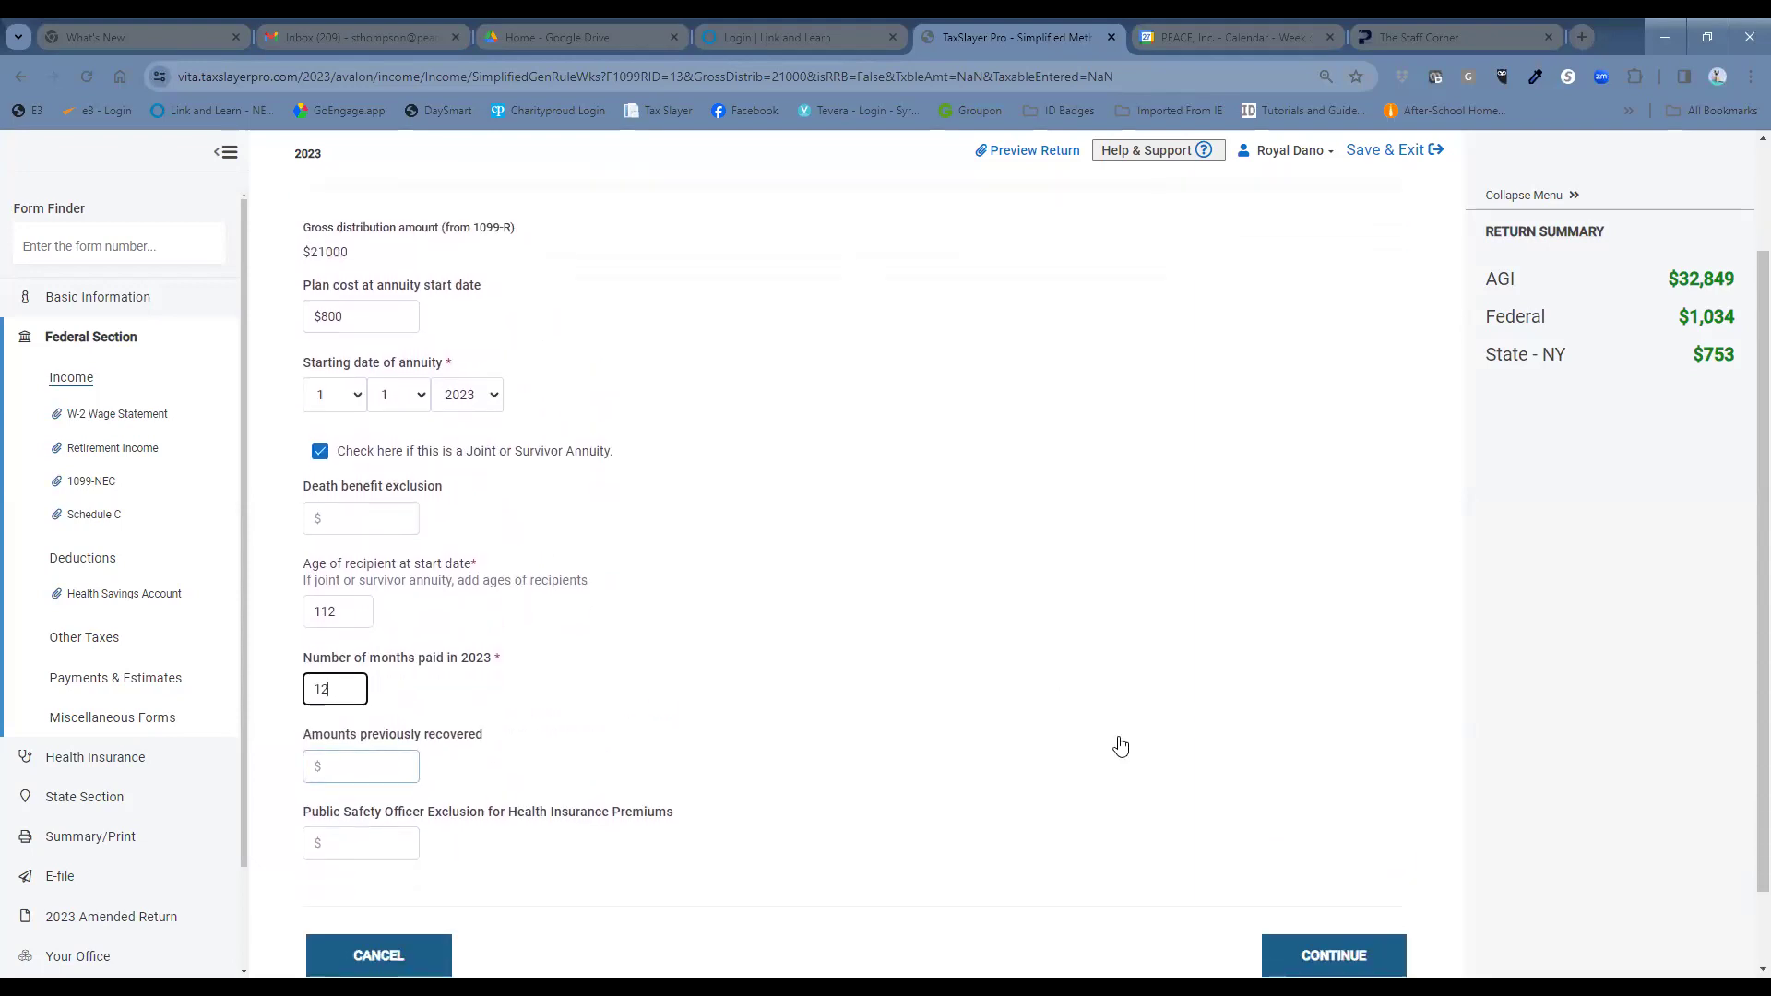
scroll(1124, 735, down, 1)
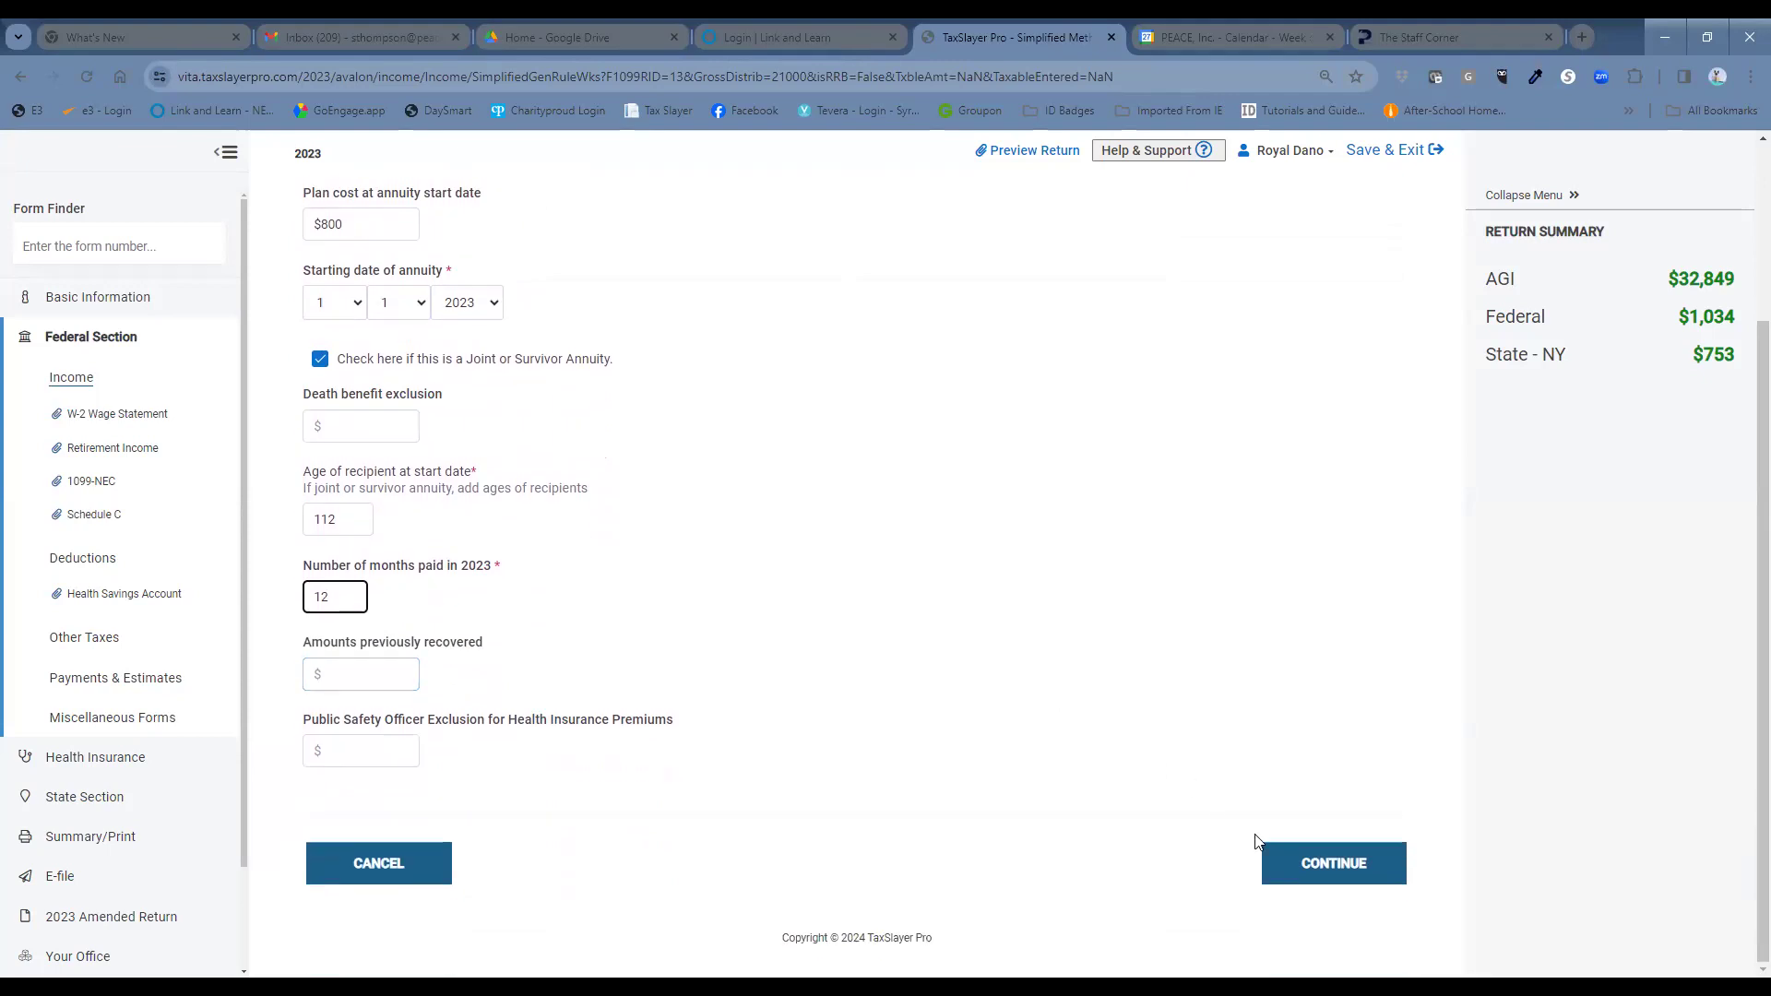
click(1291, 878)
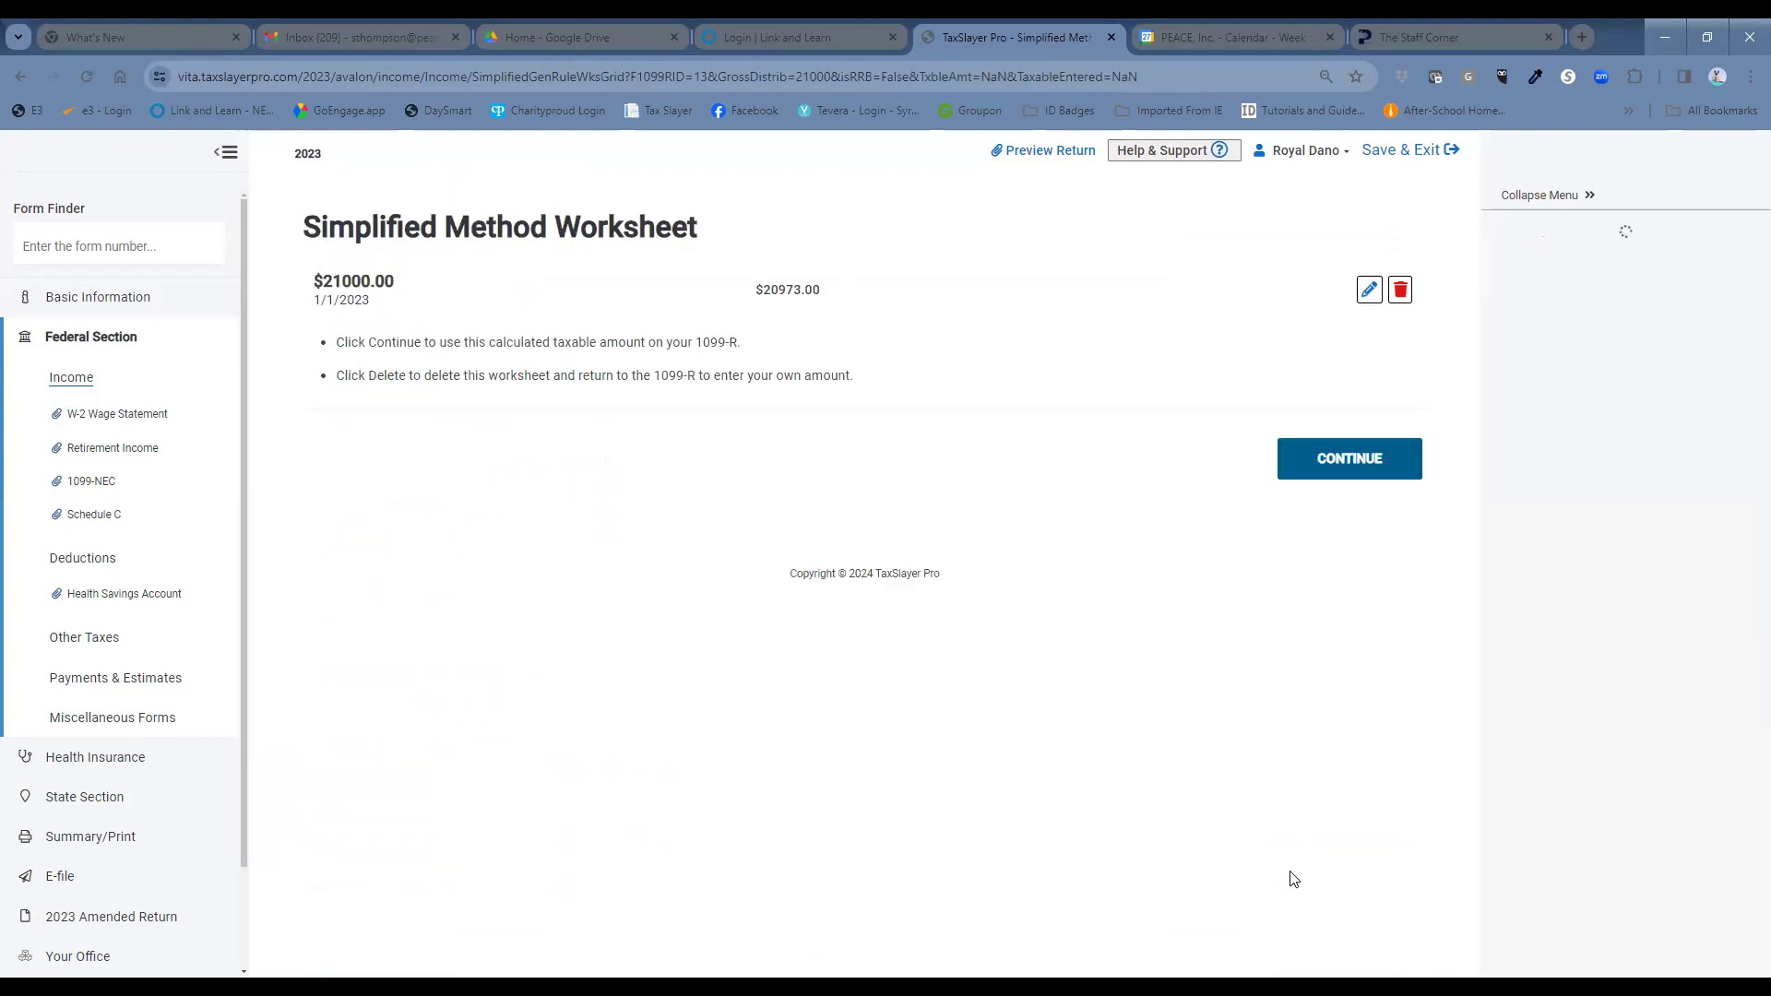
Apply the calculated $20973.00 taxable amount to box 2a and submit the Form 1099-R.
click(1388, 452)
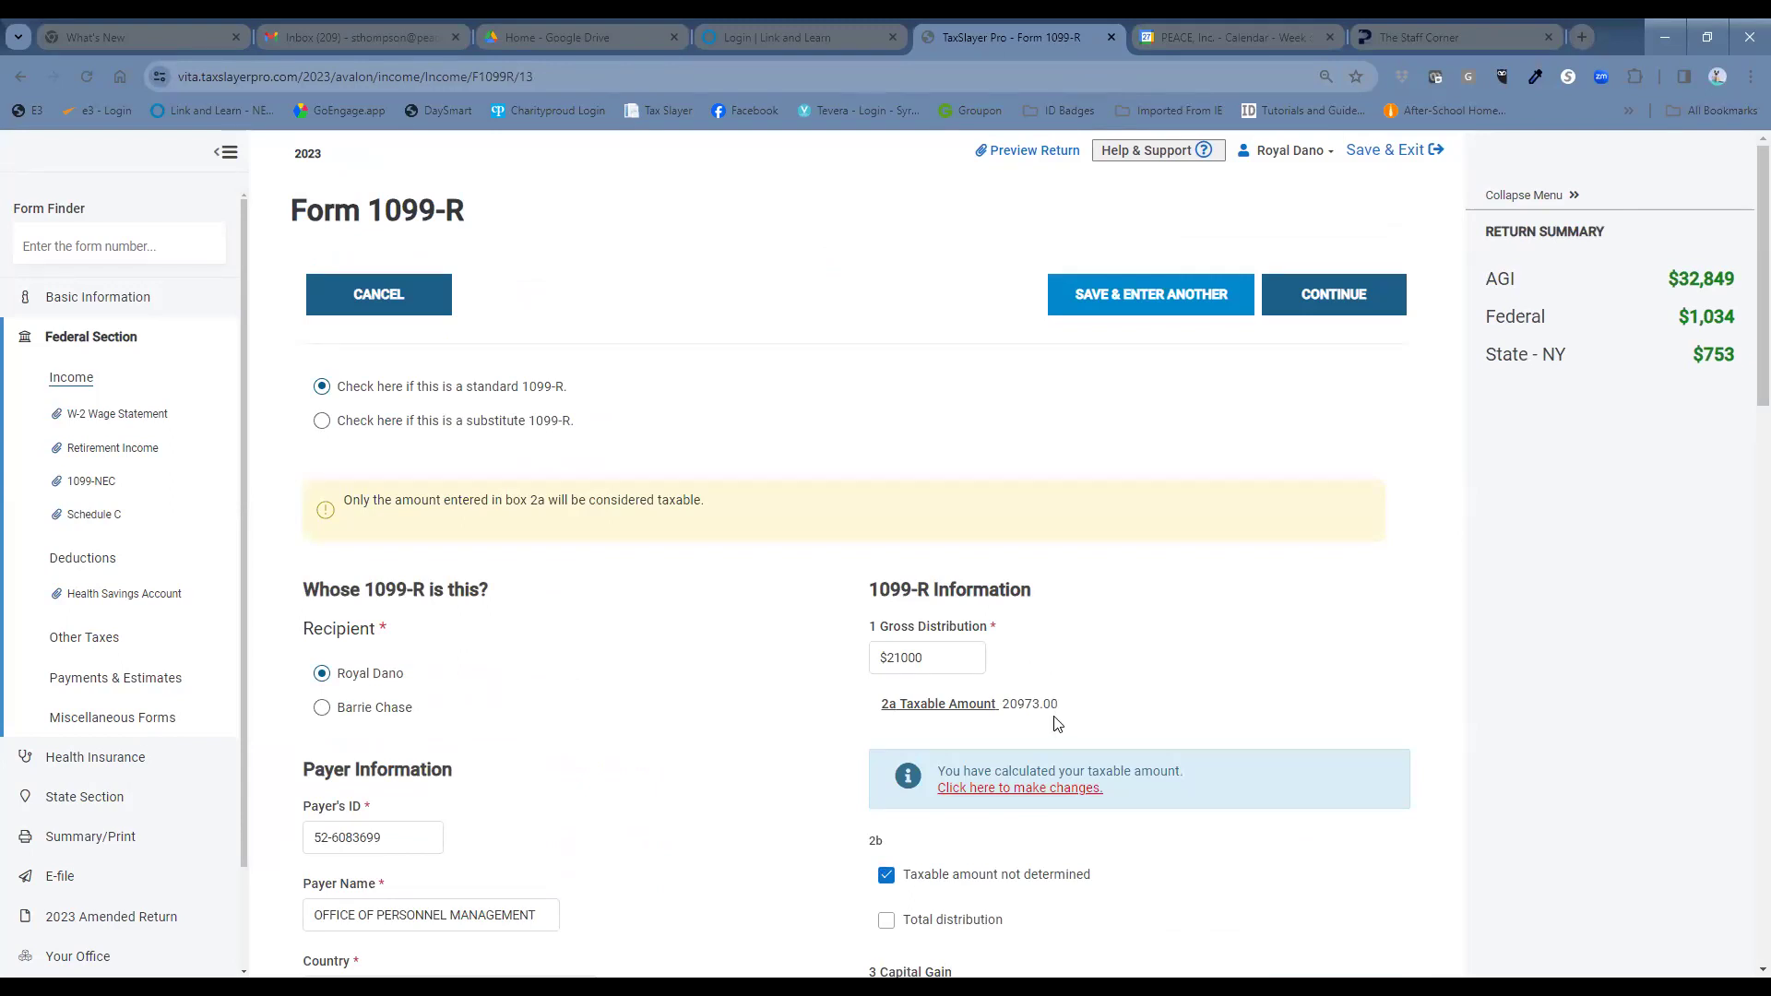
scroll(1219, 716, down, 1)
scroll(1219, 716, down, 10)
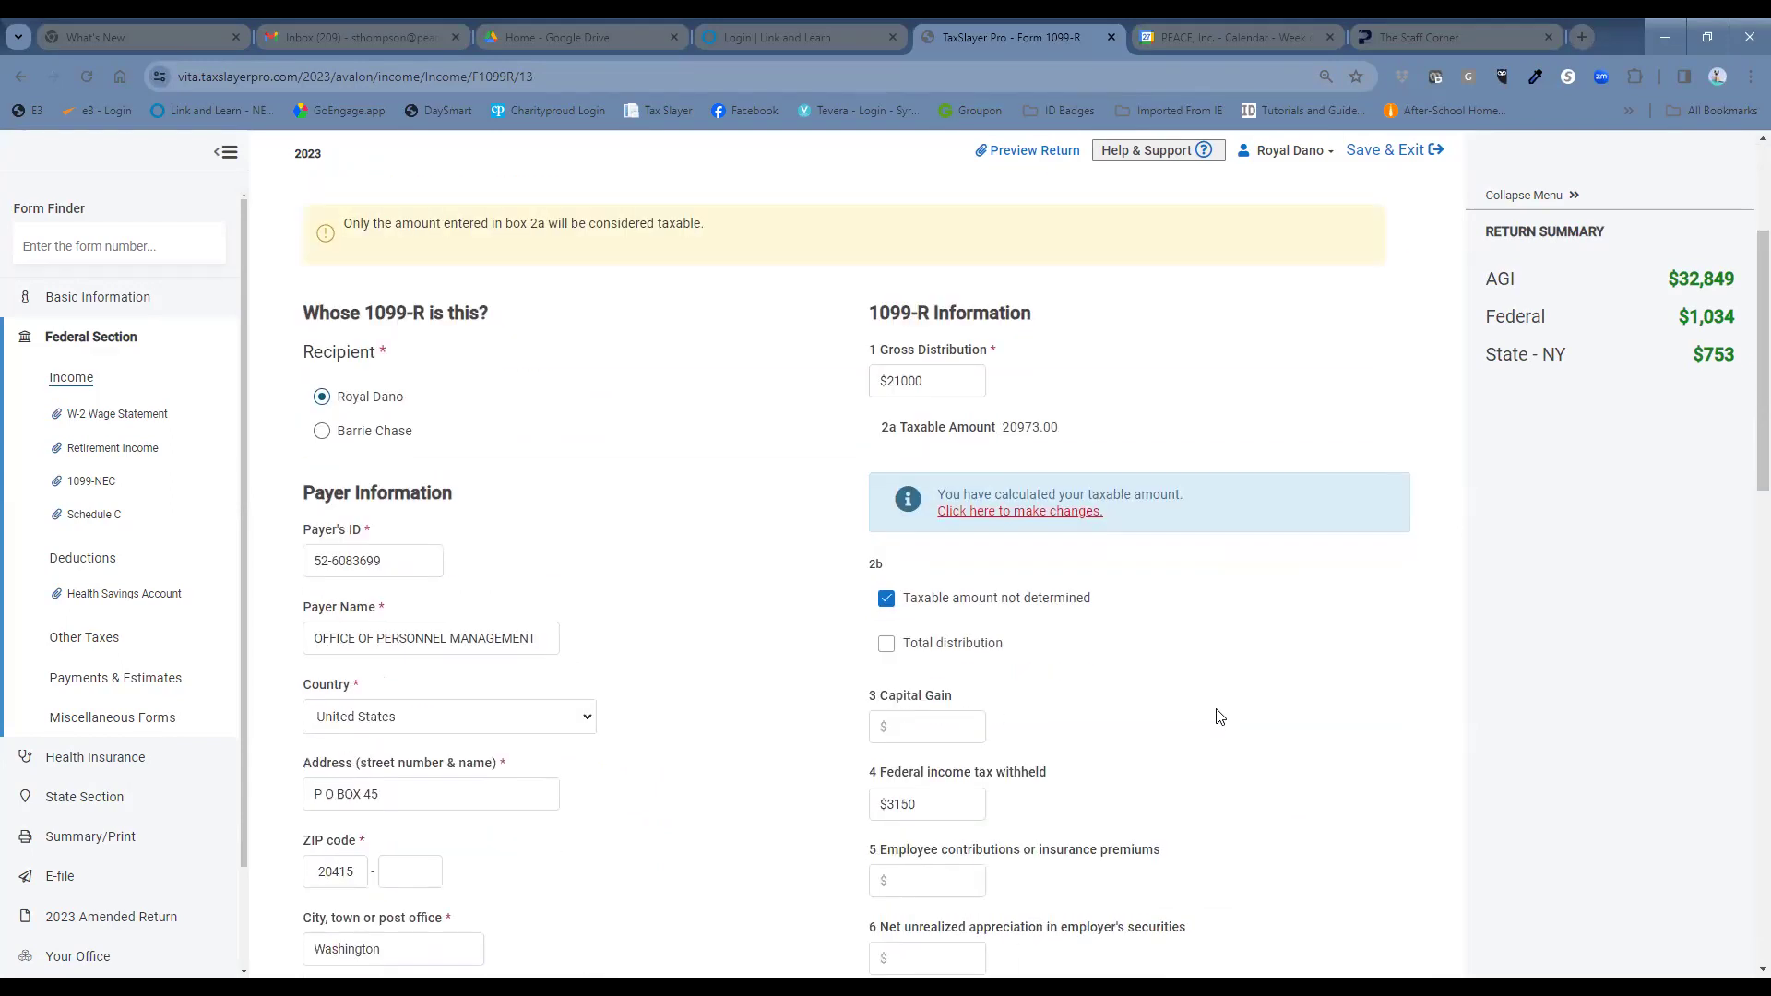
scroll(1218, 718, down, 7)
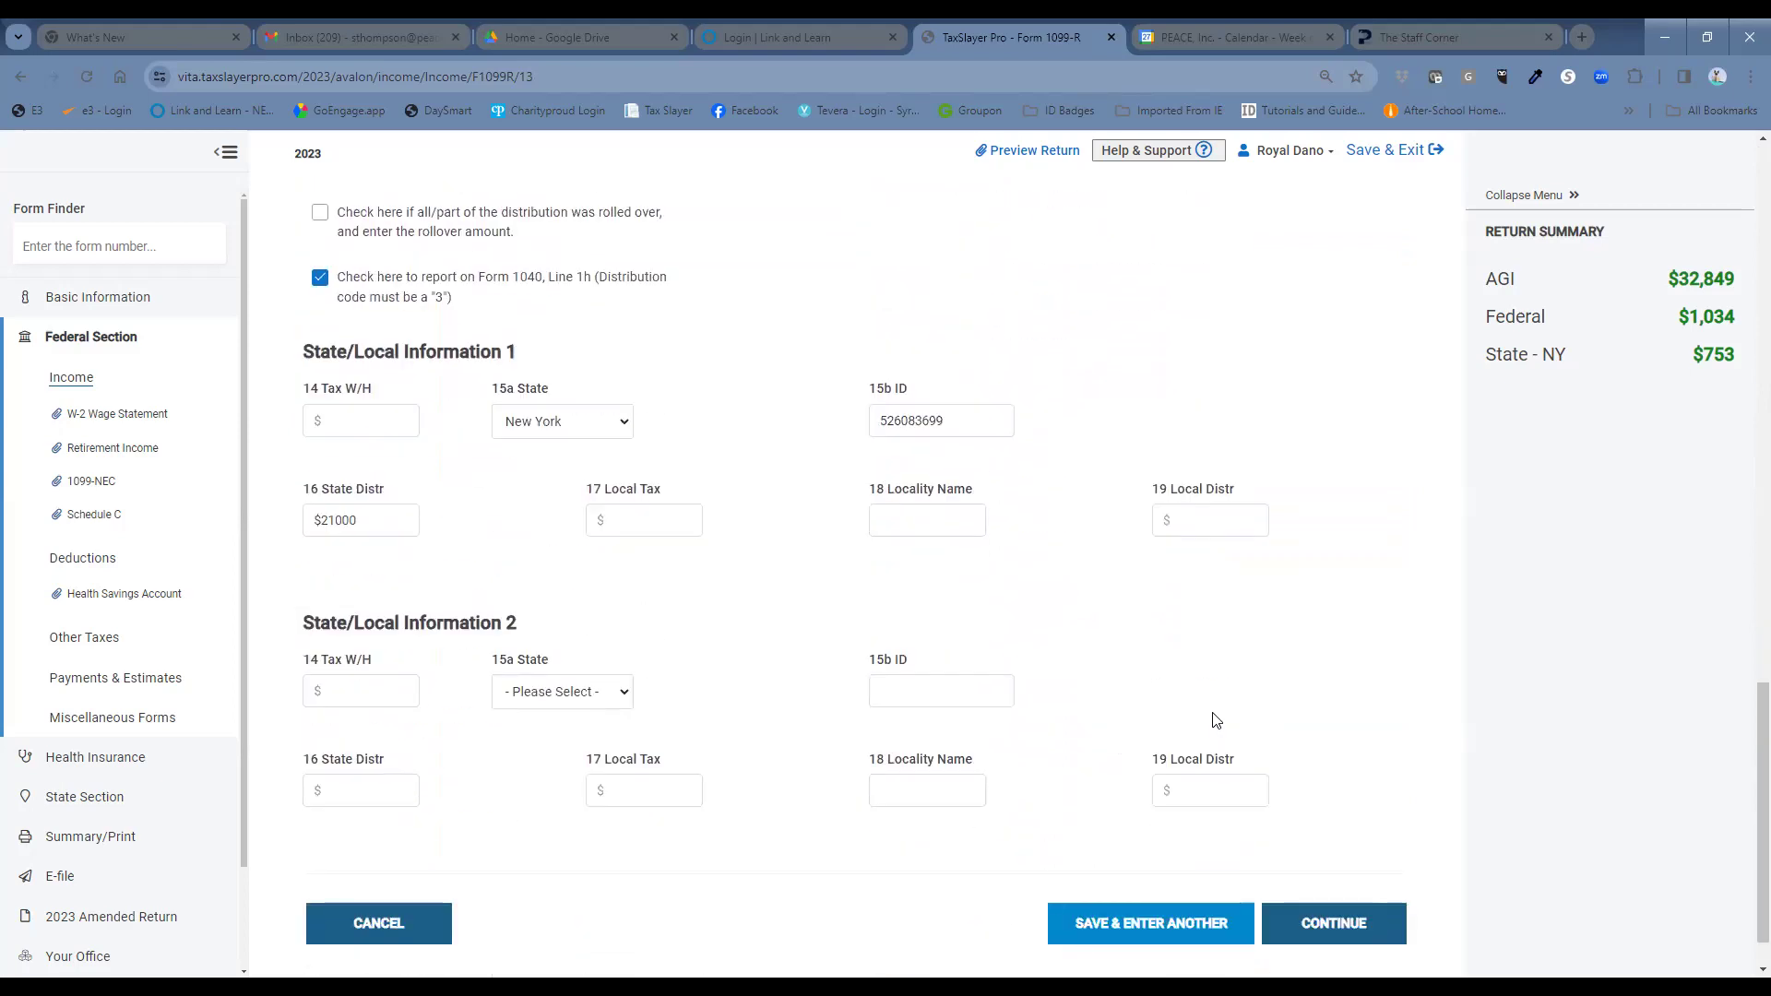
click(1321, 926)
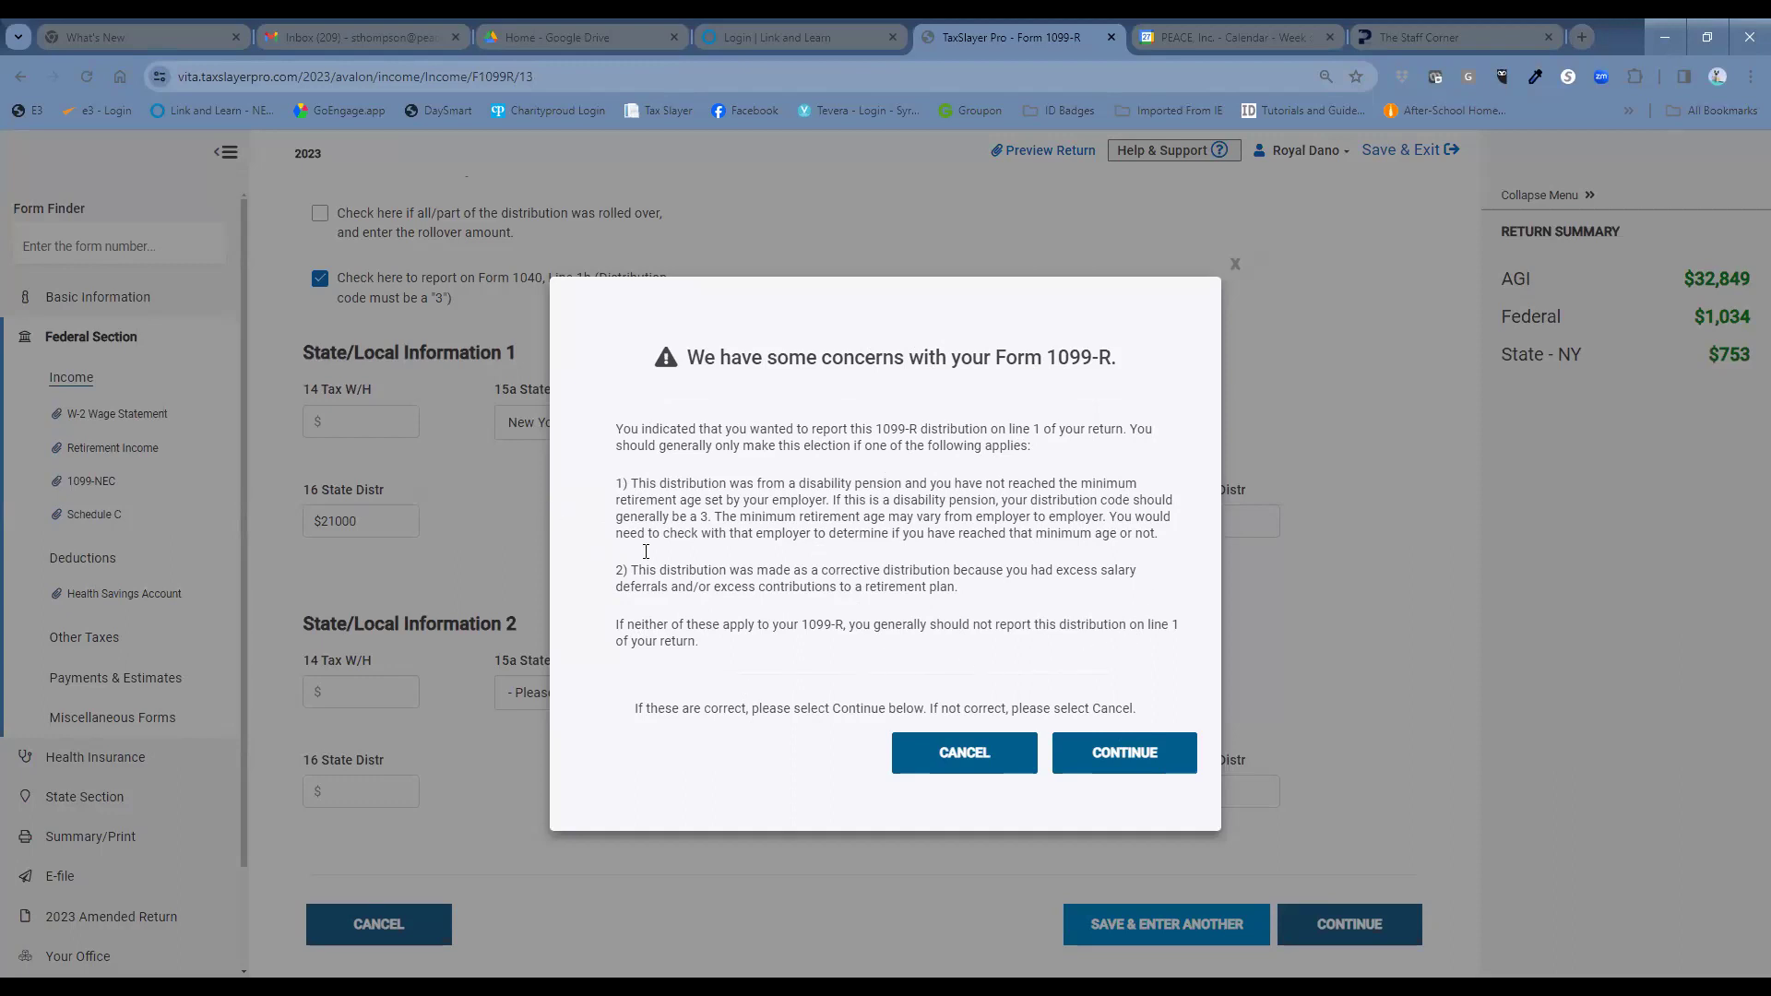
Accept the line 1 warning, answer No to disaster withdrawals, and start a new 1099-MISC.
click(1144, 760)
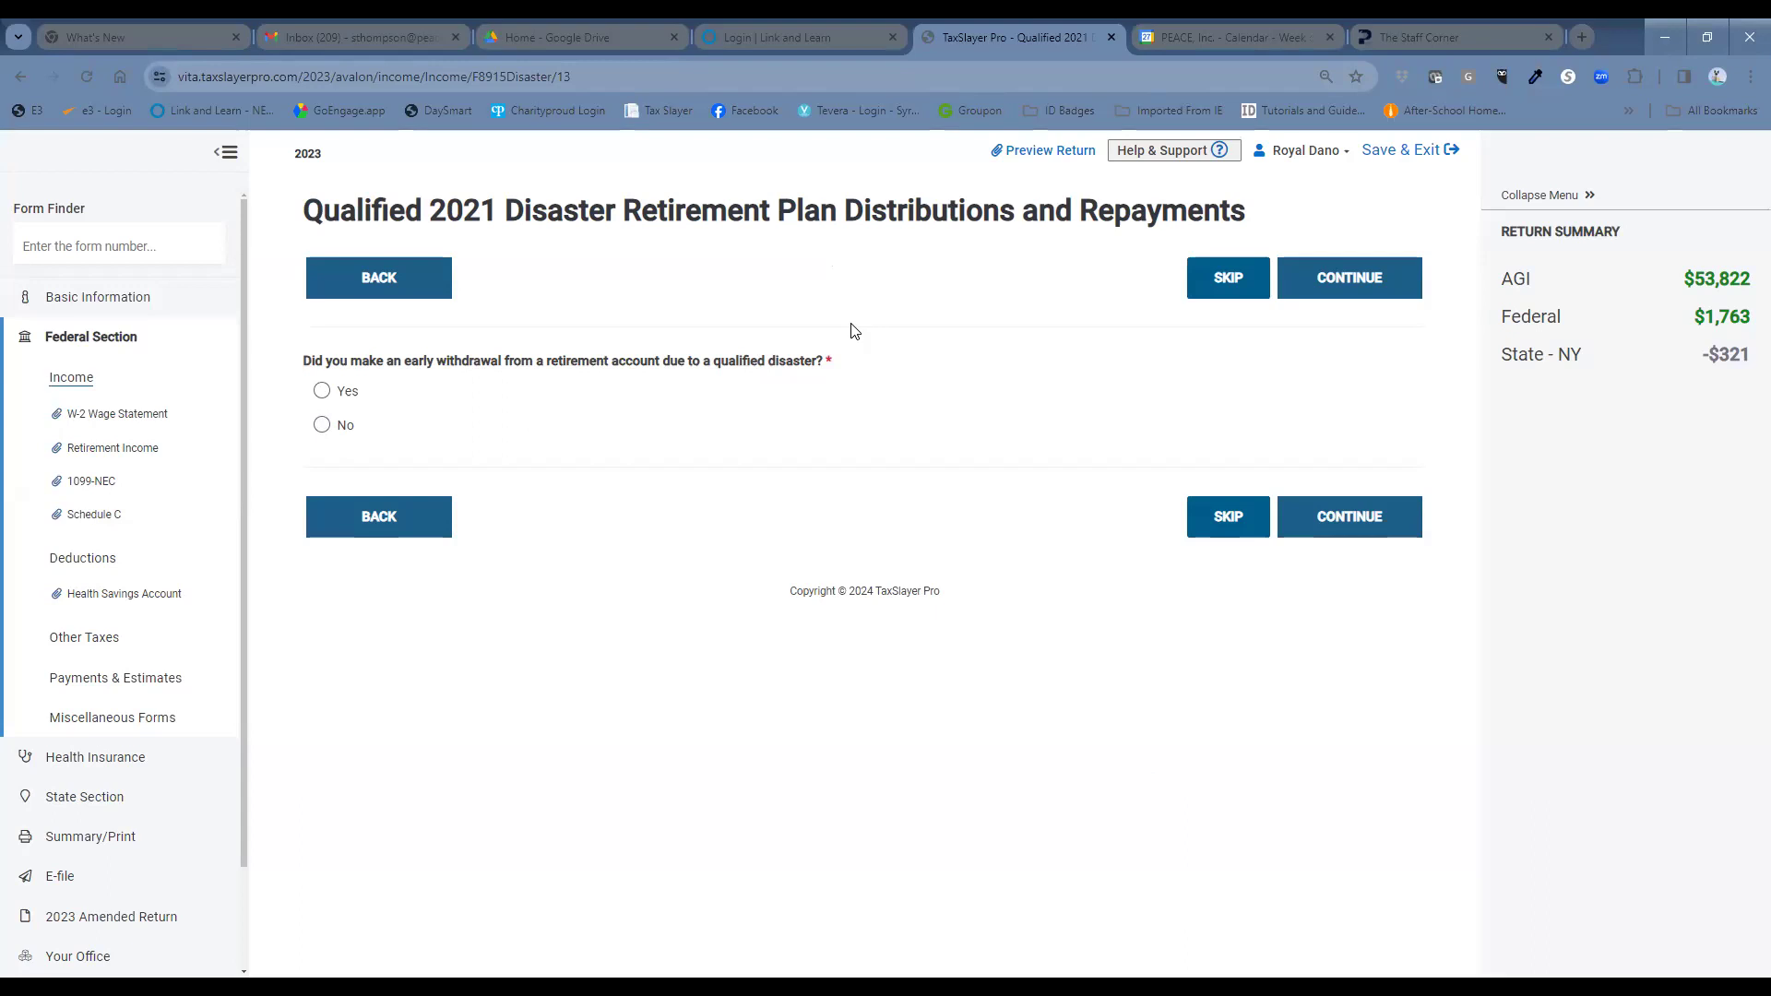
click(341, 427)
click(1333, 510)
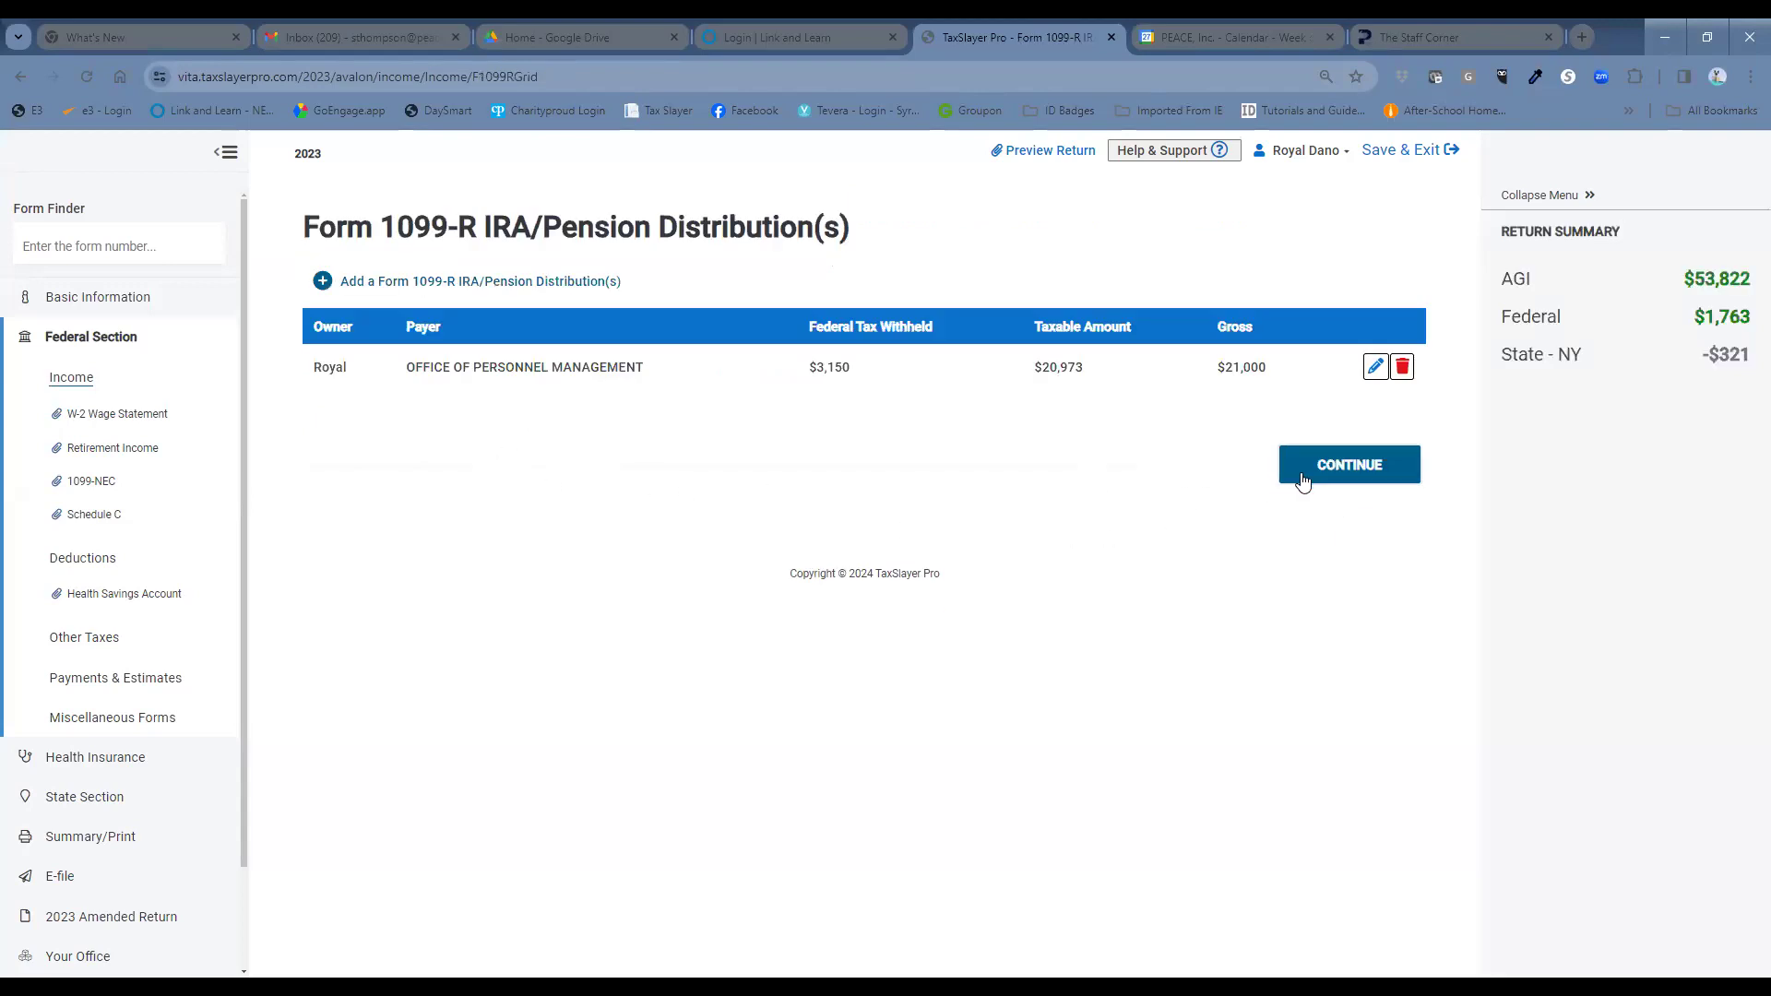
click(1301, 475)
click(1354, 586)
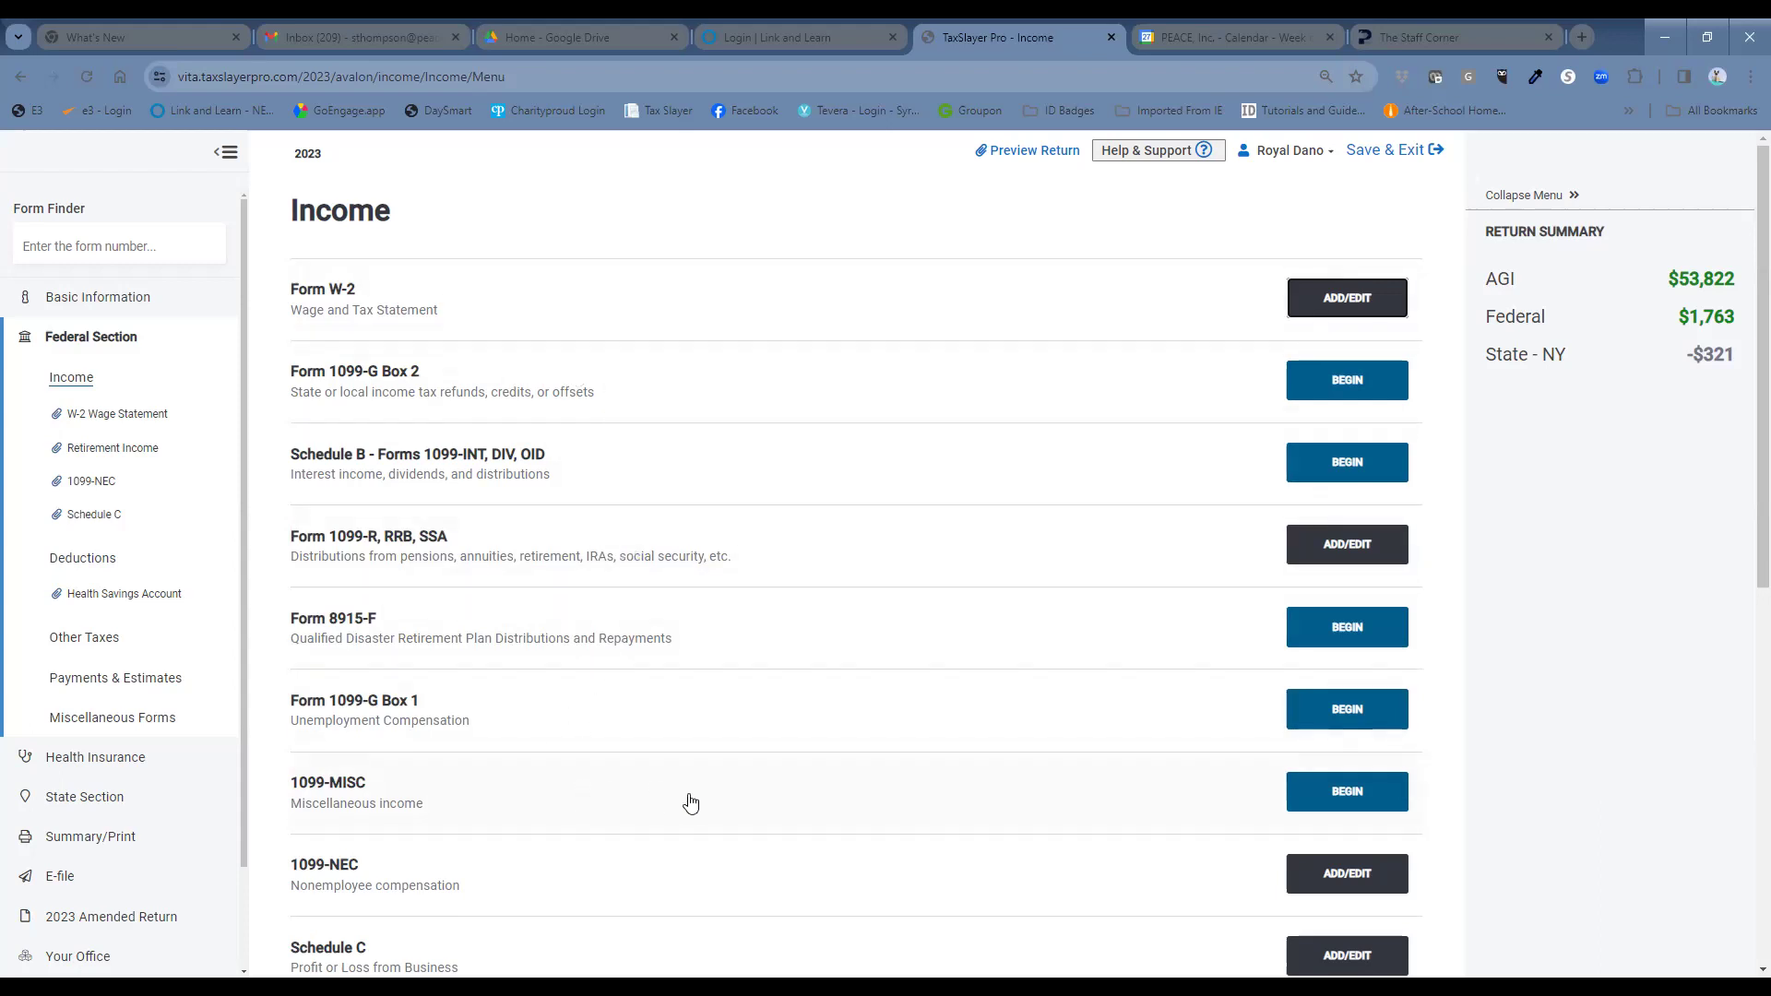
click(1318, 797)
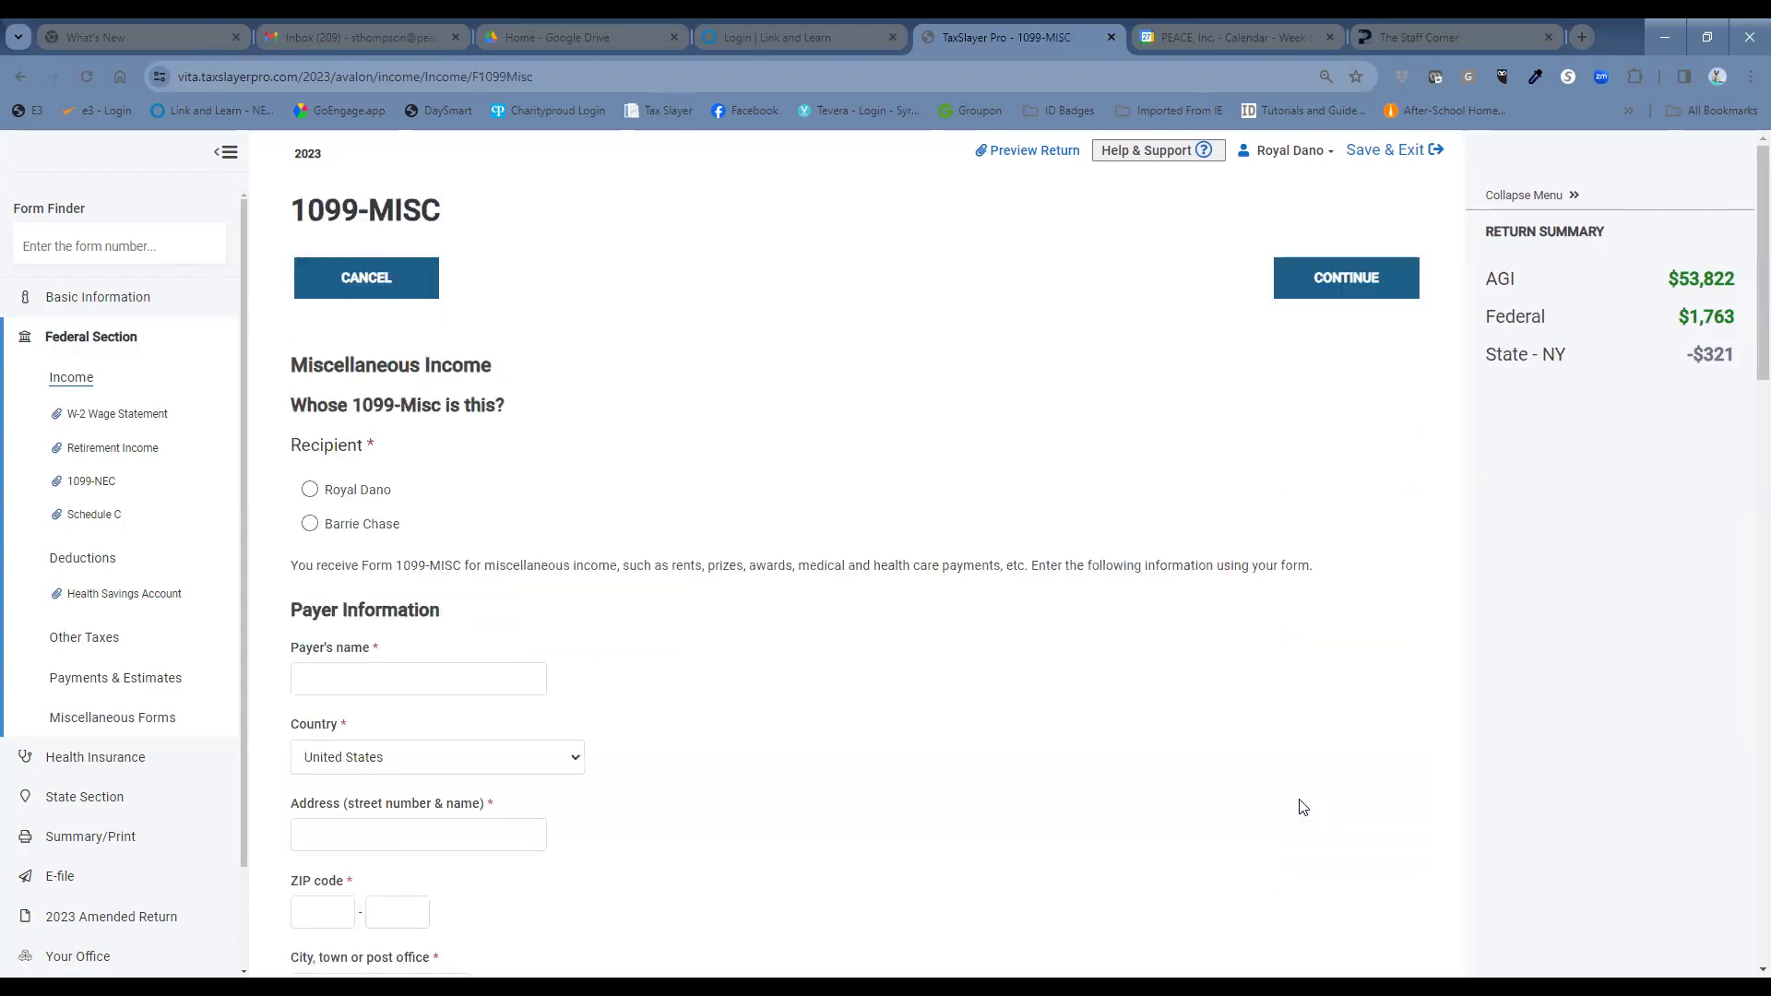
Assign the 1099-MISC to the first taxpayer with payer Onondaga County at 421 Montgomery St.
click(310, 501)
click(478, 679)
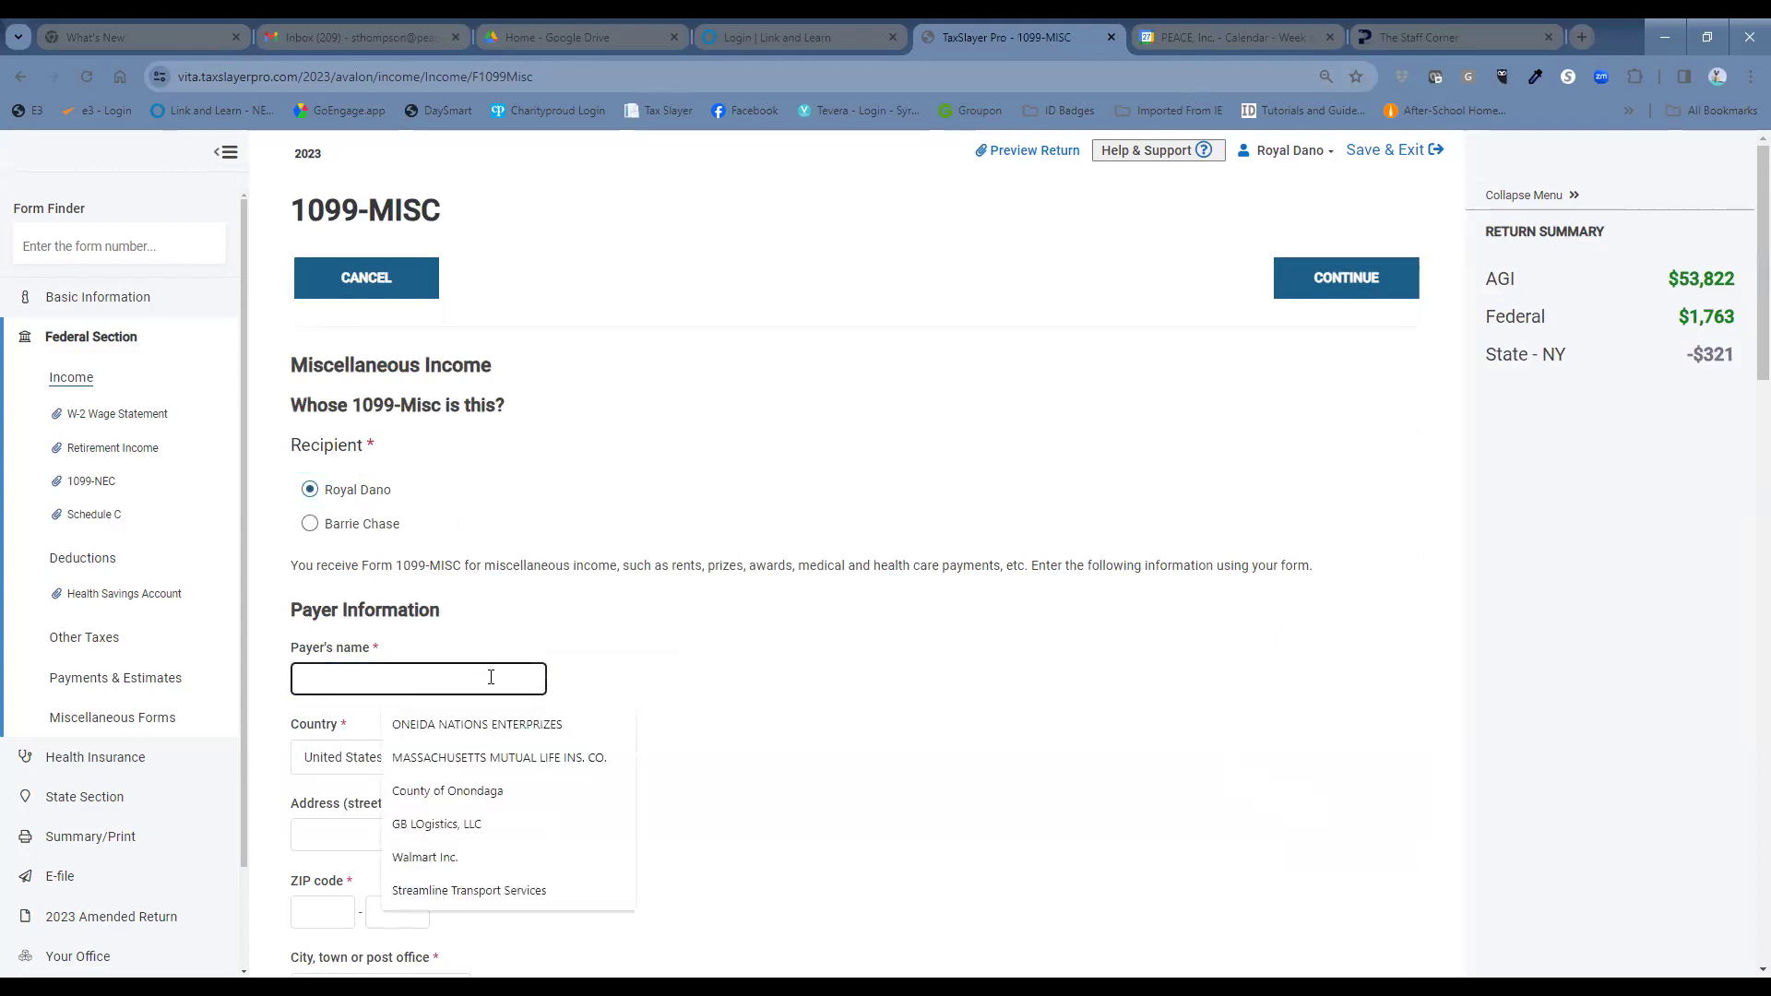
text(Onondaga County)
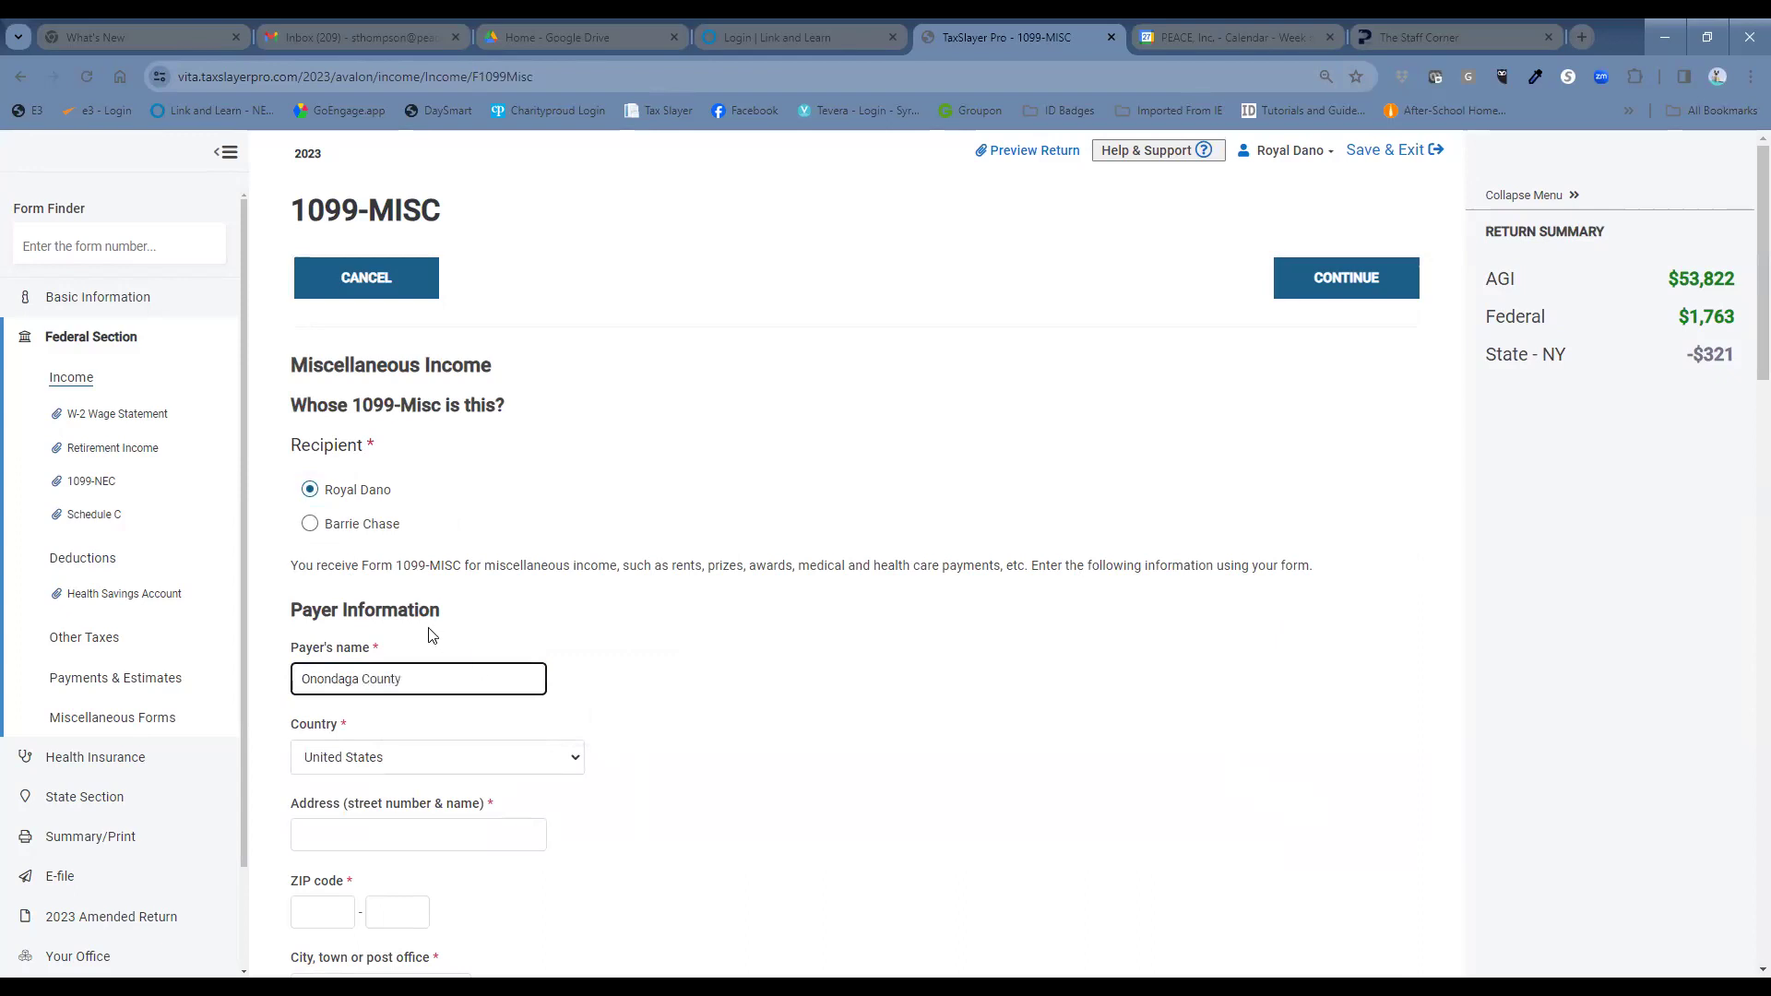
click(402, 834)
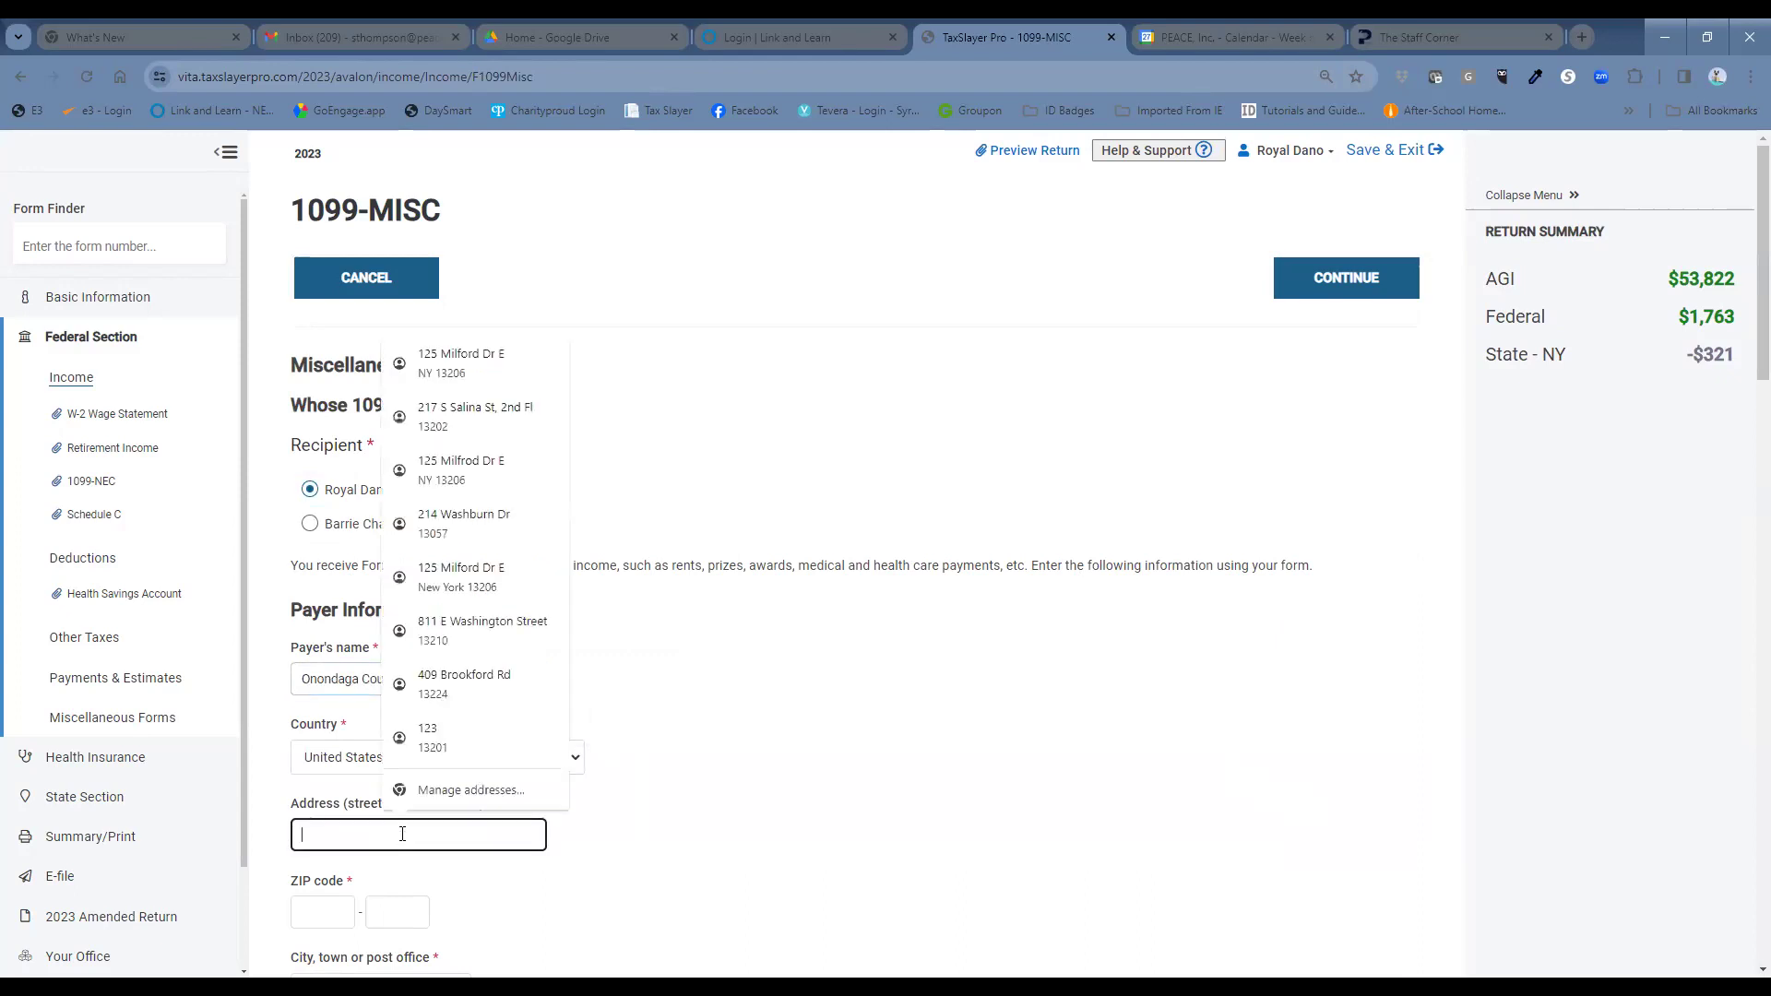
text(421 Montgomery Ave)
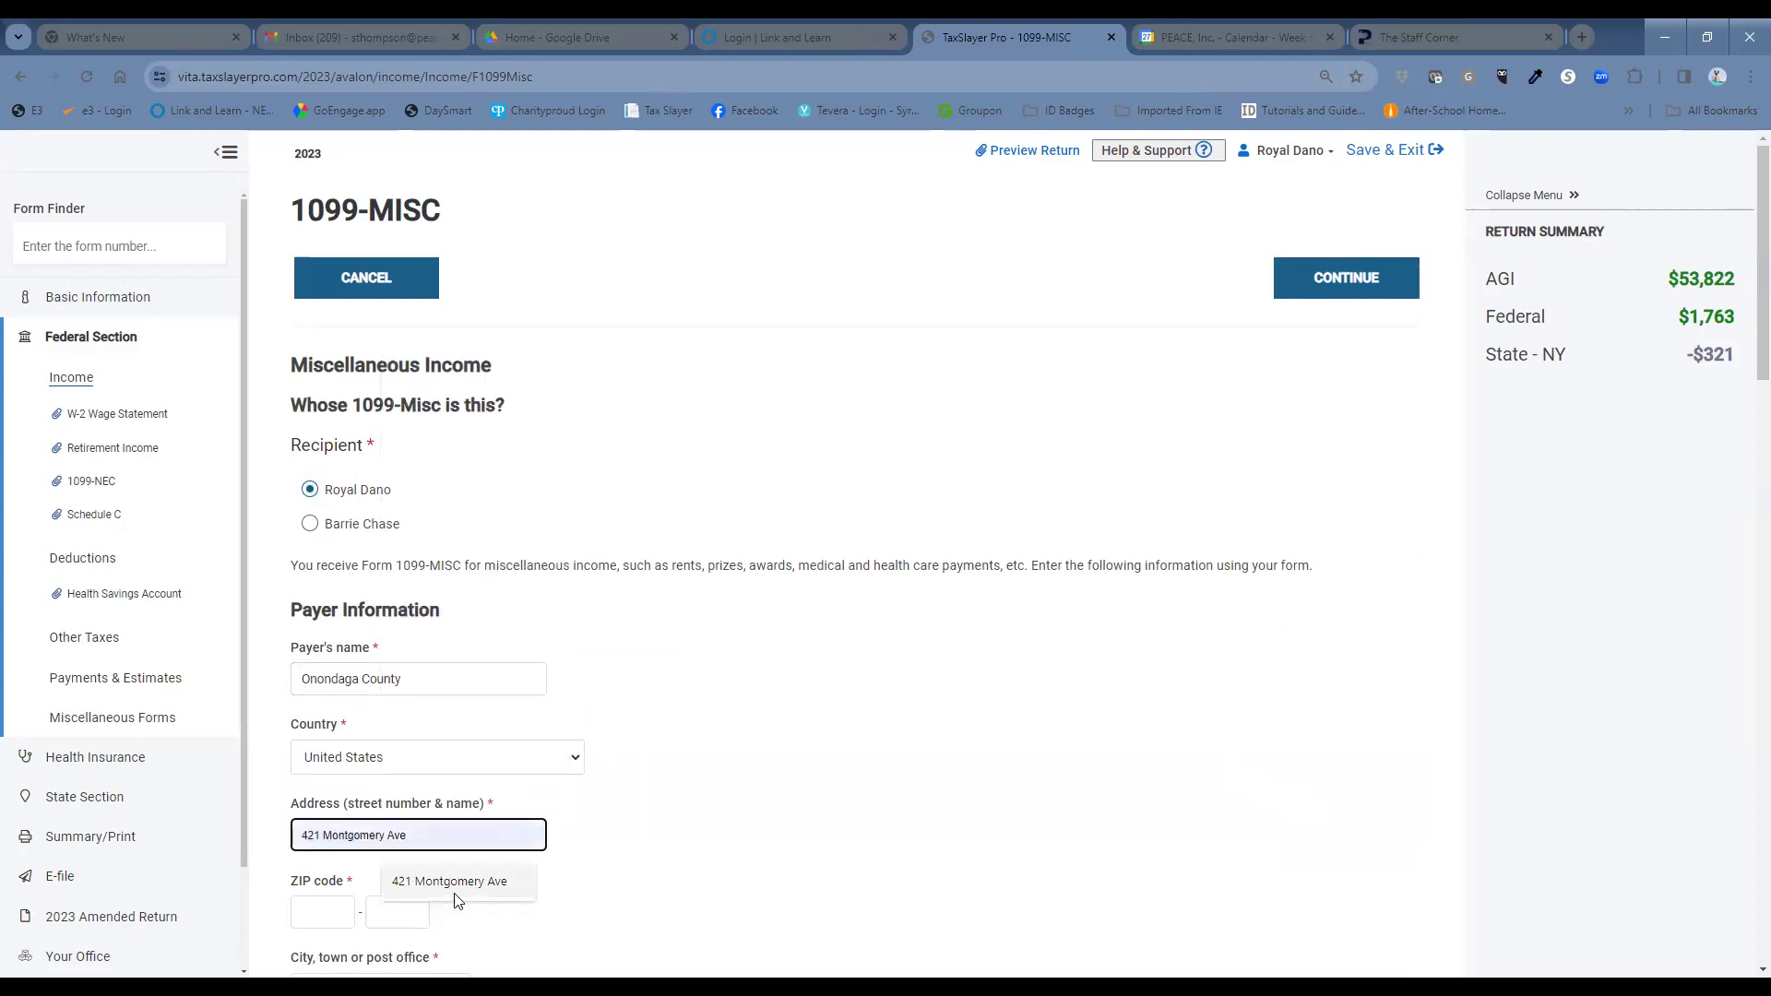
click(457, 888)
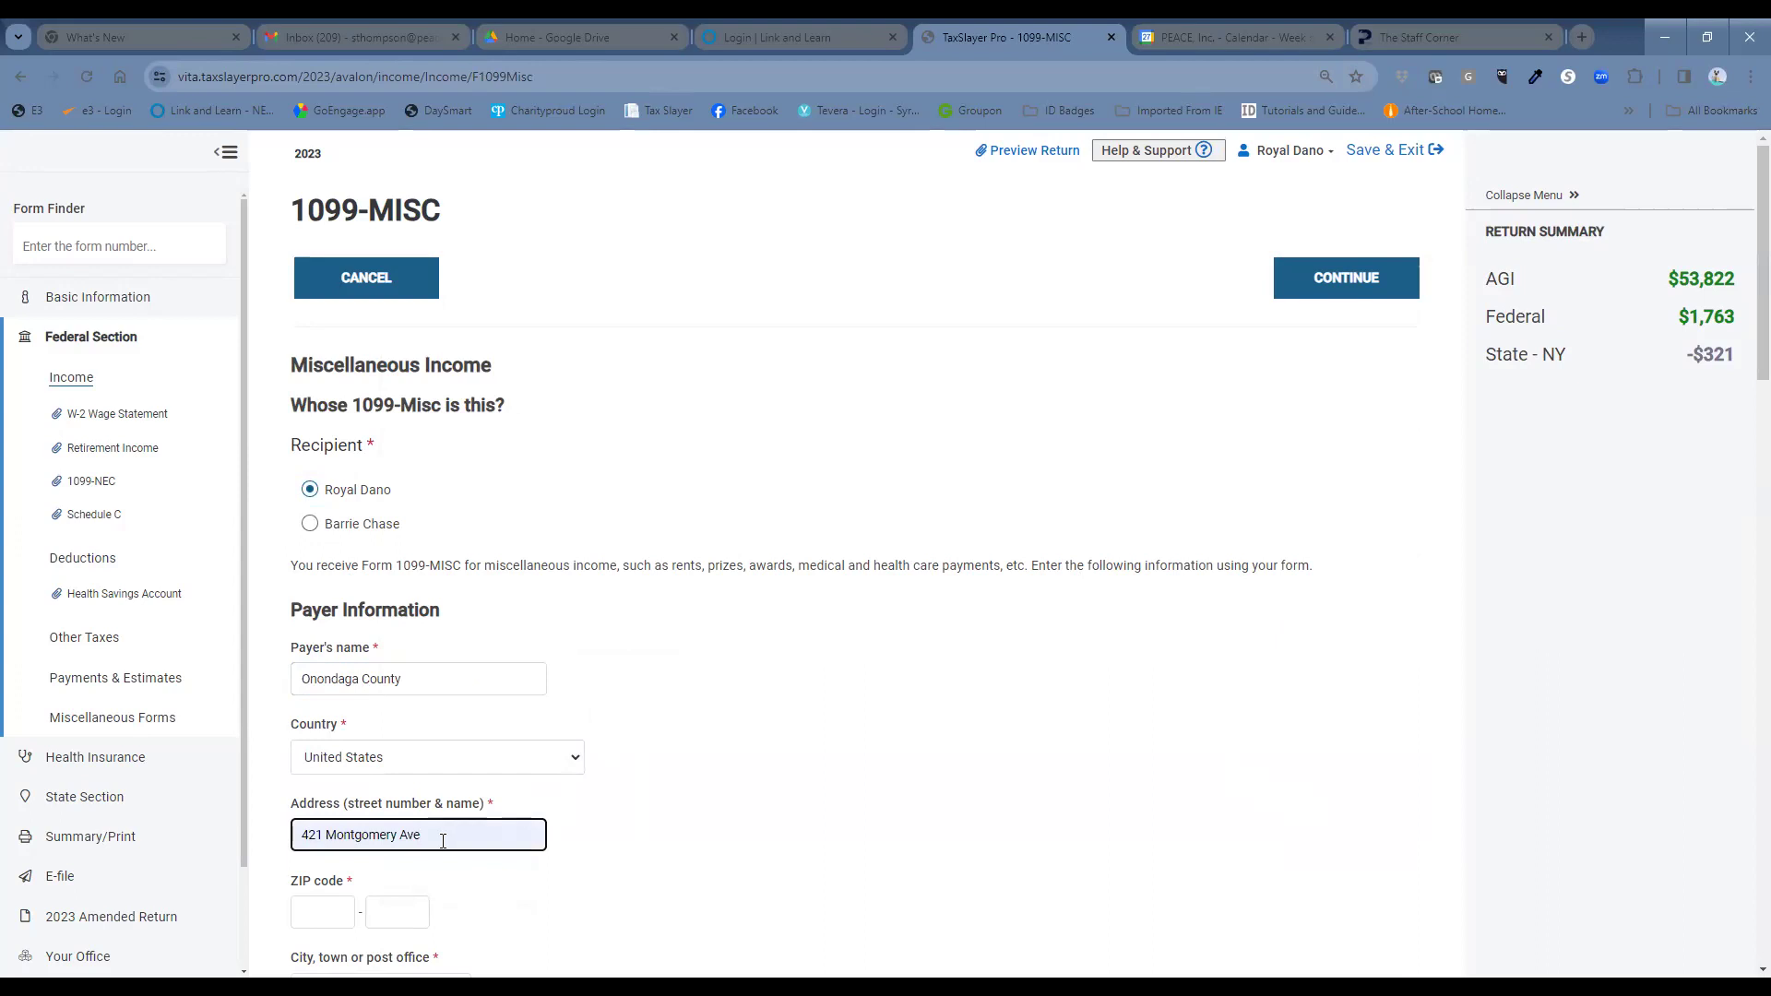
key(BackSpace)
key(BackSpace)
key(BackSpace)
text(St)
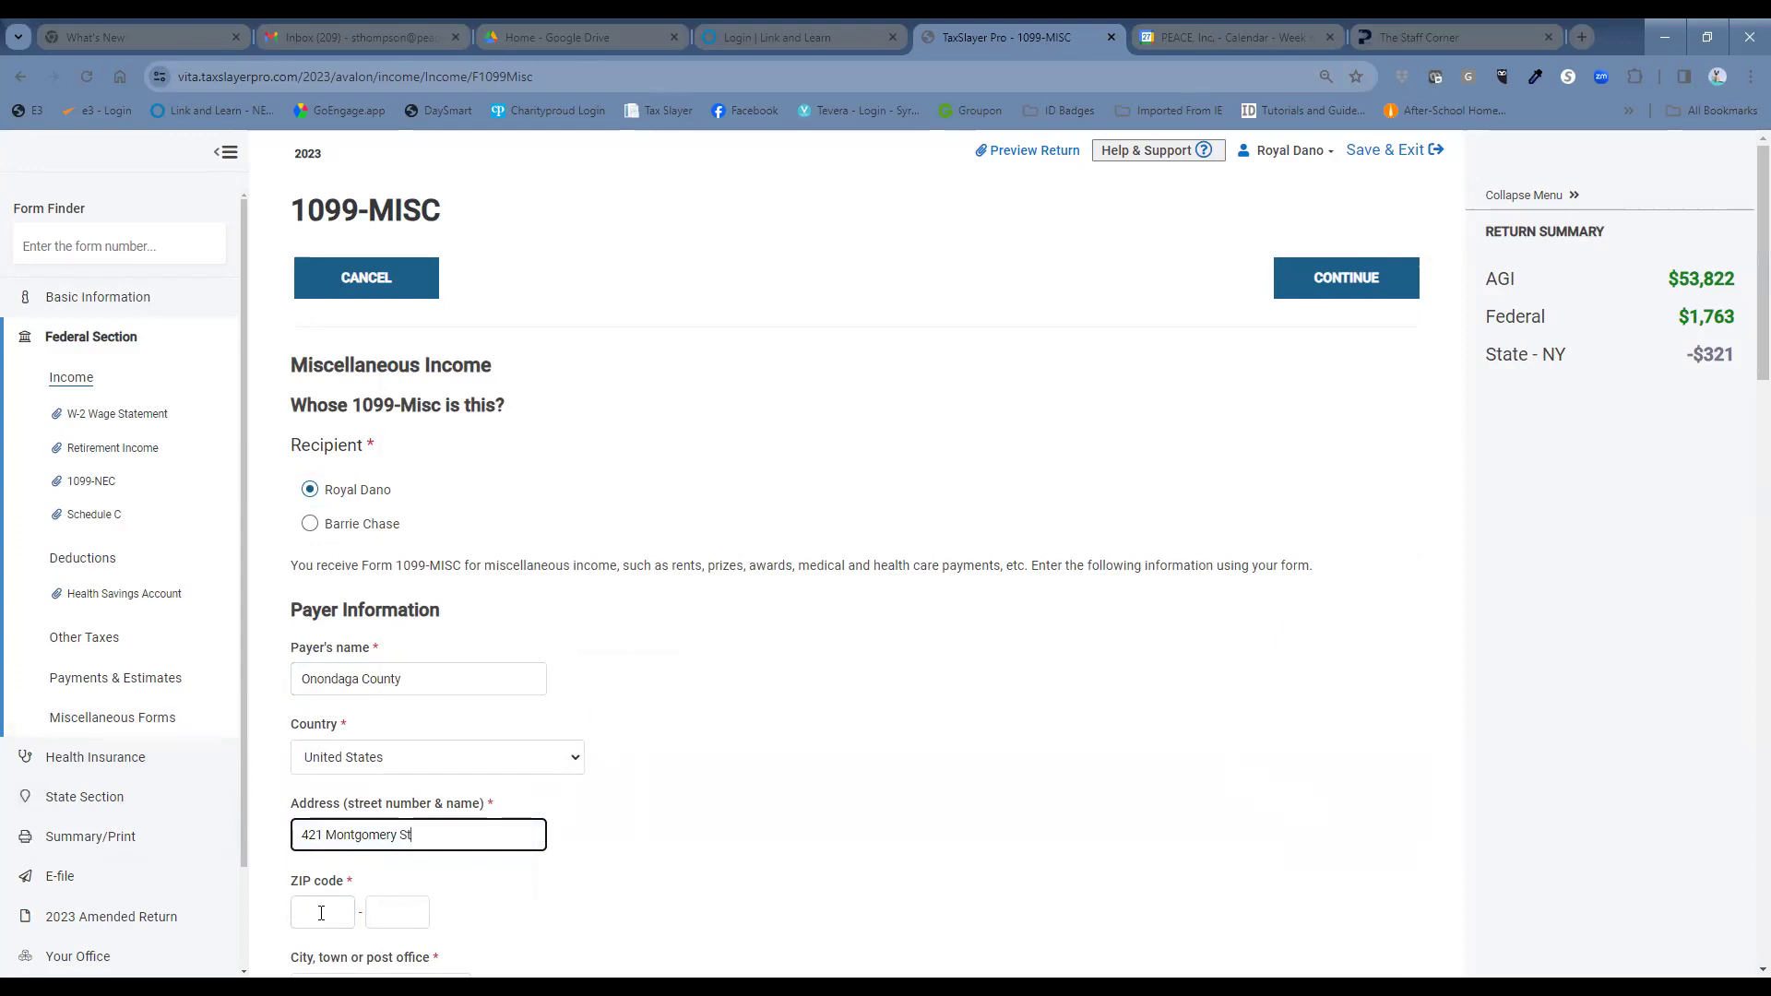
Enter payer ZIP 13202 to fill in Syracuse, New York, and add the payer's TIN.
click(319, 911)
text(13202)
click(1175, 769)
scroll(1148, 754, down, 2)
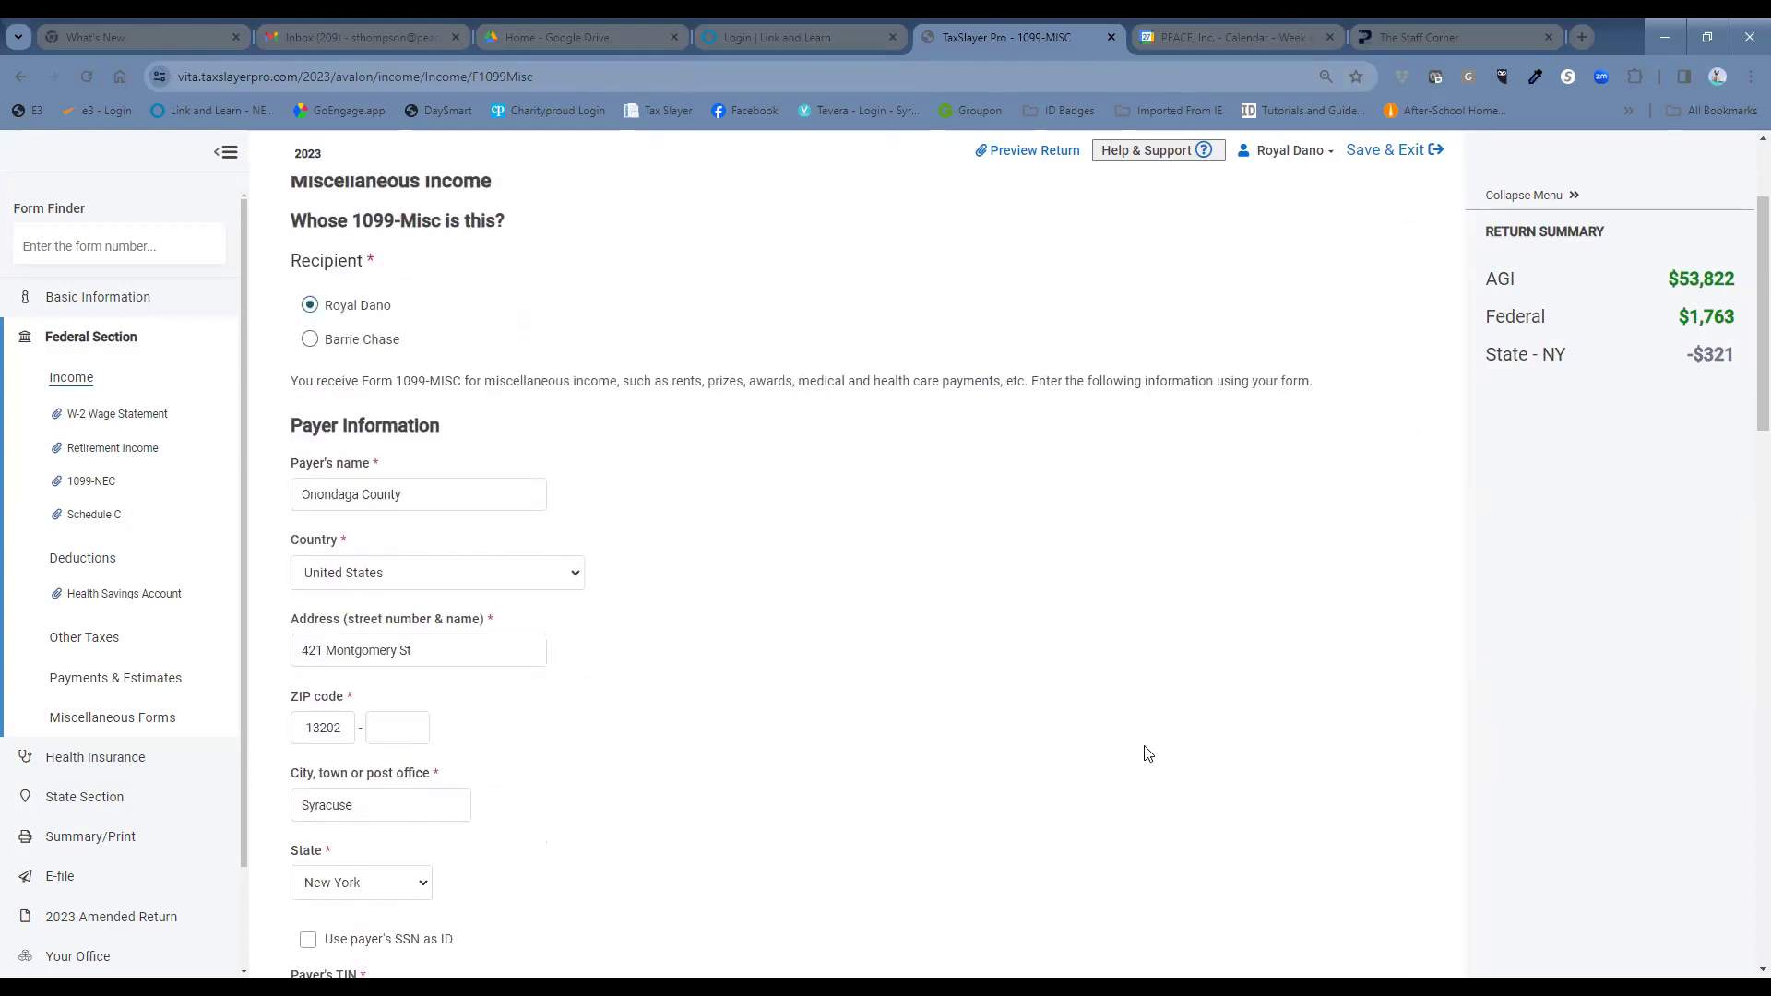
scroll(1148, 754, down, 1)
right_click(1148, 755)
click(1052, 747)
scroll(701, 775, down, 2)
click(406, 749)
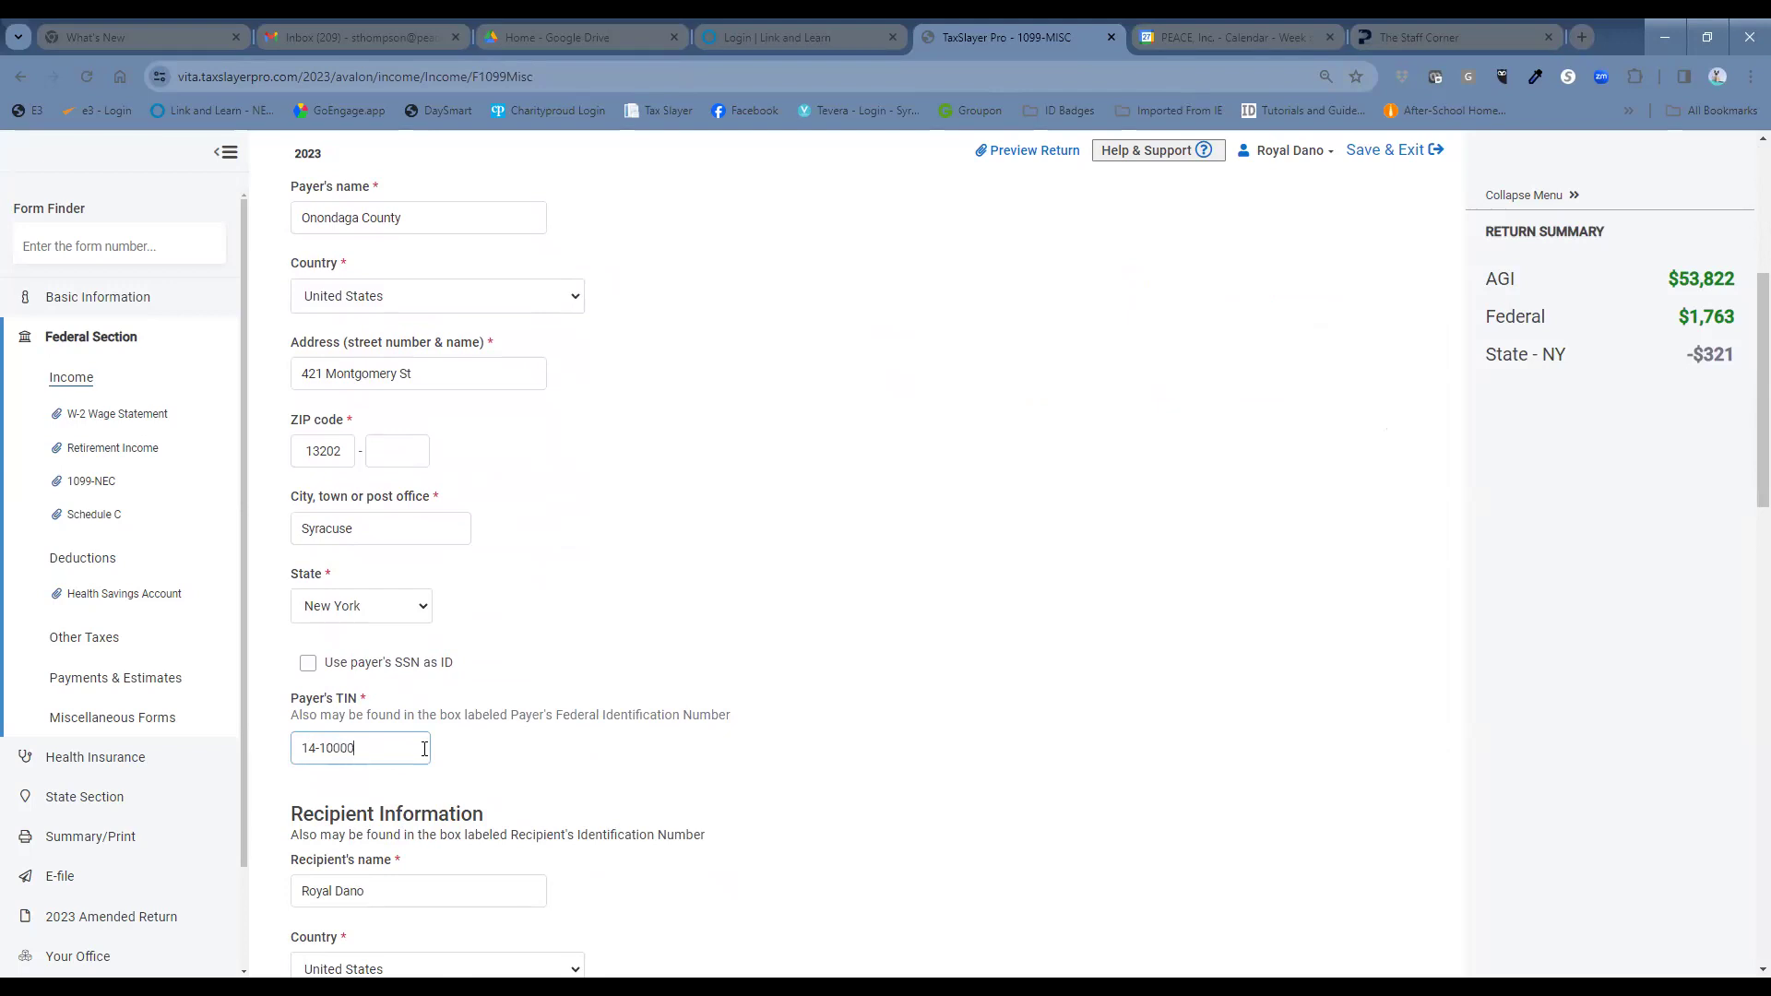
scroll(858, 554, down, 4)
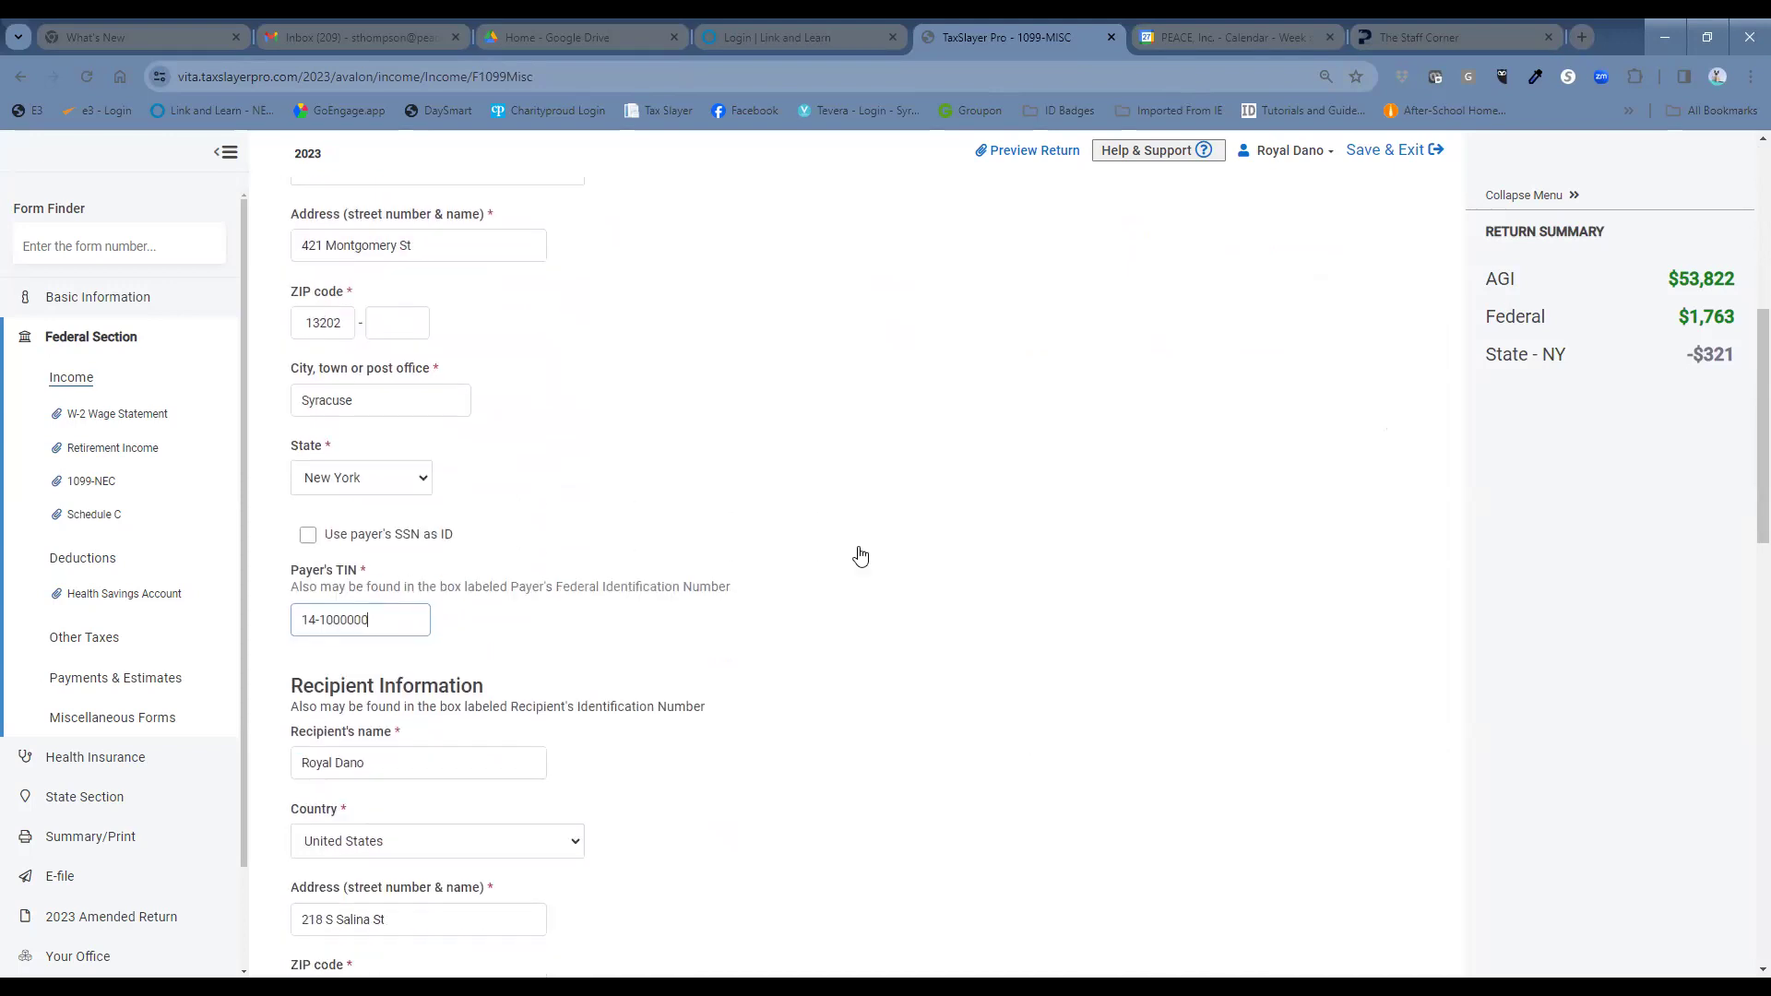
scroll(864, 556, down, 3)
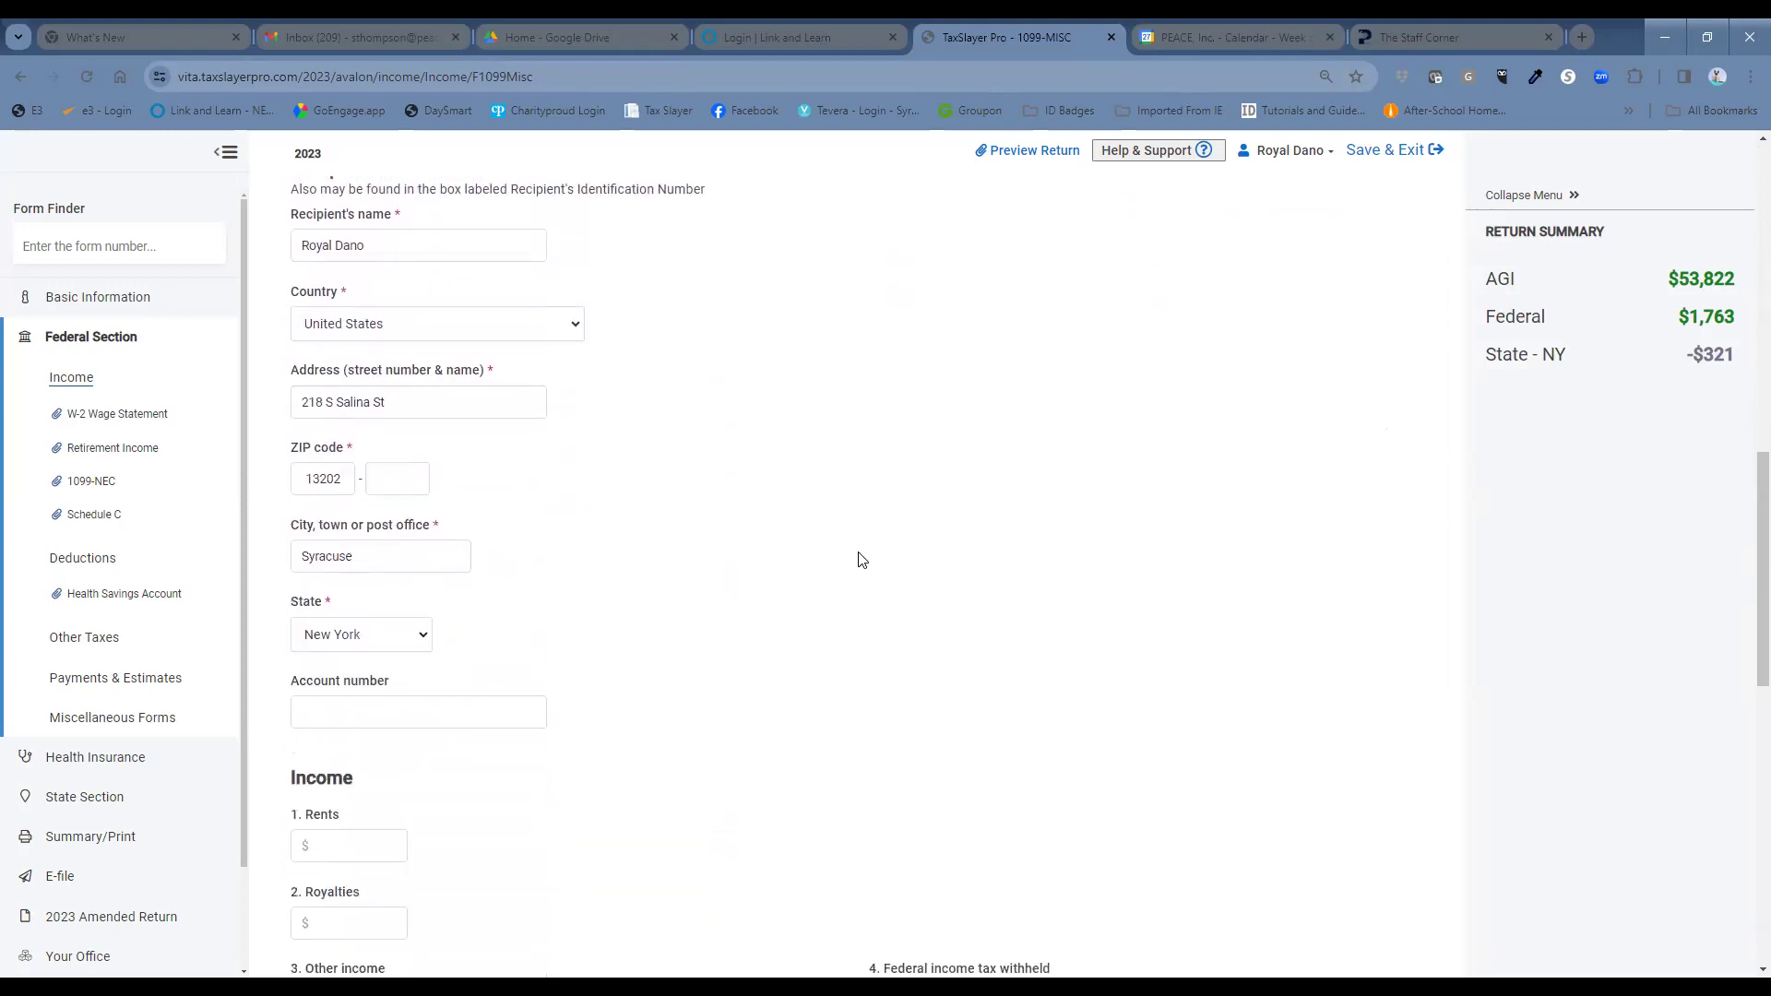
scroll(858, 558, down, 4)
click(373, 477)
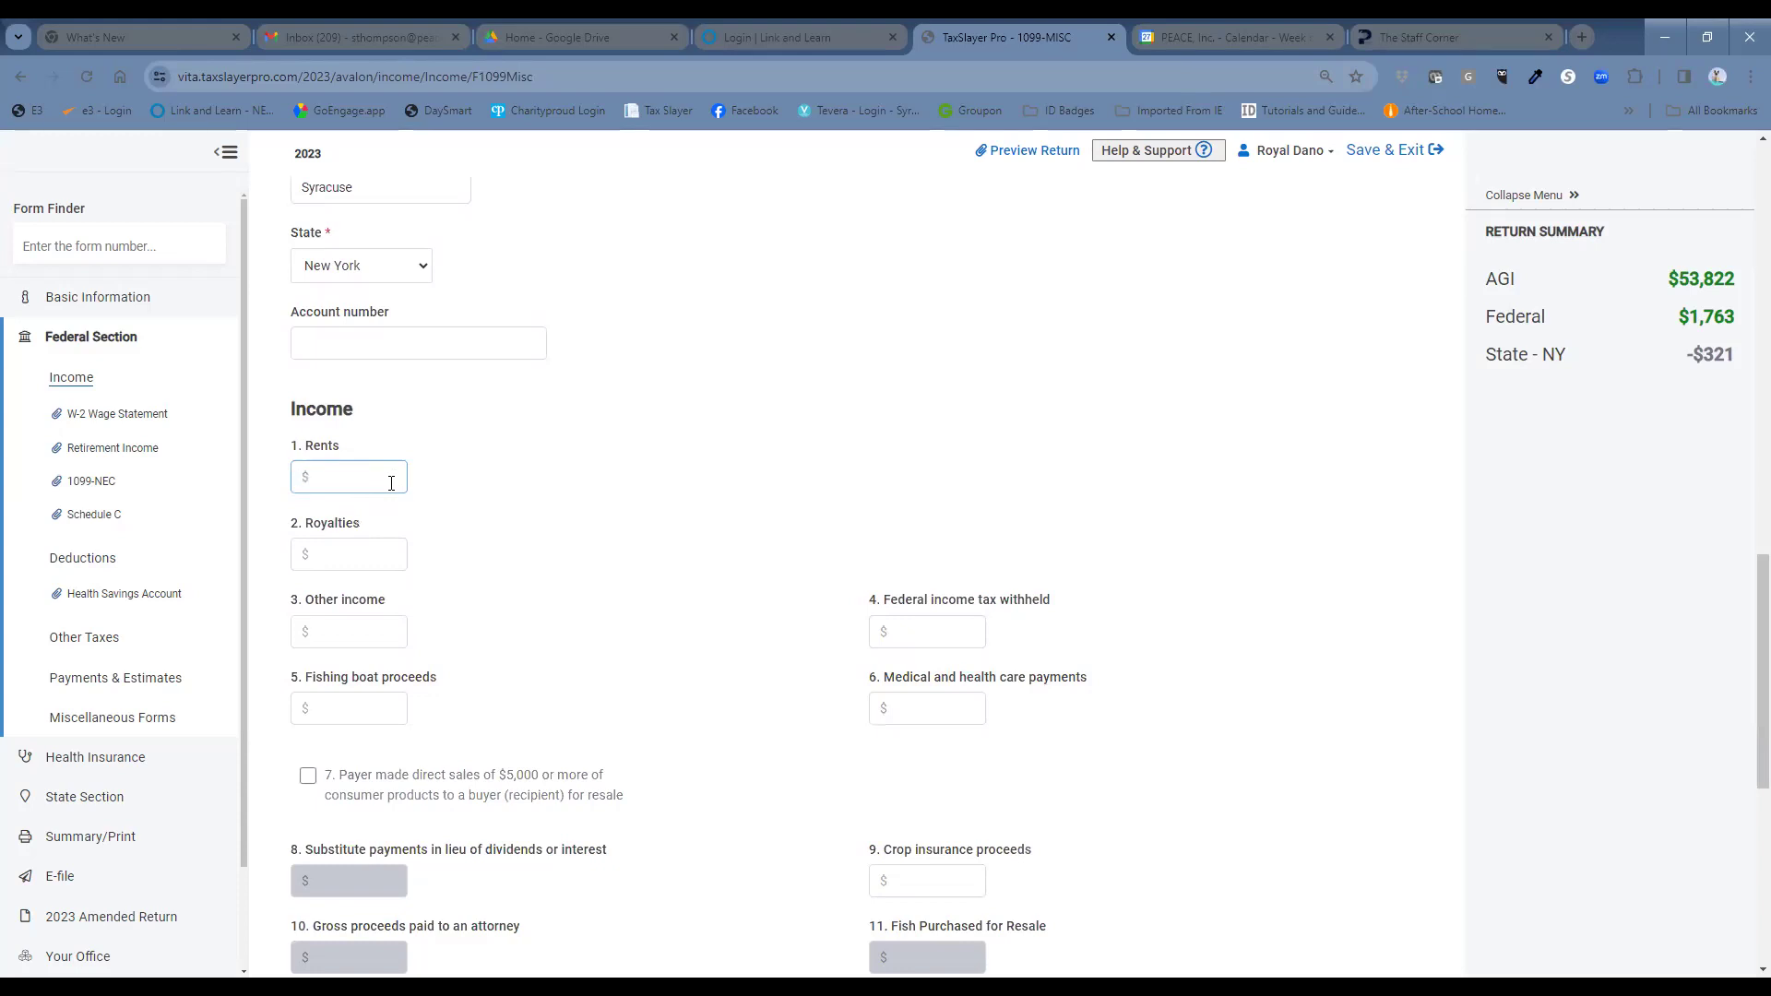
Enter 48 as box 1 Rents on the 1099-MISC and save it.
text(4800)
scroll(572, 526, down, 7)
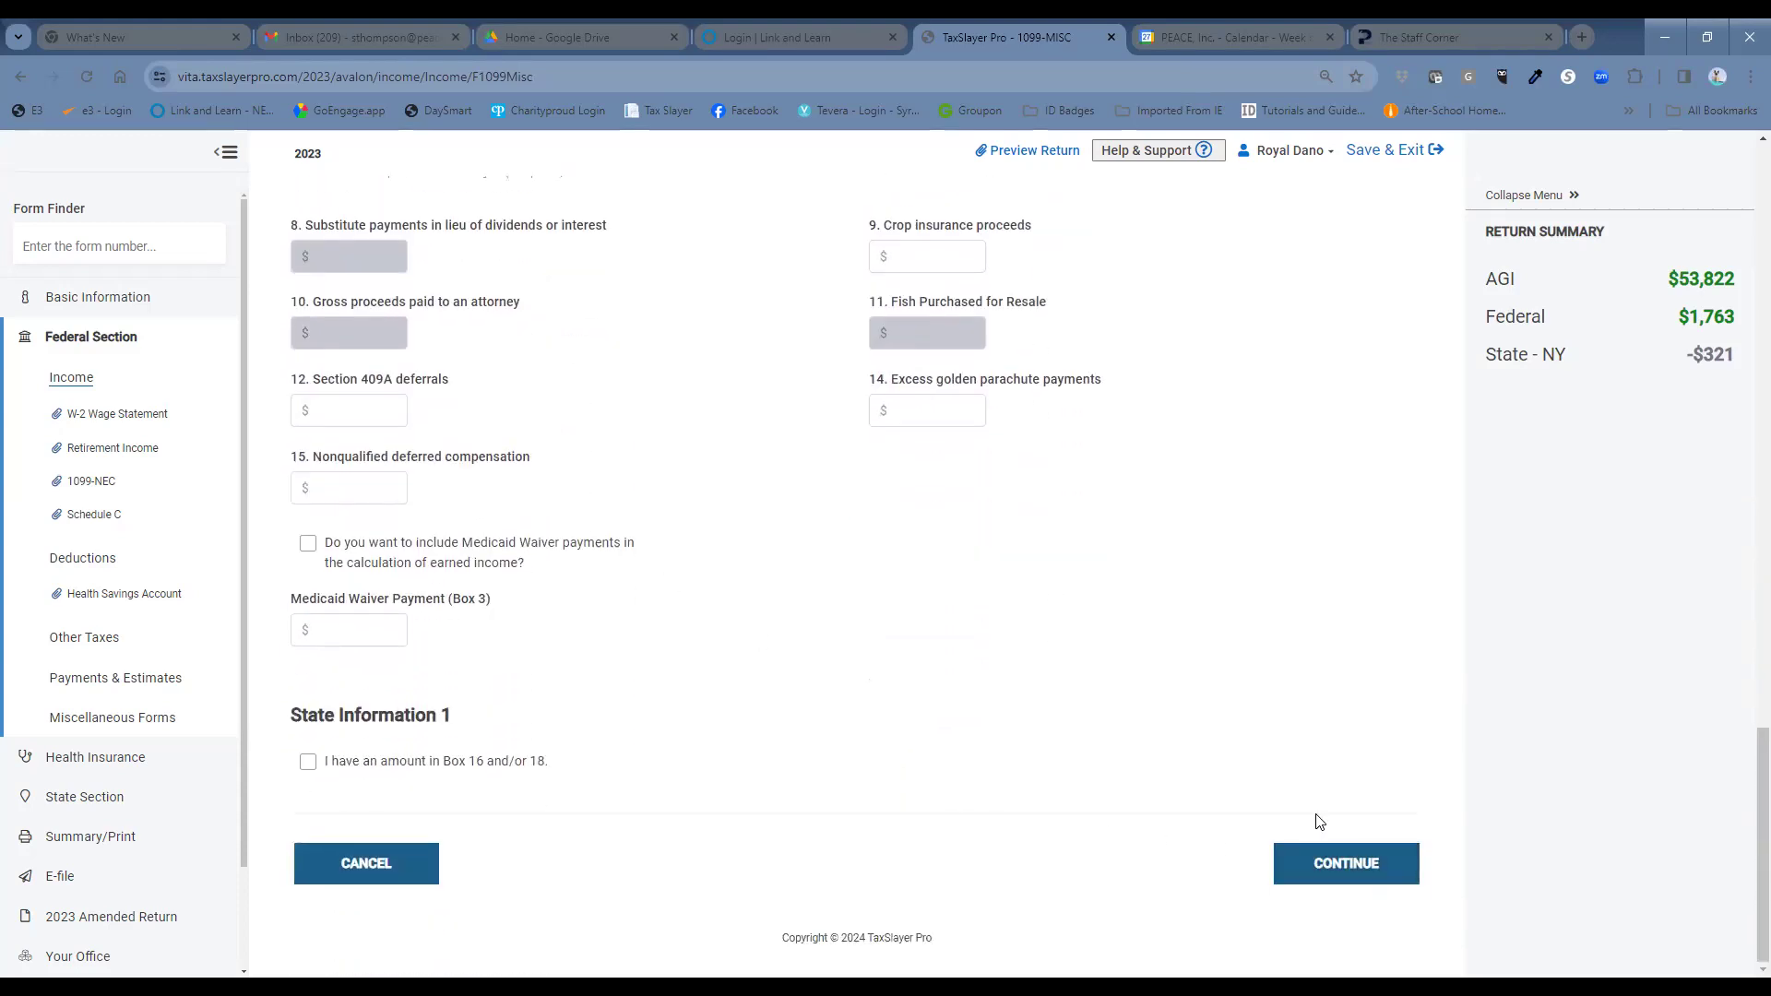
click(1345, 866)
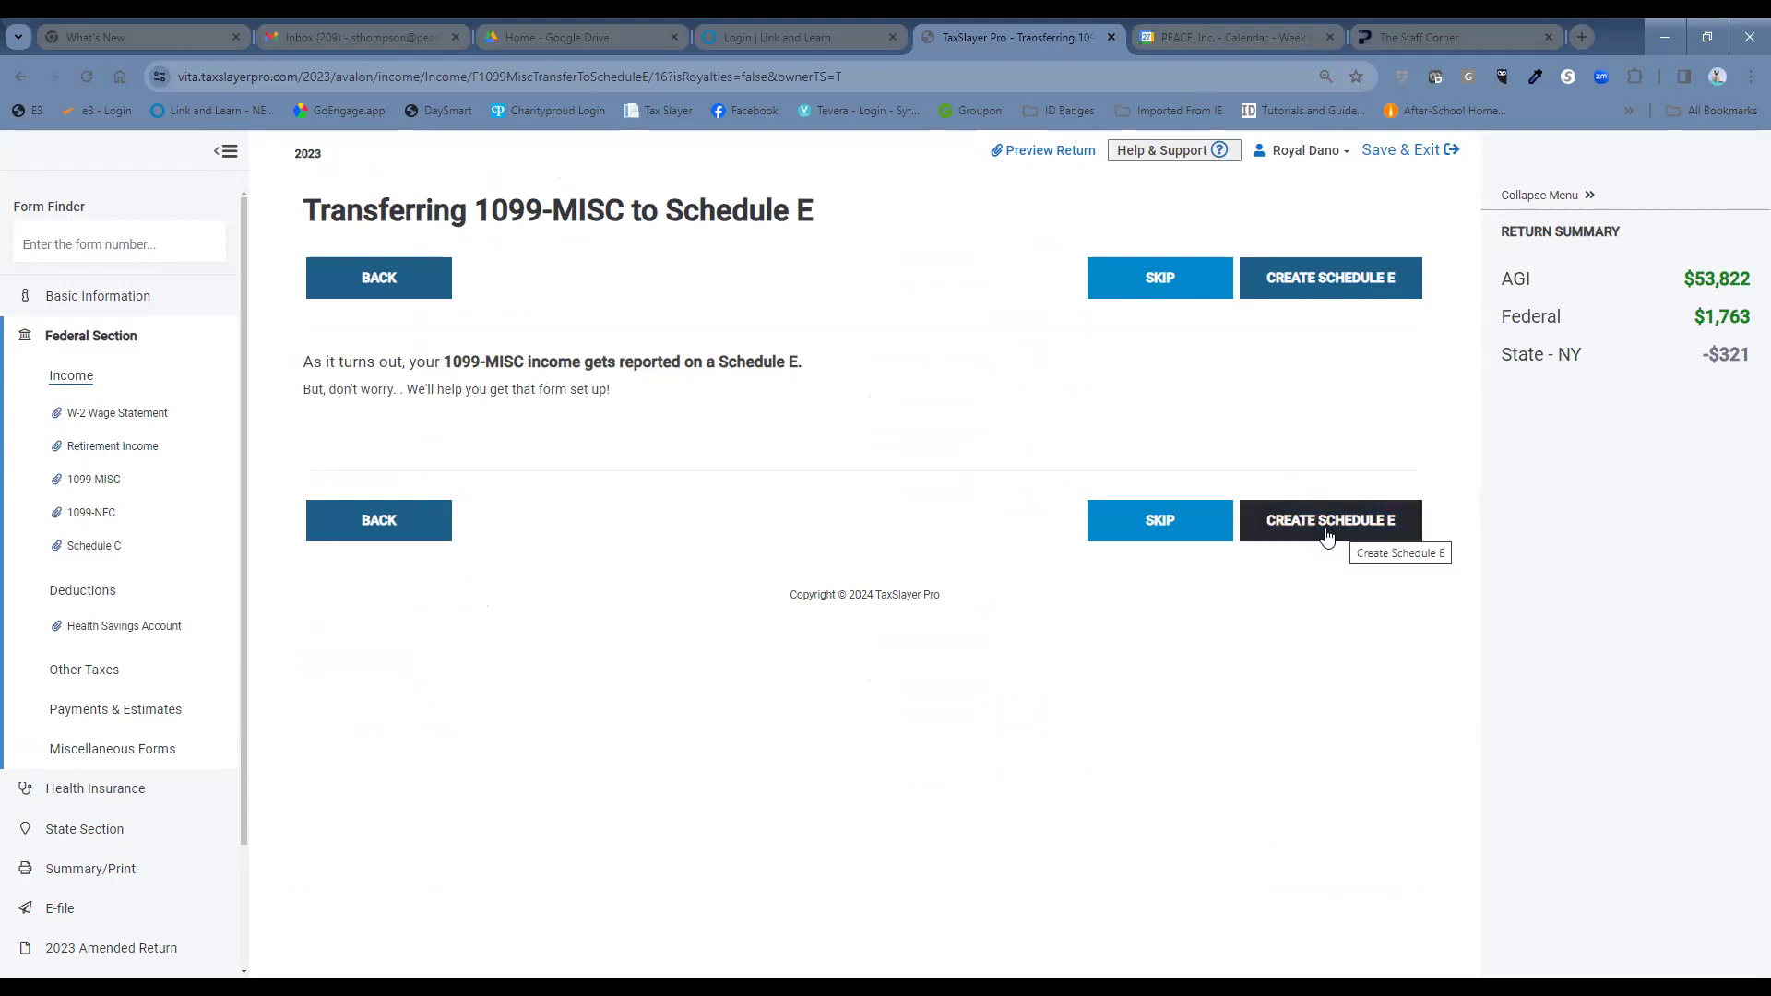
Create a Schedule E for the rent income and get past its required-information page.
click(1287, 536)
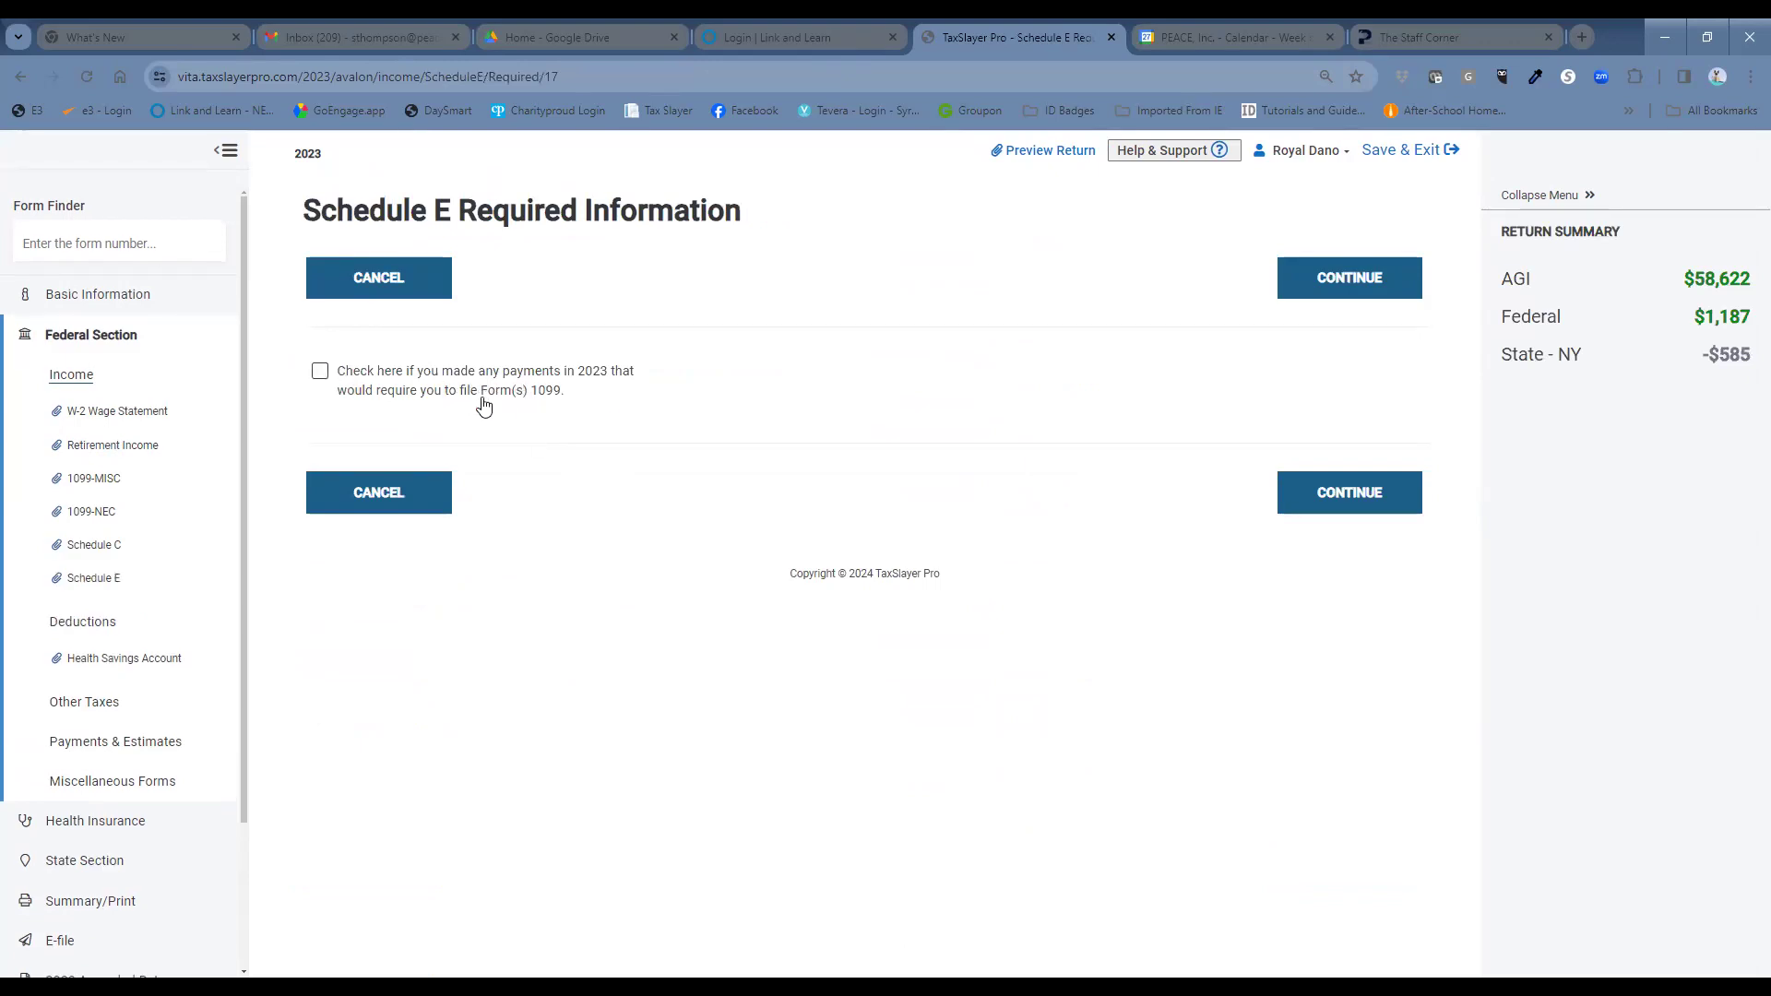
triple_click(316, 378)
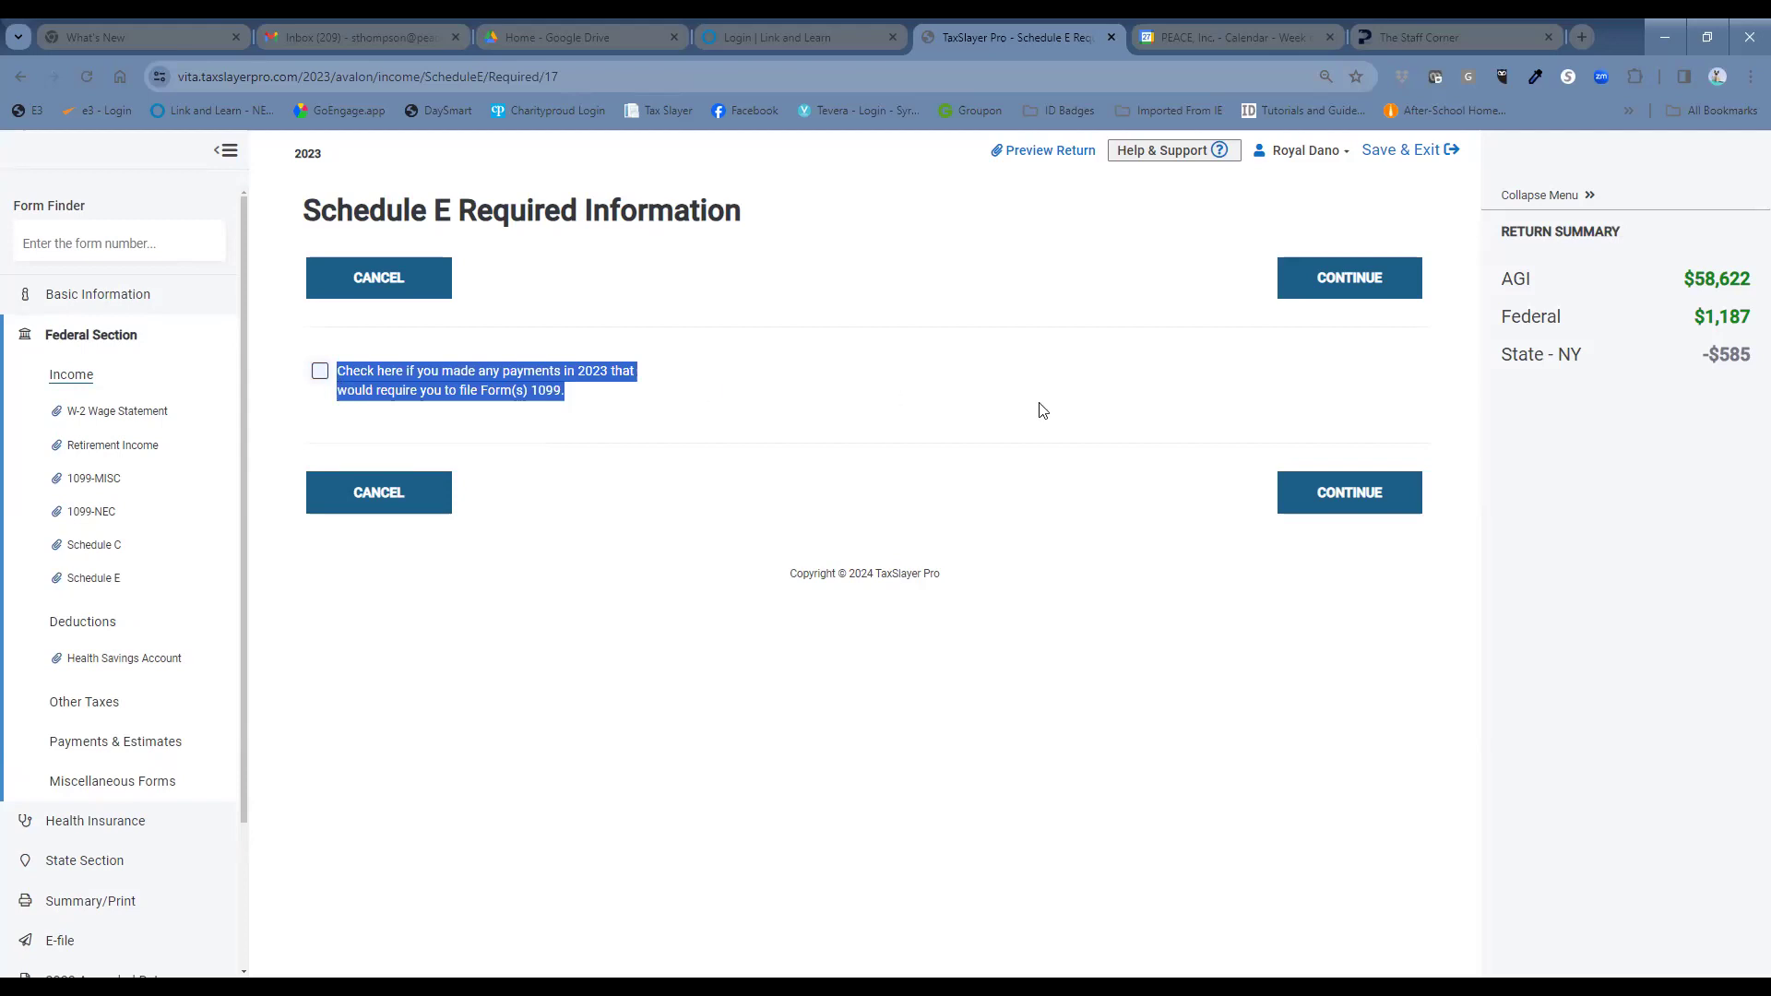
click(1345, 491)
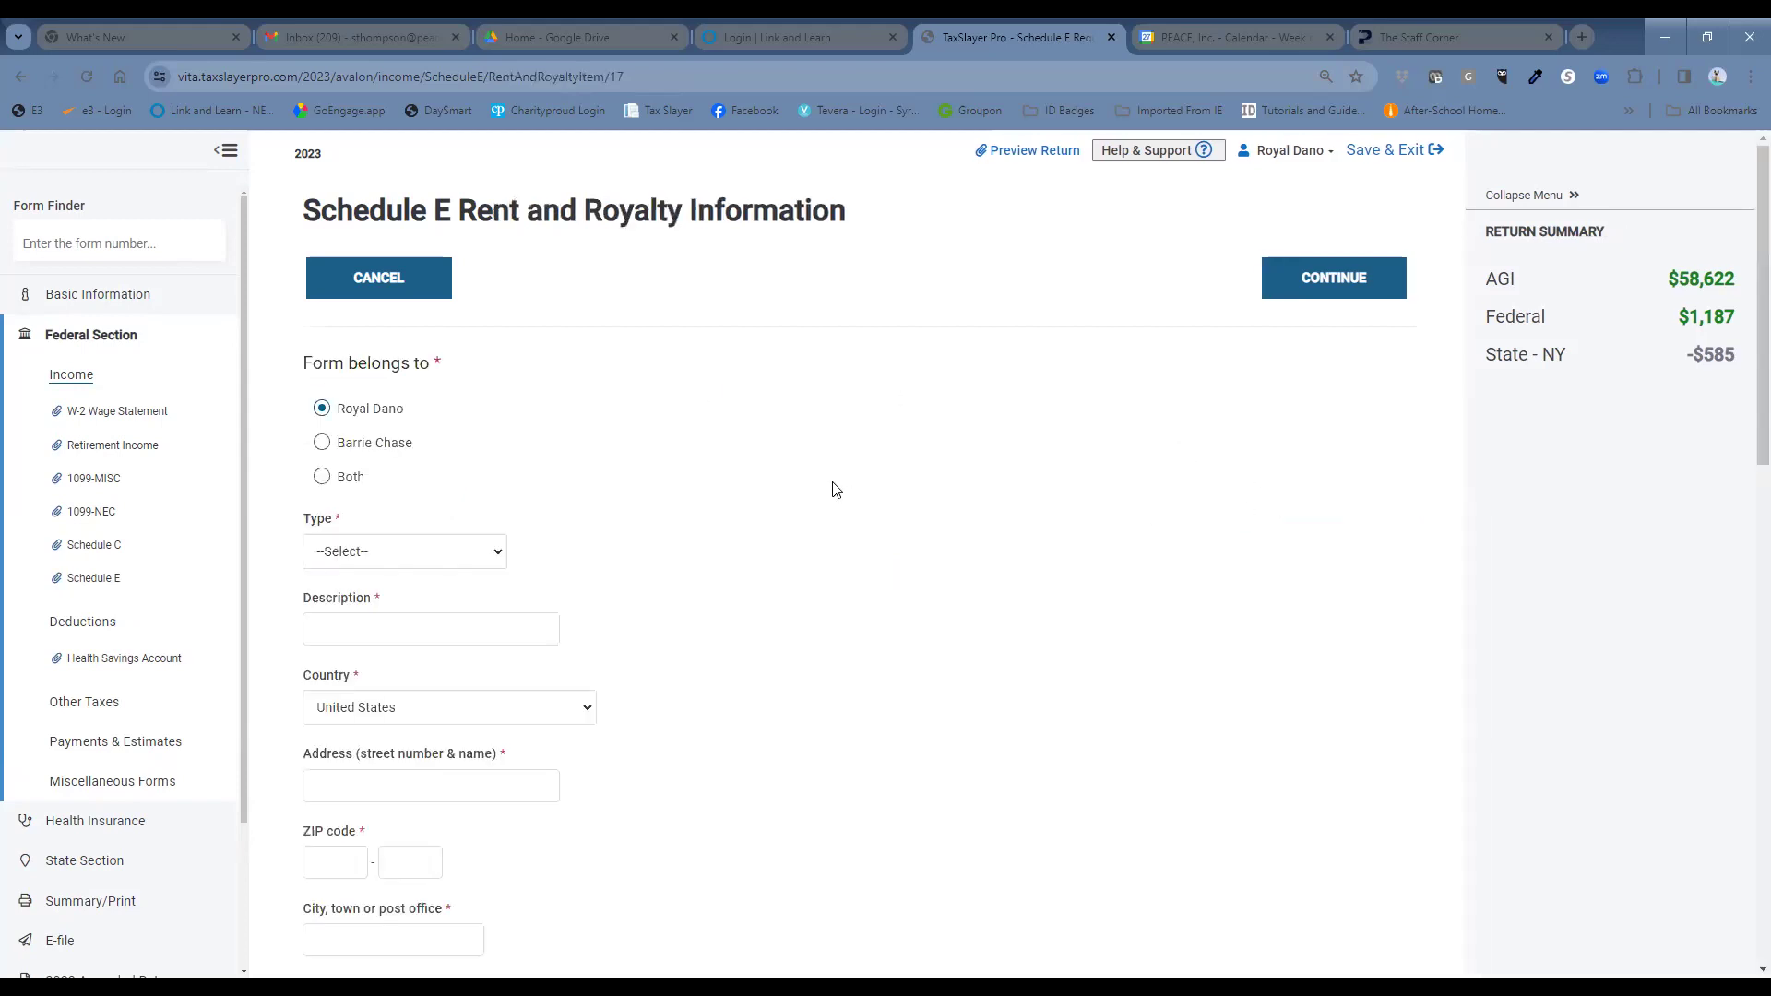
scroll(827, 462, down, 3)
scroll(794, 440, down, 1)
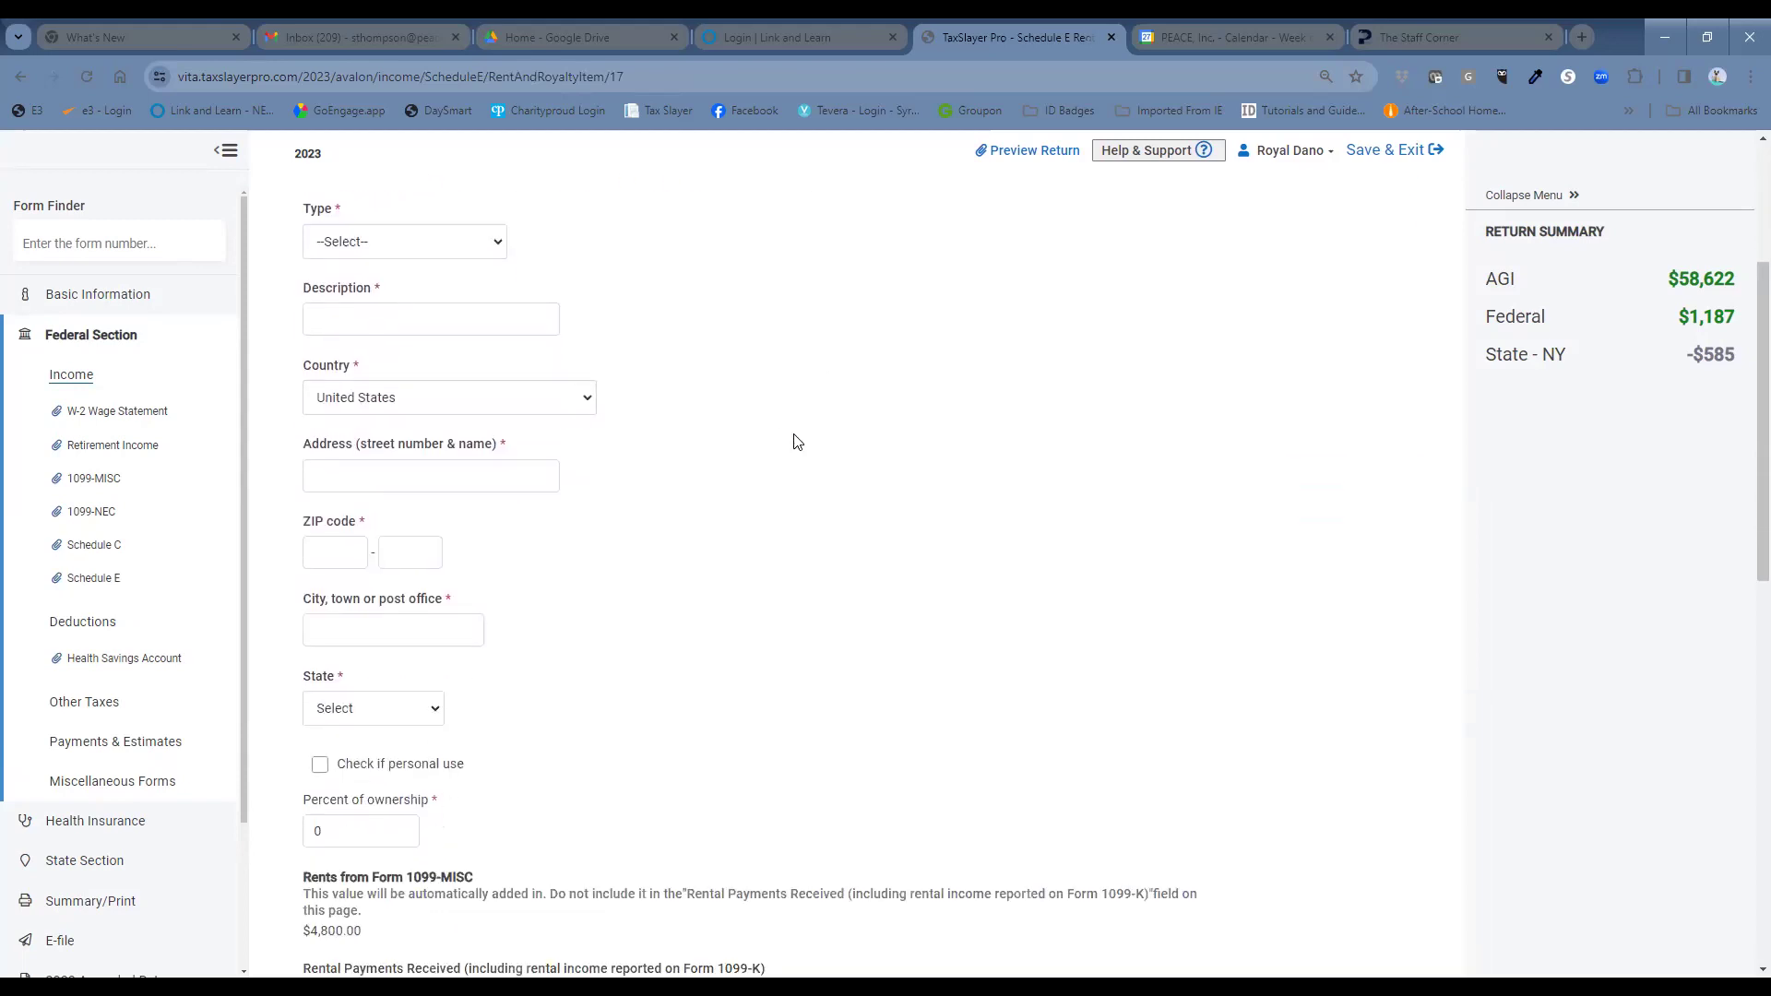
scroll(855, 534, up, 1)
scroll(855, 533, up, 1)
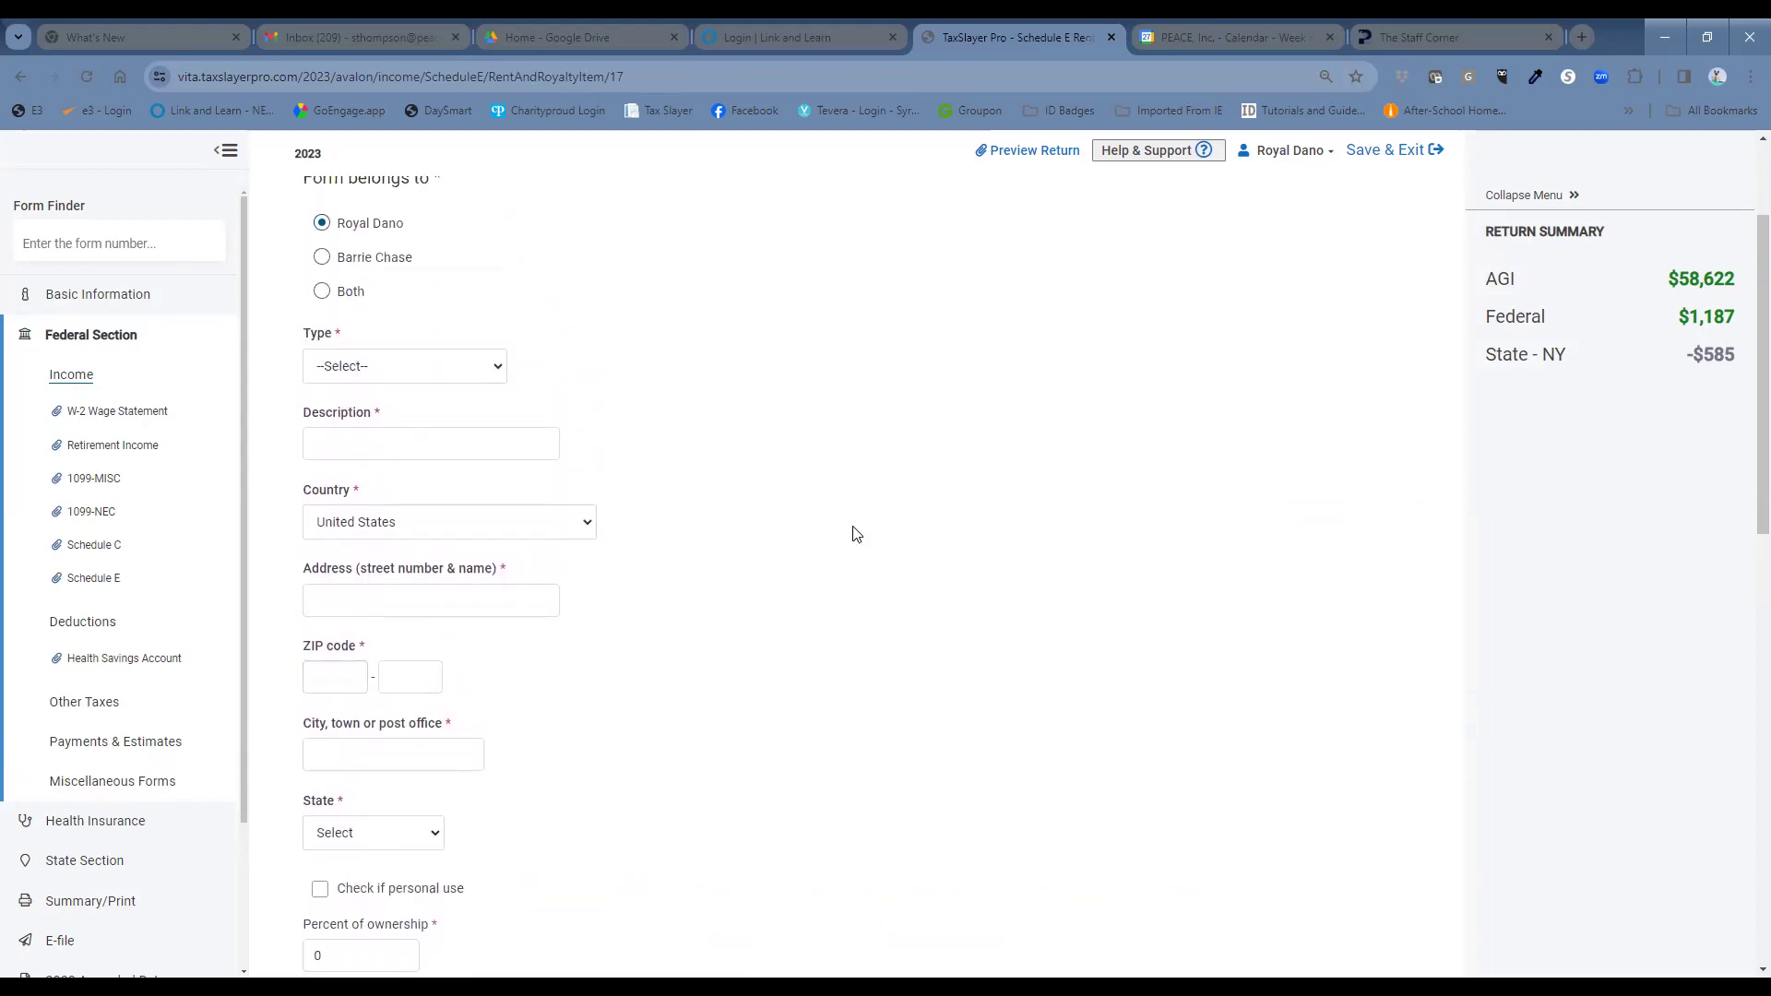
Set the property type to Single Family Residence with description 'Room'.
click(483, 377)
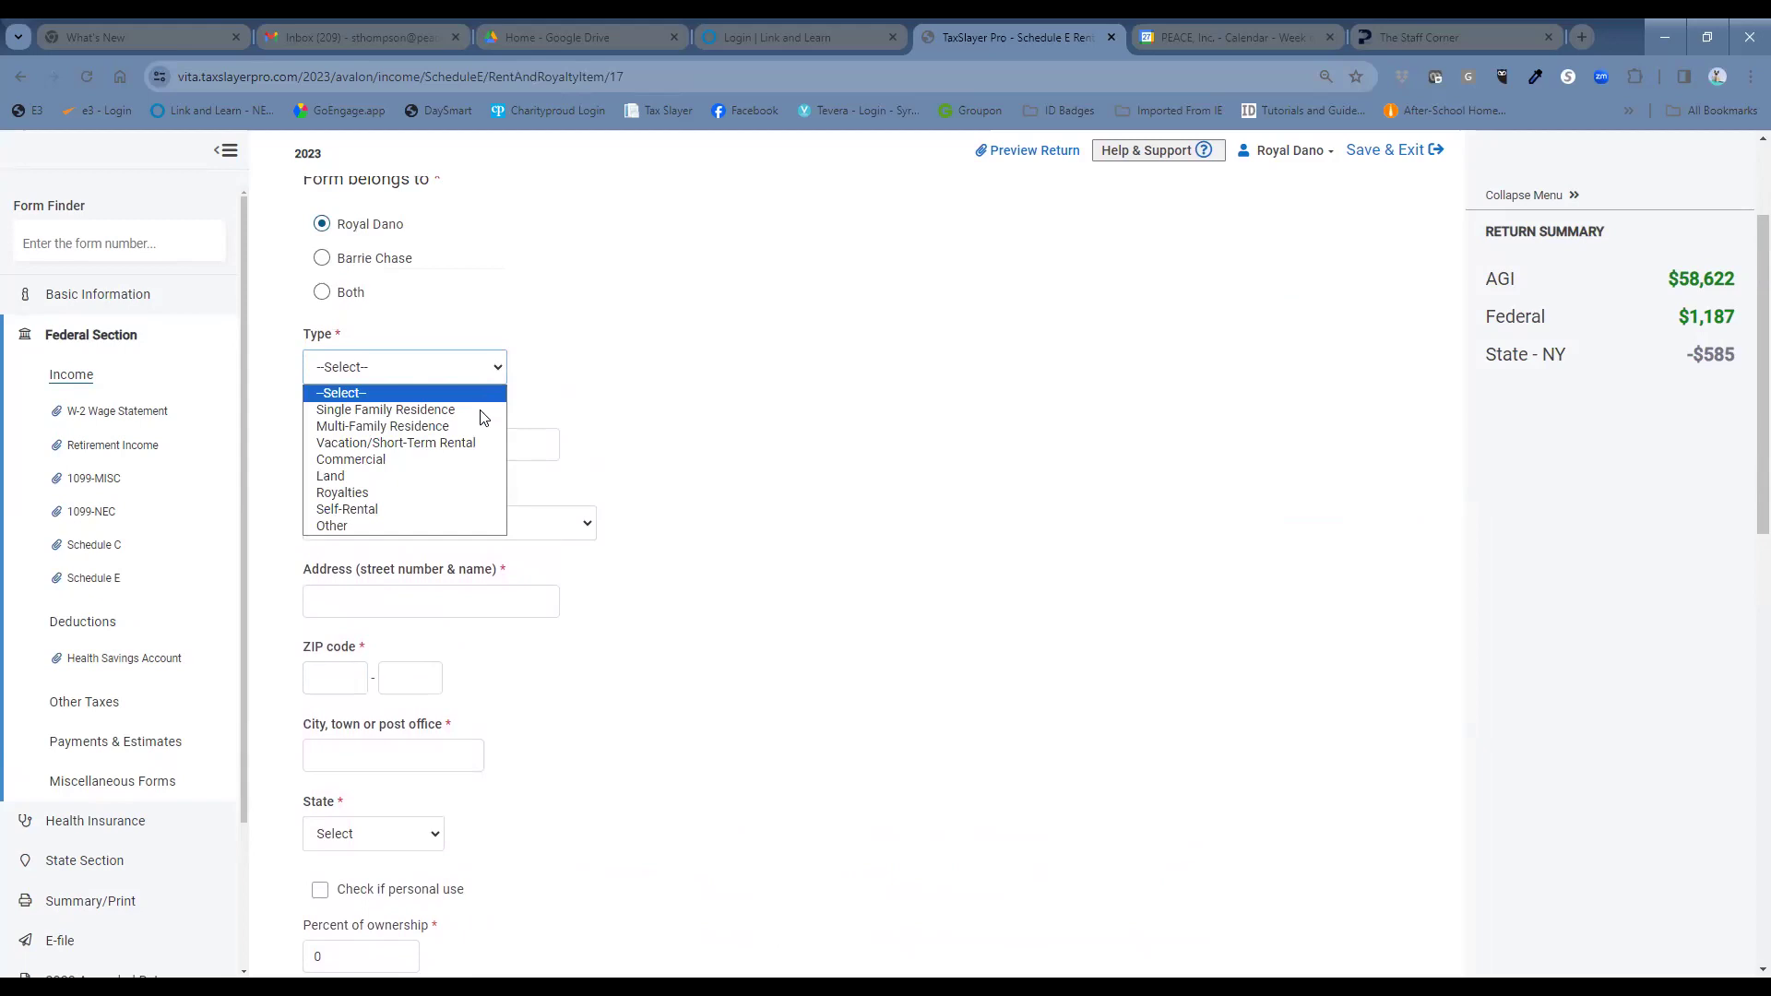
click(480, 414)
click(480, 435)
text(Room)
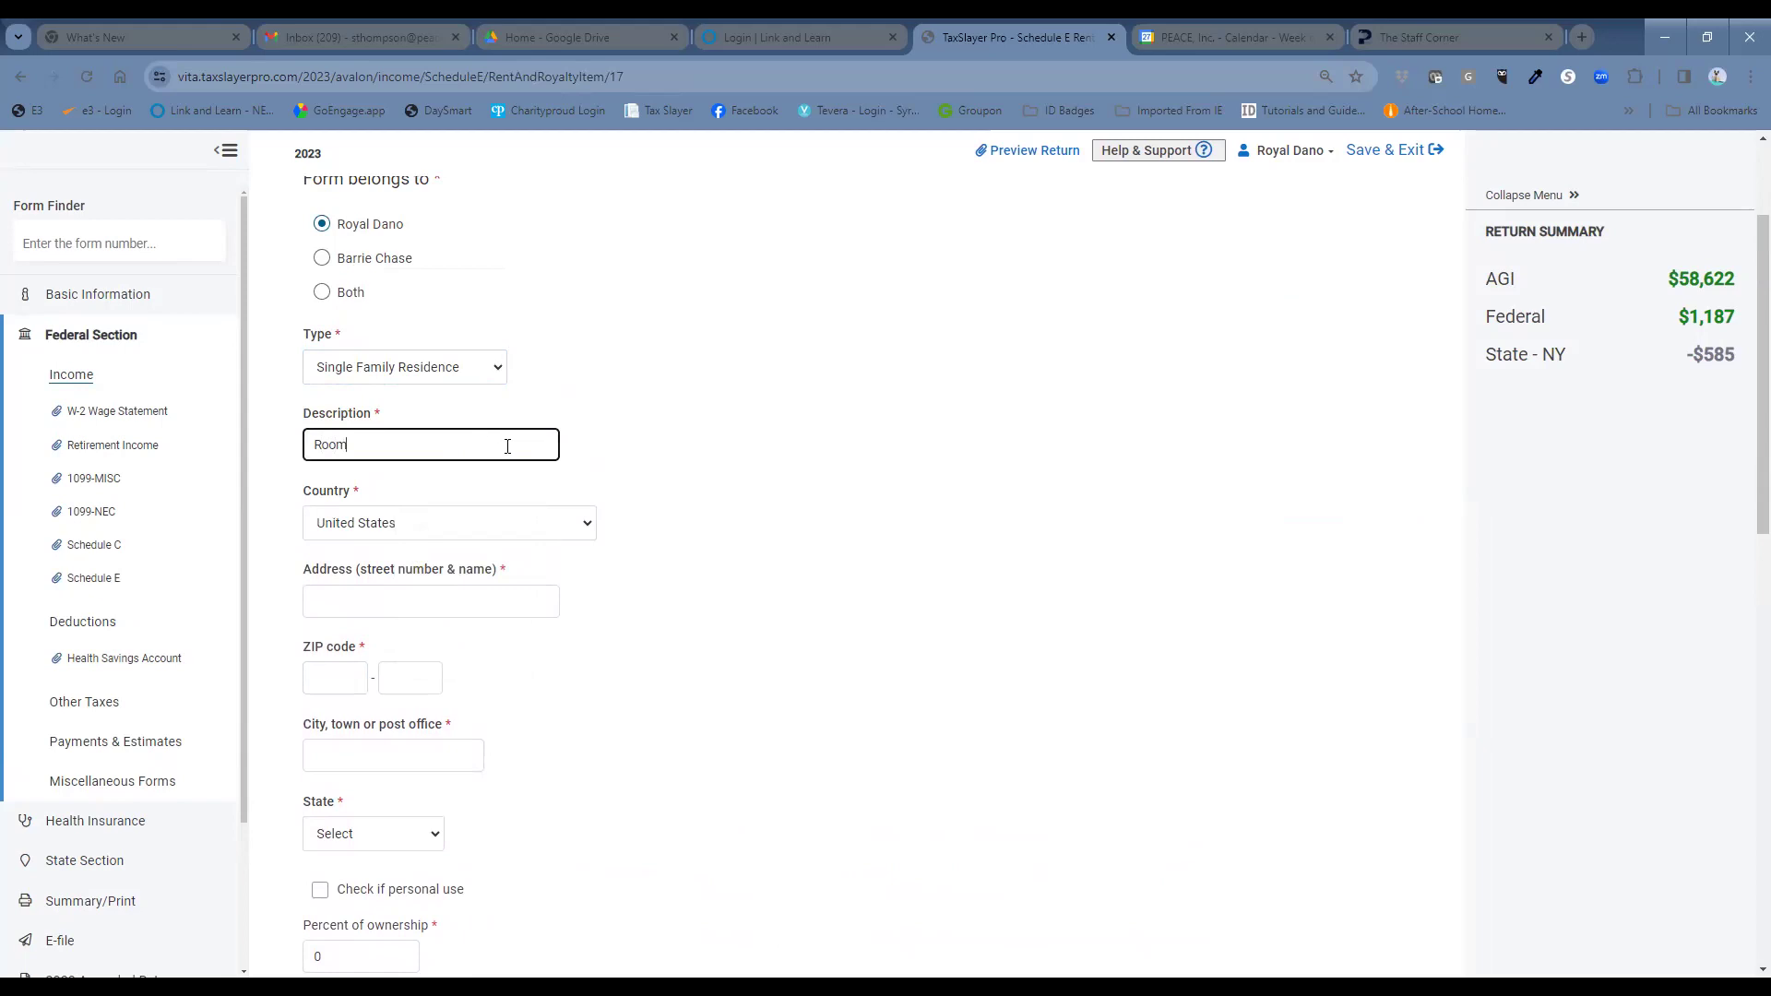
click(481, 594)
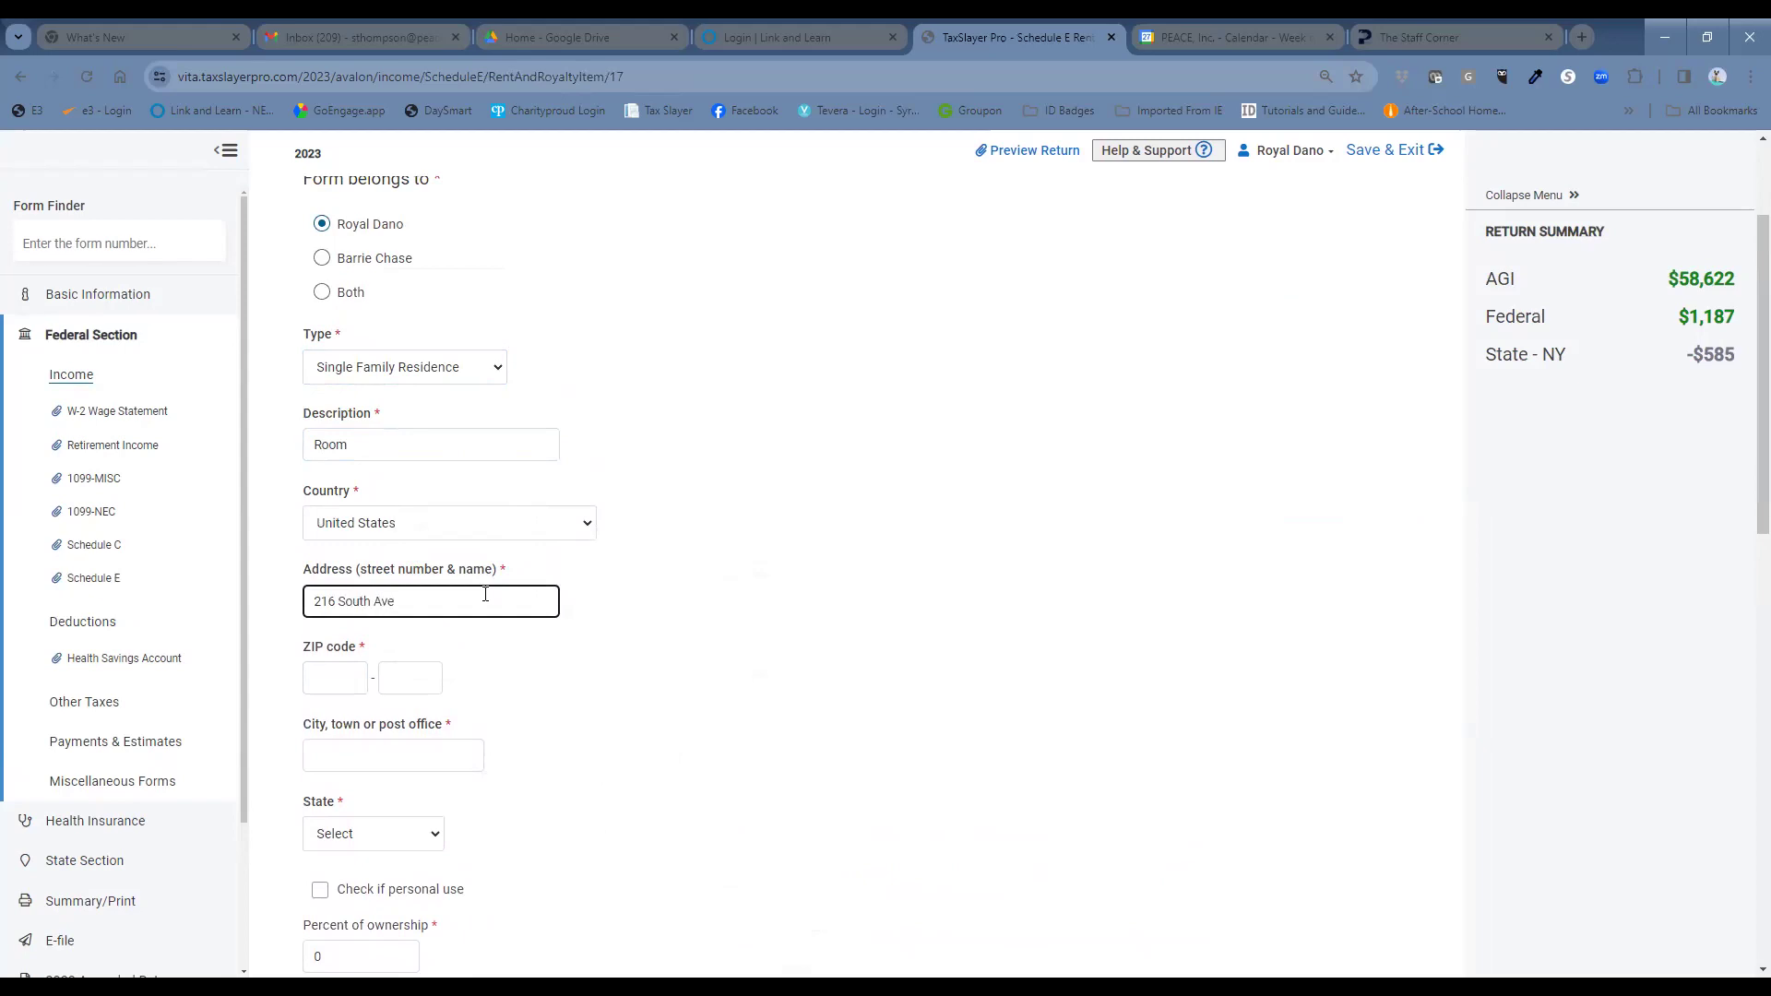
click(319, 676)
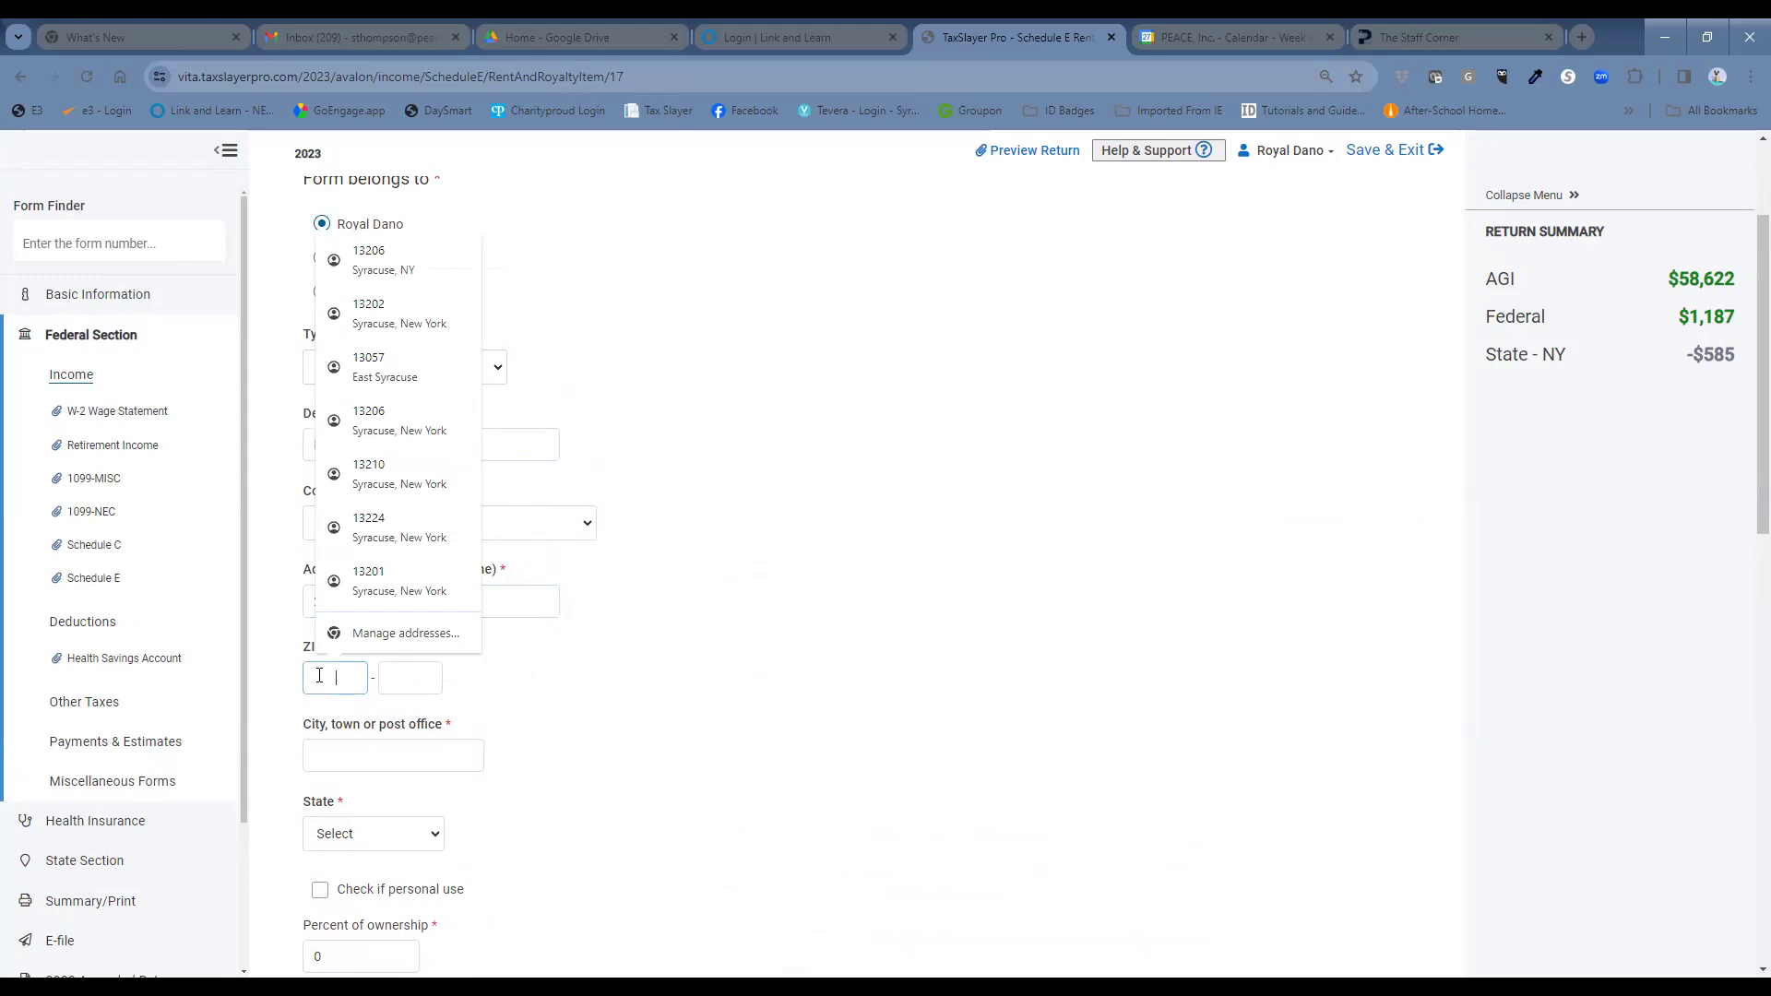
text(13202)
click(898, 700)
click(433, 597)
drag(434, 597, 338, 625)
text(S)
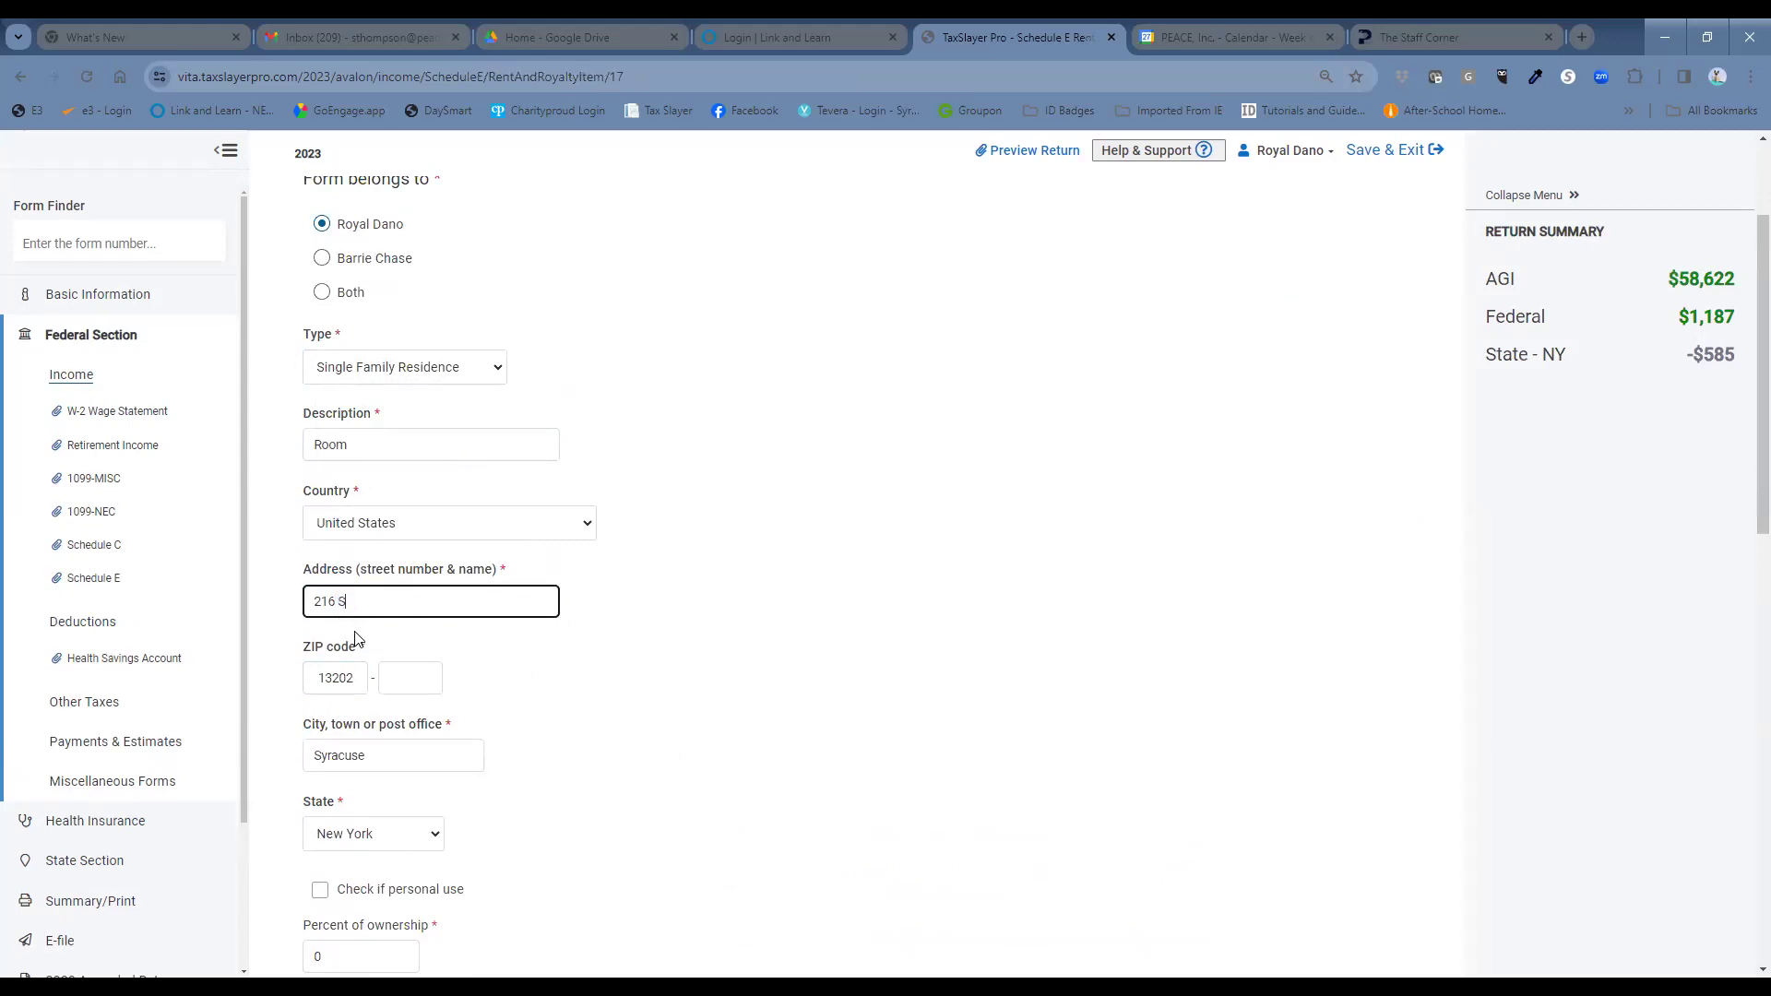
text(alina St)
scroll(668, 743, down, 3)
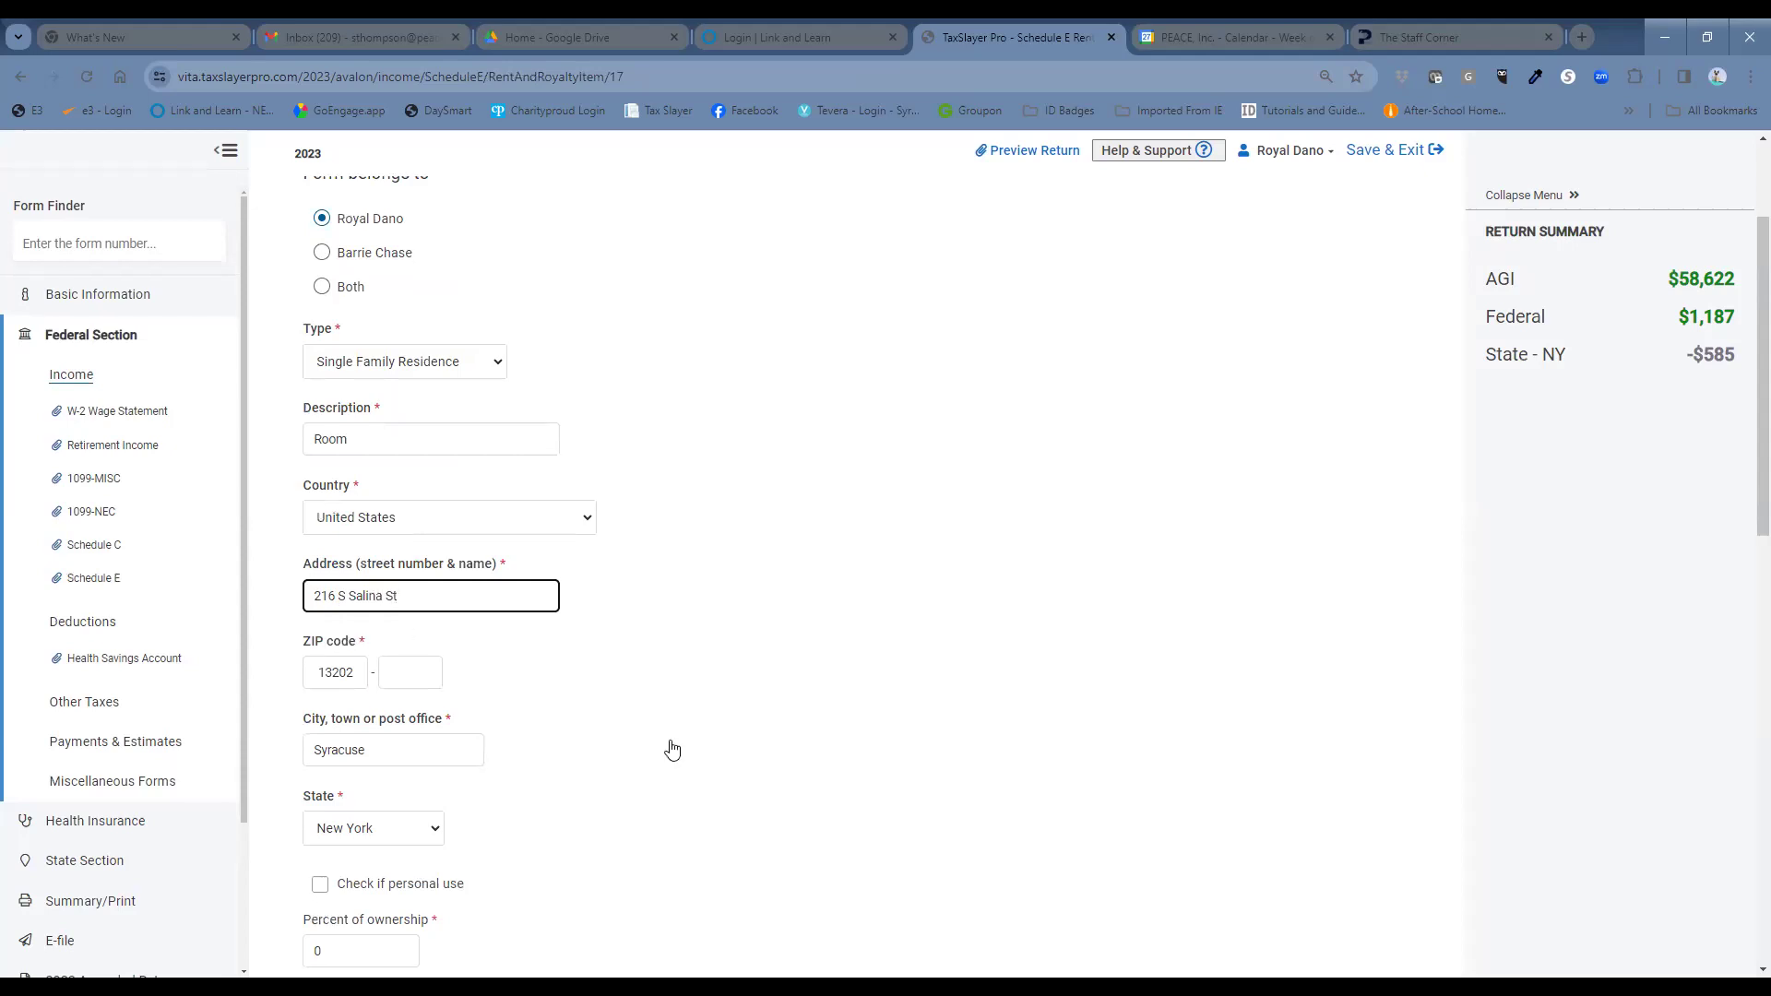
click(328, 680)
double_click(316, 681)
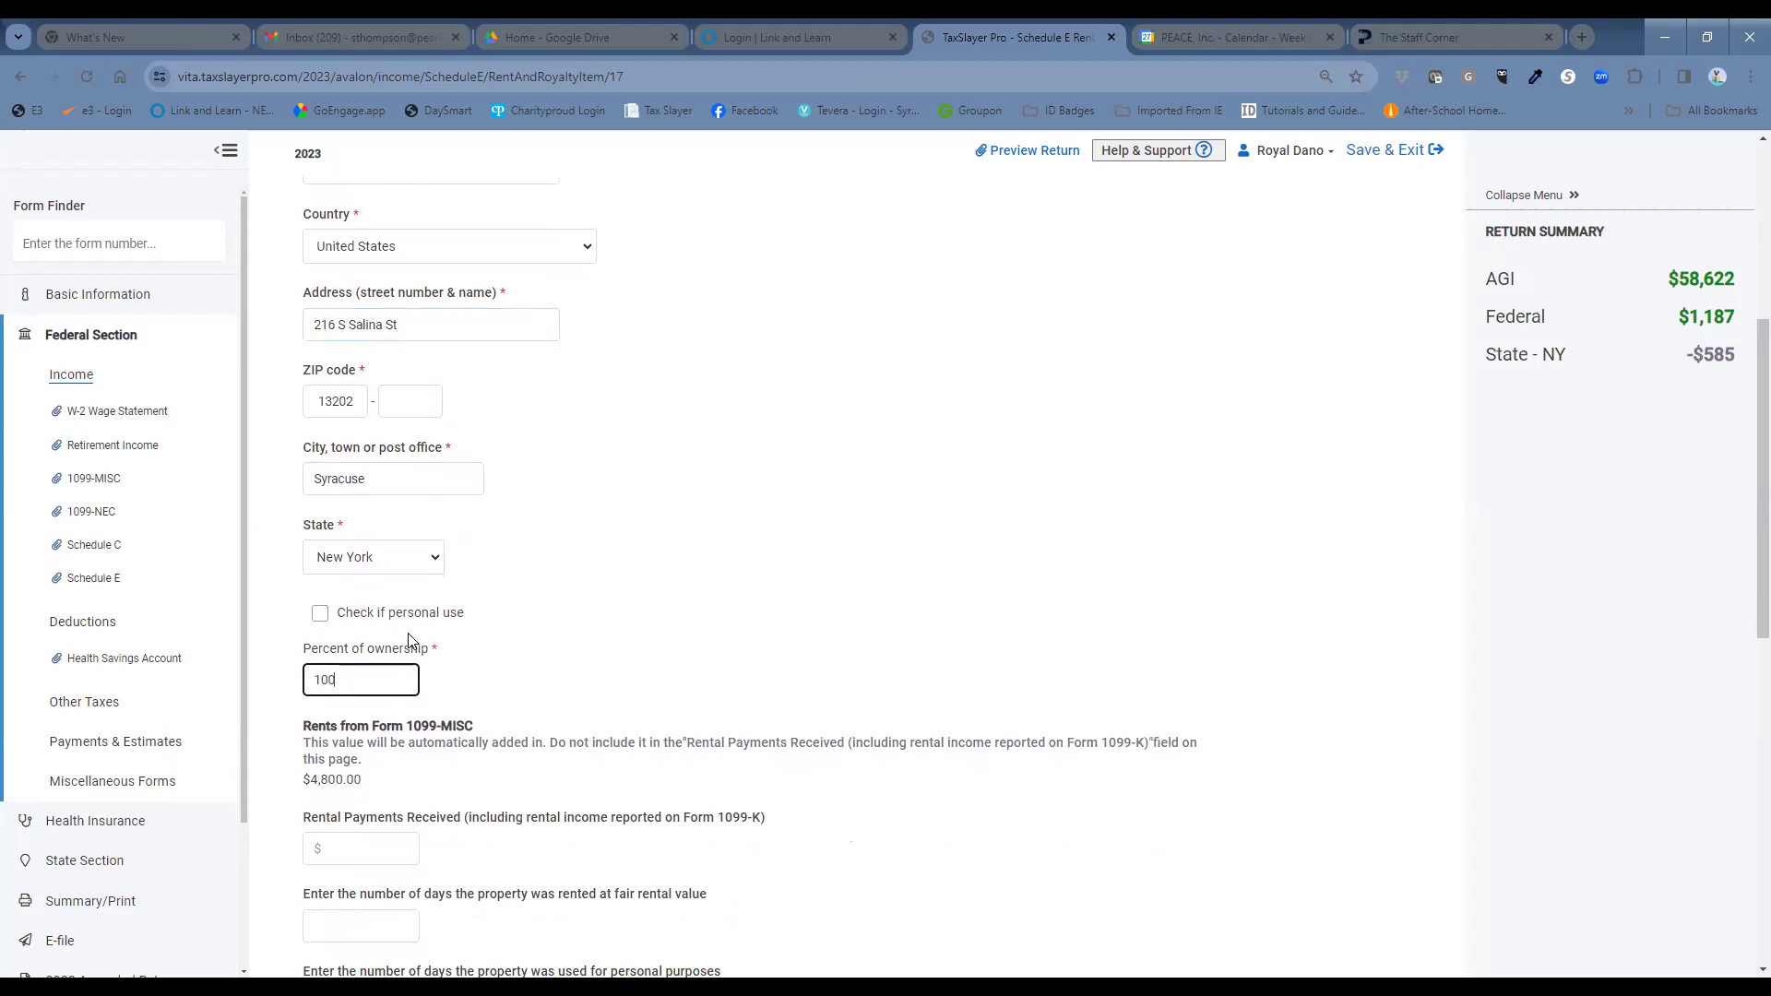
Mark personal use, enter 365 fair-rental and 365 personal-use days, tick active participation, and continue.
click(323, 618)
scroll(604, 668, down, 1)
scroll(609, 701, down, 1)
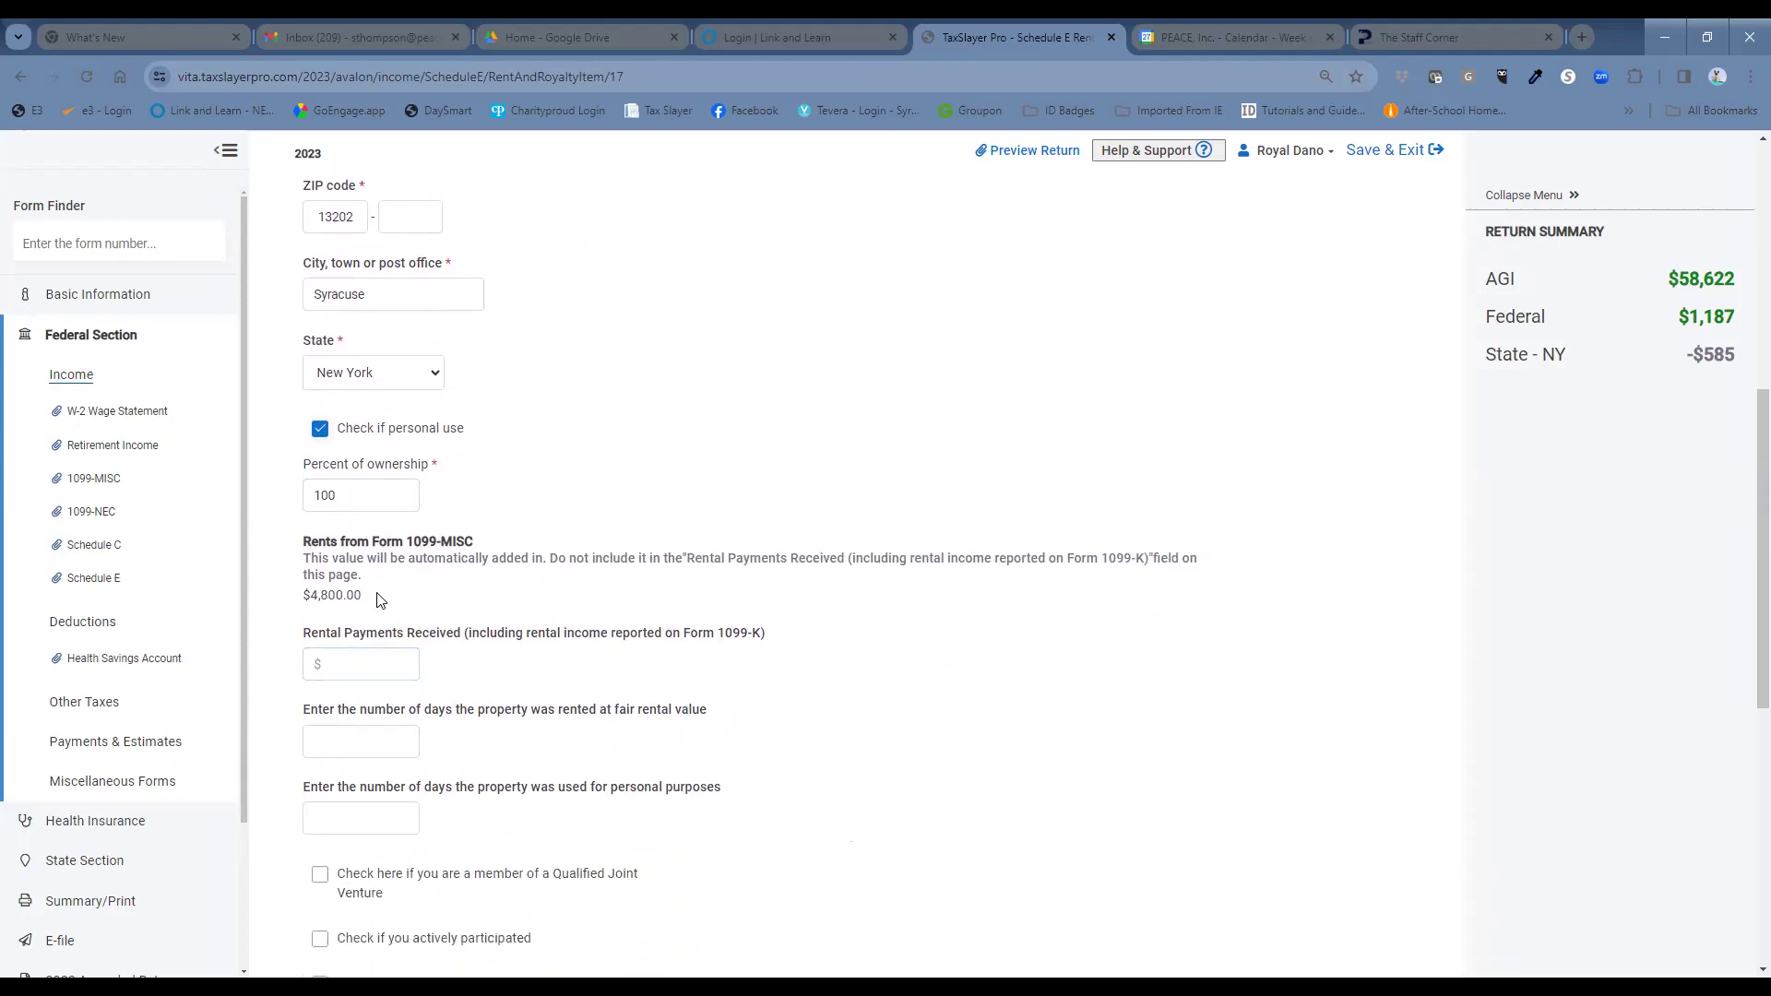
click(400, 744)
click(358, 823)
scroll(909, 772, down, 3)
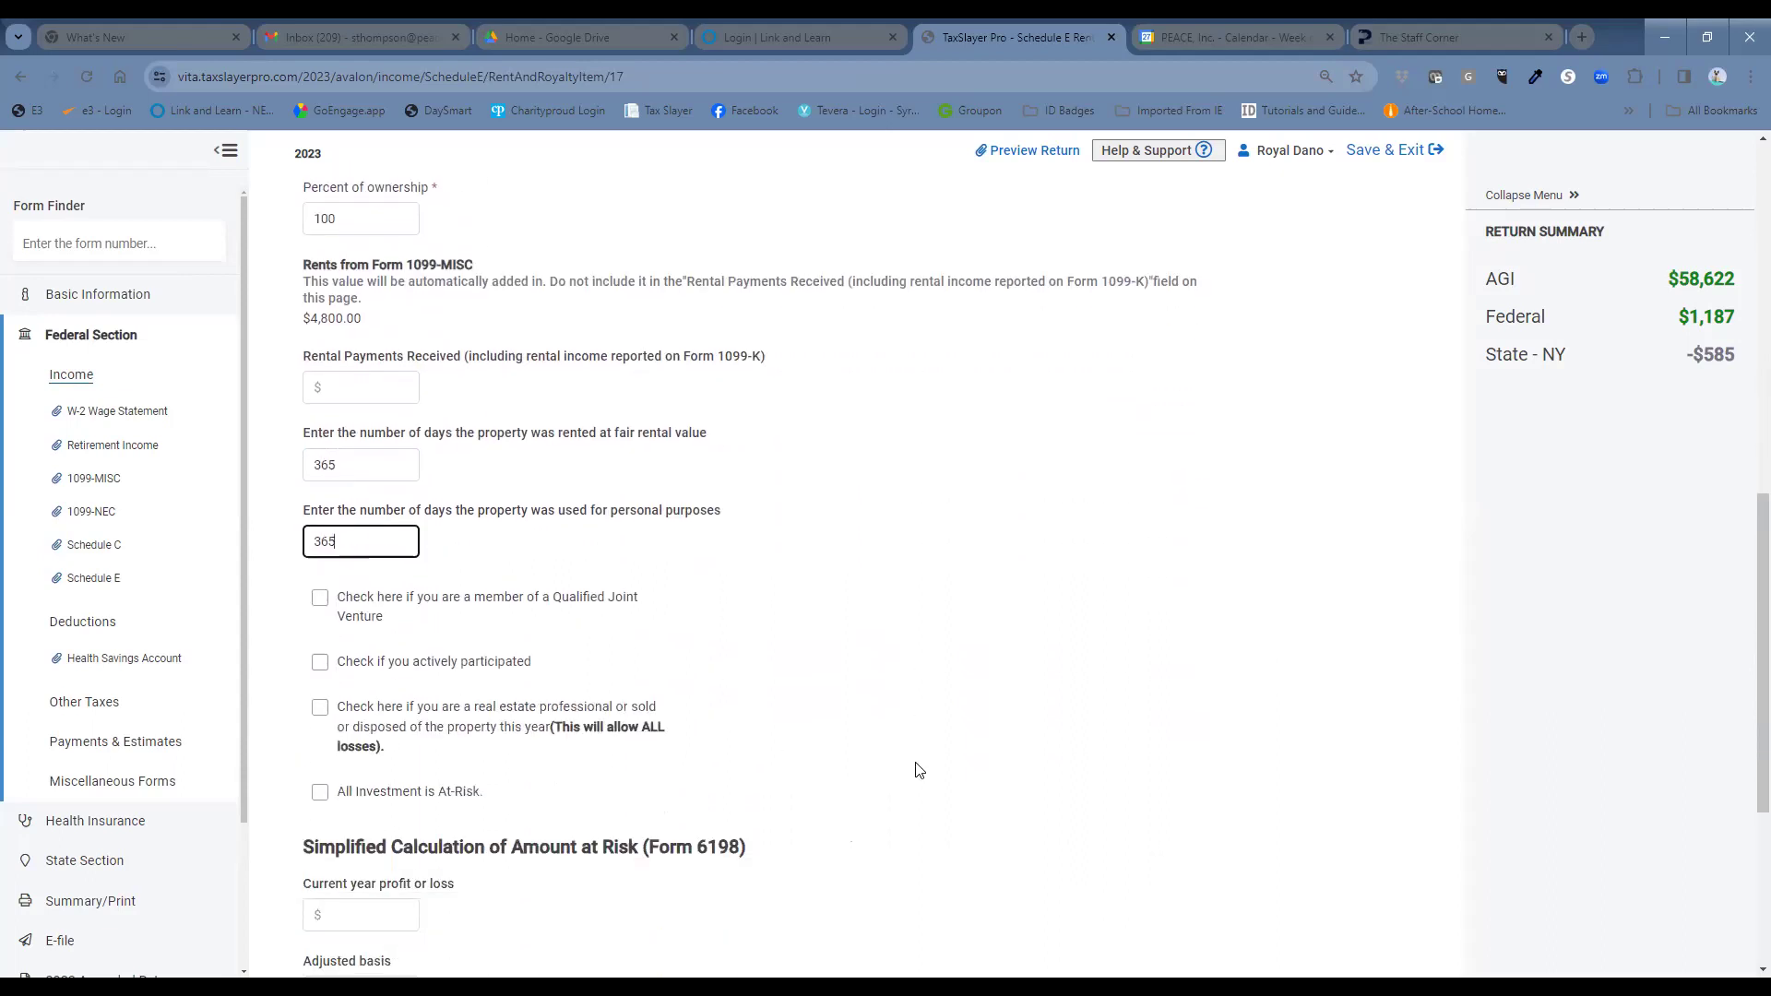
click(320, 664)
scroll(772, 655, down, 2)
scroll(771, 655, down, 2)
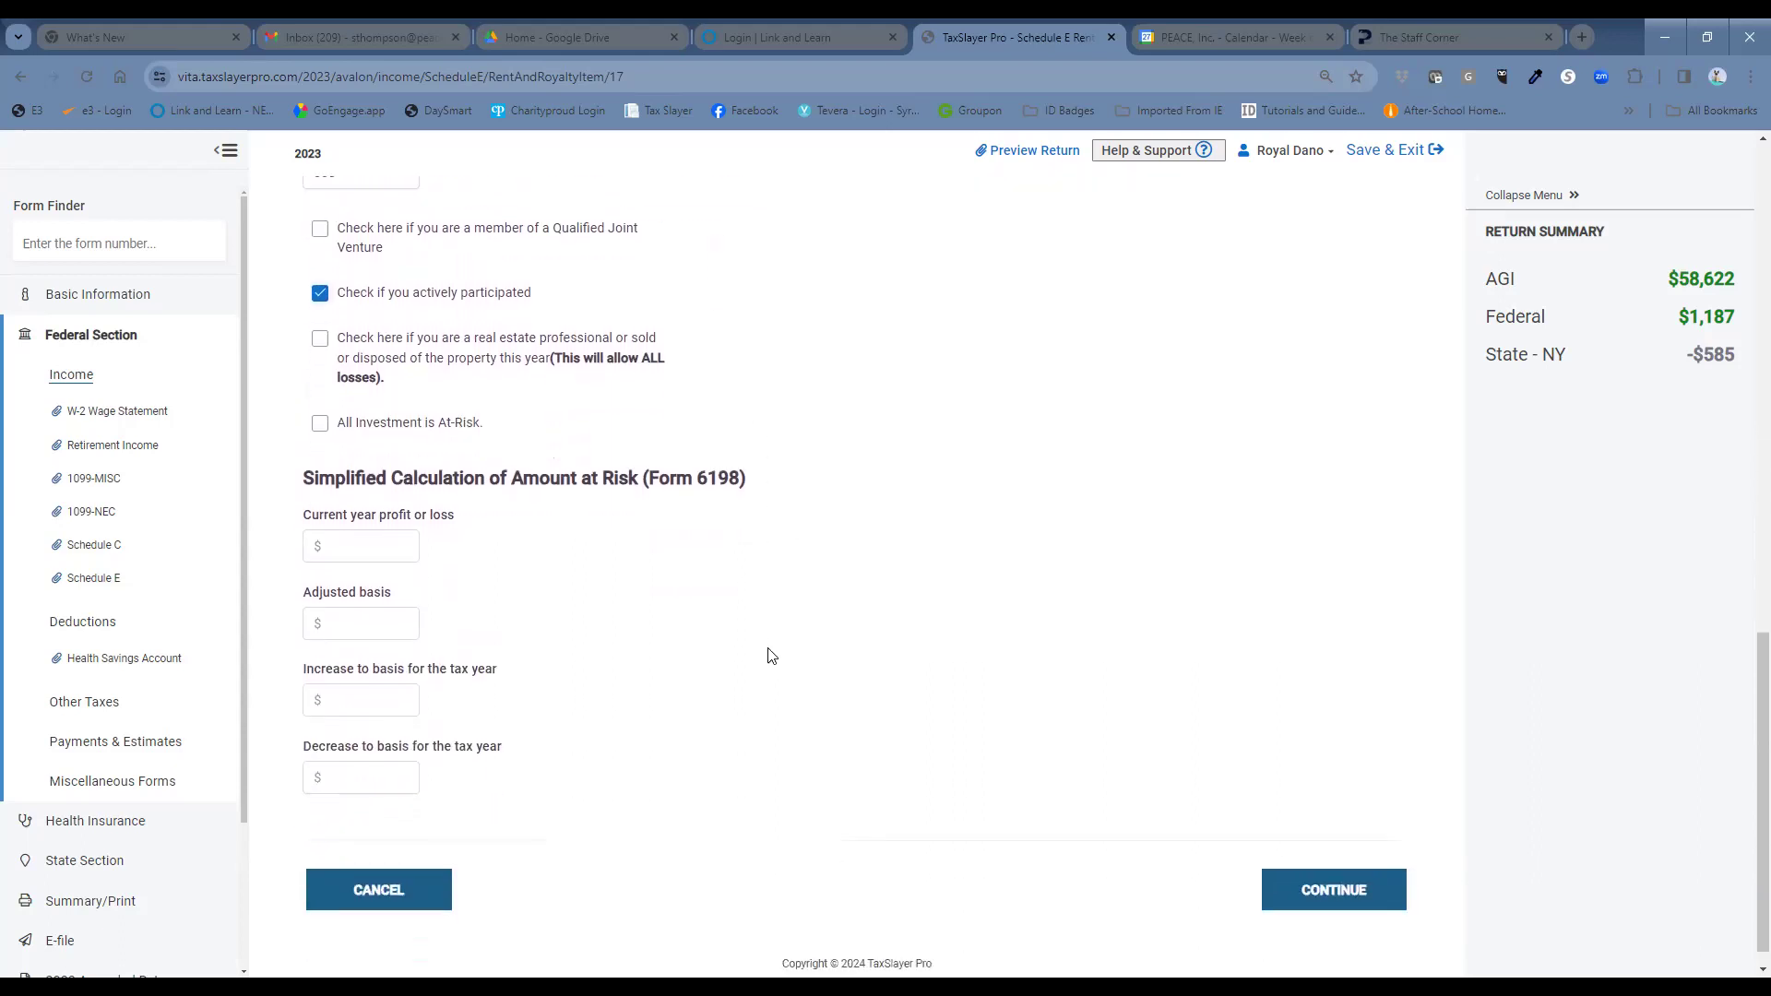
click(1352, 892)
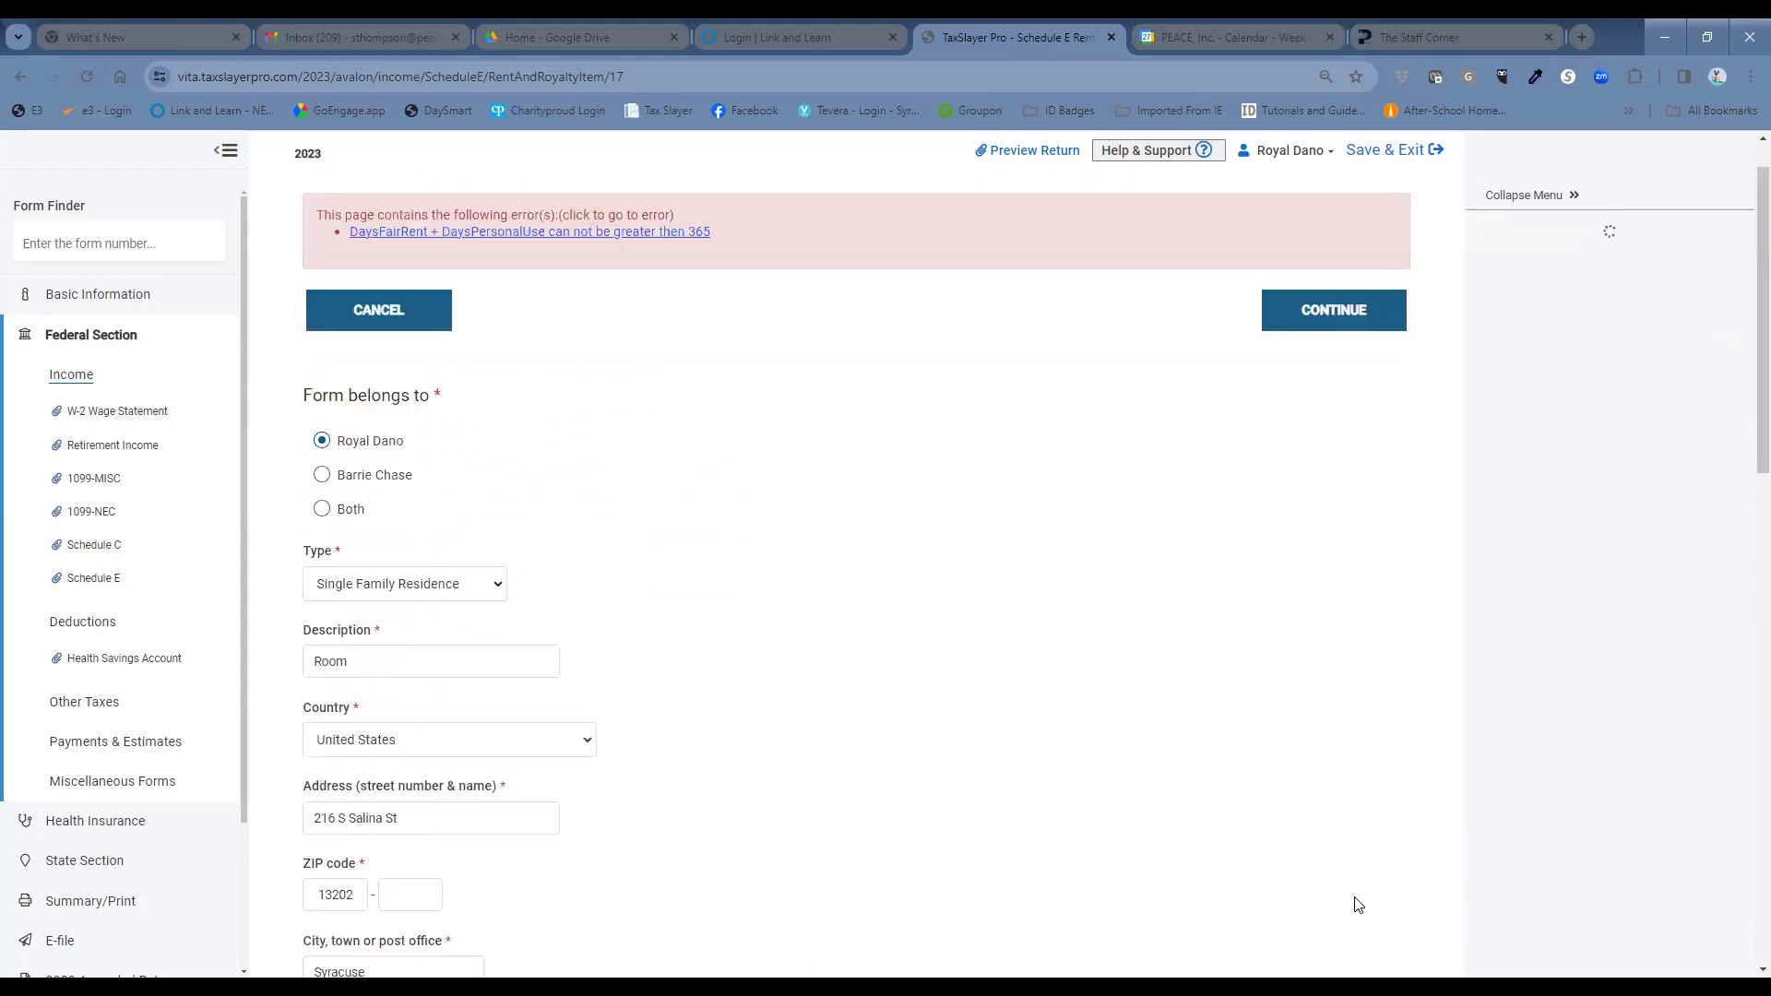
Delete the 365 fair-rental days, keeping 365 personal-use days, and save the rental.
click(621, 233)
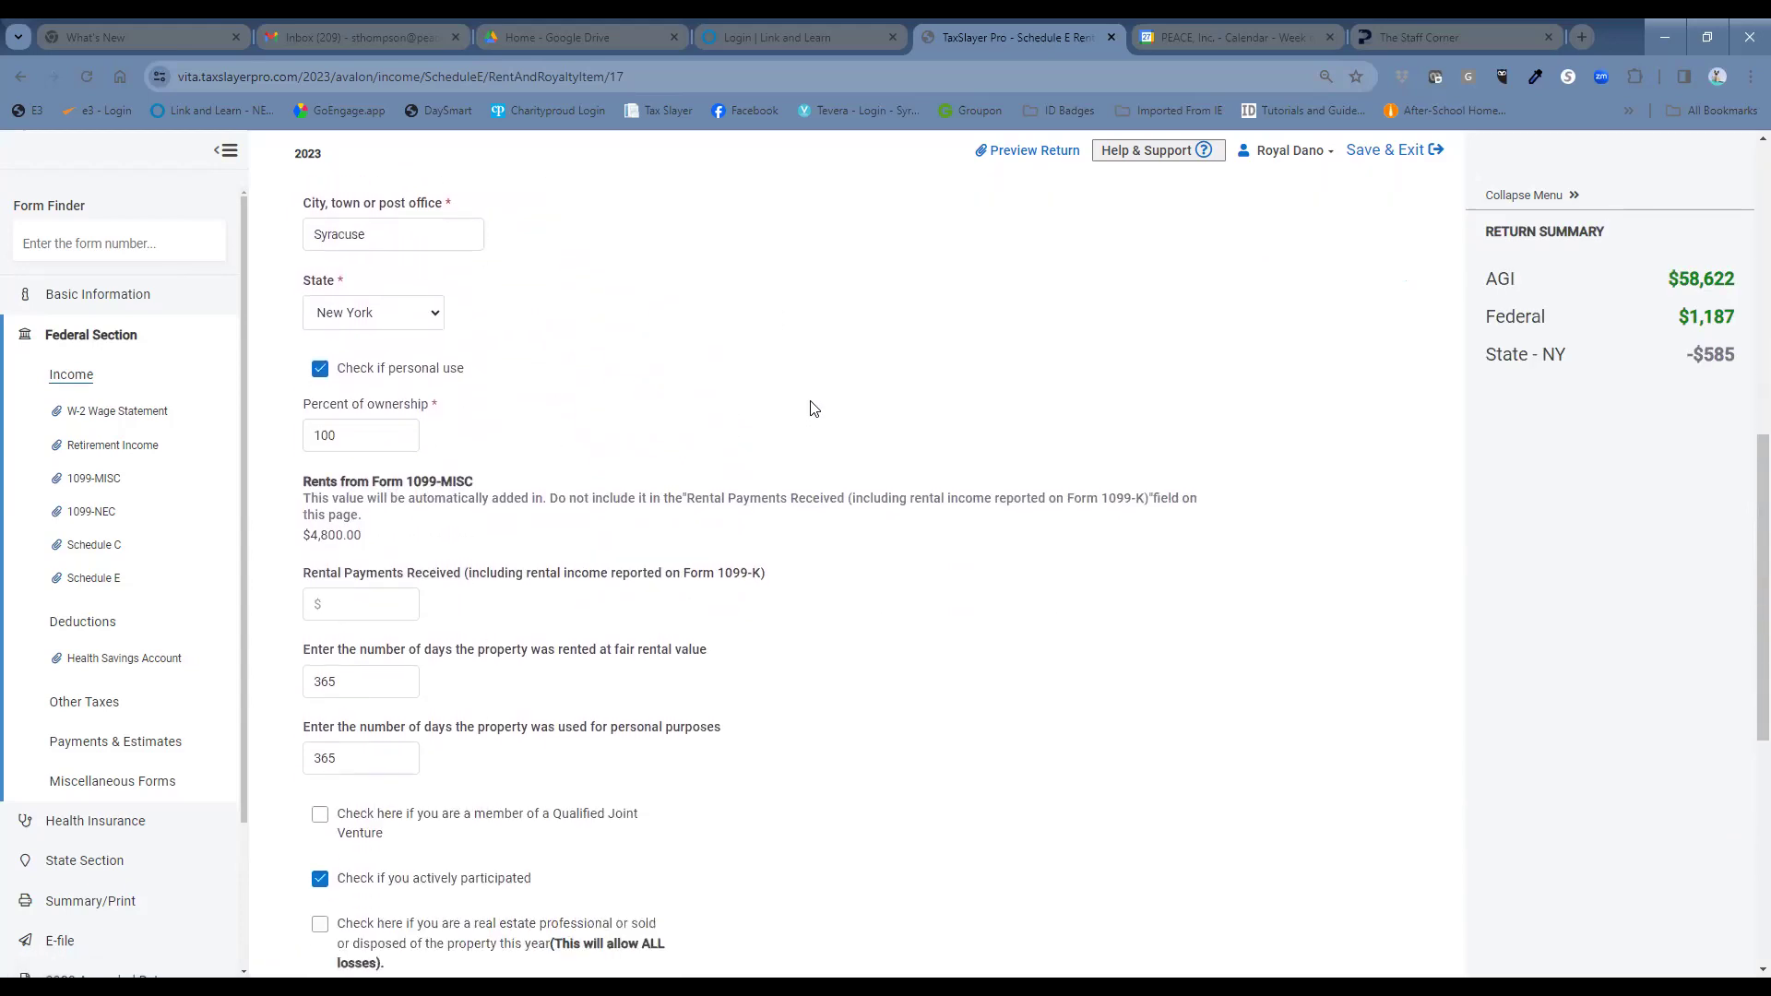
click(382, 749)
click(358, 681)
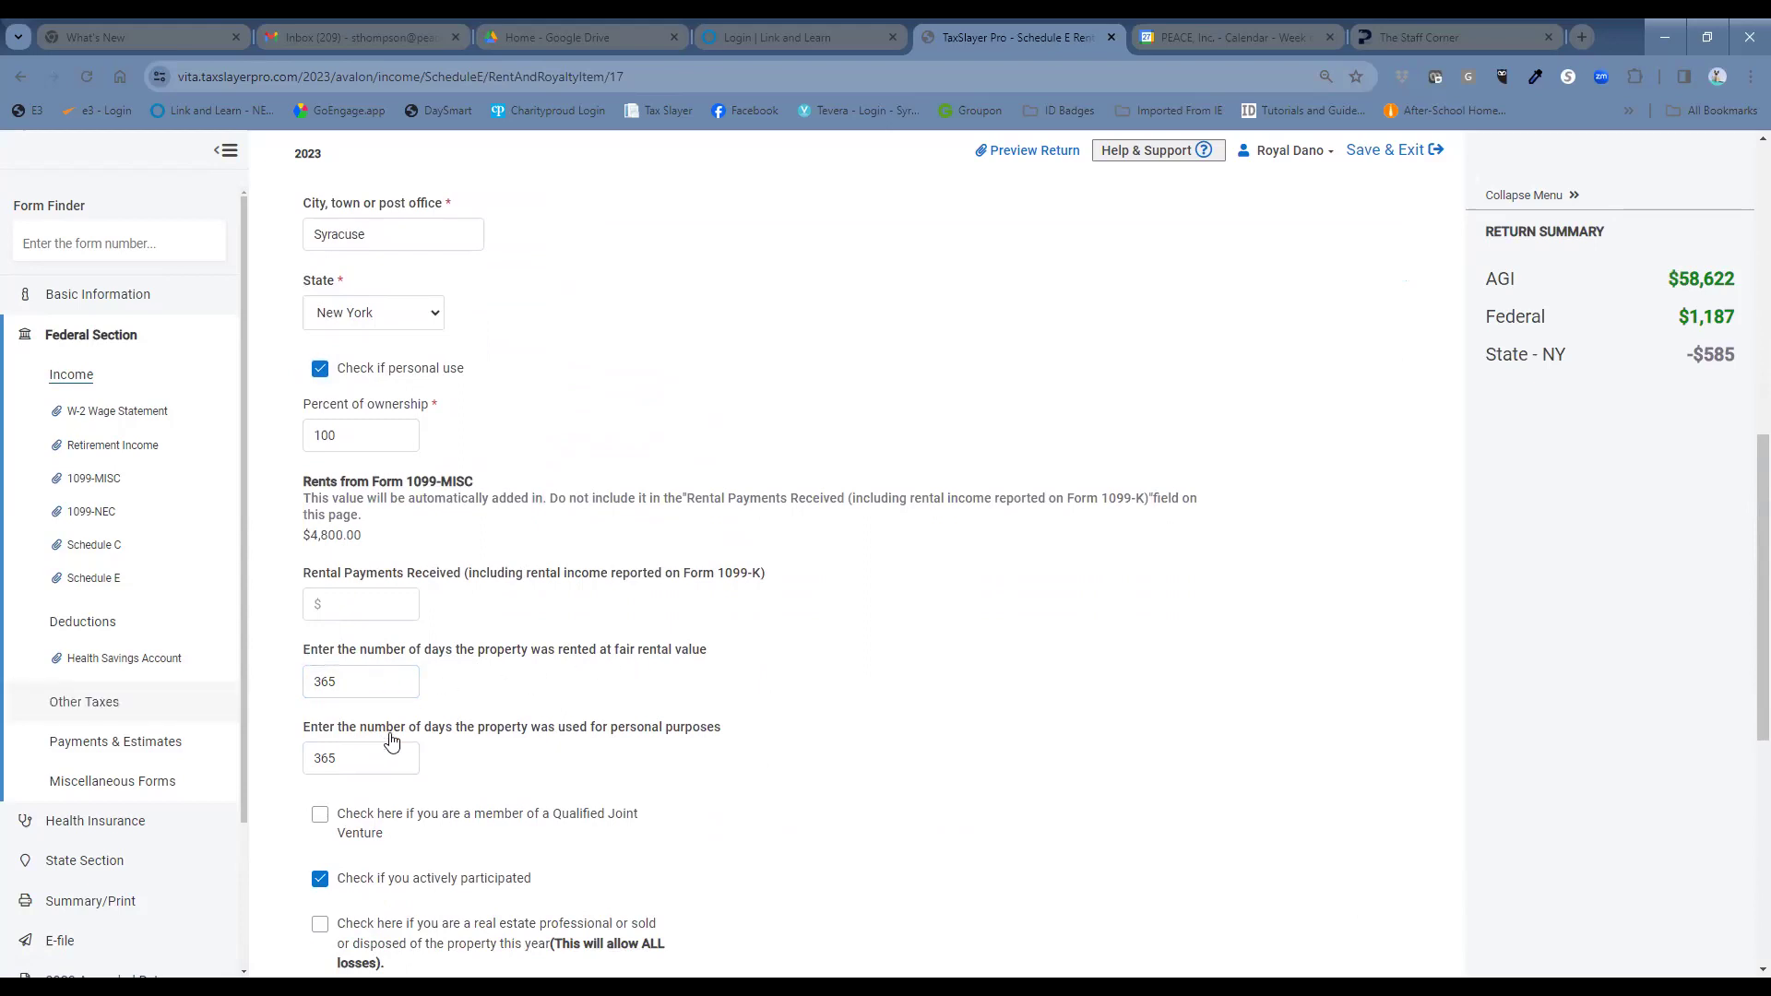
drag(388, 686, 293, 692)
key(BackSpace)
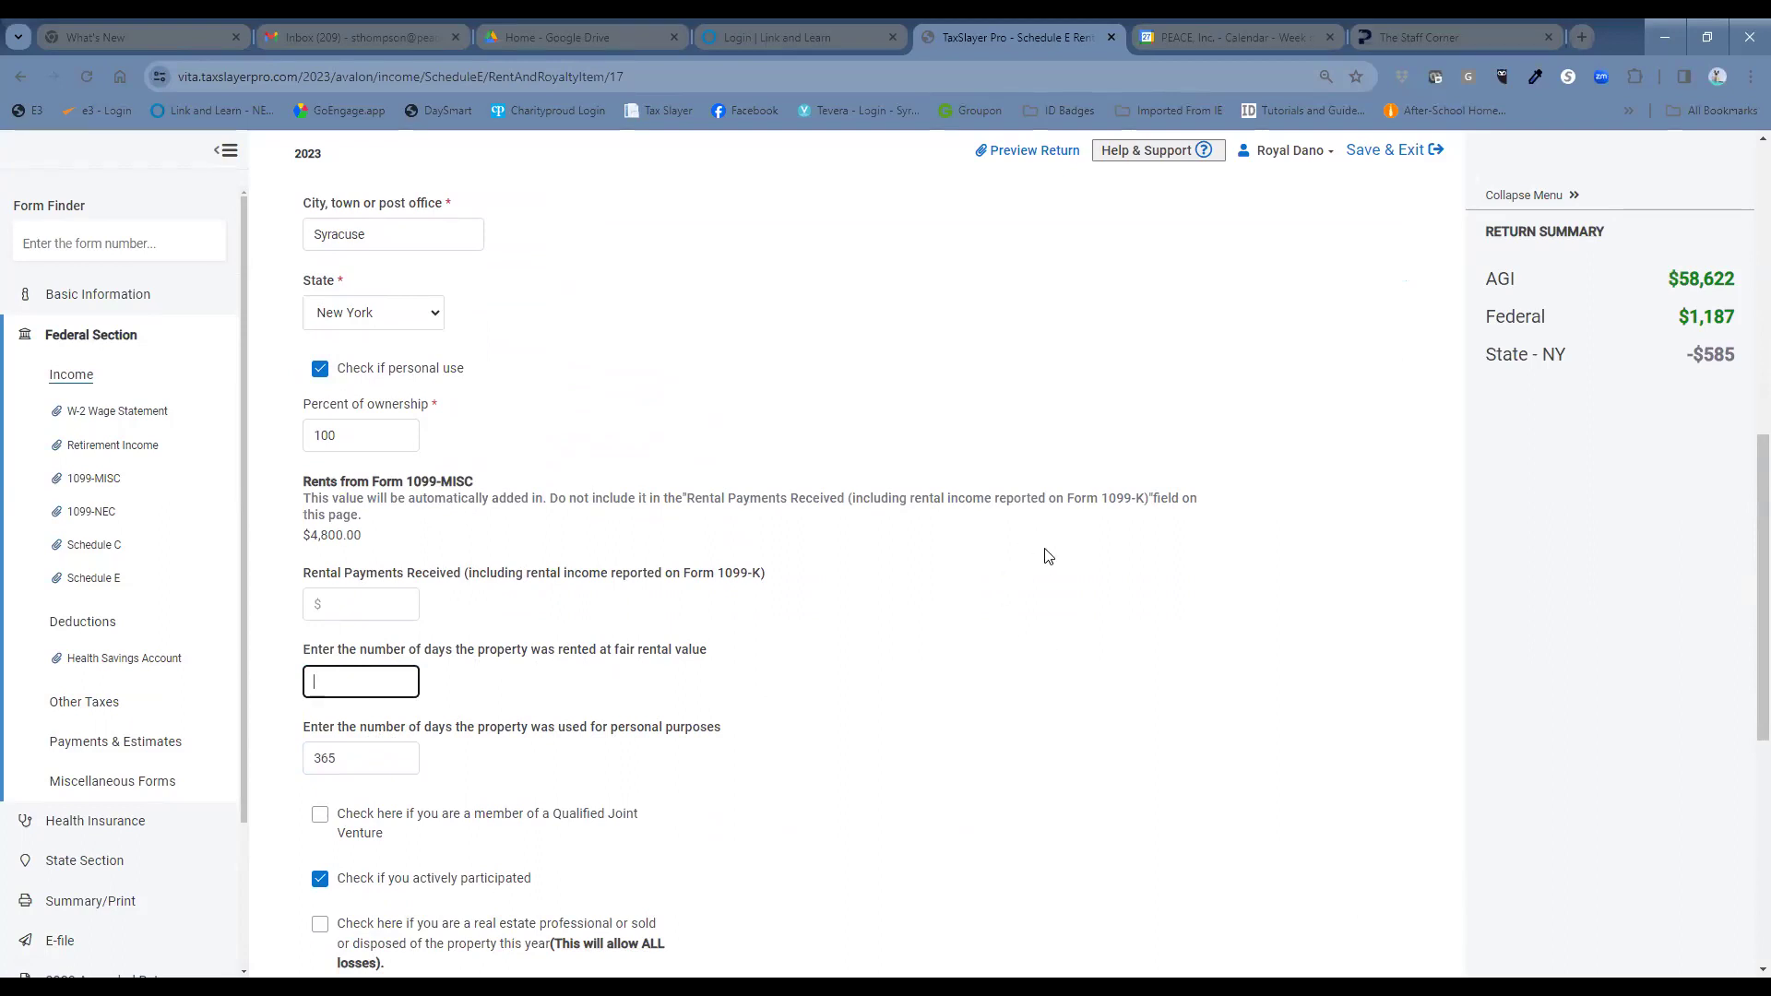
scroll(1050, 553, down, 2)
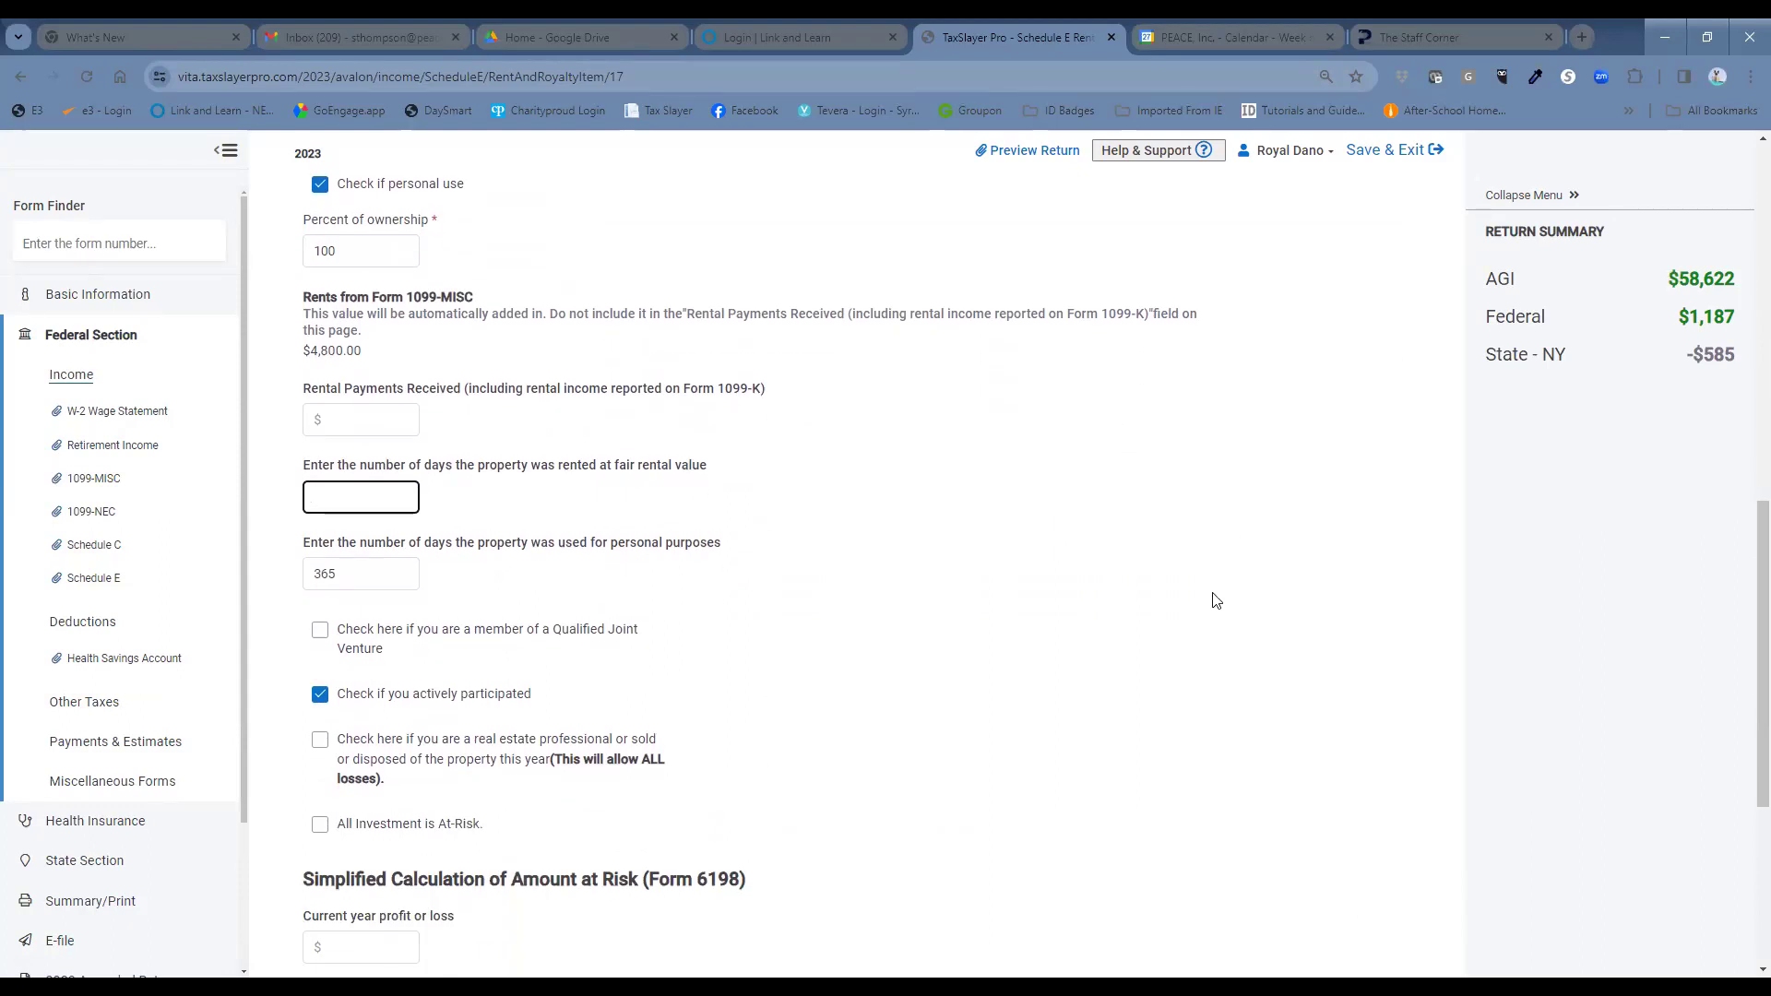
scroll(1204, 595, down, 5)
click(1319, 867)
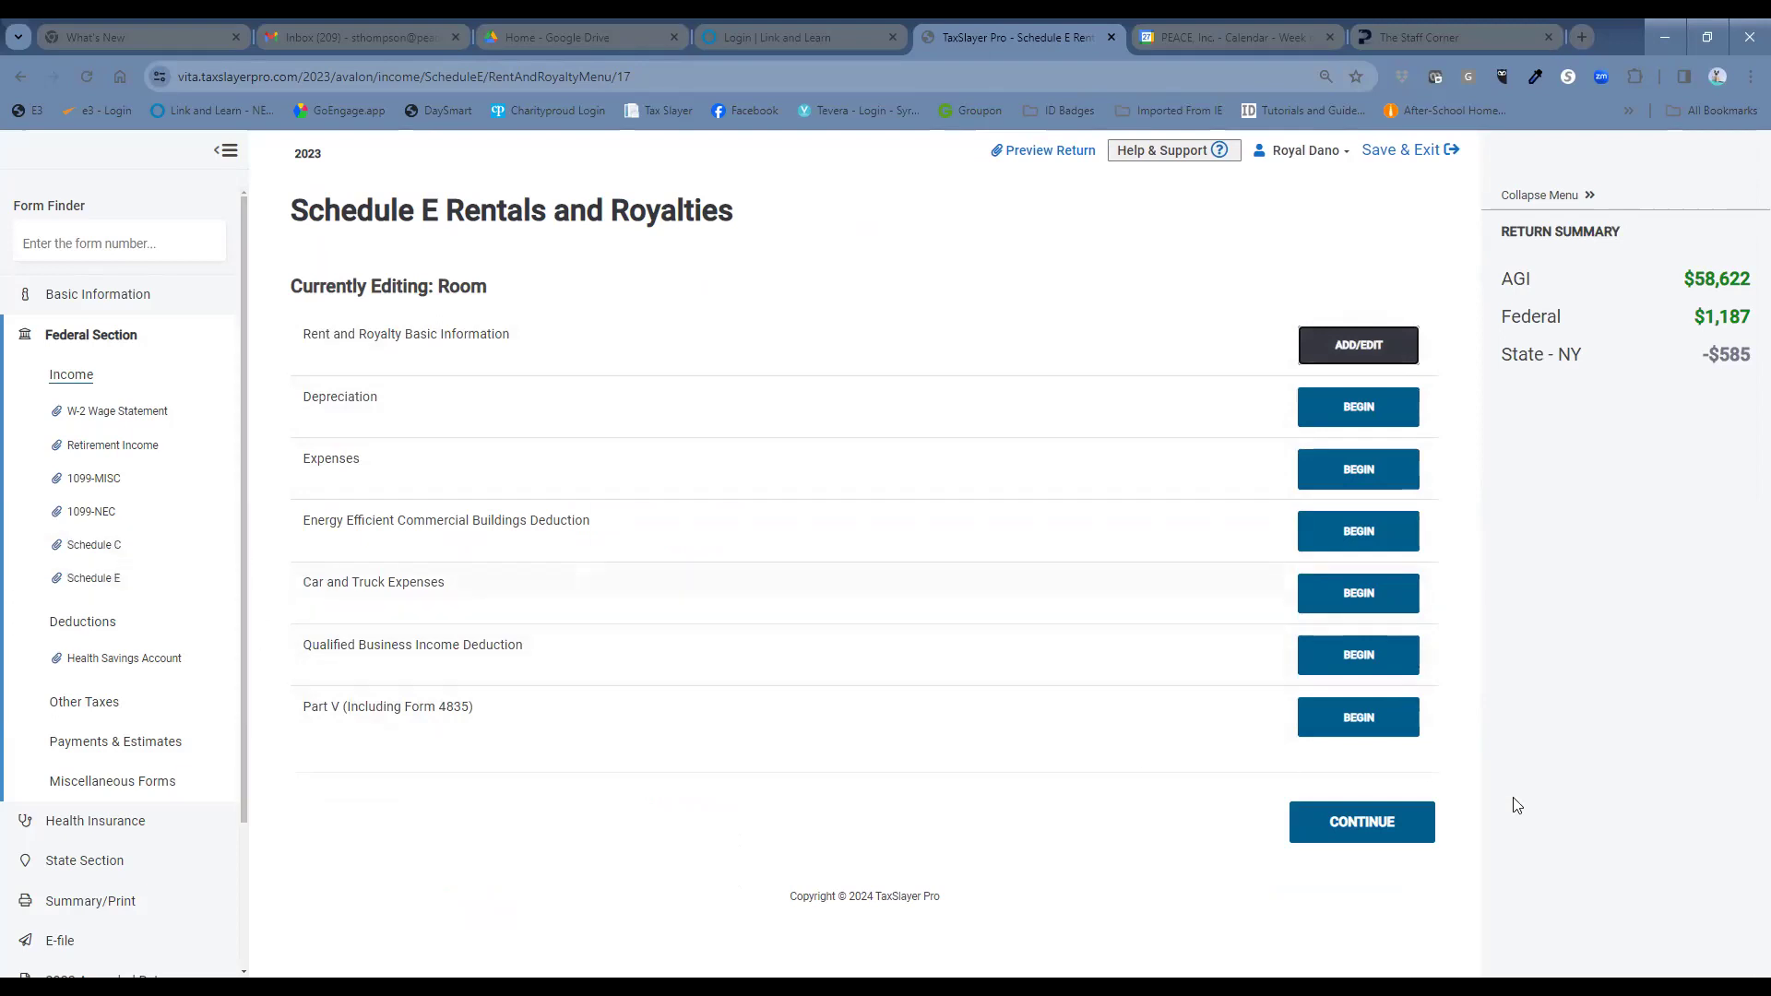
click(1405, 837)
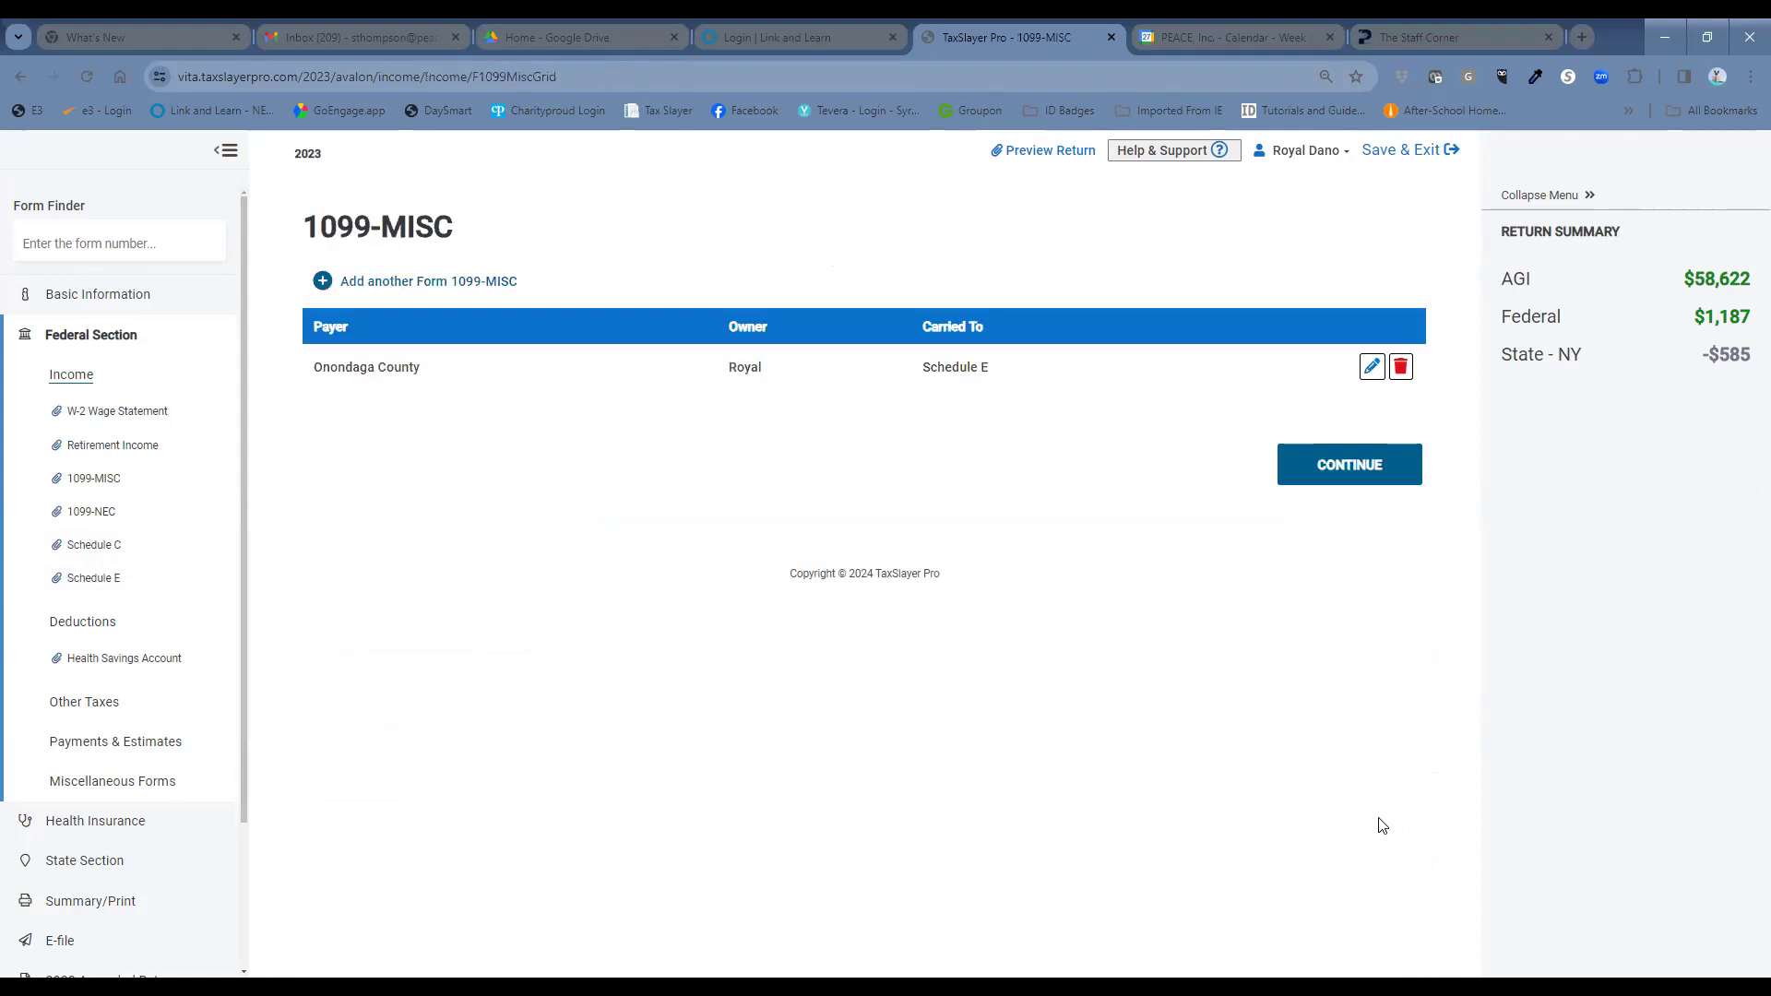
Go from the income list to retirement distributions and start a Social Security benefits entry.
click(1359, 468)
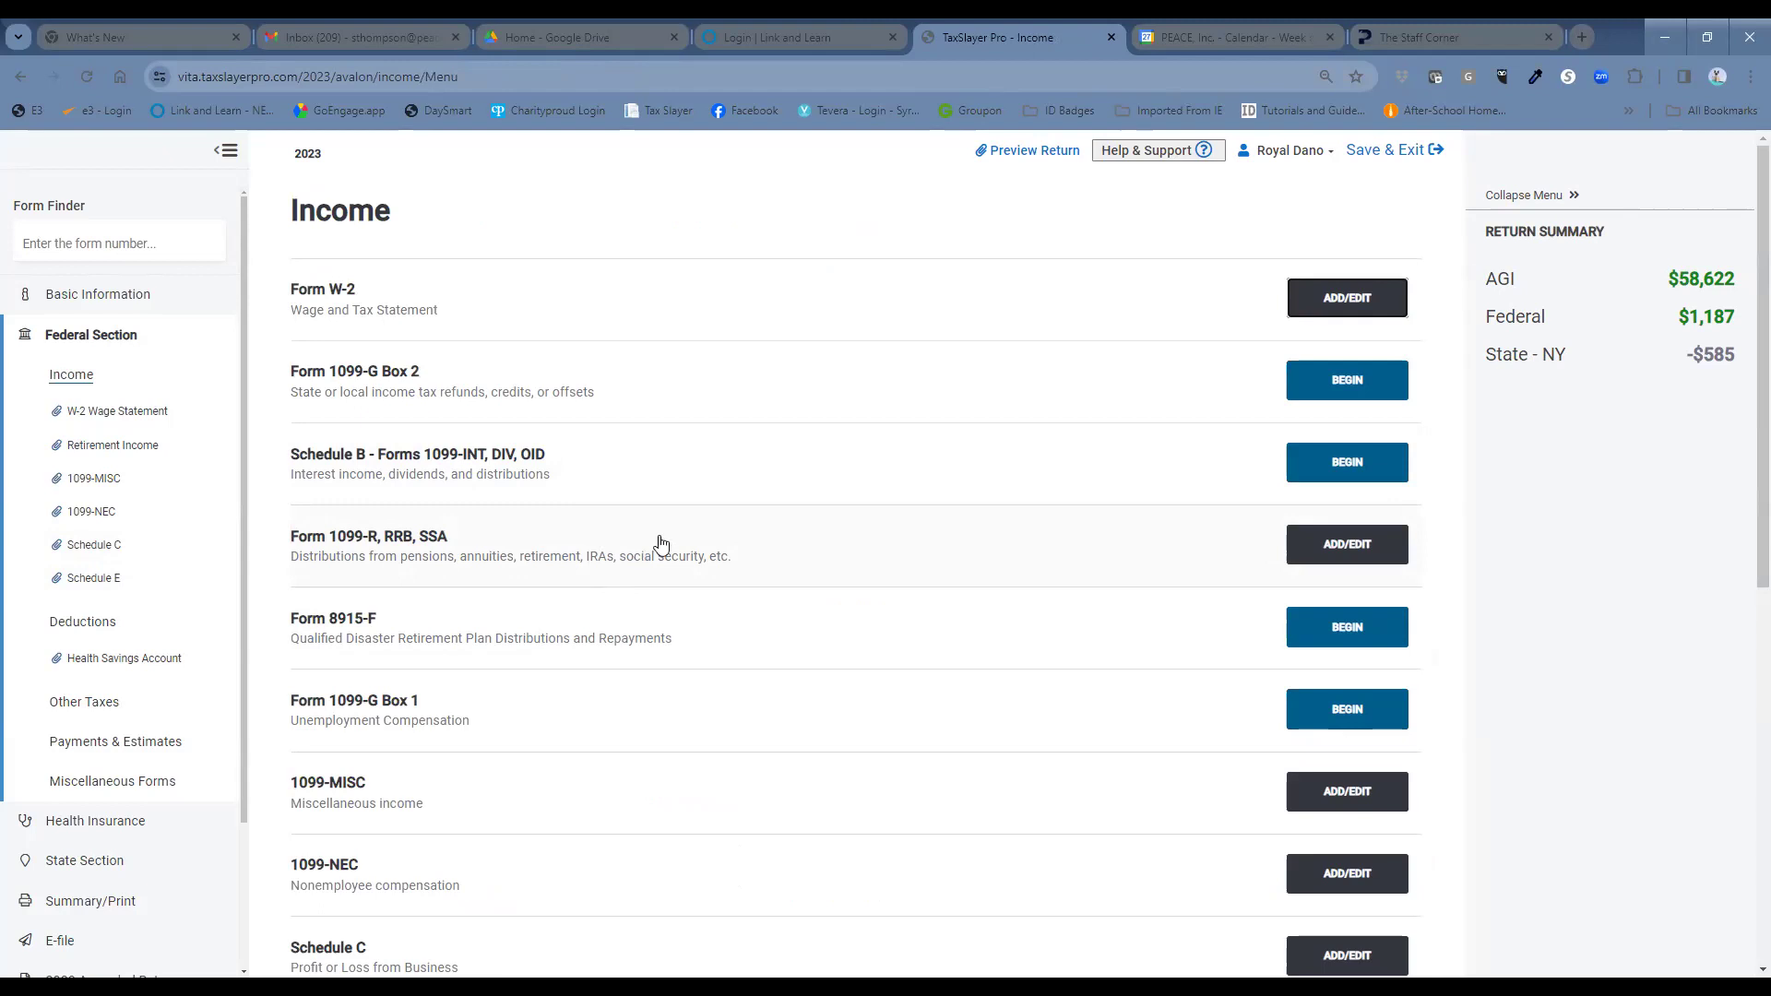
click(1349, 545)
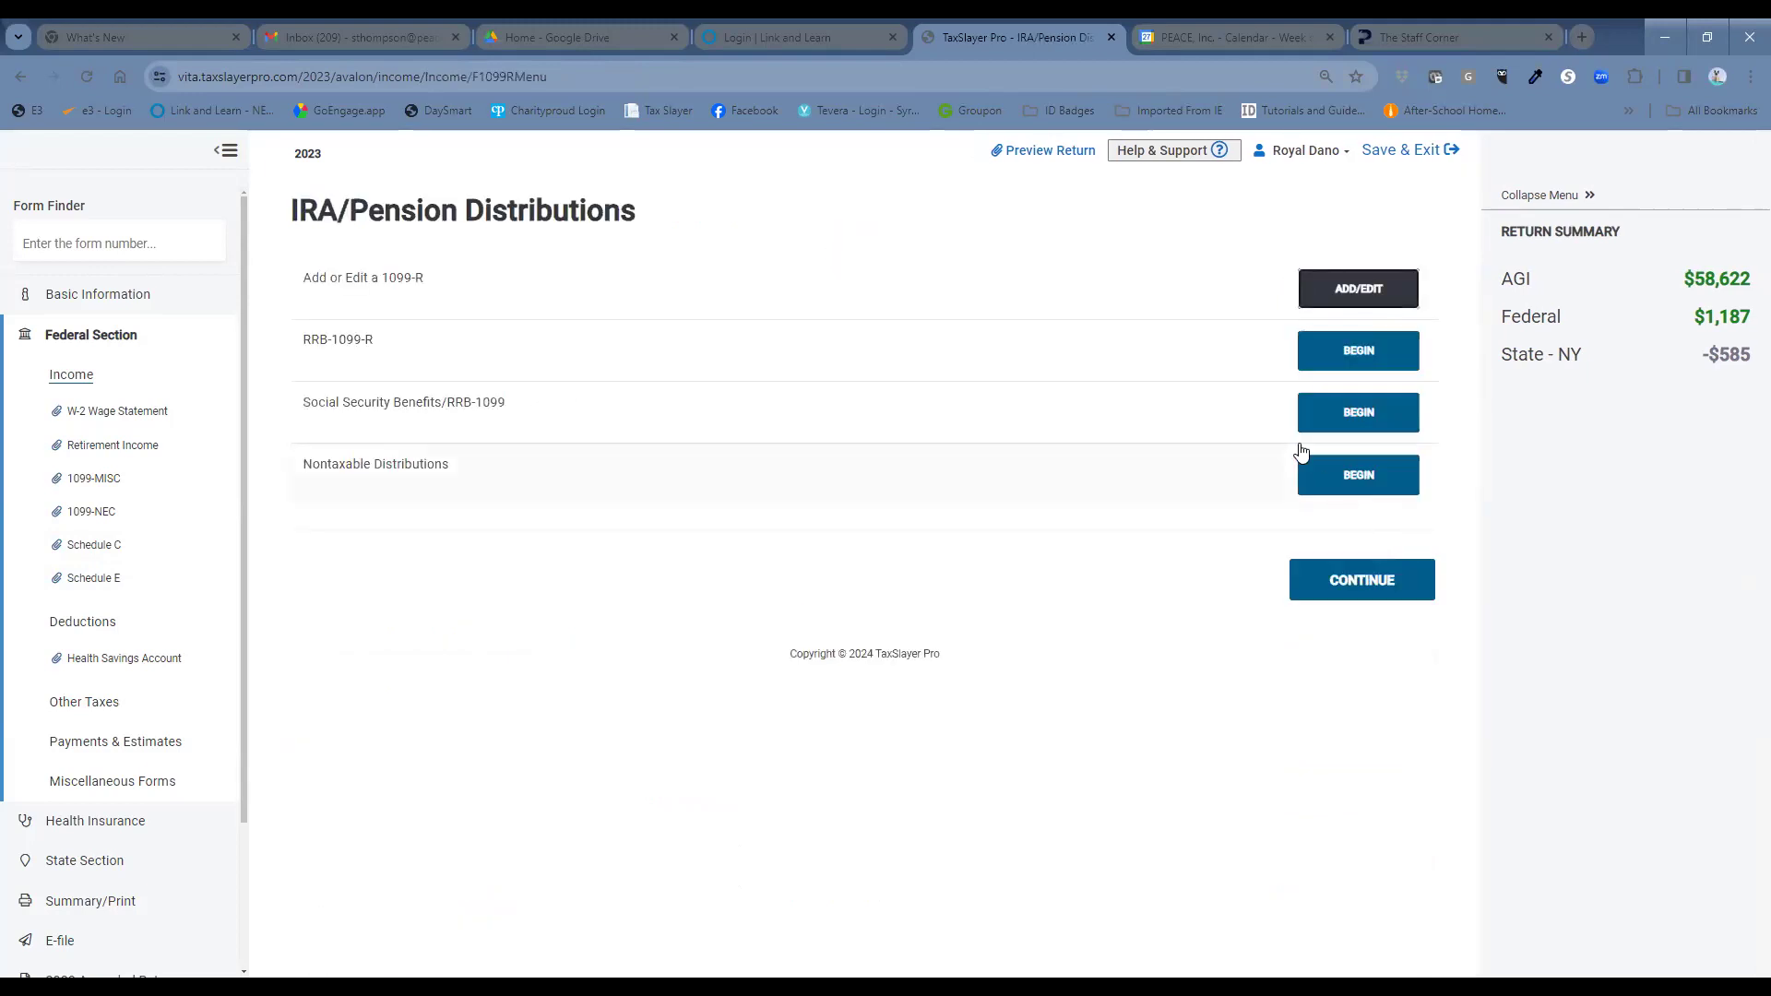
click(1360, 411)
click(352, 396)
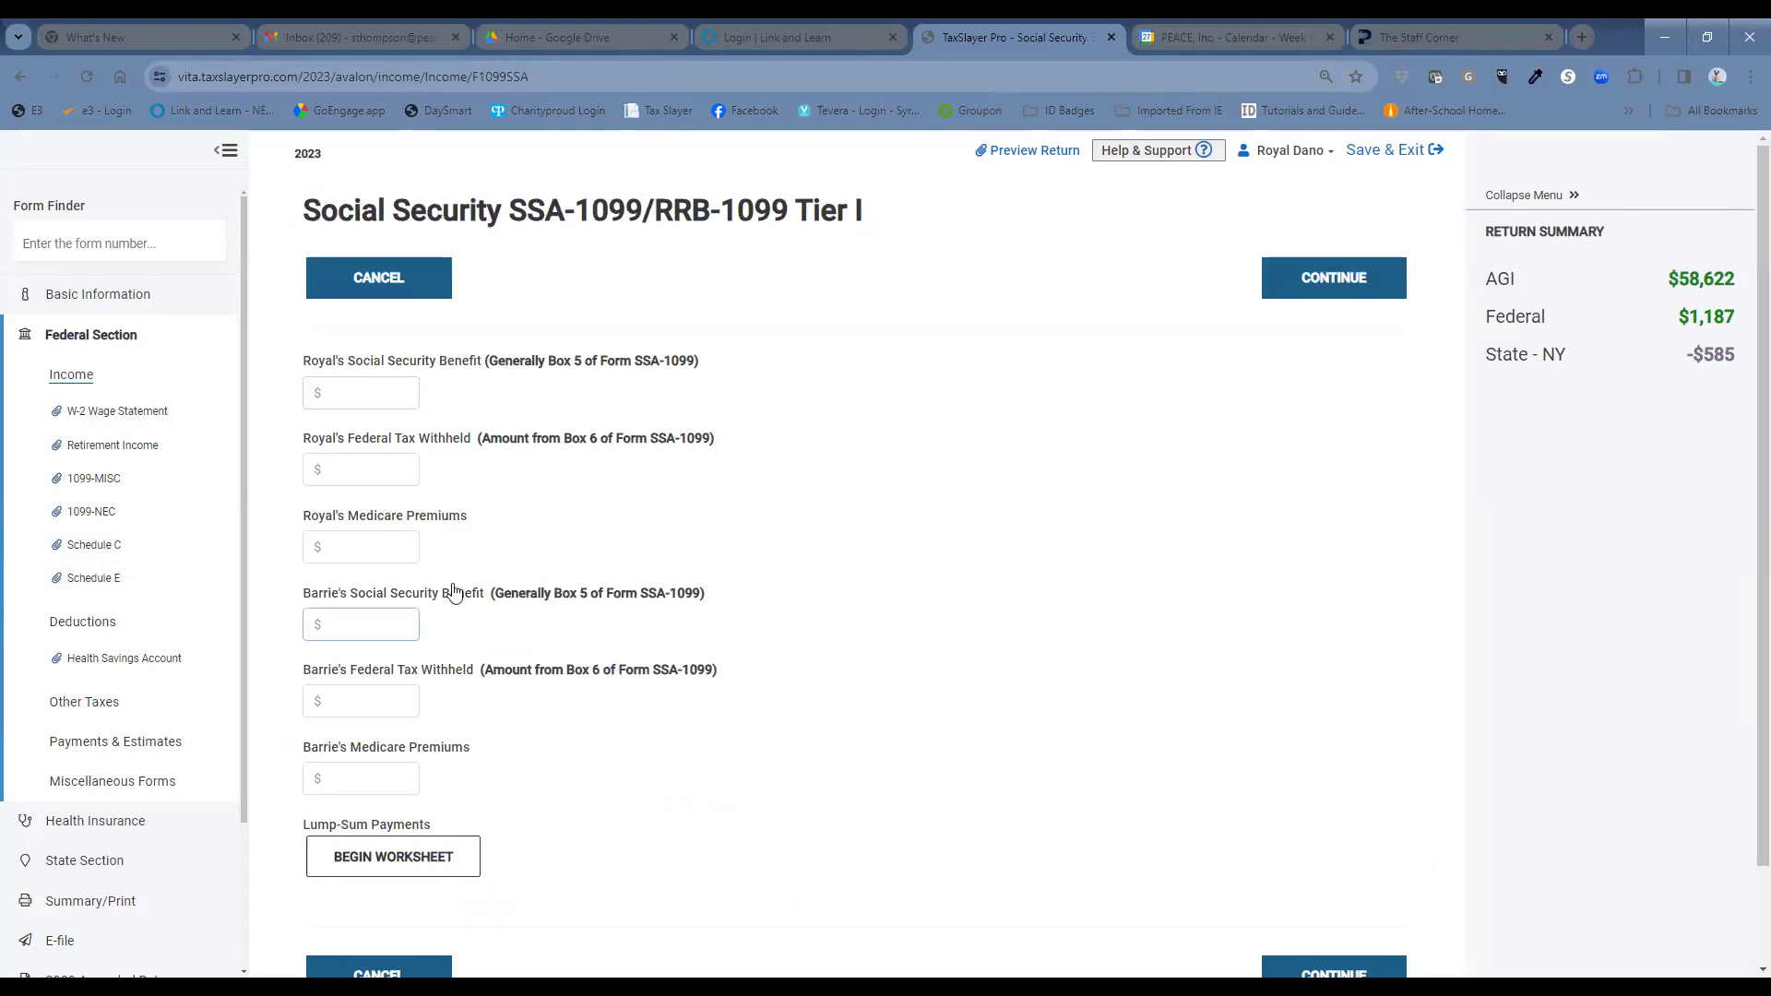
Enter $11978 benefits, $1979 Medicare premiums and $838 federal withholding on the SSA-1099, then save.
click(391, 395)
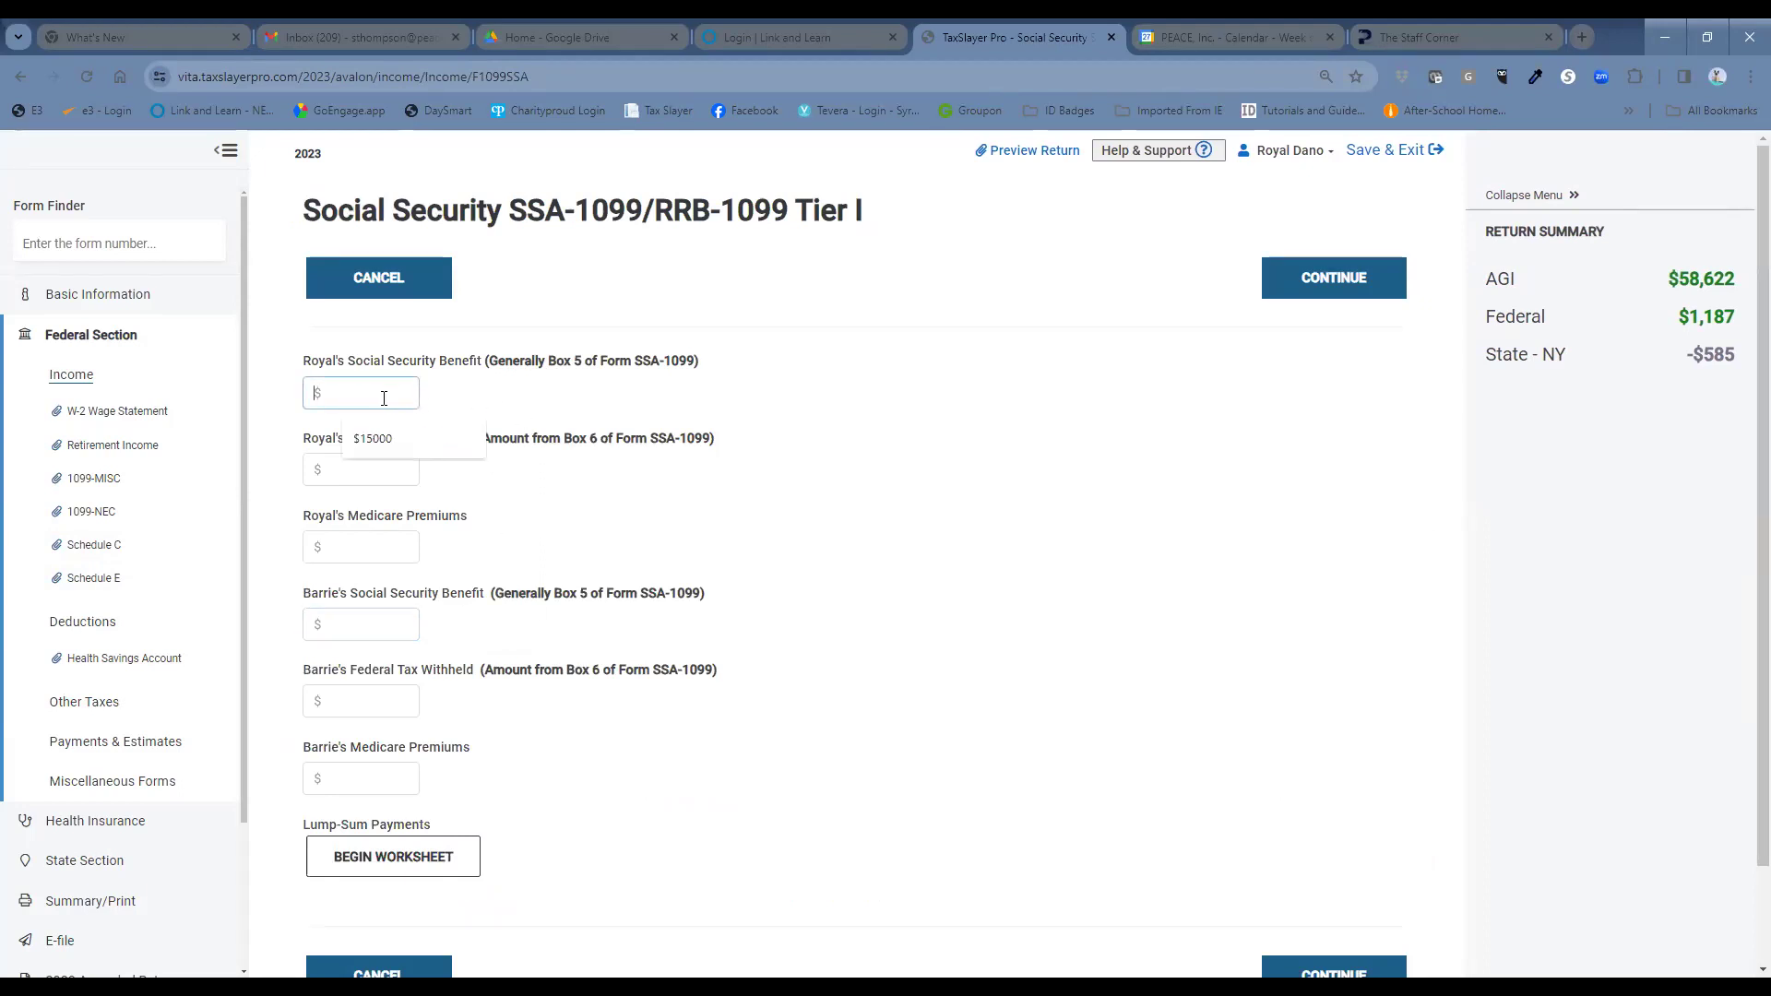
text(119)
text(7)
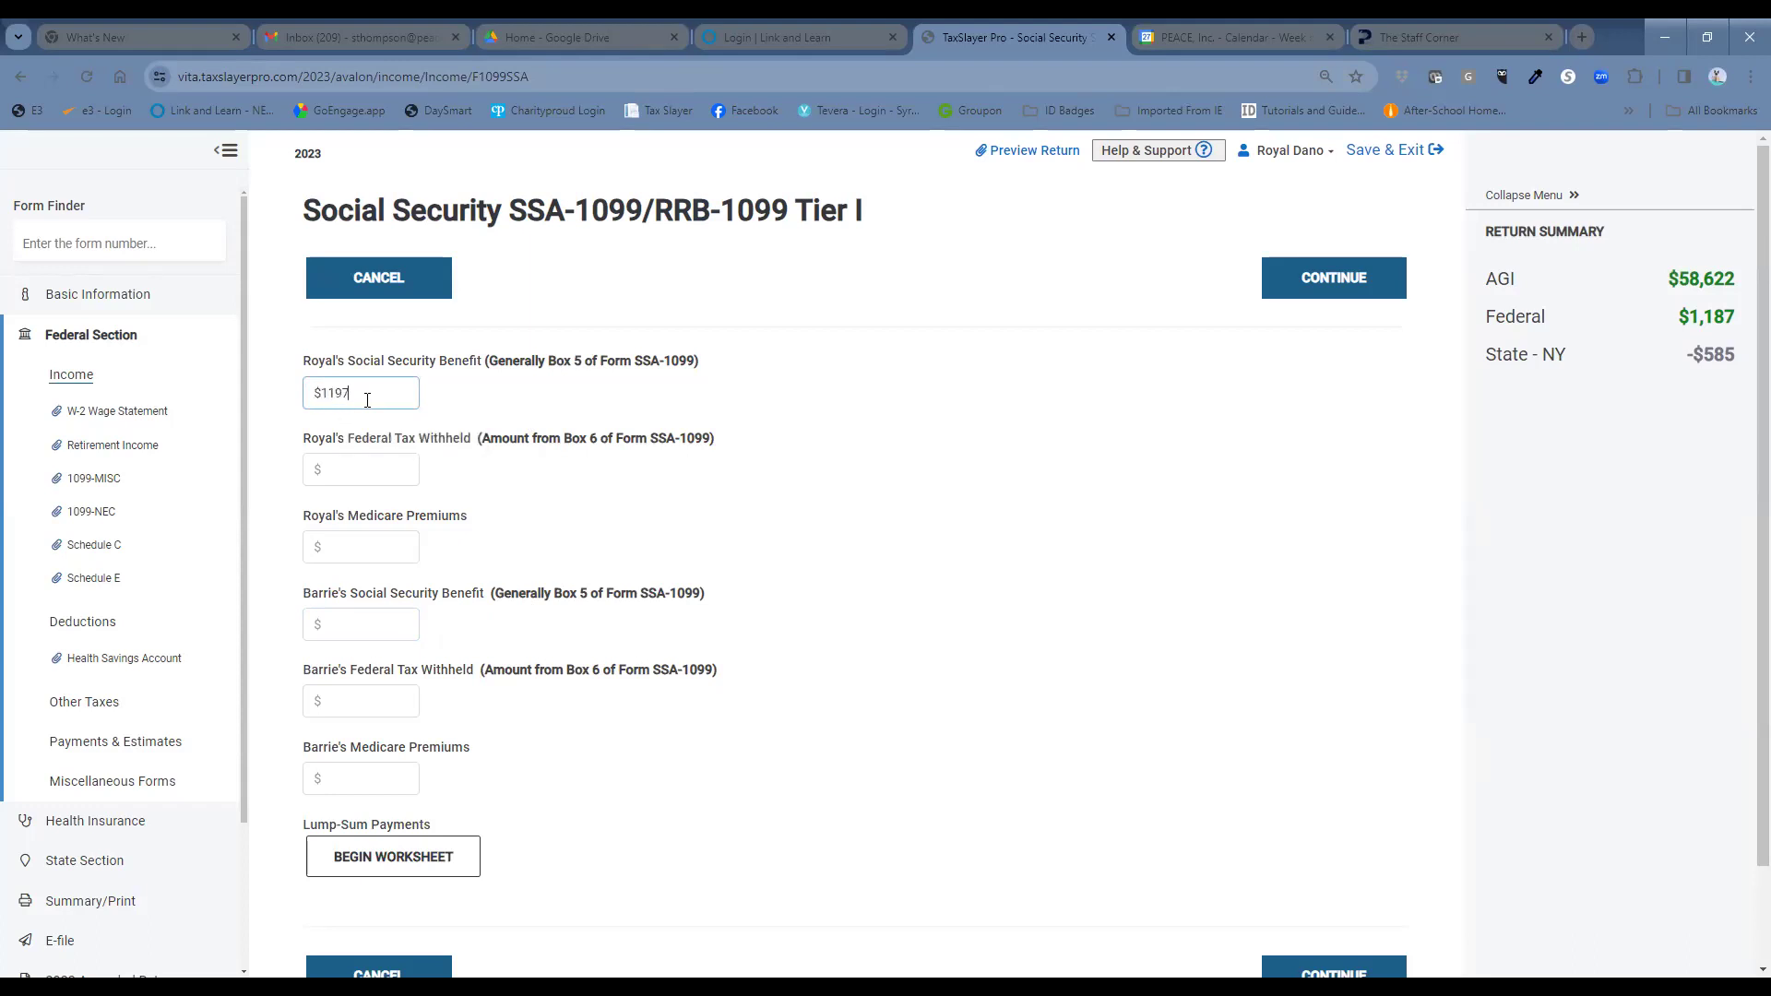
text(8)
click(711, 597)
click(364, 544)
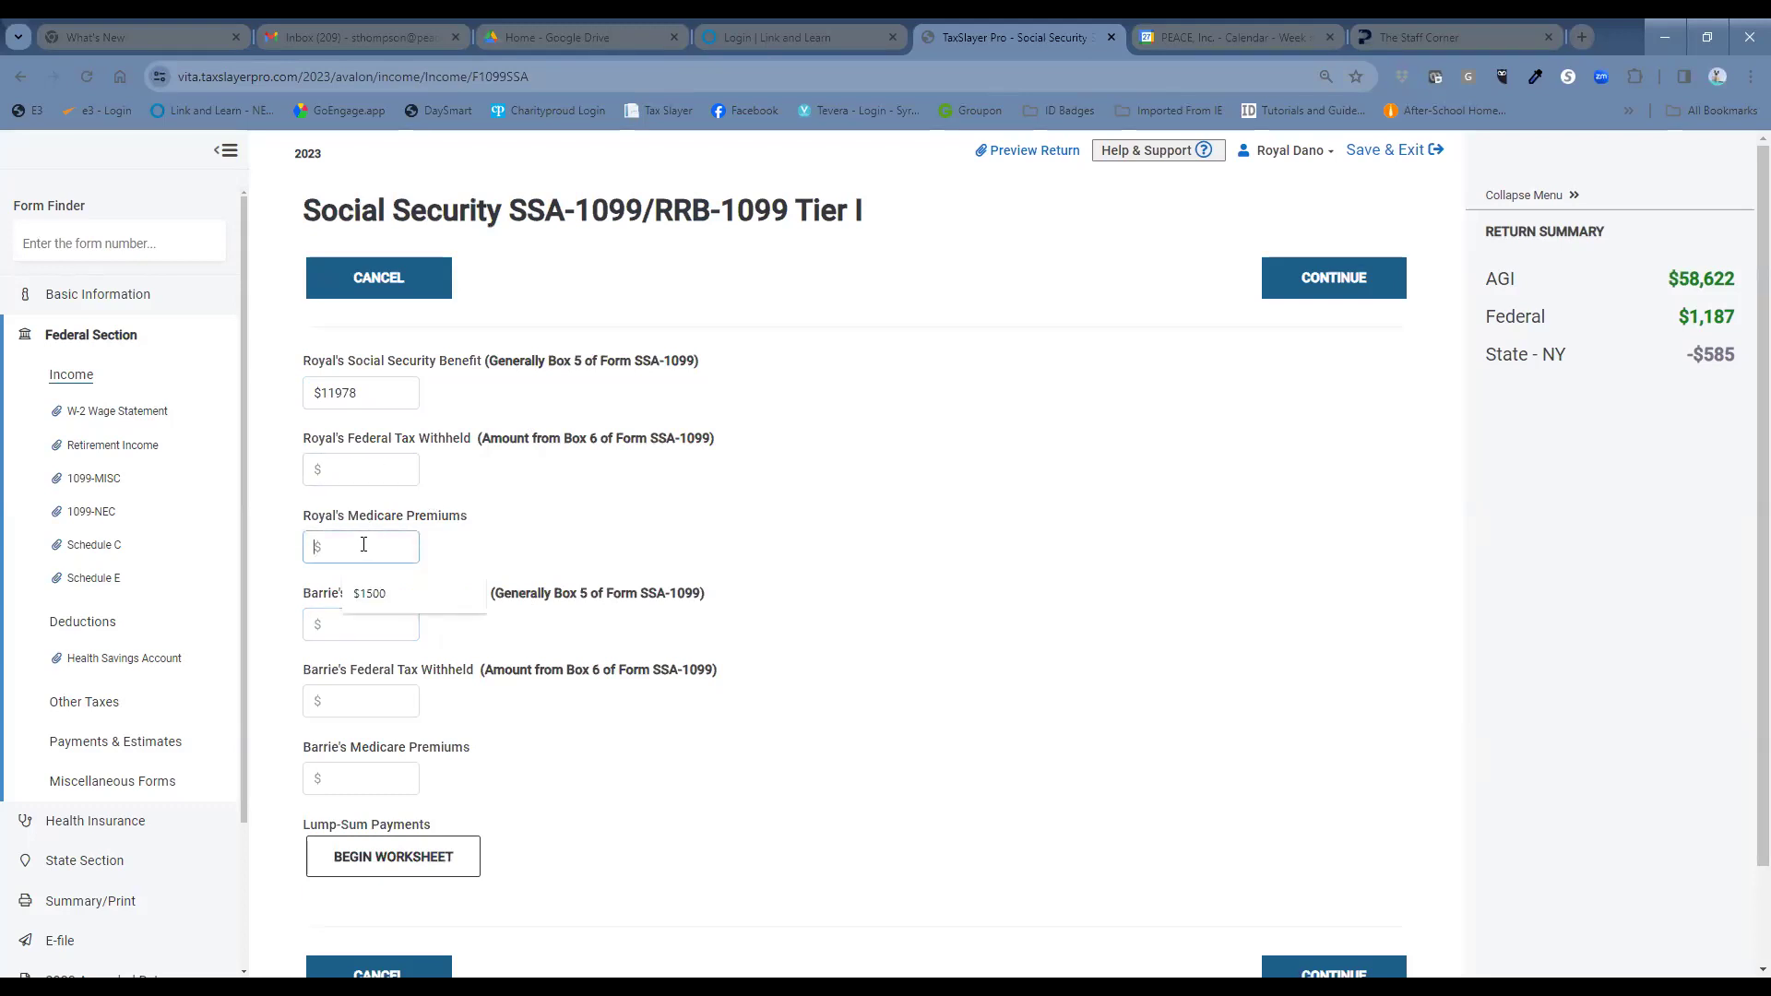
text(197)
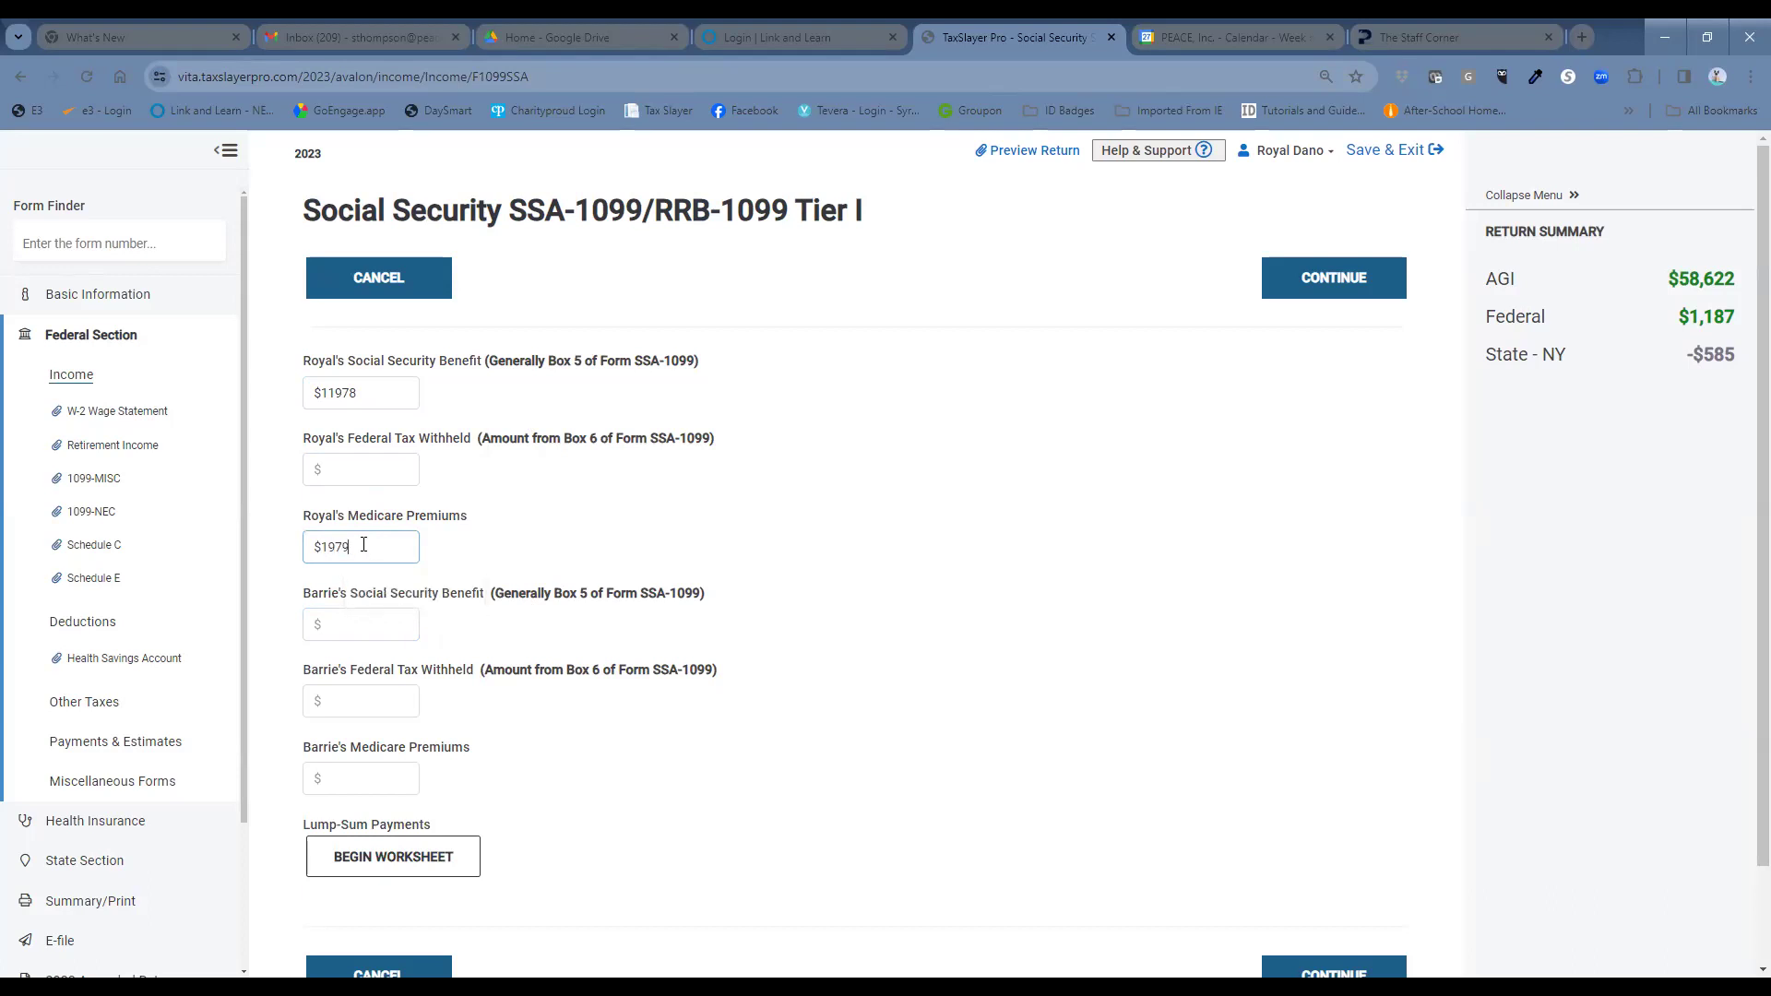
text(9)
click(361, 481)
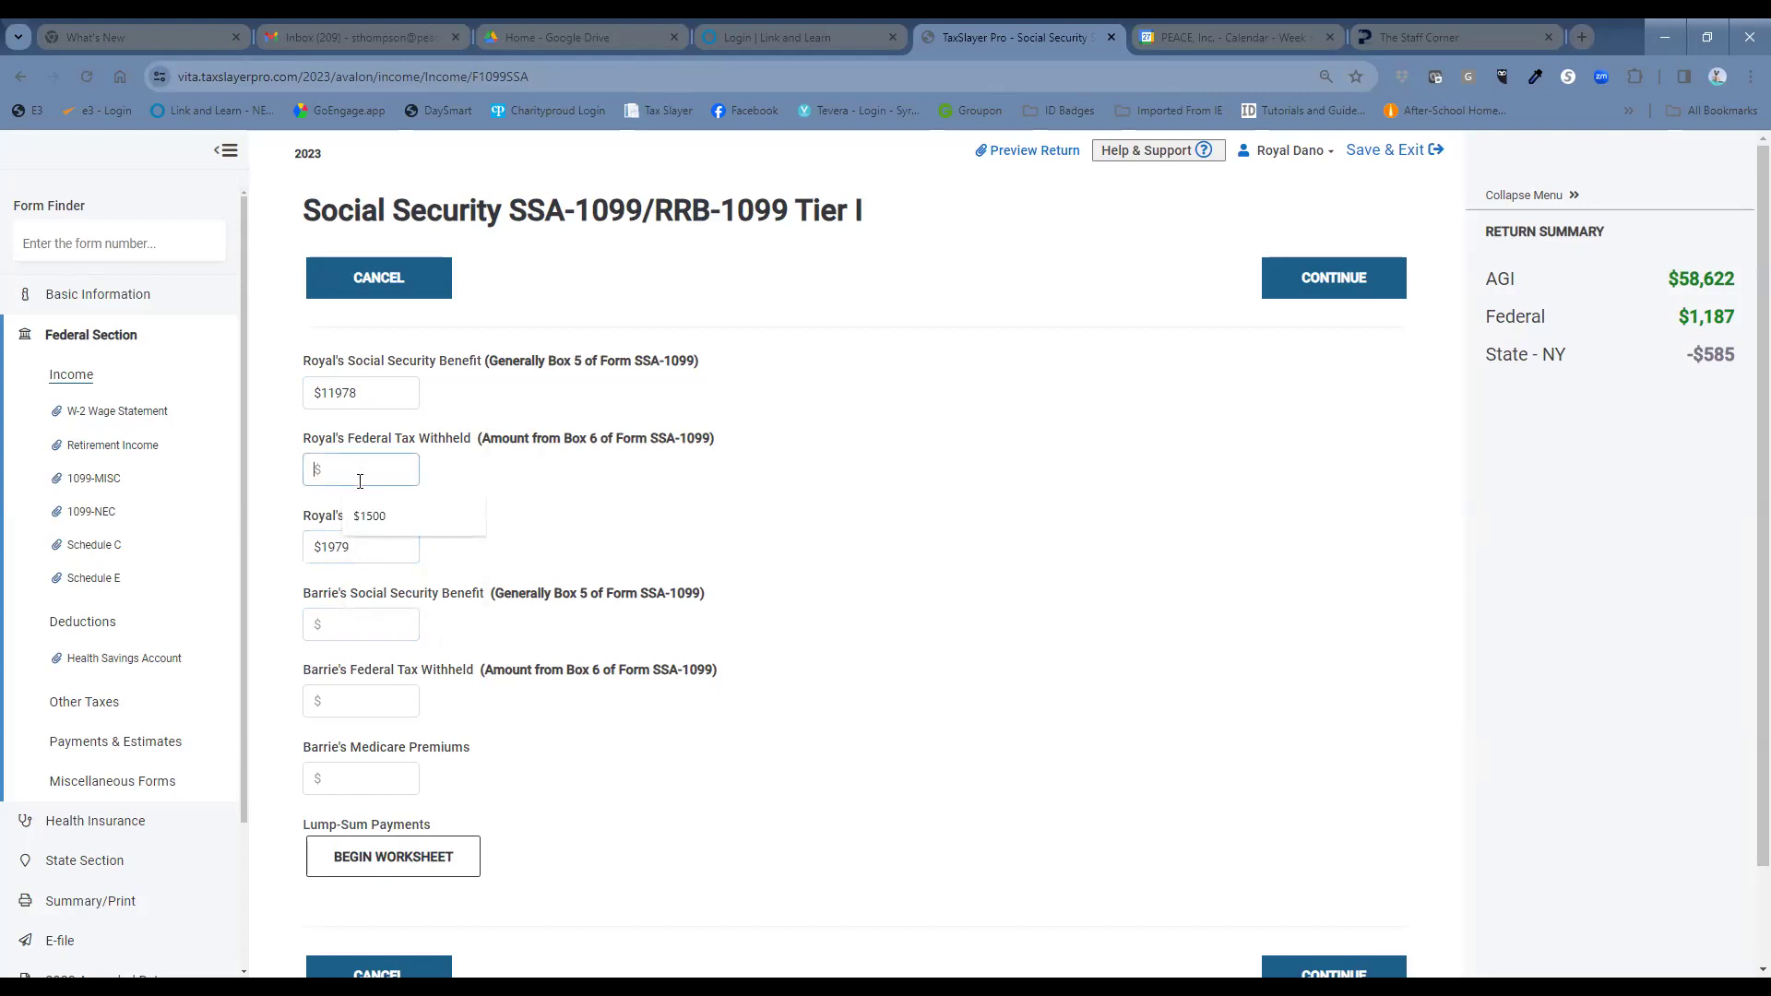
text(838)
click(1300, 290)
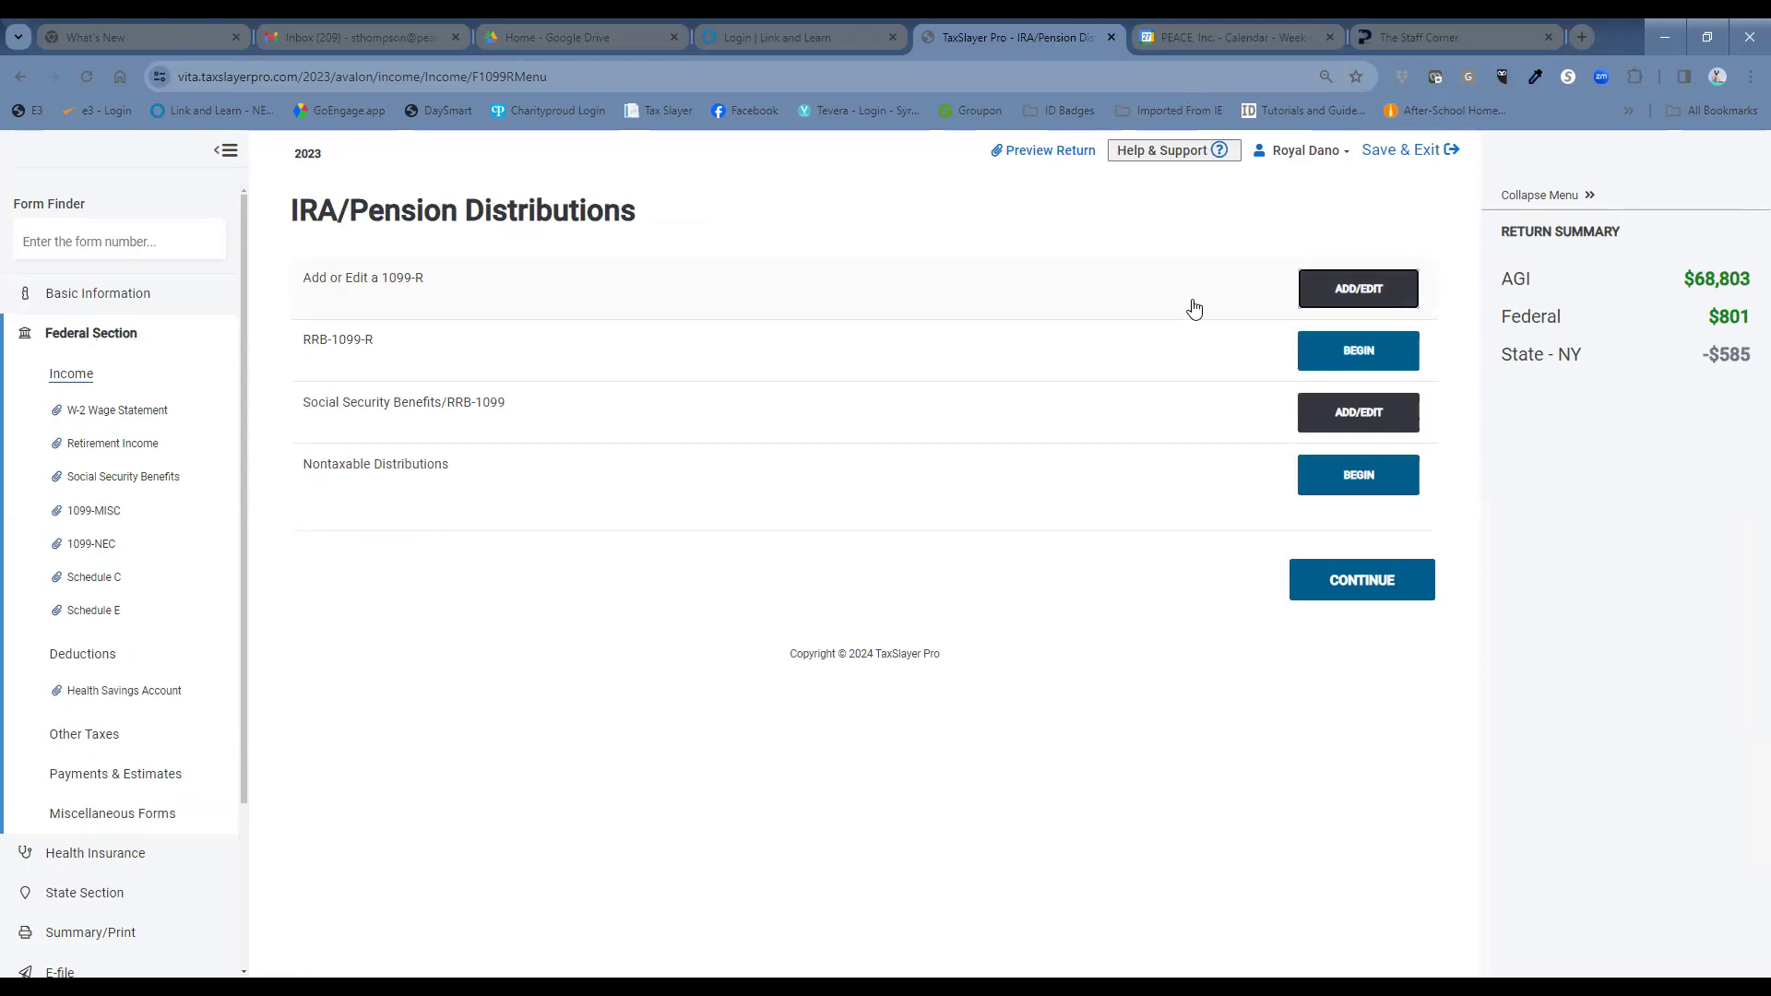
click(1419, 598)
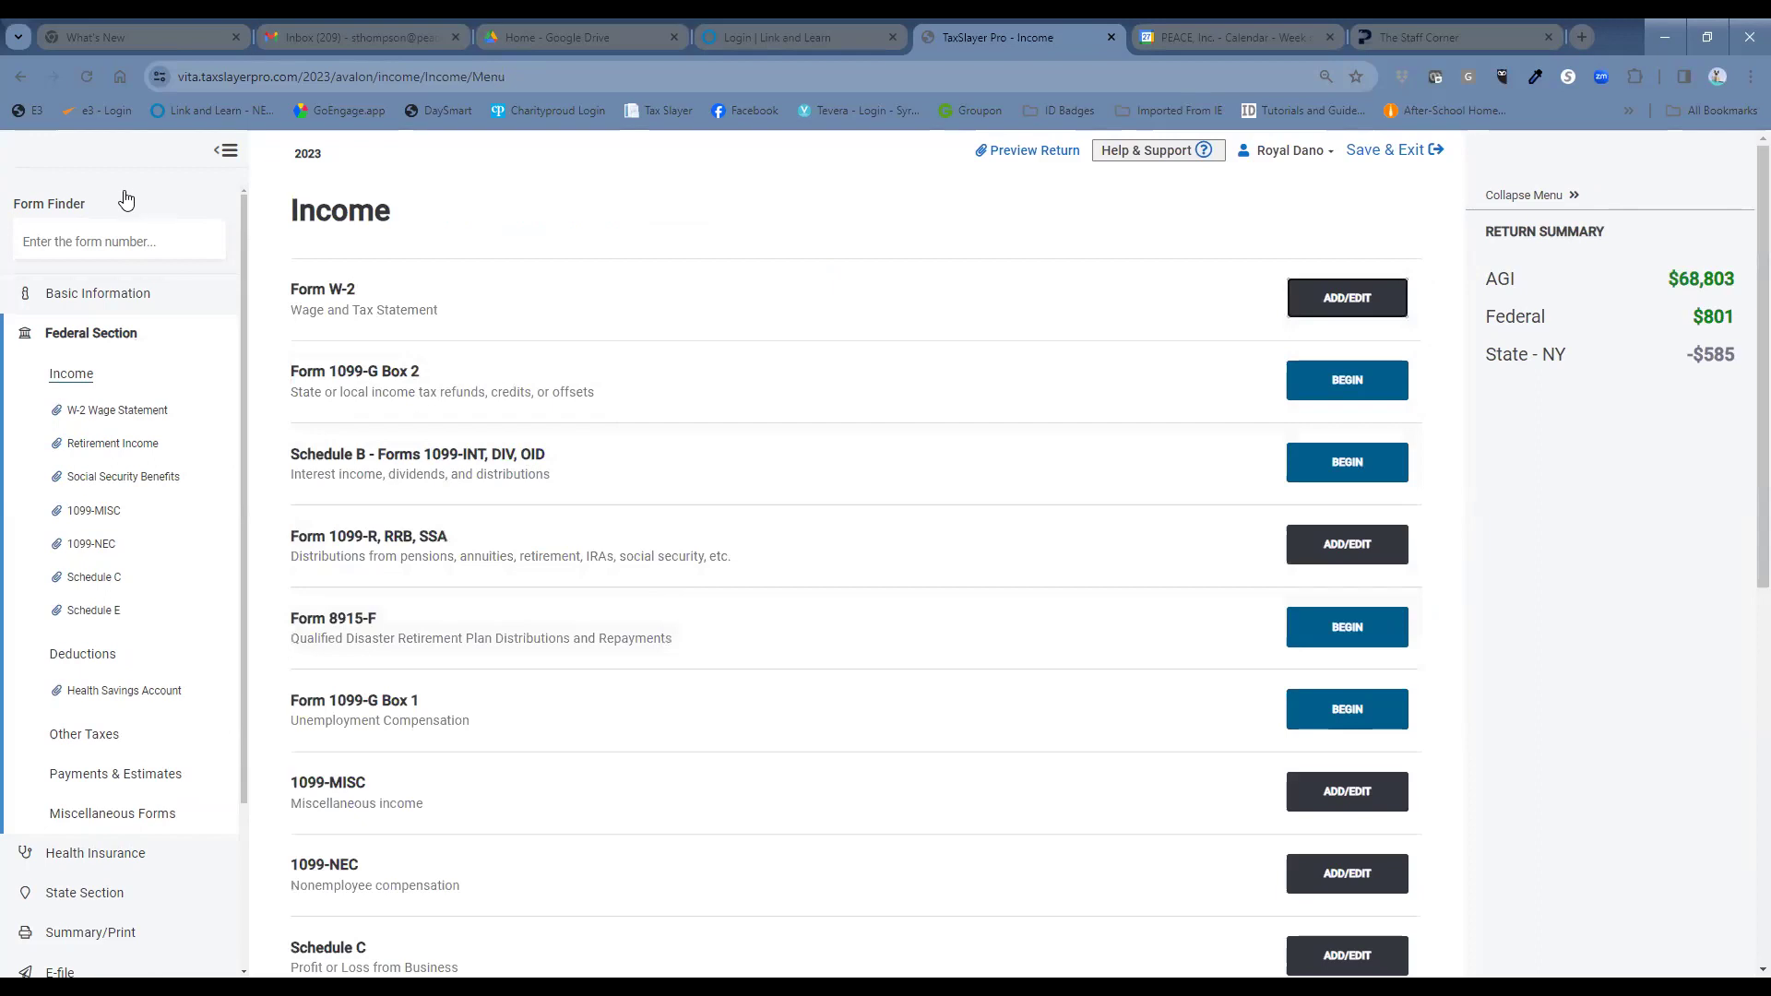
Find Form 1098 Mortgage Interest Statement and answer Yes to receiving one.
click(129, 242)
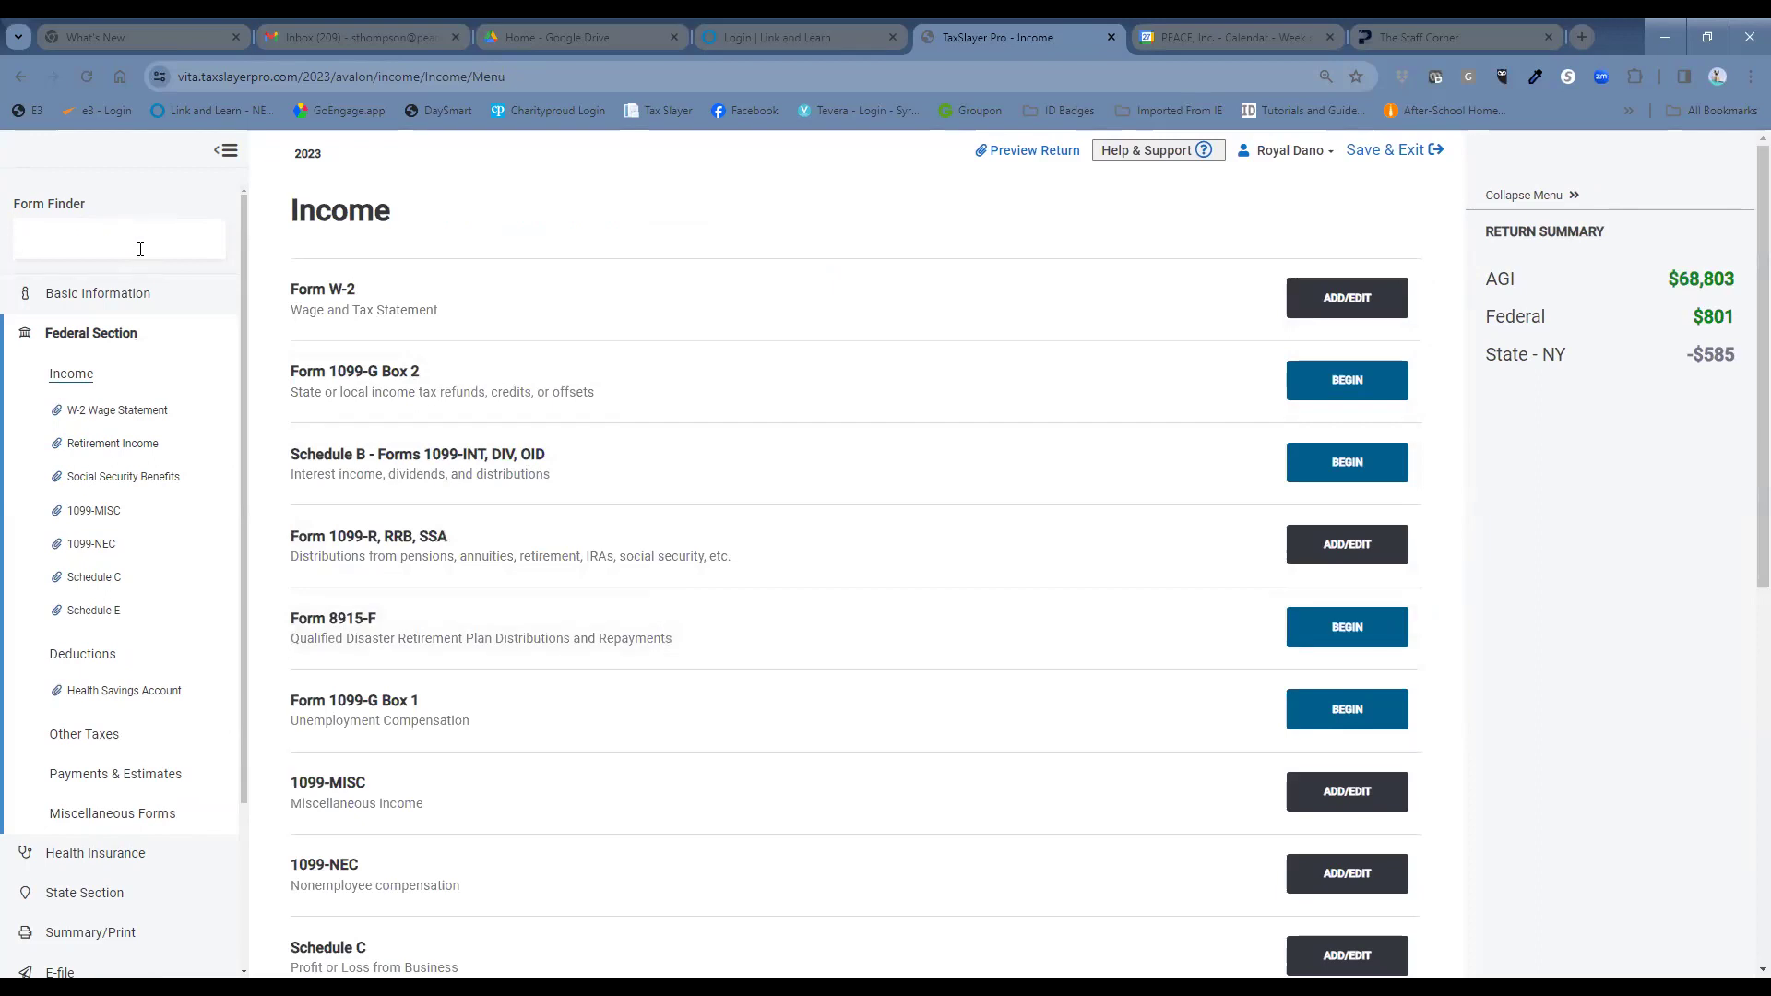
text(1098)
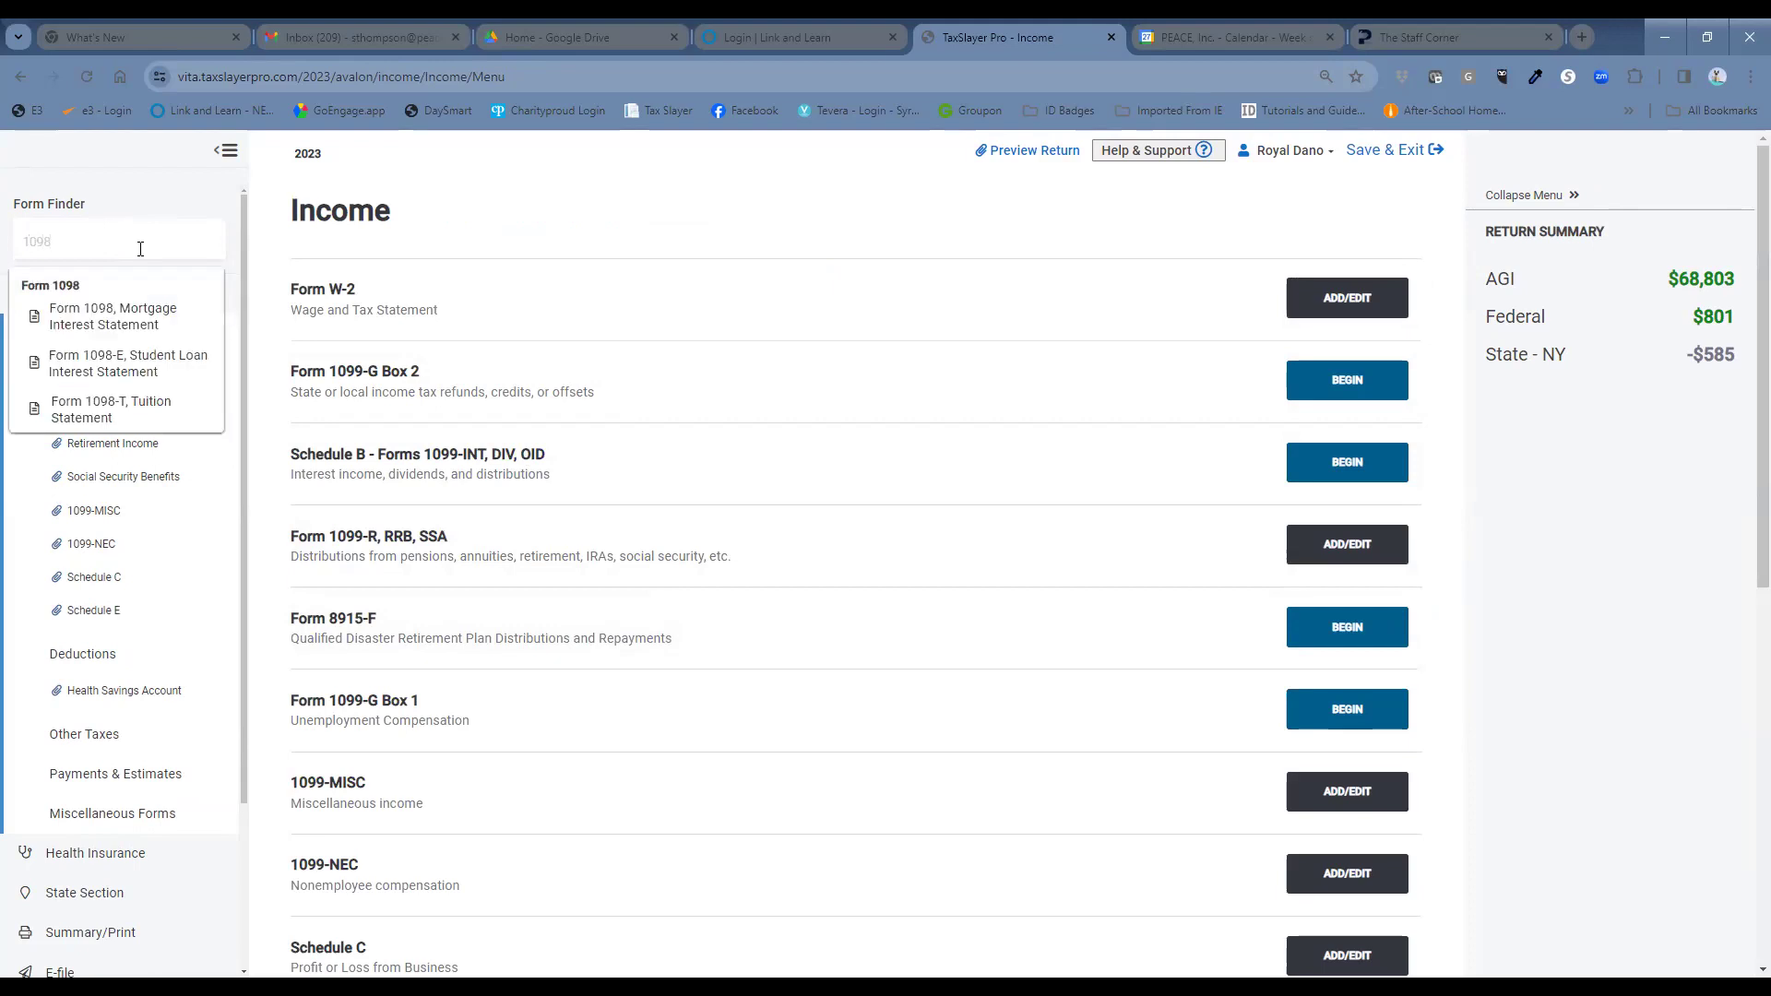
click(162, 304)
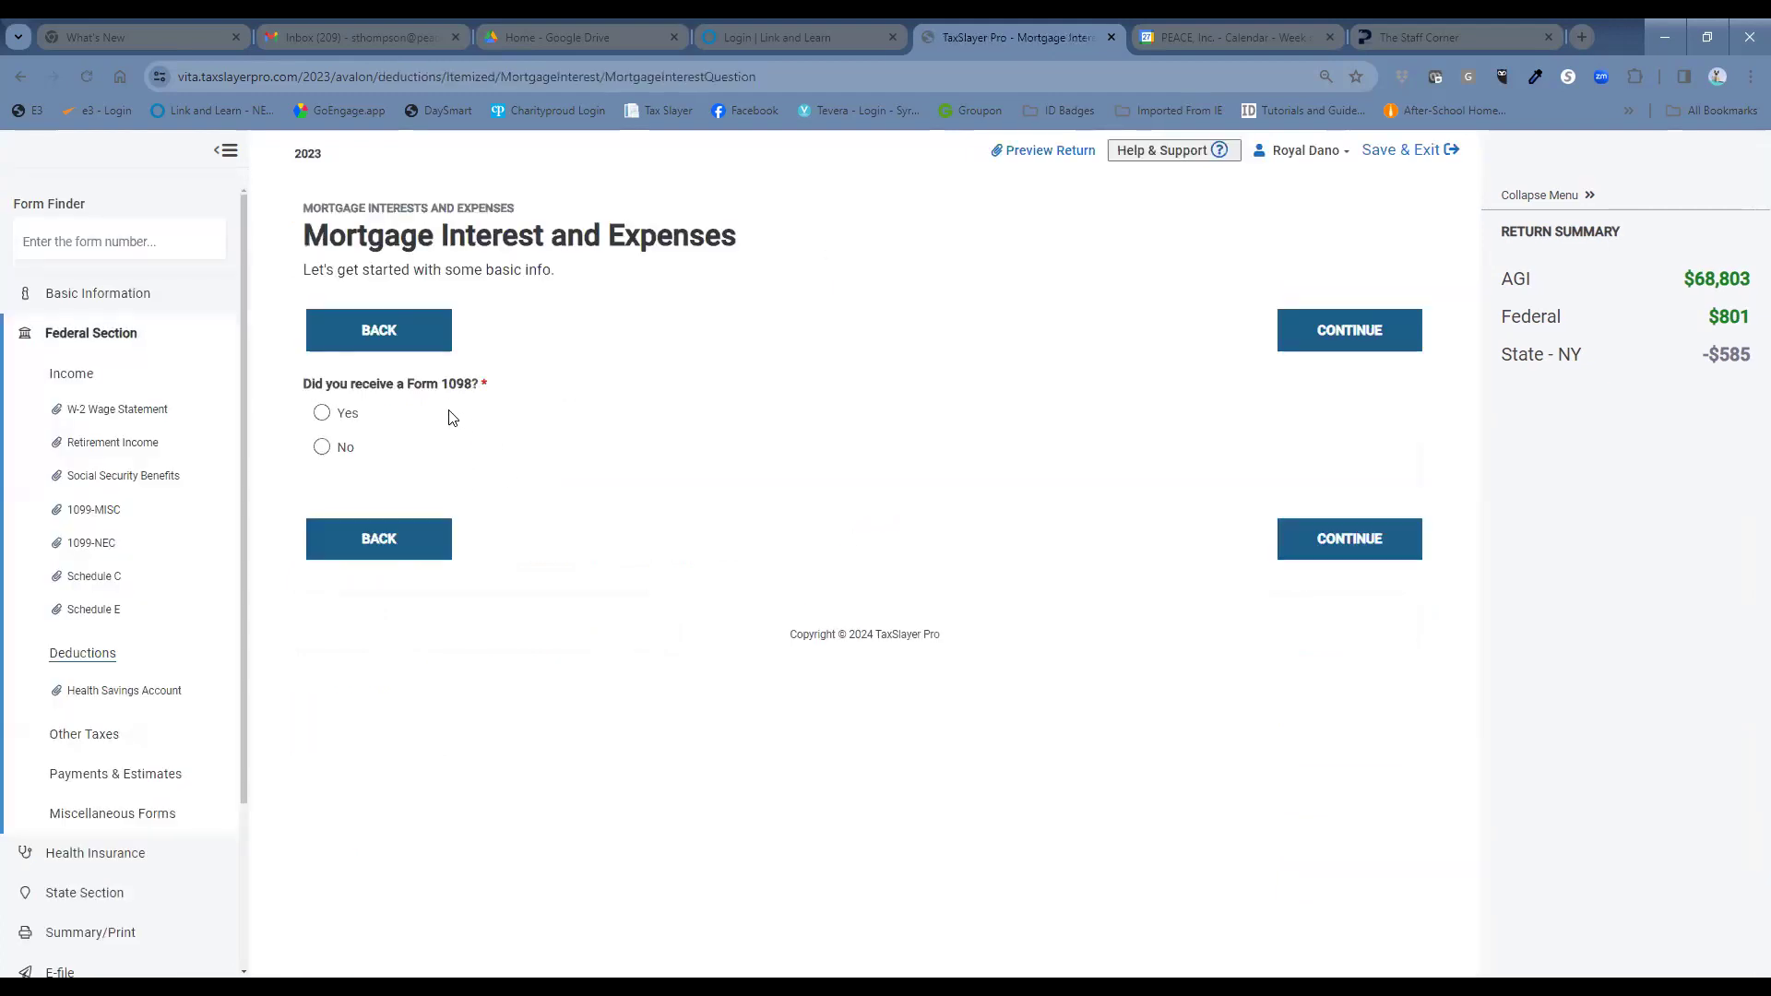
click(324, 417)
click(1345, 539)
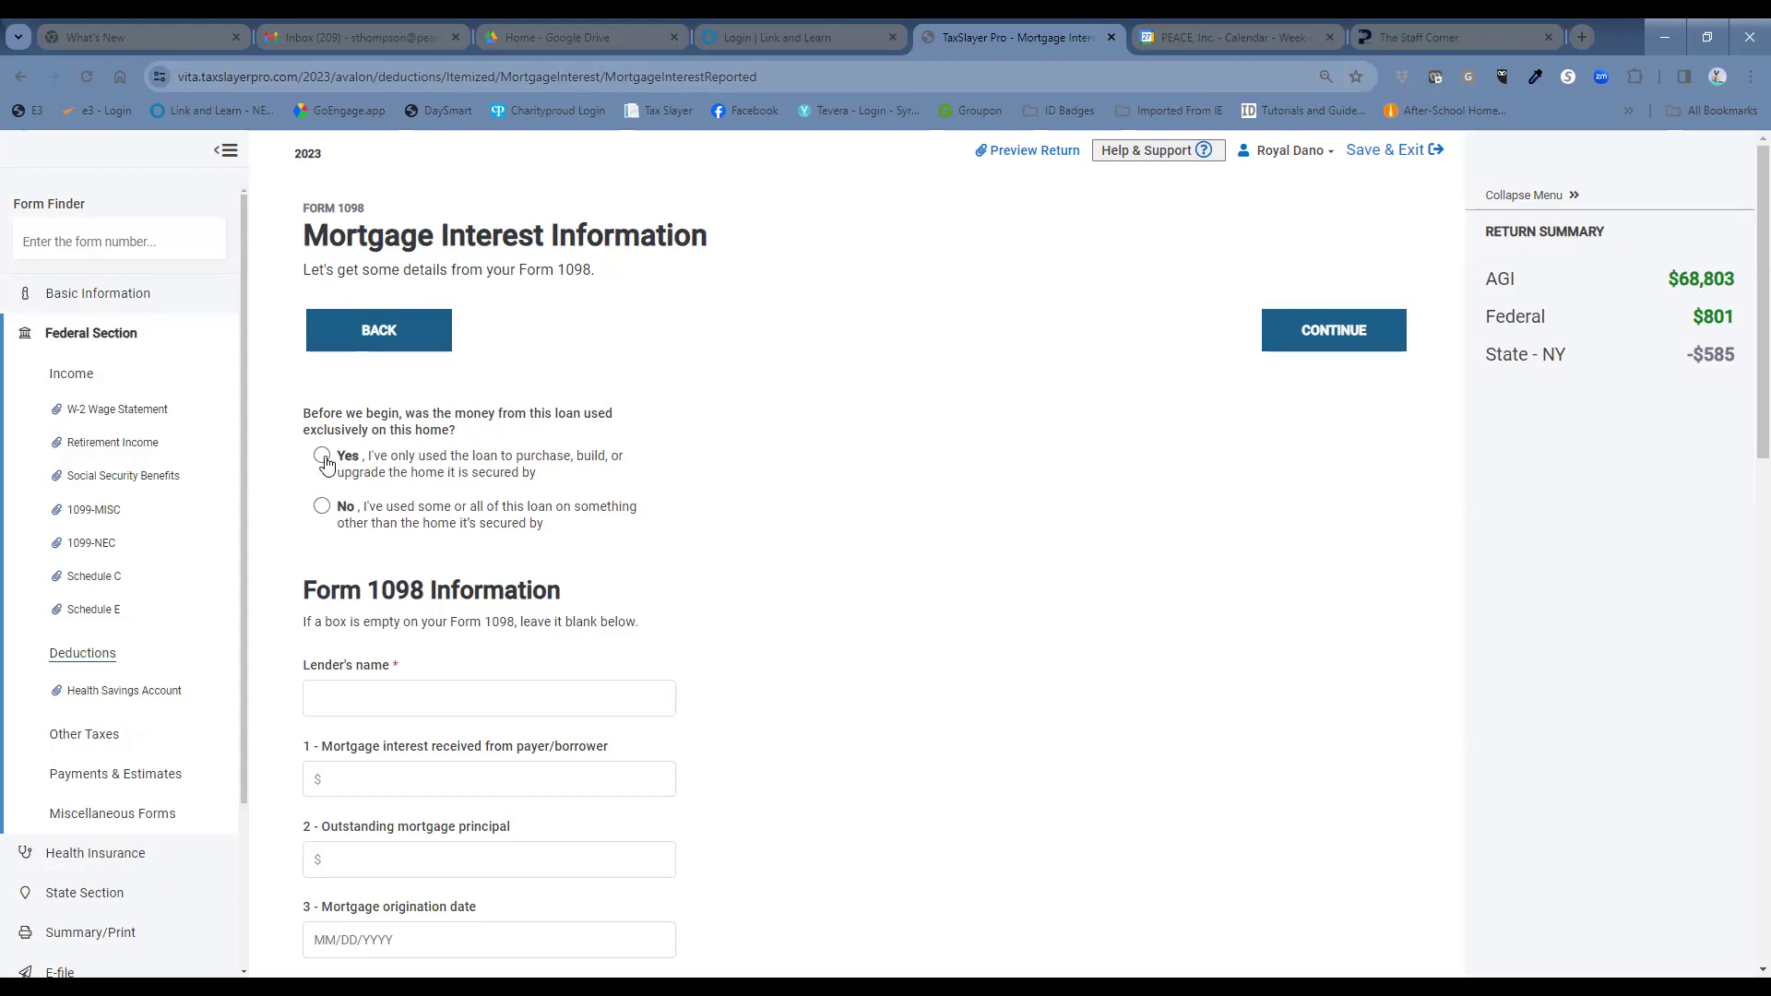
Confirm the loan was used only for this home and set Chase Bank as lender.
click(322, 461)
click(367, 692)
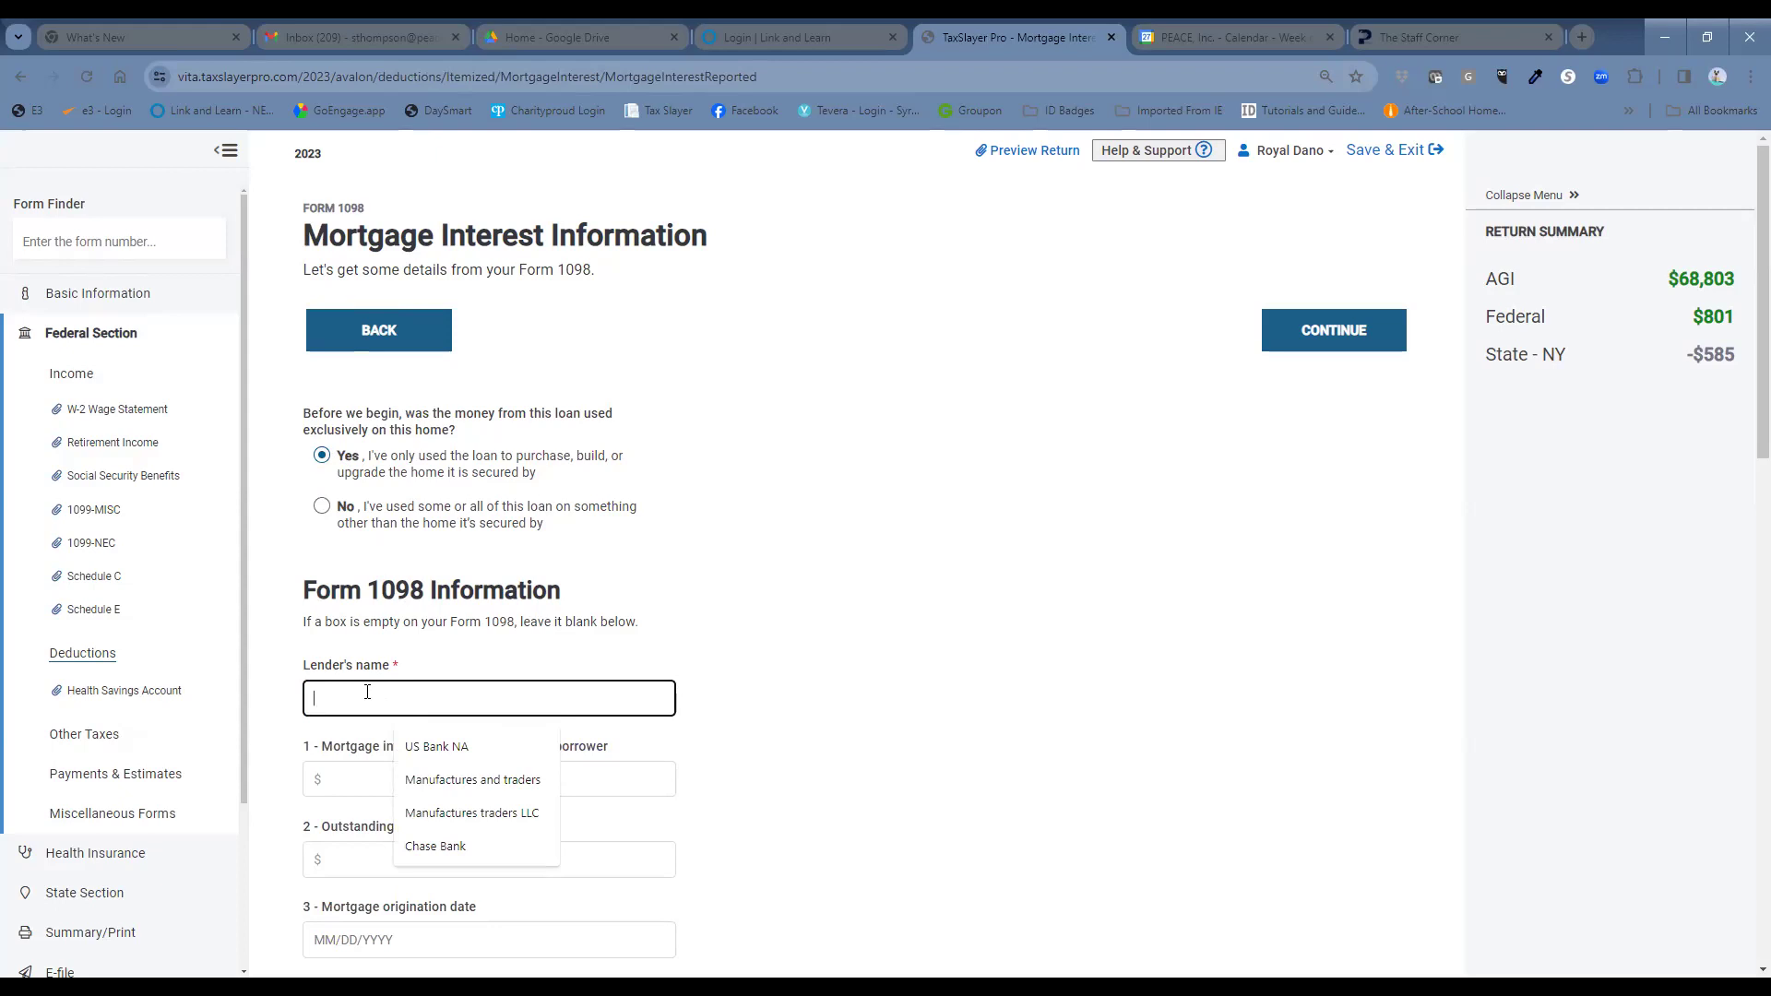
text(Chase Bank)
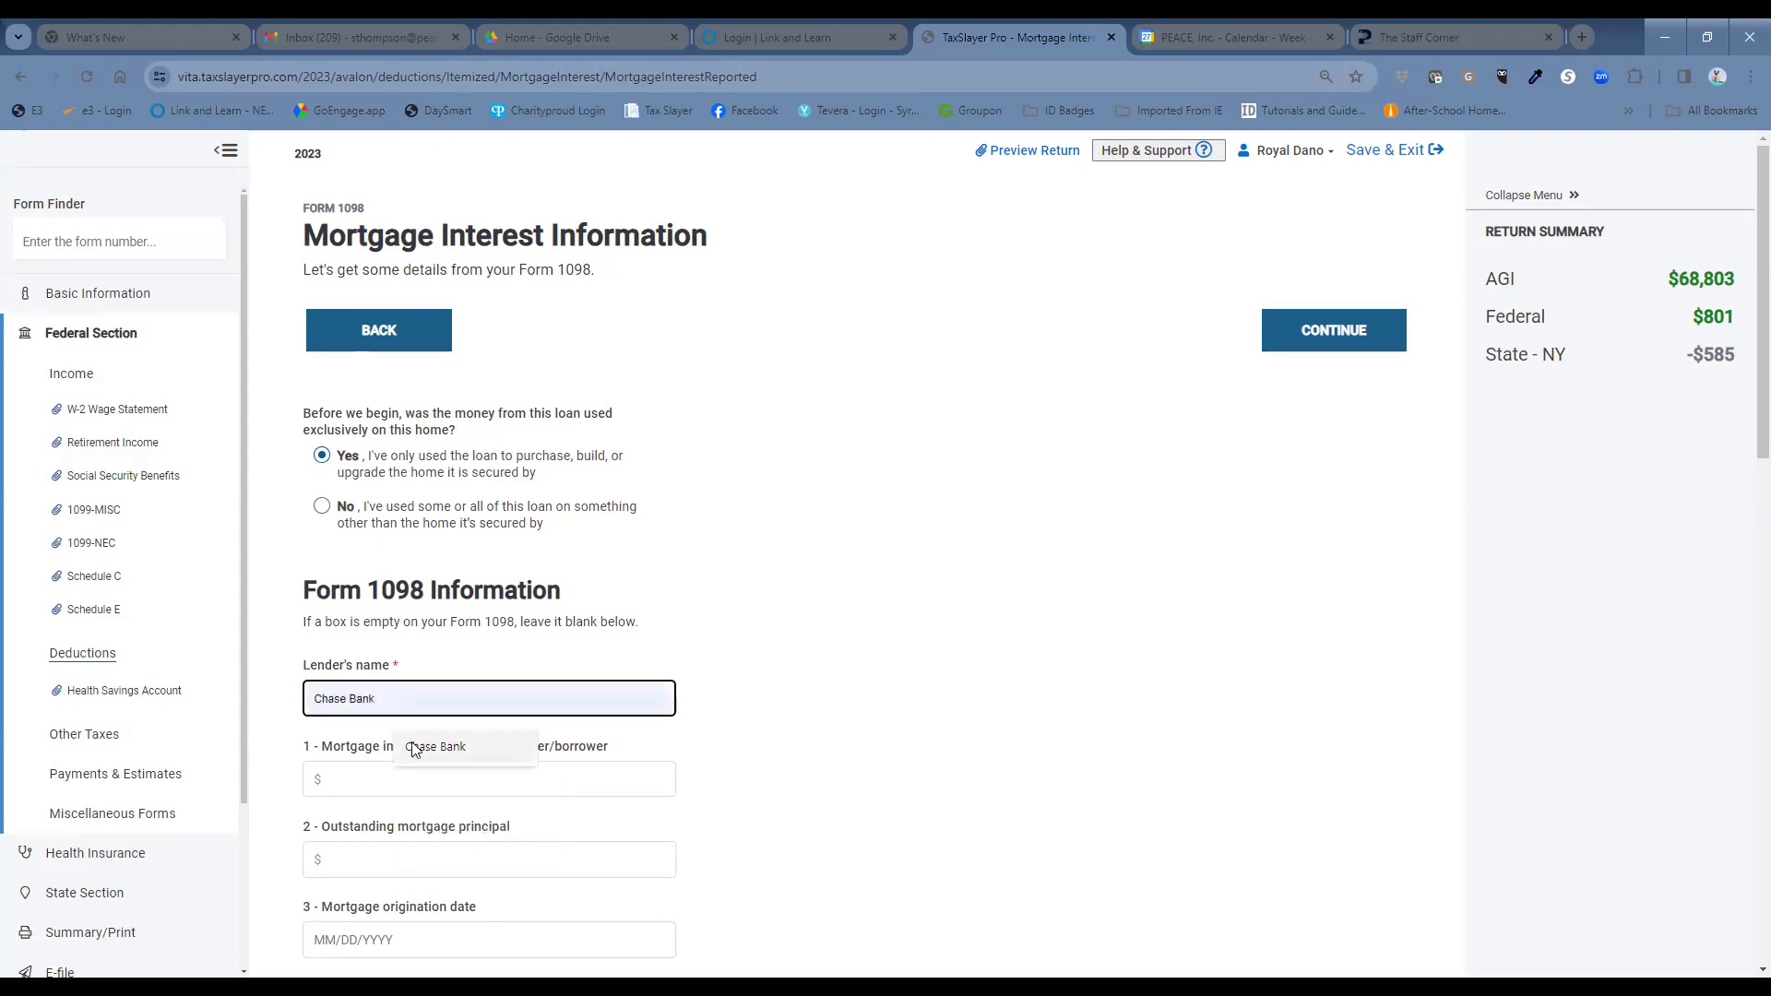
click(434, 747)
click(424, 784)
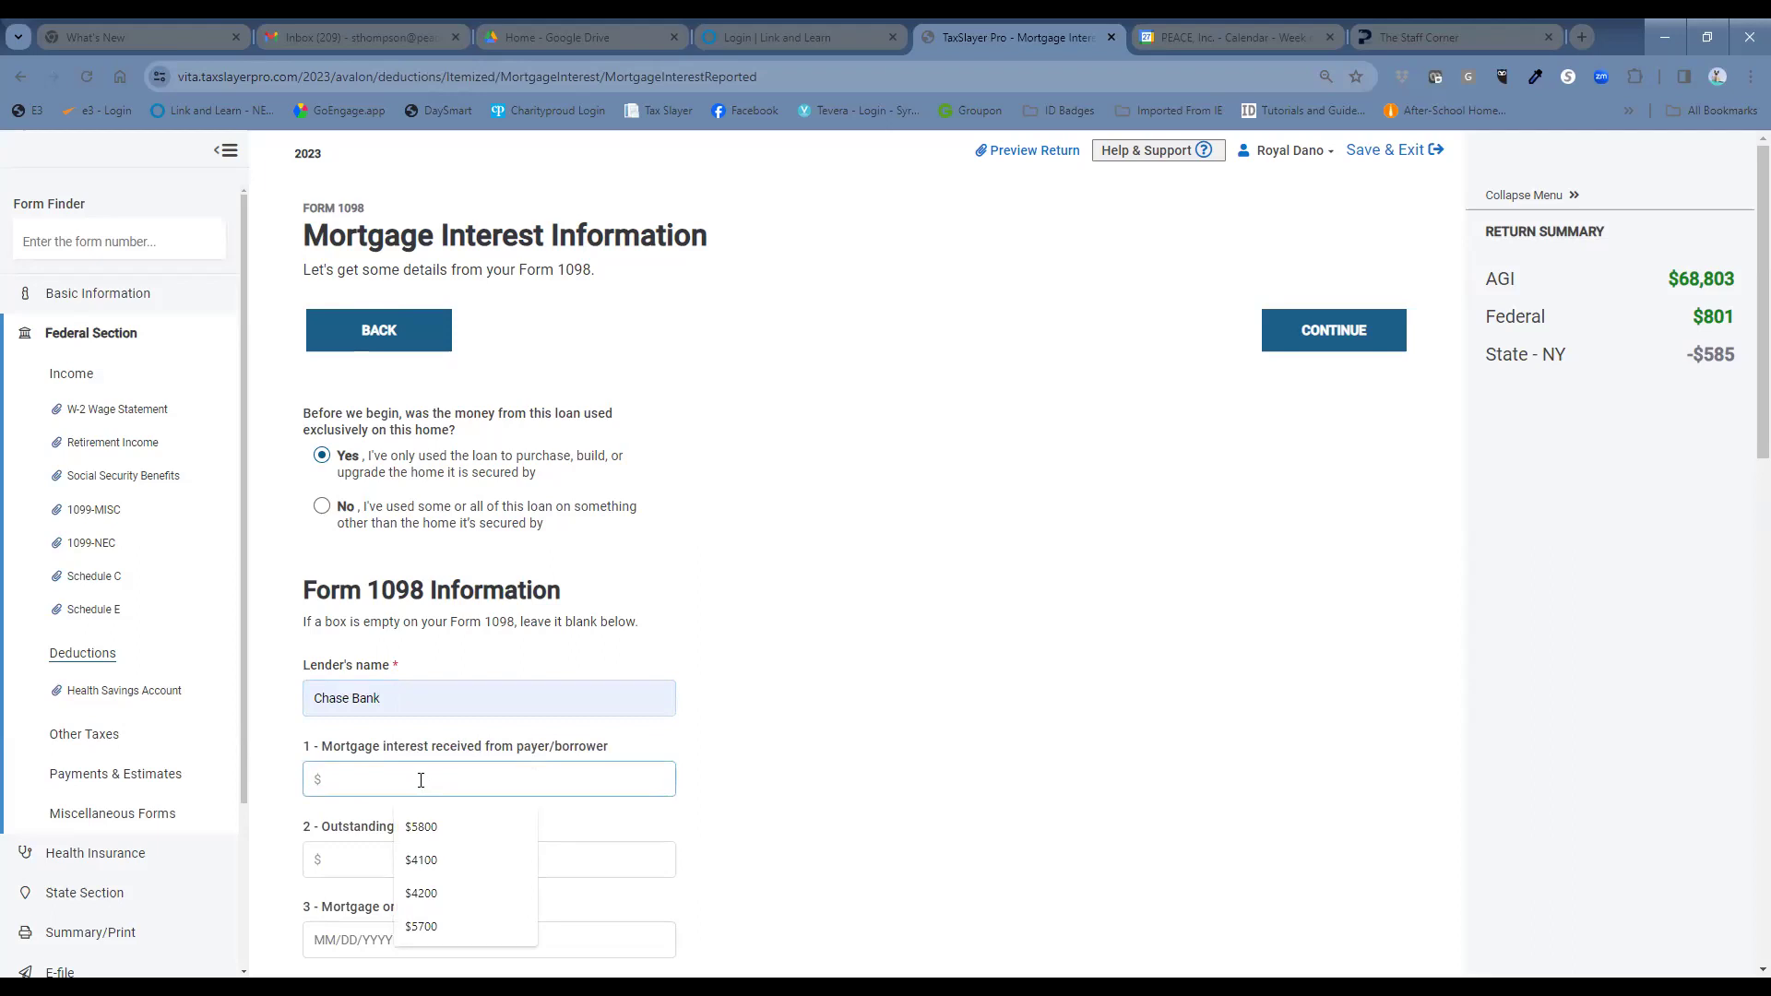
Enter $5990 mortgage interest and $32000 principal, marking the property address same as borrower's.
text($5990)
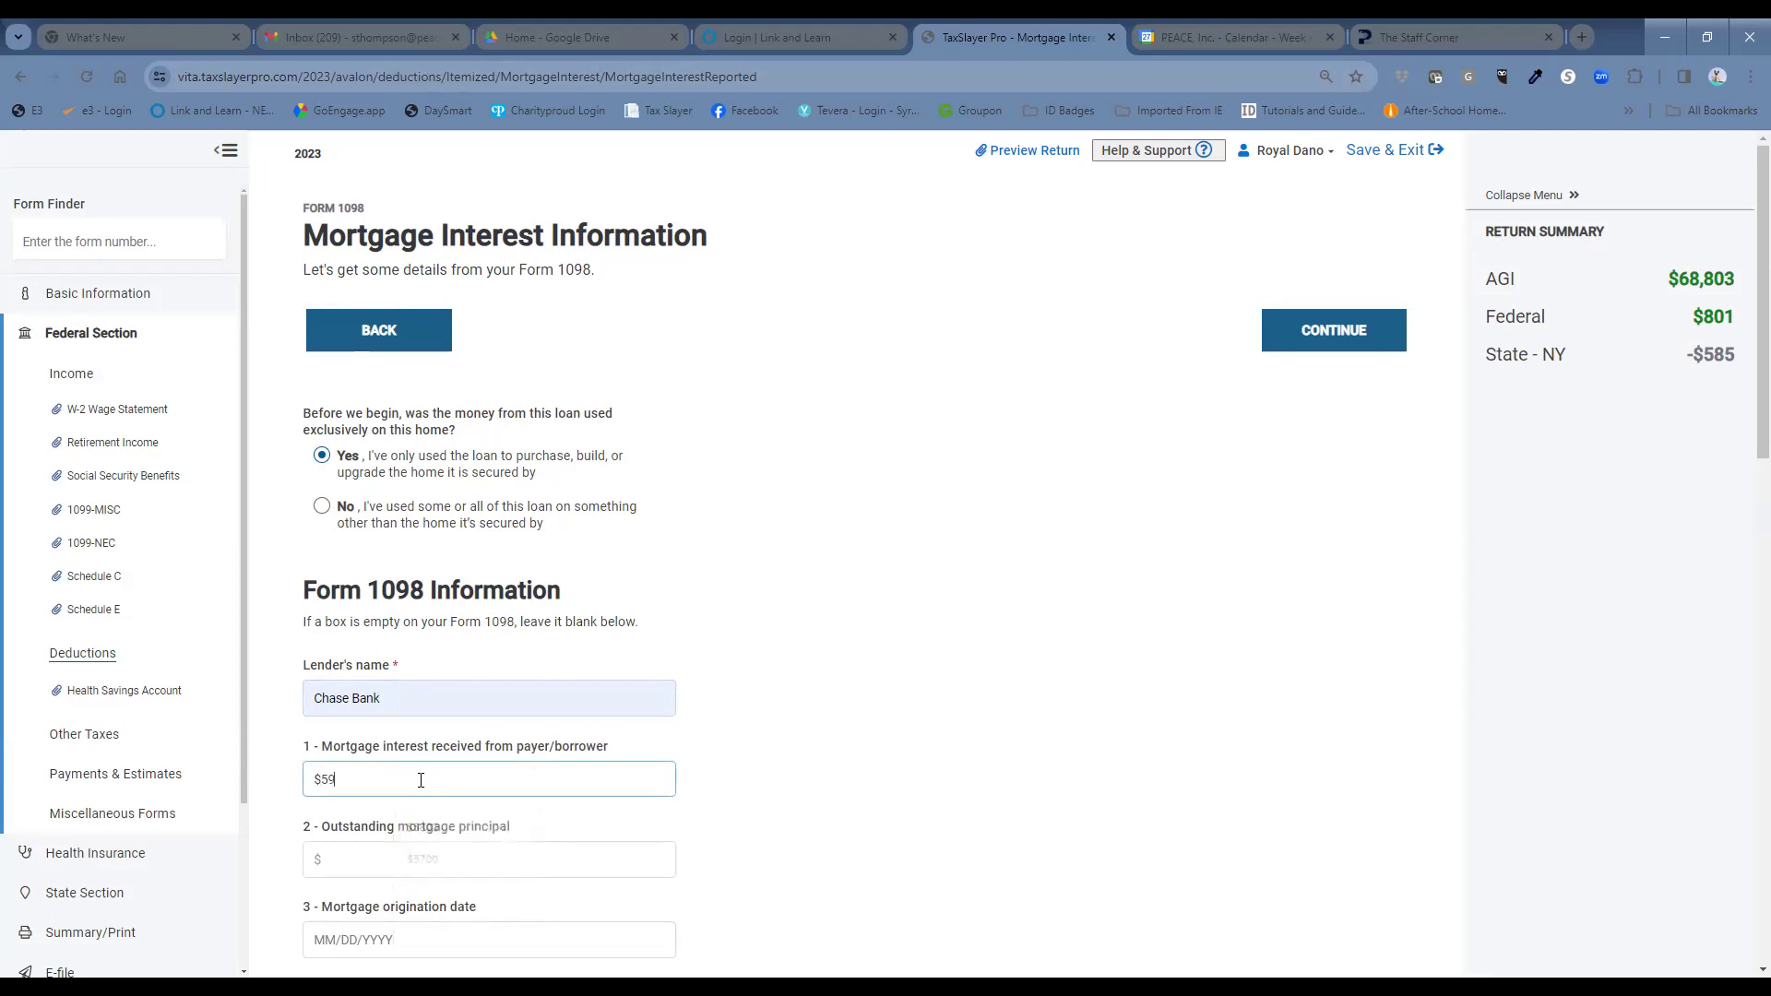
click(459, 849)
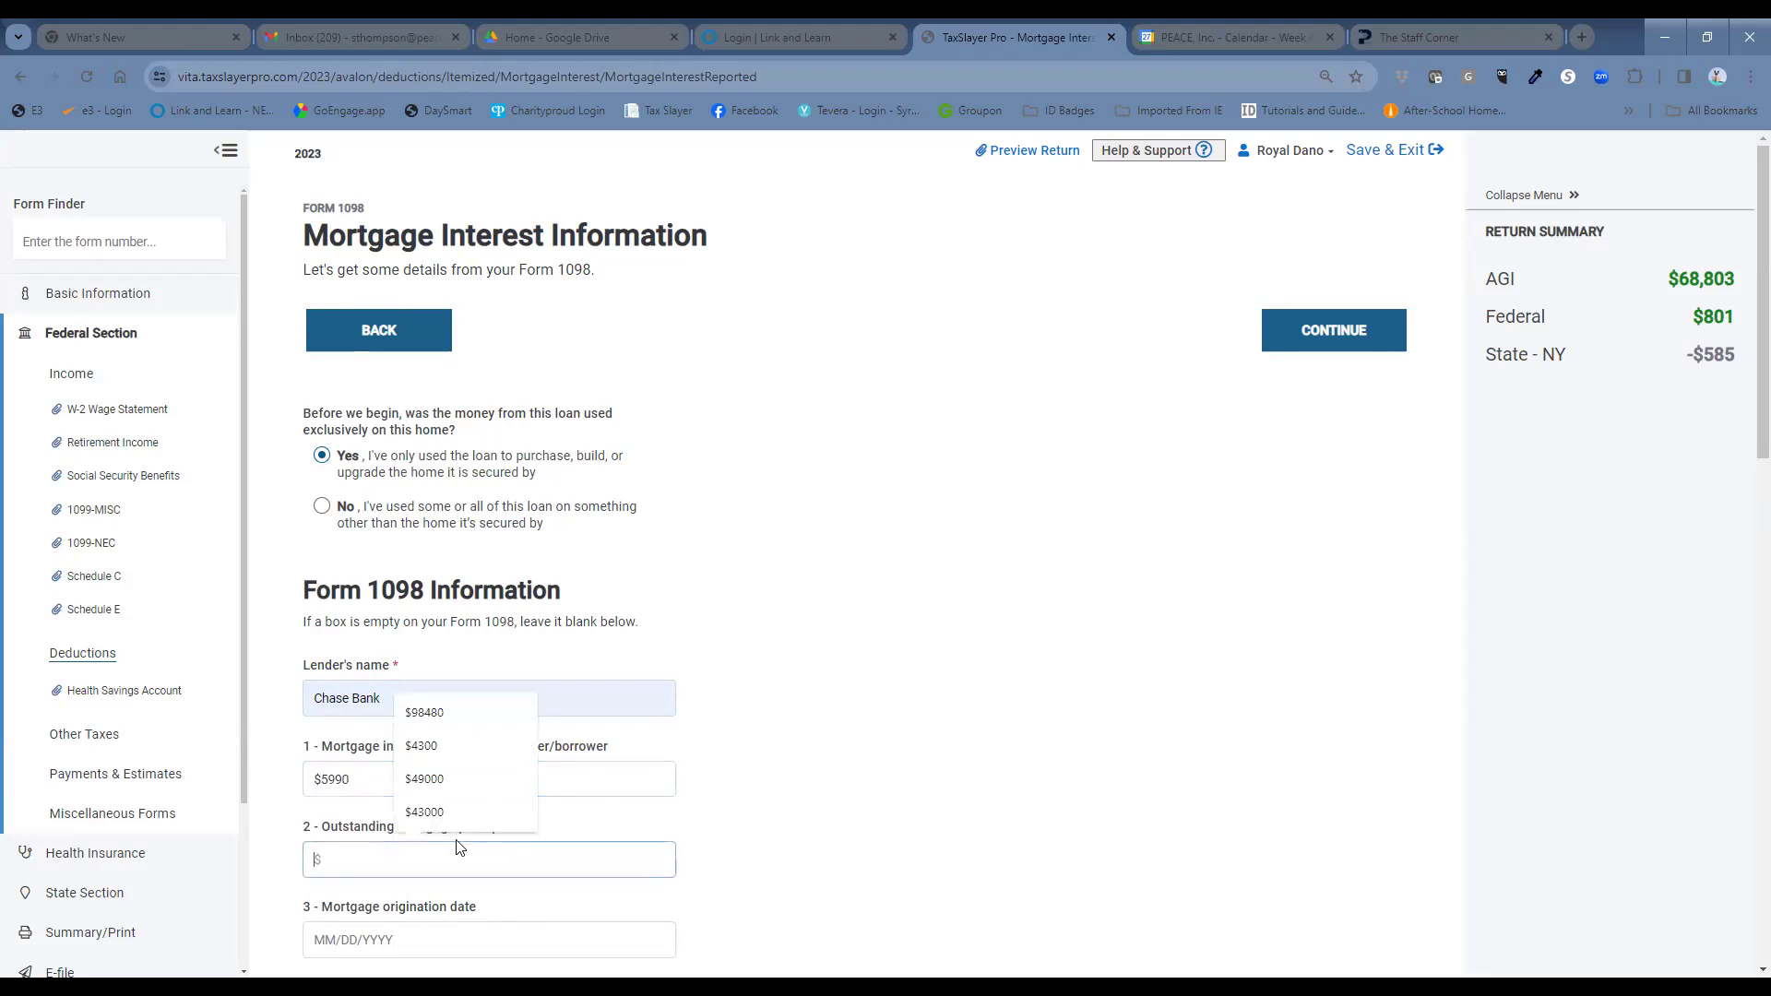
text($32000)
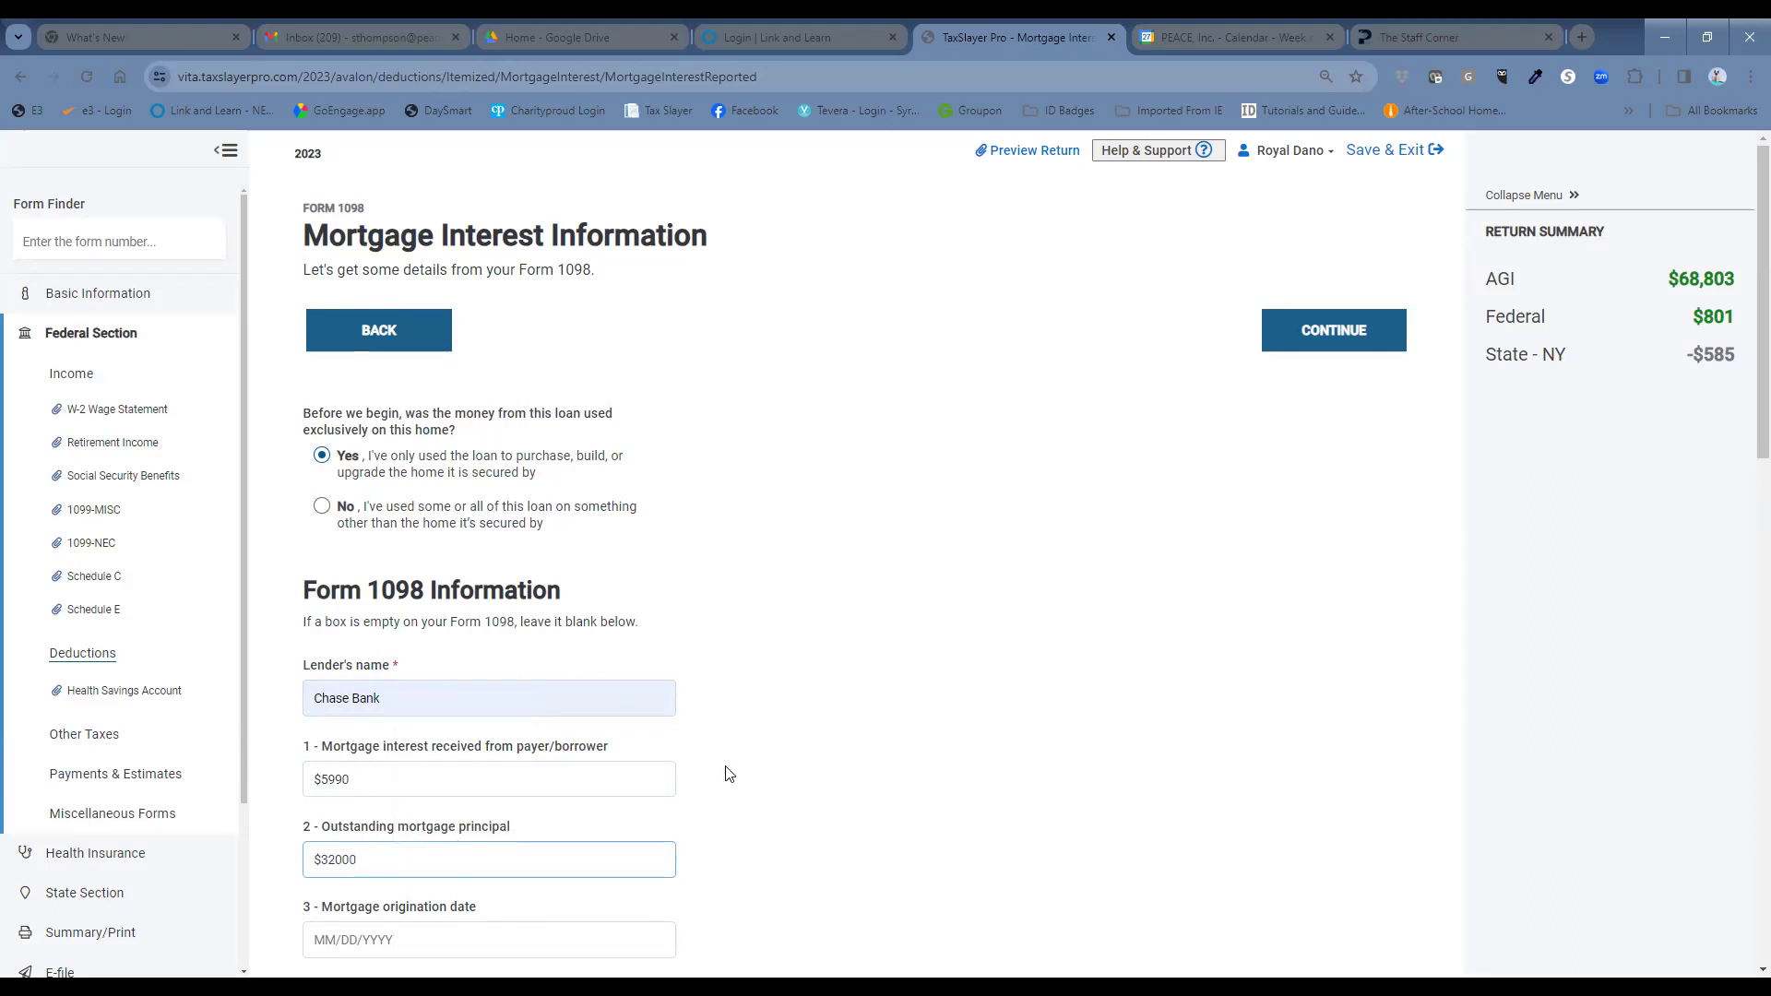
scroll(914, 775, down, 2)
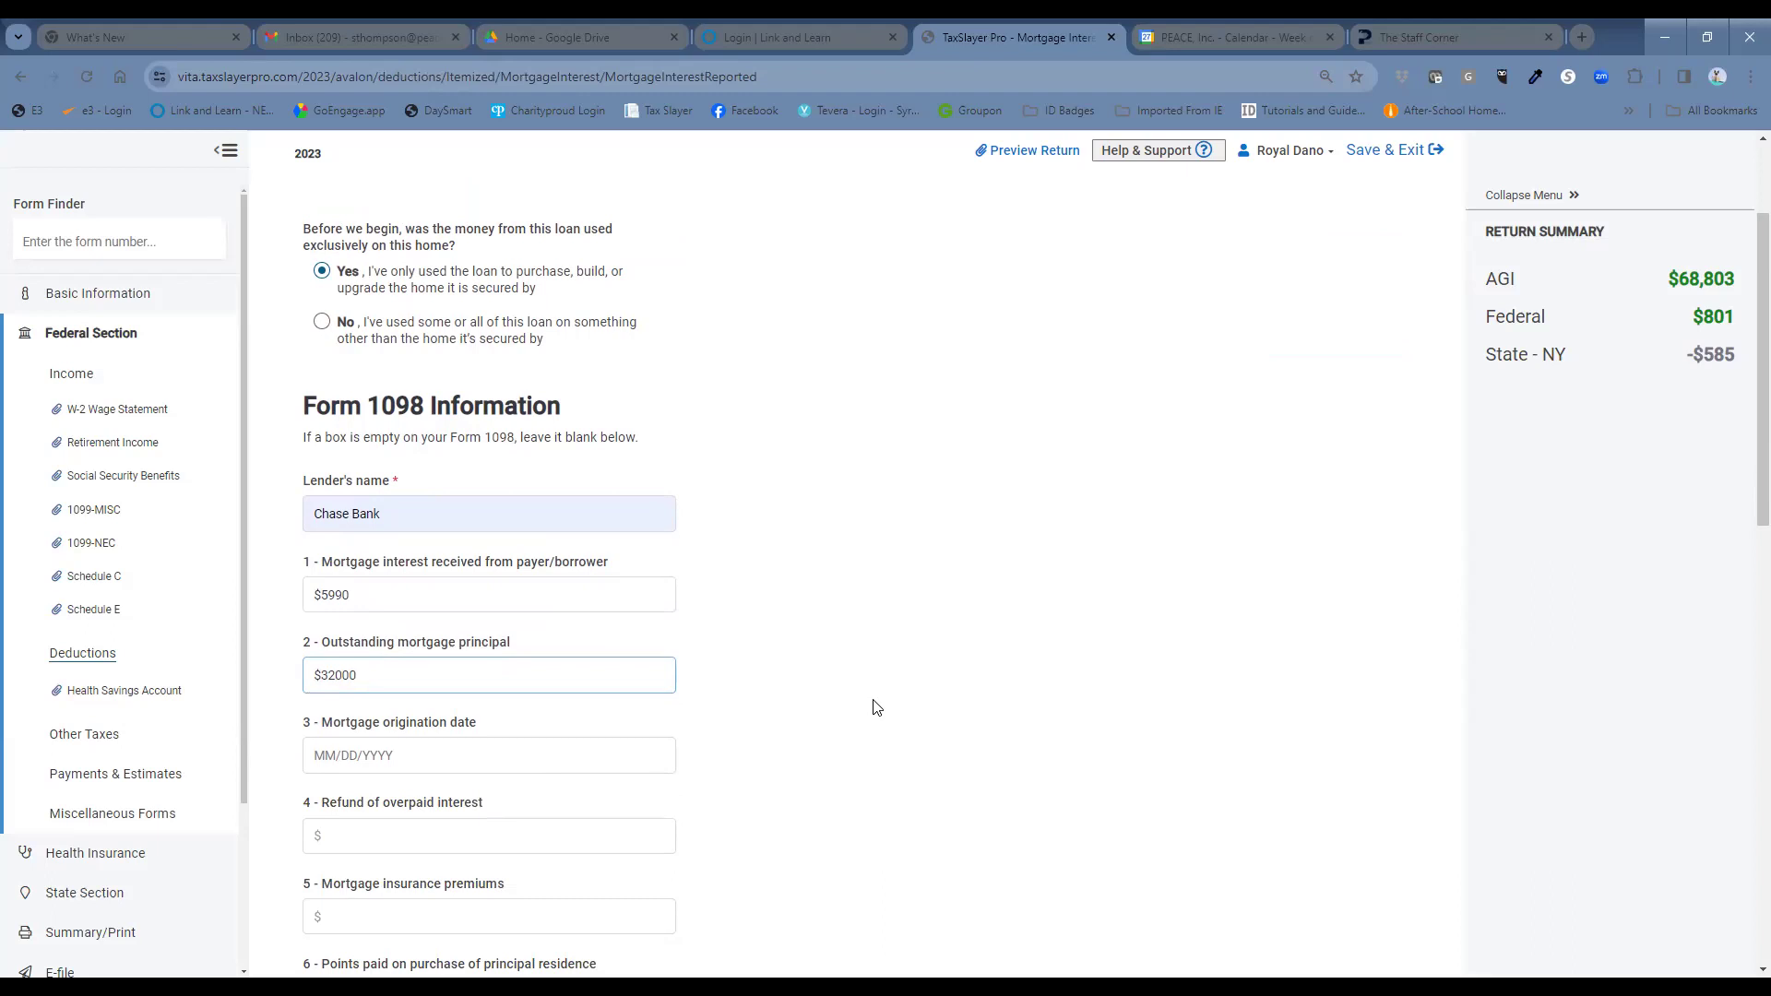
scroll(876, 707, down, 2)
scroll(871, 712, down, 1)
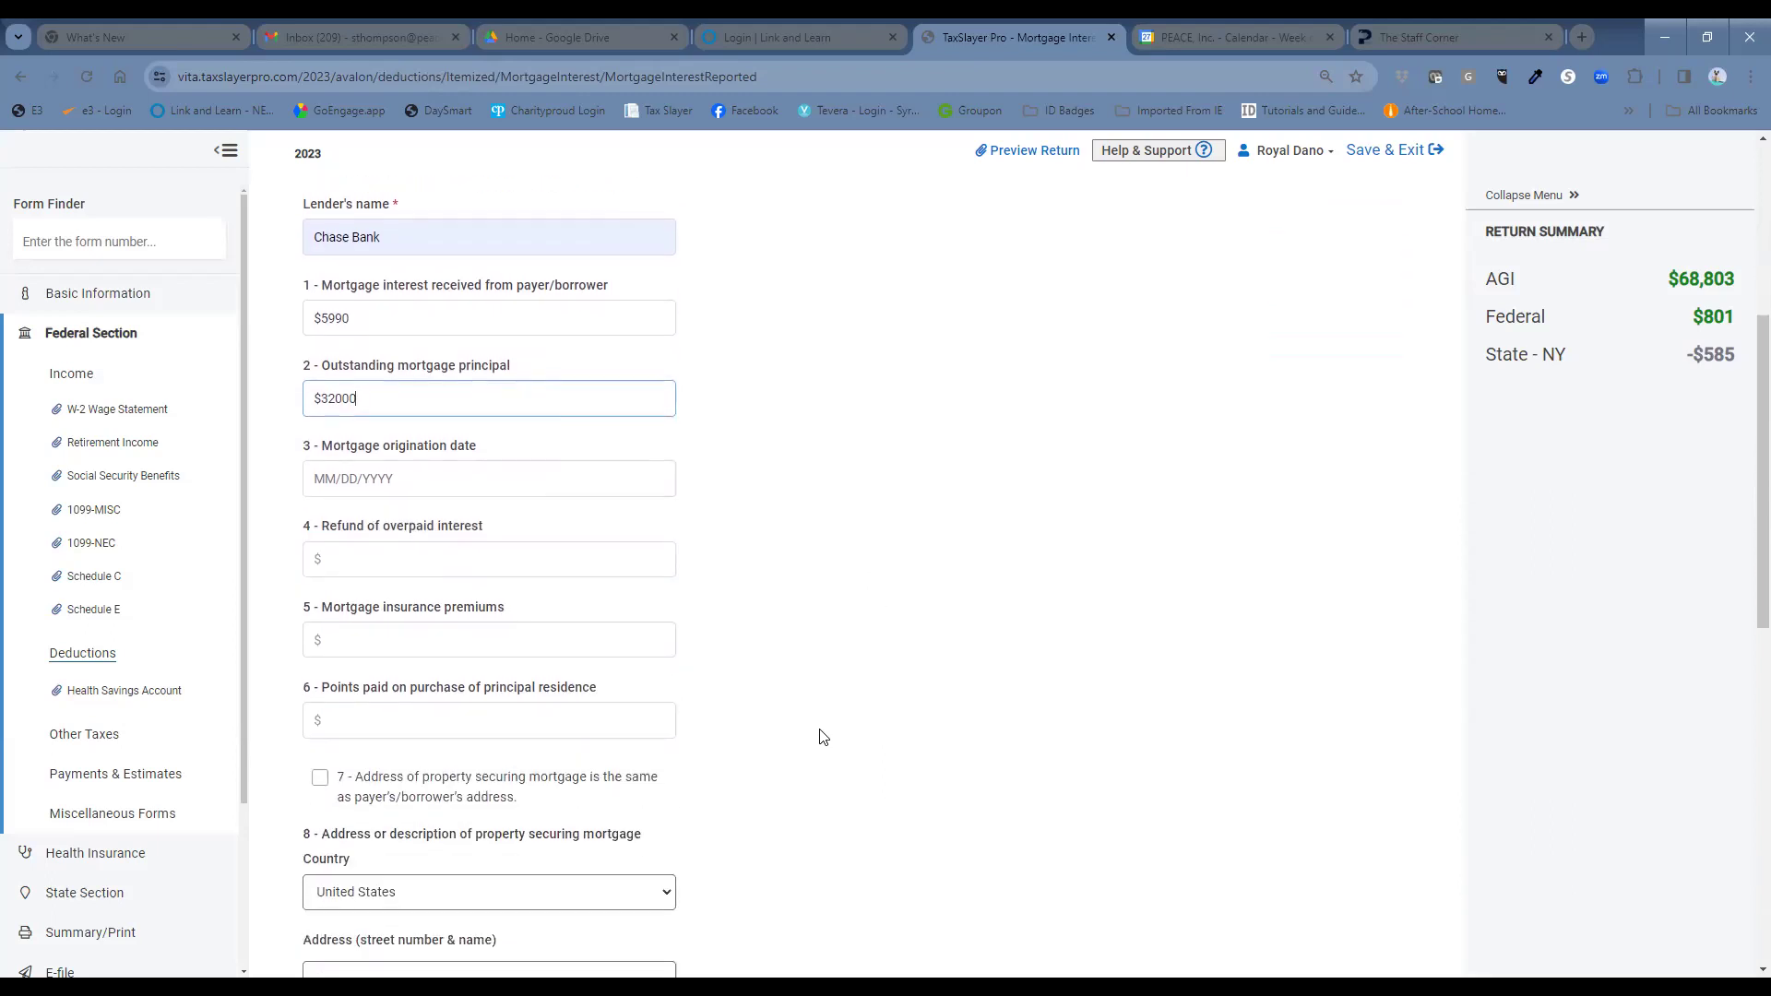
click(320, 777)
scroll(853, 782, down, 5)
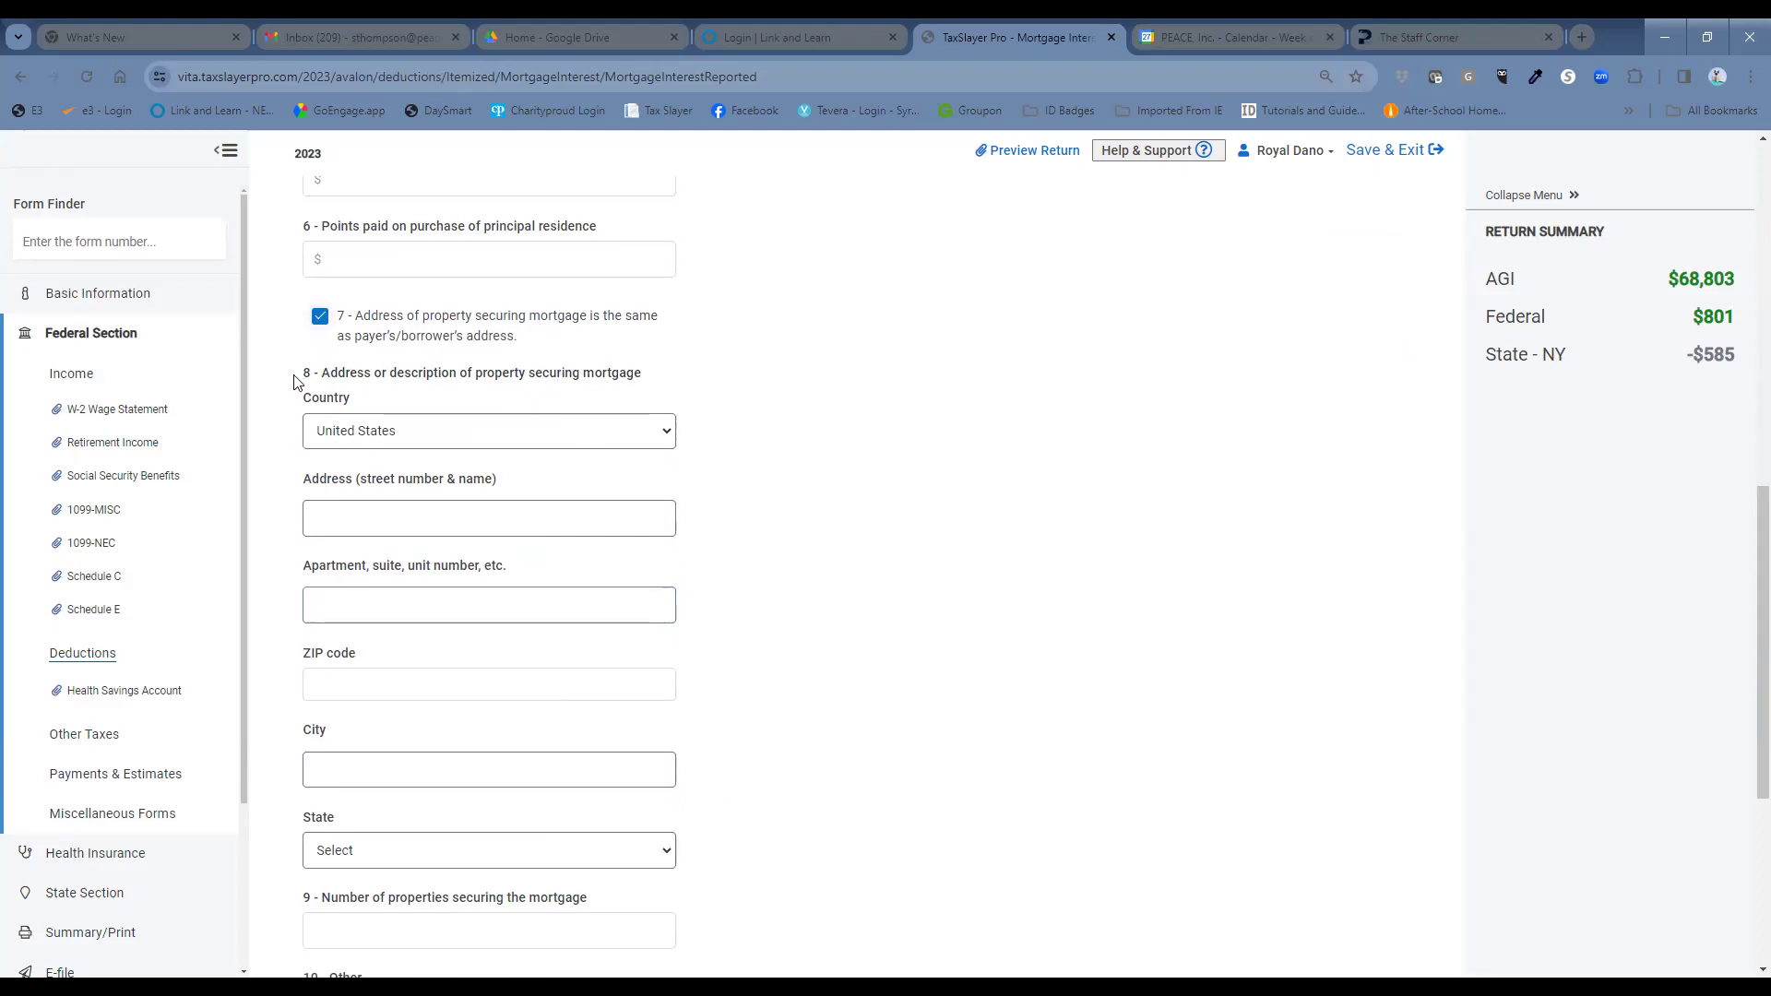
click(332, 520)
Set box 10 to Real estate taxes of 6023 and save the Form 1098.
scroll(878, 579, down, 3)
scroll(878, 578, down, 2)
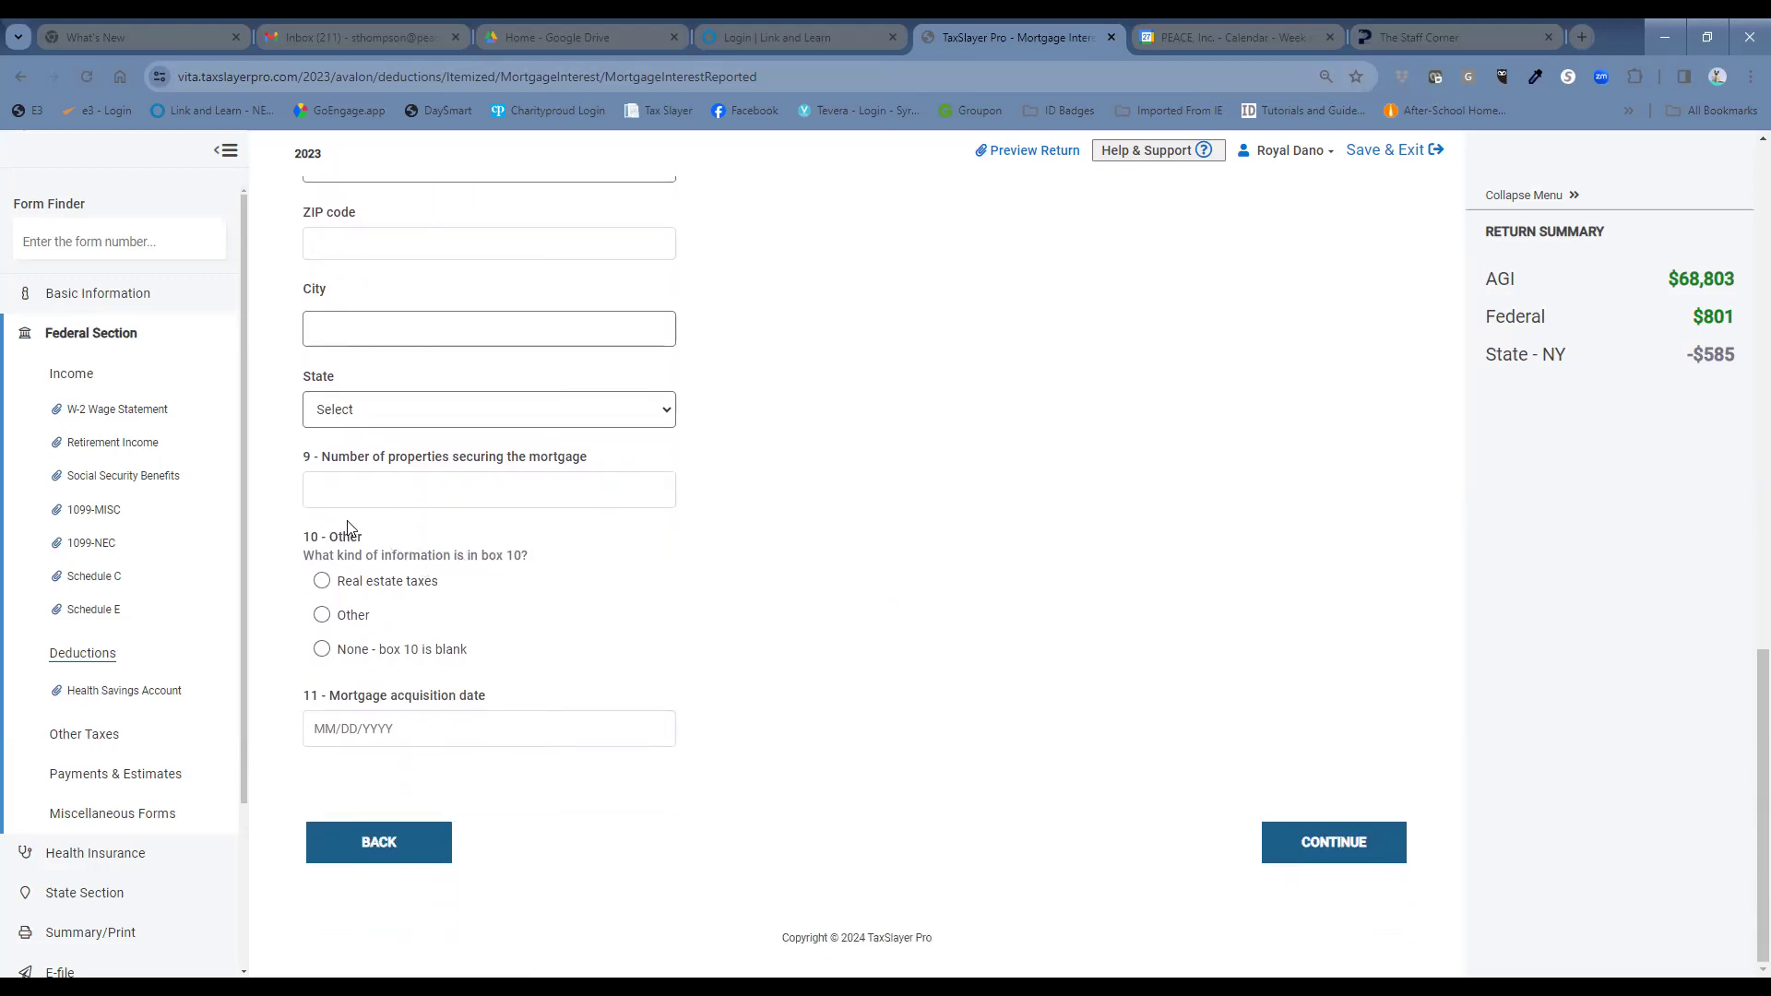
click(321, 580)
click(417, 654)
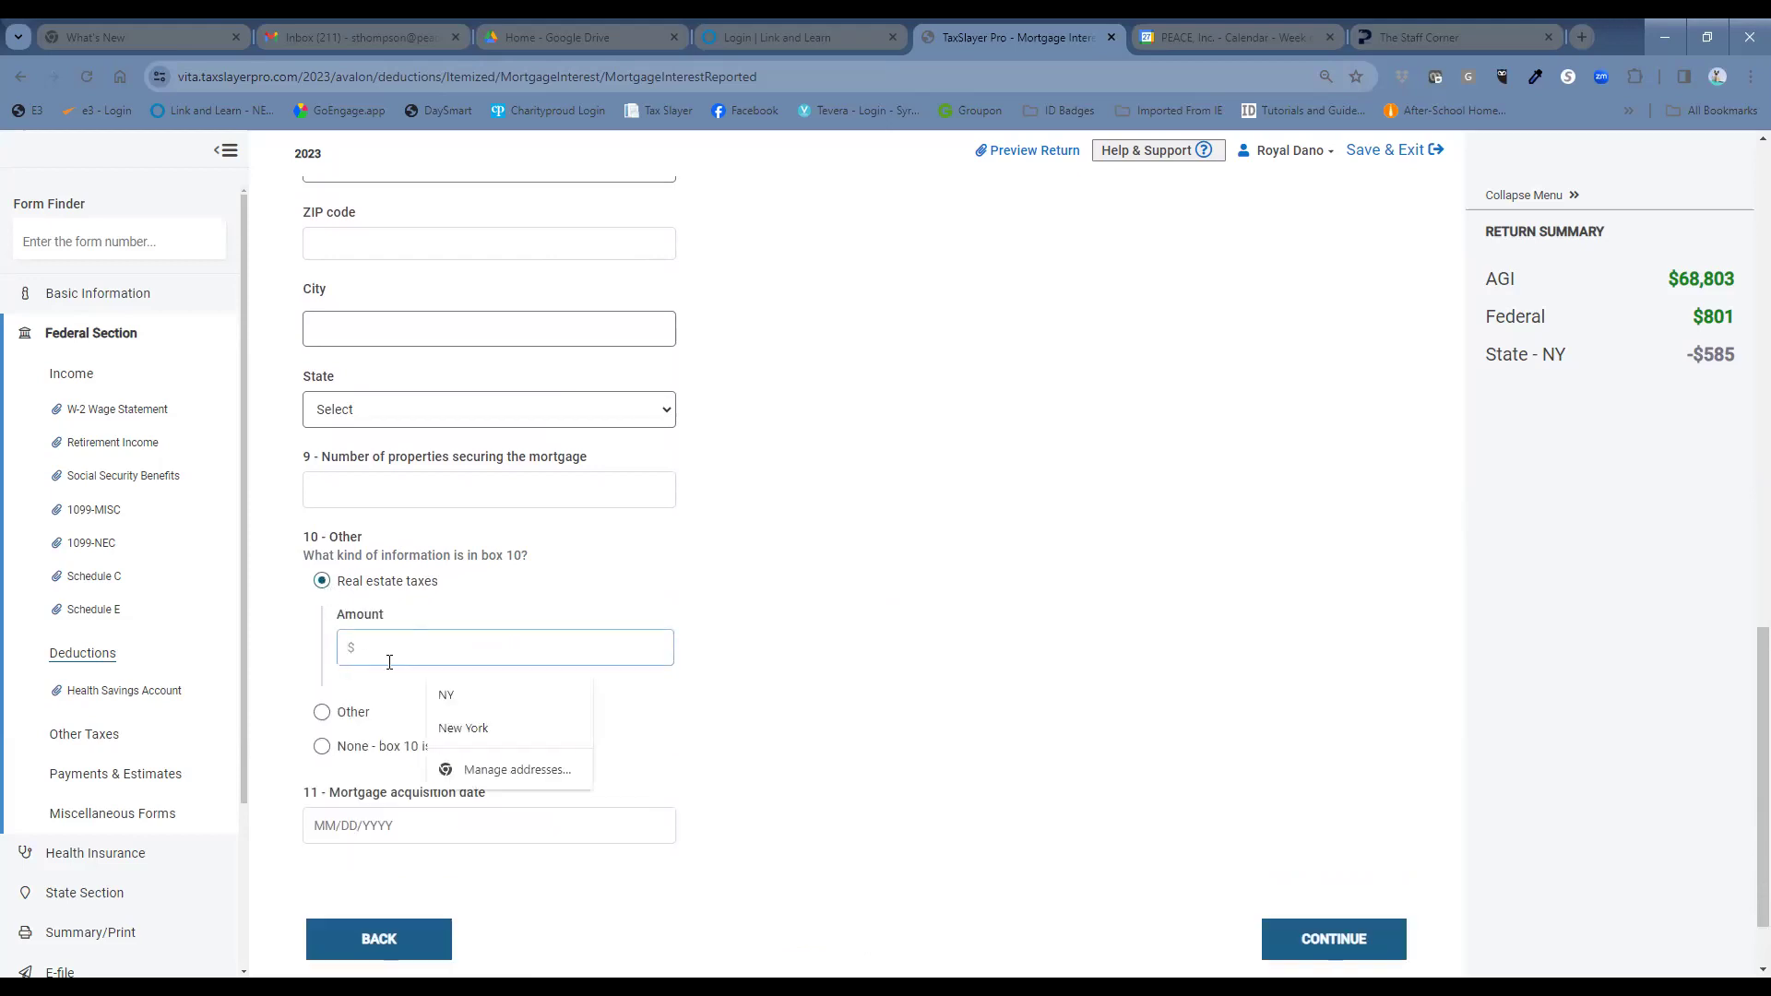
text(6)
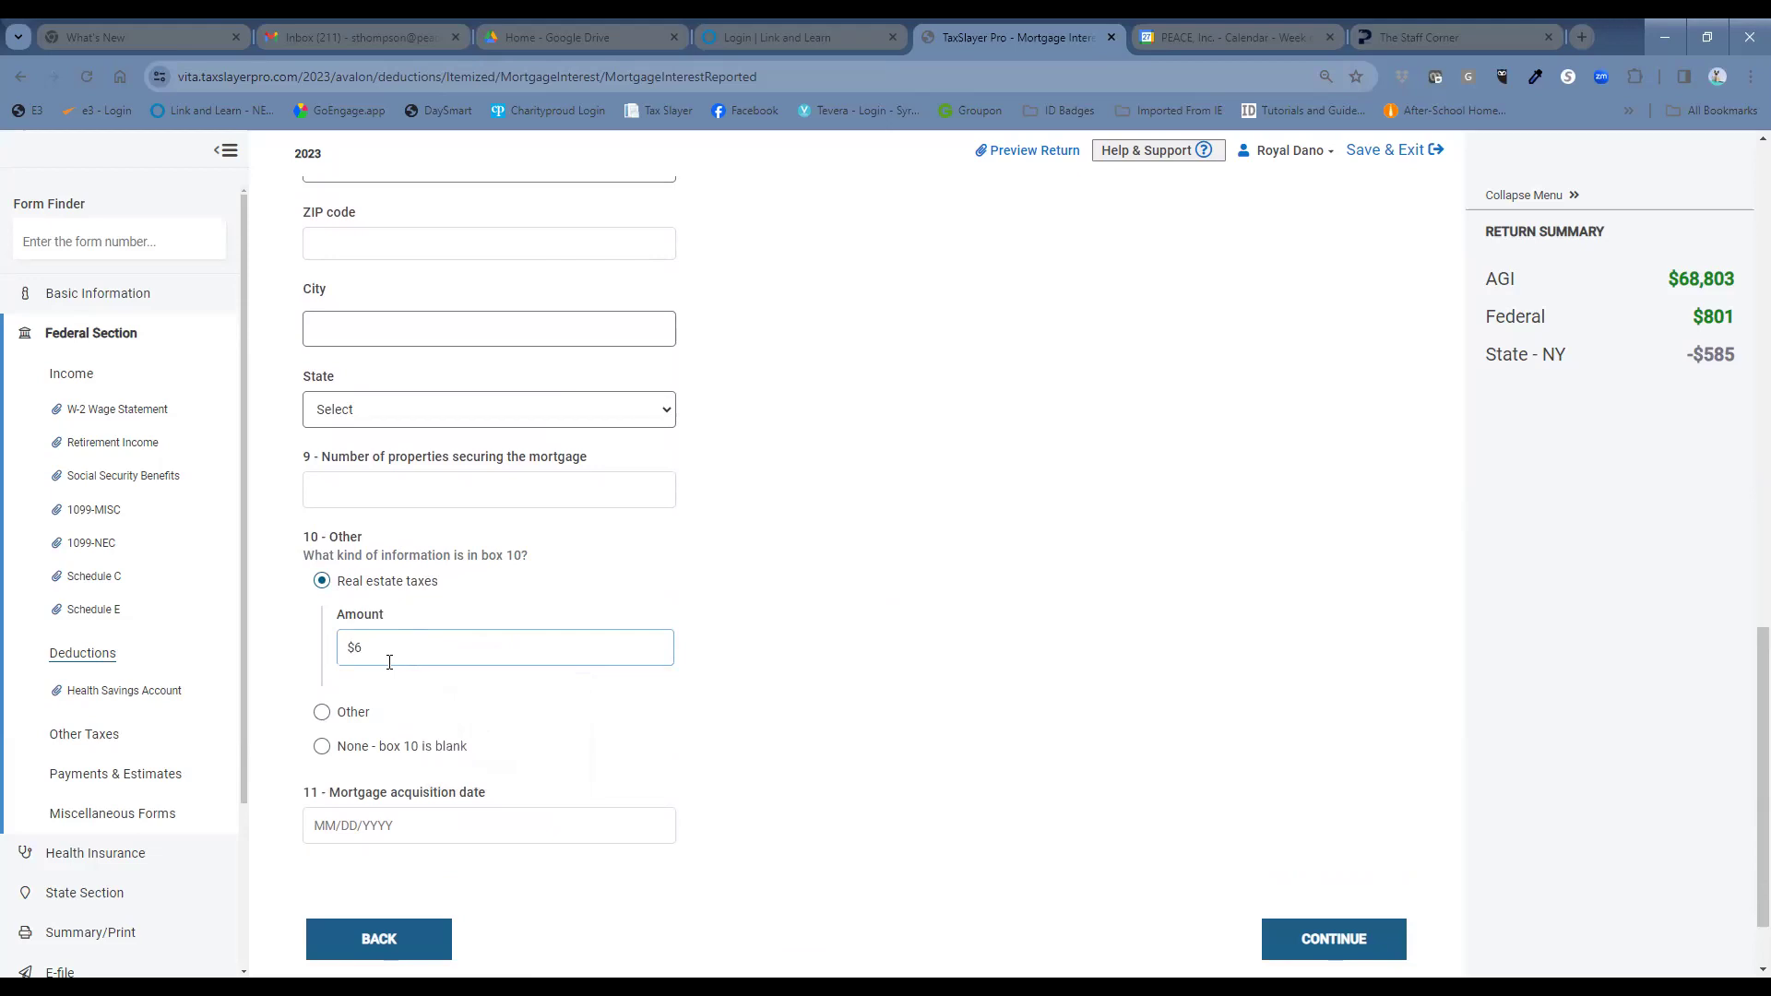
text(023)
click(1352, 950)
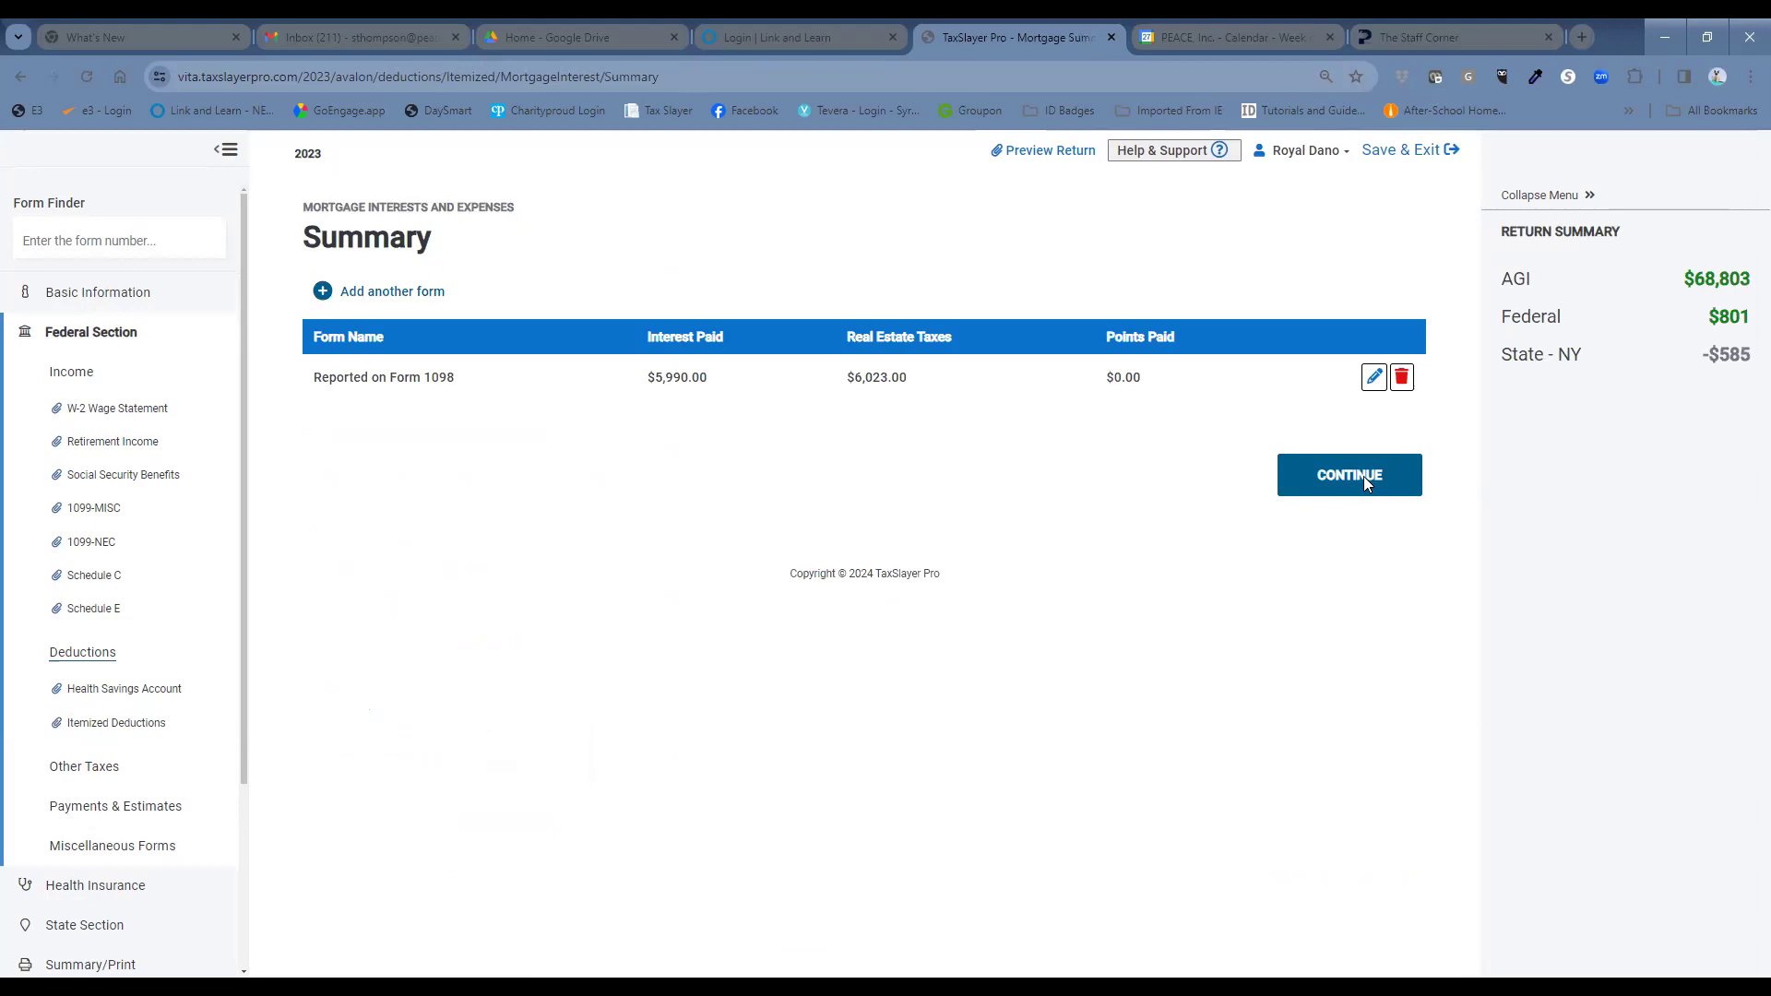
click(1363, 477)
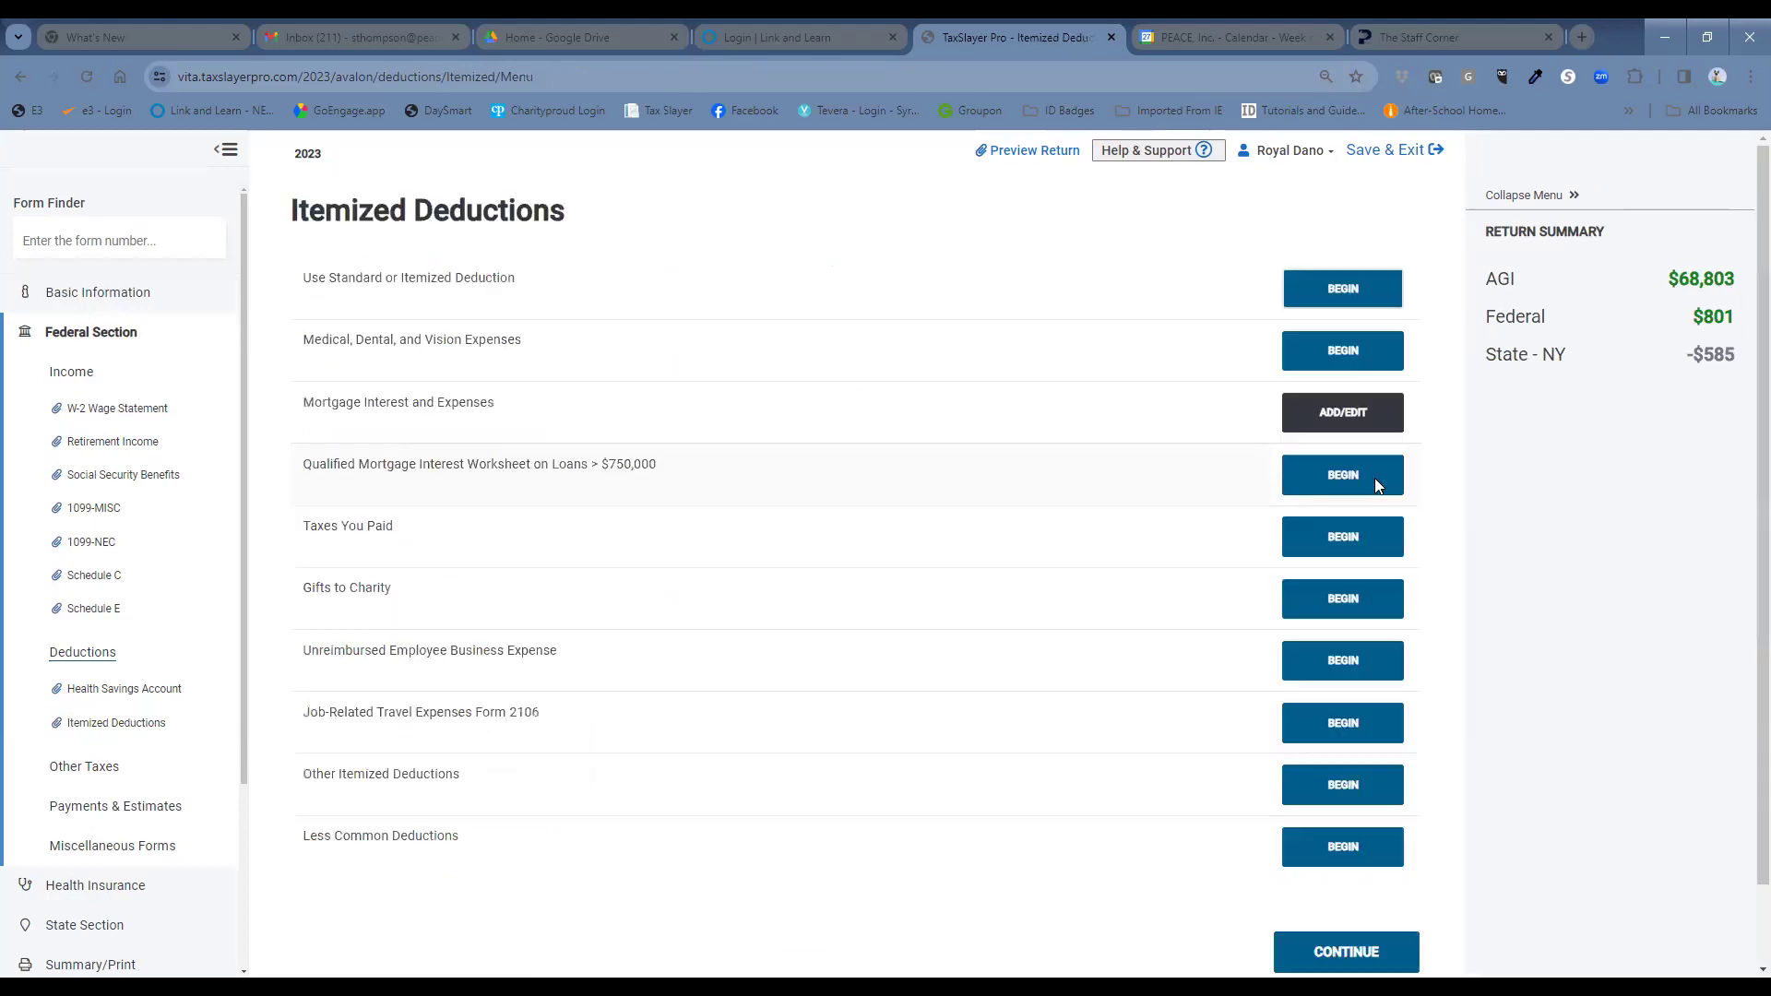
Continue past the deductions overview and look up Form 1099-B to reach Capital Gains.
click(1373, 962)
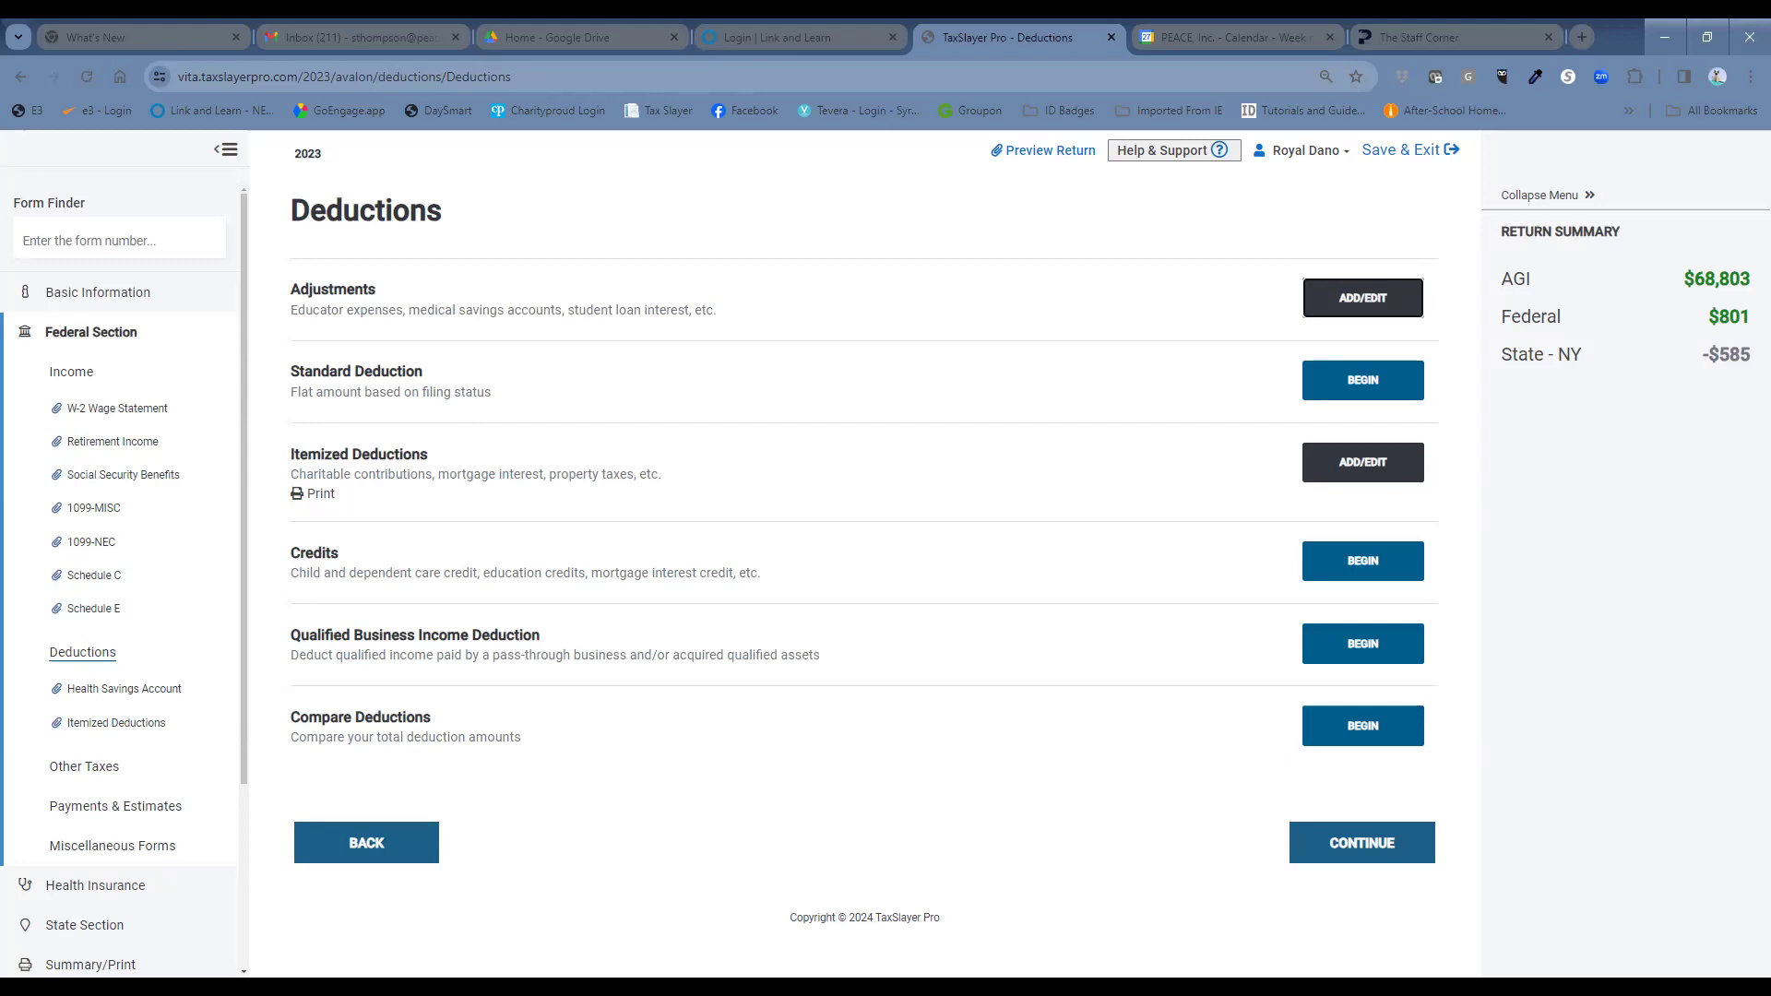
click(111, 233)
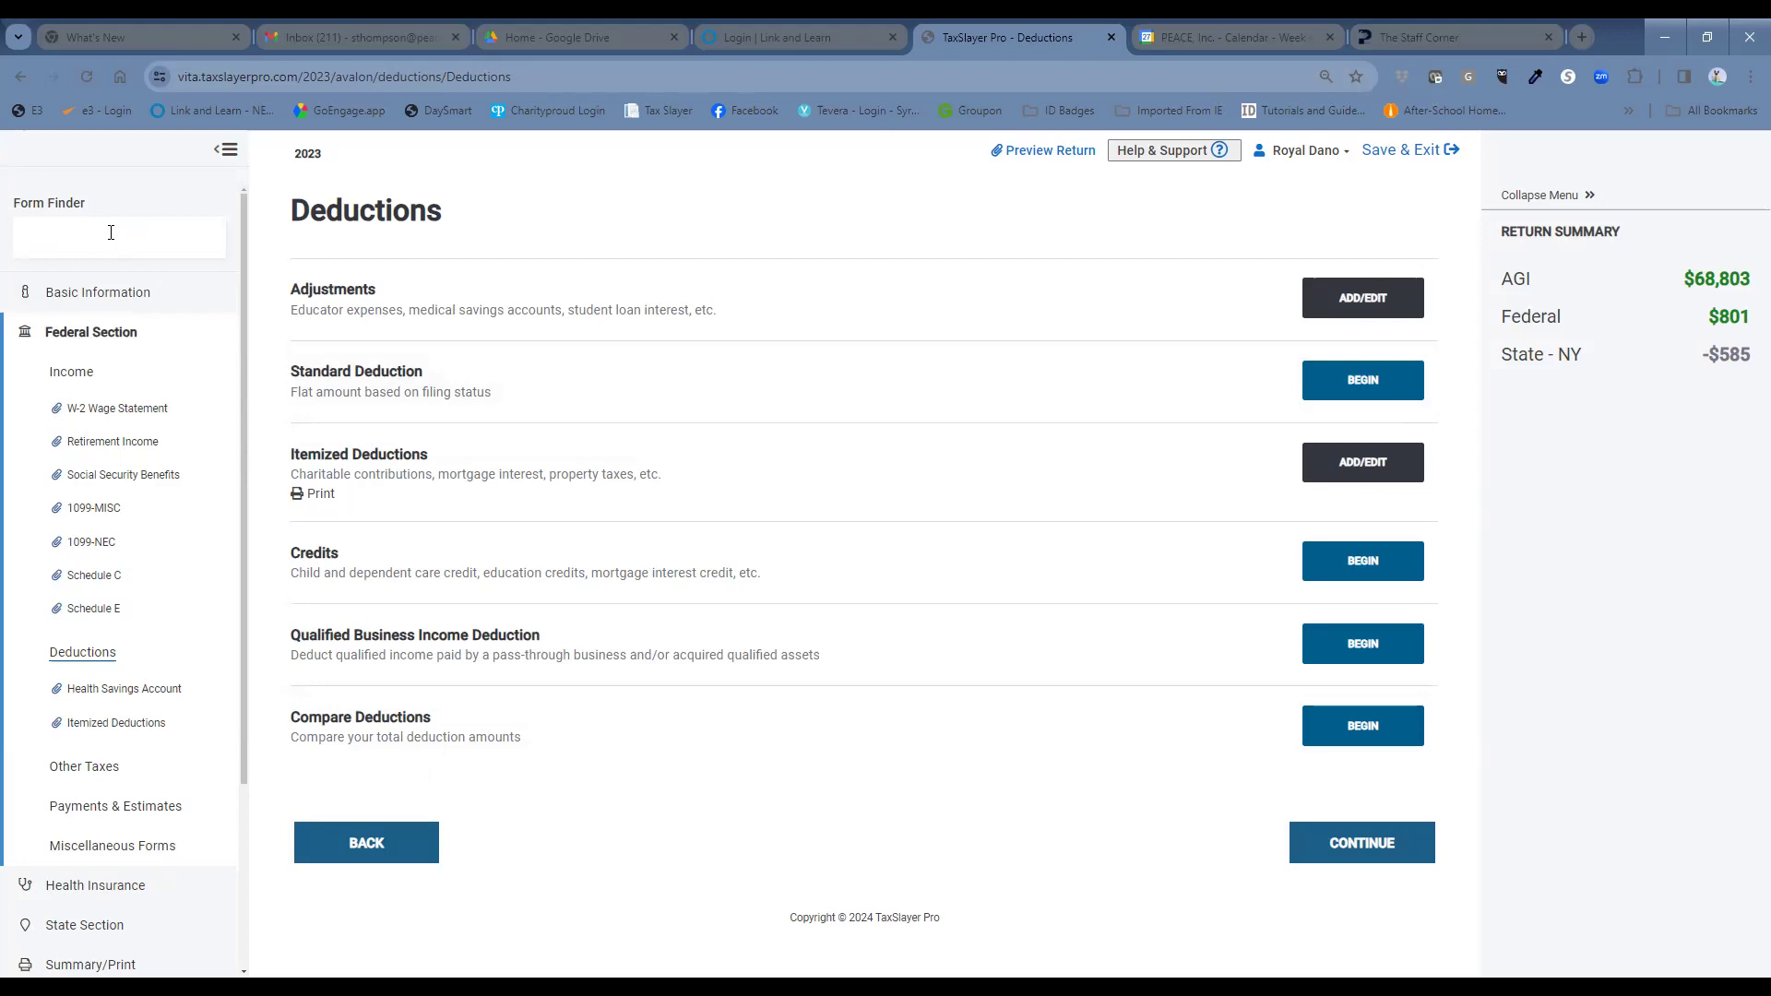
text(1099-B)
text(9-B)
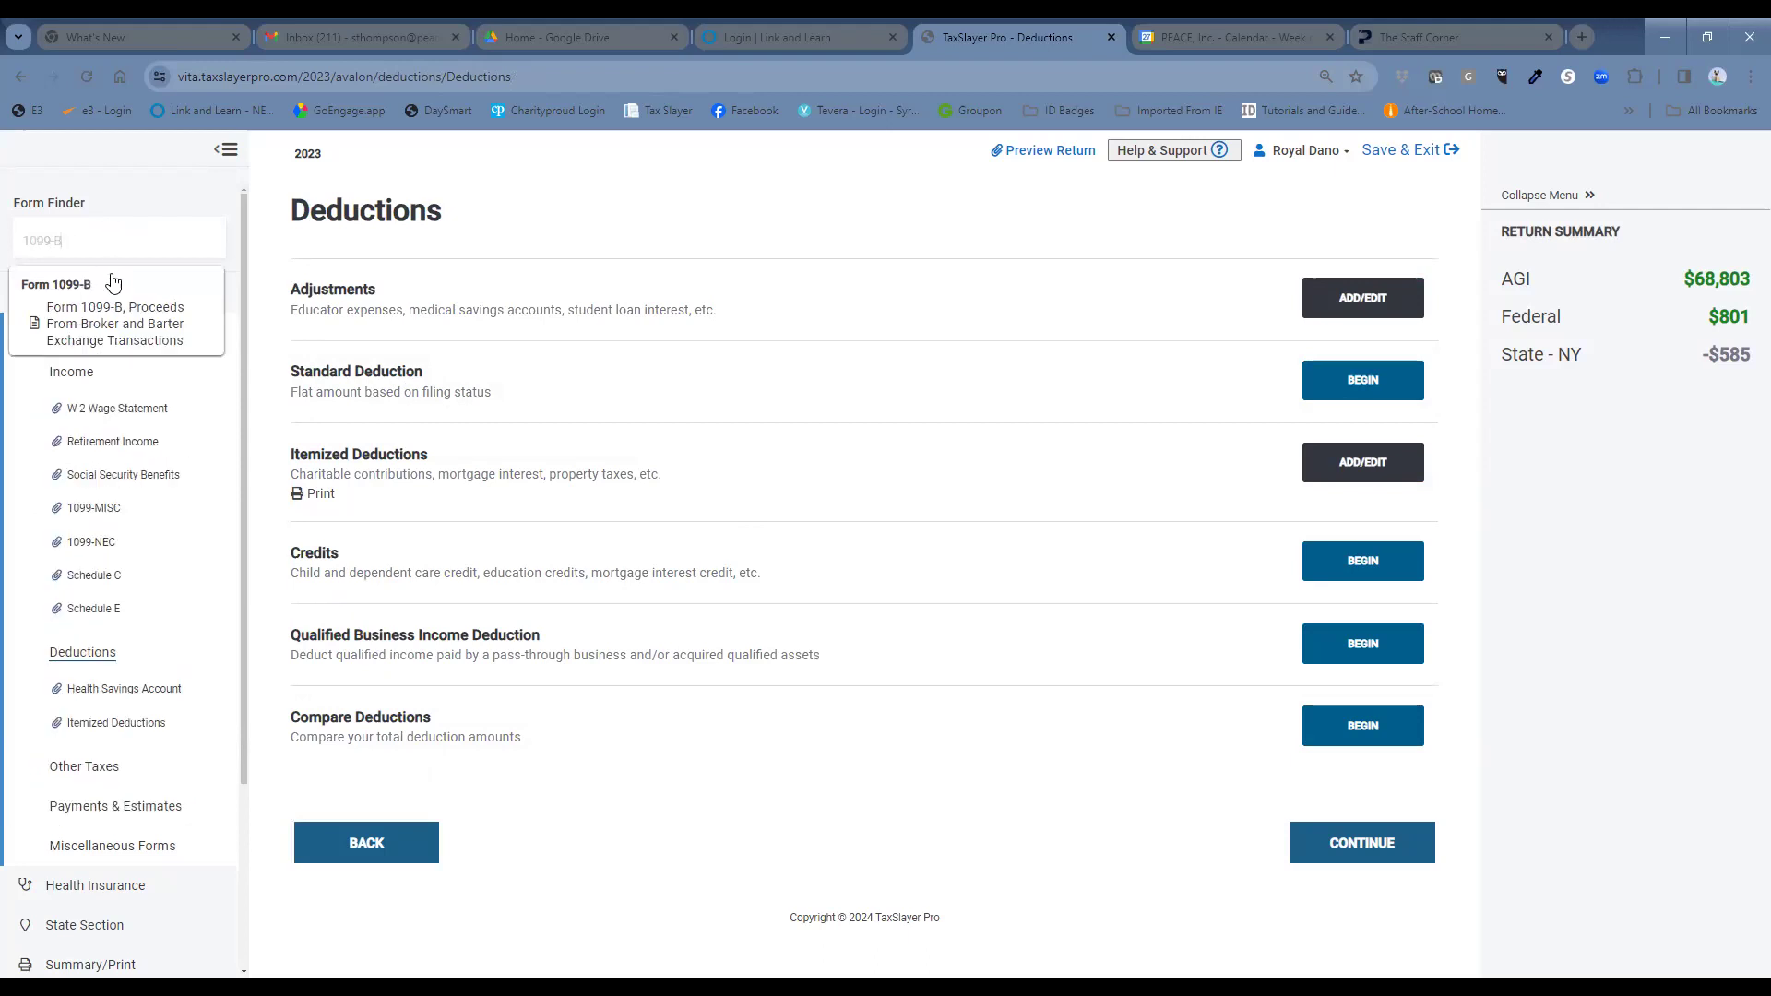
click(141, 321)
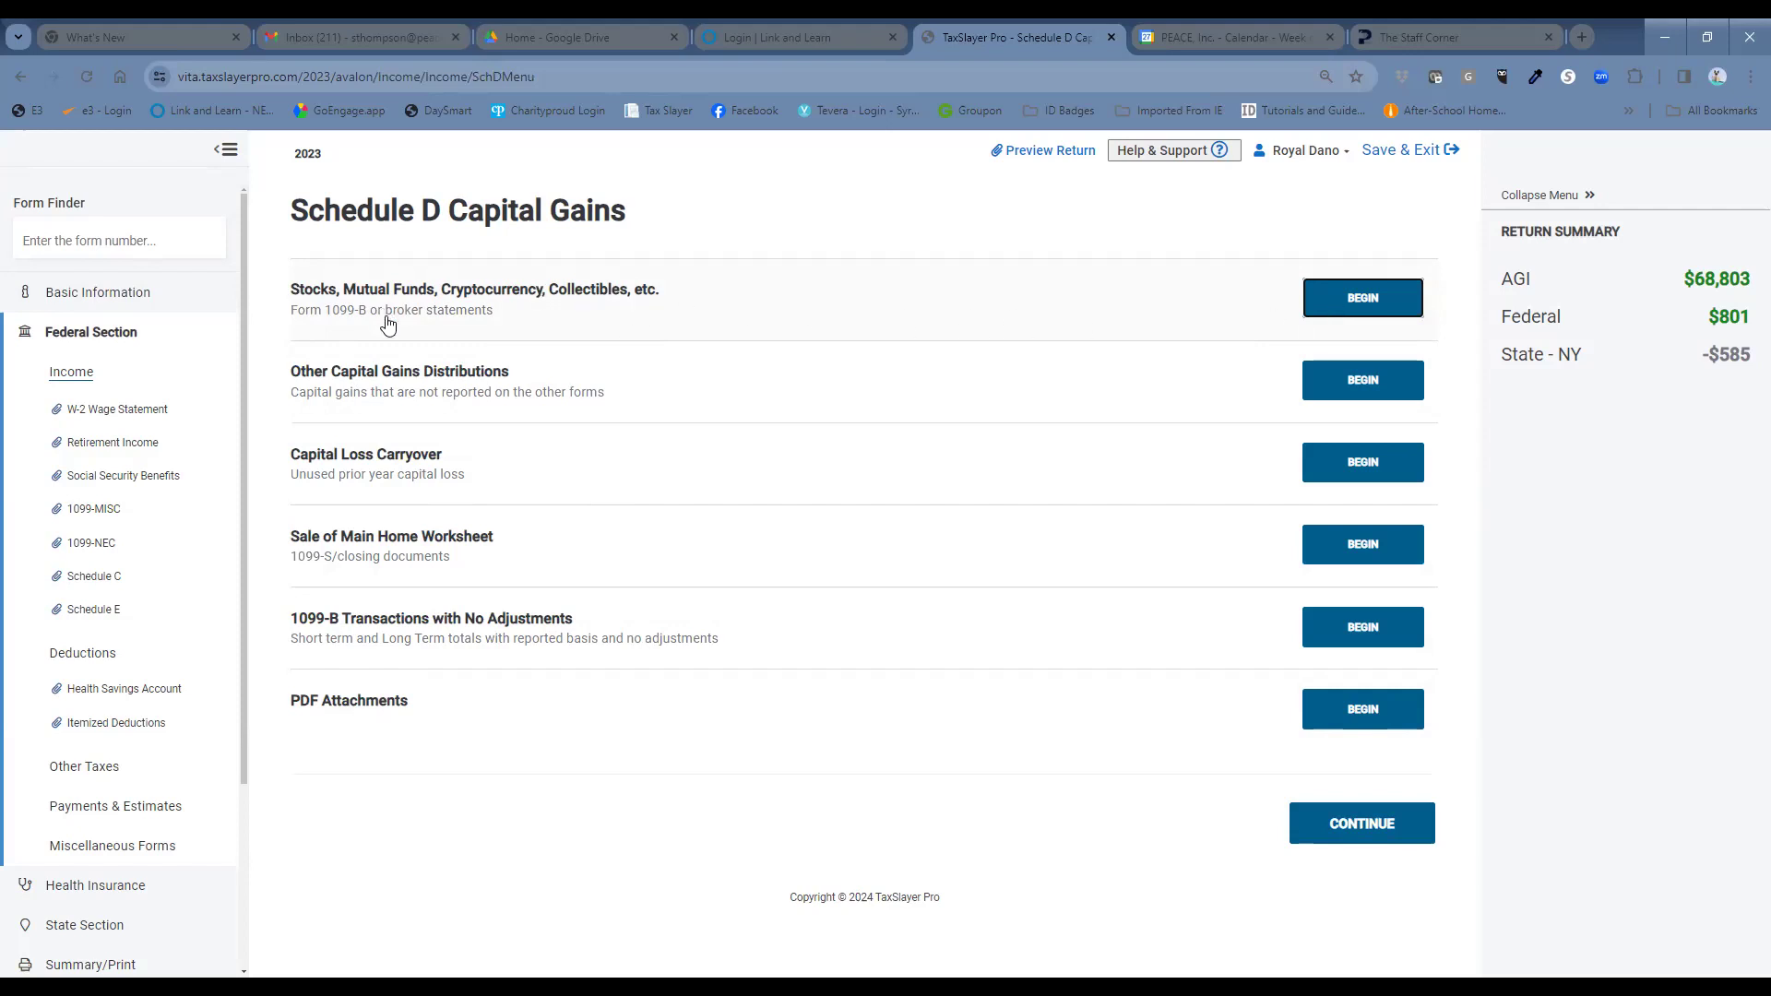
Begin a stock sale for the taxpayer described as 'Morgan 100 Shares'.
click(1368, 300)
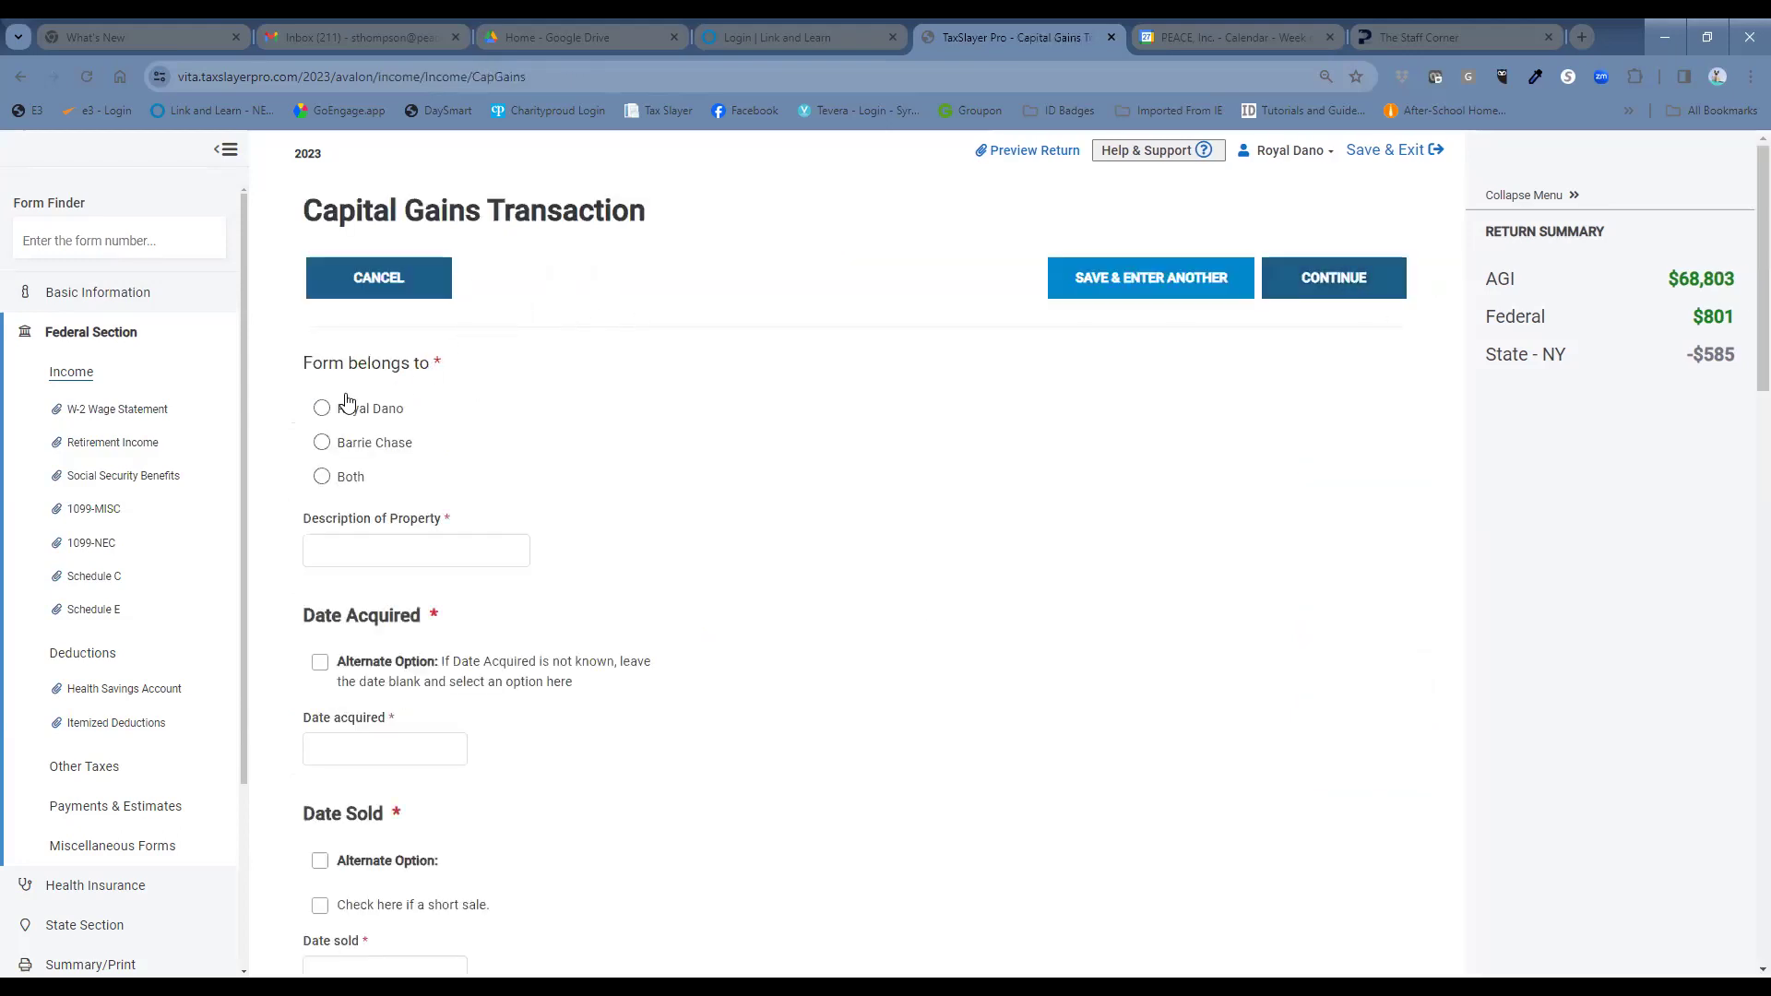
click(325, 411)
click(428, 551)
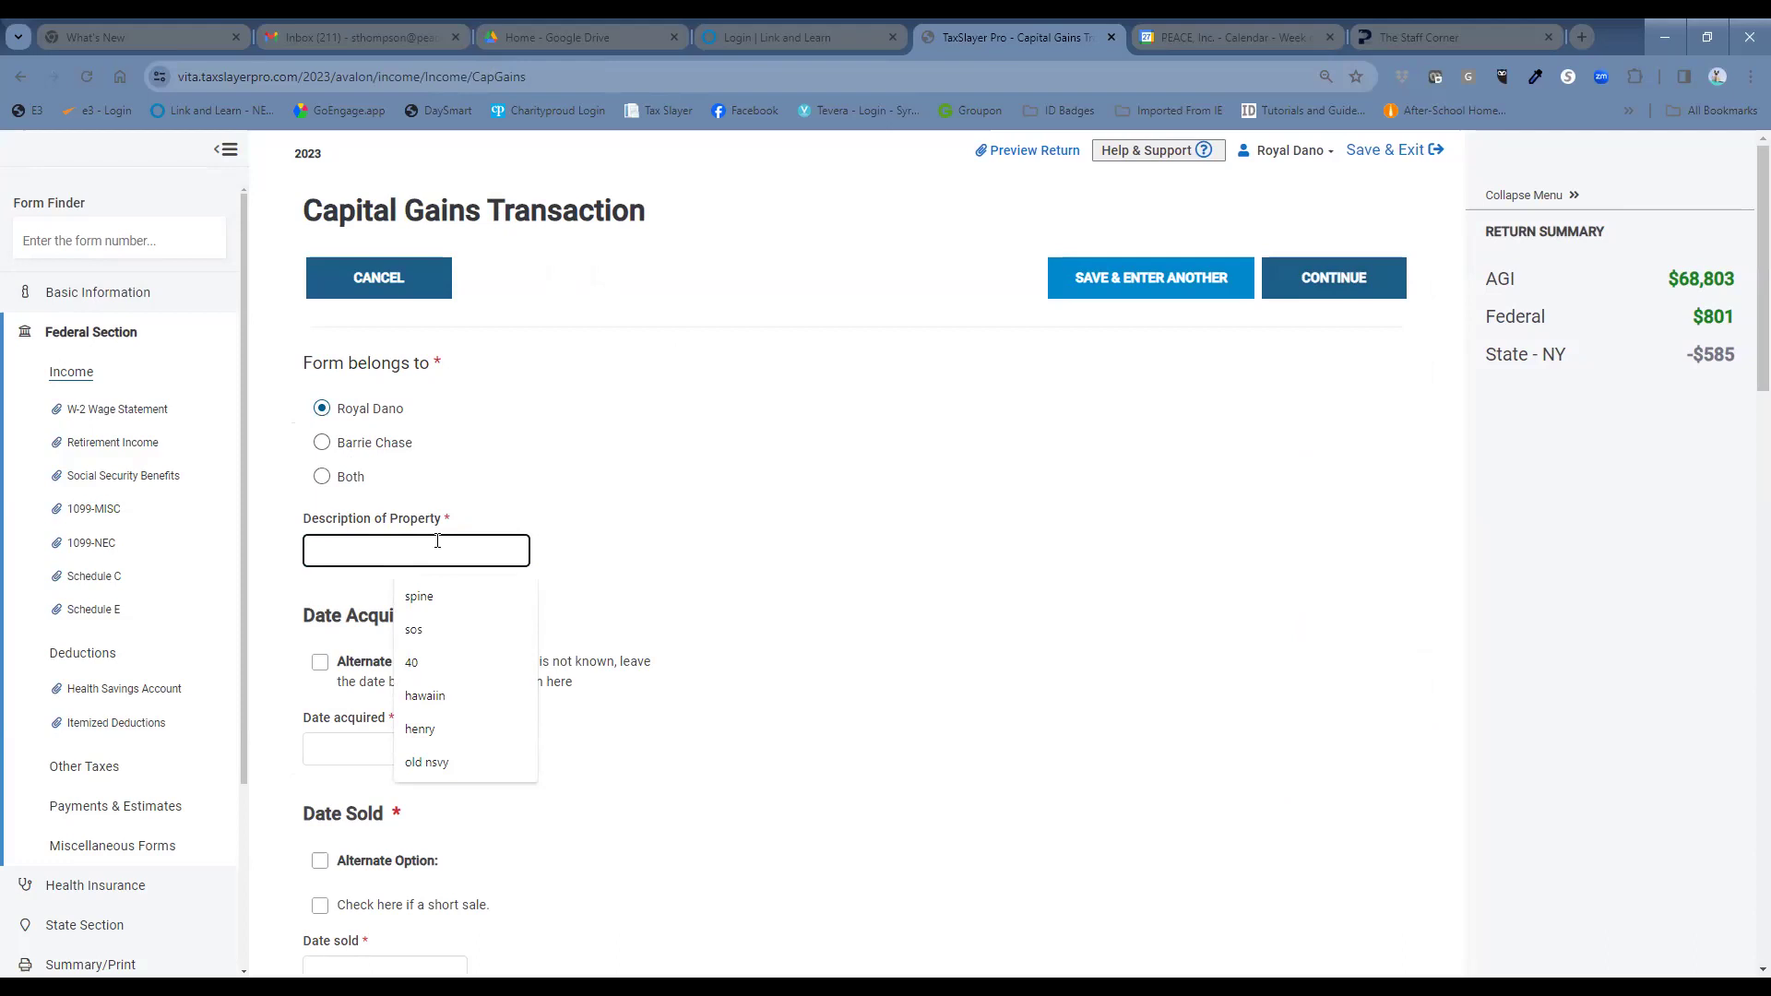
text(MOrgan )
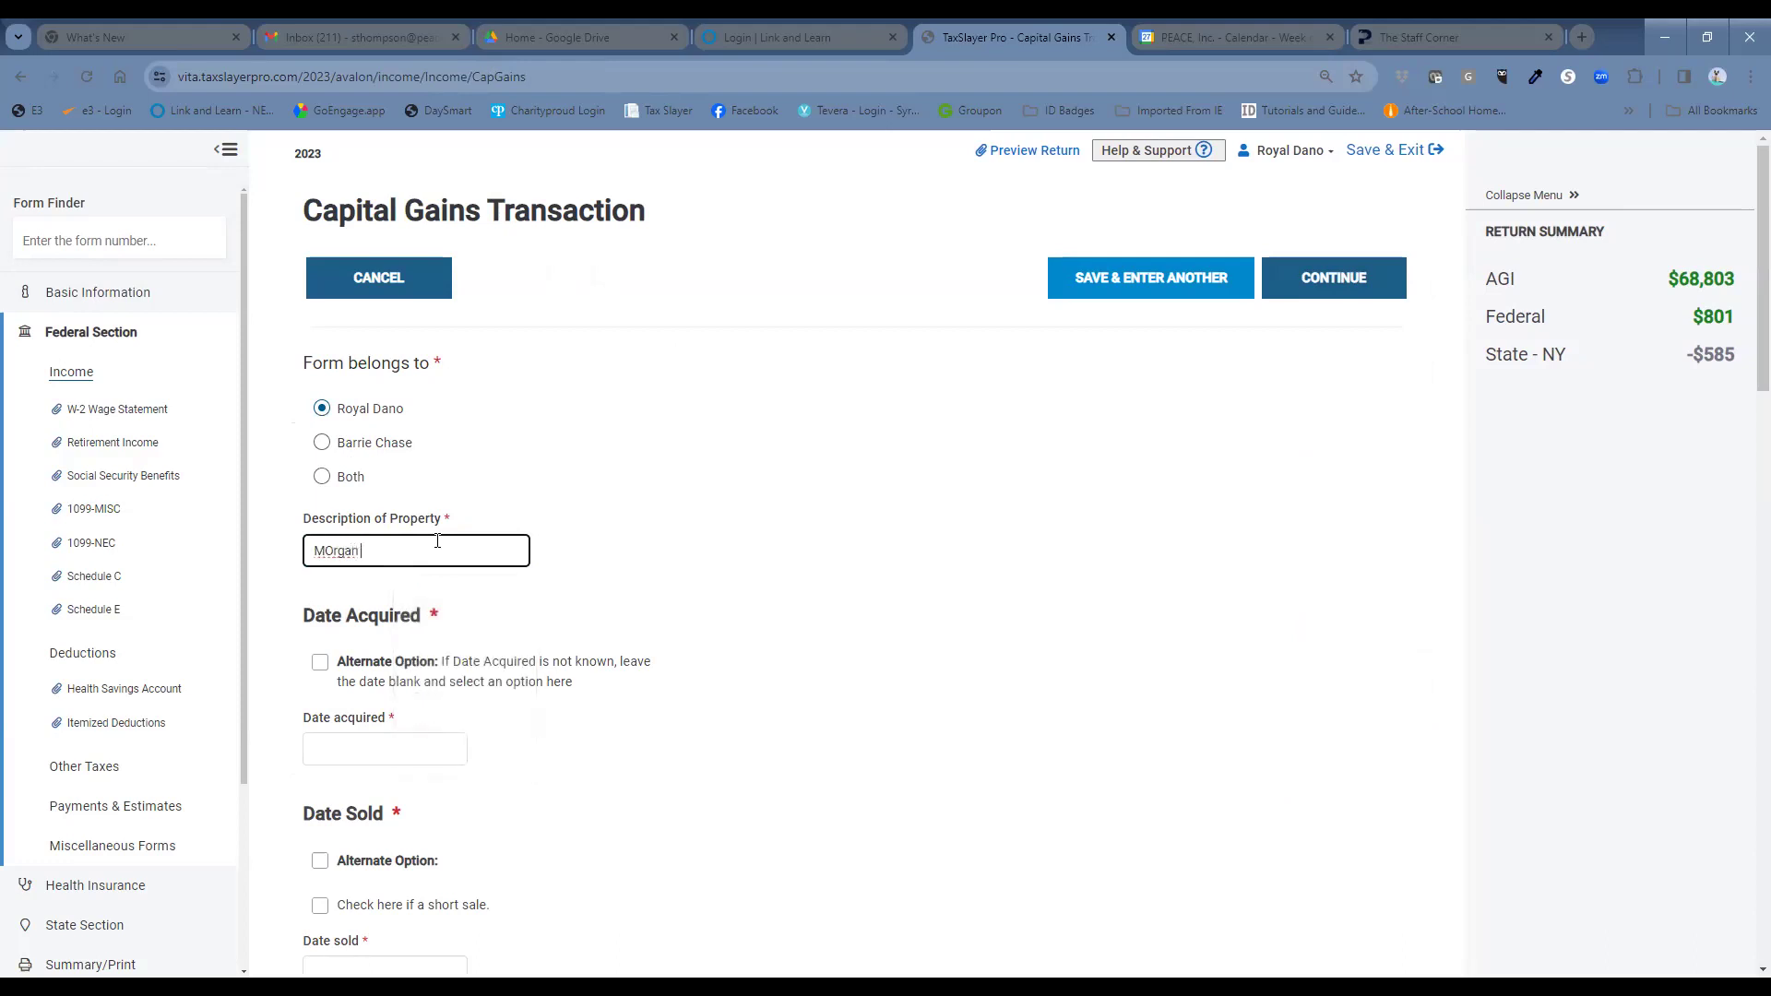
text(100 Shares)
click(335, 549)
key(BackSpace)
text(o)
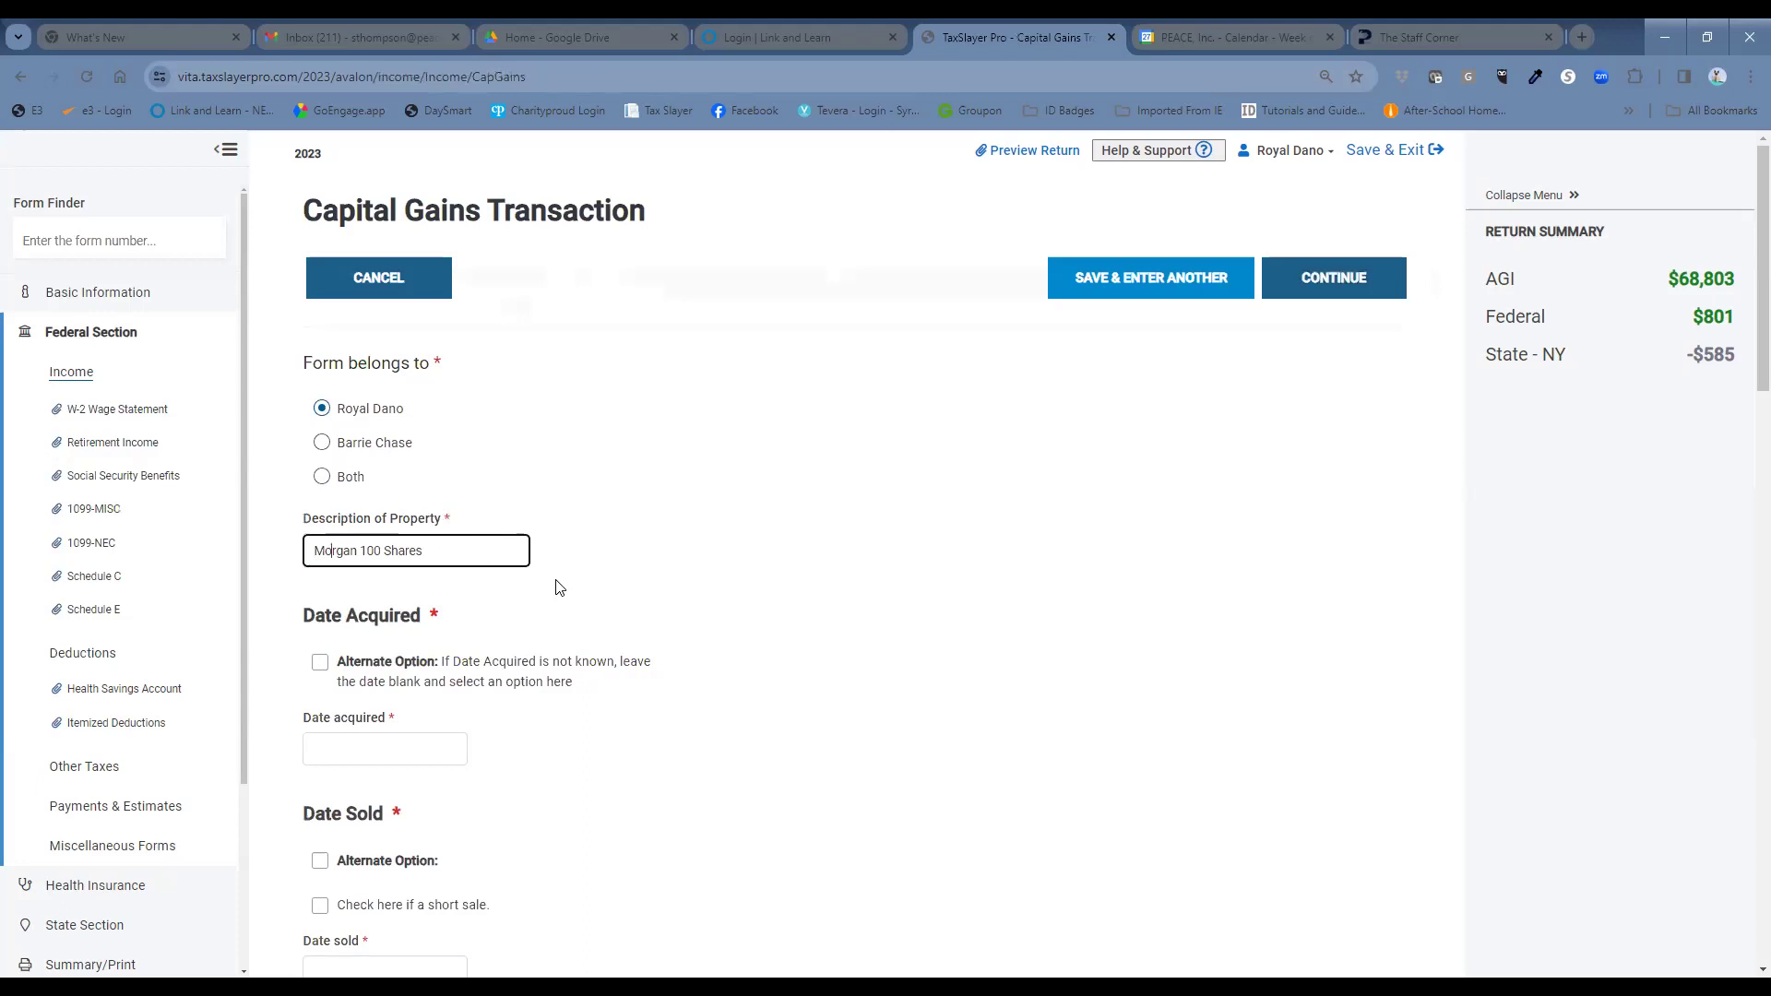
Enter date acquired 01/12/2020 and date sold 05/12/2023.
click(415, 750)
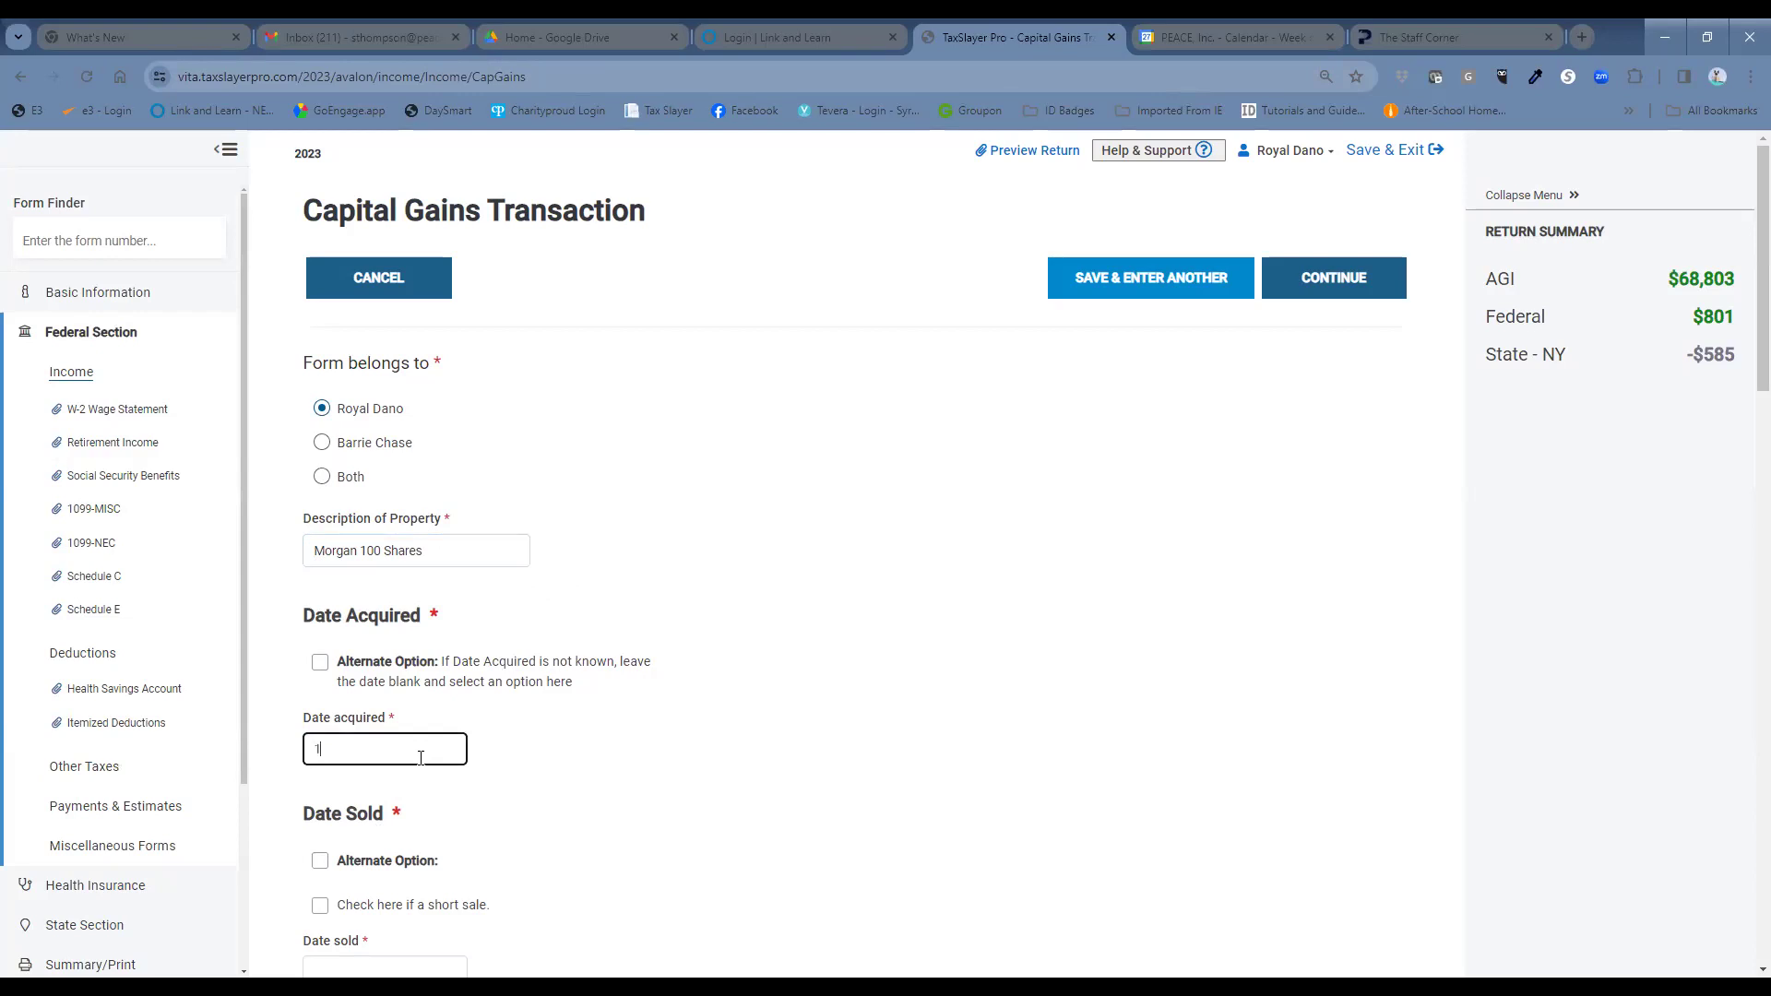
text(11/2)
key(BackSpace)
key(BackSpace)
key(BackSpace)
key(BackSpace)
text(01/12/2020)
scroll(632, 820, down, 2)
click(333, 790)
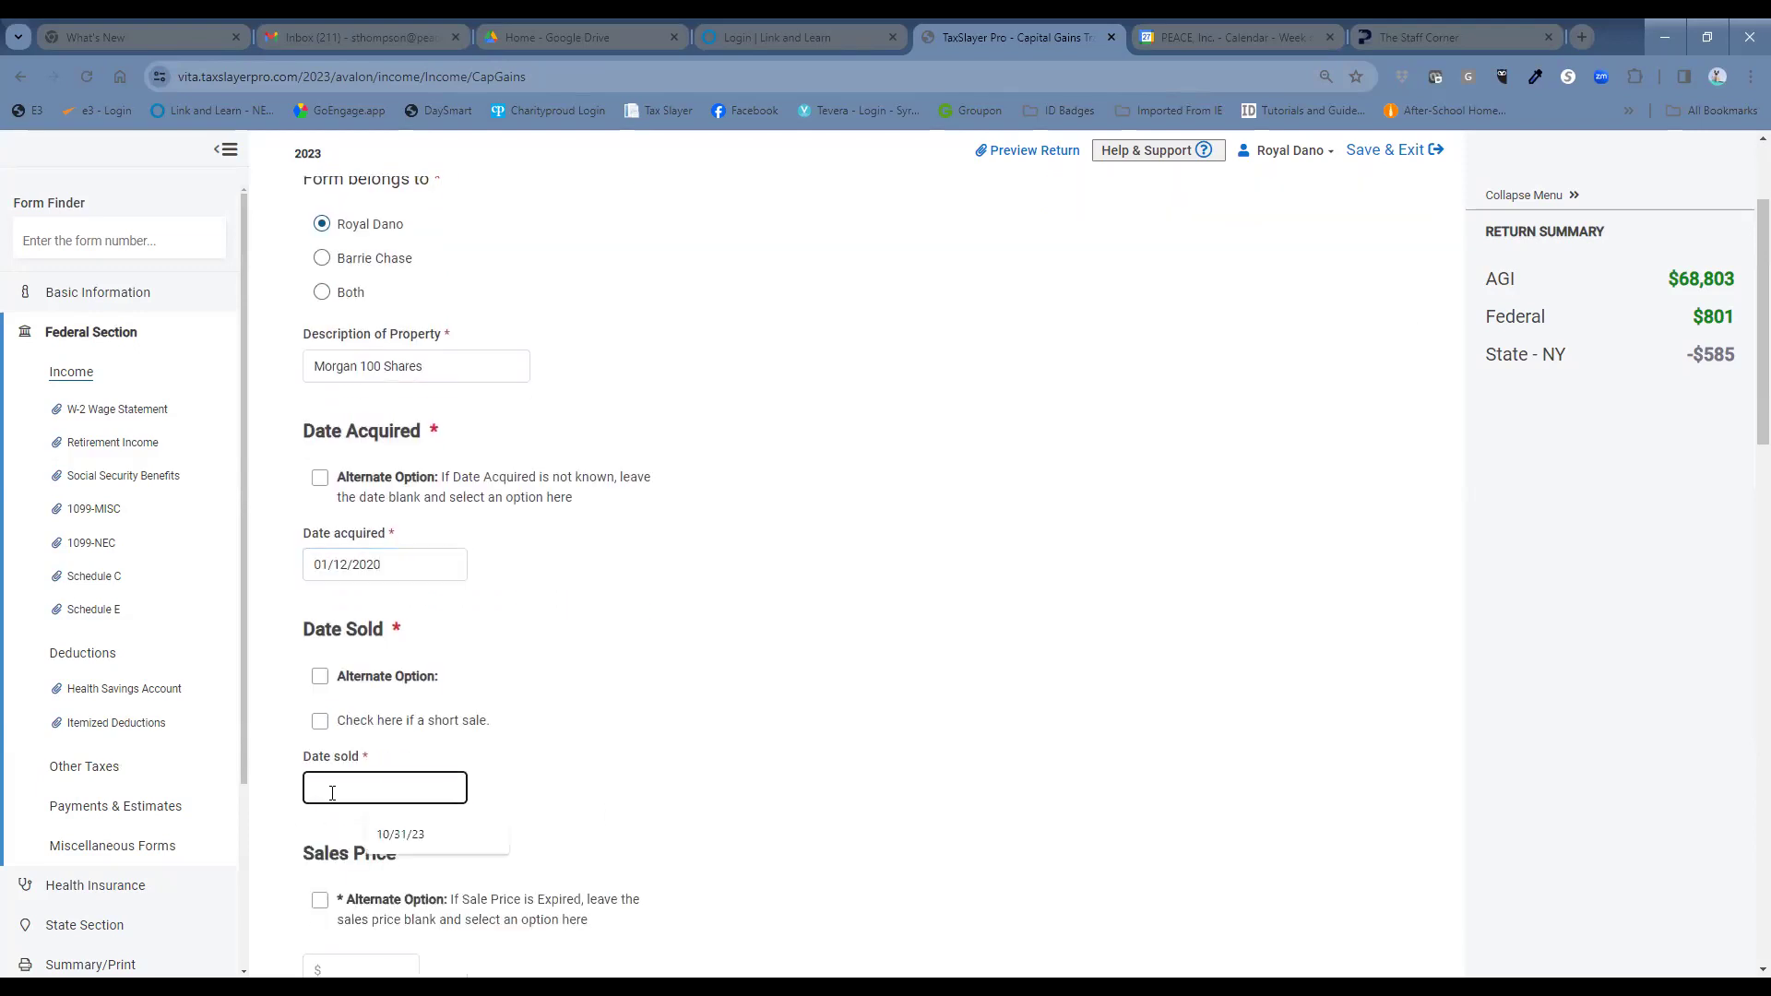
text(5)
key(BackSpace)
text(05/12/2023)
scroll(552, 648, down, 1)
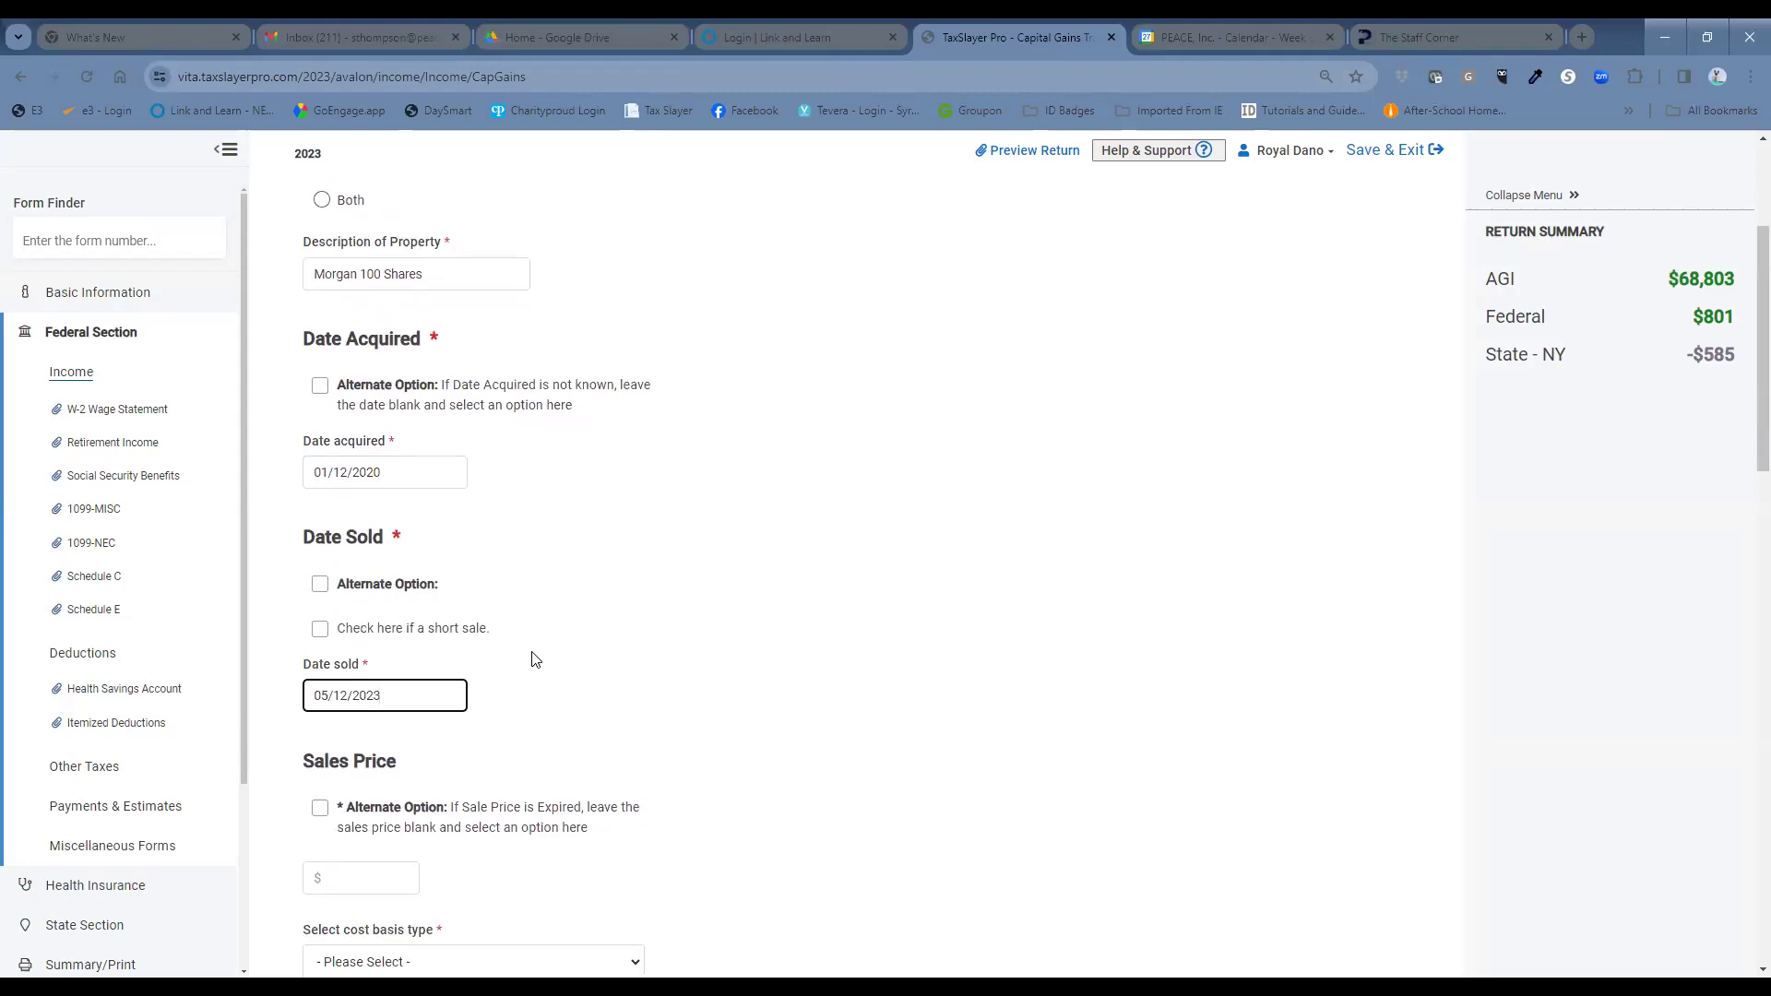
scroll(535, 662, down, 2)
Enter a $5000 sales price and choose '1099-B, Box 12 Cost Basis Reported to the IRS'.
click(399, 696)
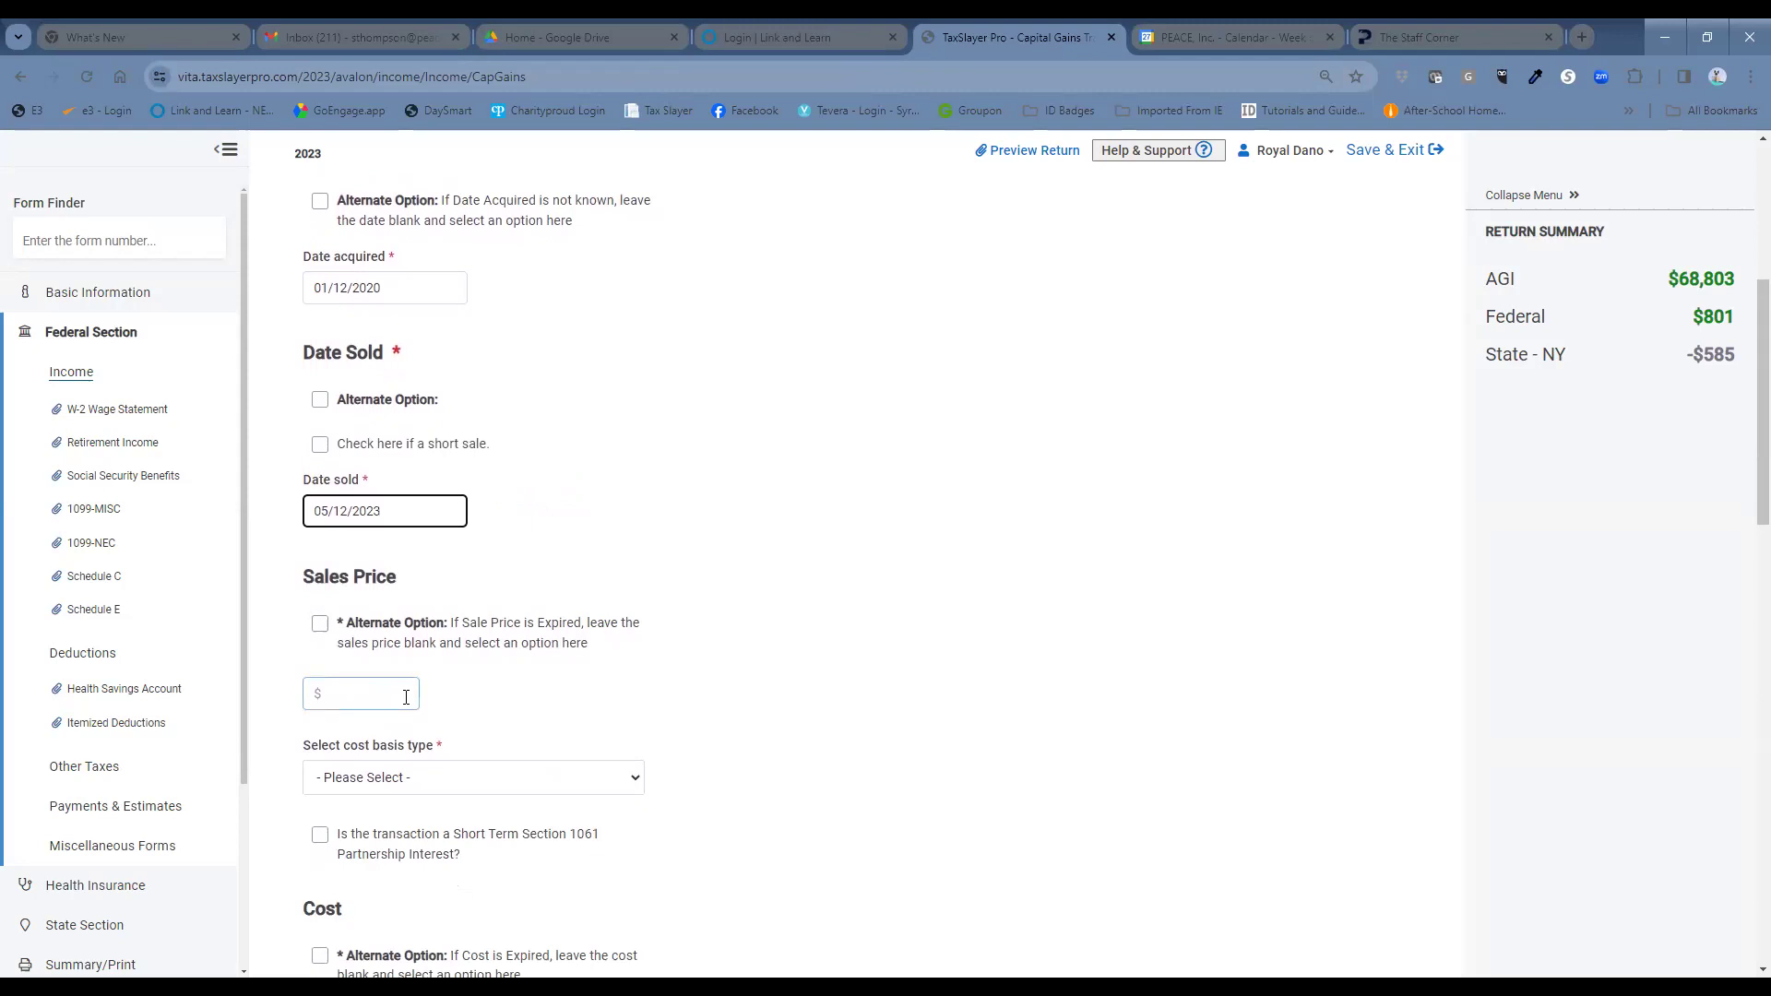
click(406, 696)
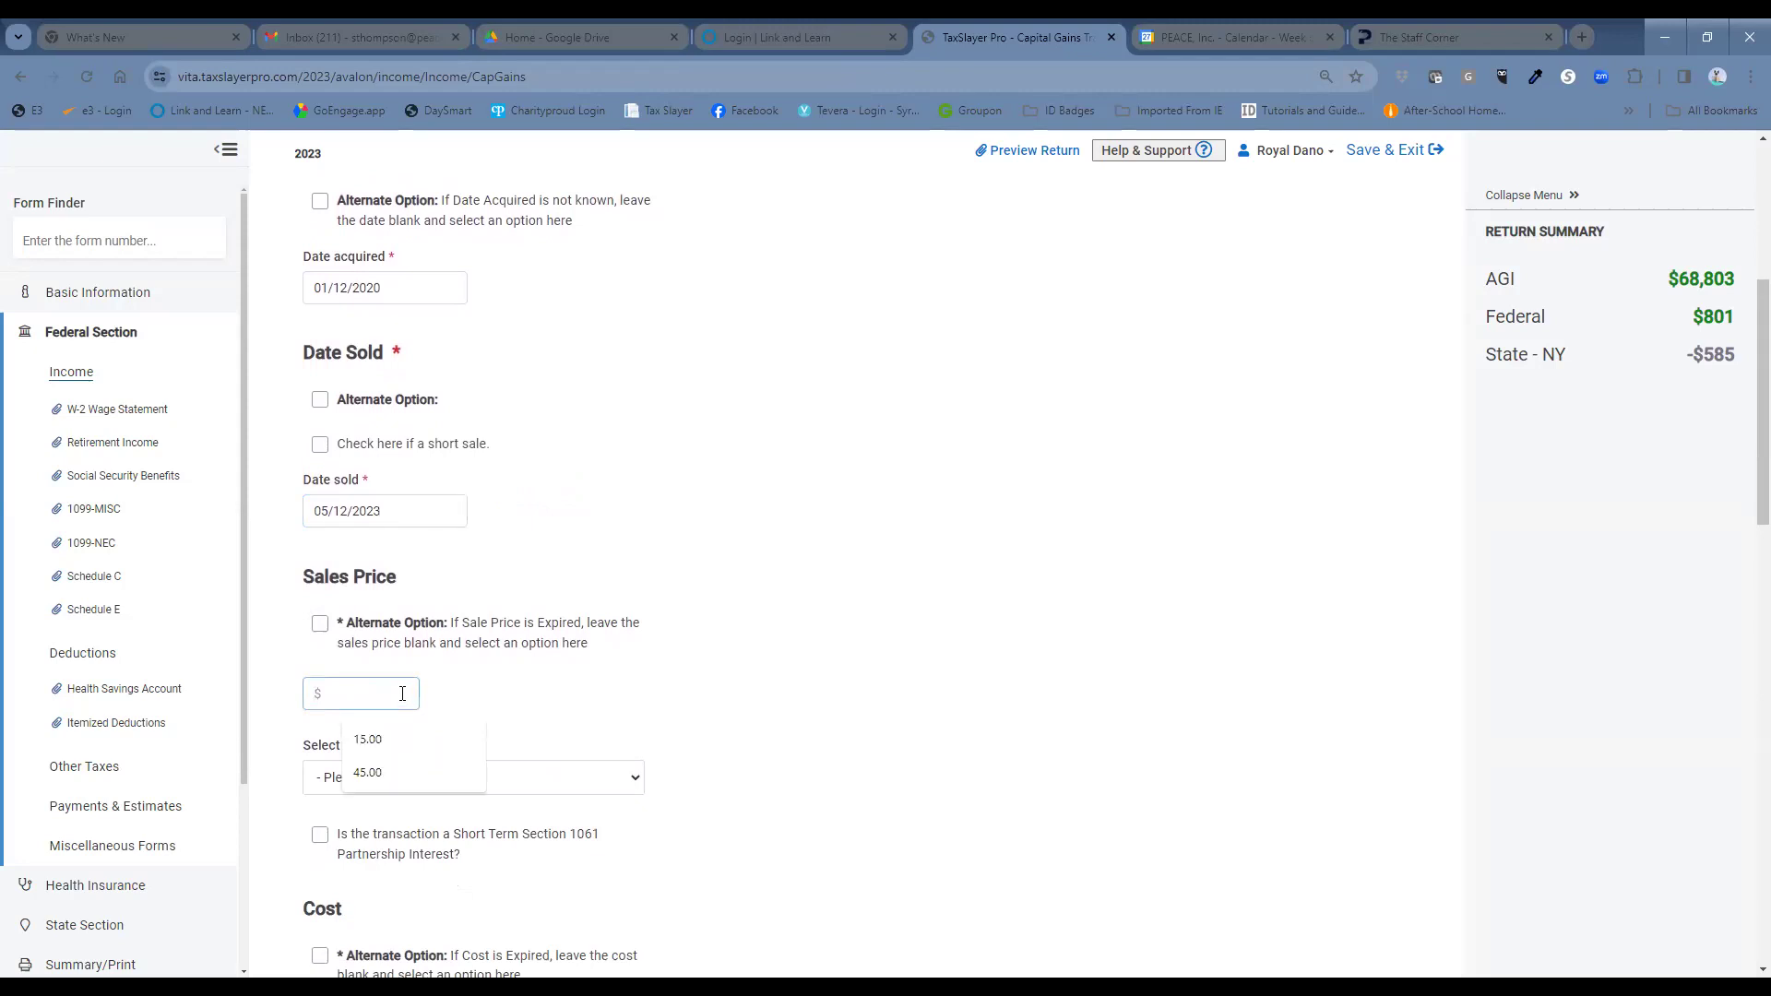
text(5000)
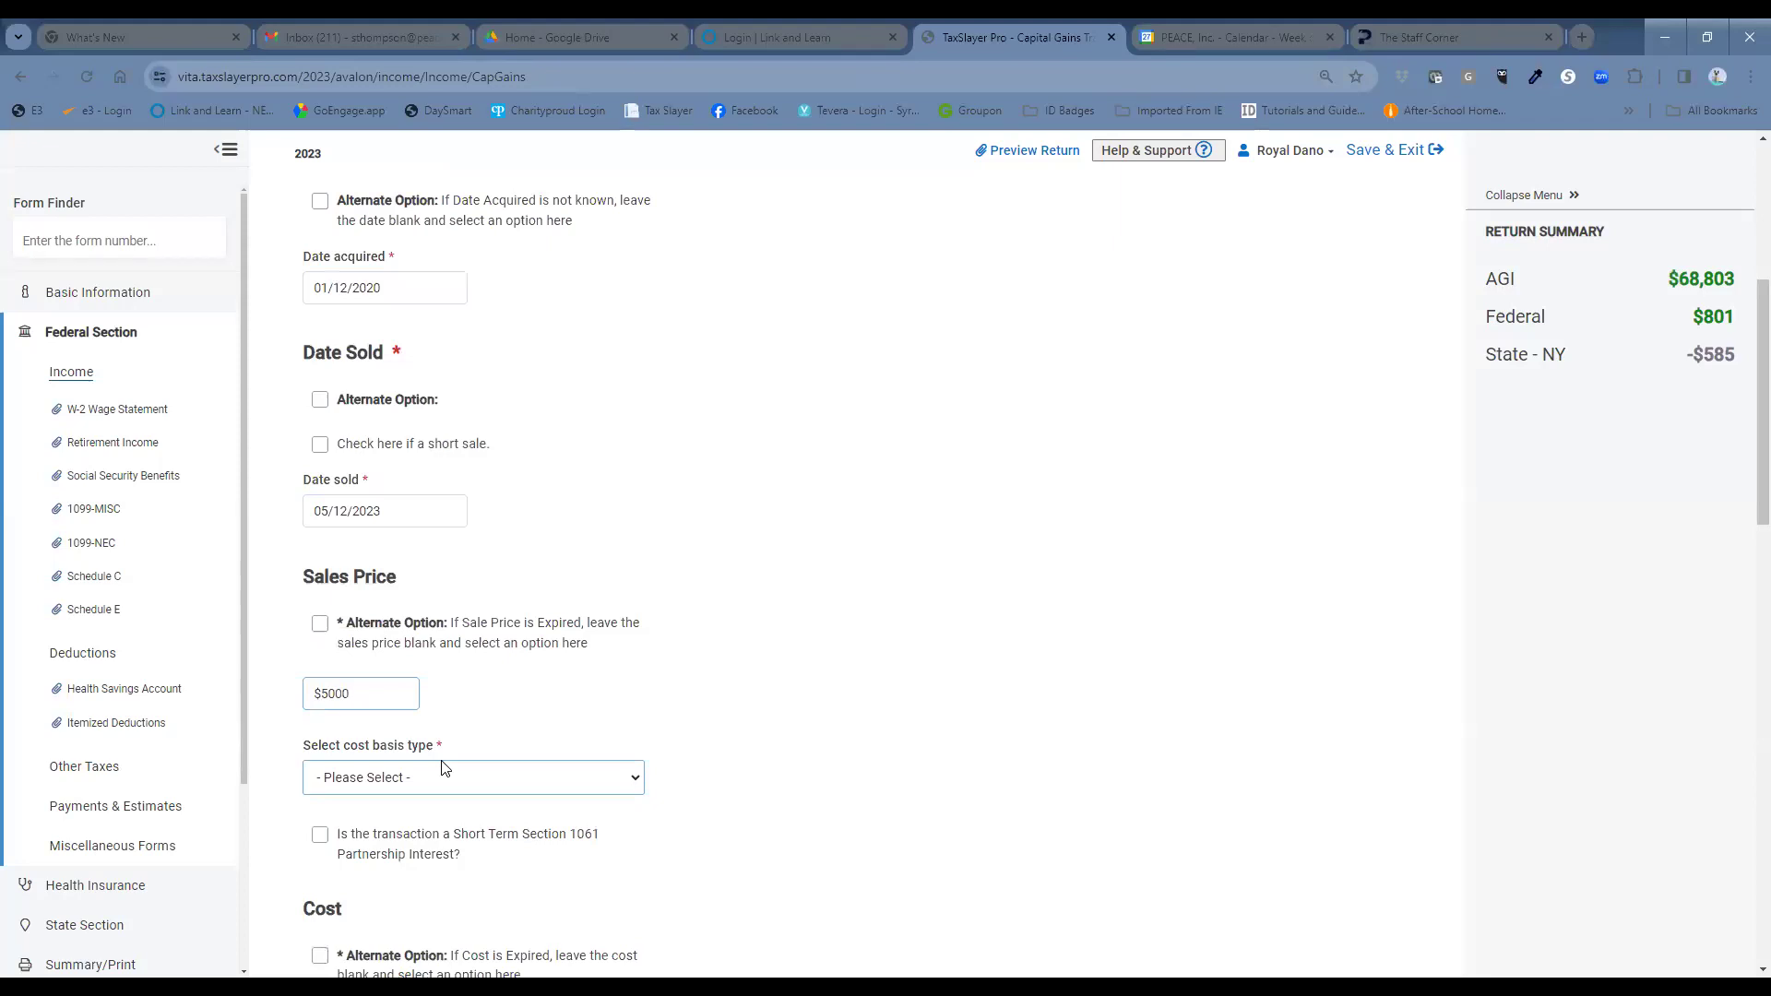
click(419, 786)
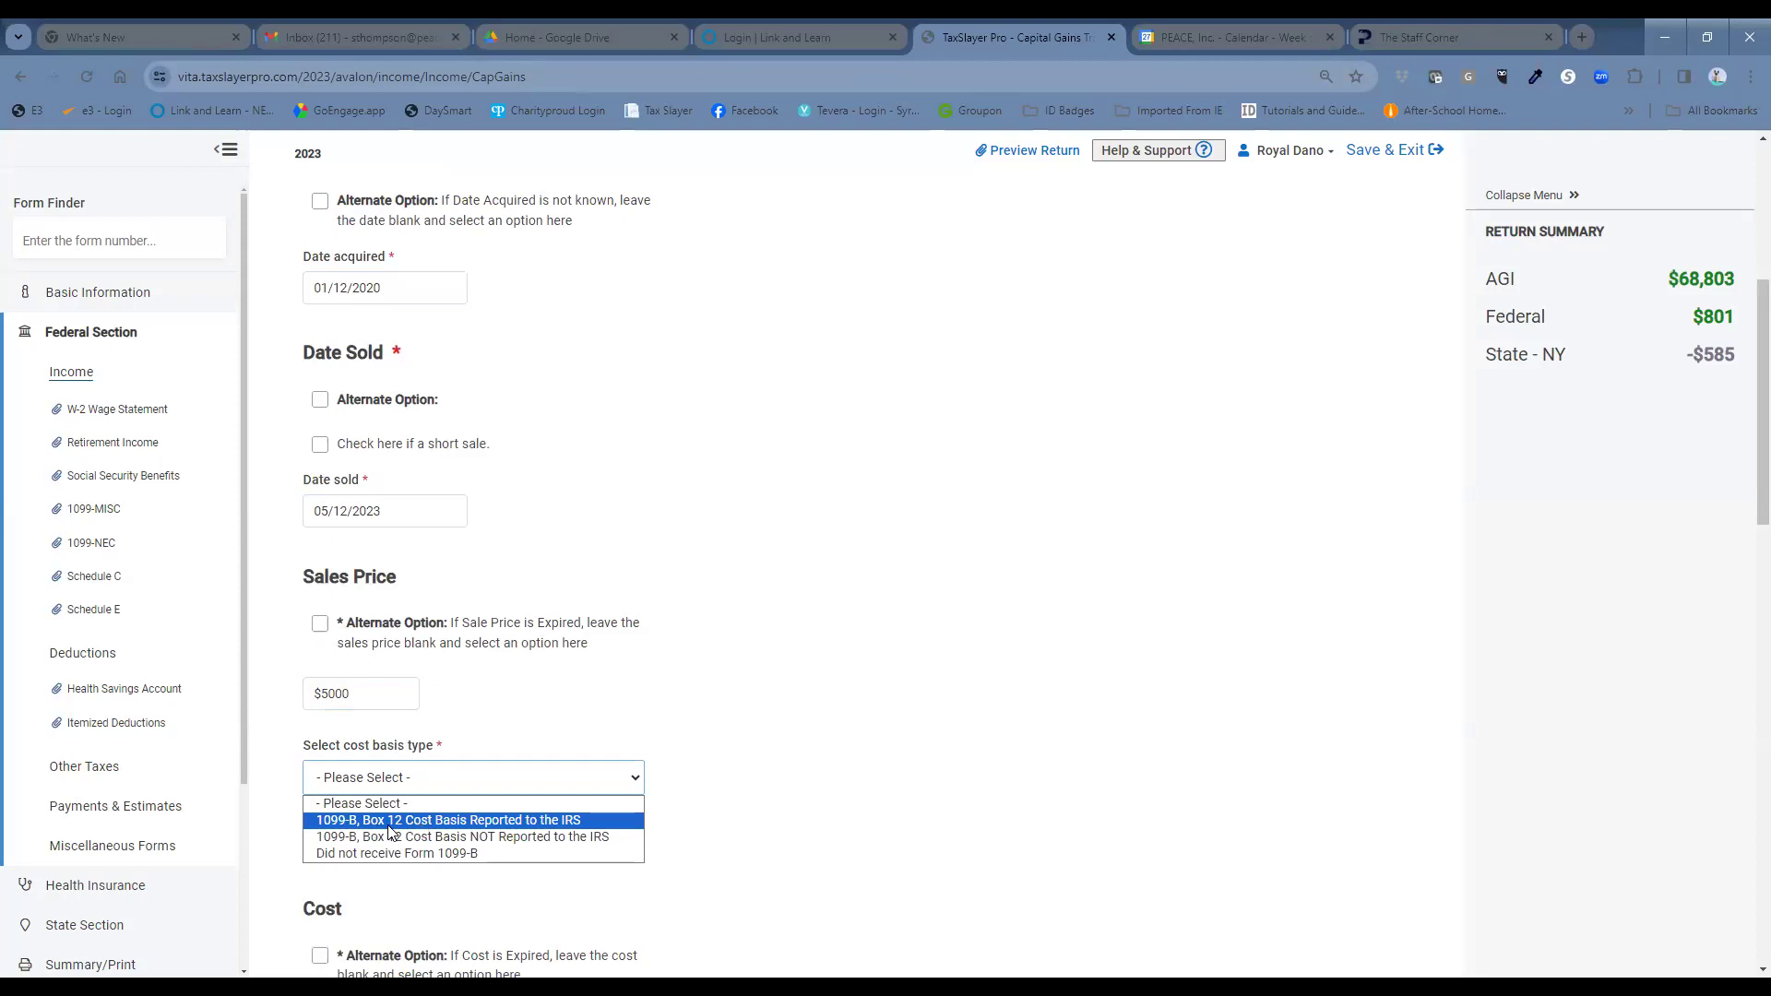
click(482, 821)
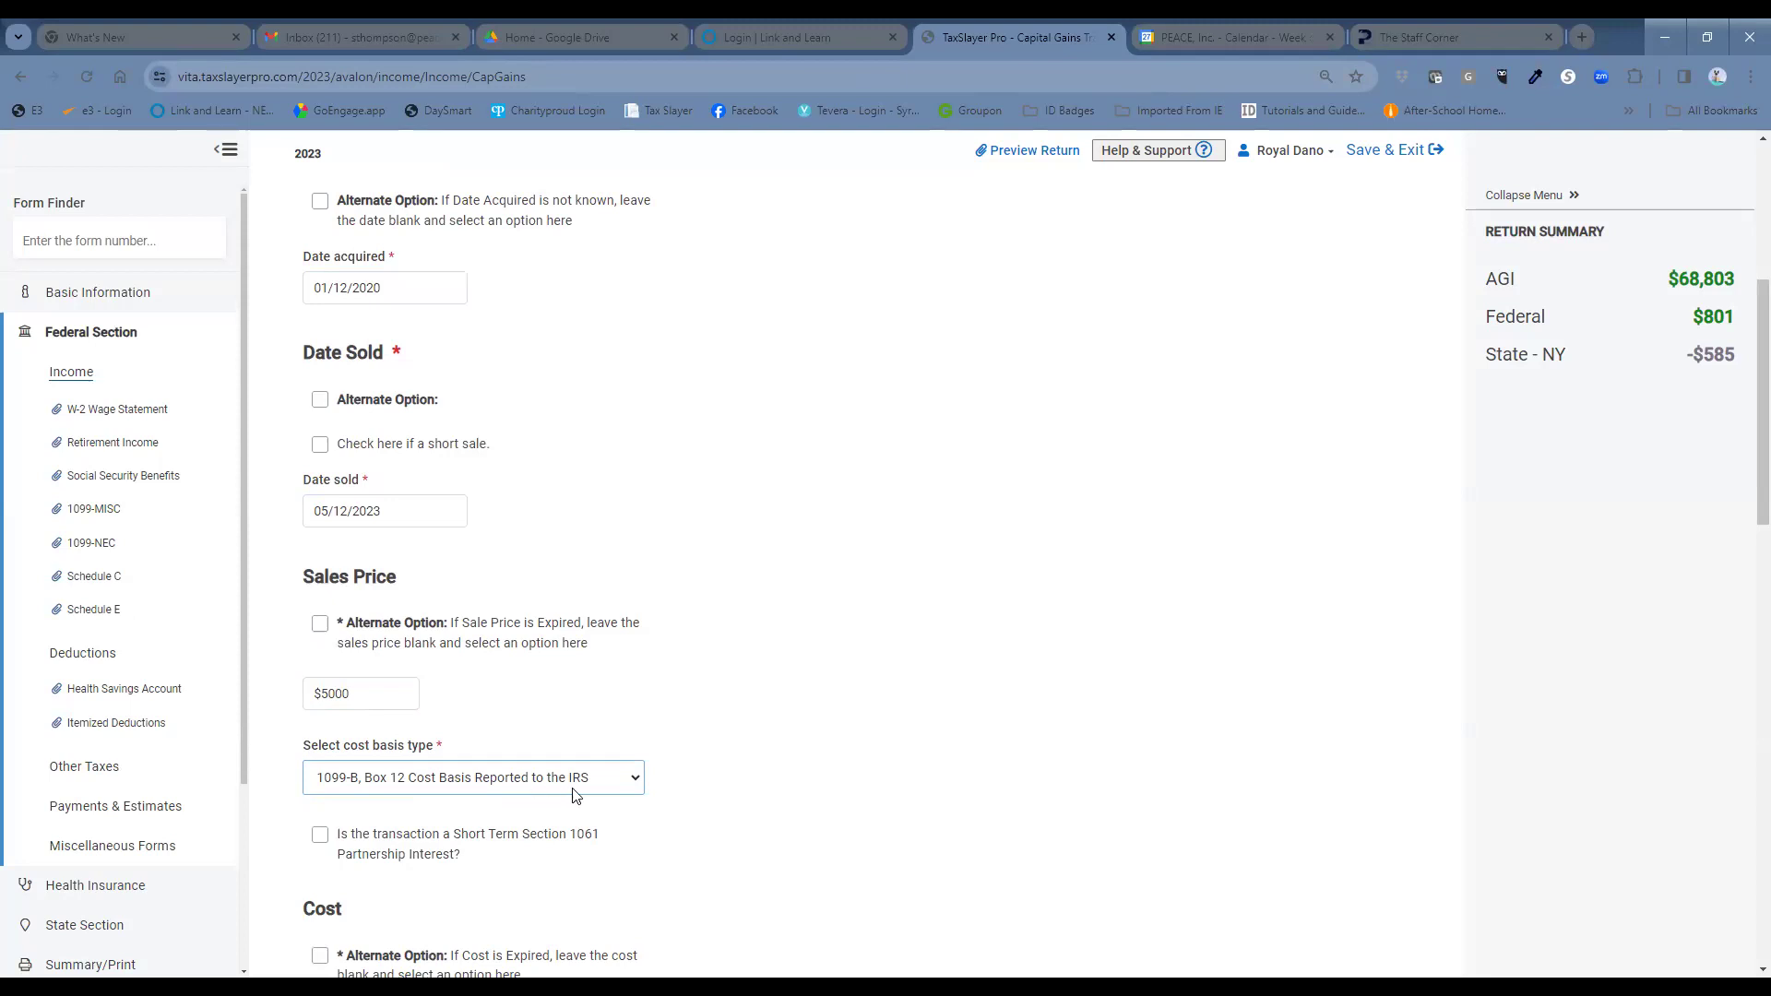
scroll(731, 764, down, 1)
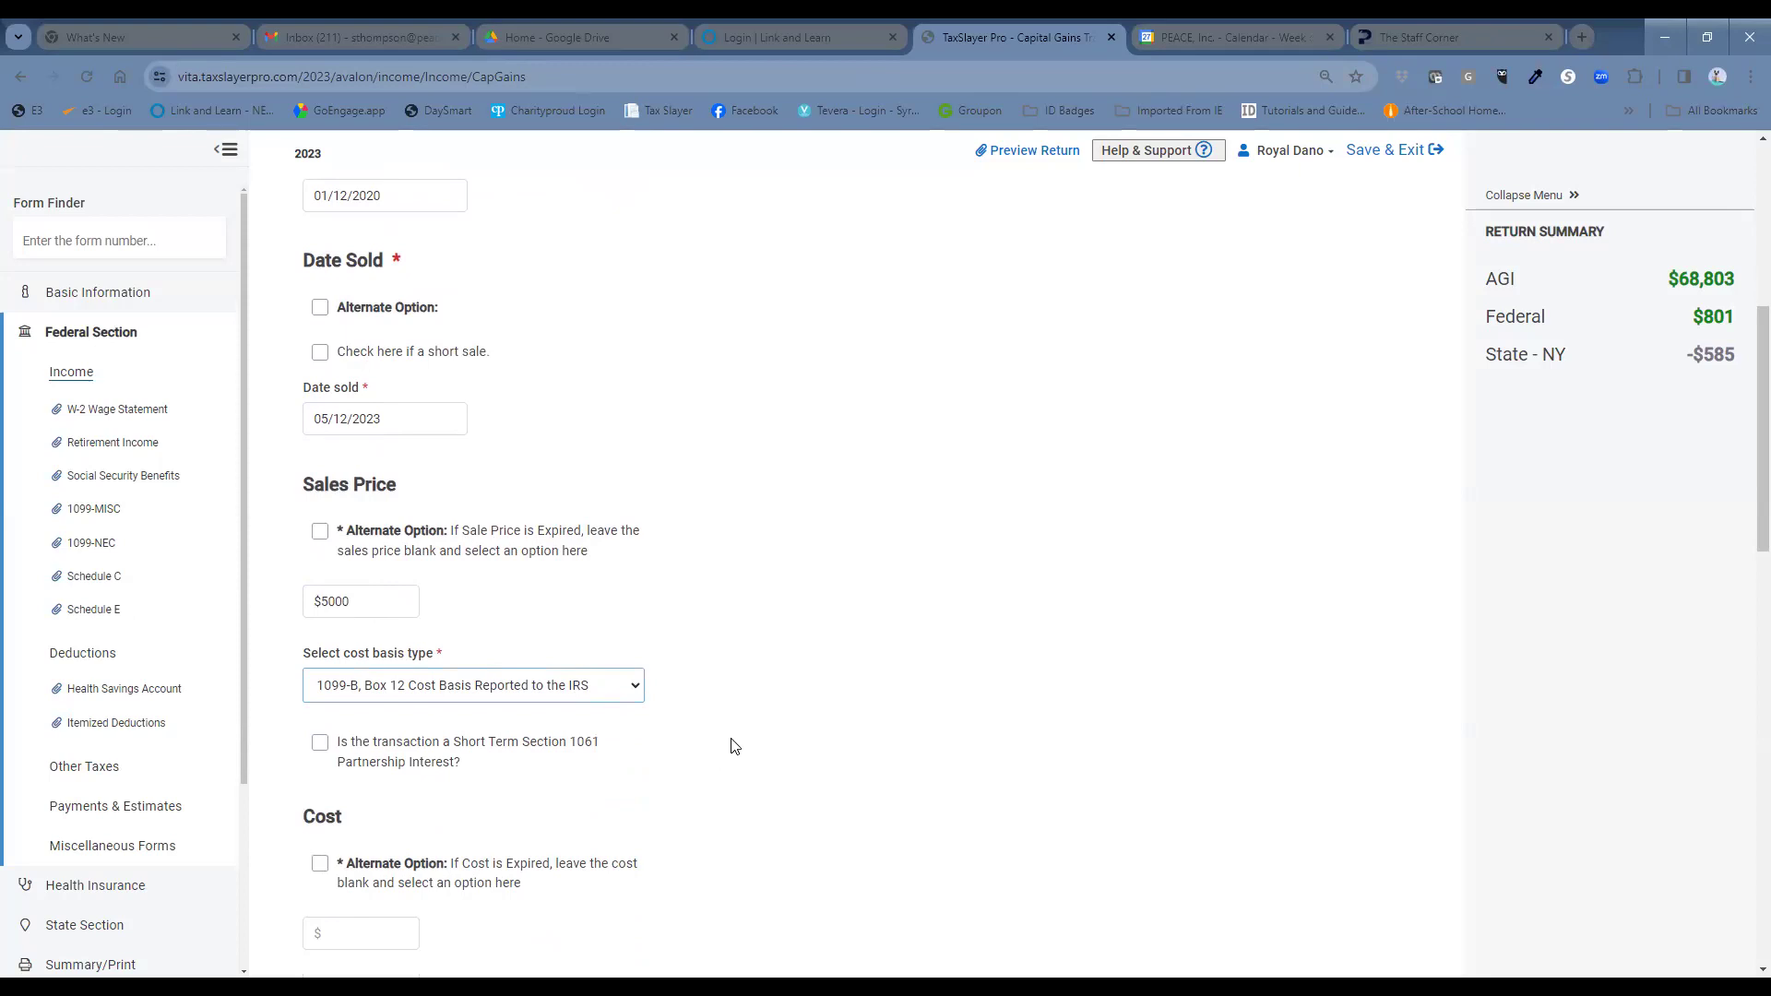
scroll(728, 743, down, 2)
Enter $4100 as the cost of the Morgan shares sale.
click(353, 756)
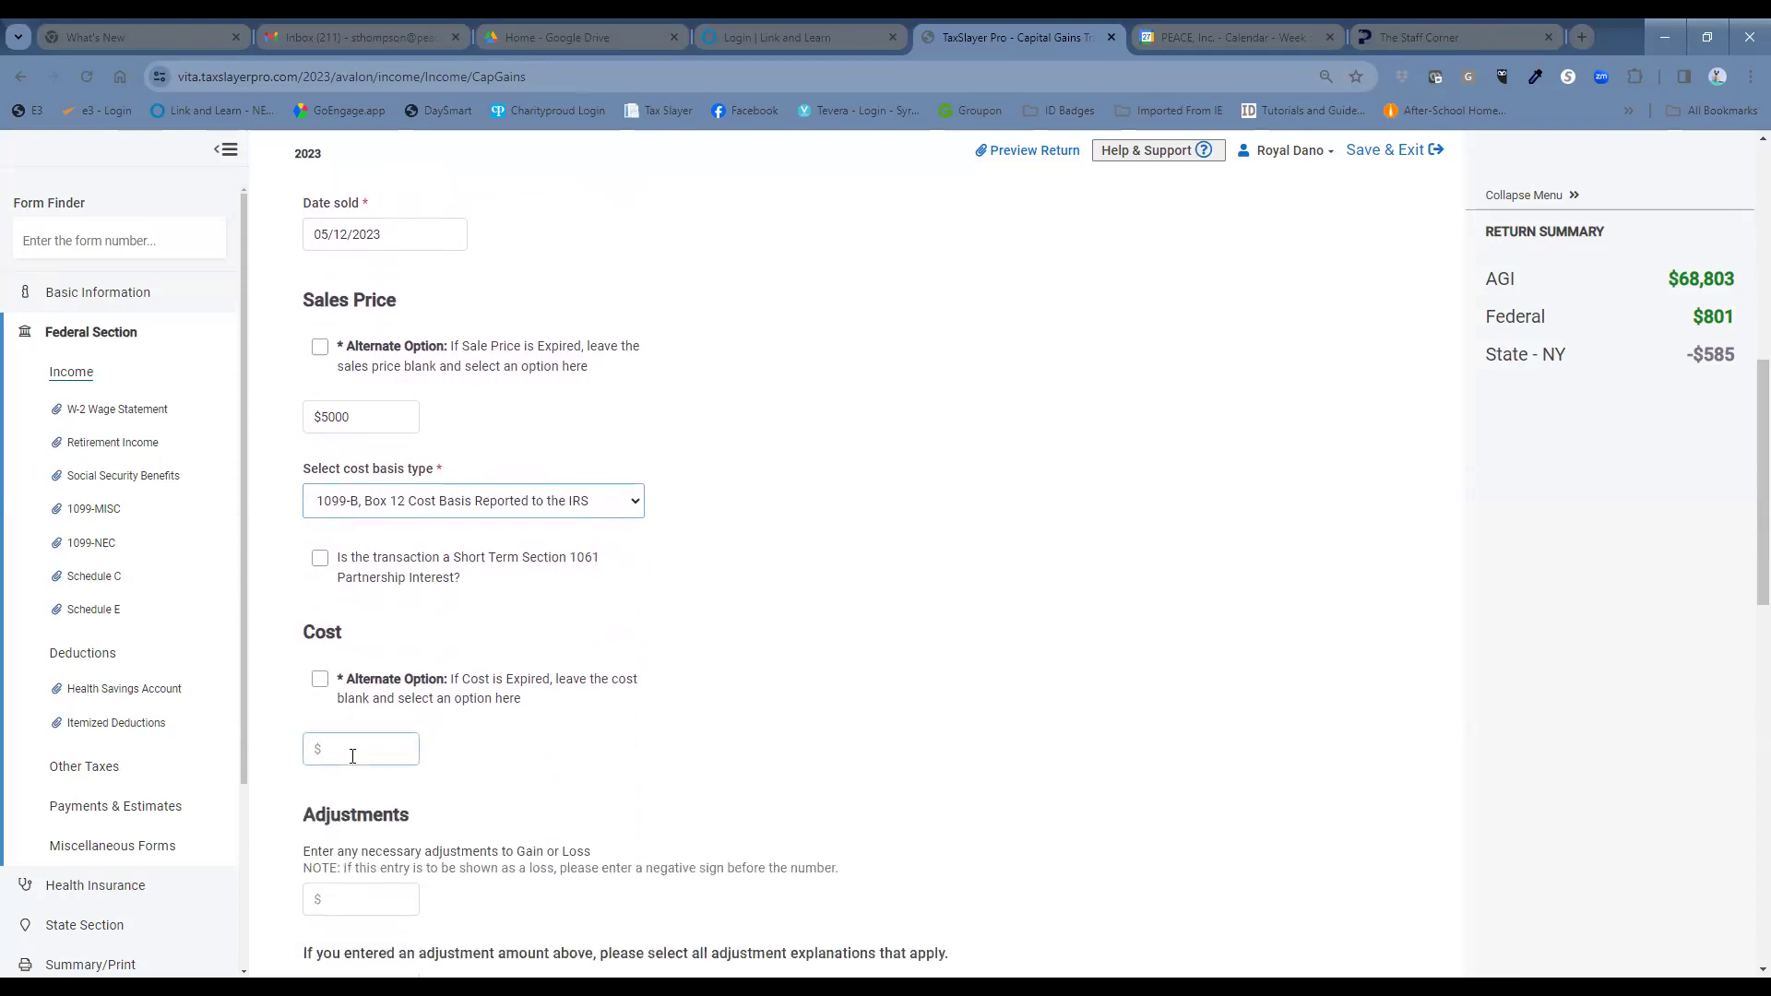
click(351, 746)
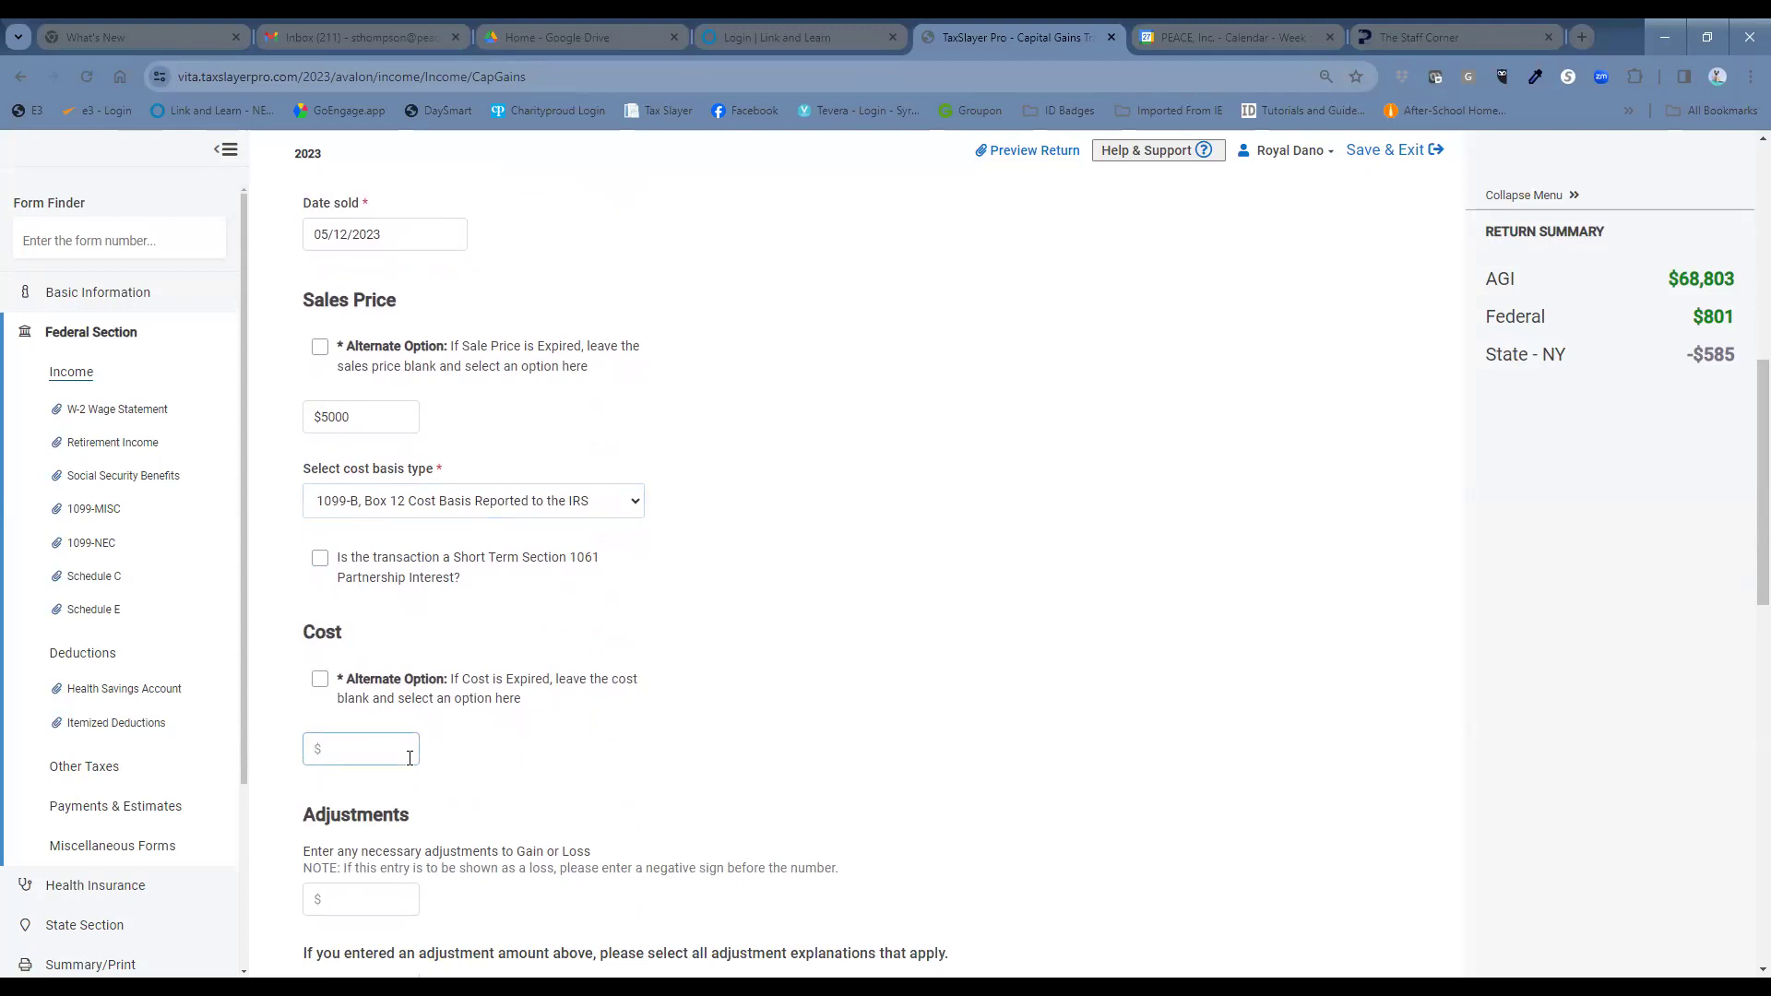
text(4100)
scroll(763, 745, down, 1)
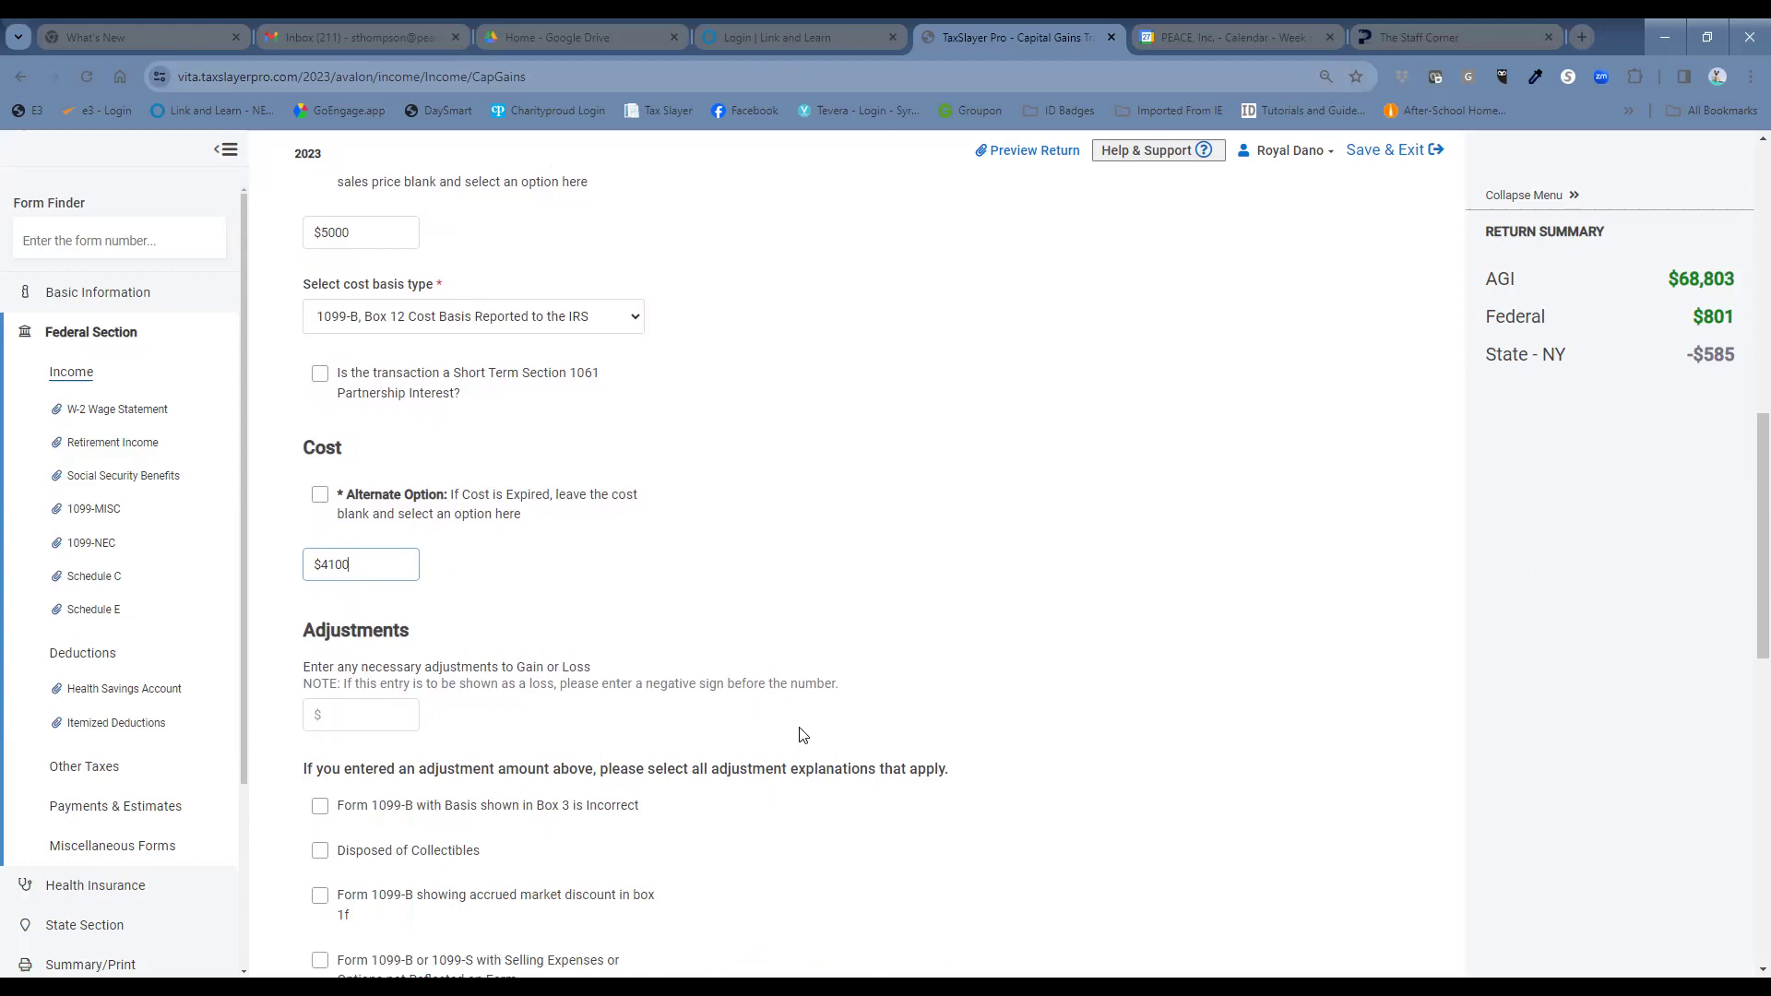
scroll(972, 669, down, 2)
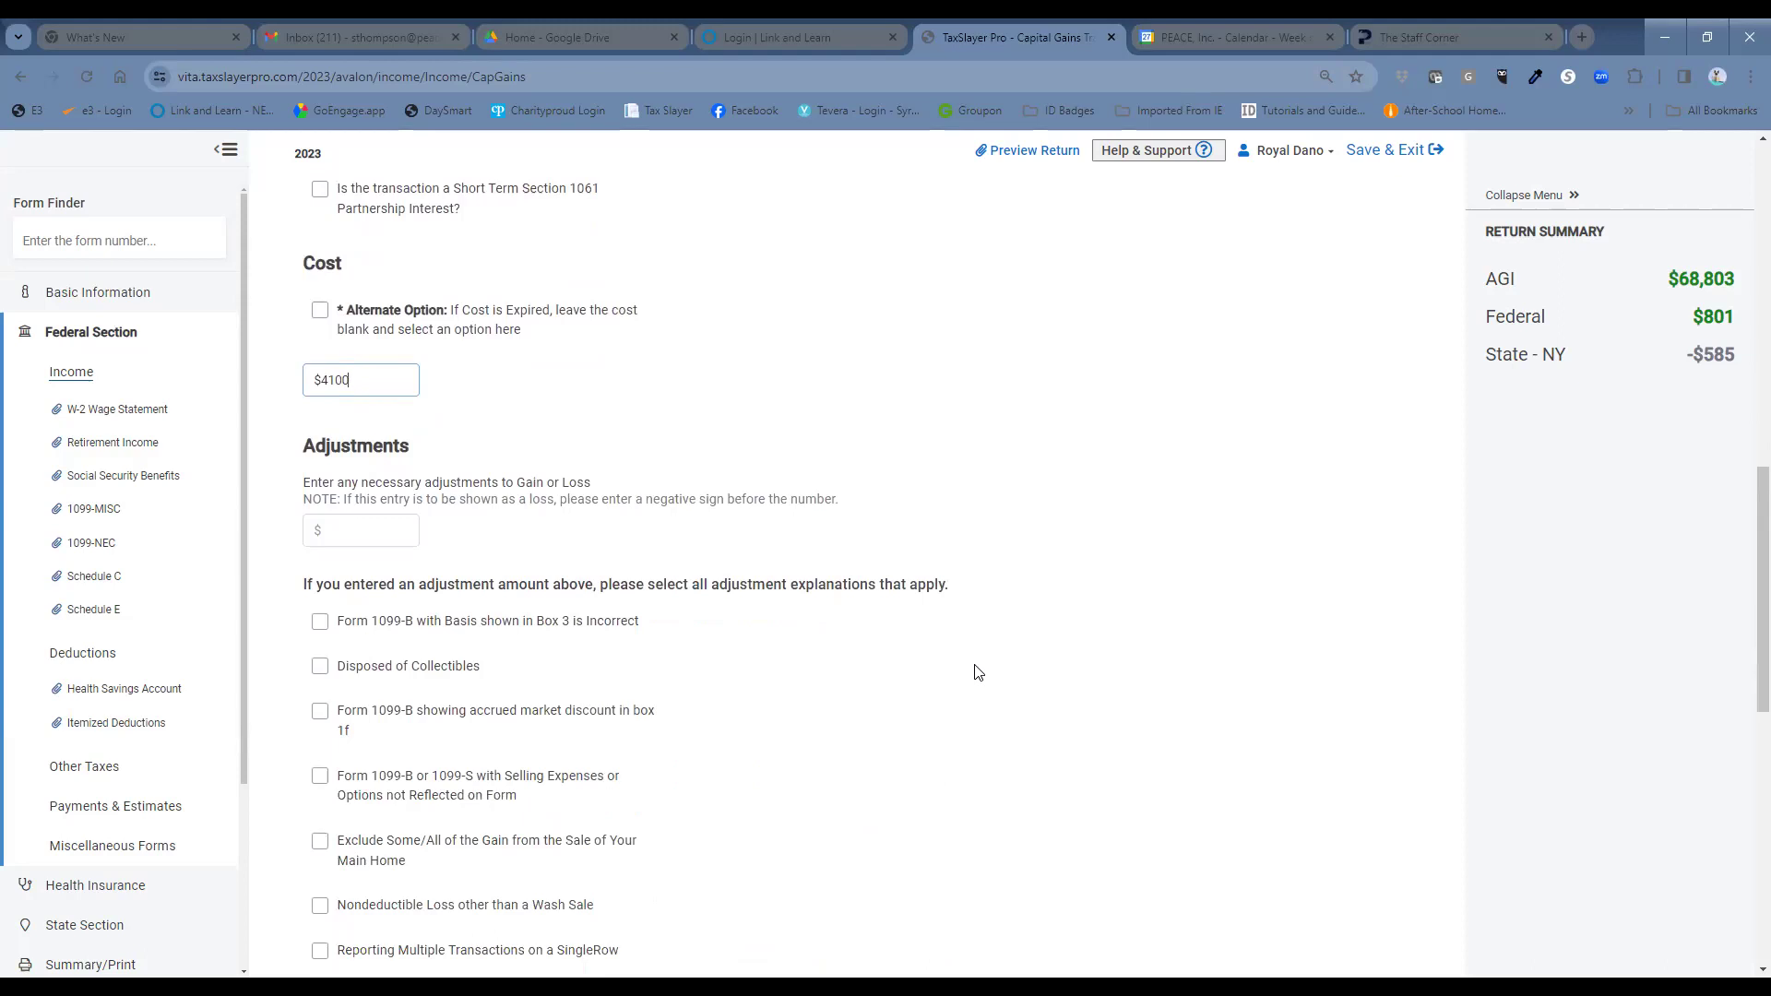
scroll(978, 672, down, 2)
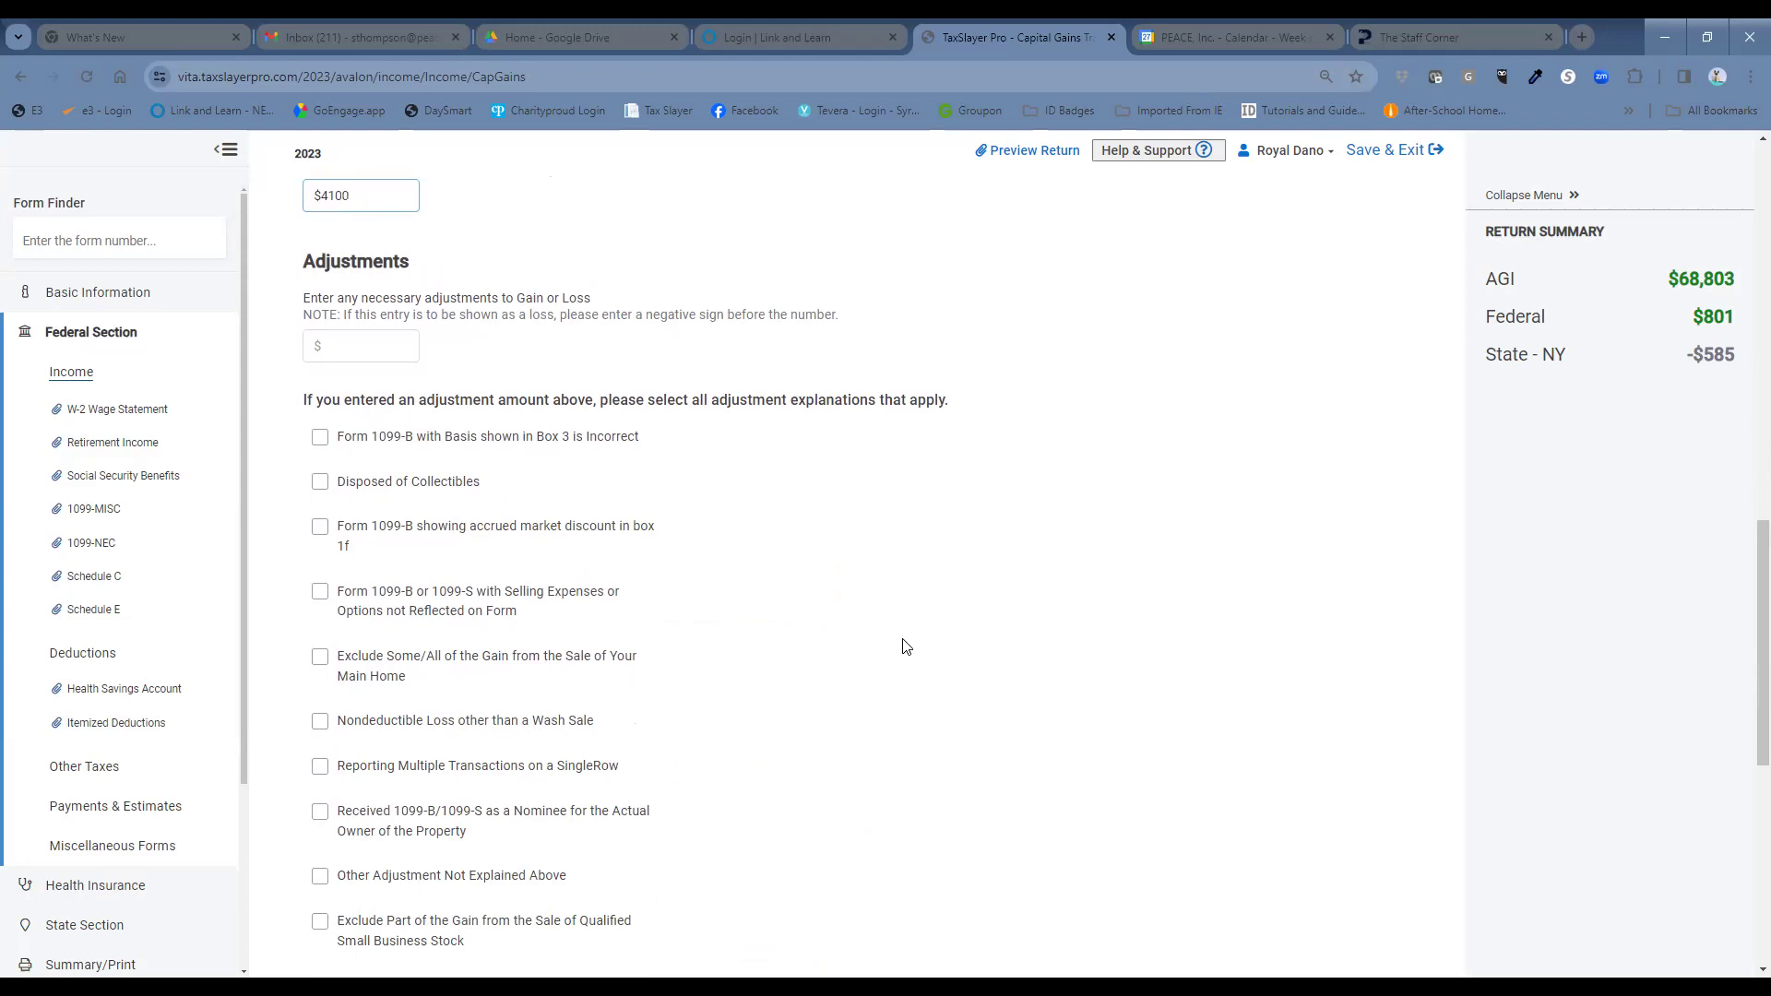
scroll(904, 653, down, 2)
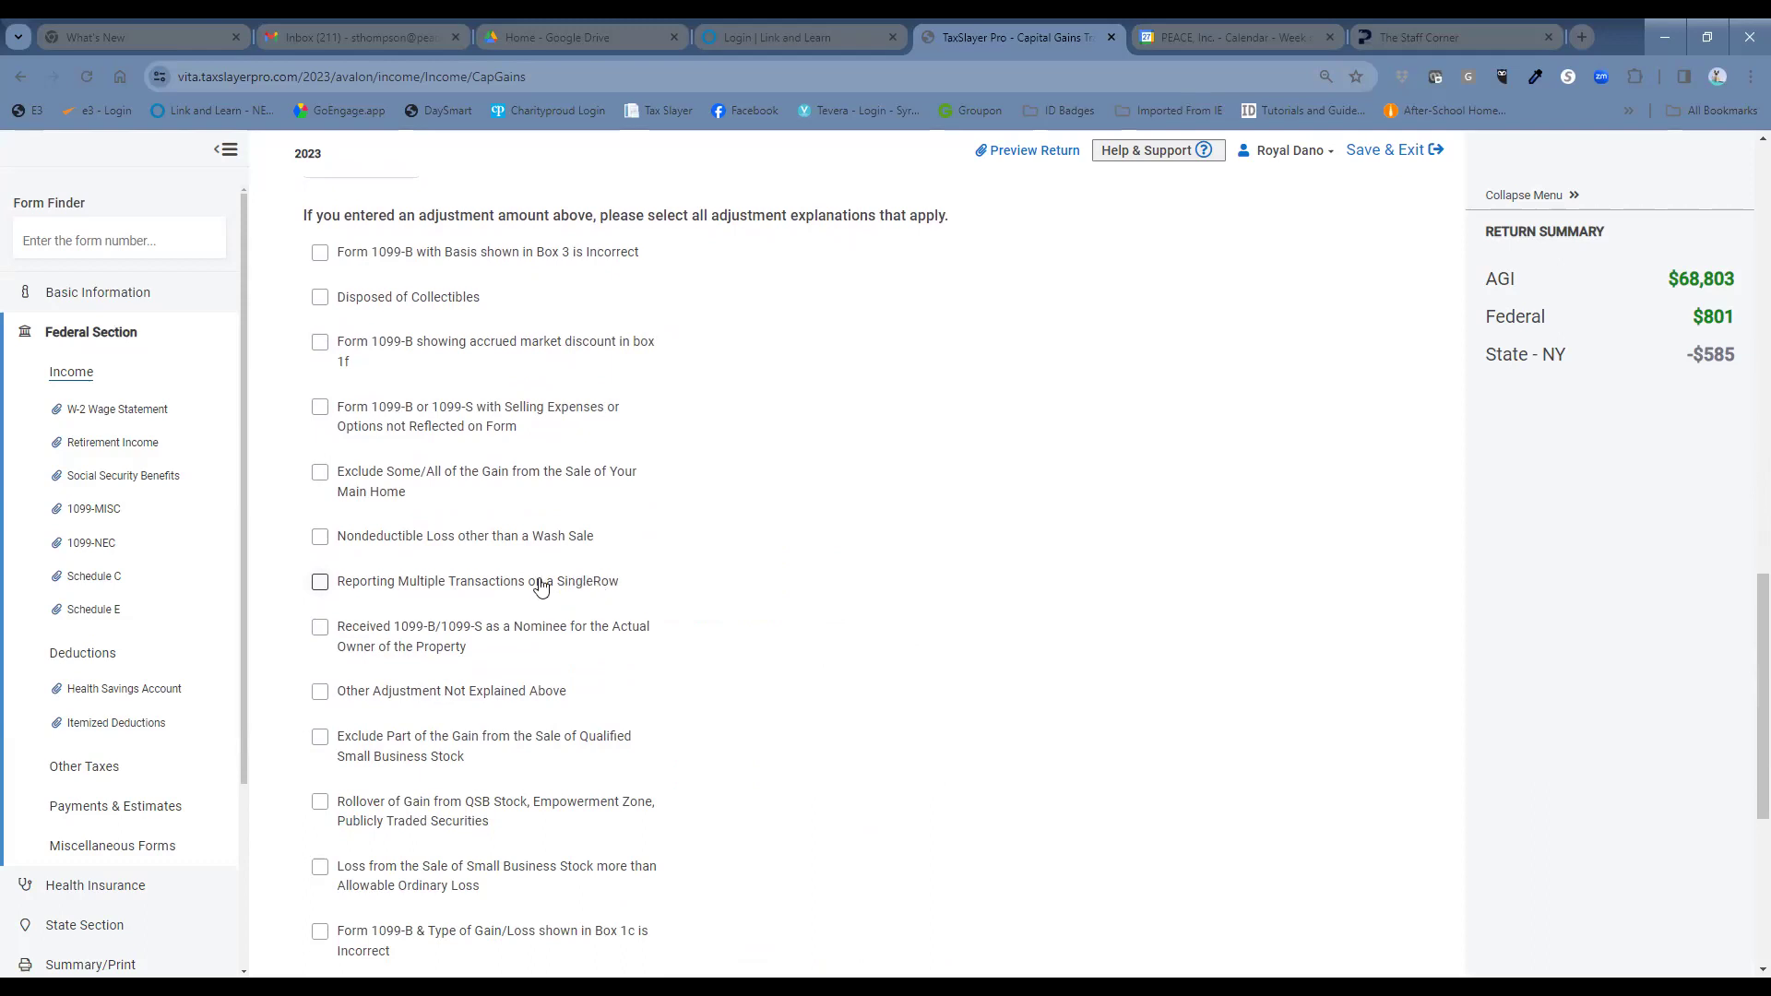
Mark the sale as reporting multiple transactions on a single row and save it.
click(320, 587)
scroll(850, 591, down, 1)
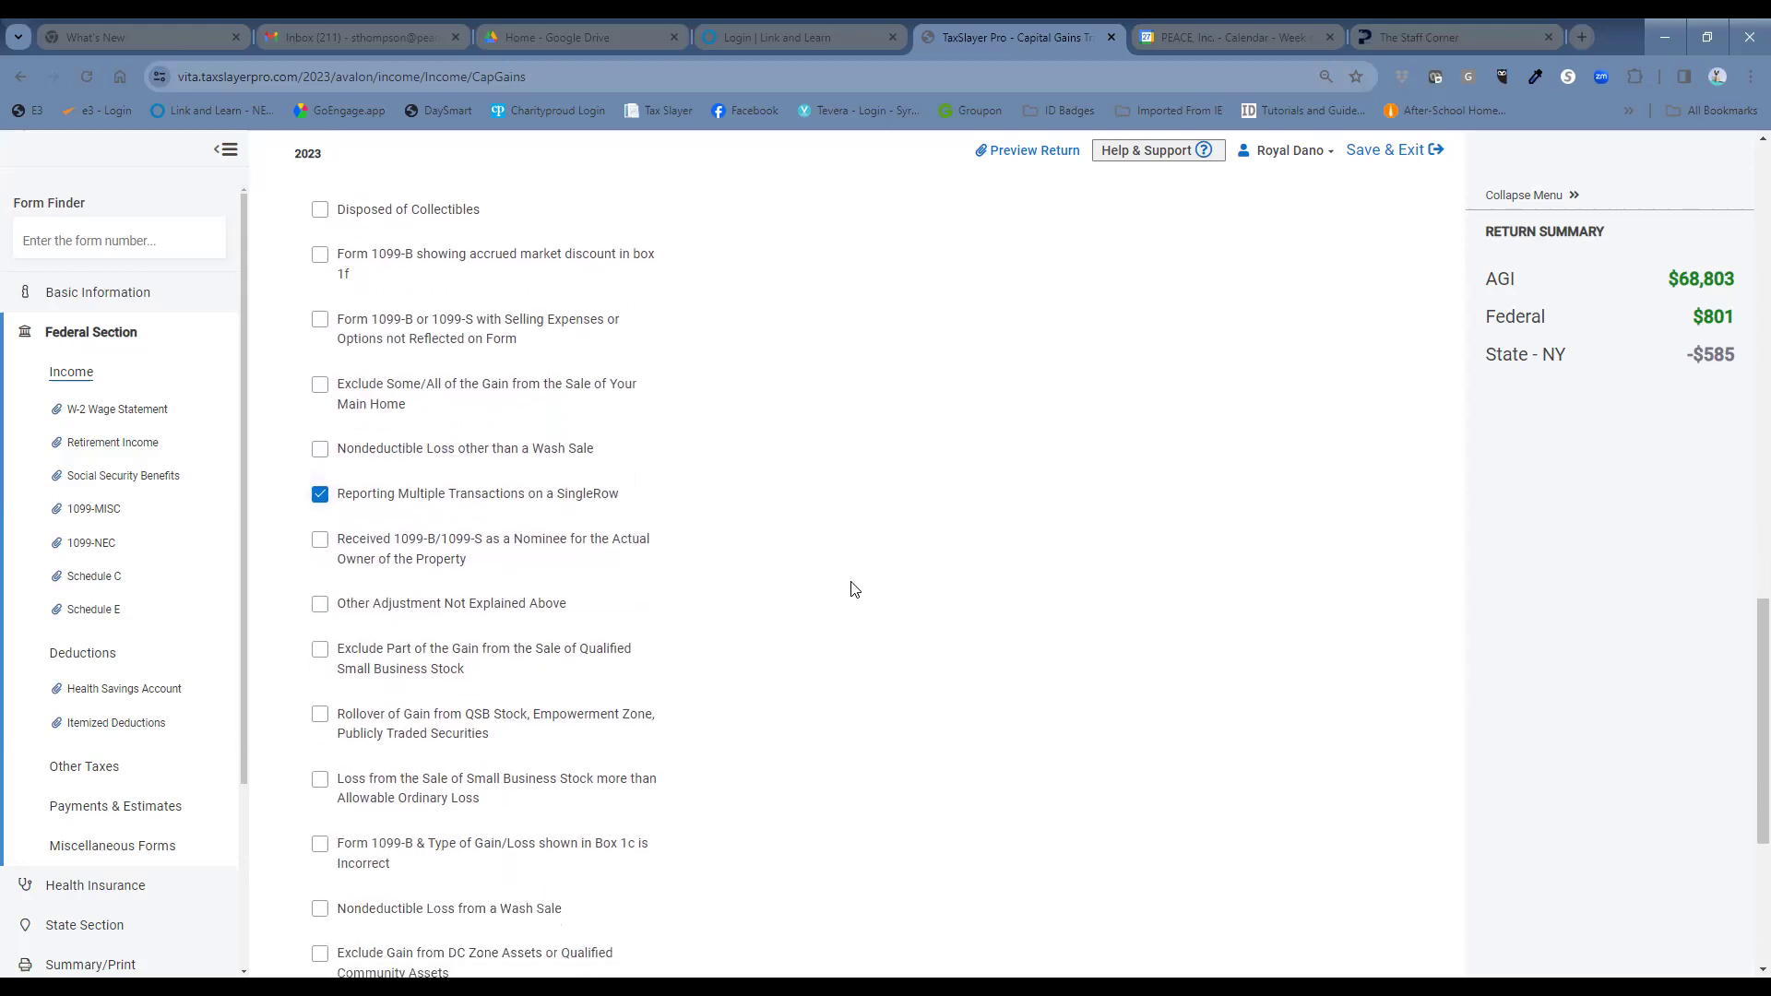
scroll(851, 590, down, 3)
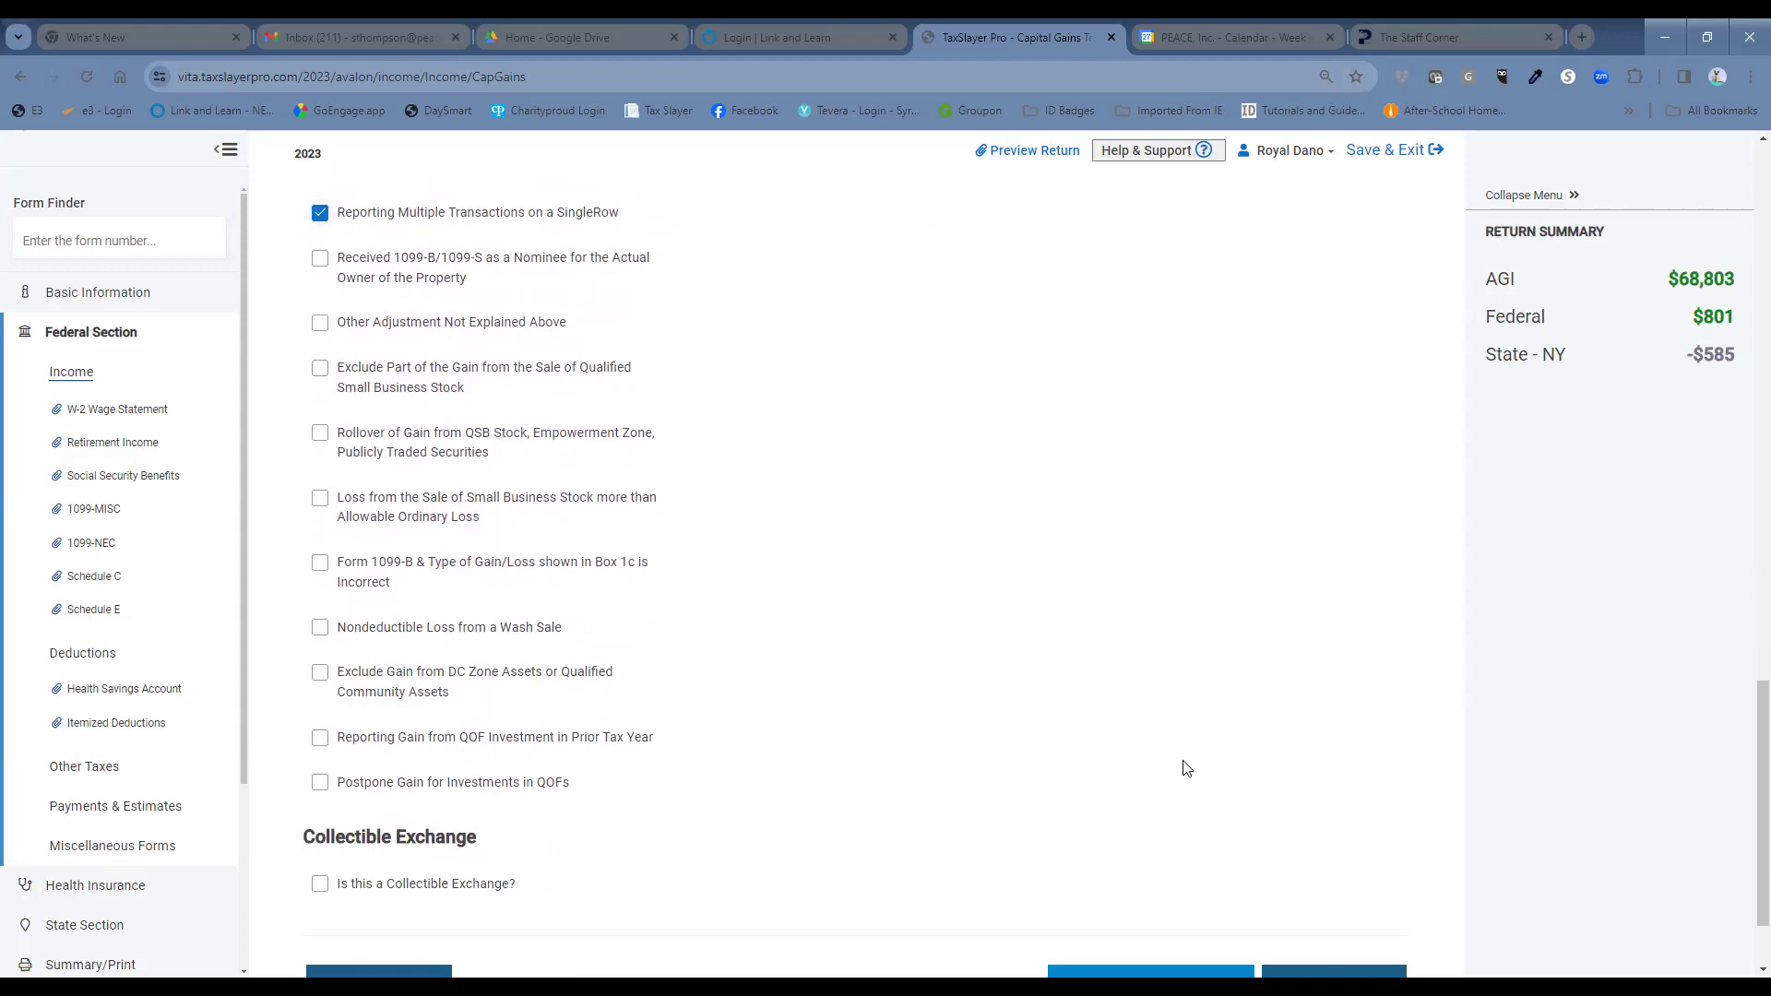
scroll(1206, 756, down, 2)
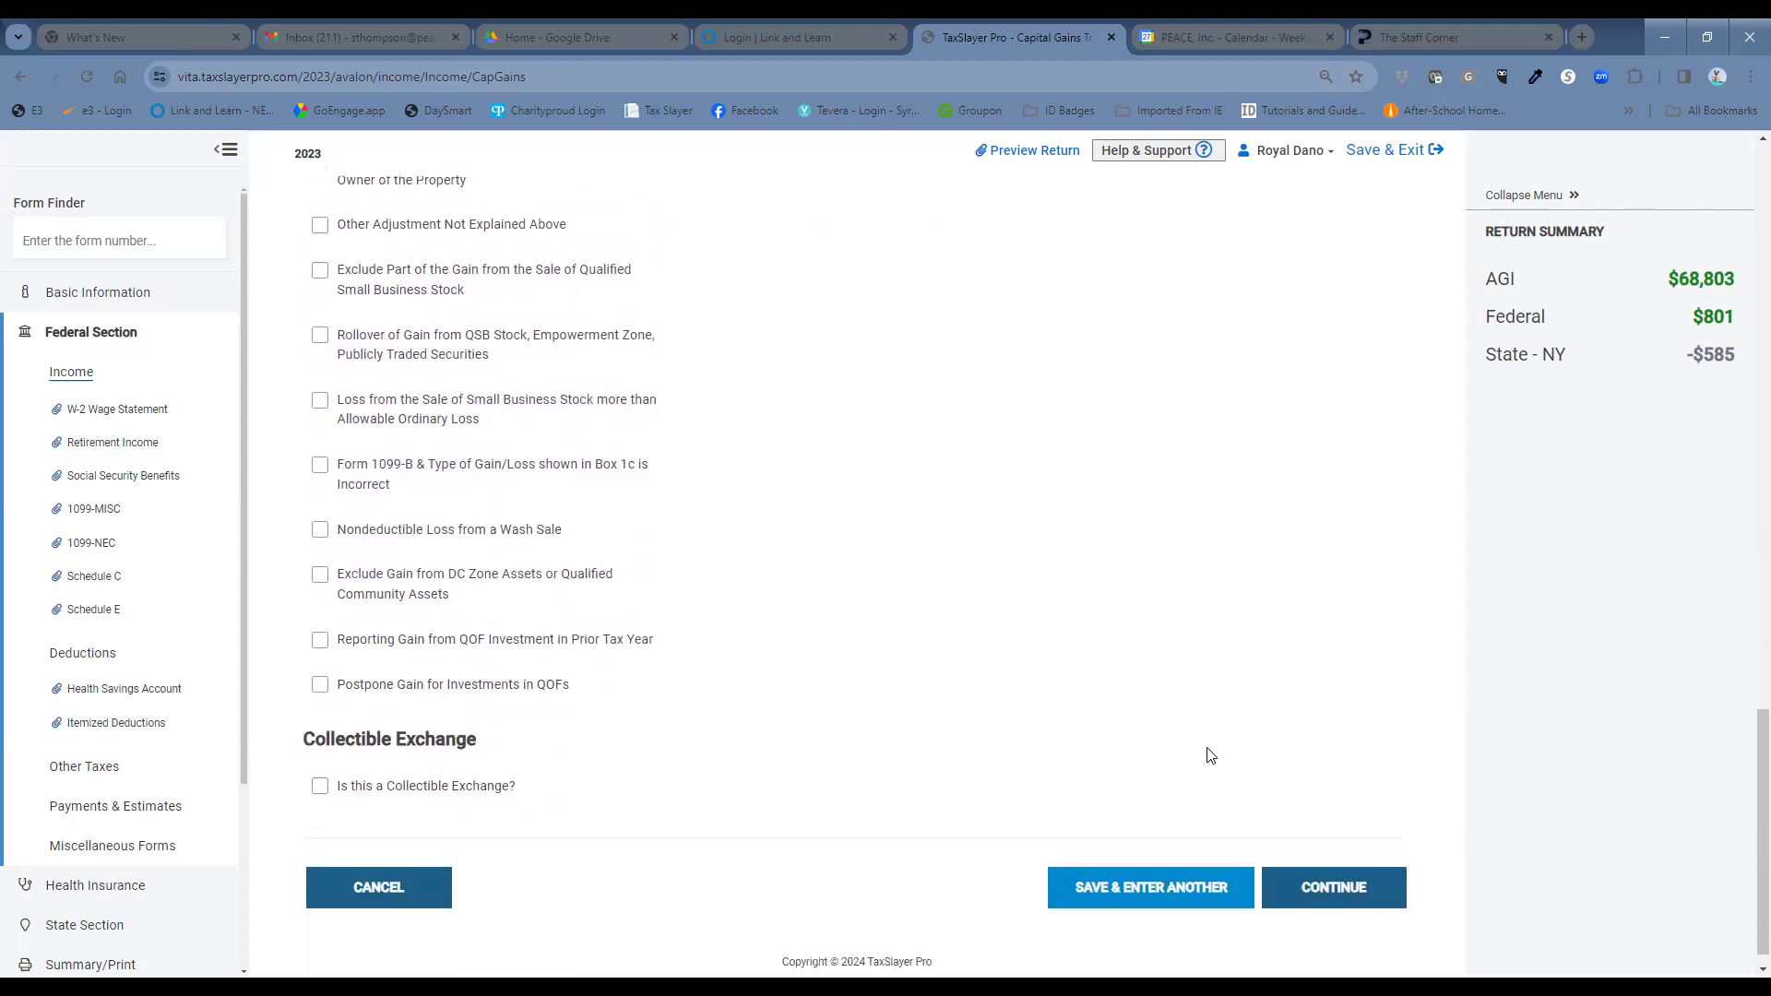
click(1374, 870)
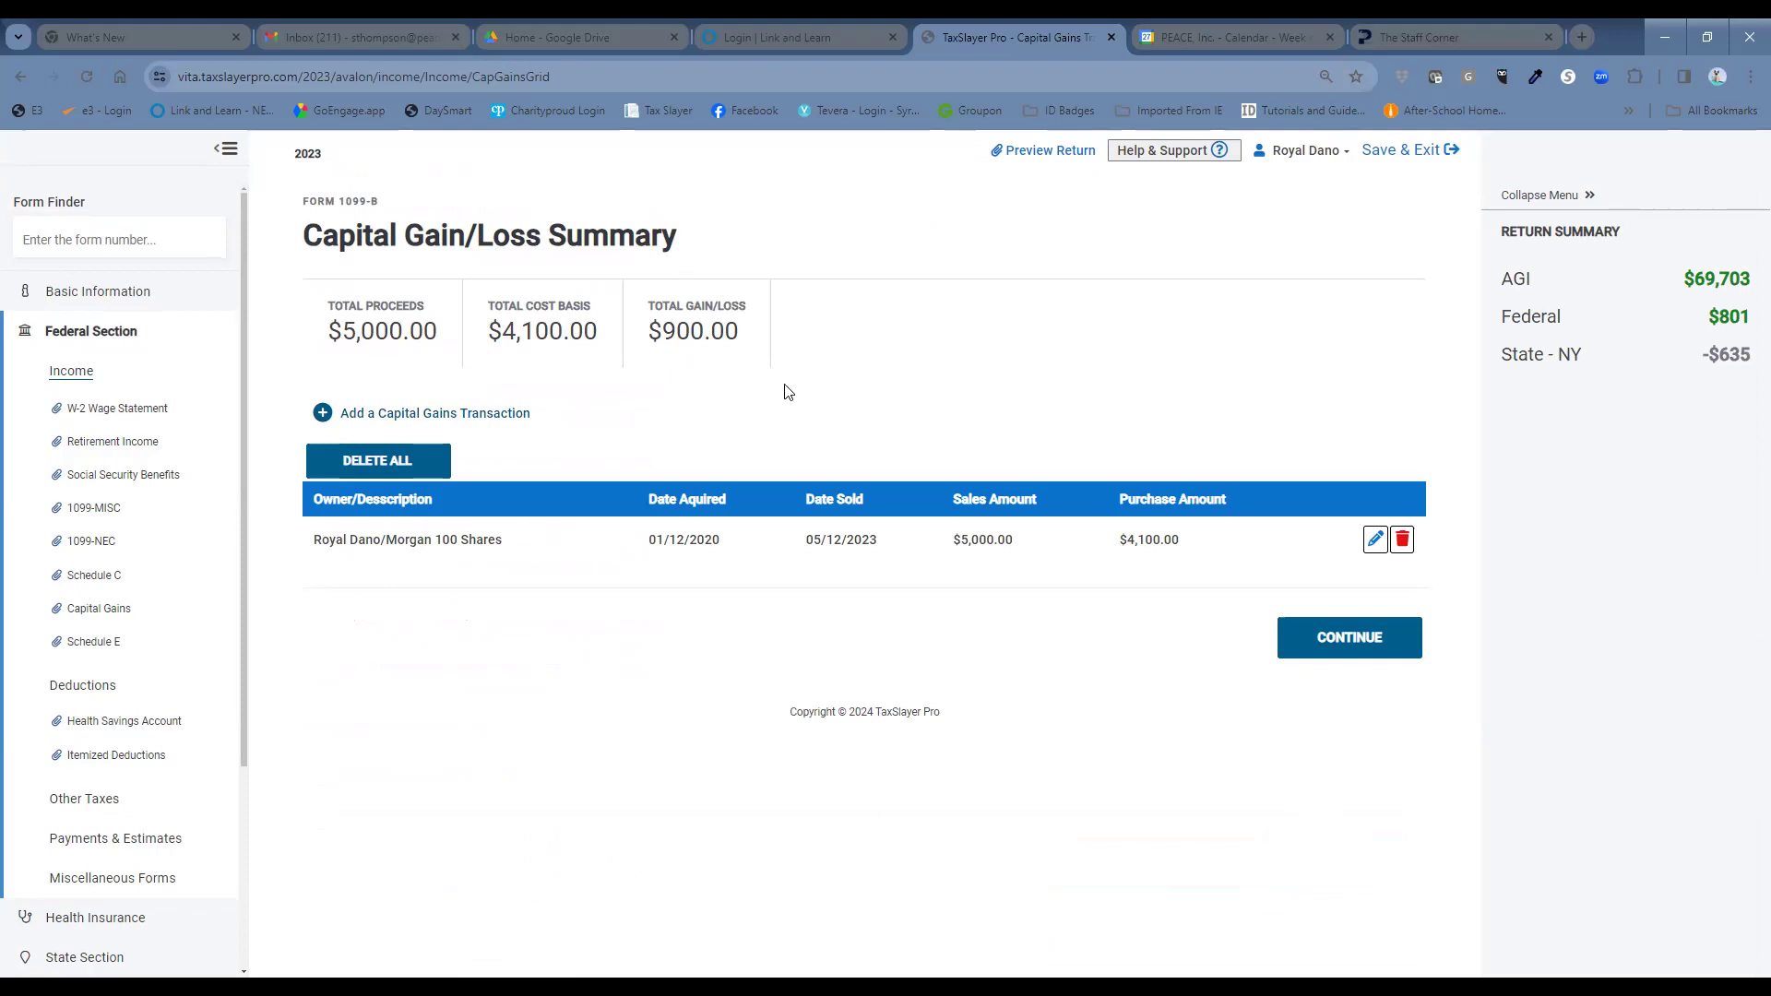
Continue past the $900 gain summary and the Schedule D menu back to Income.
click(1353, 642)
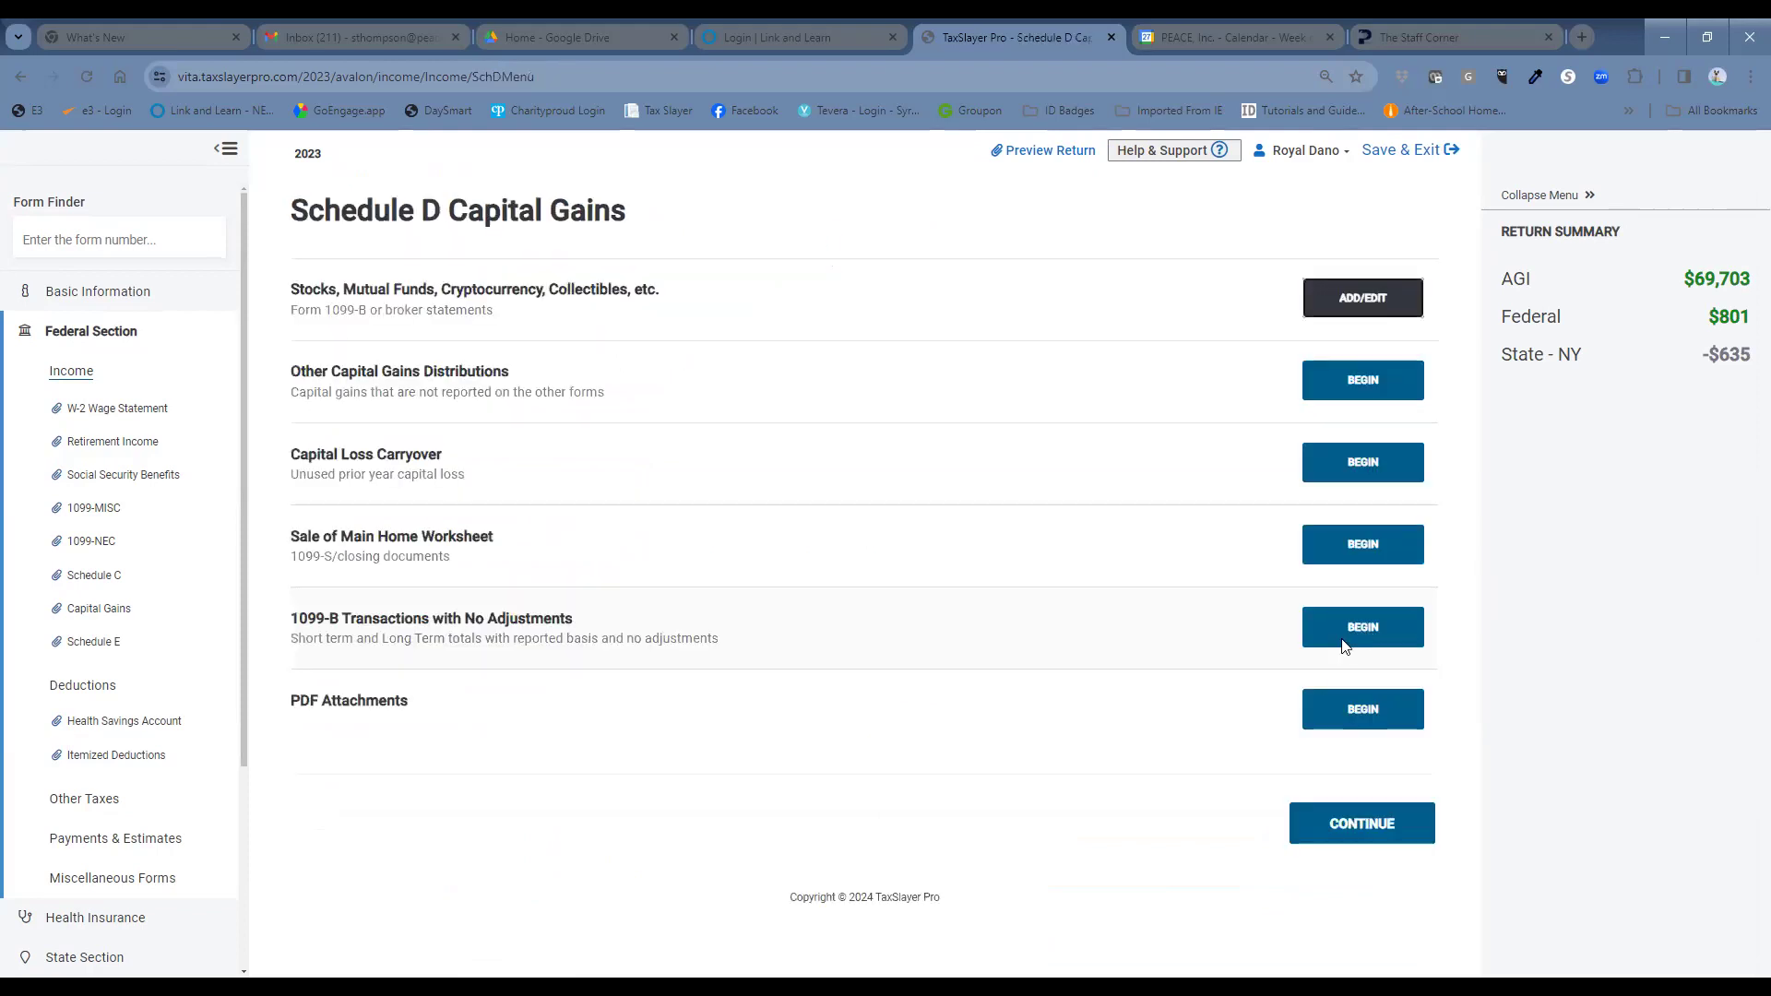
click(1362, 824)
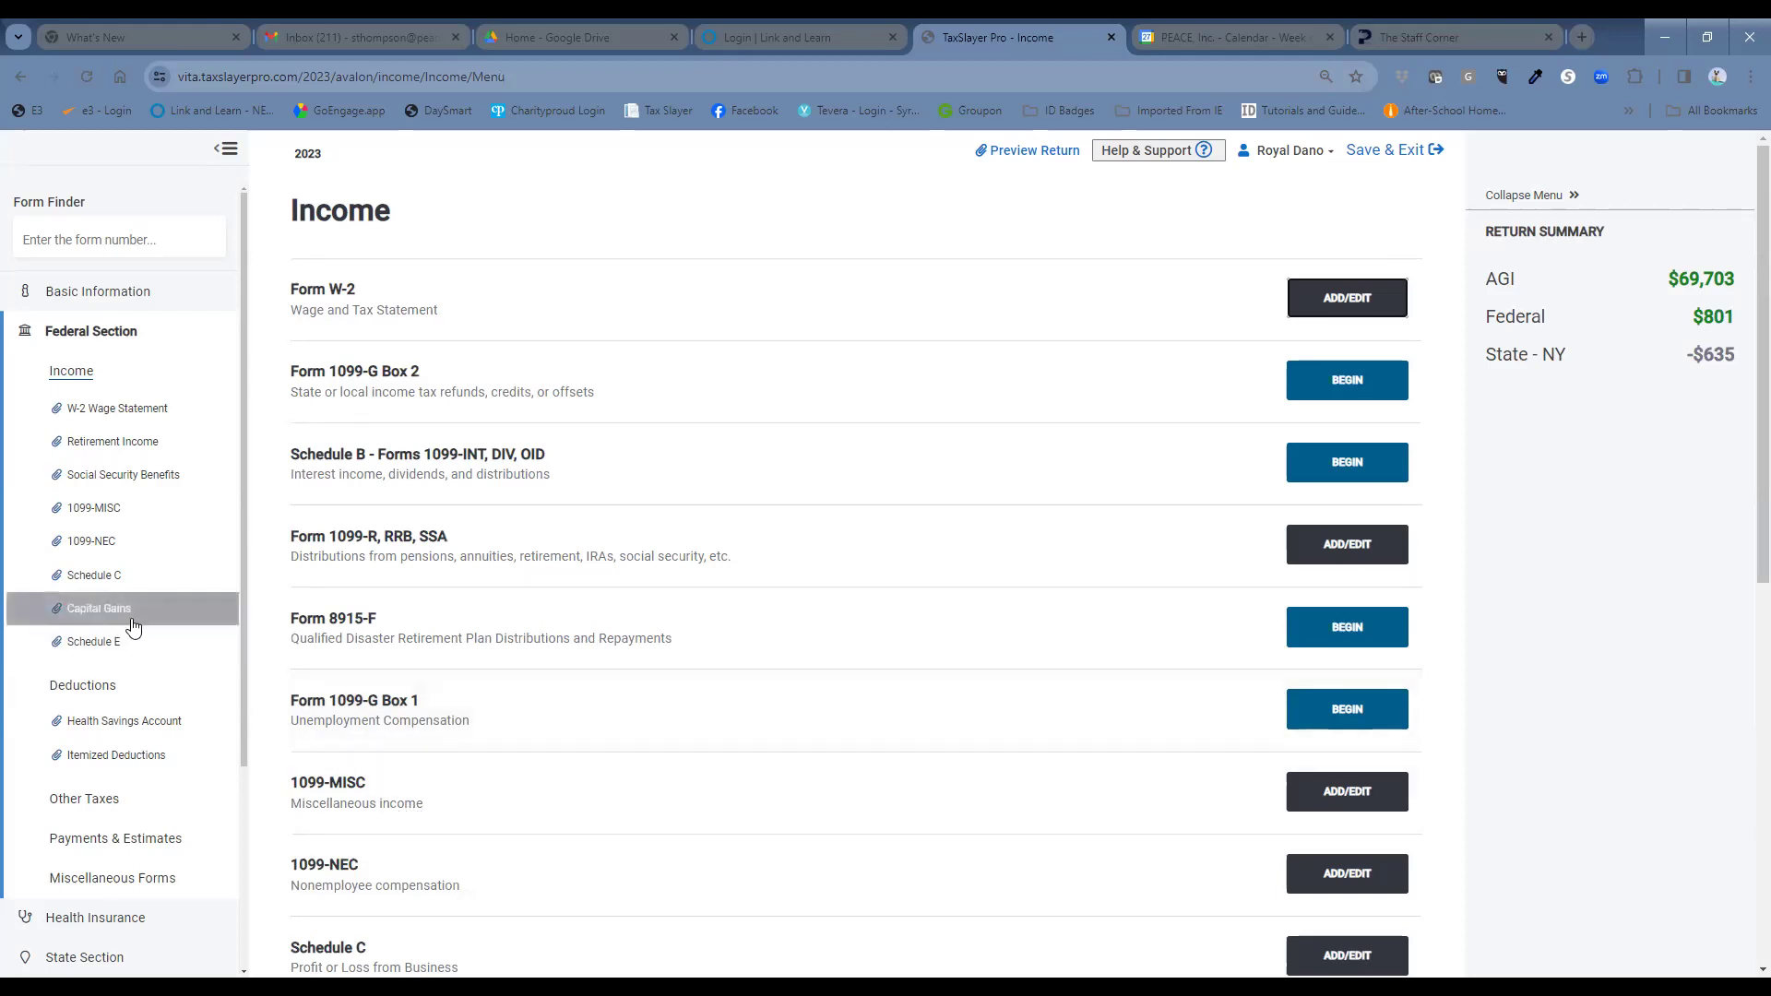
Answer No to Affordable Care Act coverage under Health Insurance and continue to the state return.
click(134, 920)
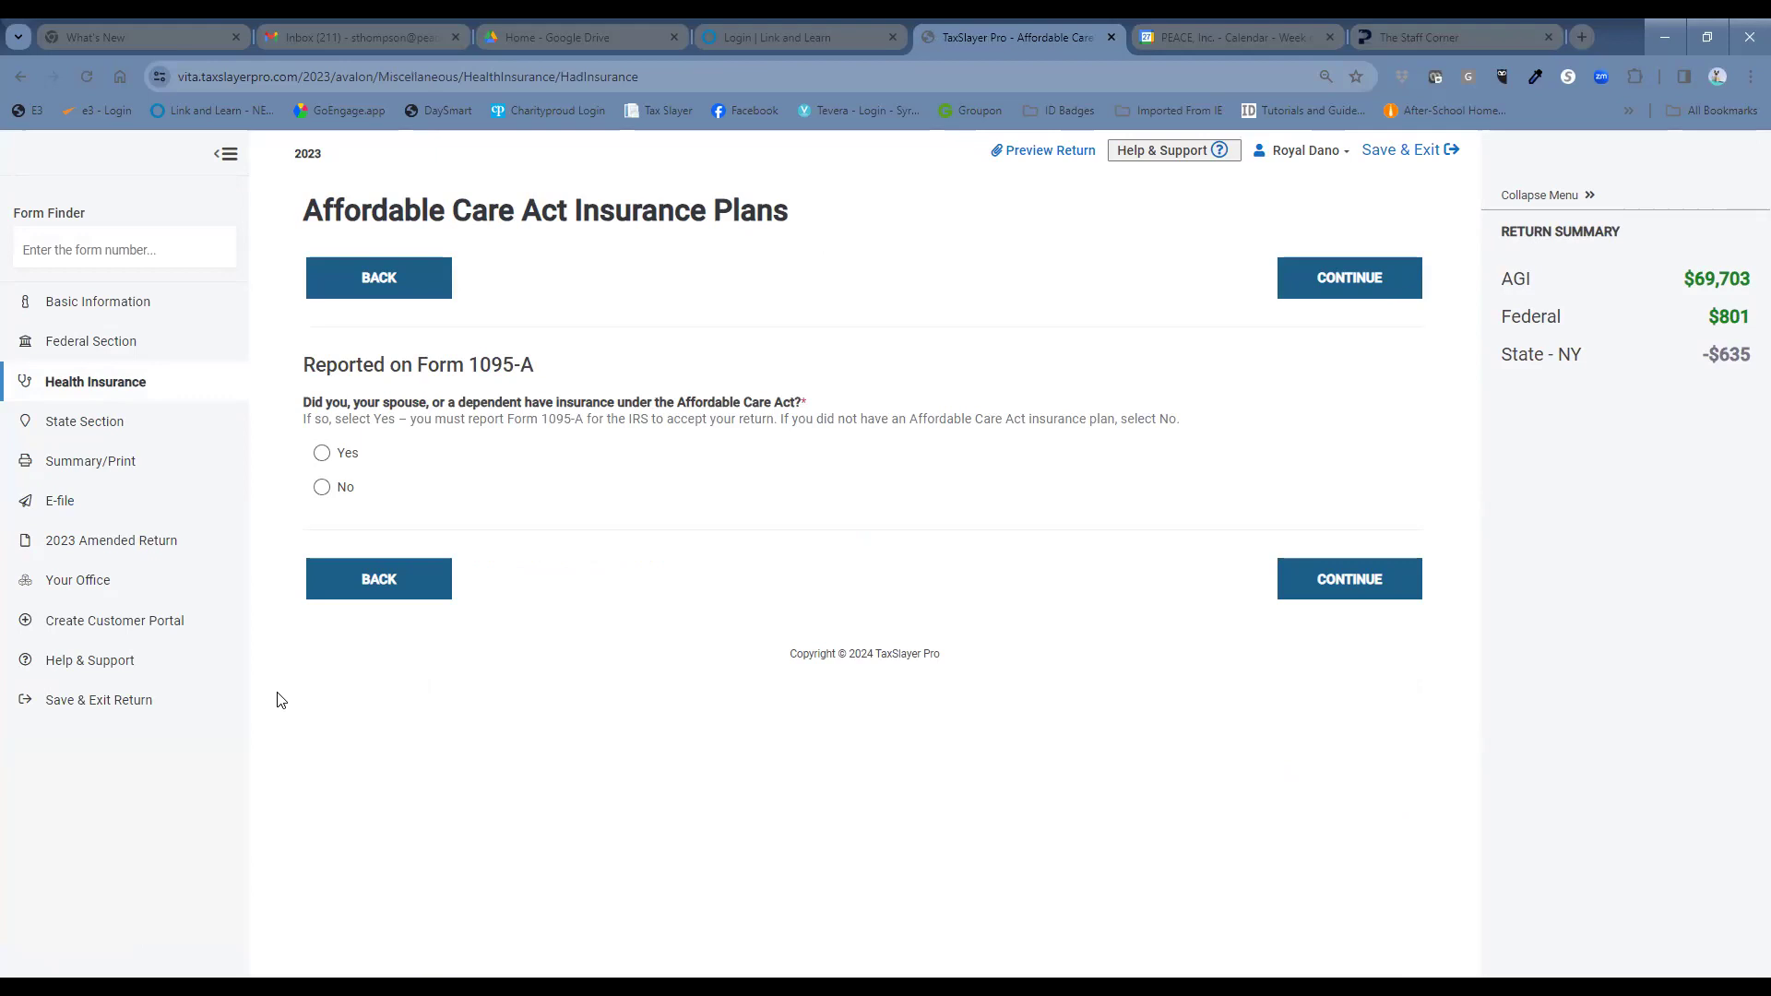
click(322, 488)
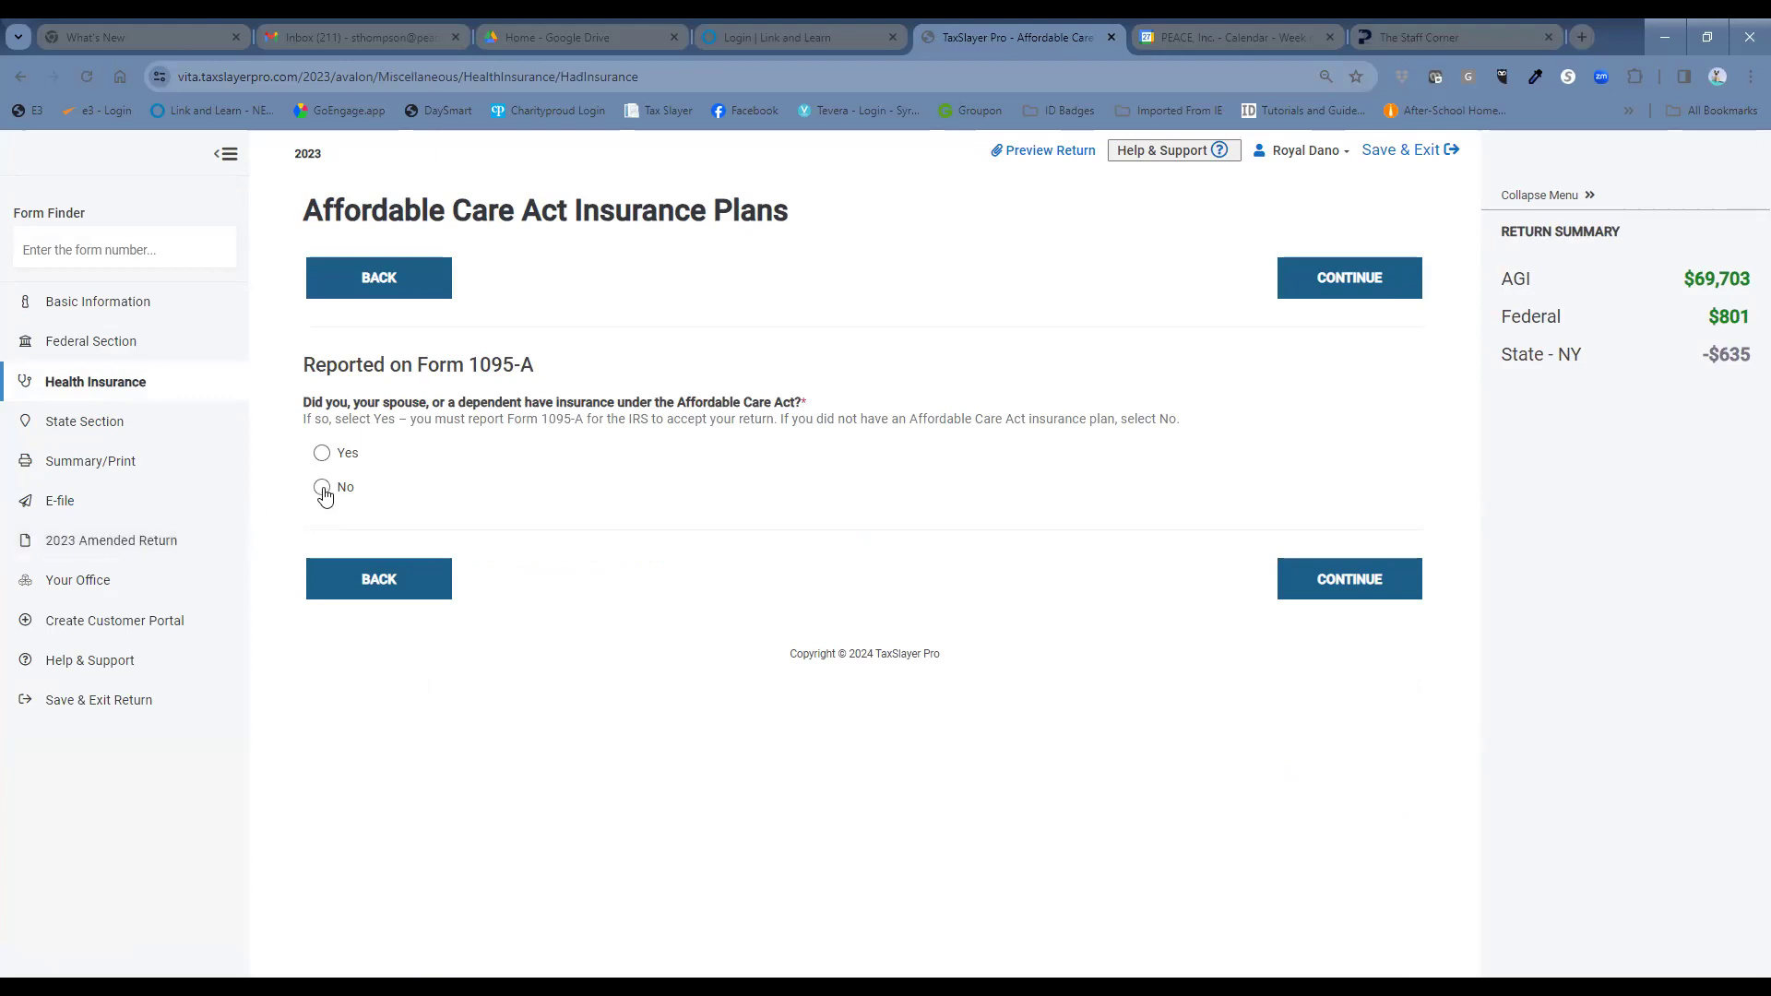
click(1316, 579)
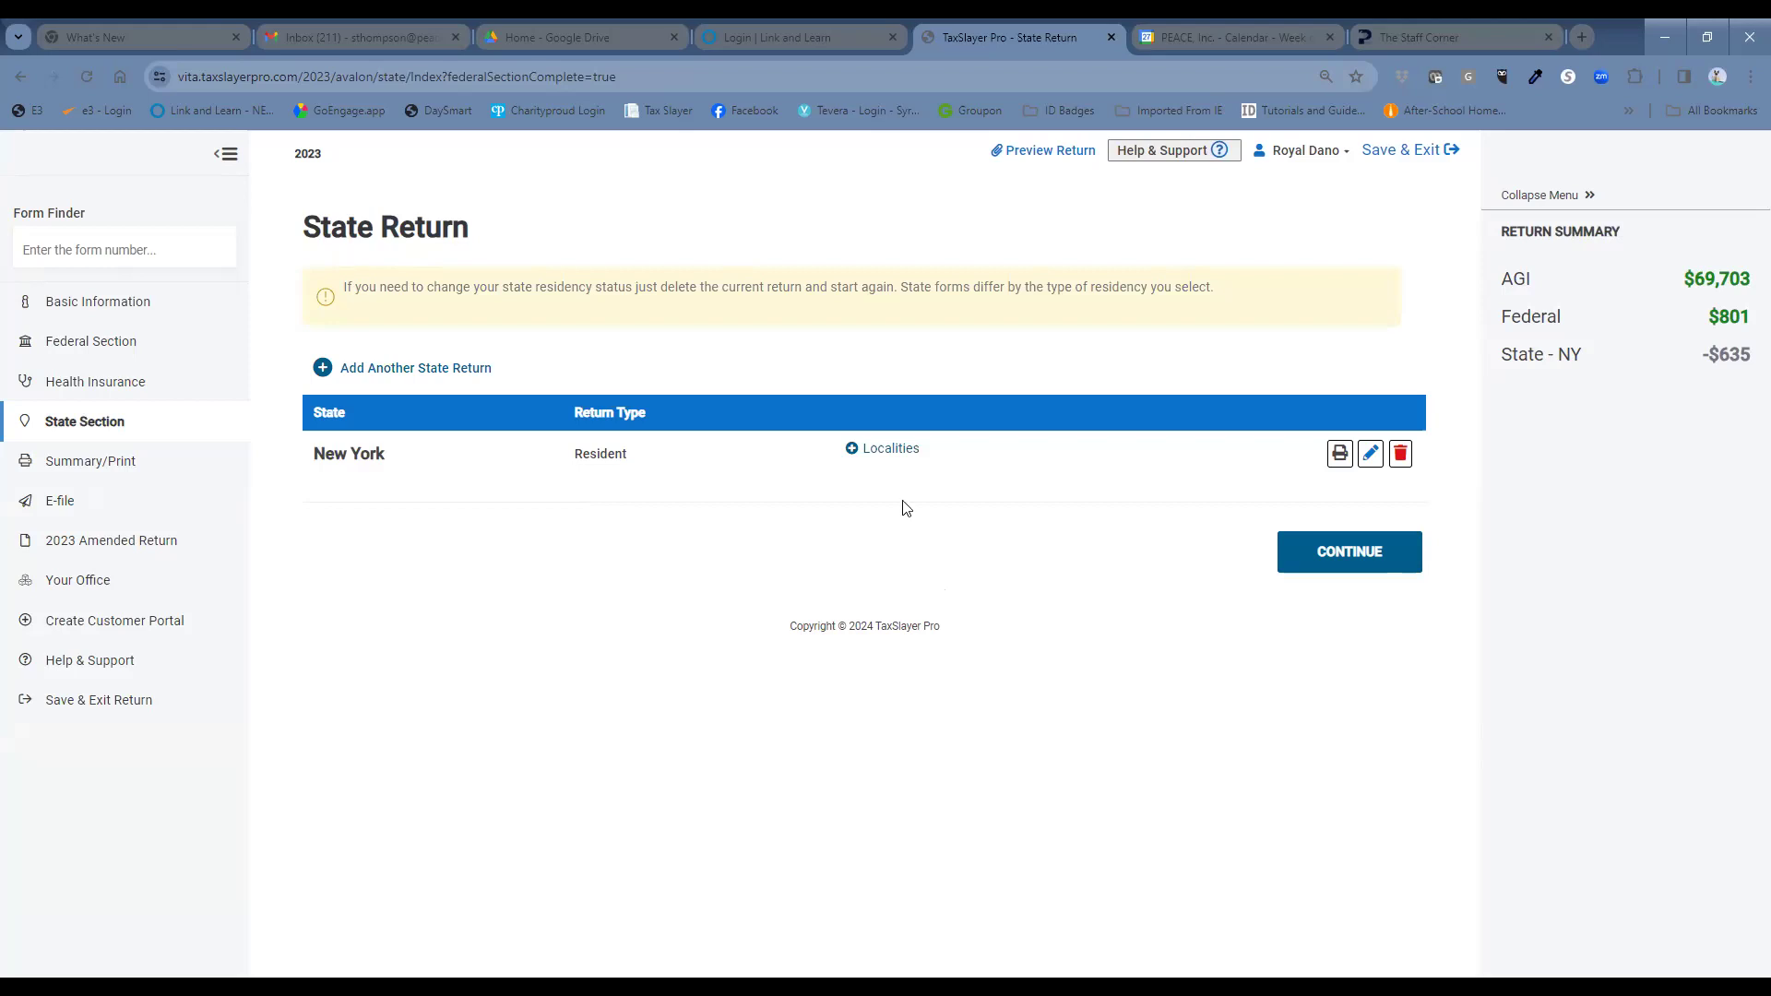
Open the New York return, review its Basic Information page, and accept it.
click(1371, 453)
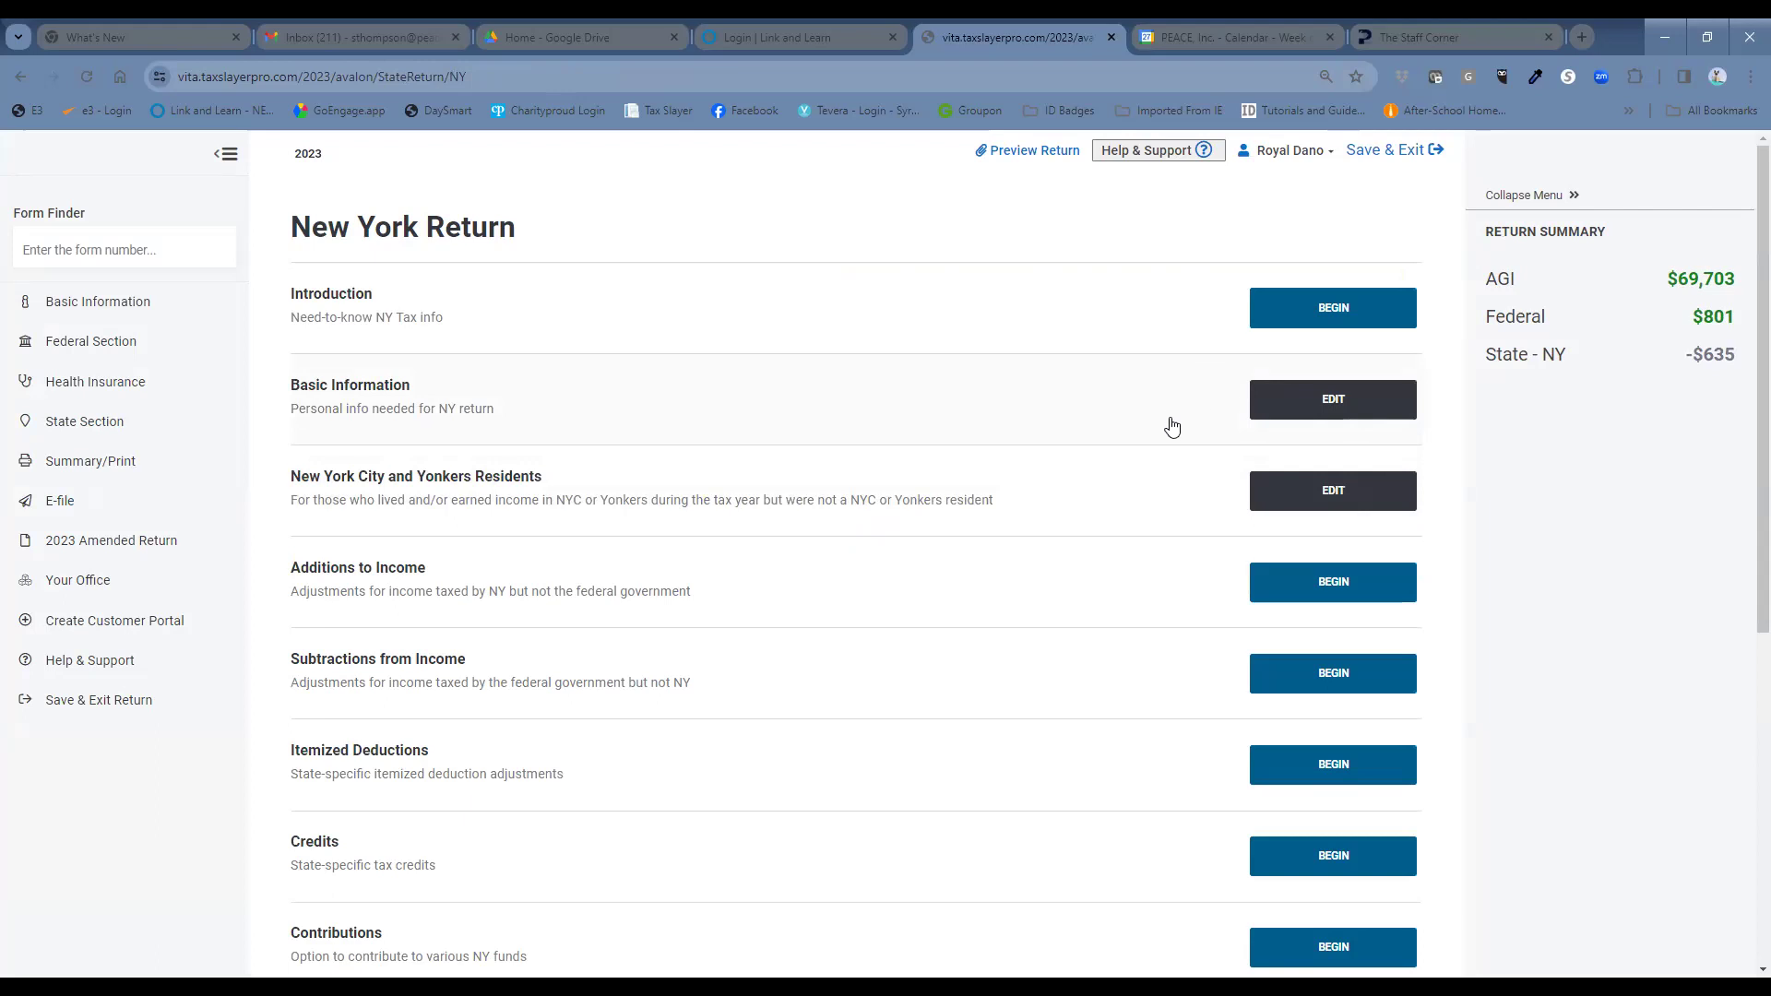
click(1277, 402)
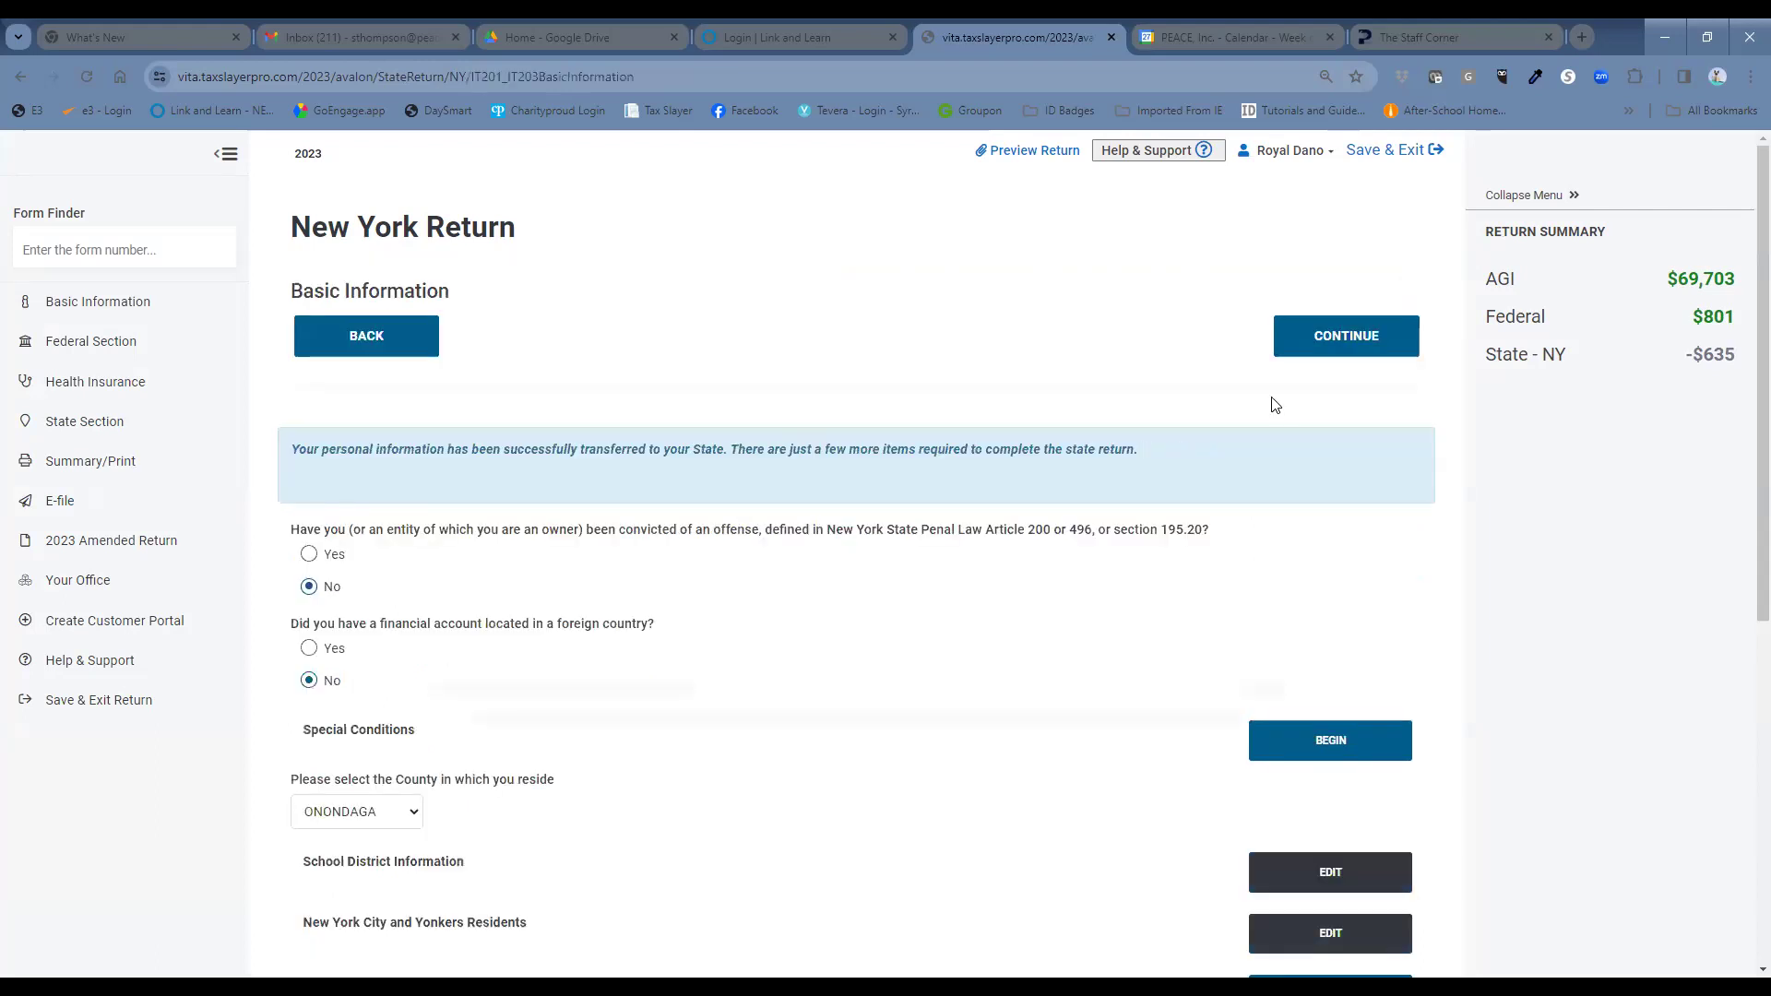
scroll(826, 773, down, 1)
scroll(827, 773, down, 3)
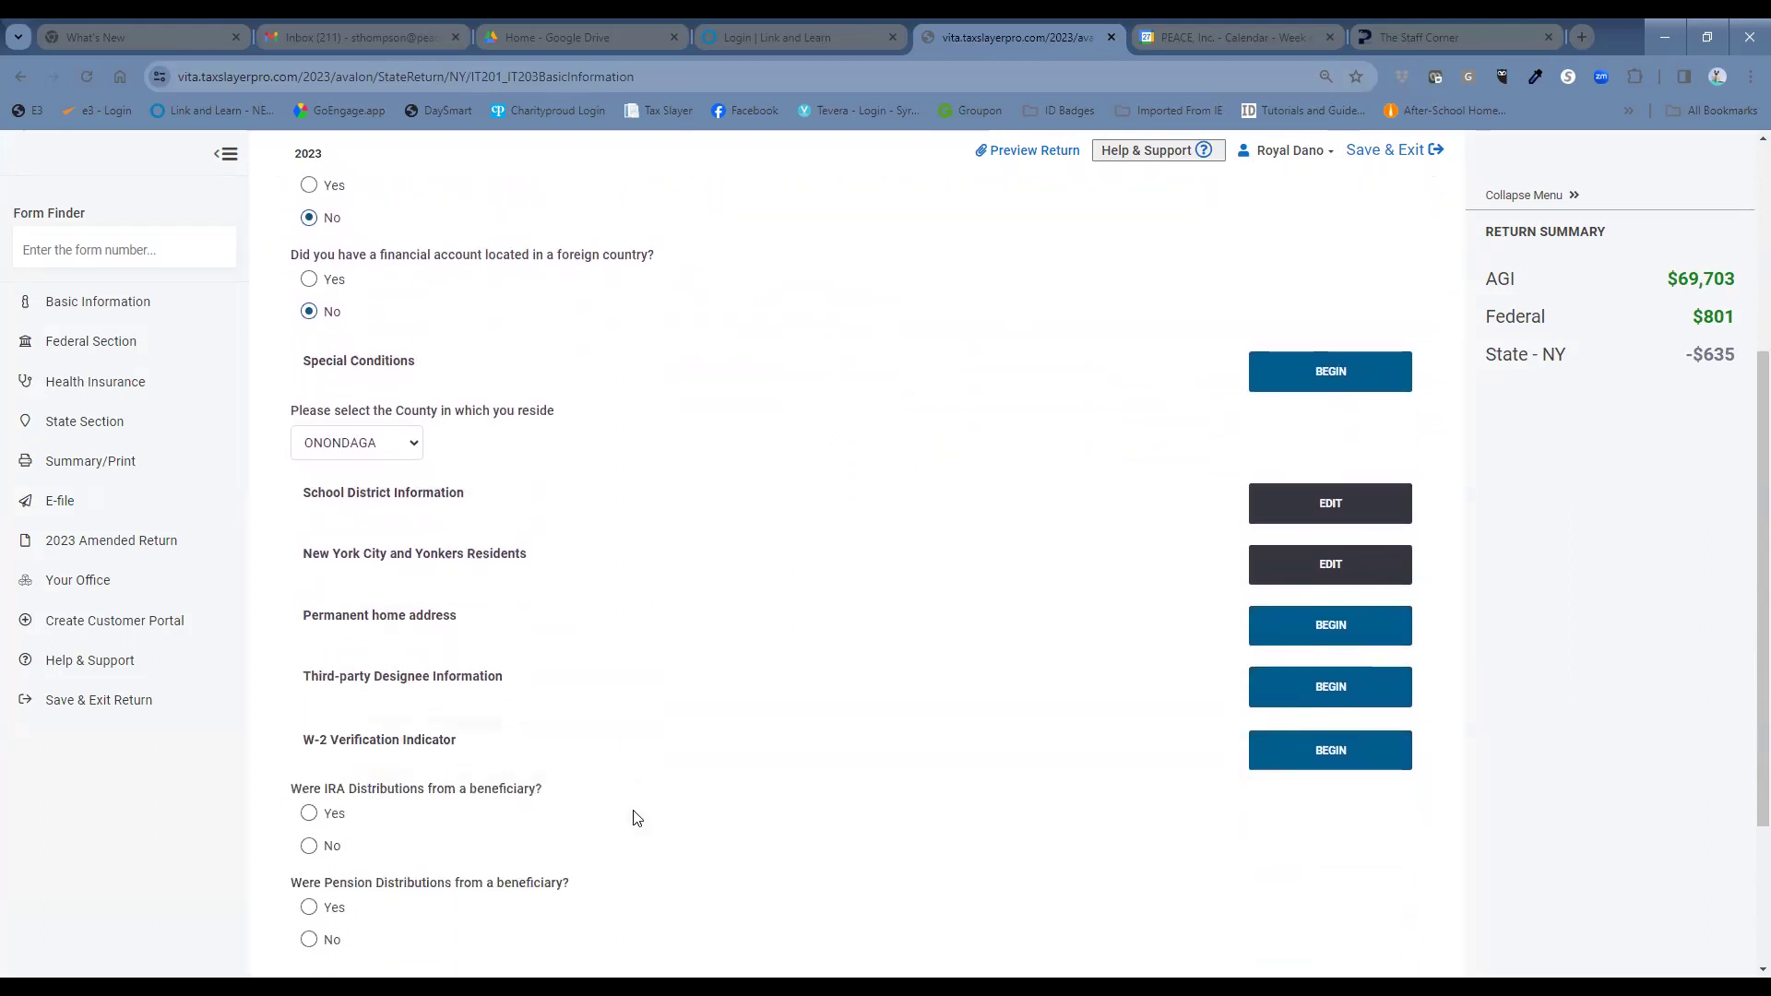
scroll(669, 588, up, 5)
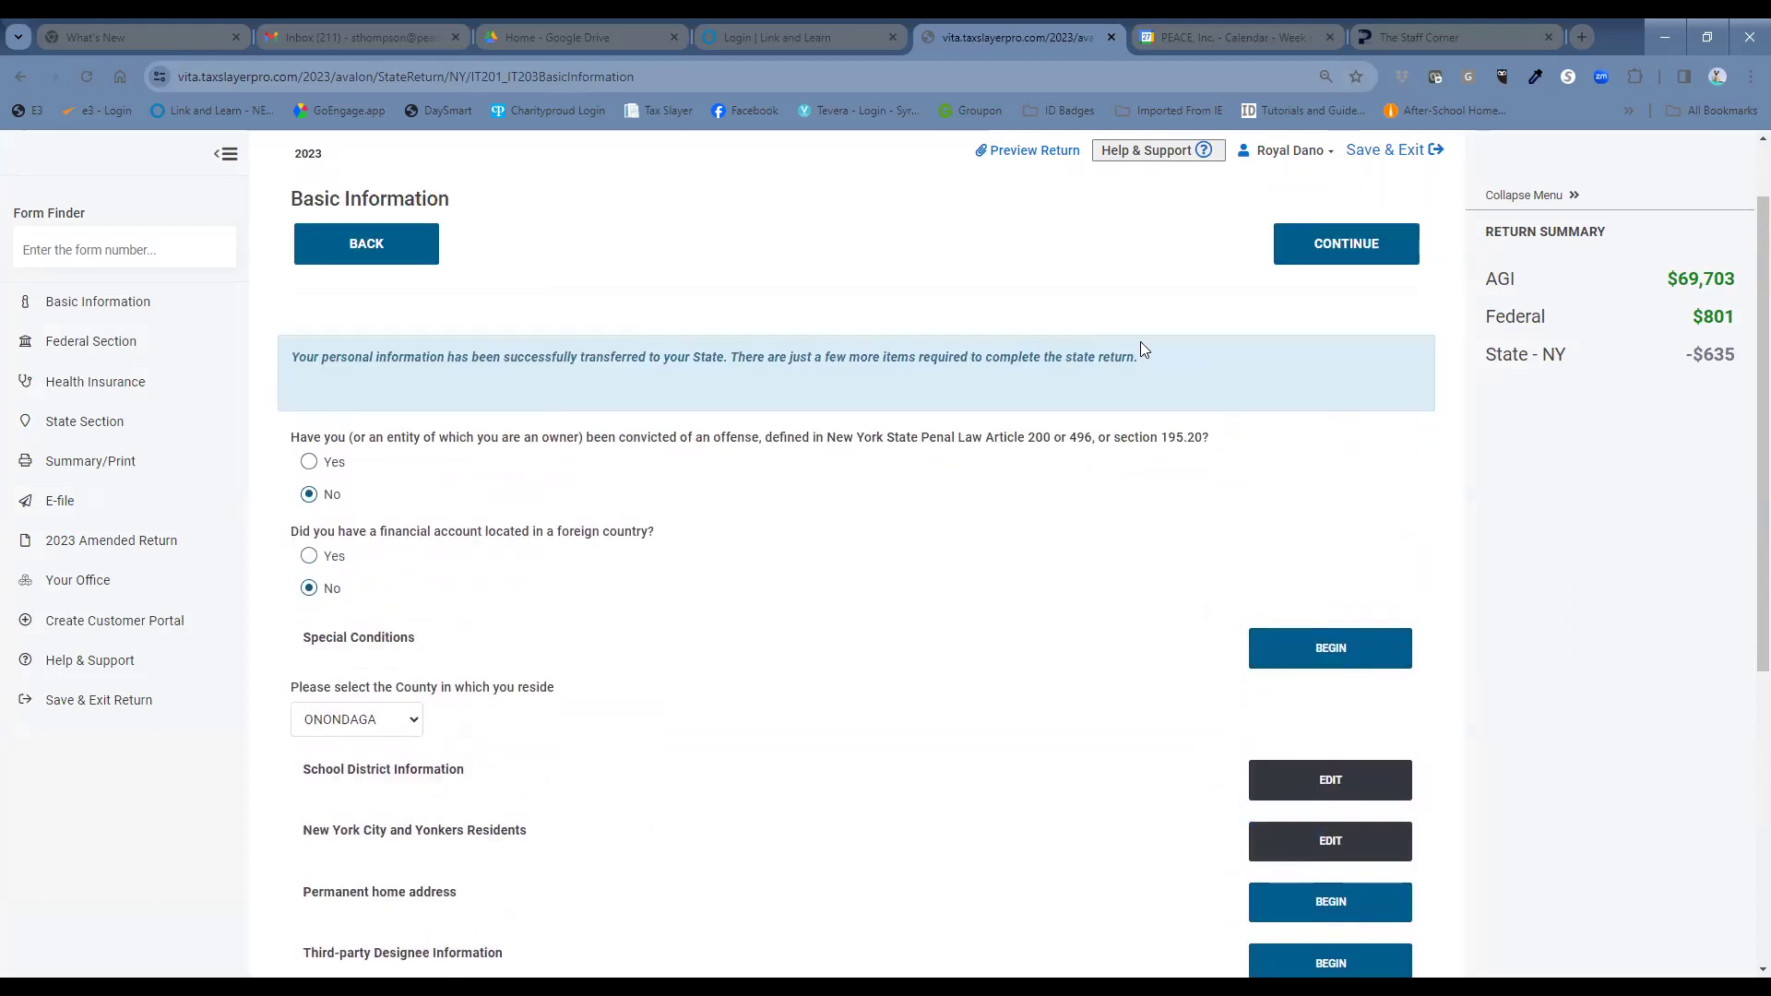
click(1322, 236)
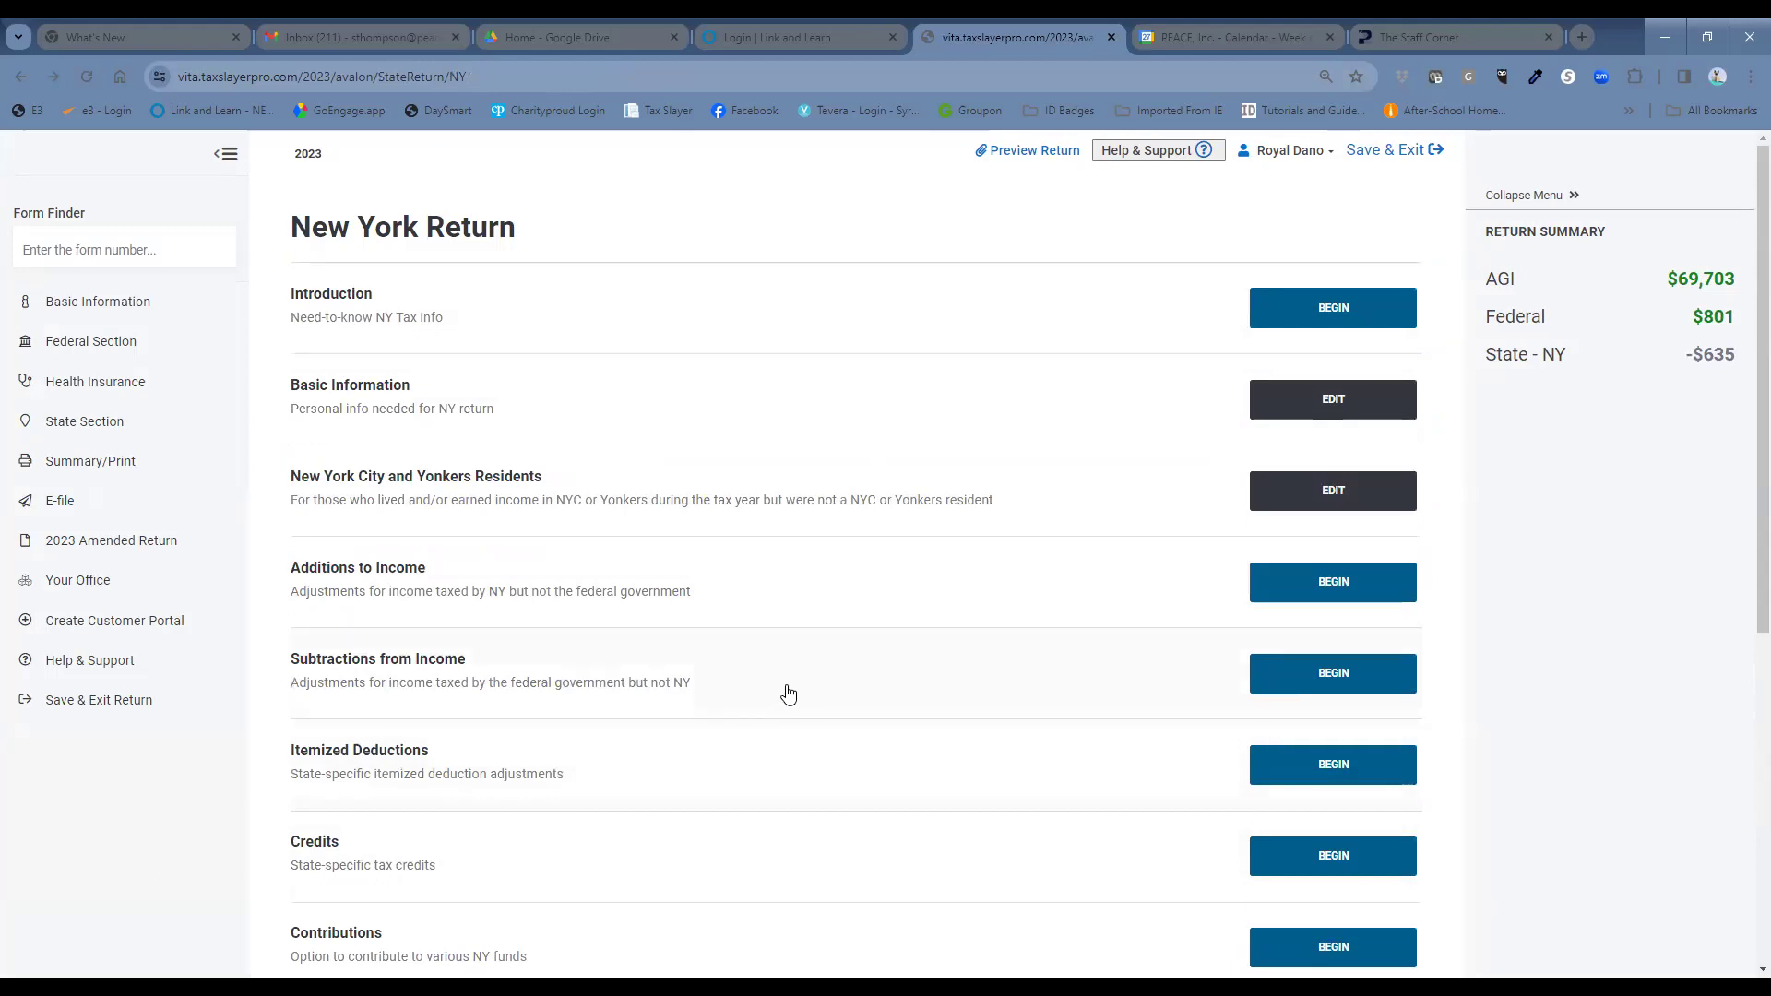
Enter $21000 as the taxpayer's excluded government pension under NY Subtractions from Income.
click(1260, 685)
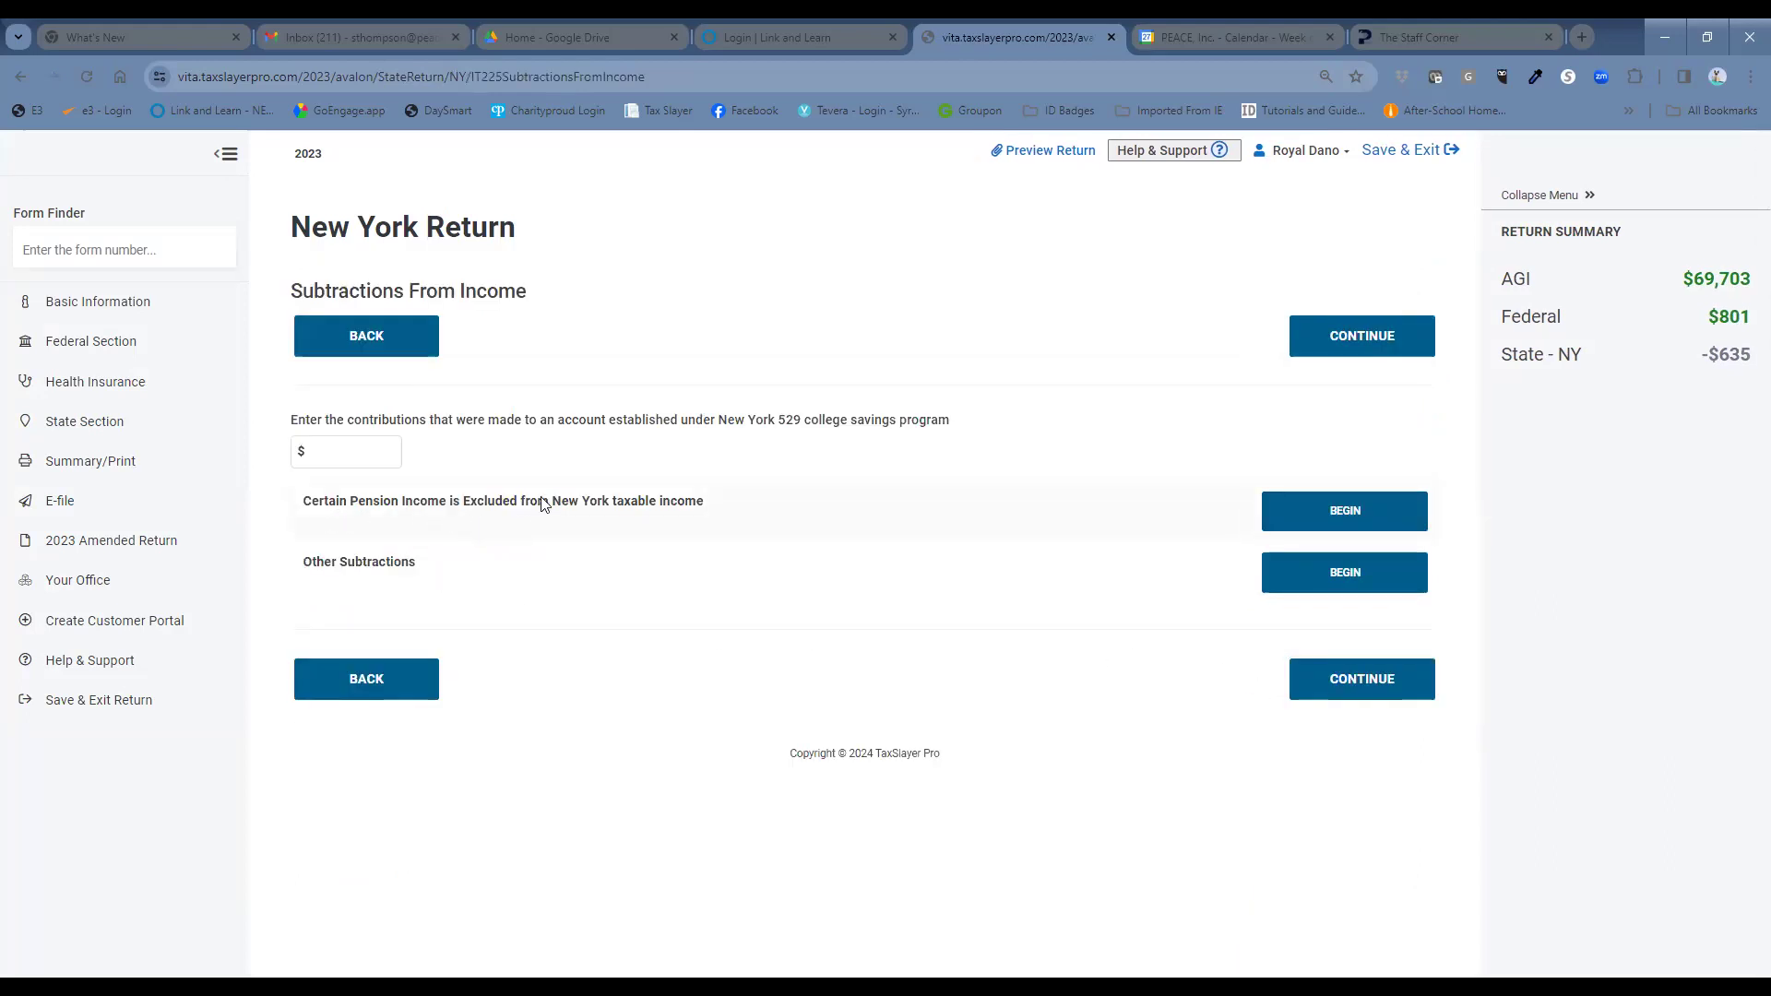
click(1273, 517)
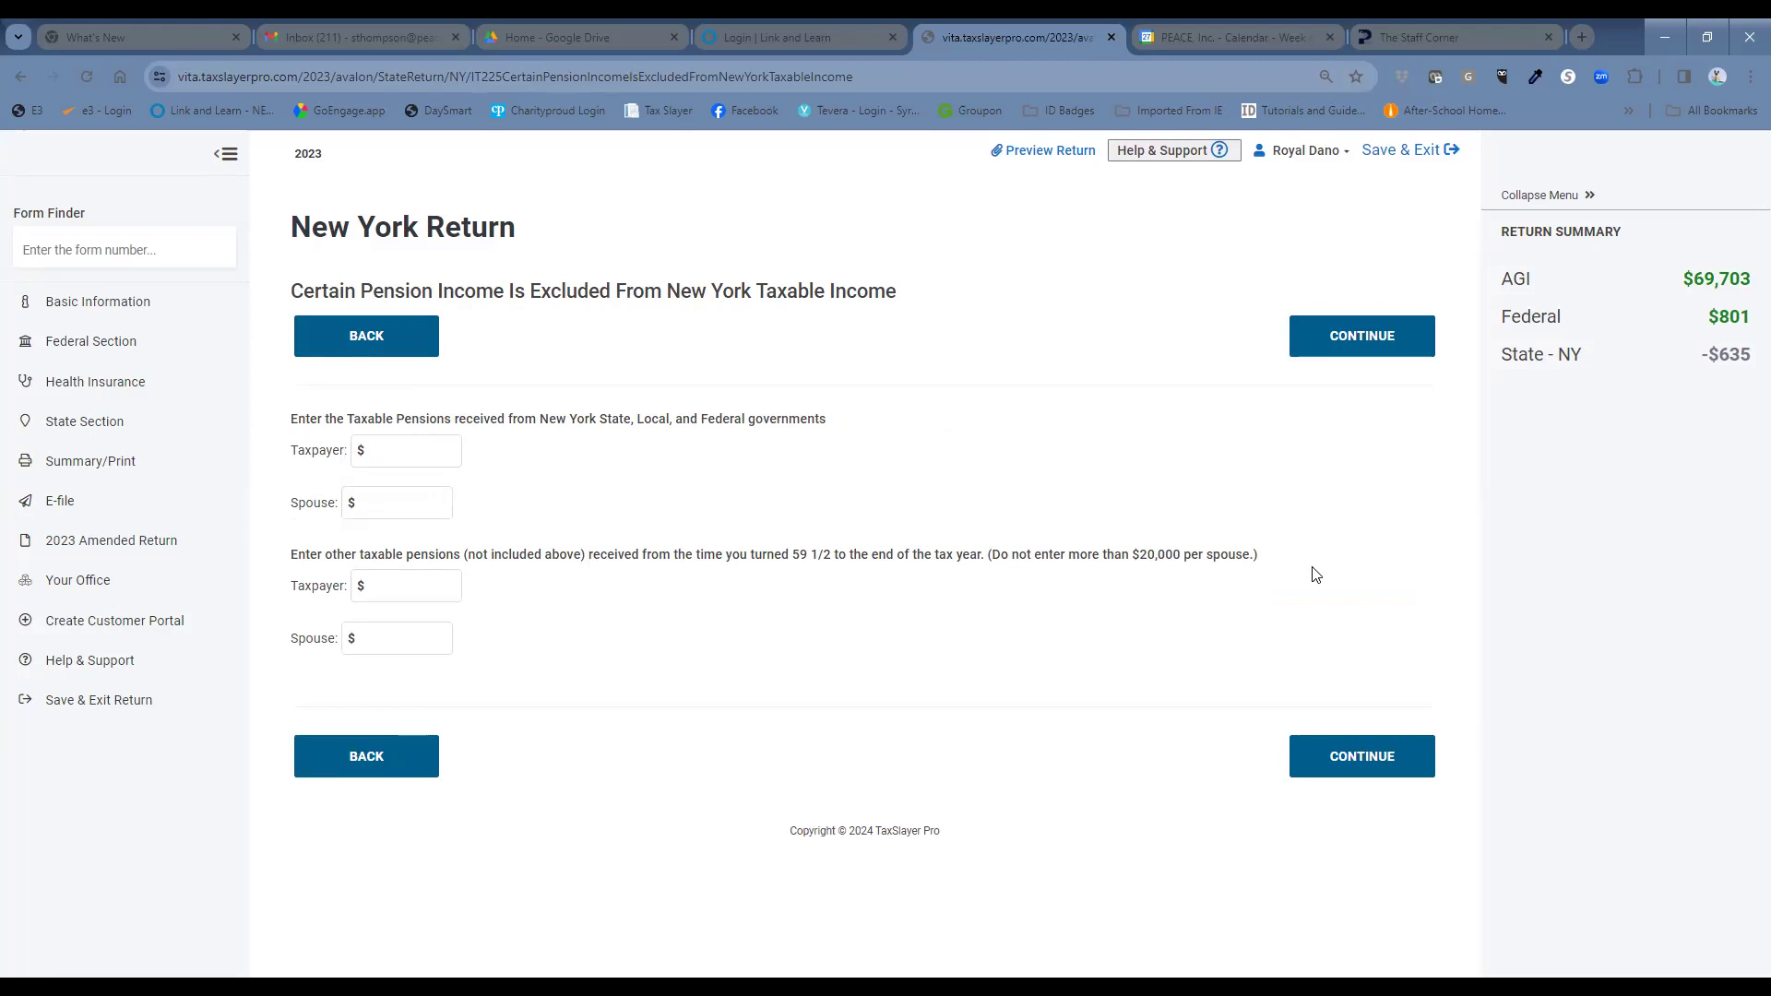
click(395, 452)
click(393, 454)
text(21000)
click(1409, 765)
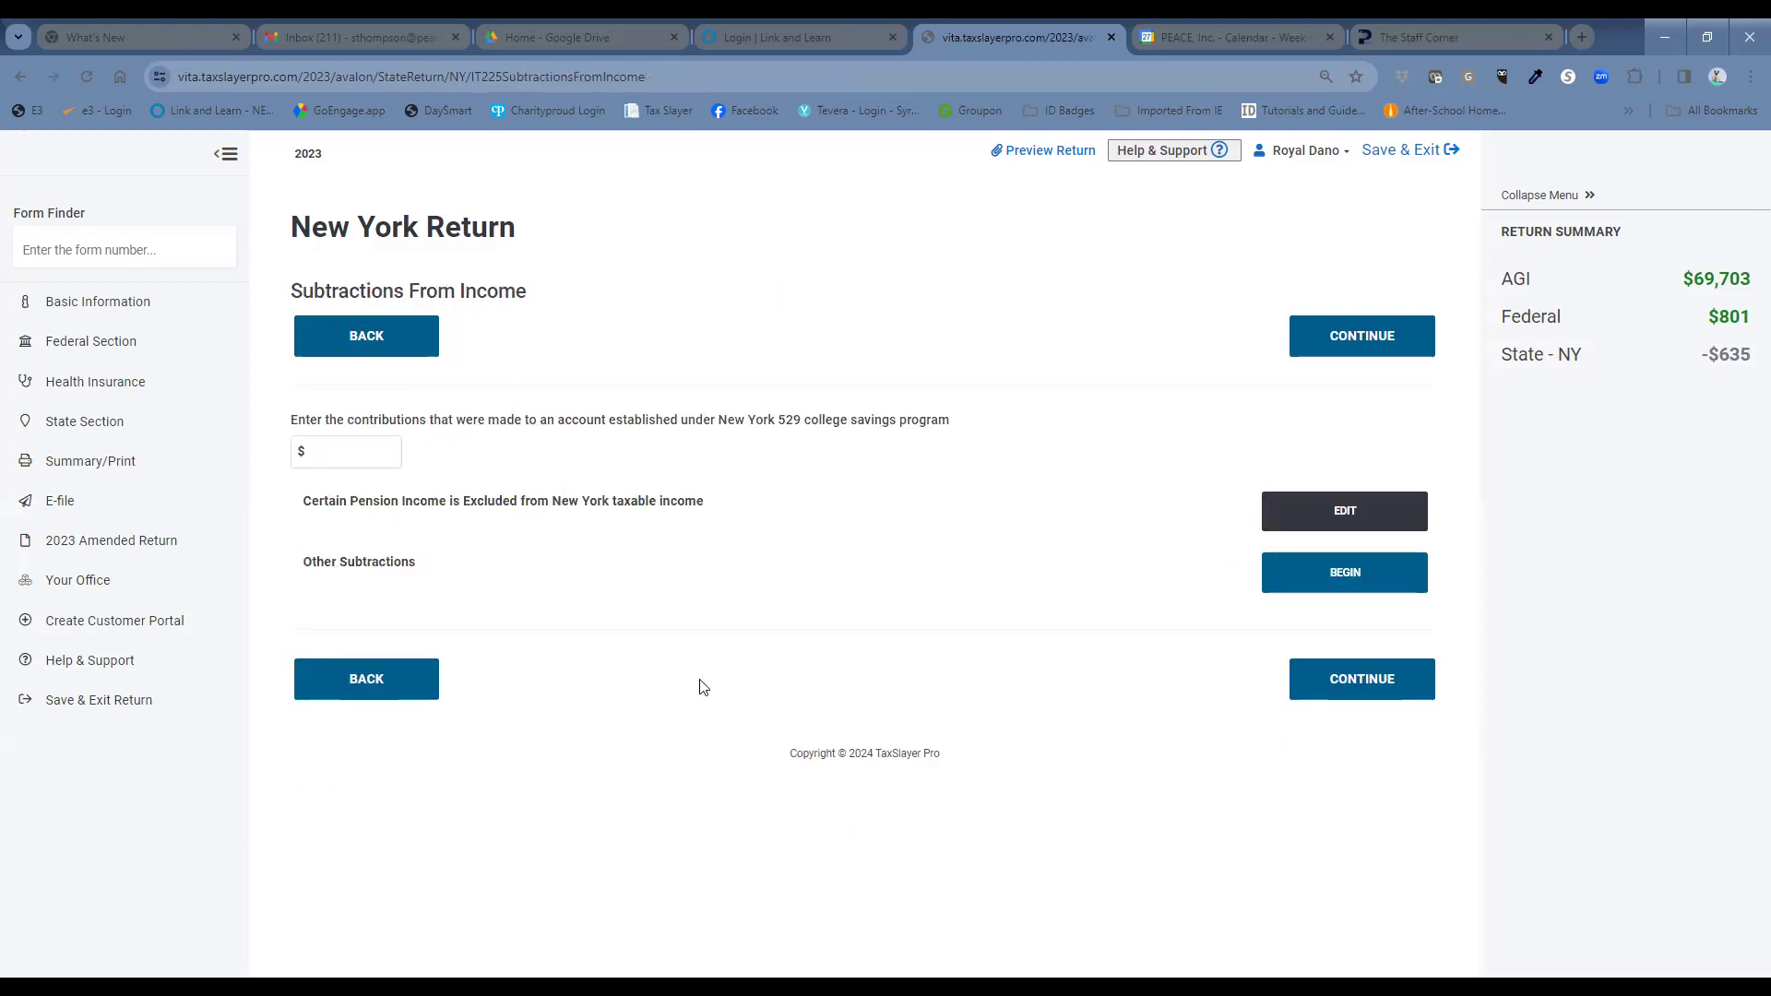
click(1326, 692)
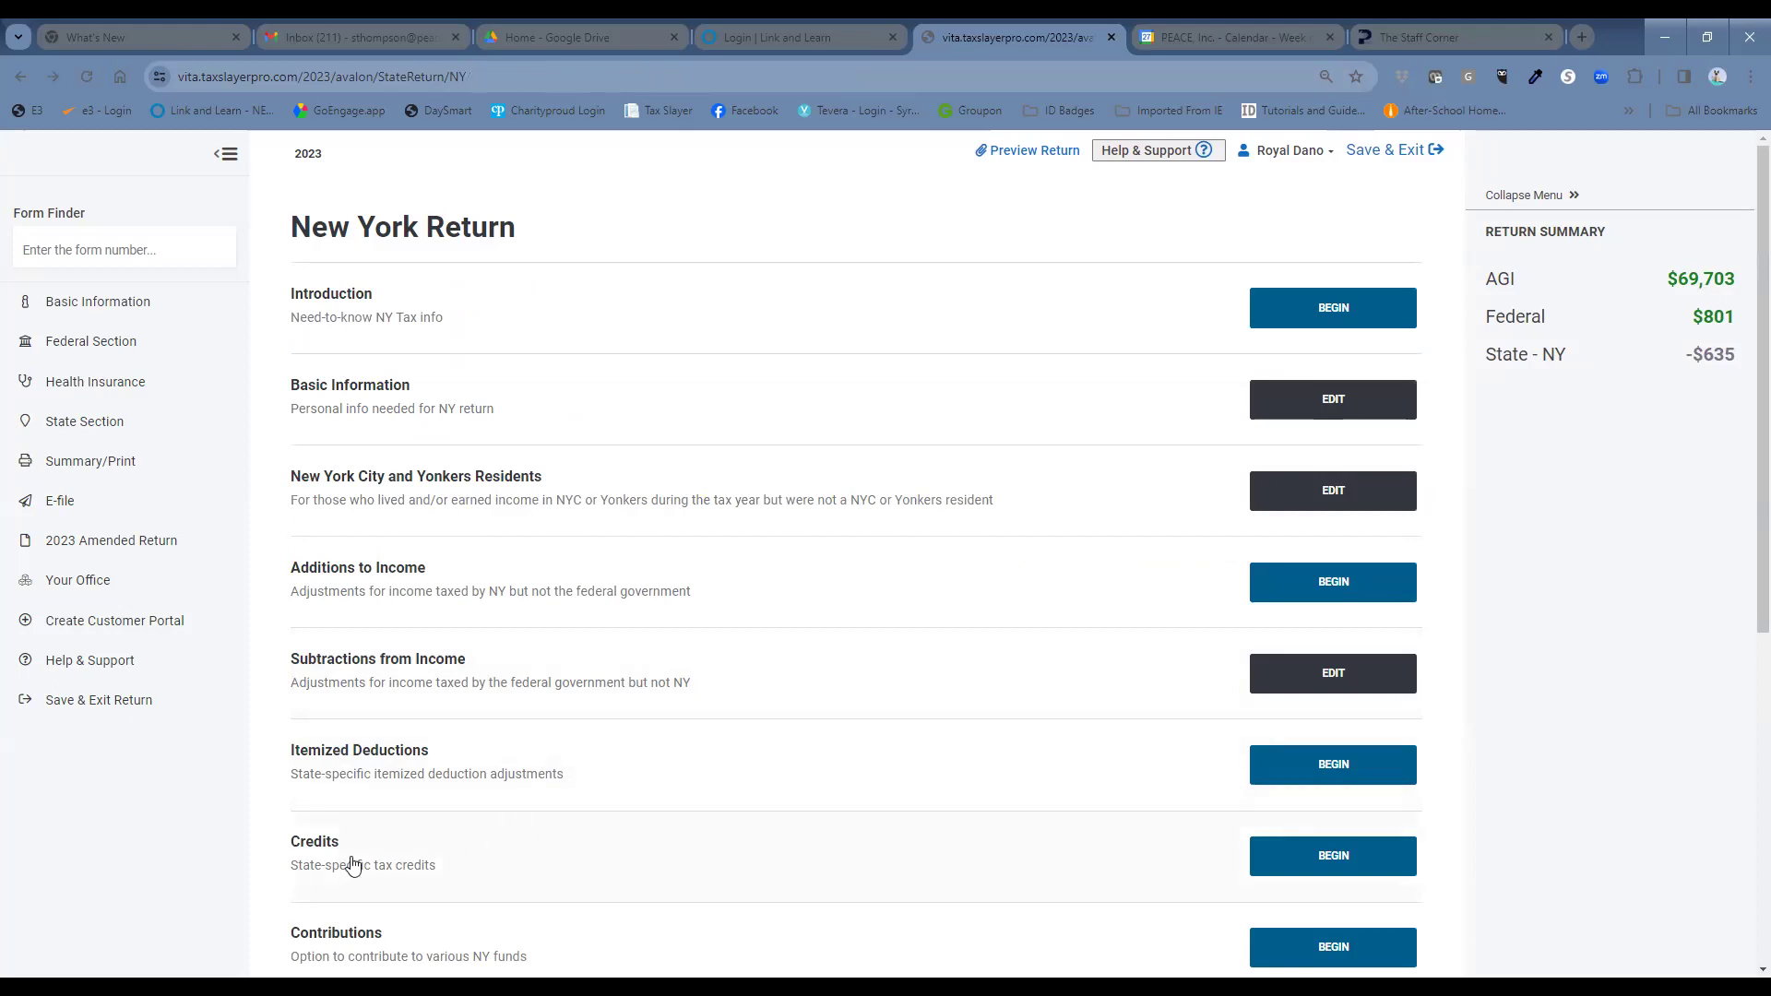
Open the NY Credits list and start the Real Property Tax Relief Credit (IT-229).
click(1310, 870)
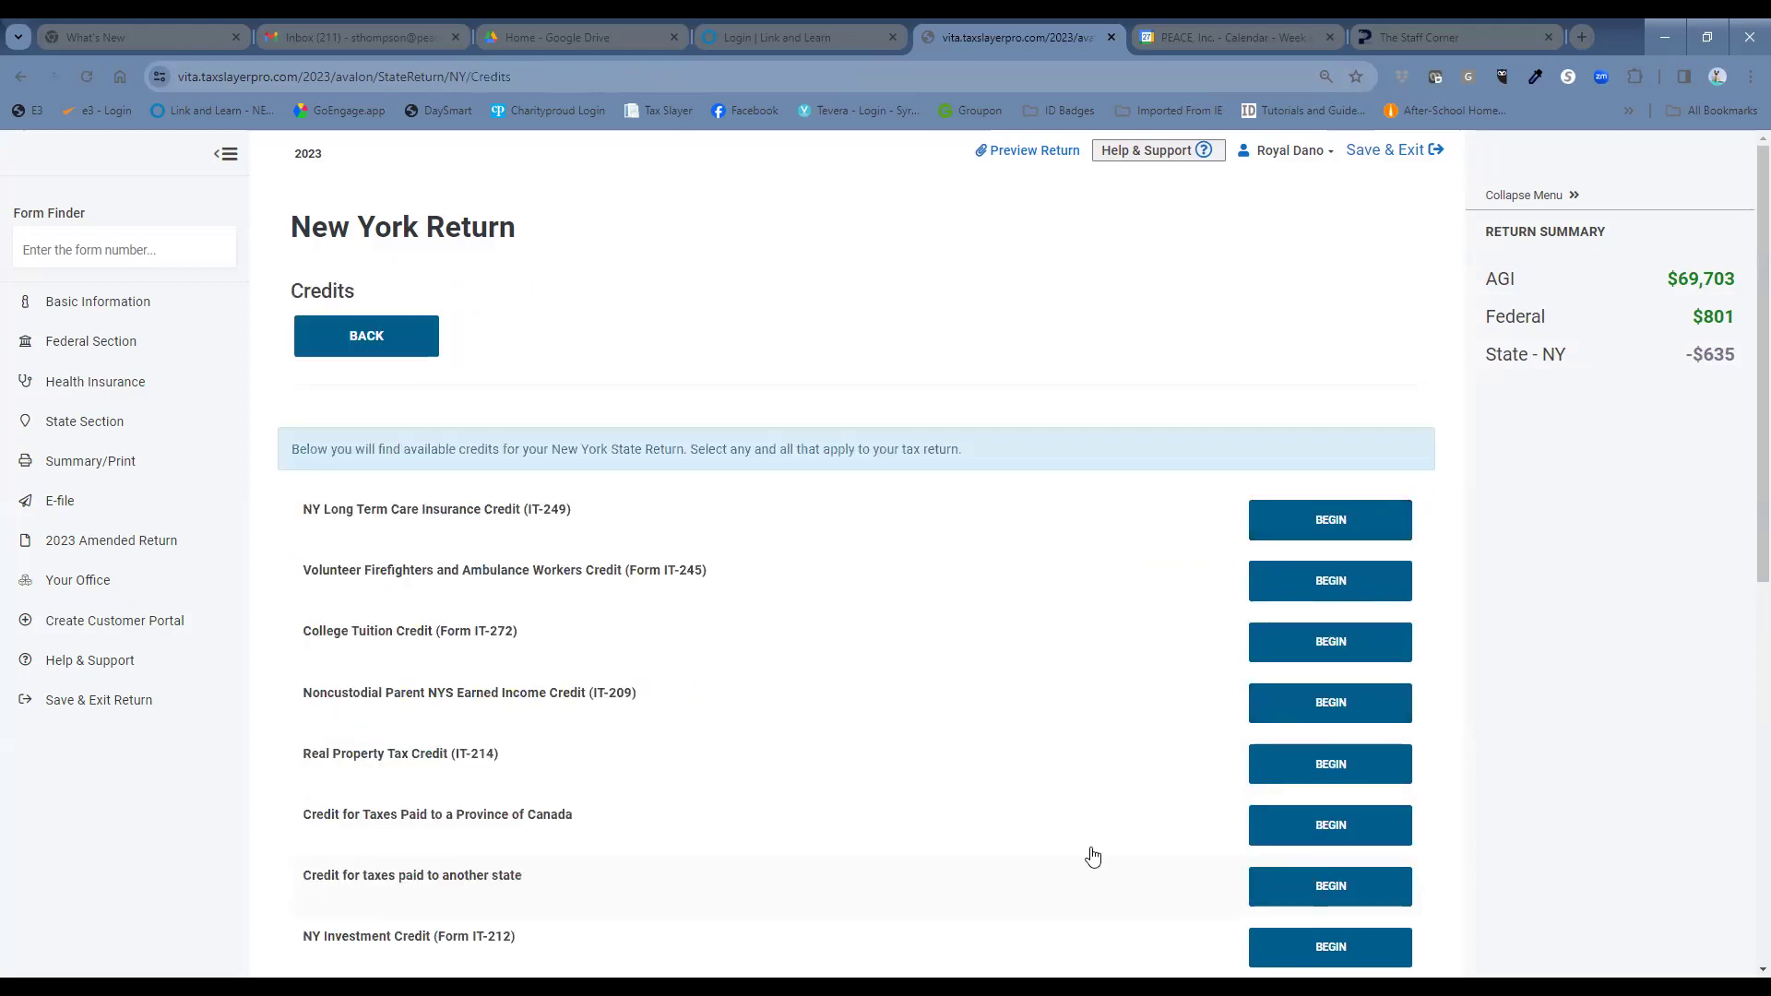
scroll(904, 781, down, 5)
scroll(899, 783, down, 3)
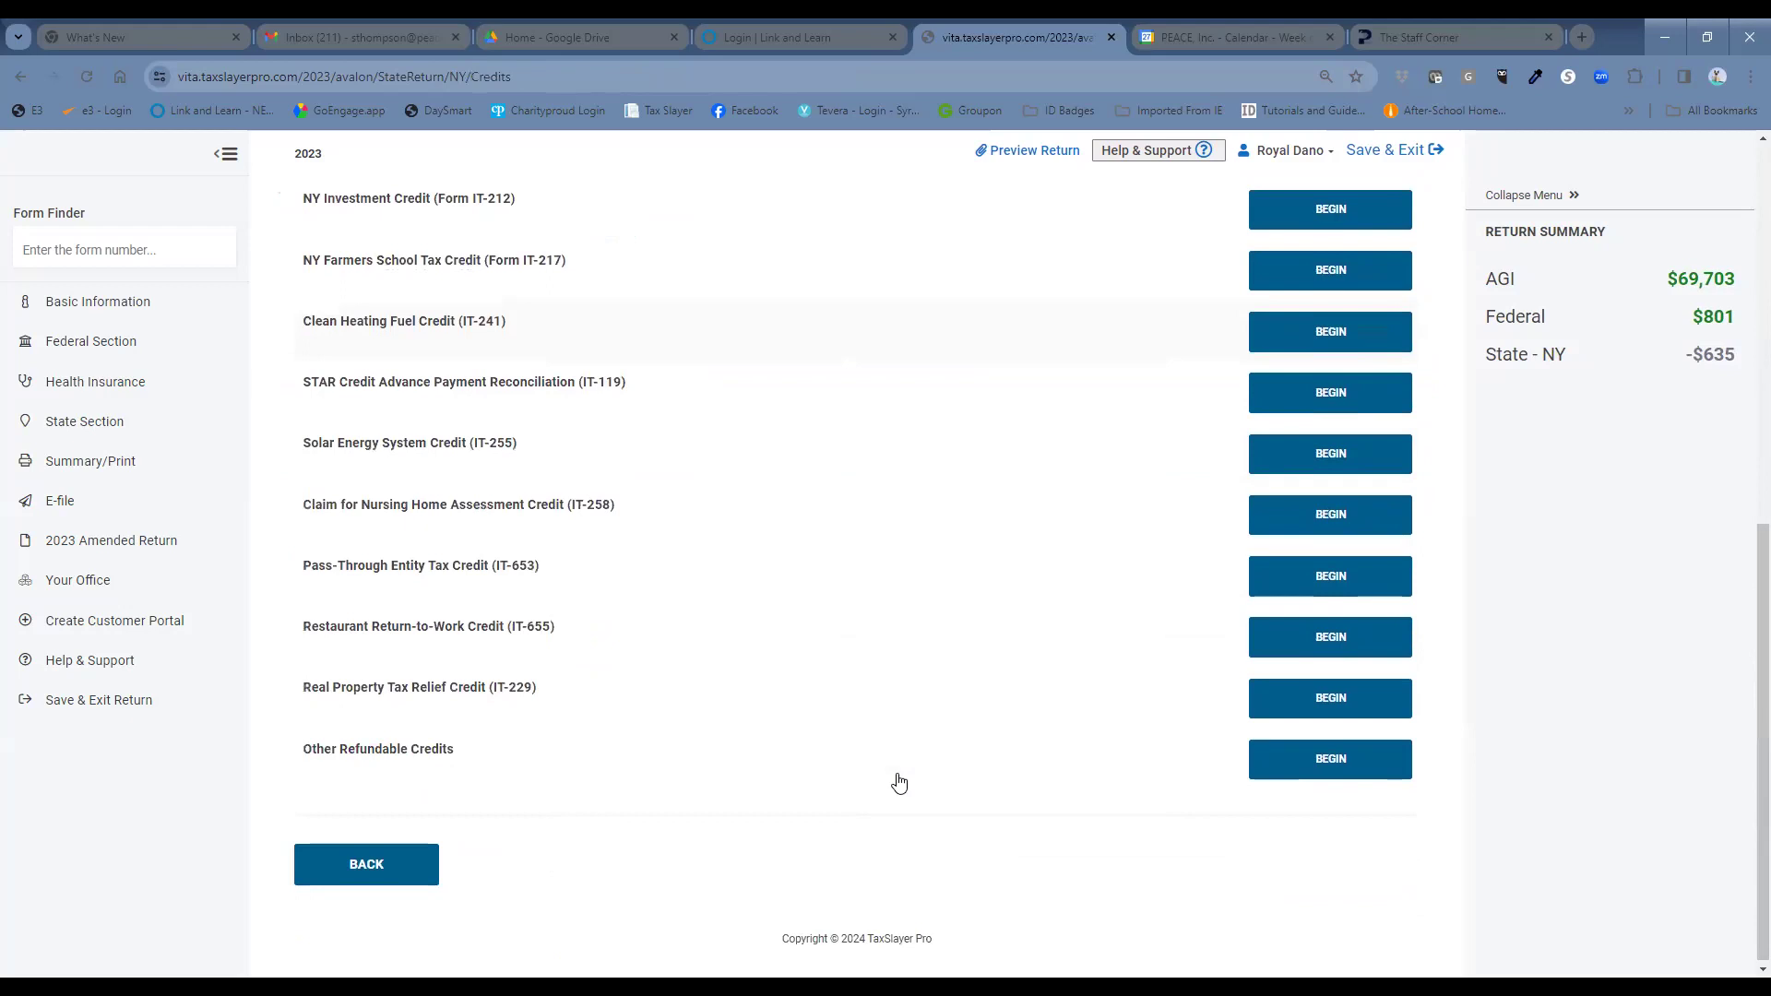
click(1301, 699)
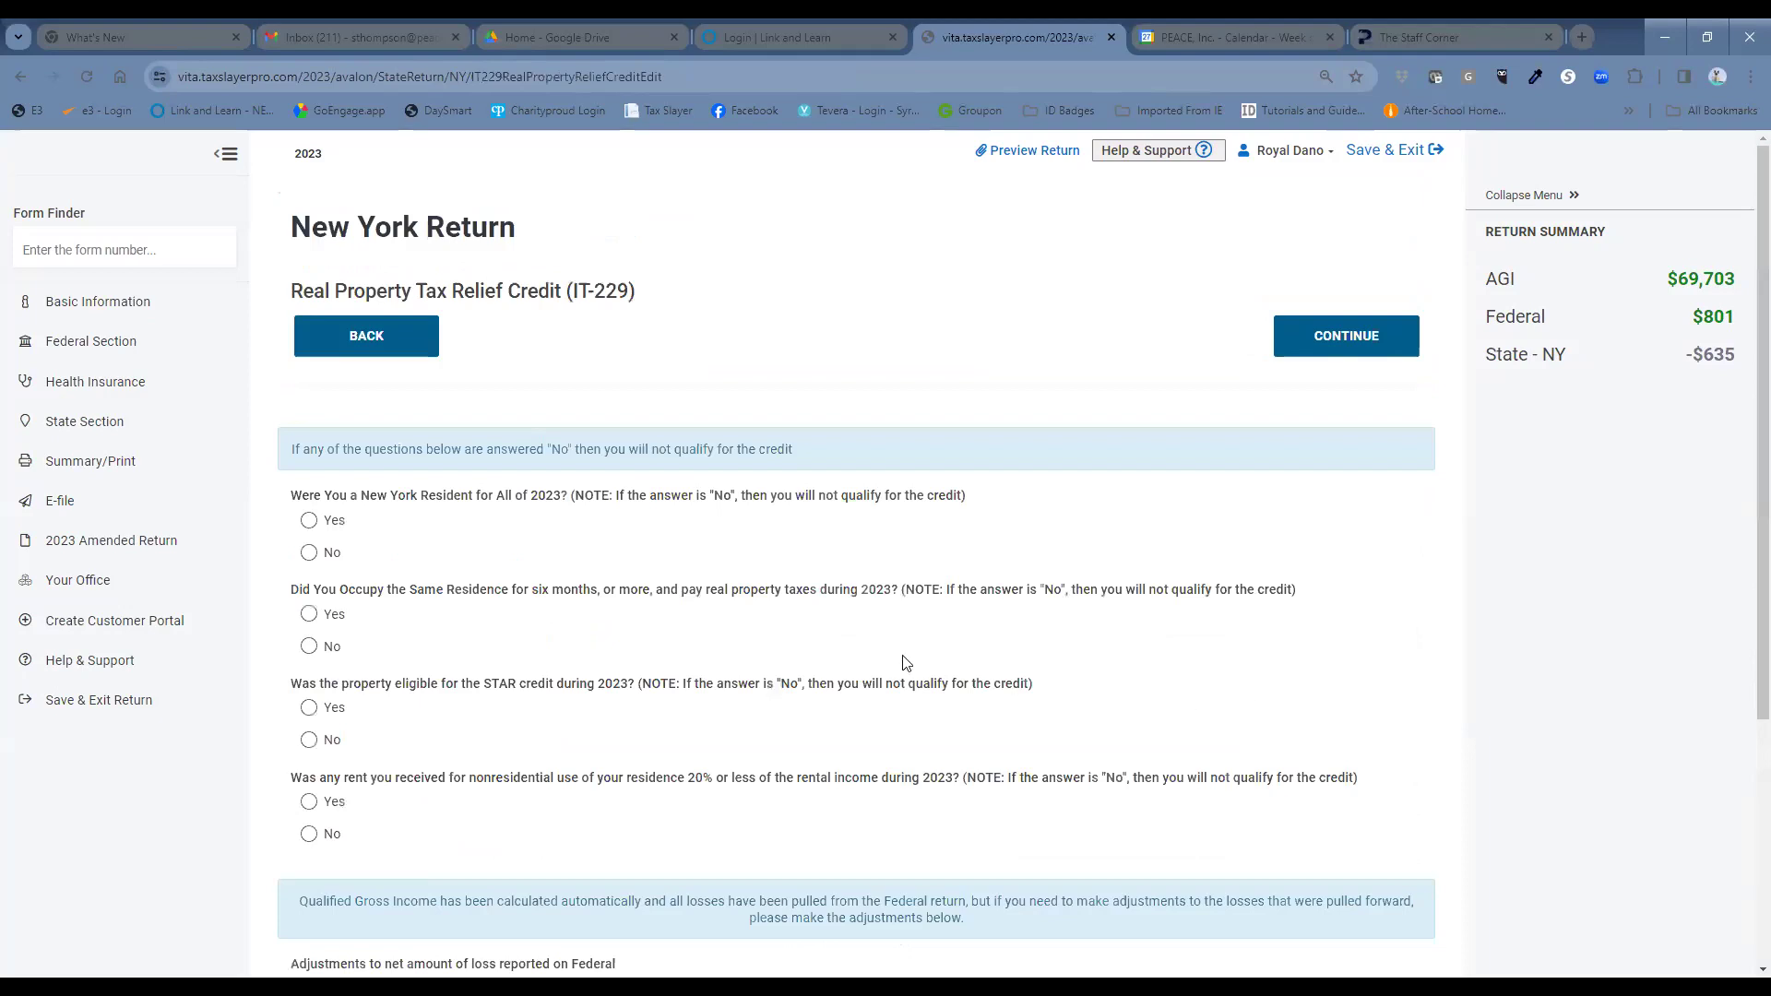
Answer Yes to all four IT-229 eligibility questions.
click(310, 523)
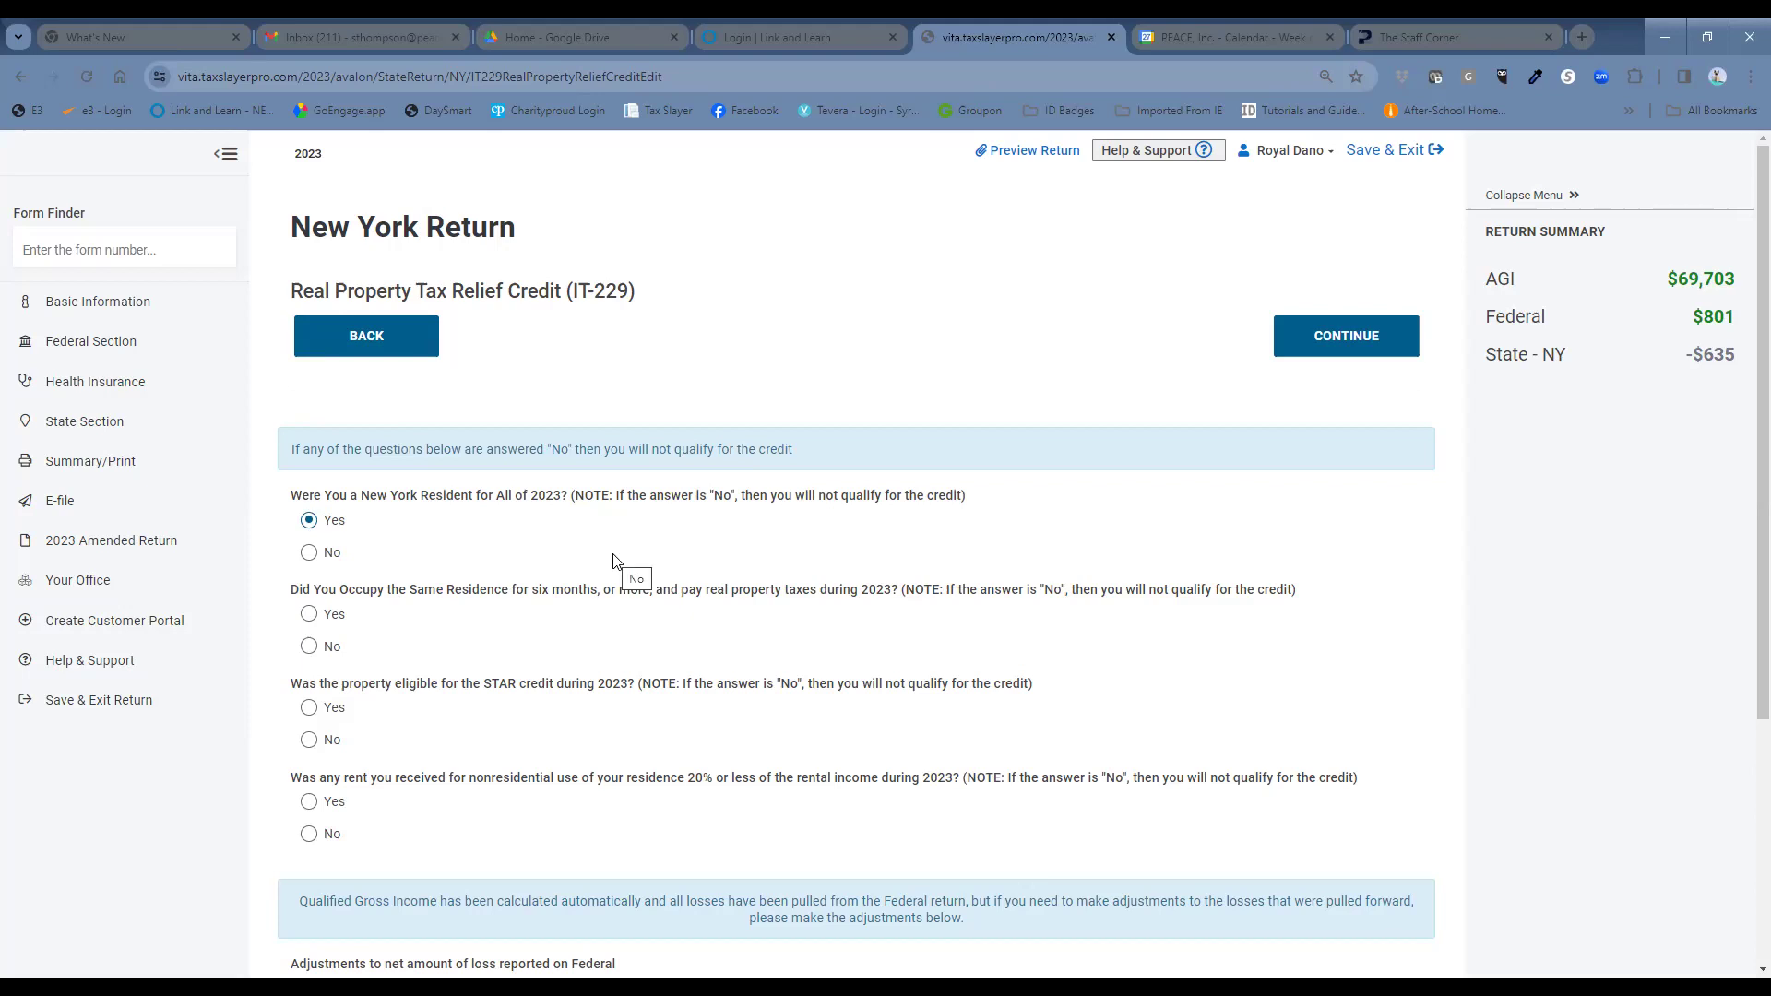
click(310, 616)
click(311, 708)
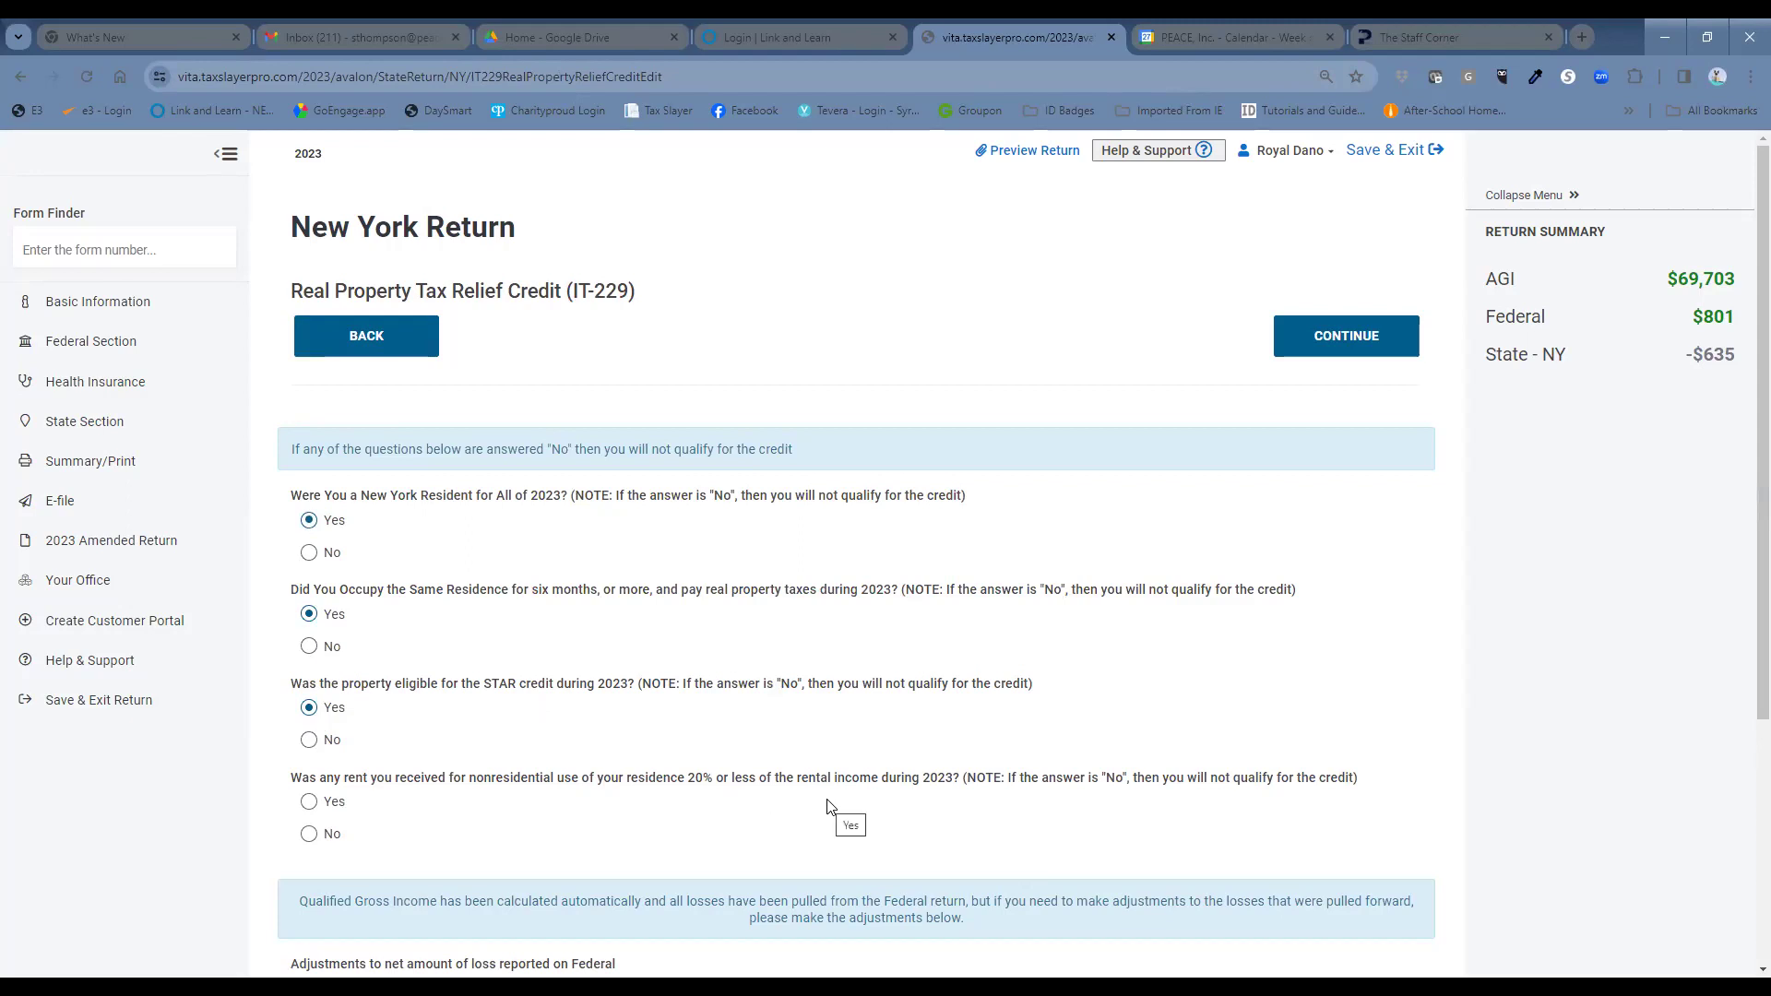
click(309, 804)
scroll(604, 793, down, 4)
click(1330, 698)
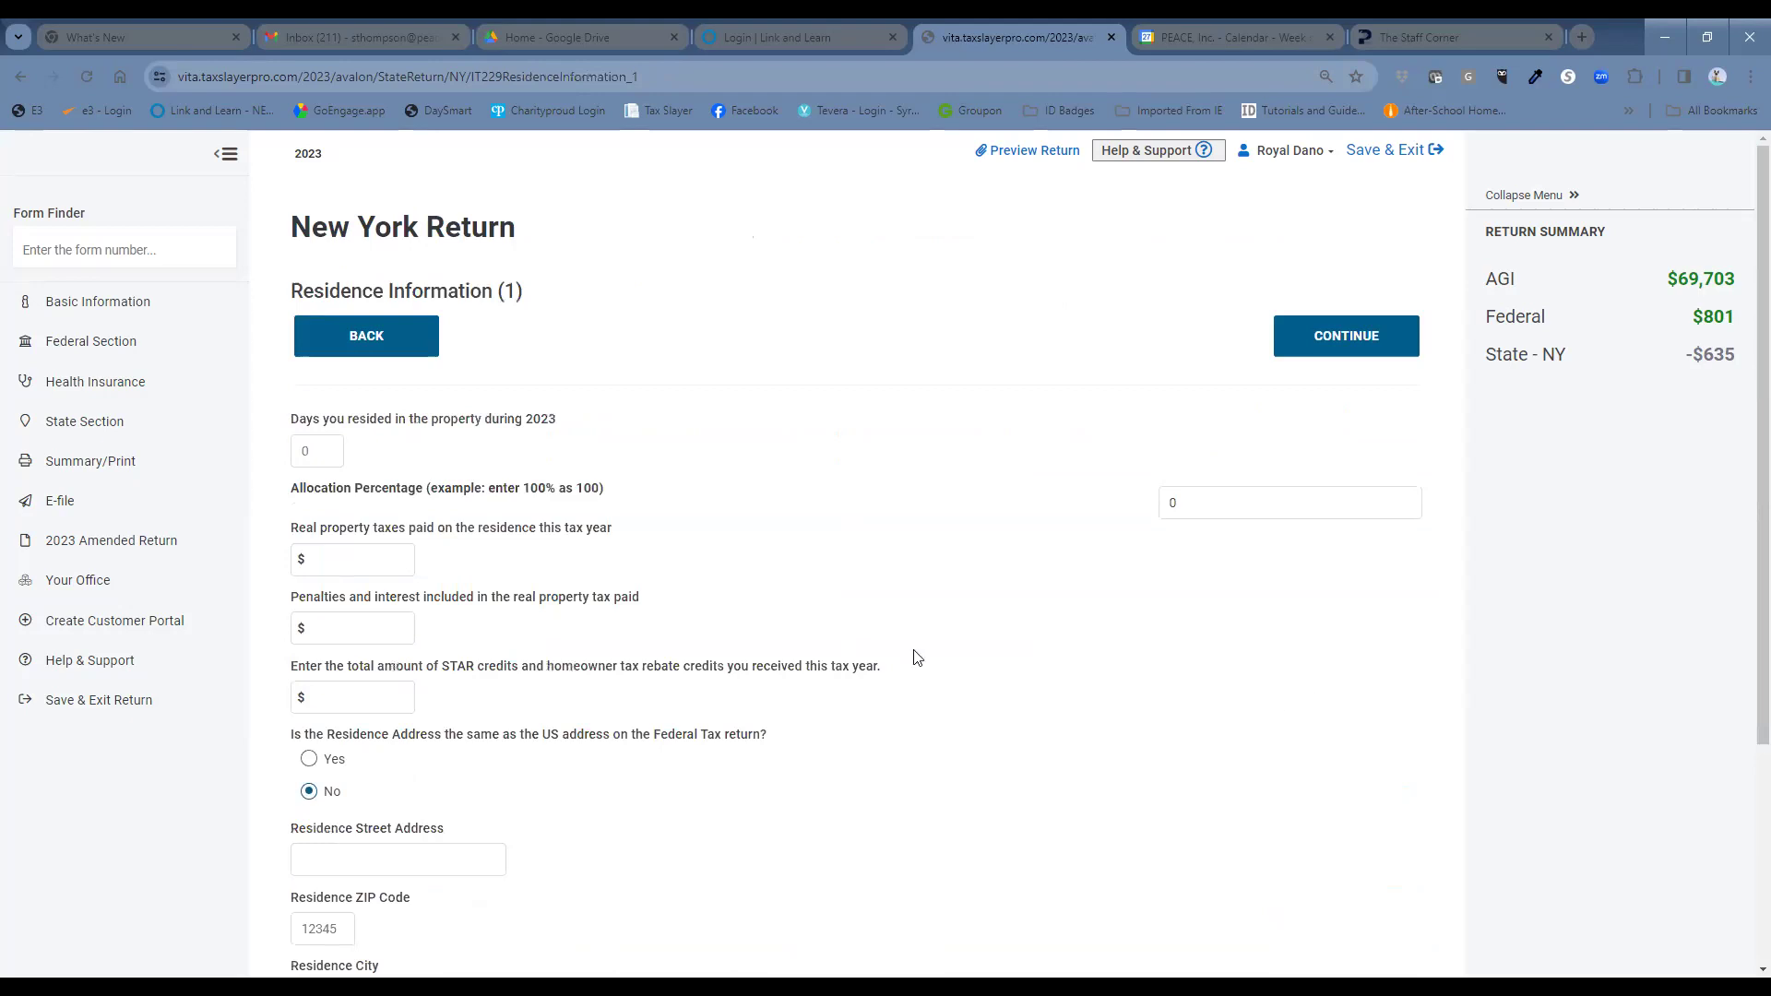
Enter 365 days resided and 100% allocation for the IT-229 residence.
click(316, 452)
text(365)
click(1171, 503)
click(1164, 502)
text(100)
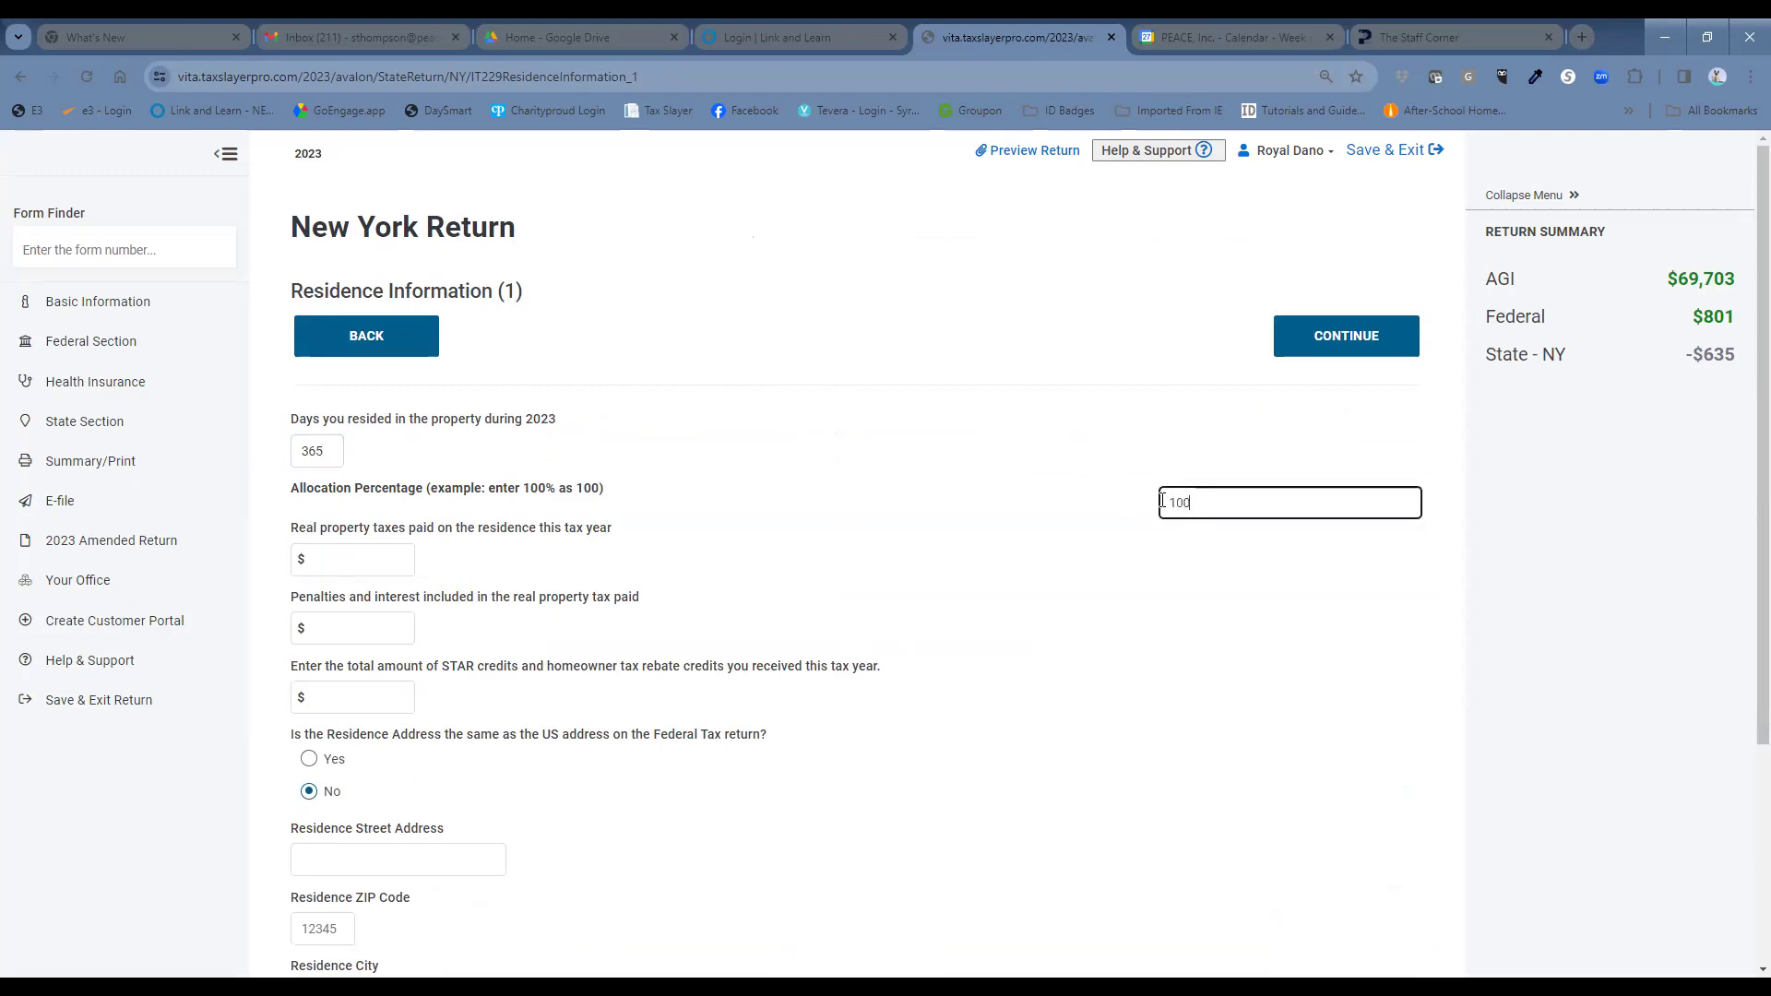
Enter $6023 property taxes and $680 STAR credits, mark the address as federal, and save.
click(374, 568)
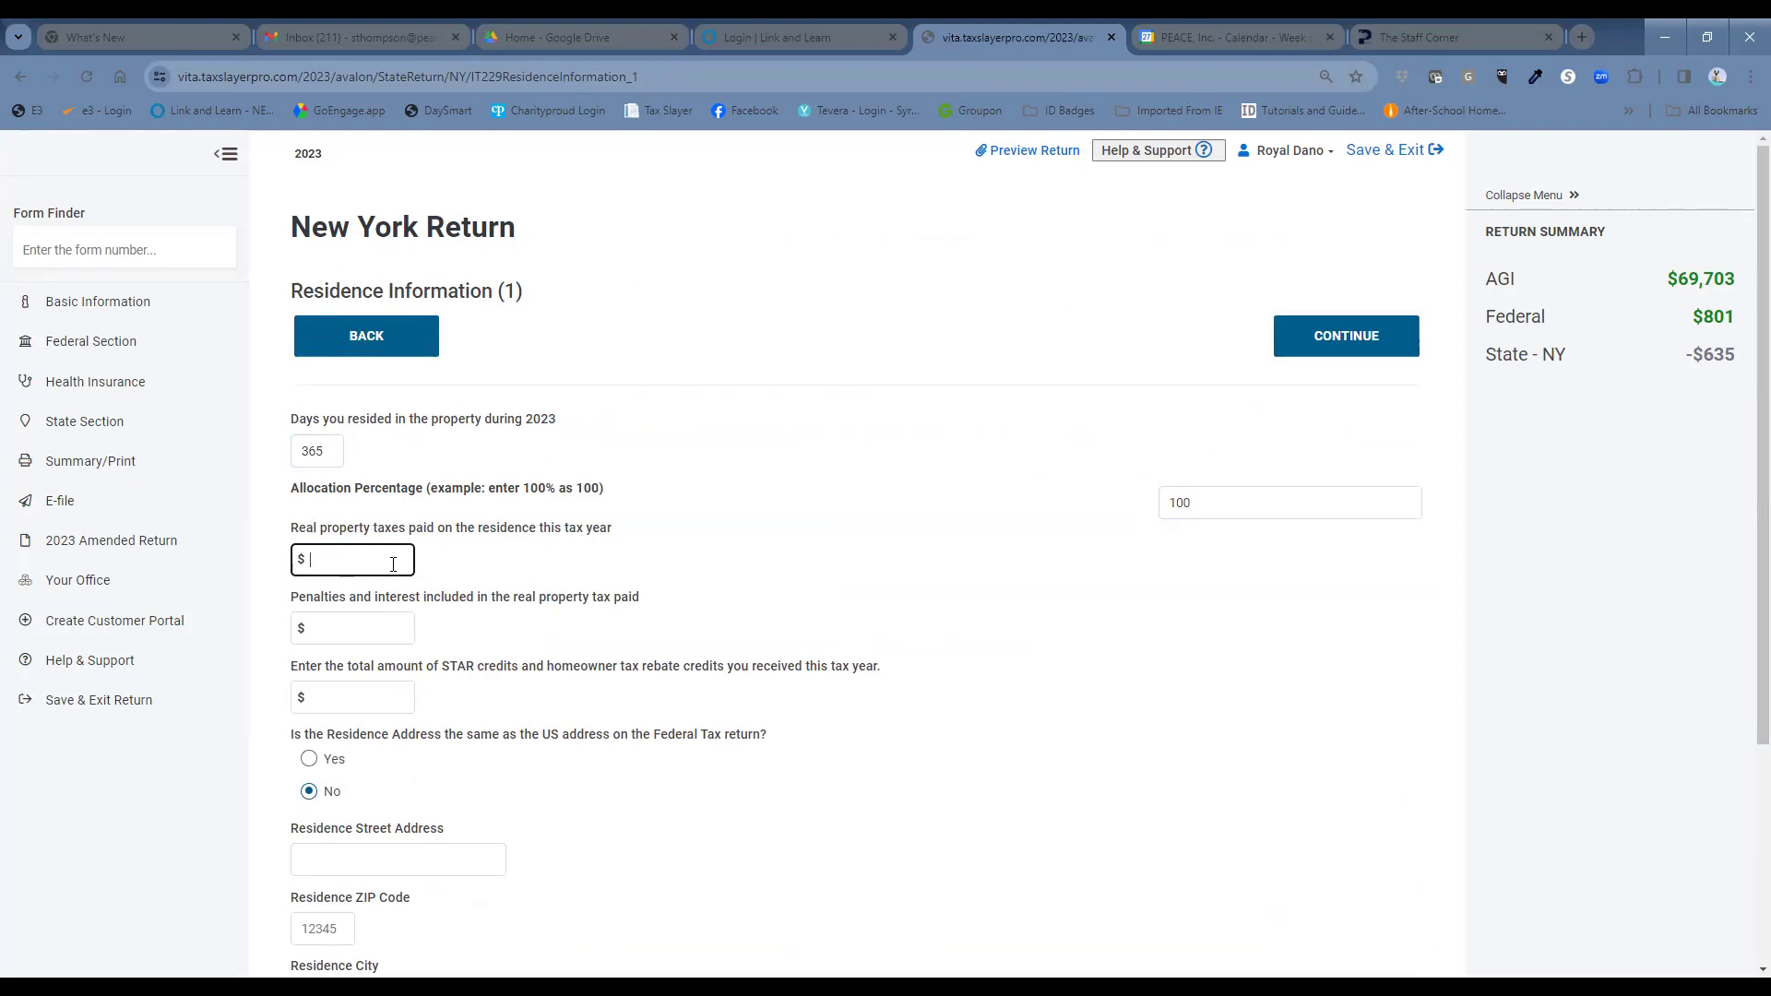
text(6023)
click(393, 688)
text(680)
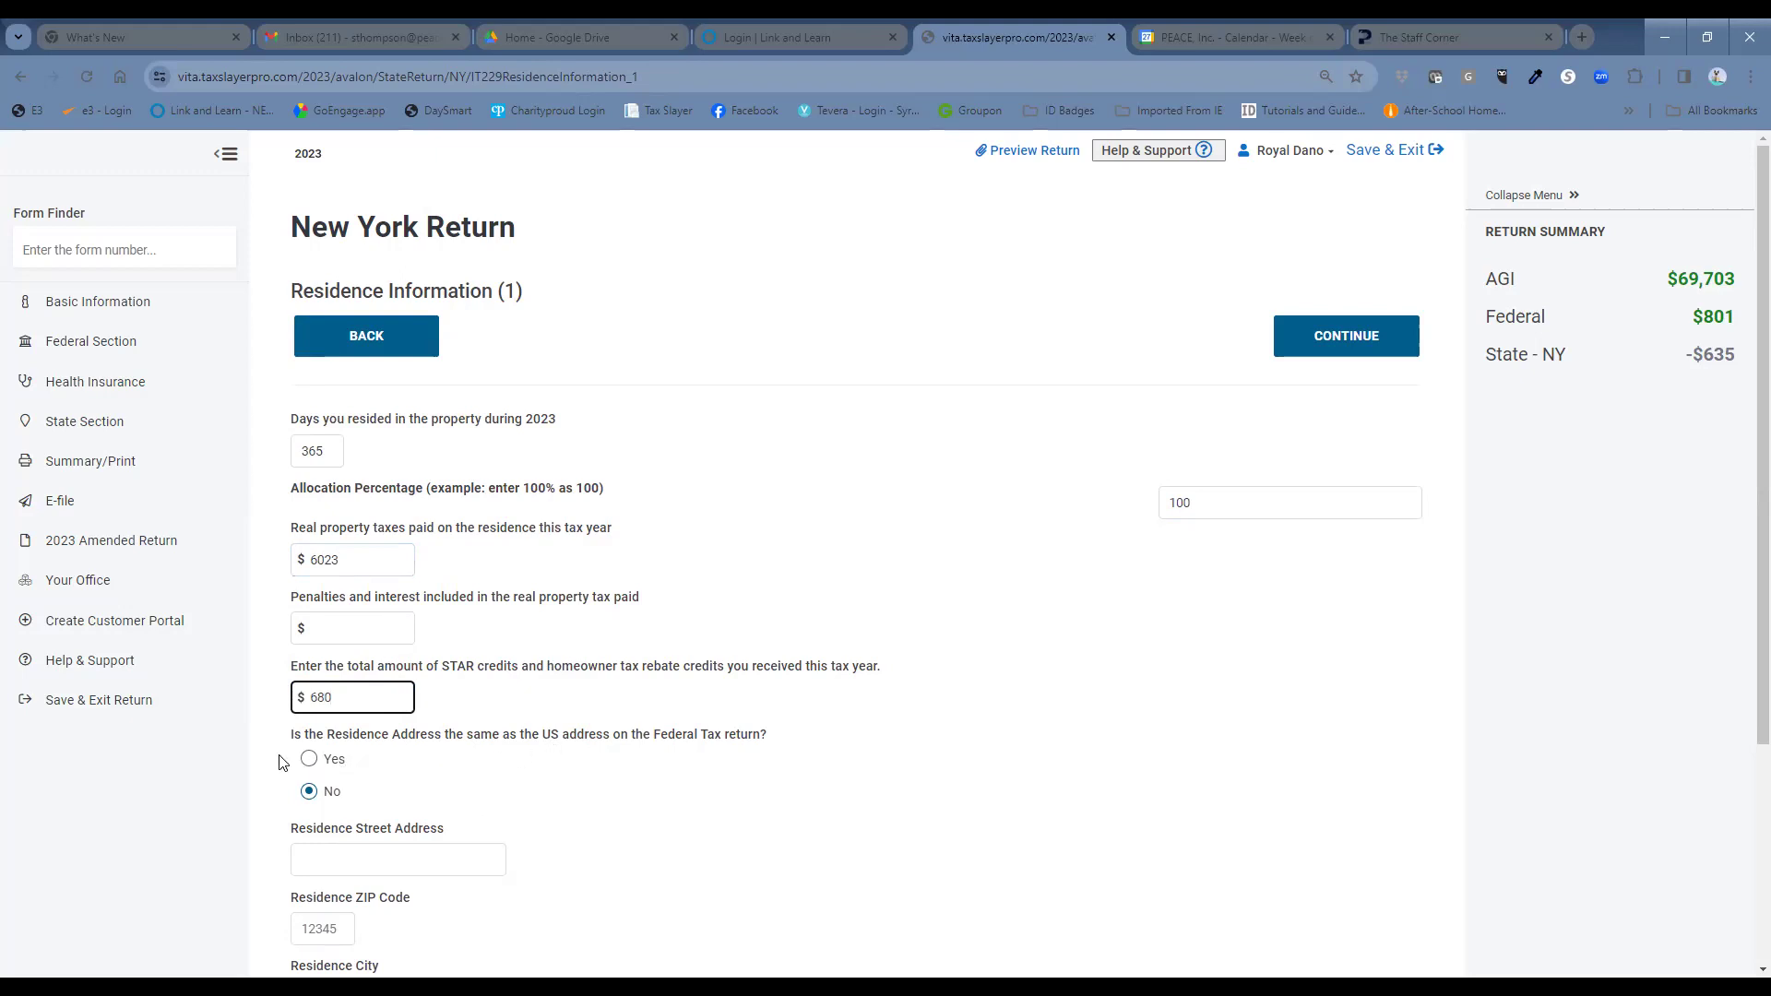
click(309, 759)
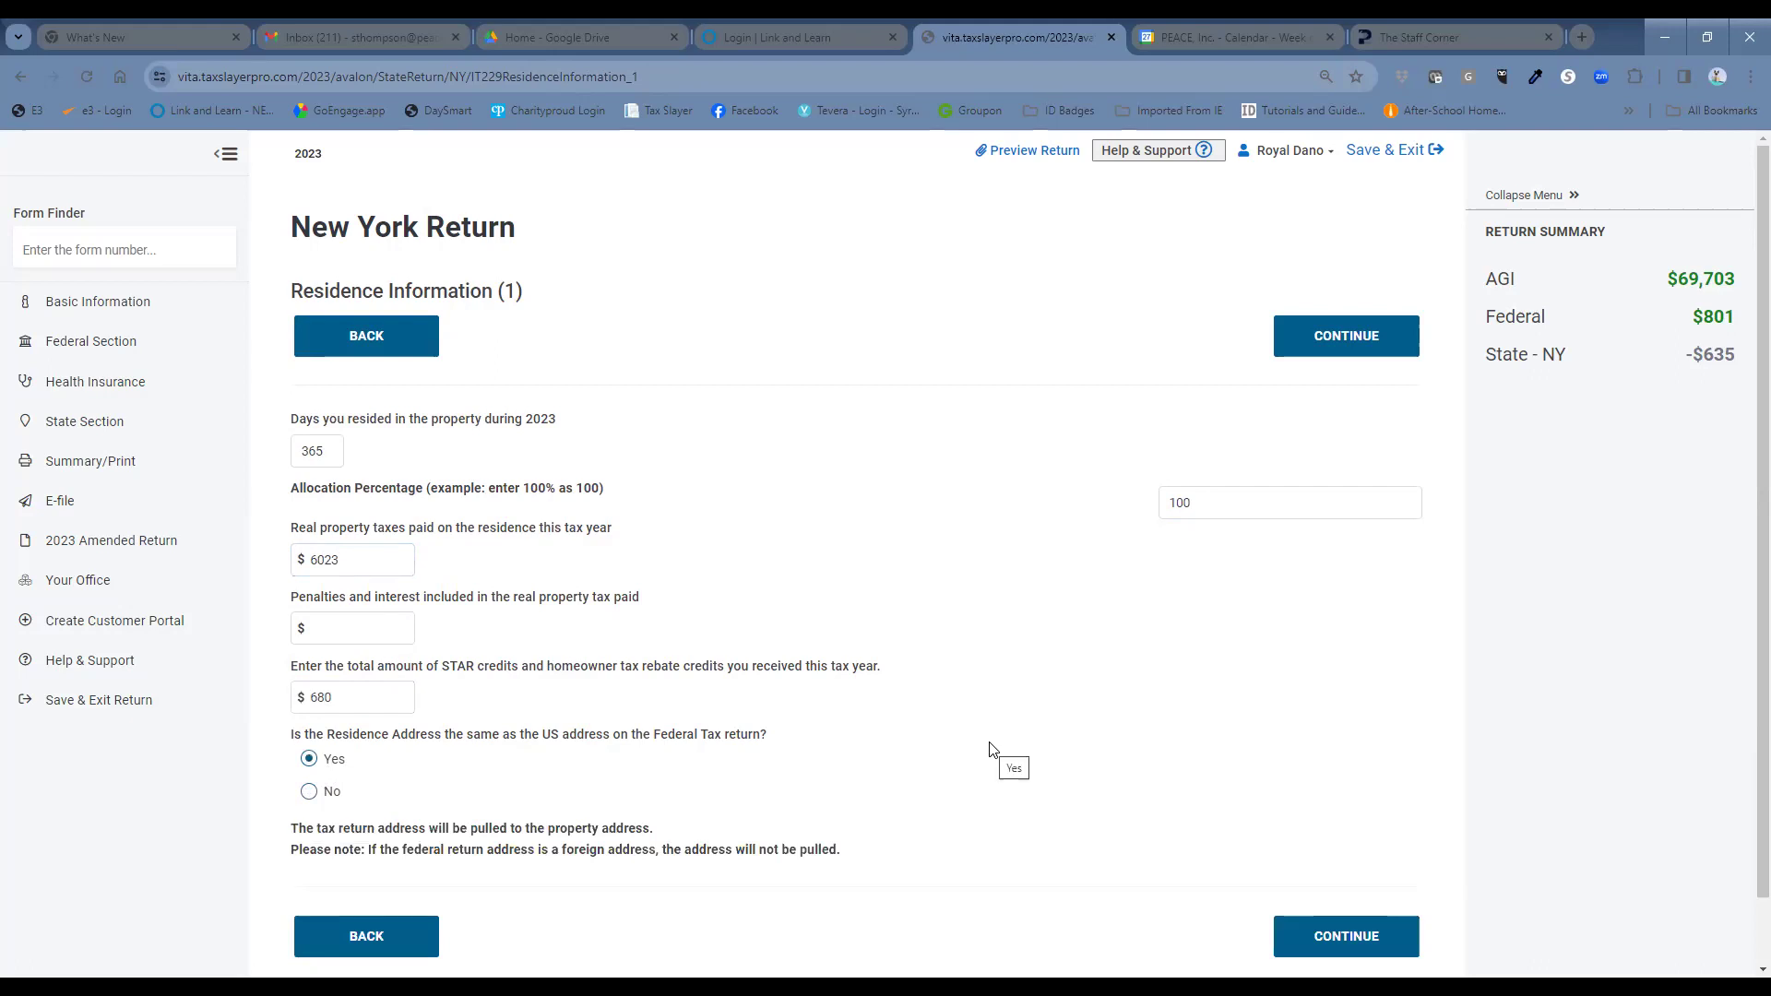
click(1348, 947)
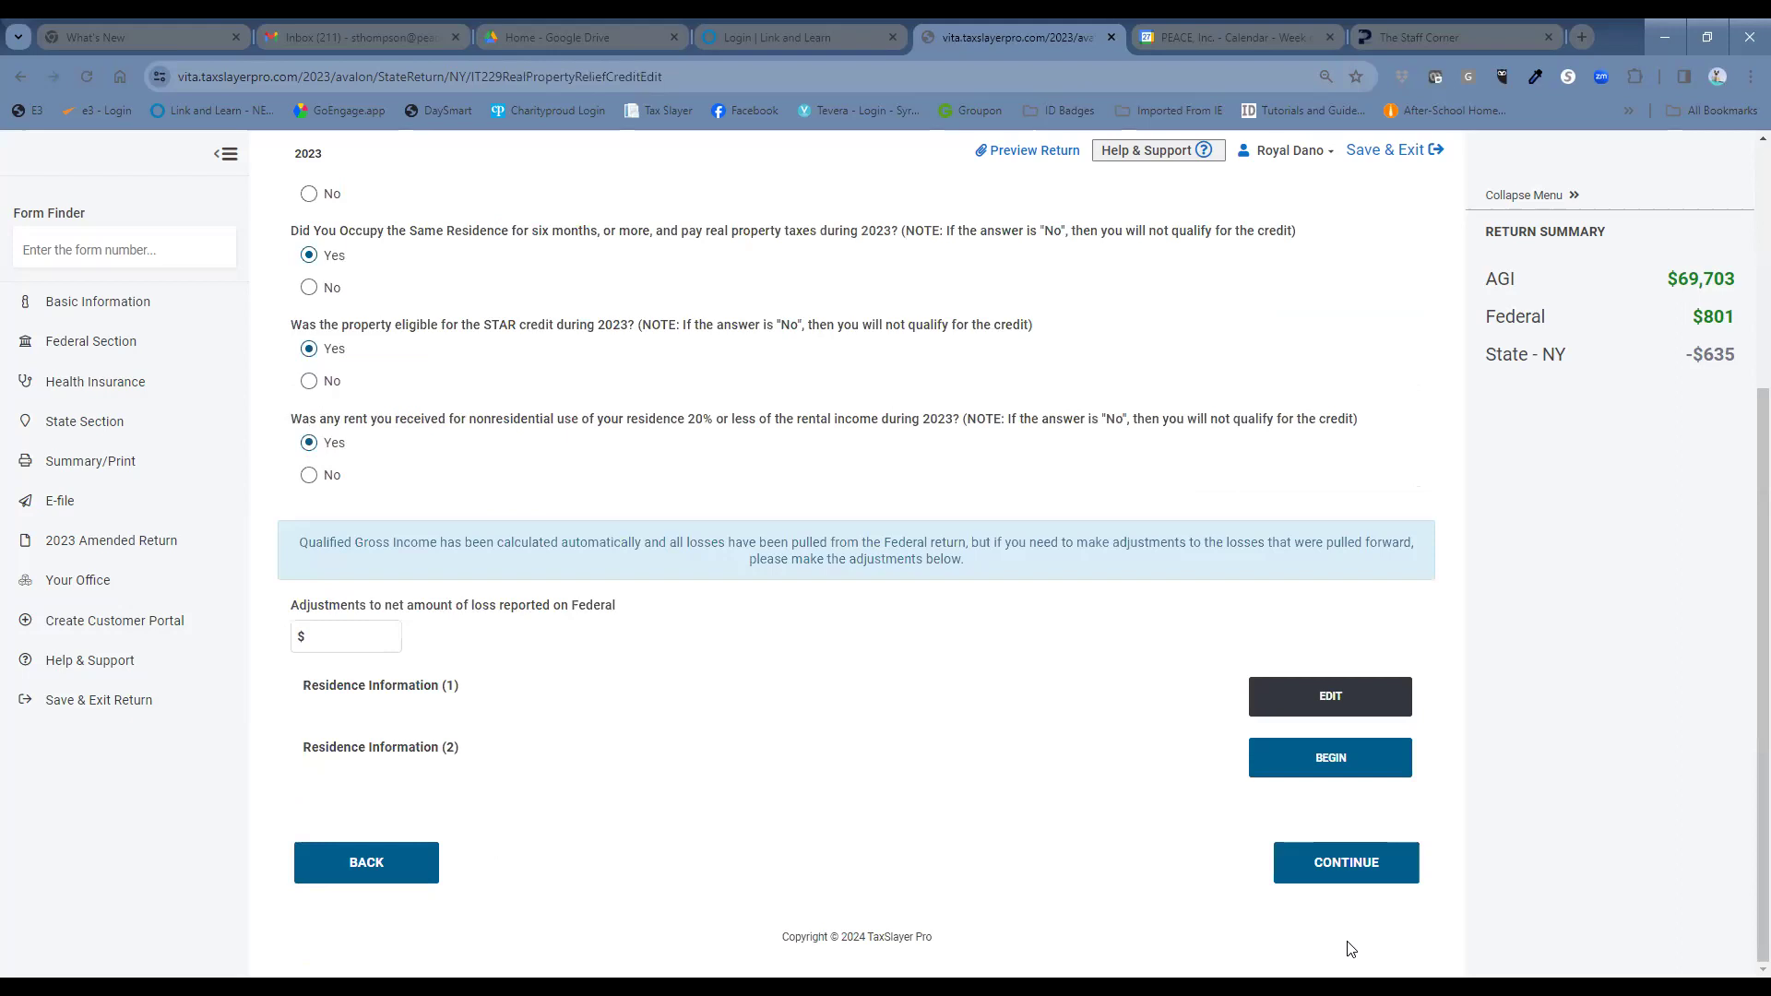
click(1364, 865)
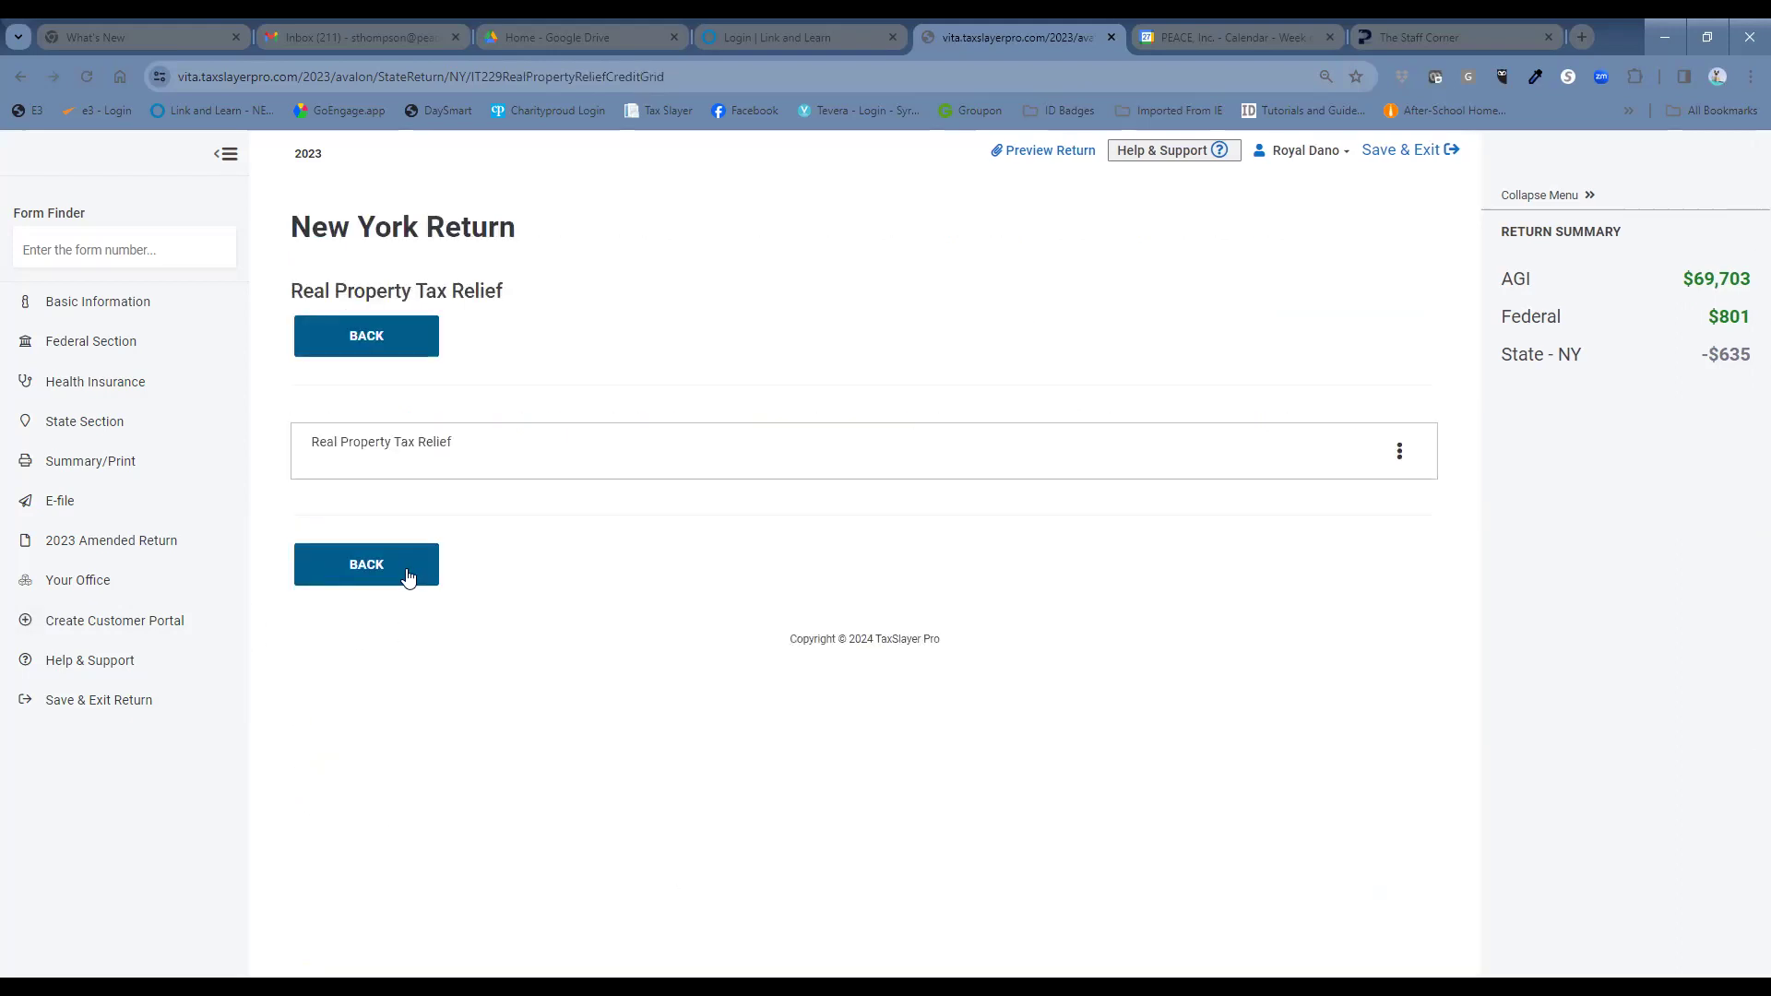
click(432, 585)
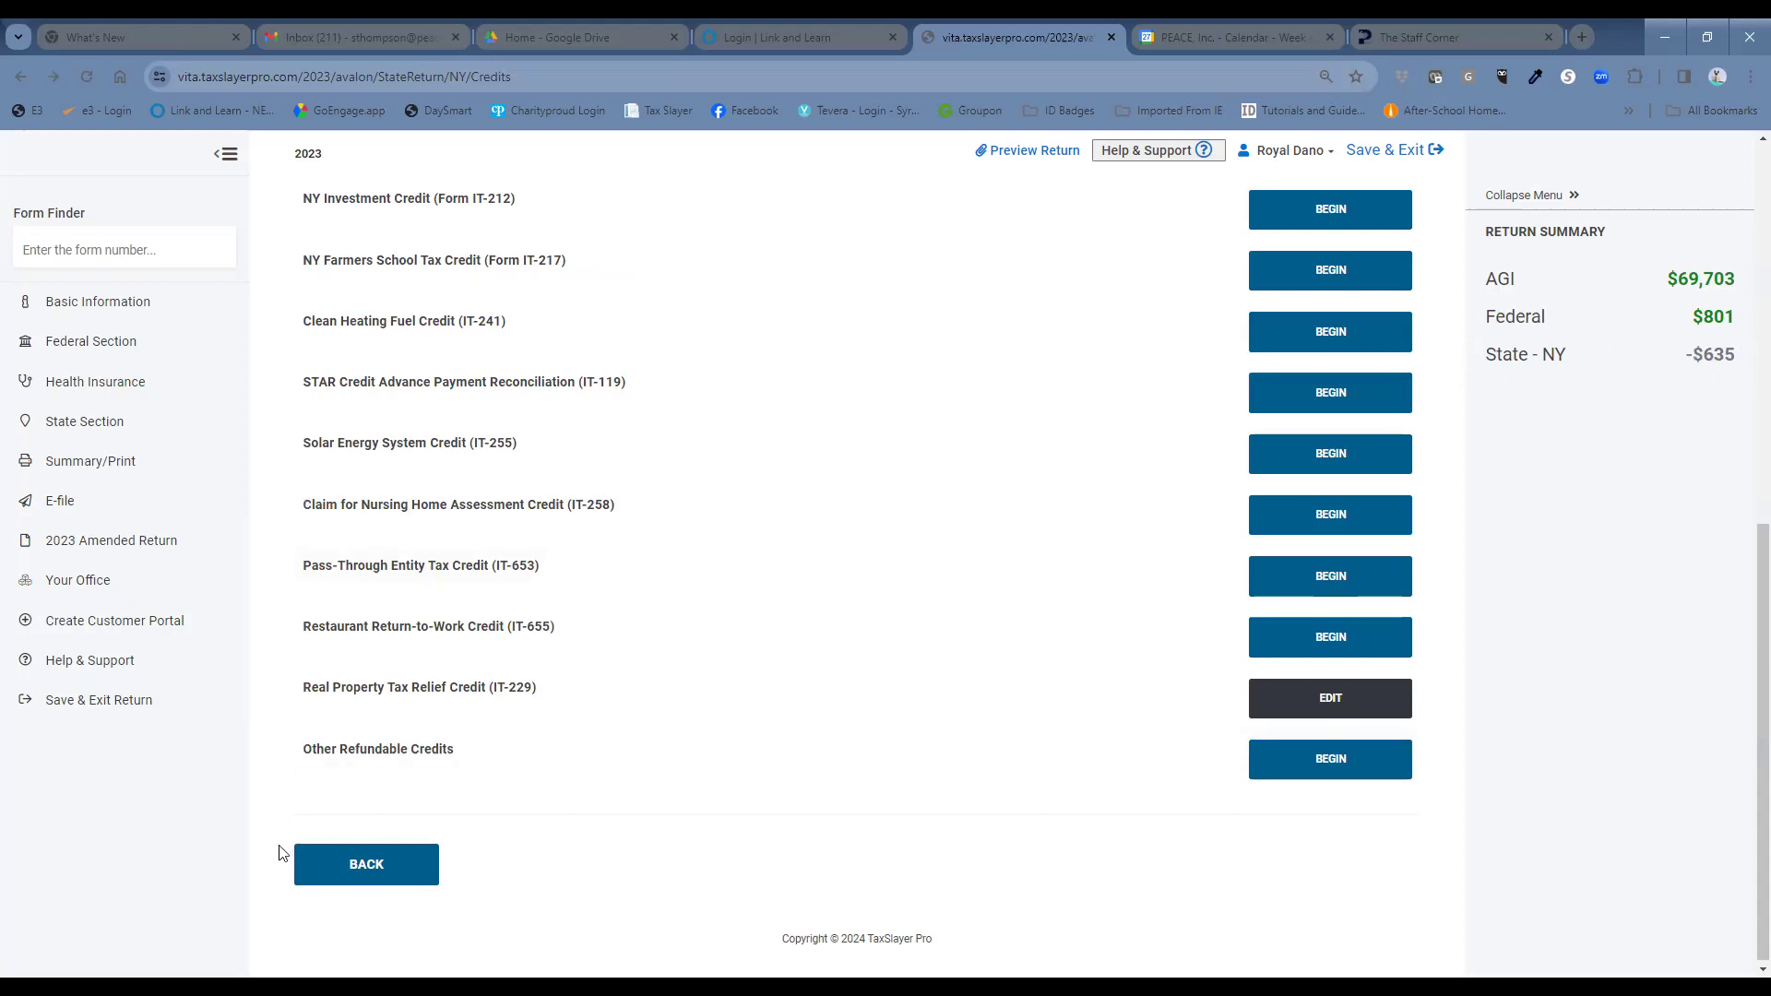
Go back to the NY sections list and exit the New York return, now showing $498.
click(318, 873)
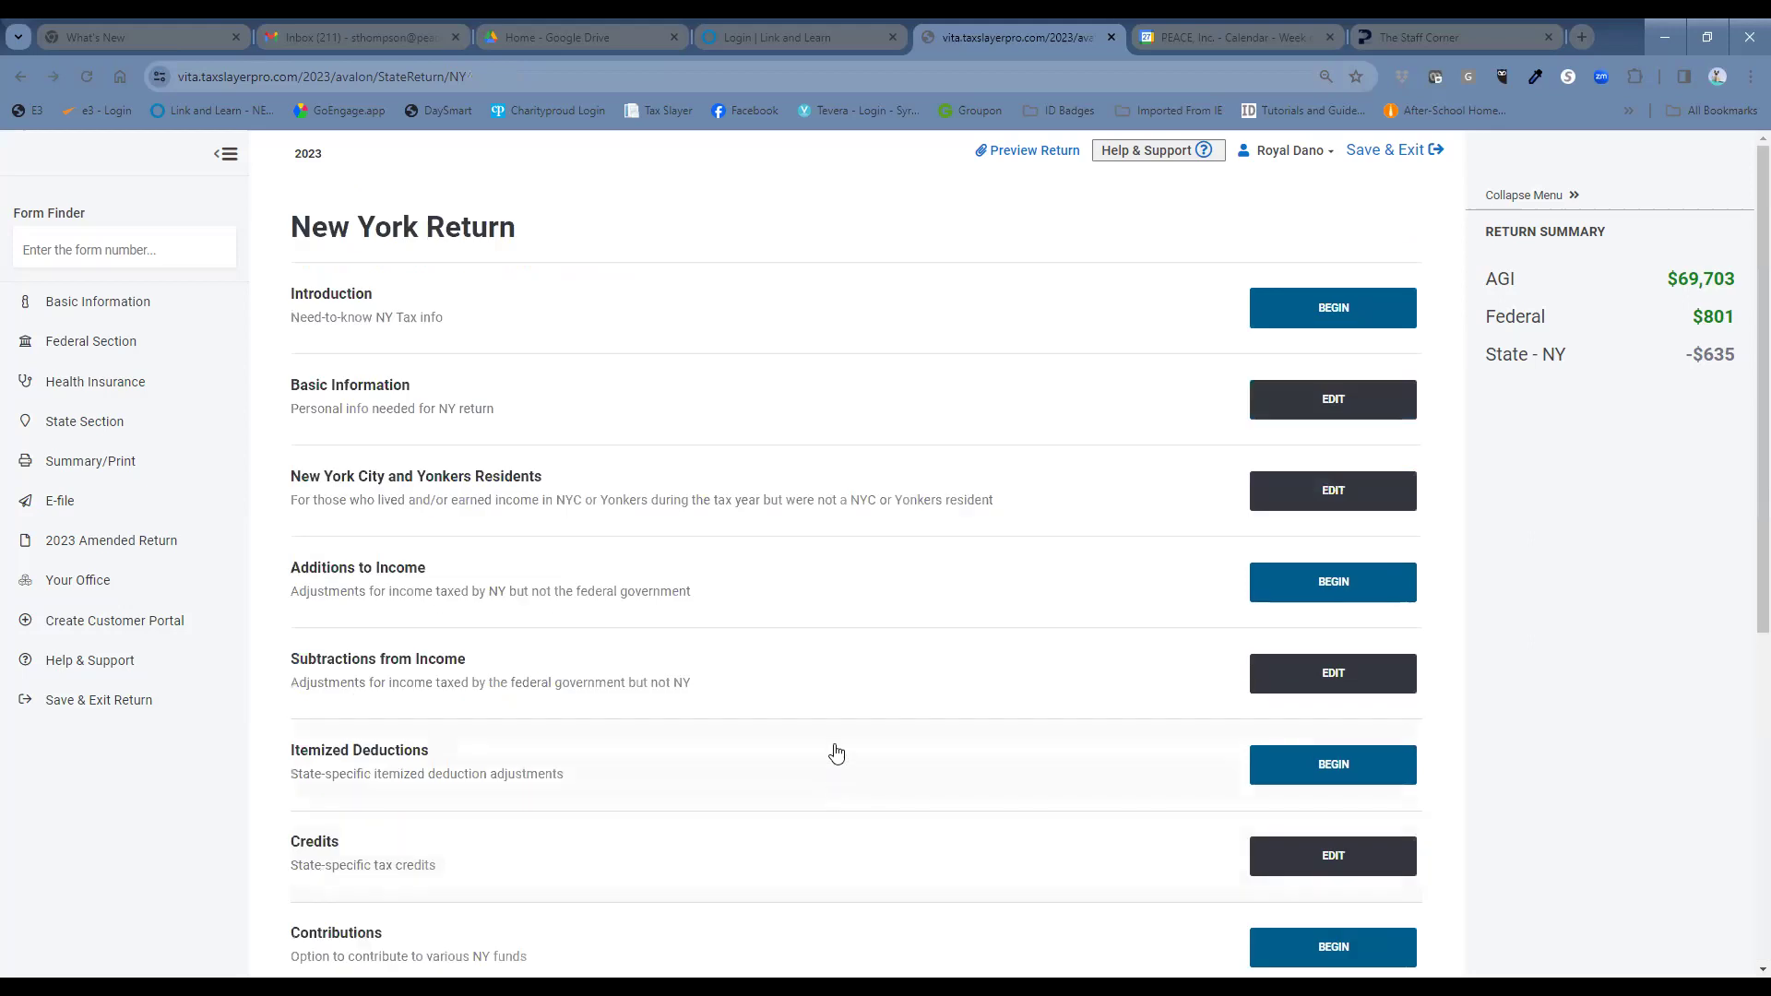
scroll(831, 649, down, 2)
right_click(830, 649)
click(740, 668)
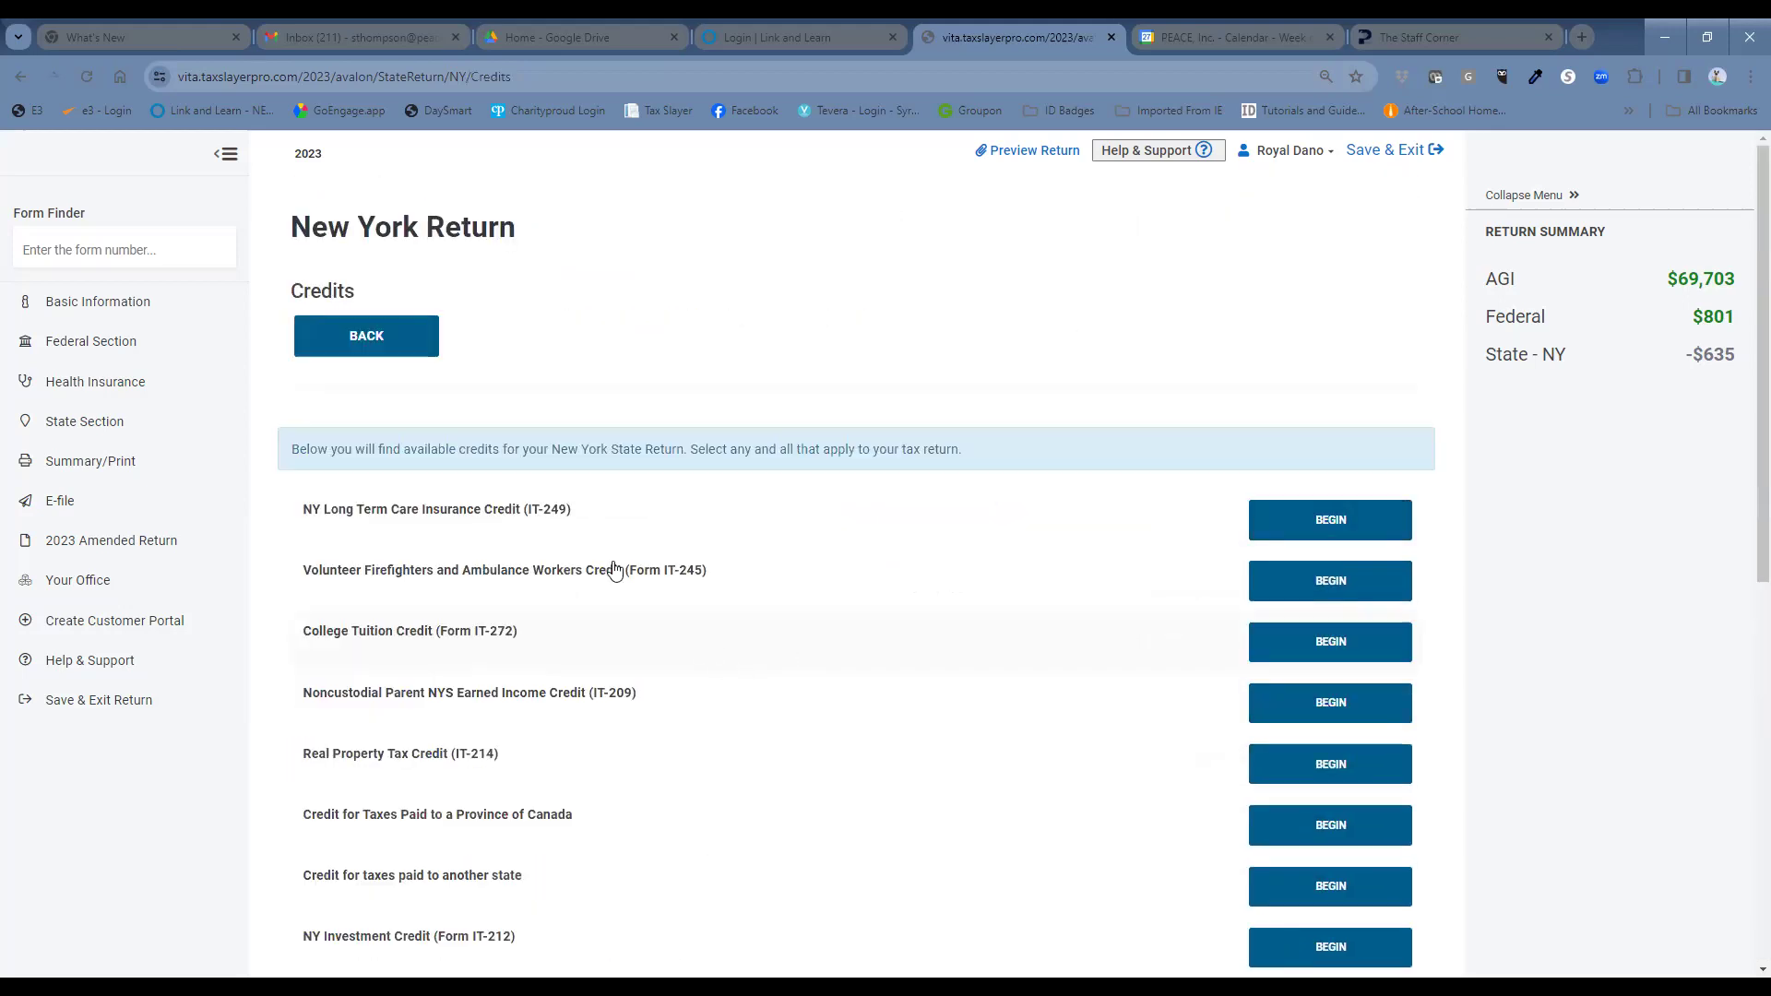
click(366, 335)
scroll(1048, 600, down, 6)
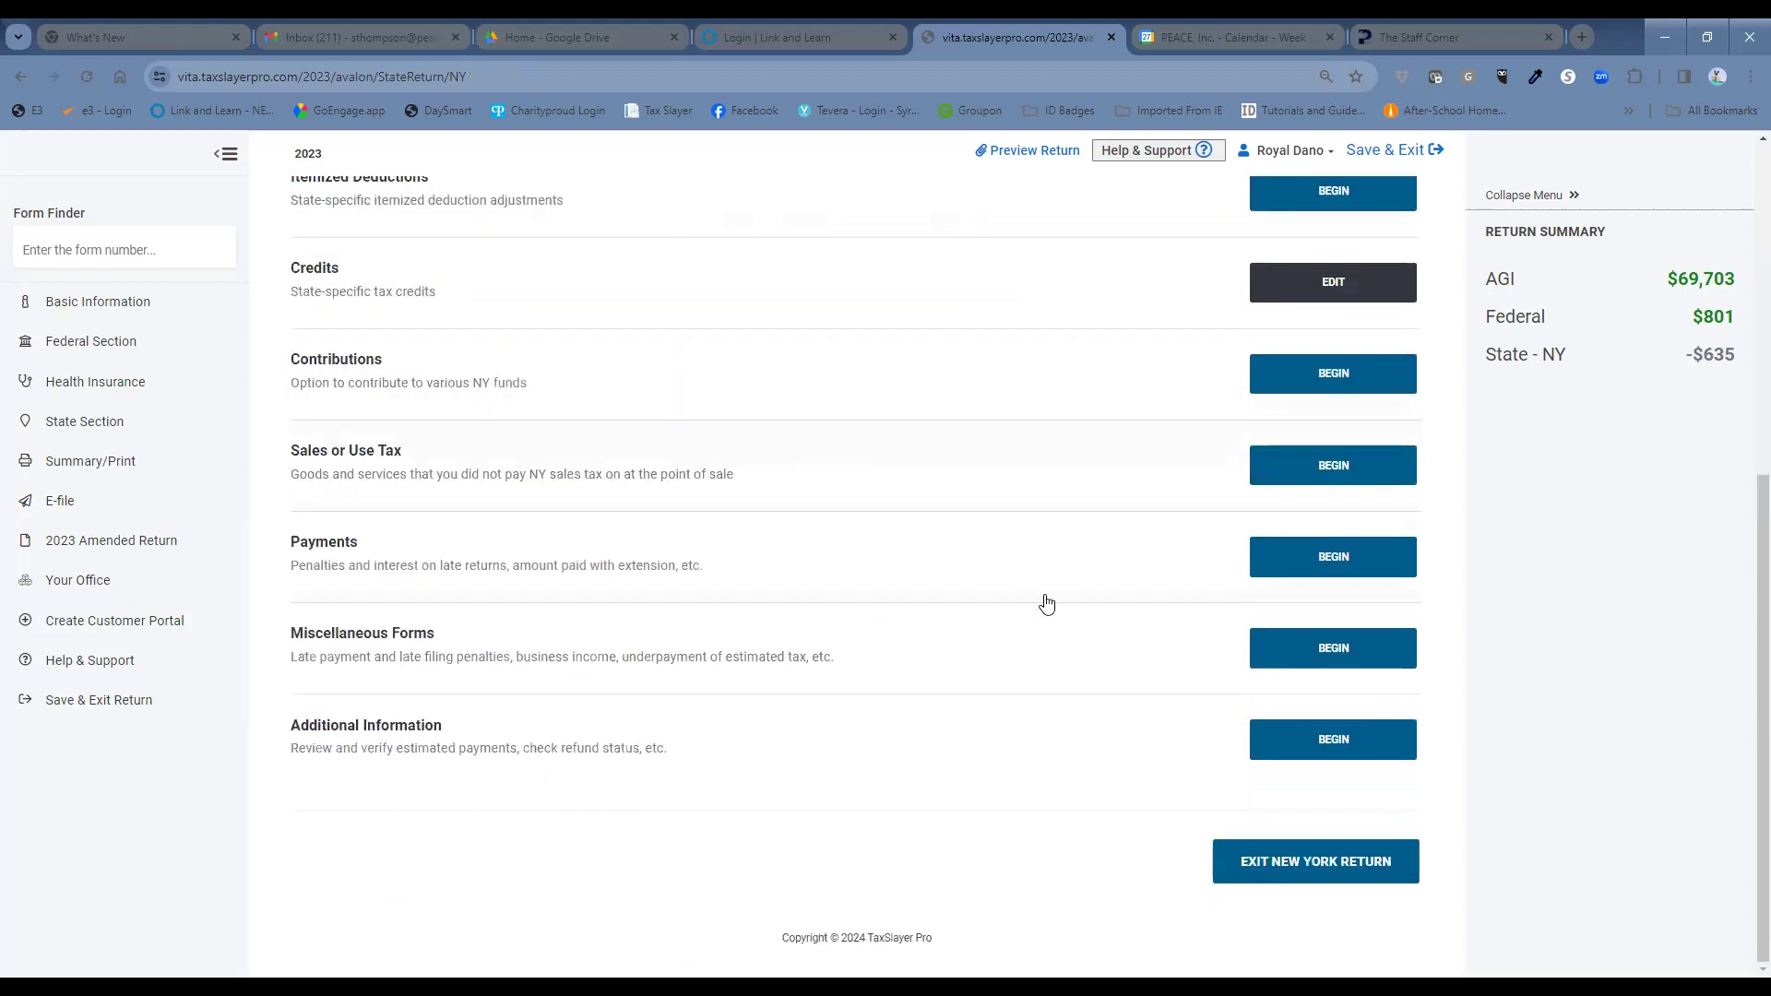
click(1397, 872)
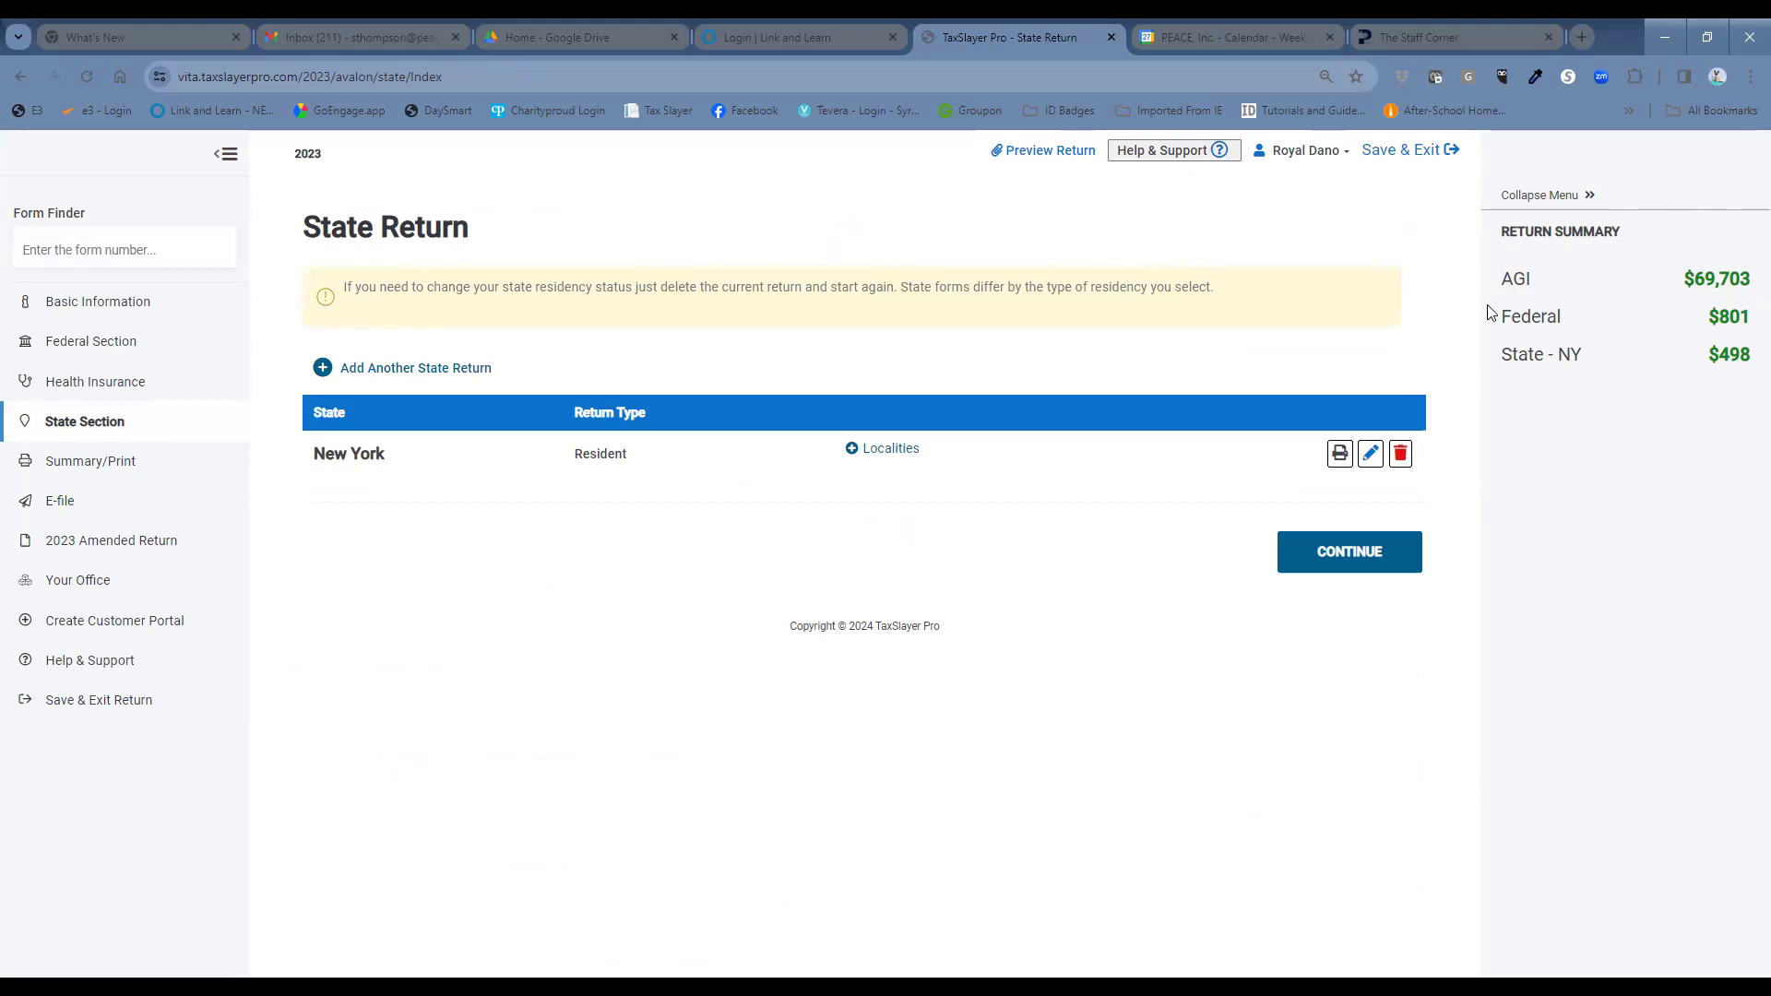
click(1346, 549)
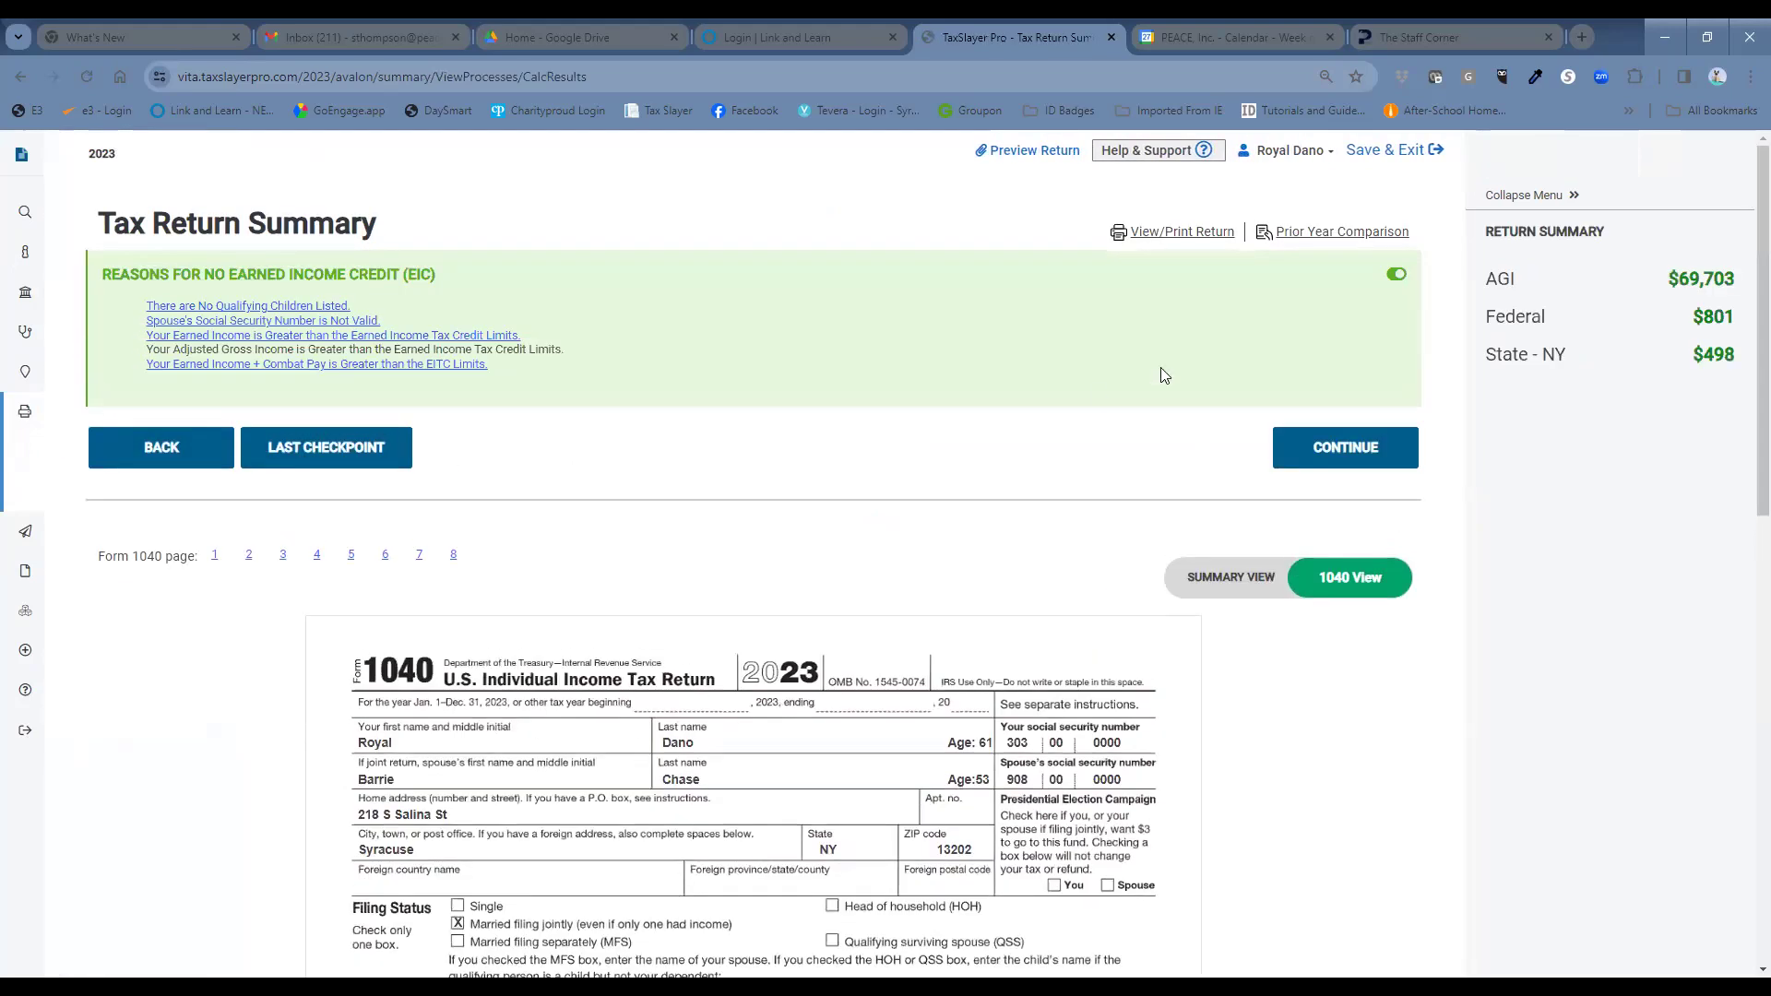
Continue past the Form 1099-R warning to the e-file Return Details page.
click(1286, 442)
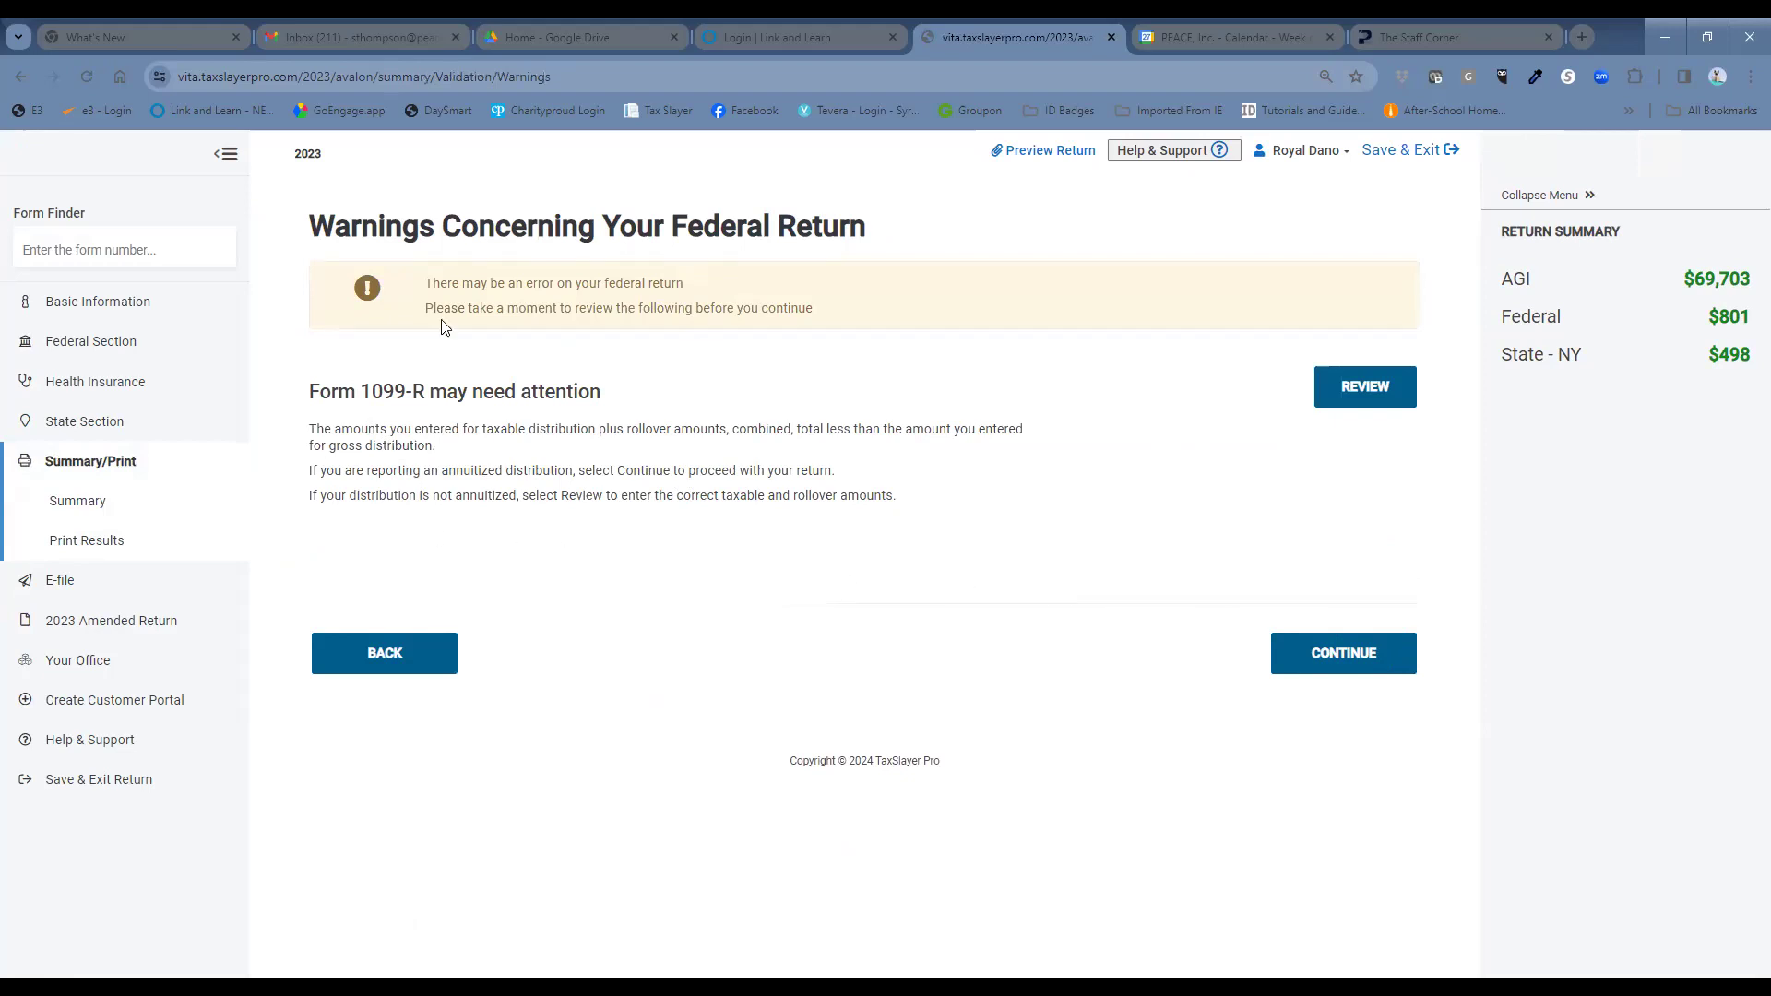
click(1317, 664)
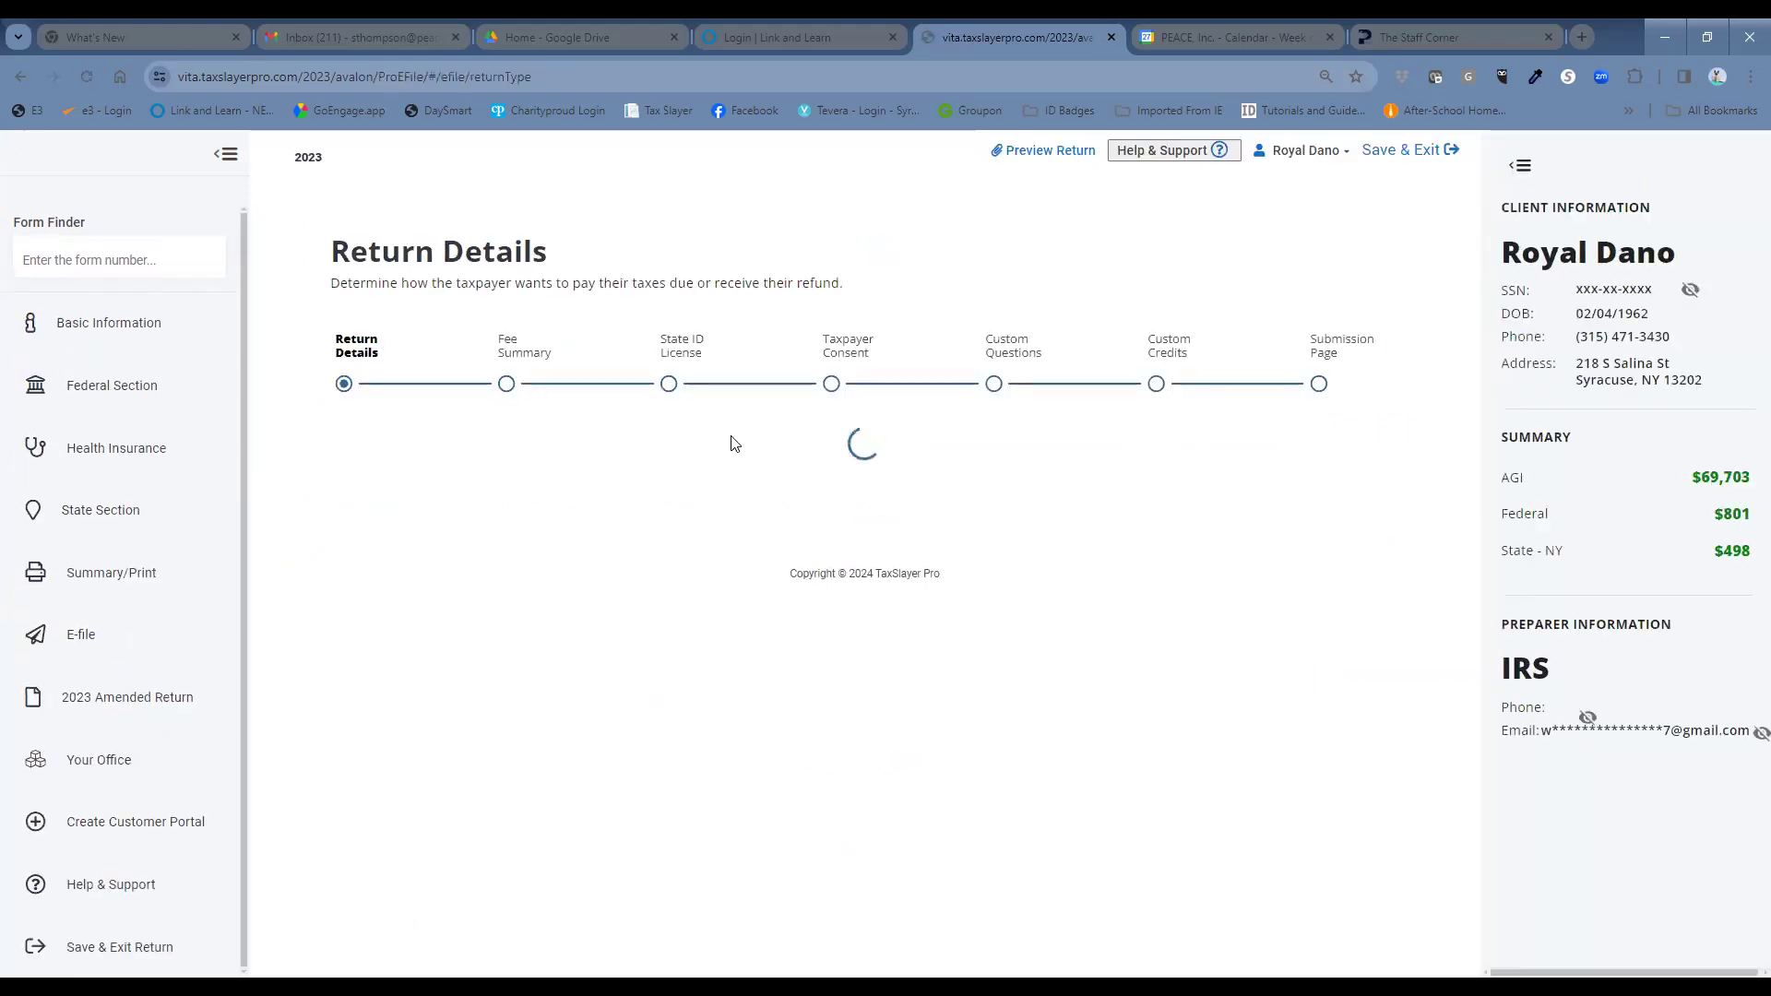
Choose 'E-file: Paper Check' for both the federal and NY returns and save Return Details.
scroll(732, 443, down, 3)
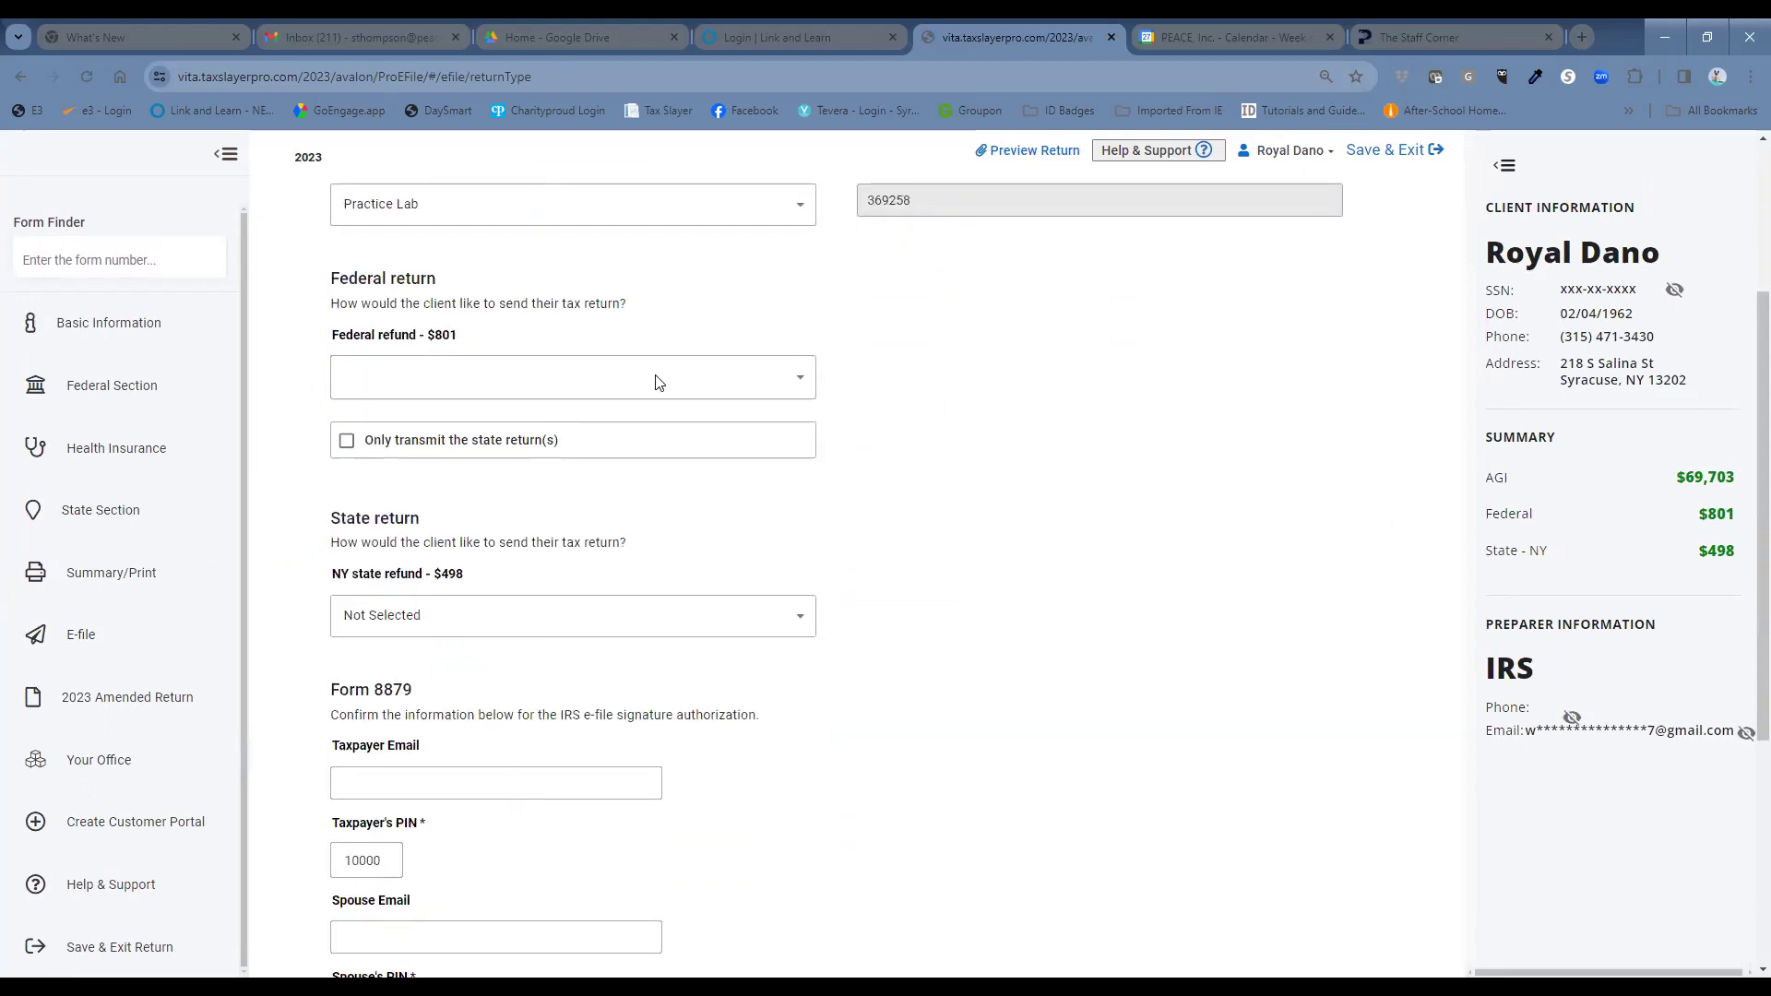
click(659, 383)
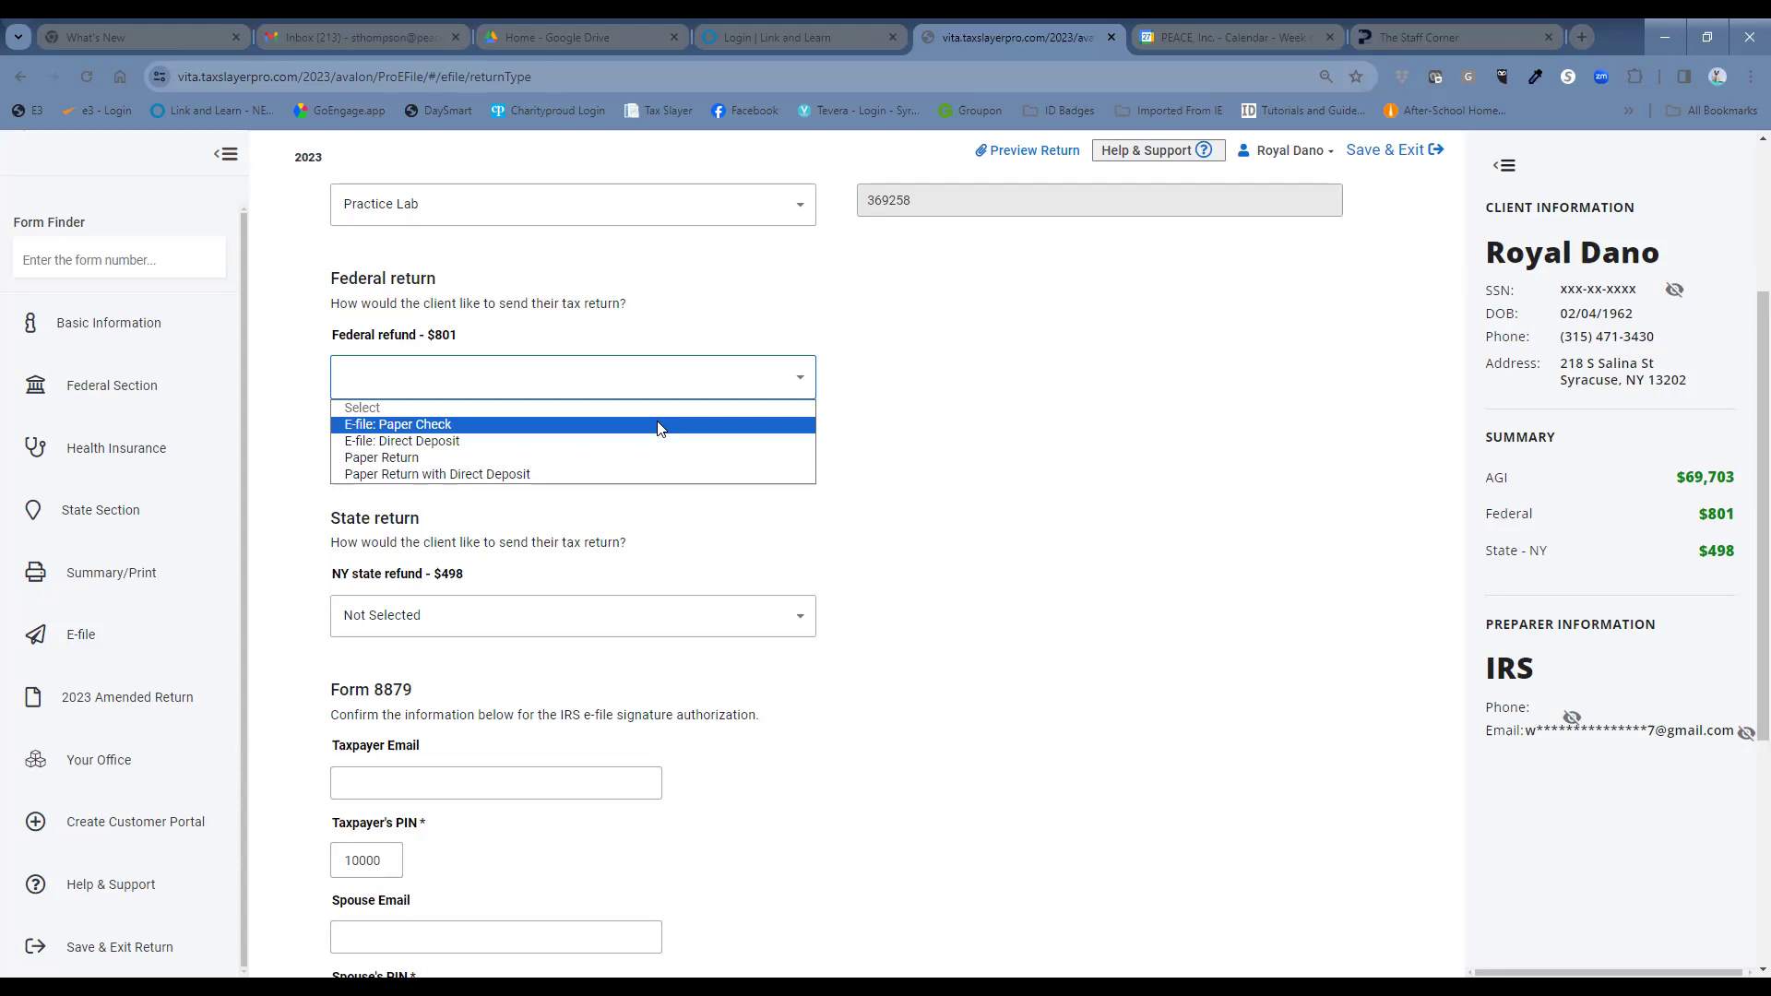
click(659, 425)
scroll(620, 605, down, 1)
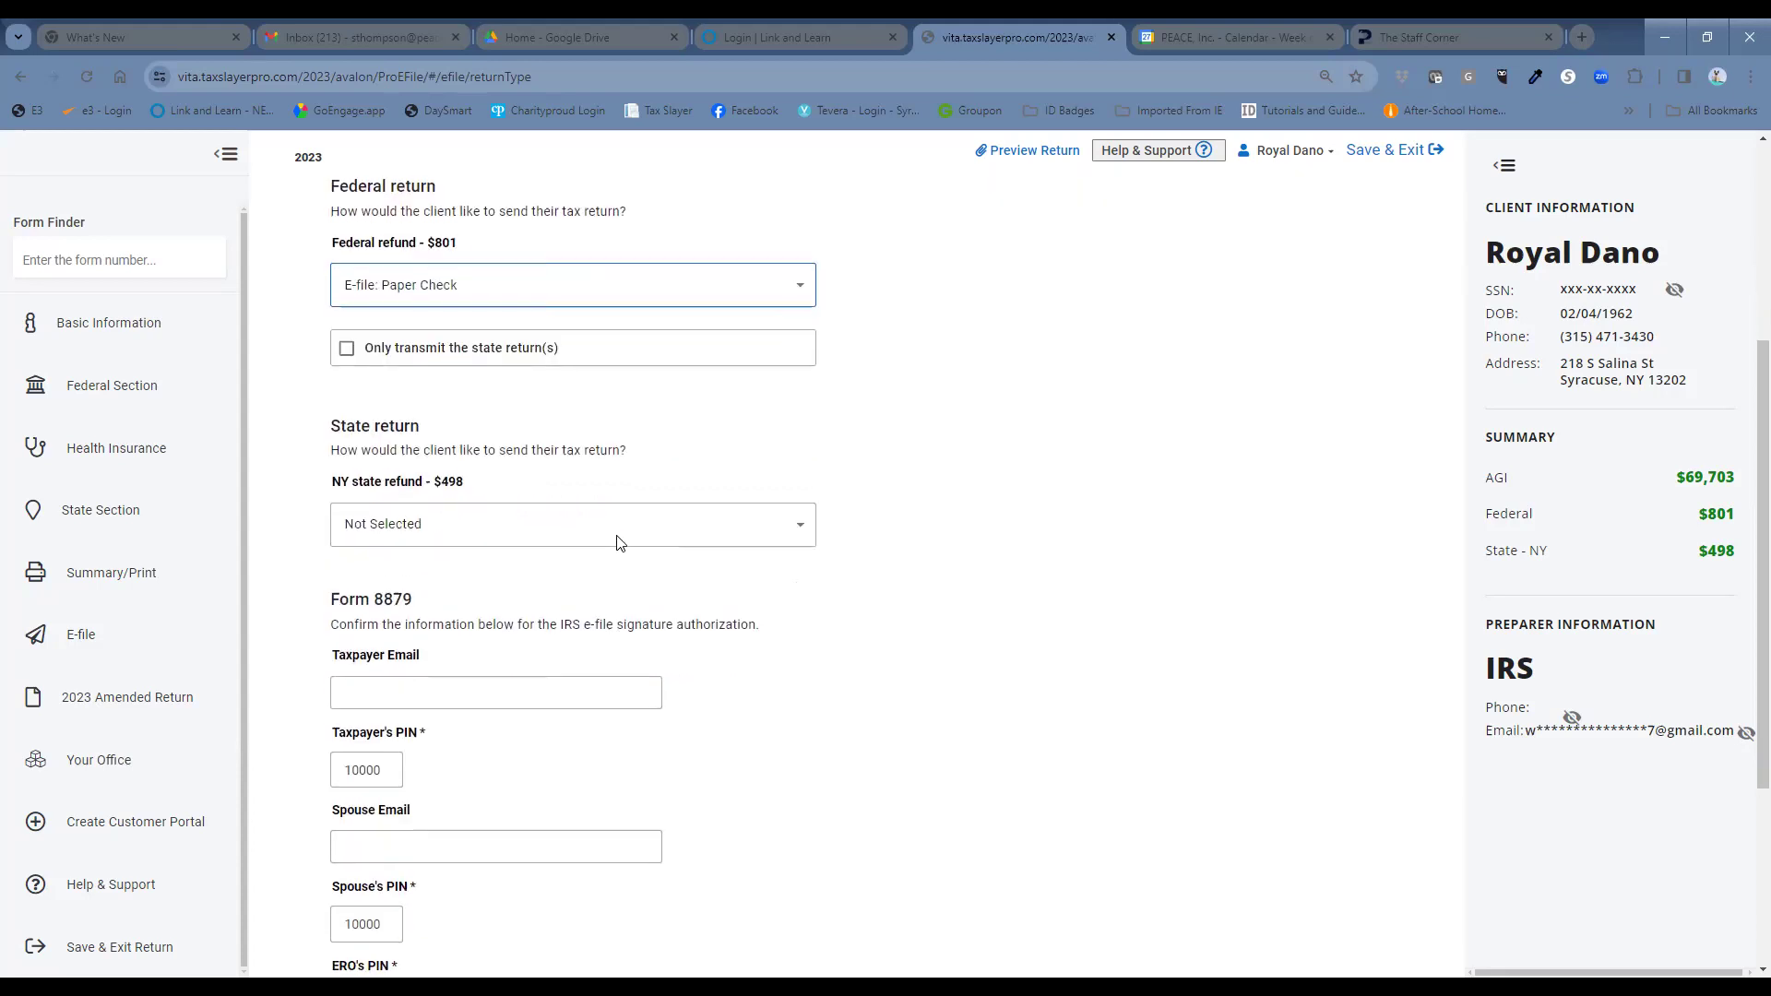
click(619, 542)
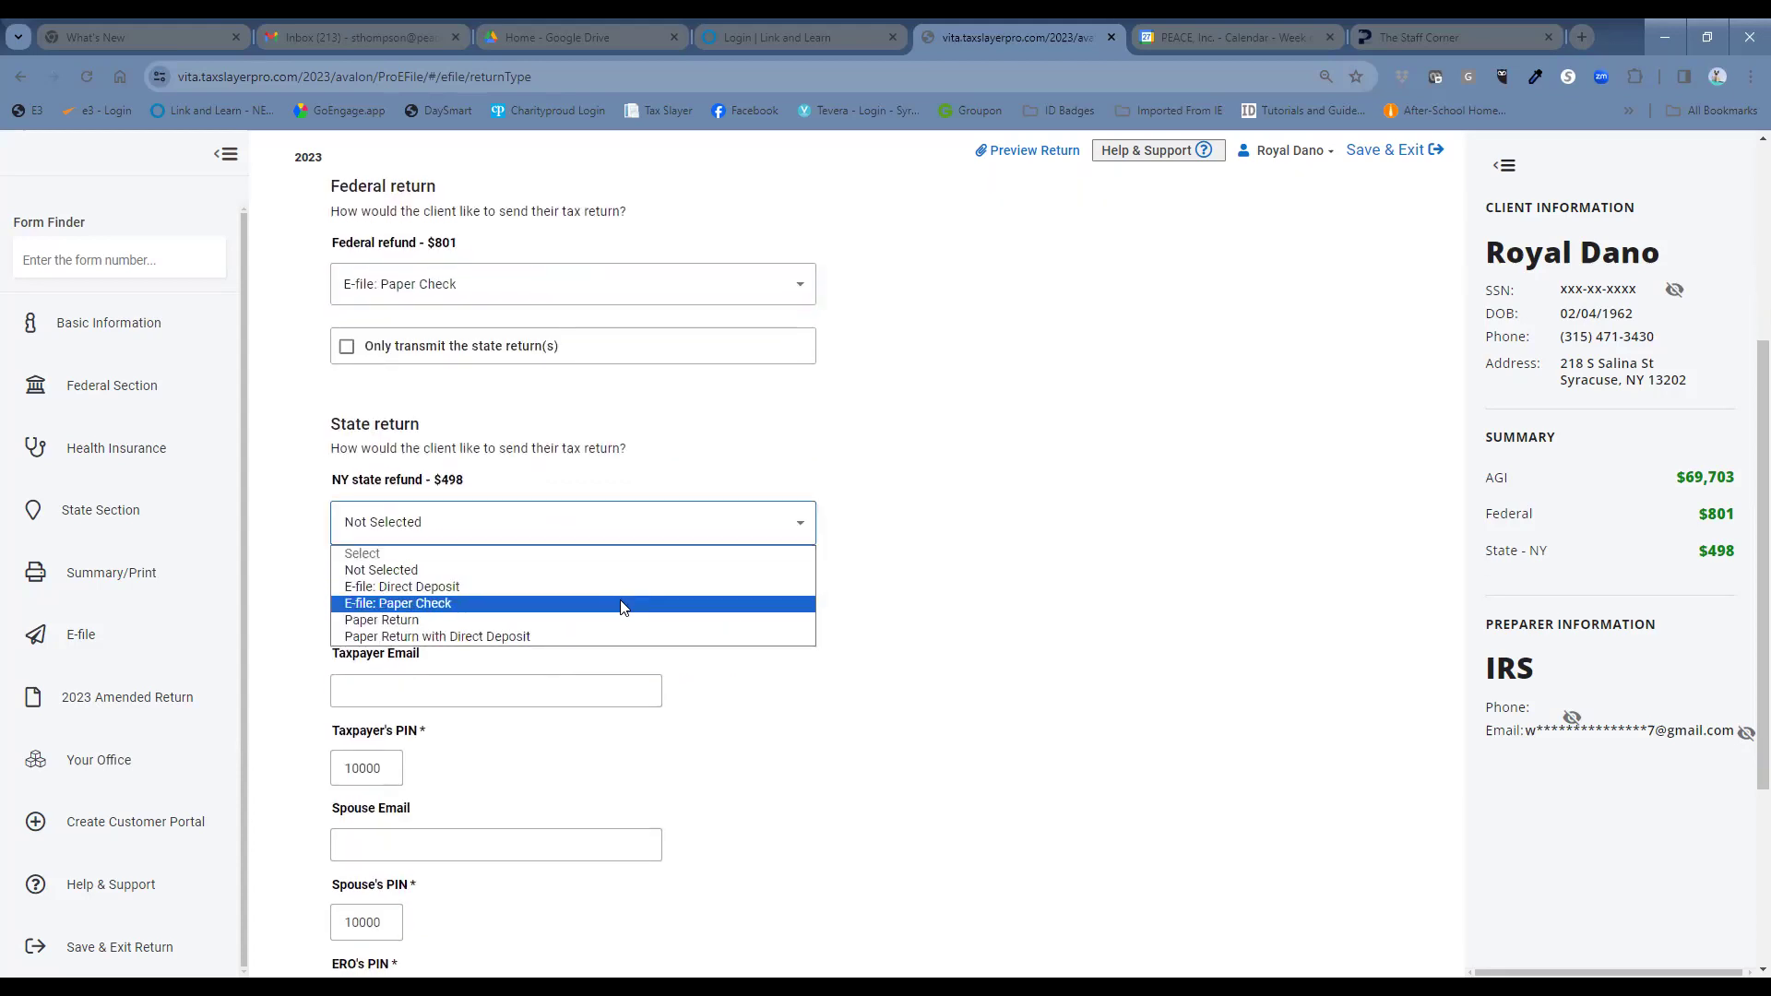
click(623, 605)
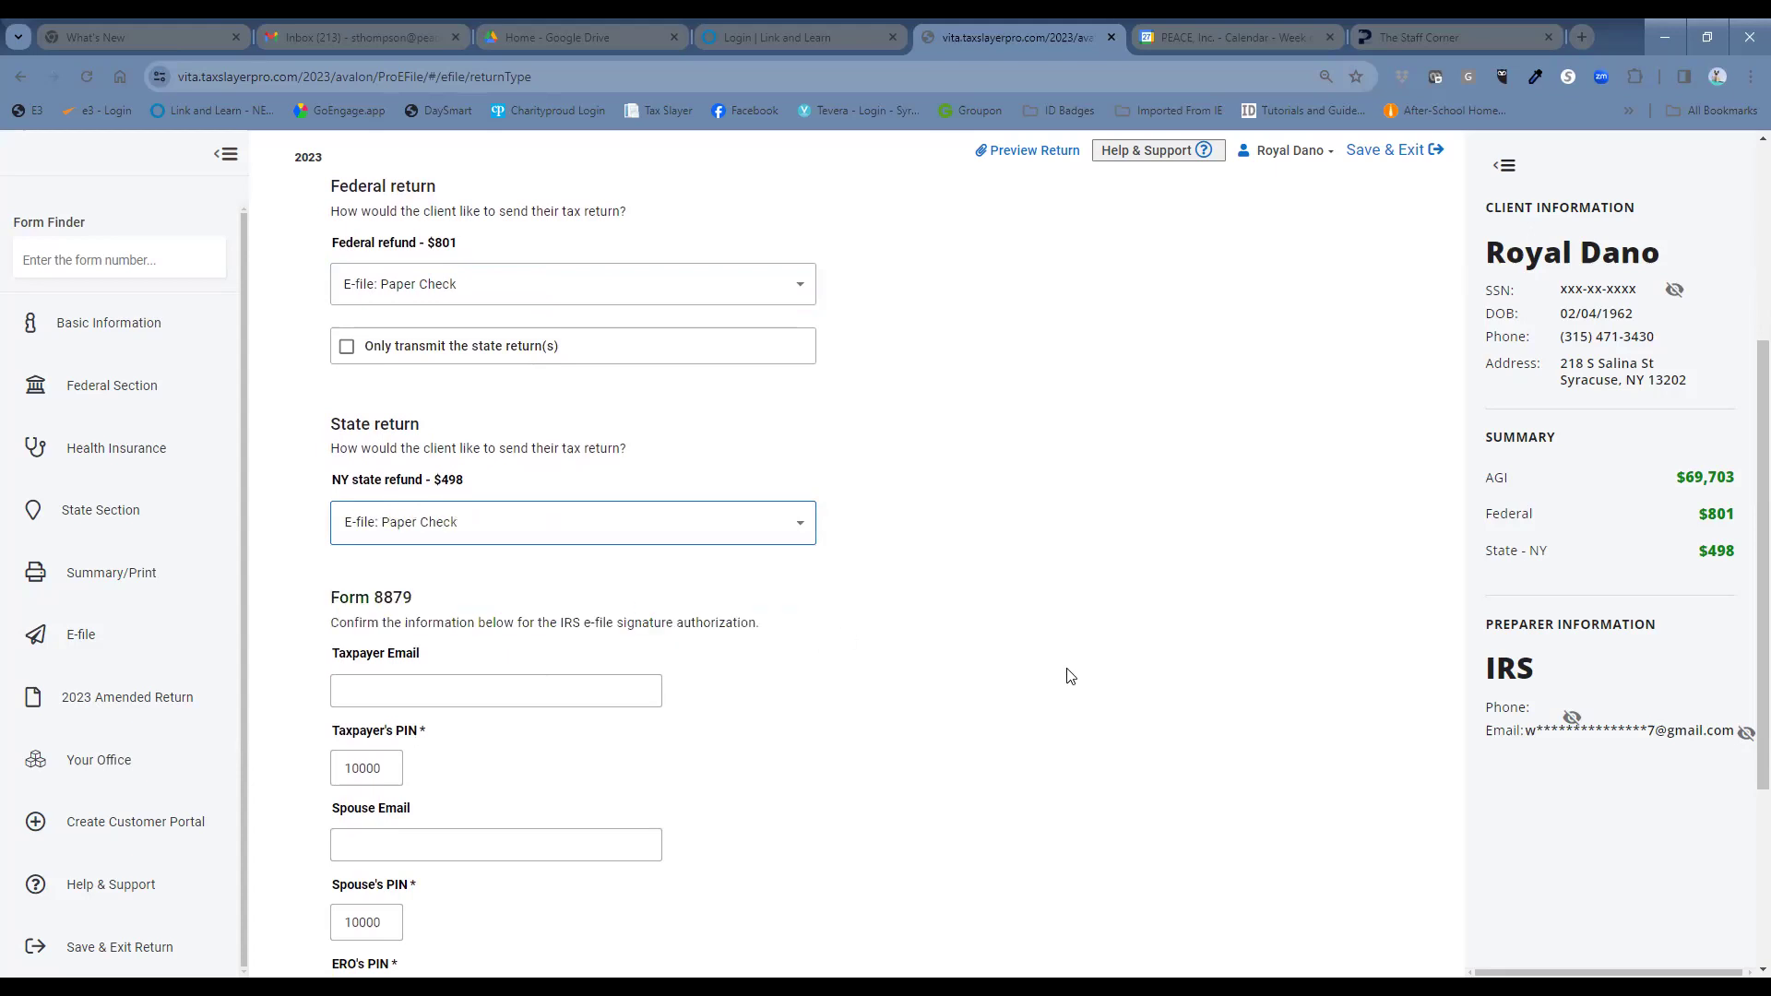
scroll(1052, 683, down, 1)
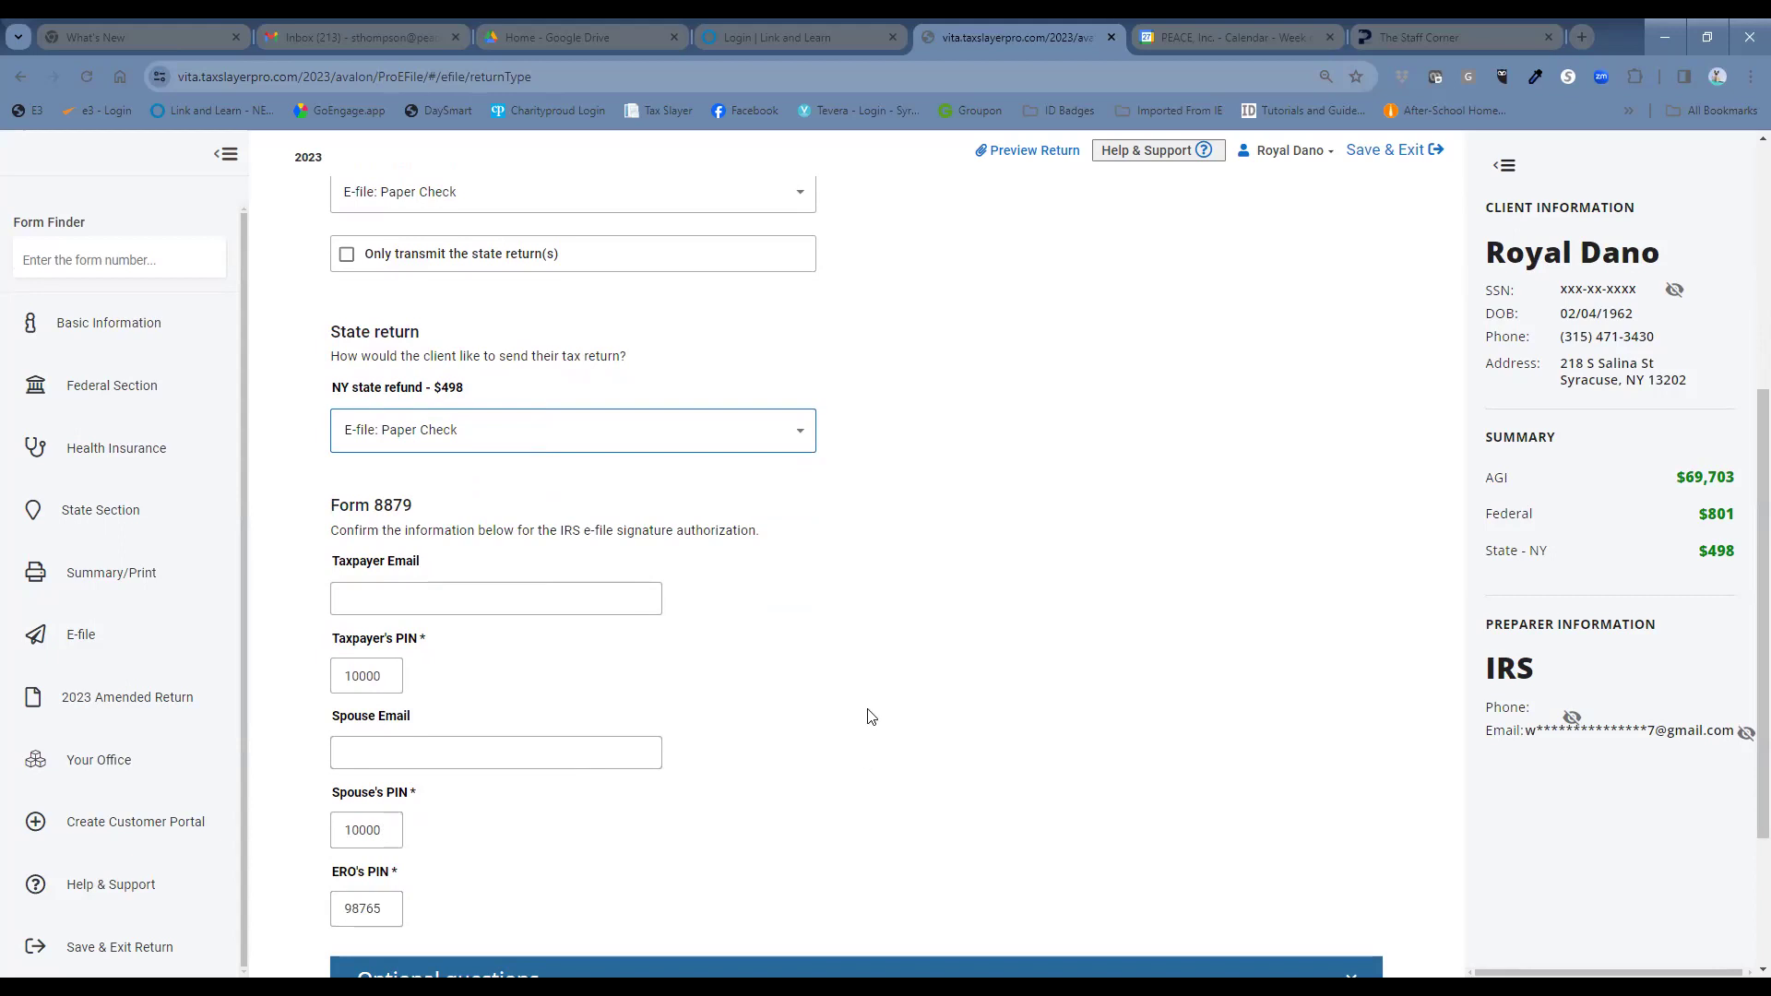
scroll(870, 716, down, 2)
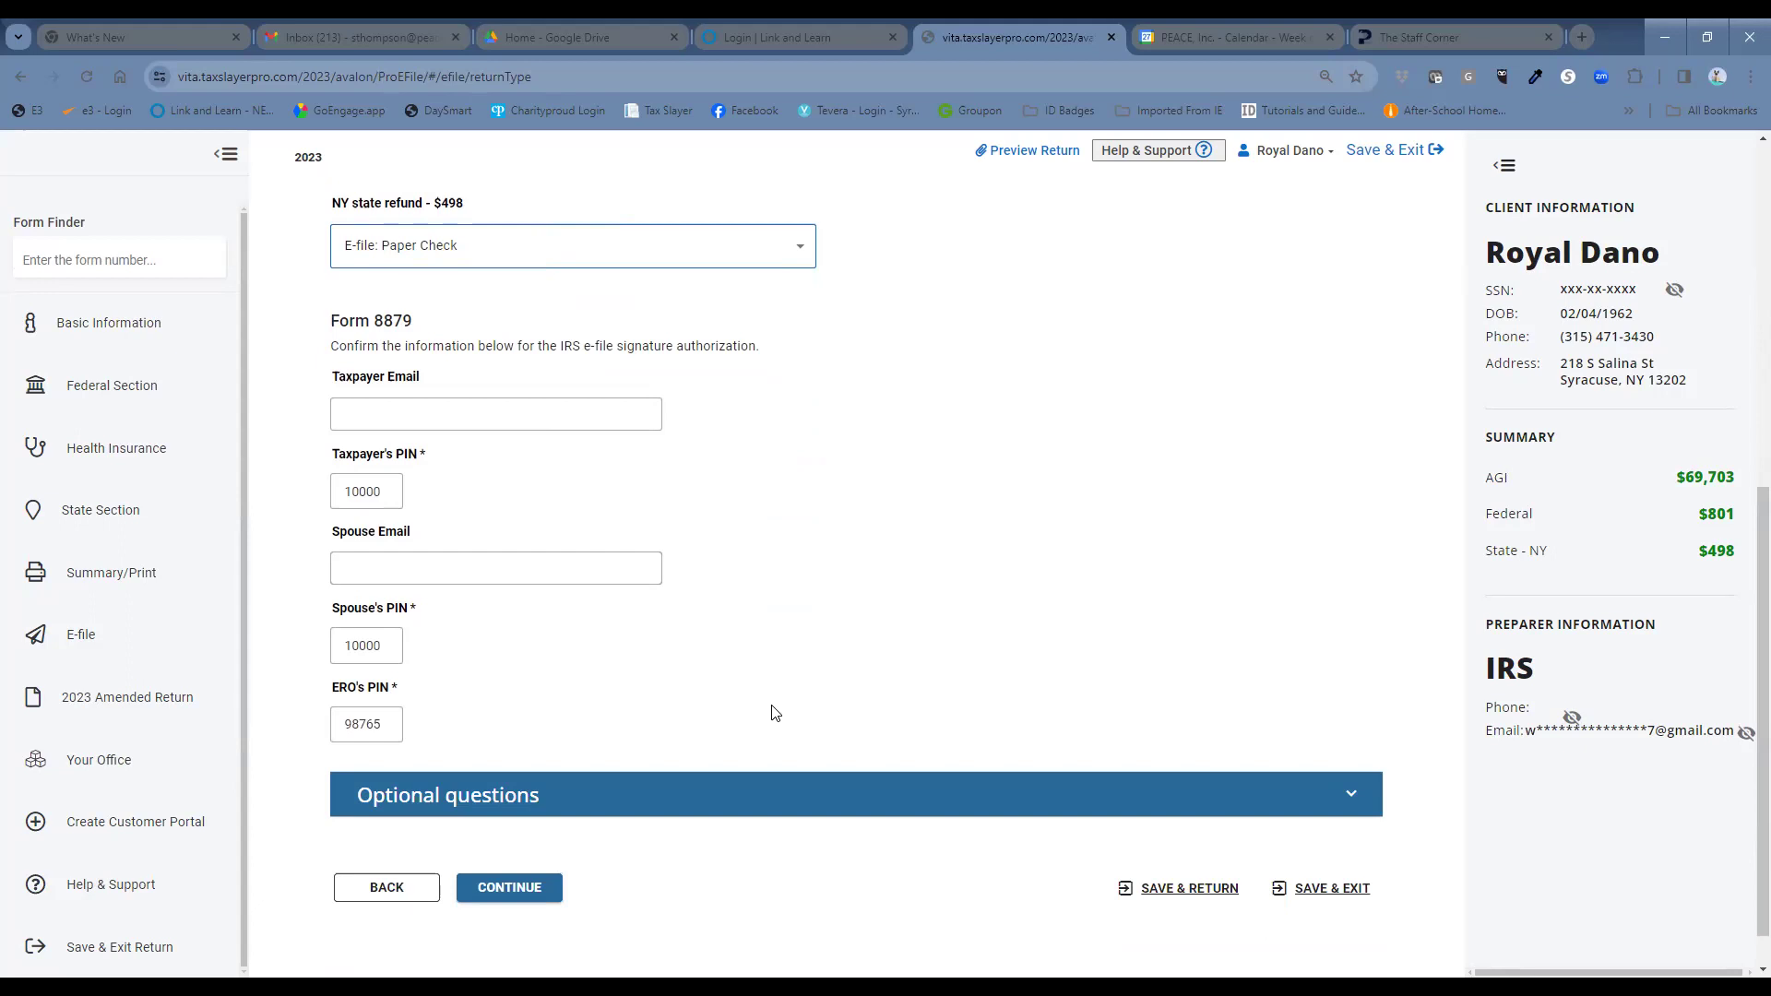
right_click(494, 891)
click(475, 902)
click(476, 908)
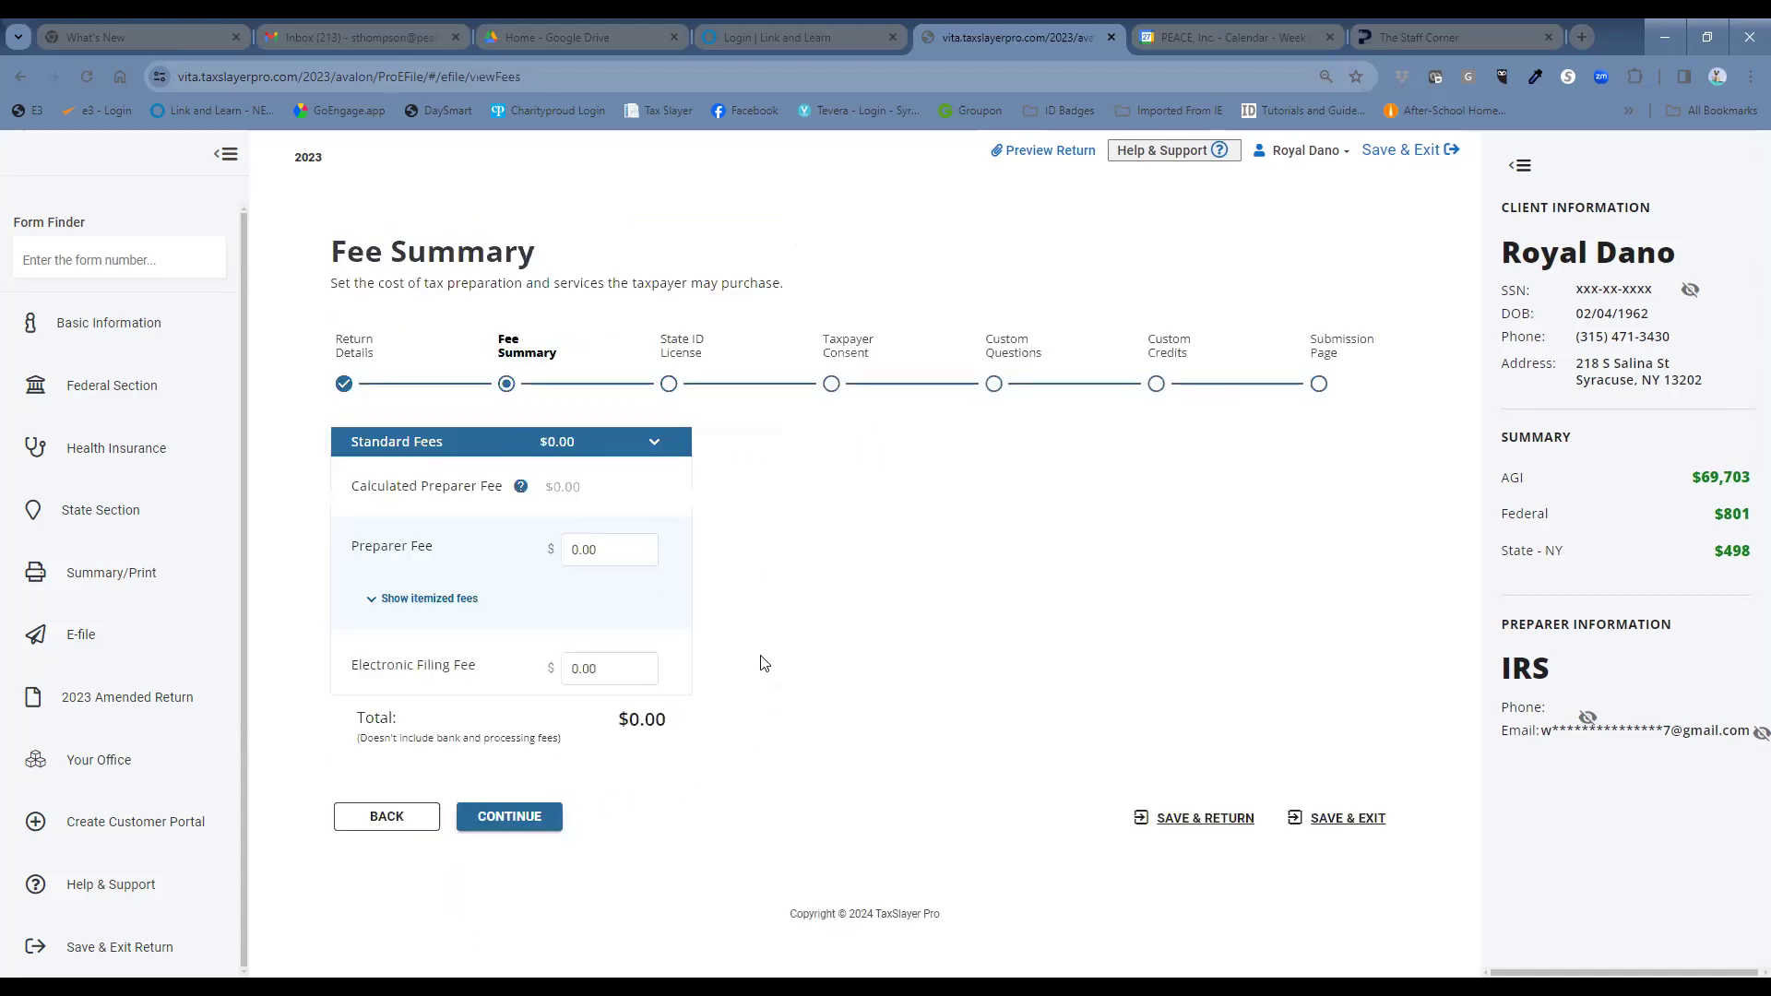
Keep fees at $0.00 and record no driver's license or state ID for taxpayer and spouse.
click(537, 825)
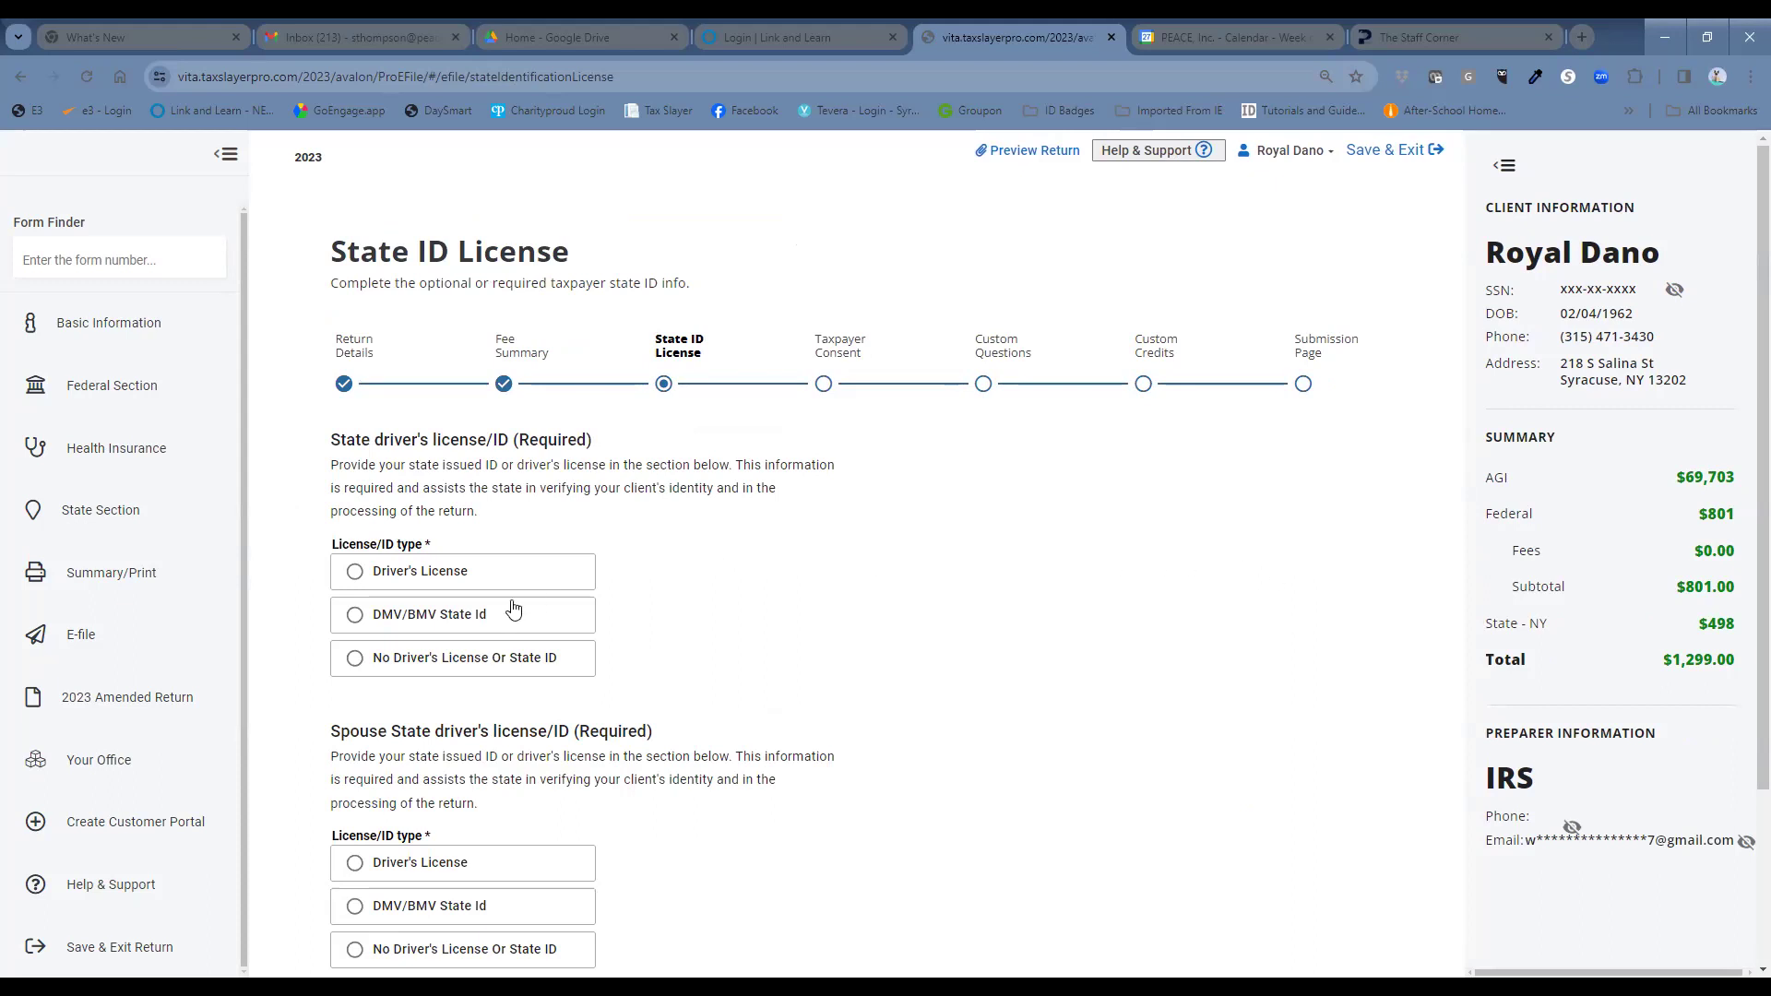
click(356, 660)
scroll(1000, 704, down, 2)
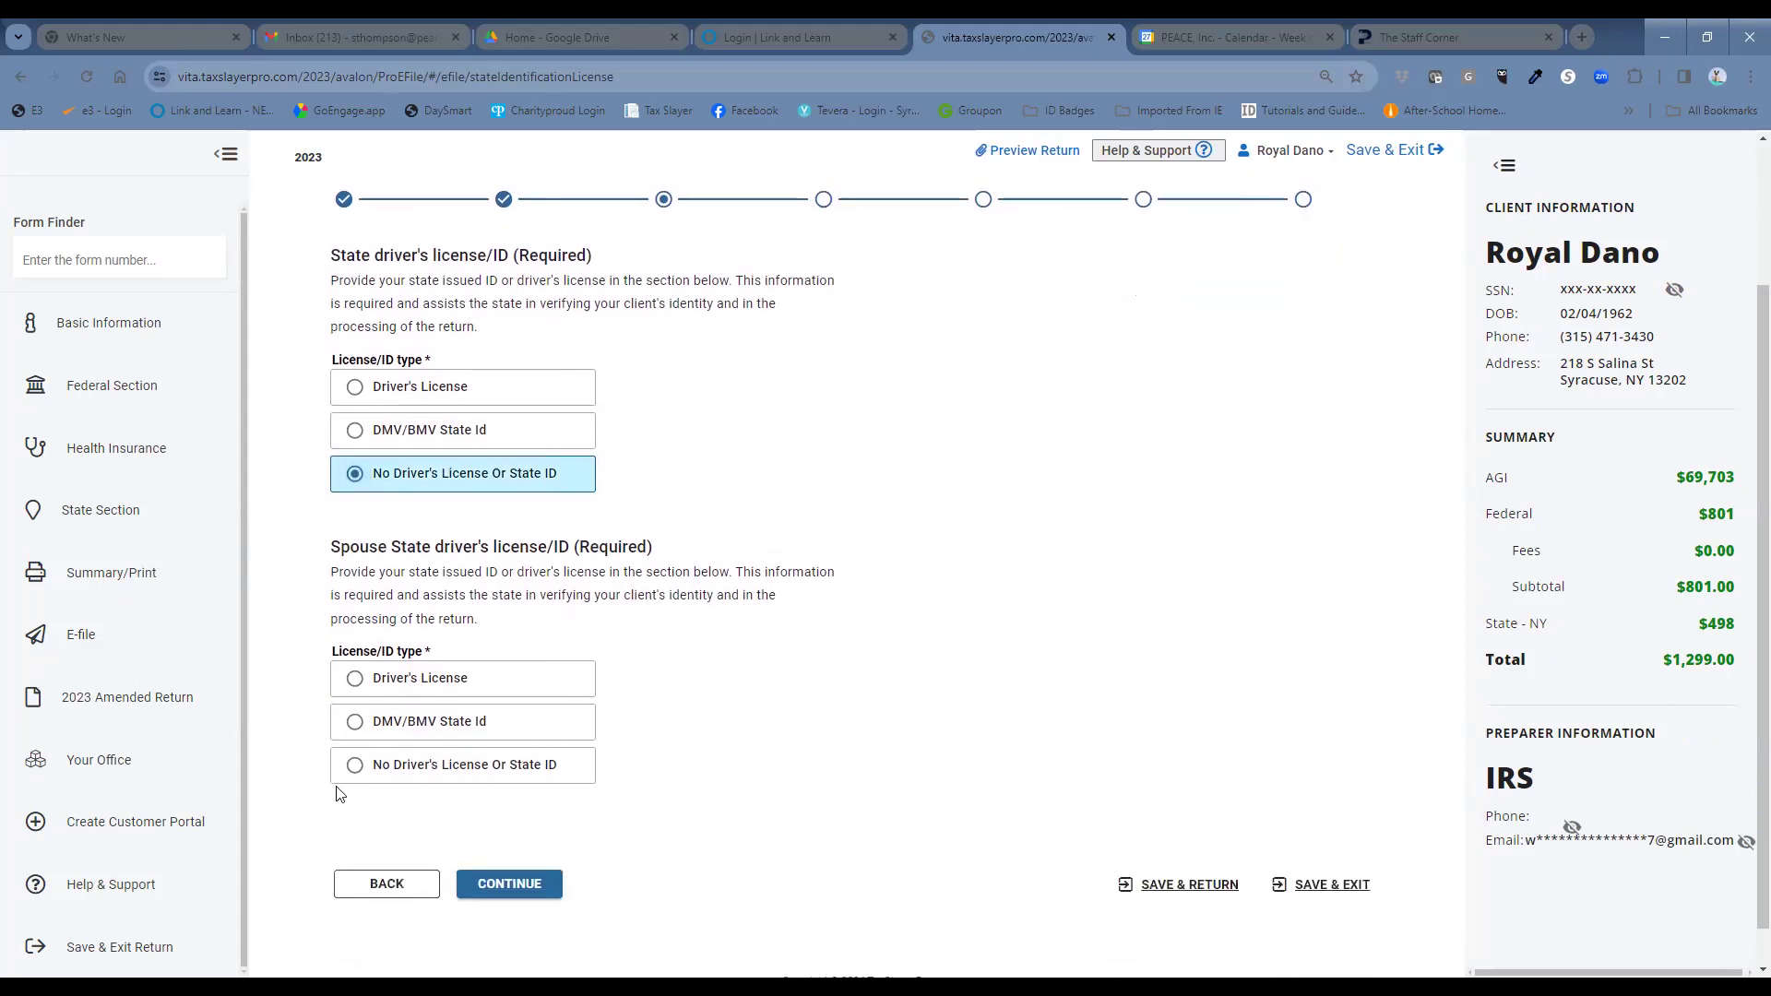
click(354, 766)
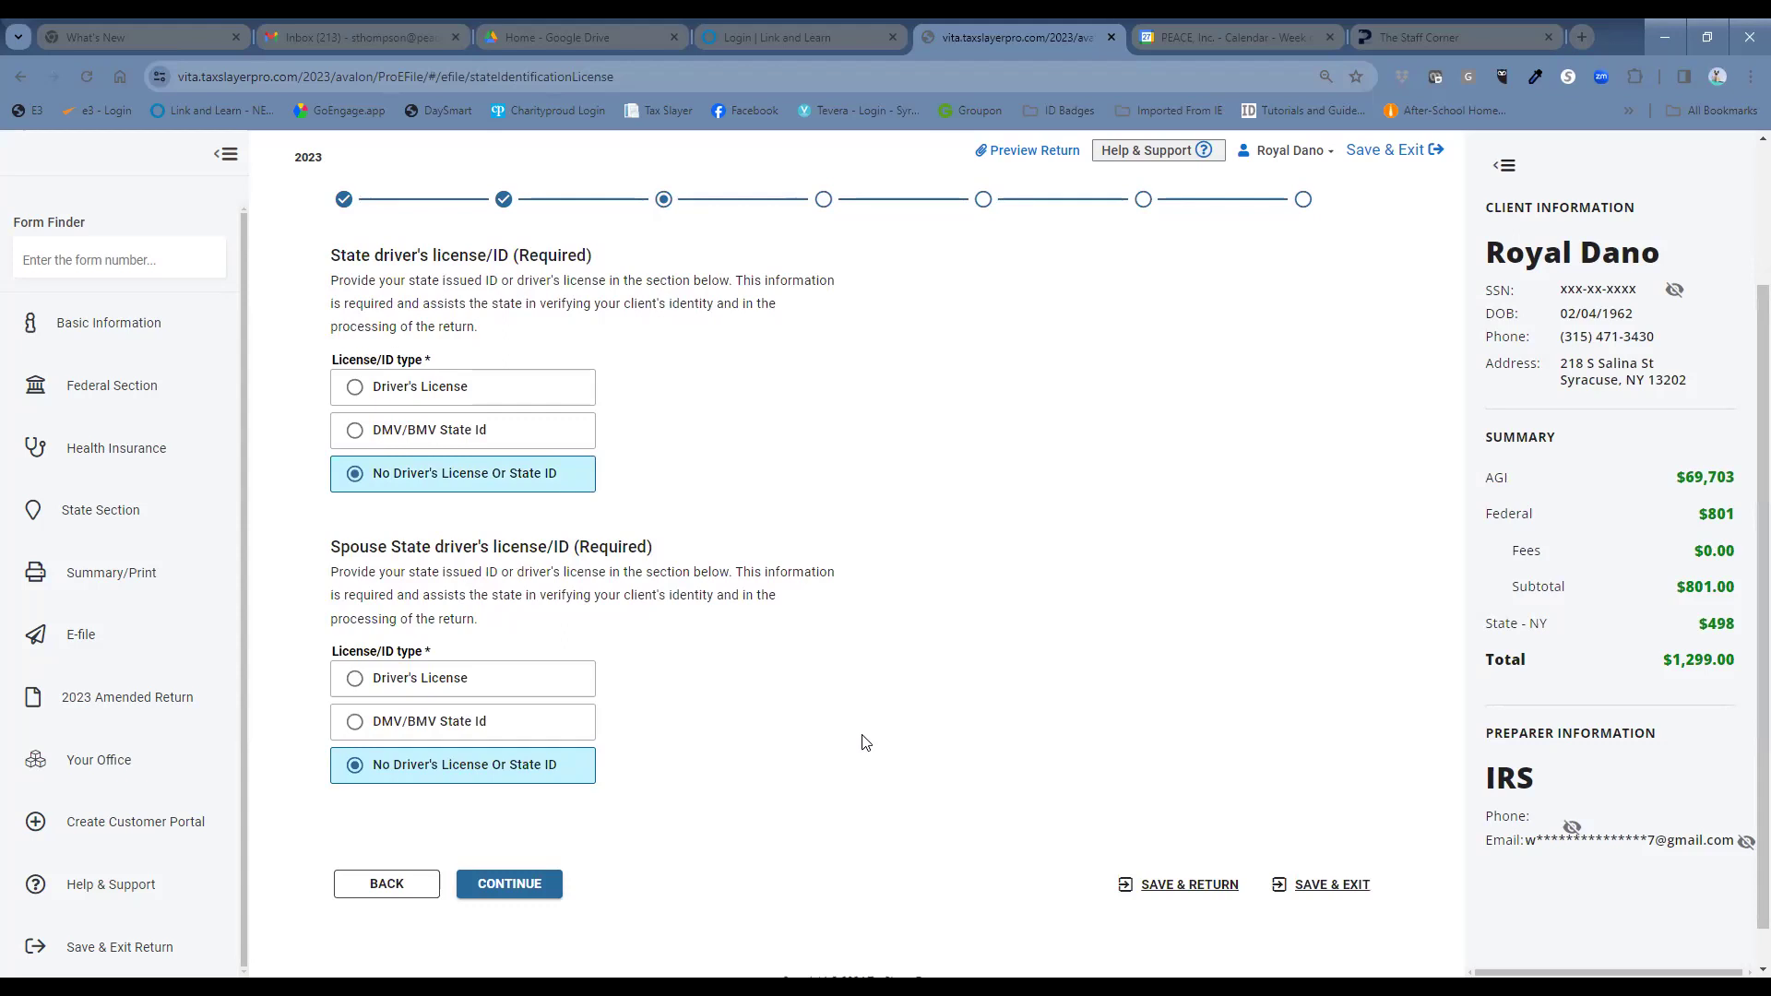
click(551, 887)
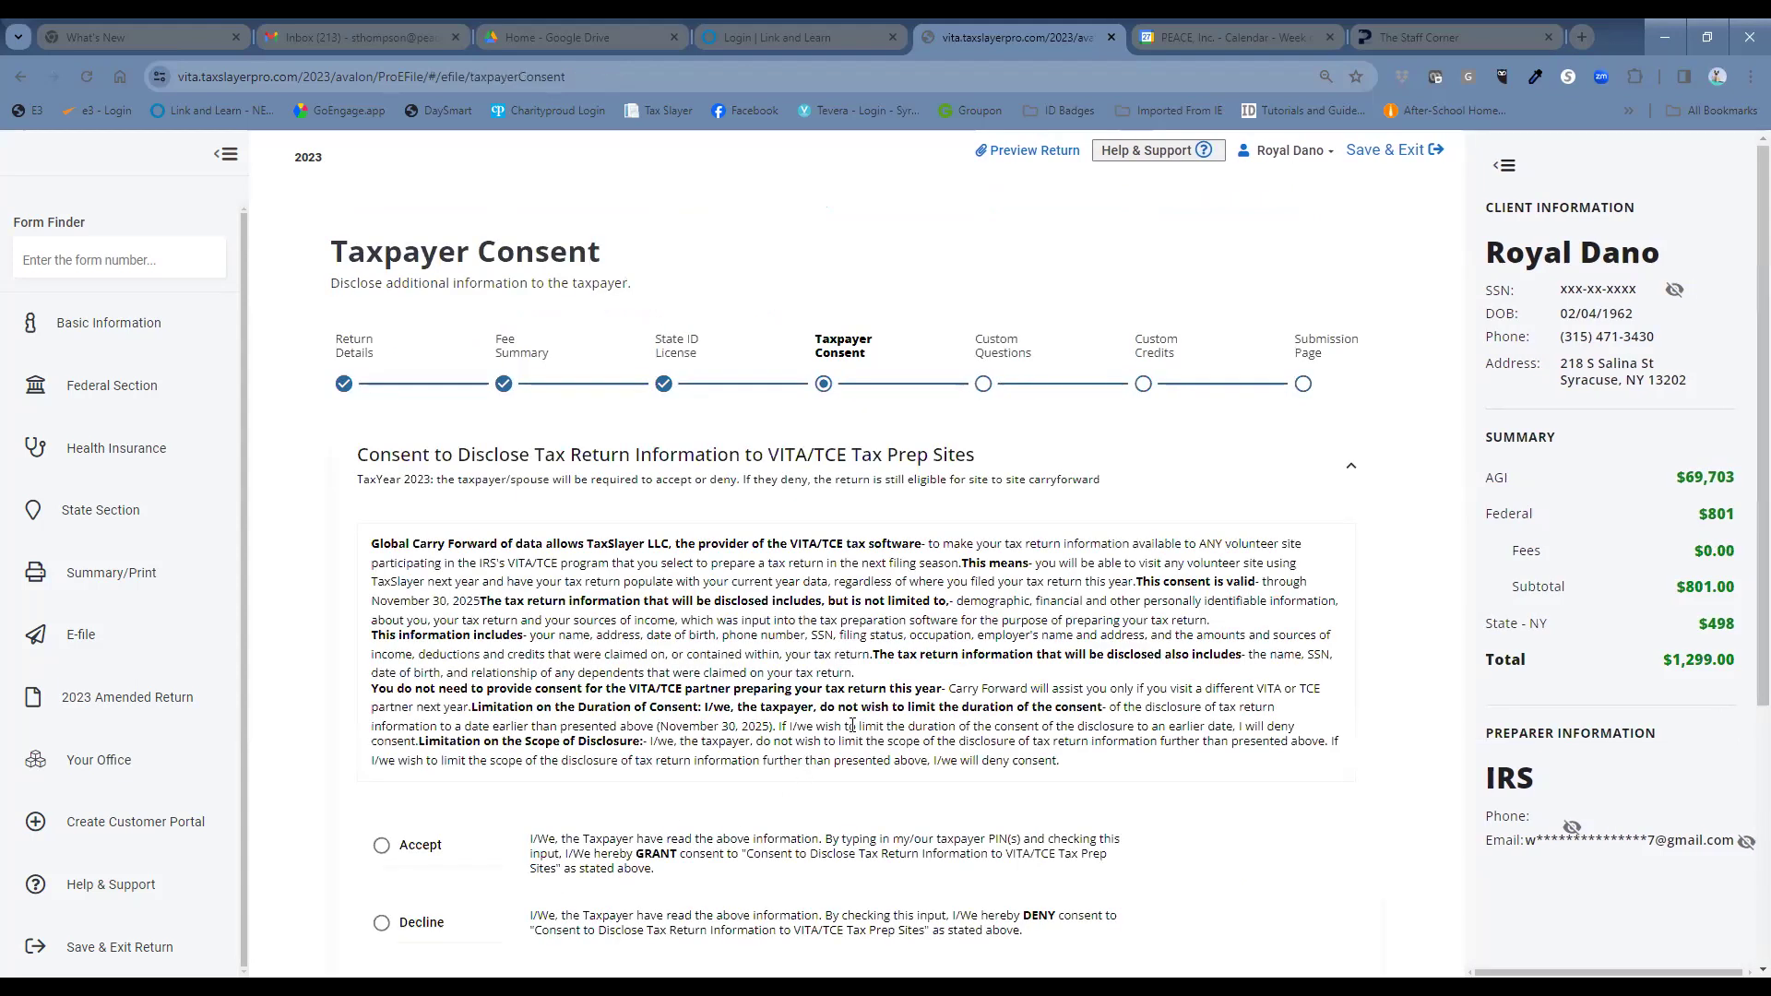
scroll(830, 747, down, 1)
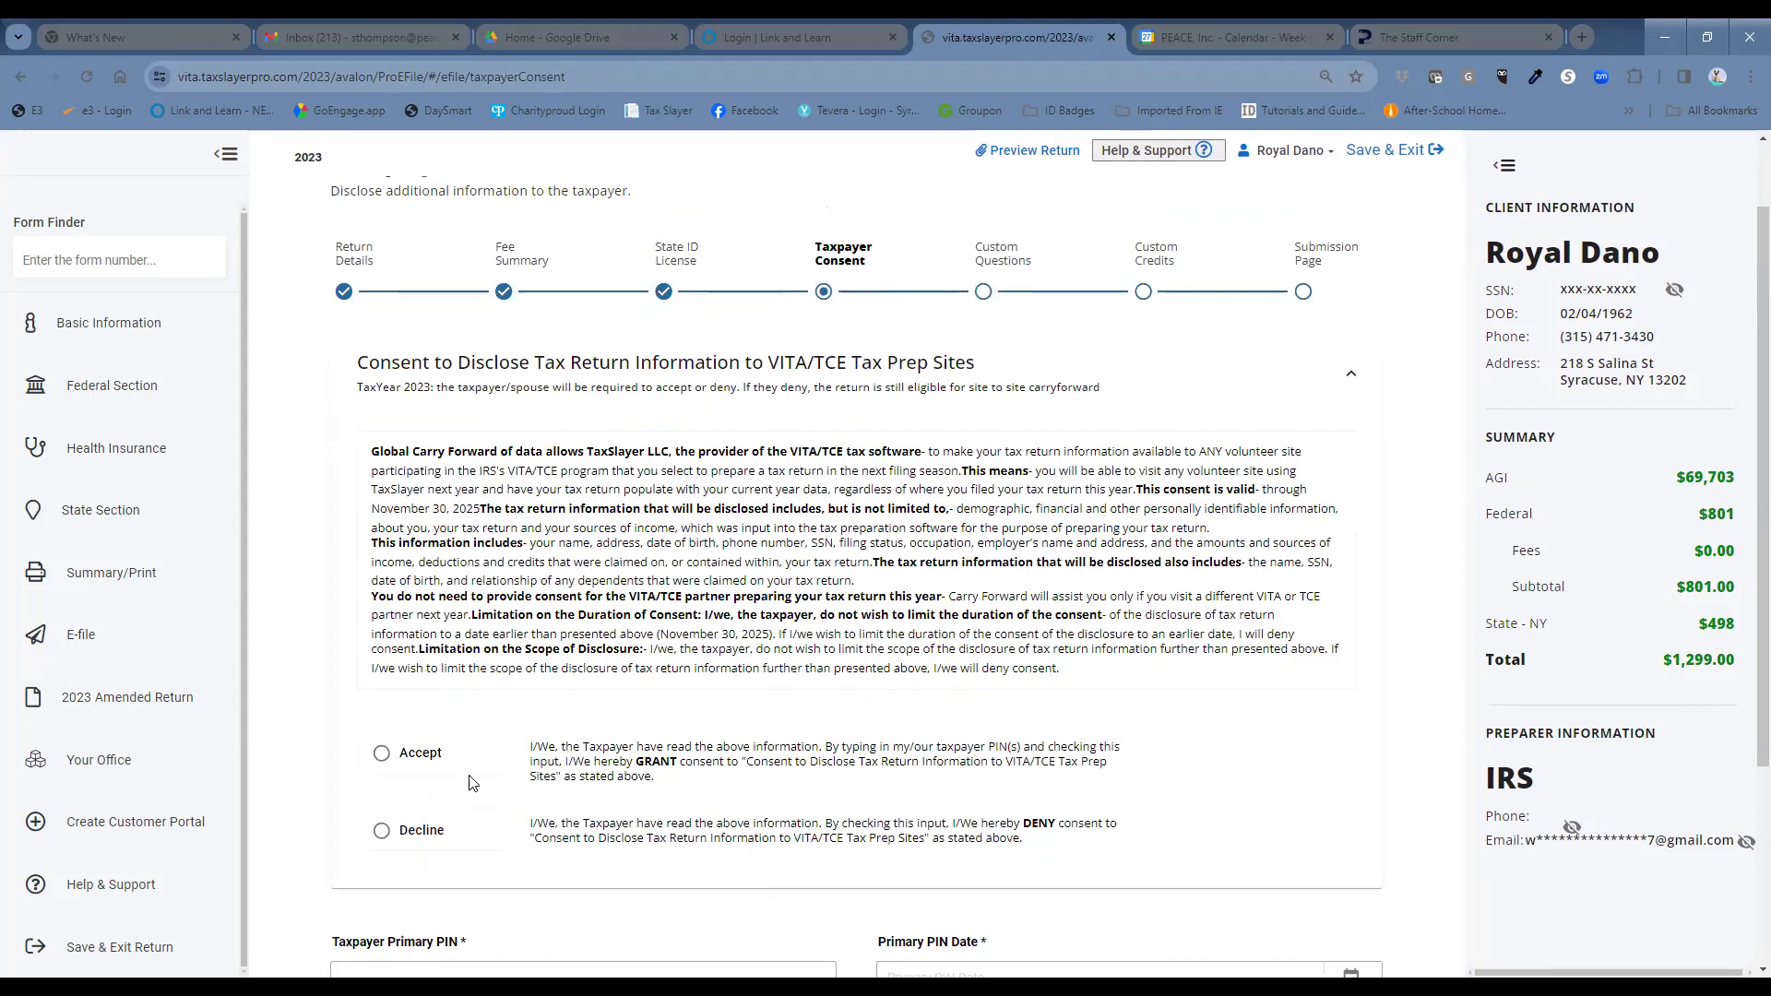
Accept disclosure consent and enter the taxpayer's primary PIN dated 01/27/2024.
scroll(433, 709, down, 1)
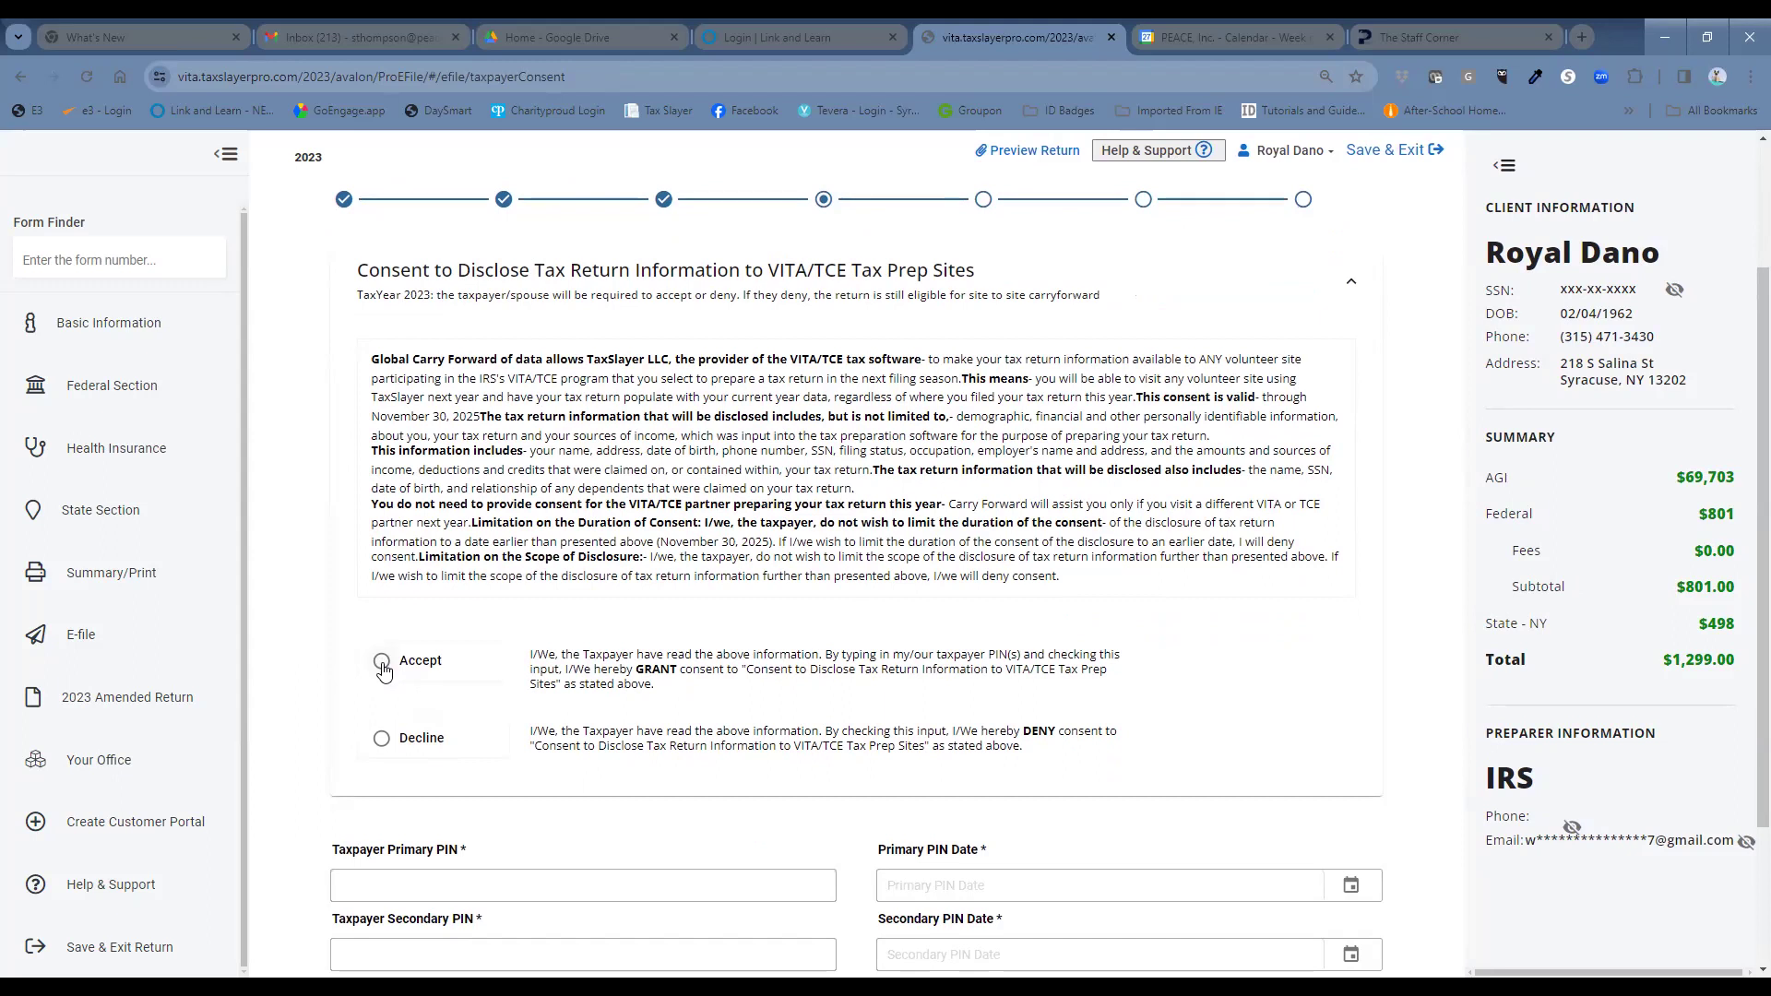
click(383, 666)
click(540, 884)
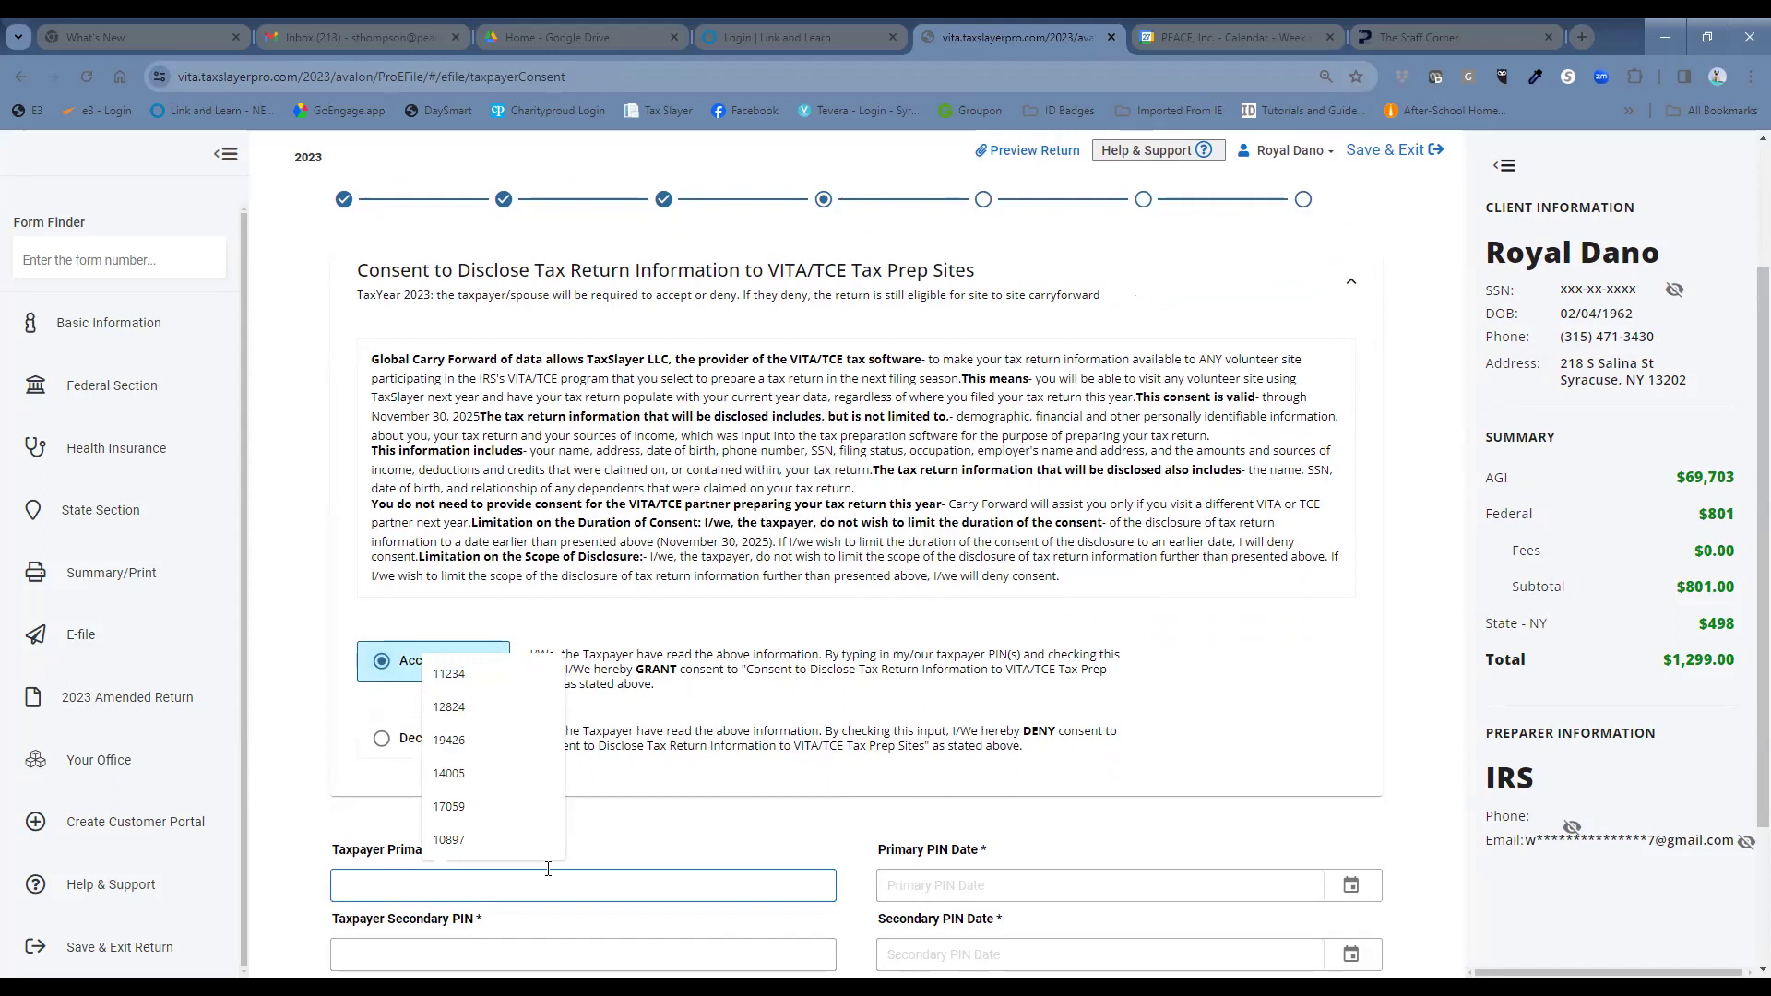
text(10000)
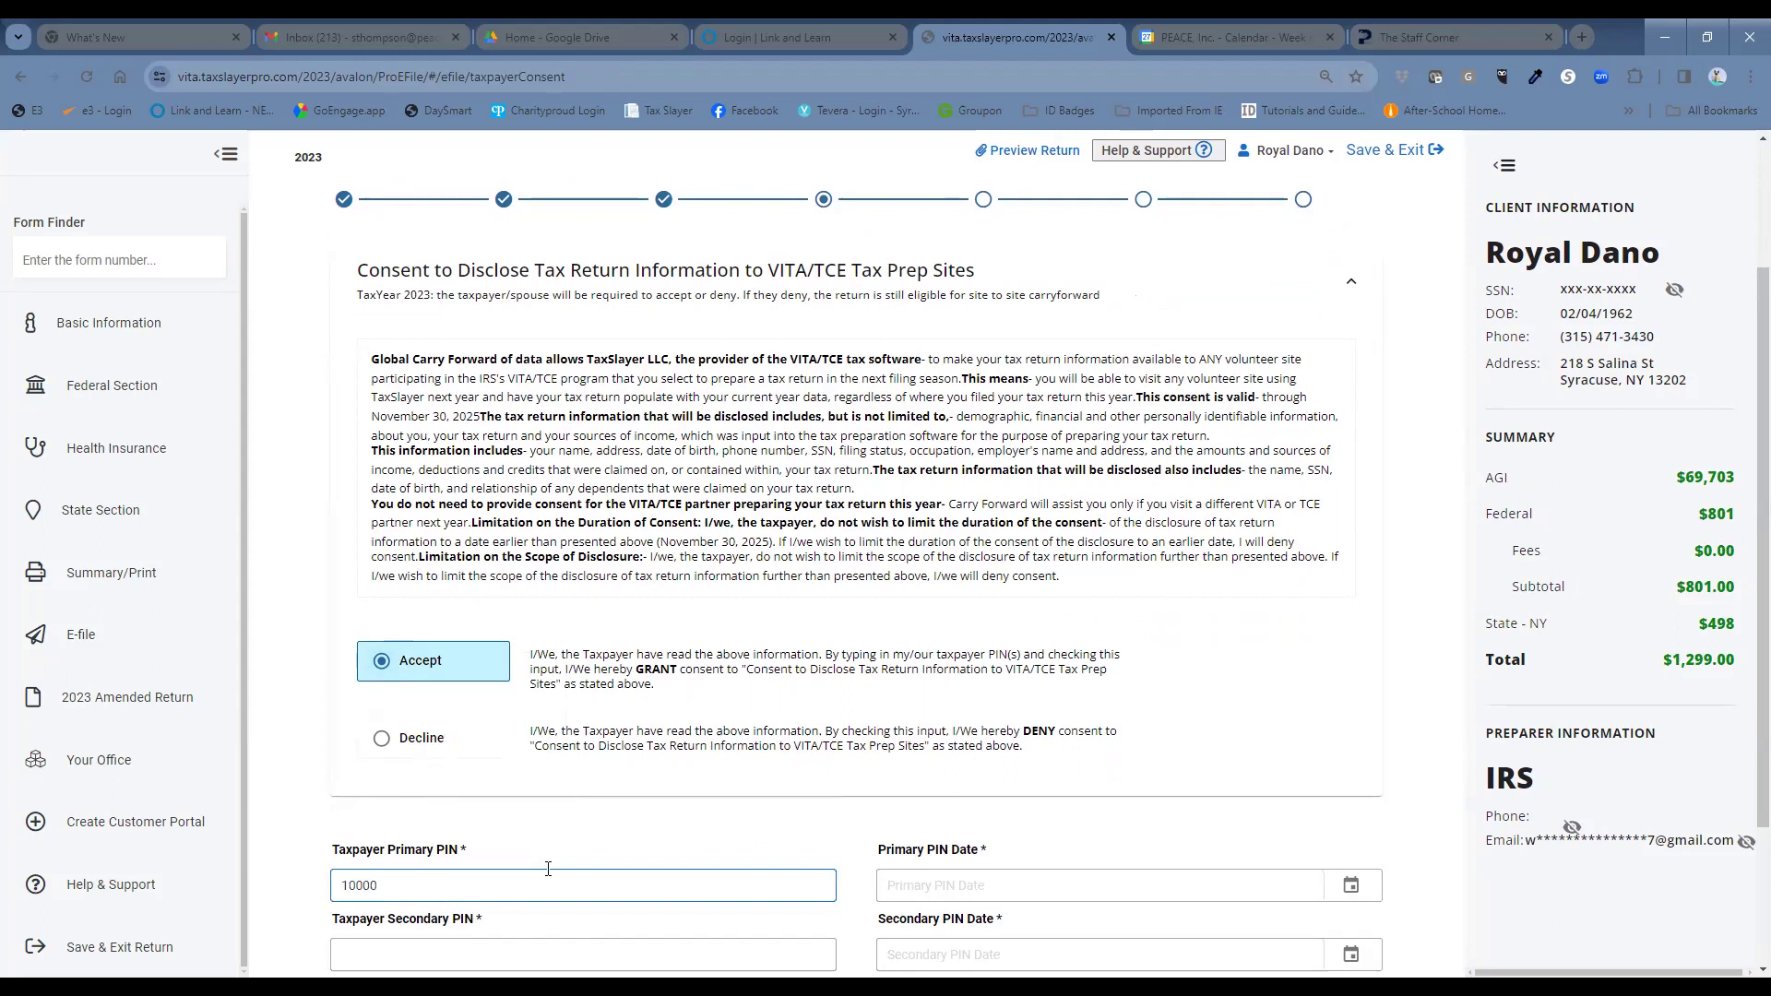
click(1350, 888)
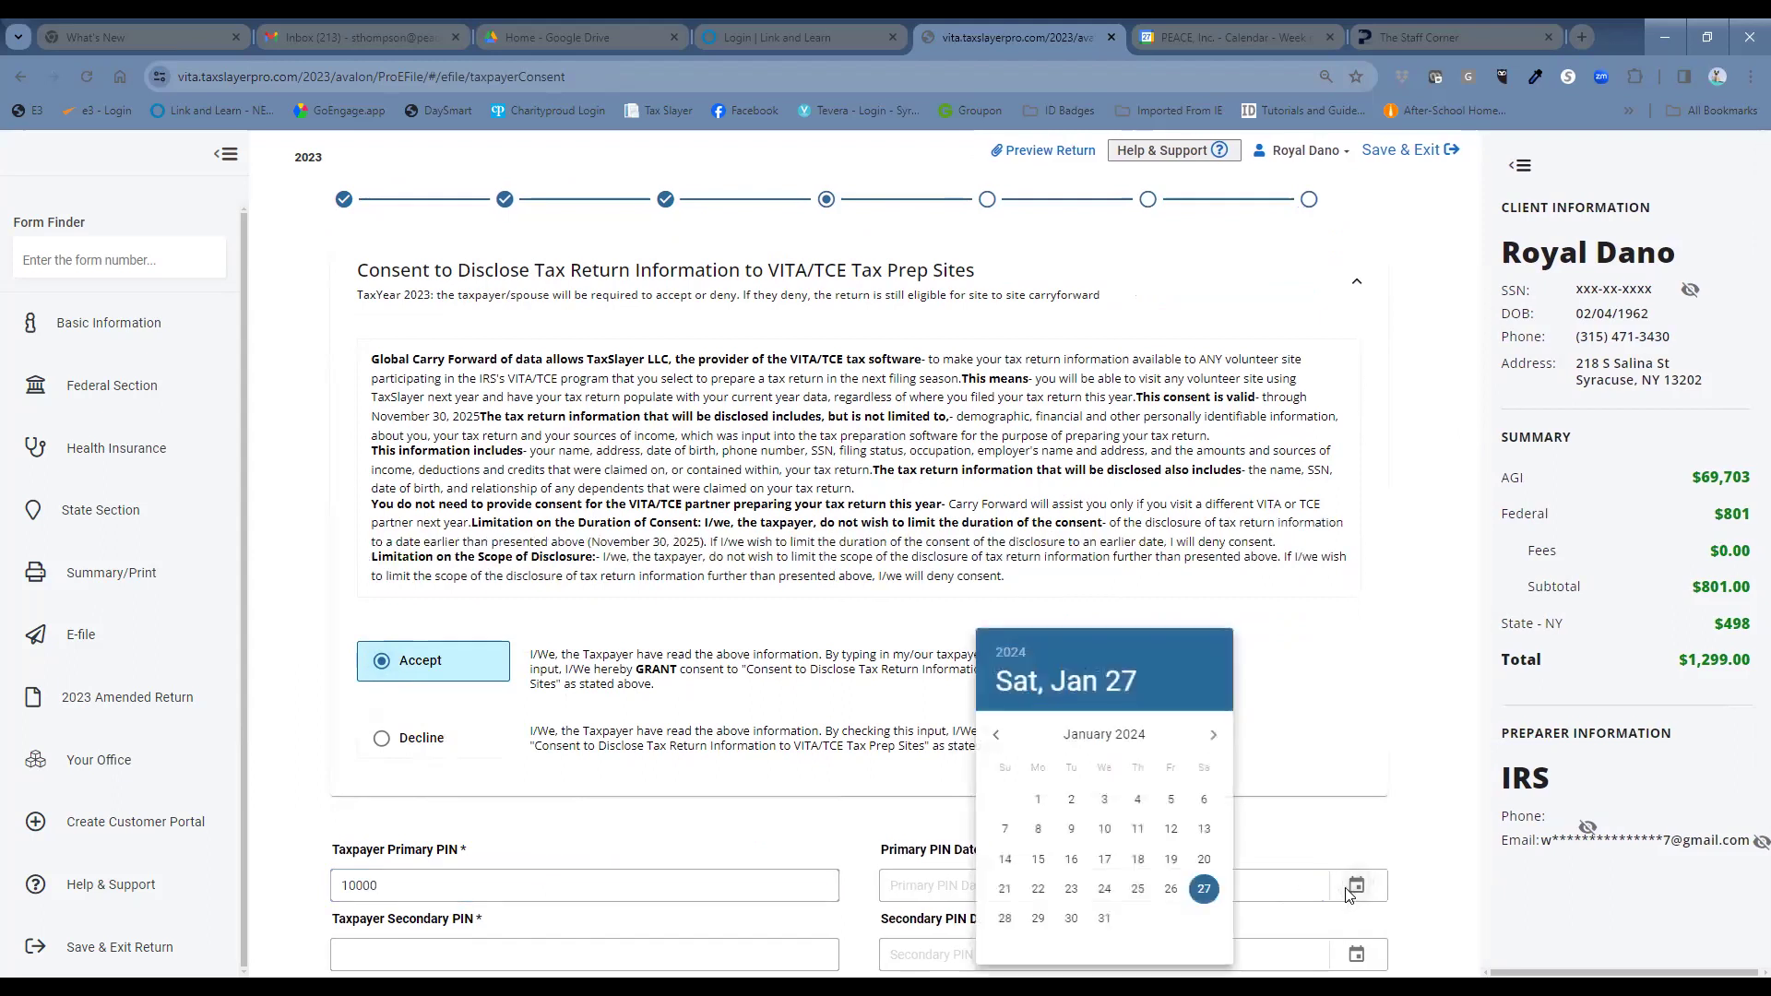
click(1203, 889)
Enter the secondary PIN dated 01/27/2024 and save the consent.
scroll(476, 751, down, 2)
click(476, 751)
text(1)
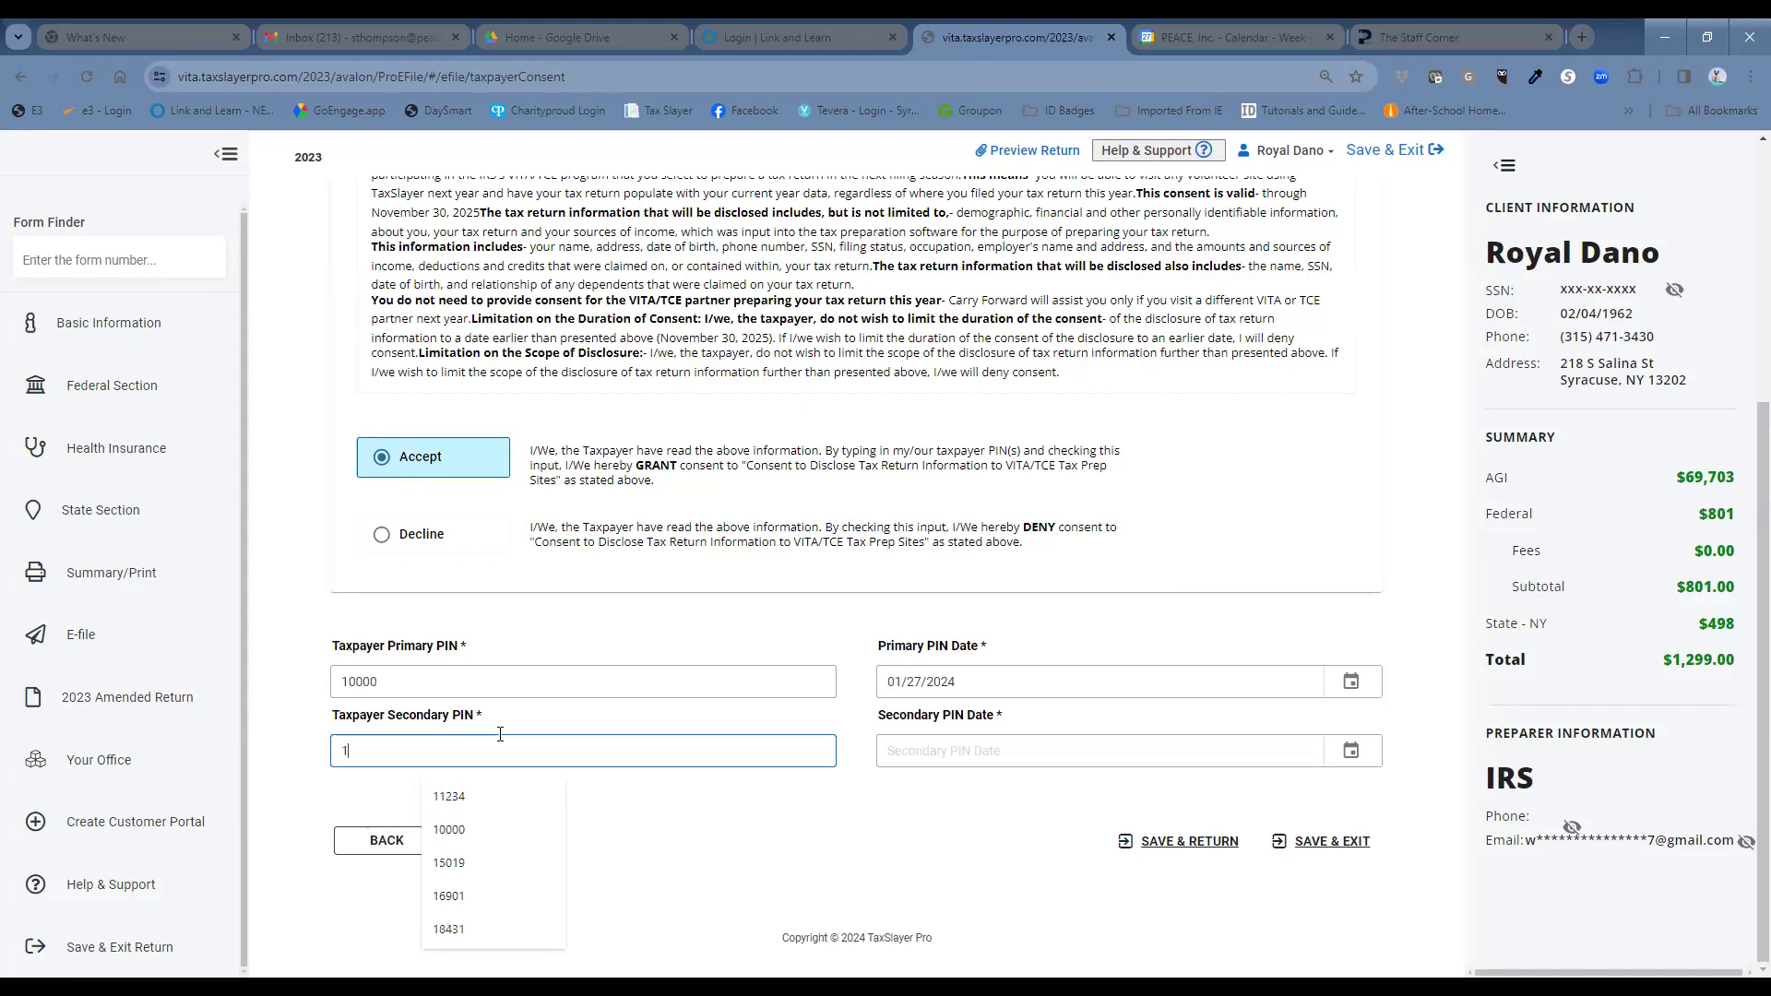
text(0000)
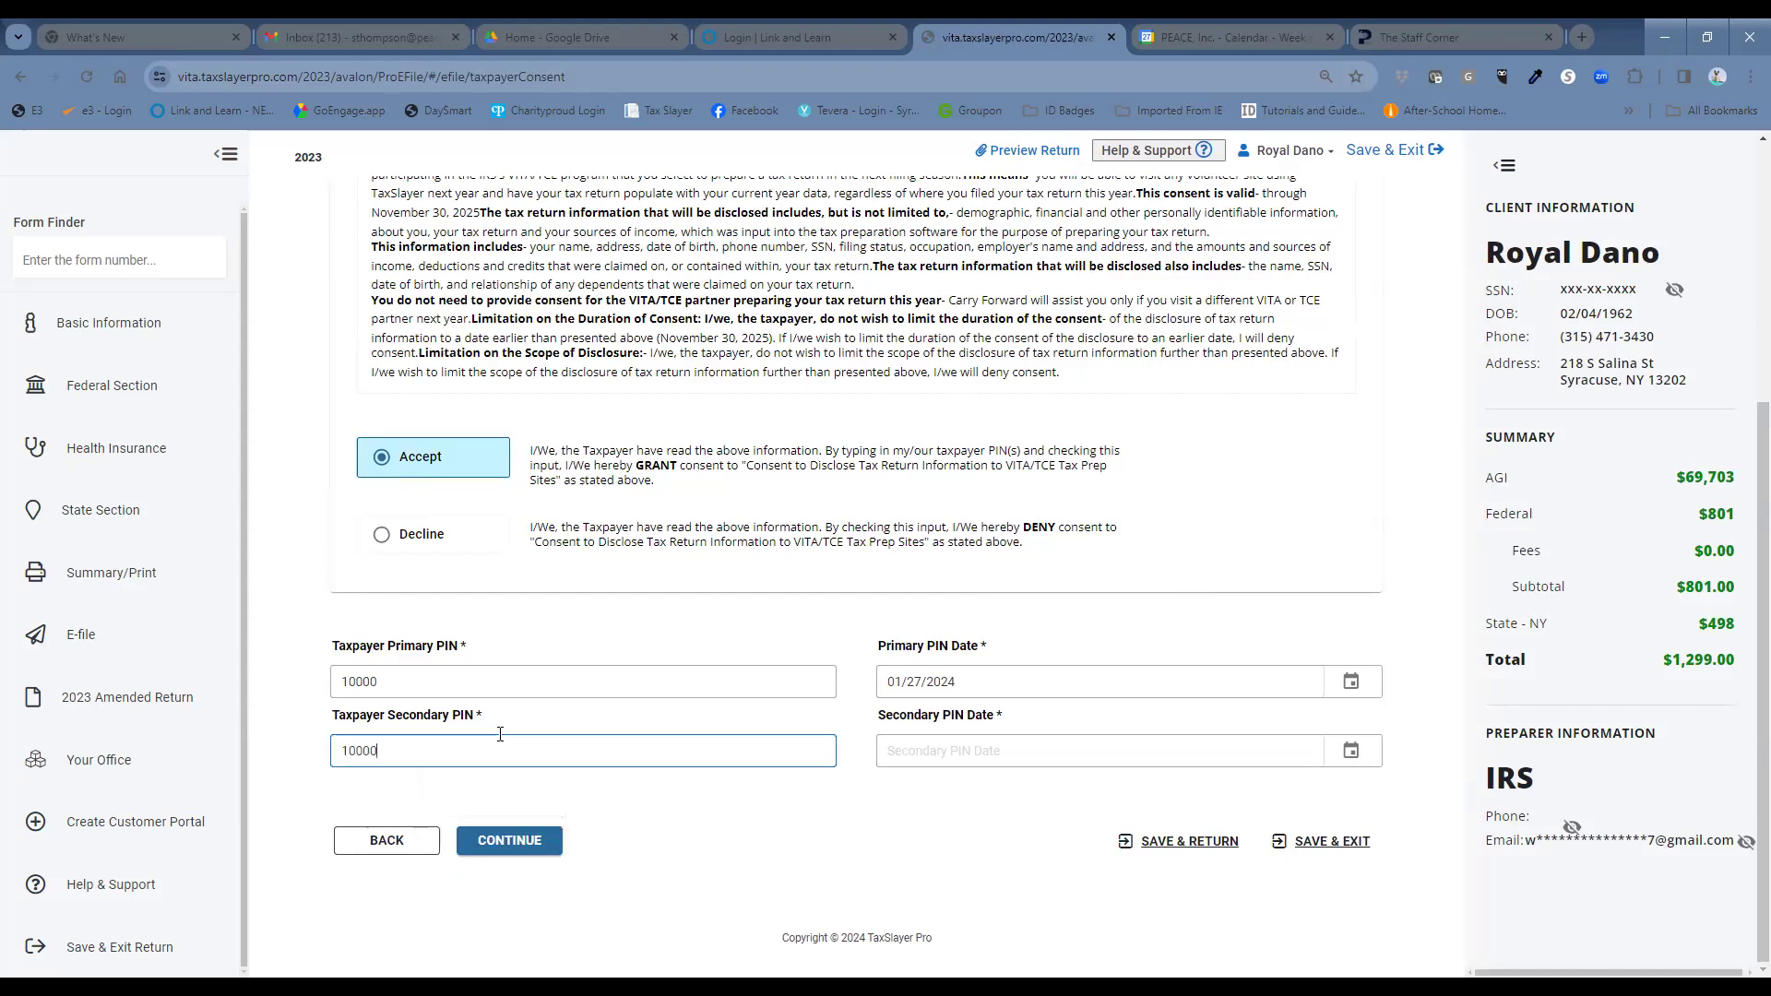
click(1353, 755)
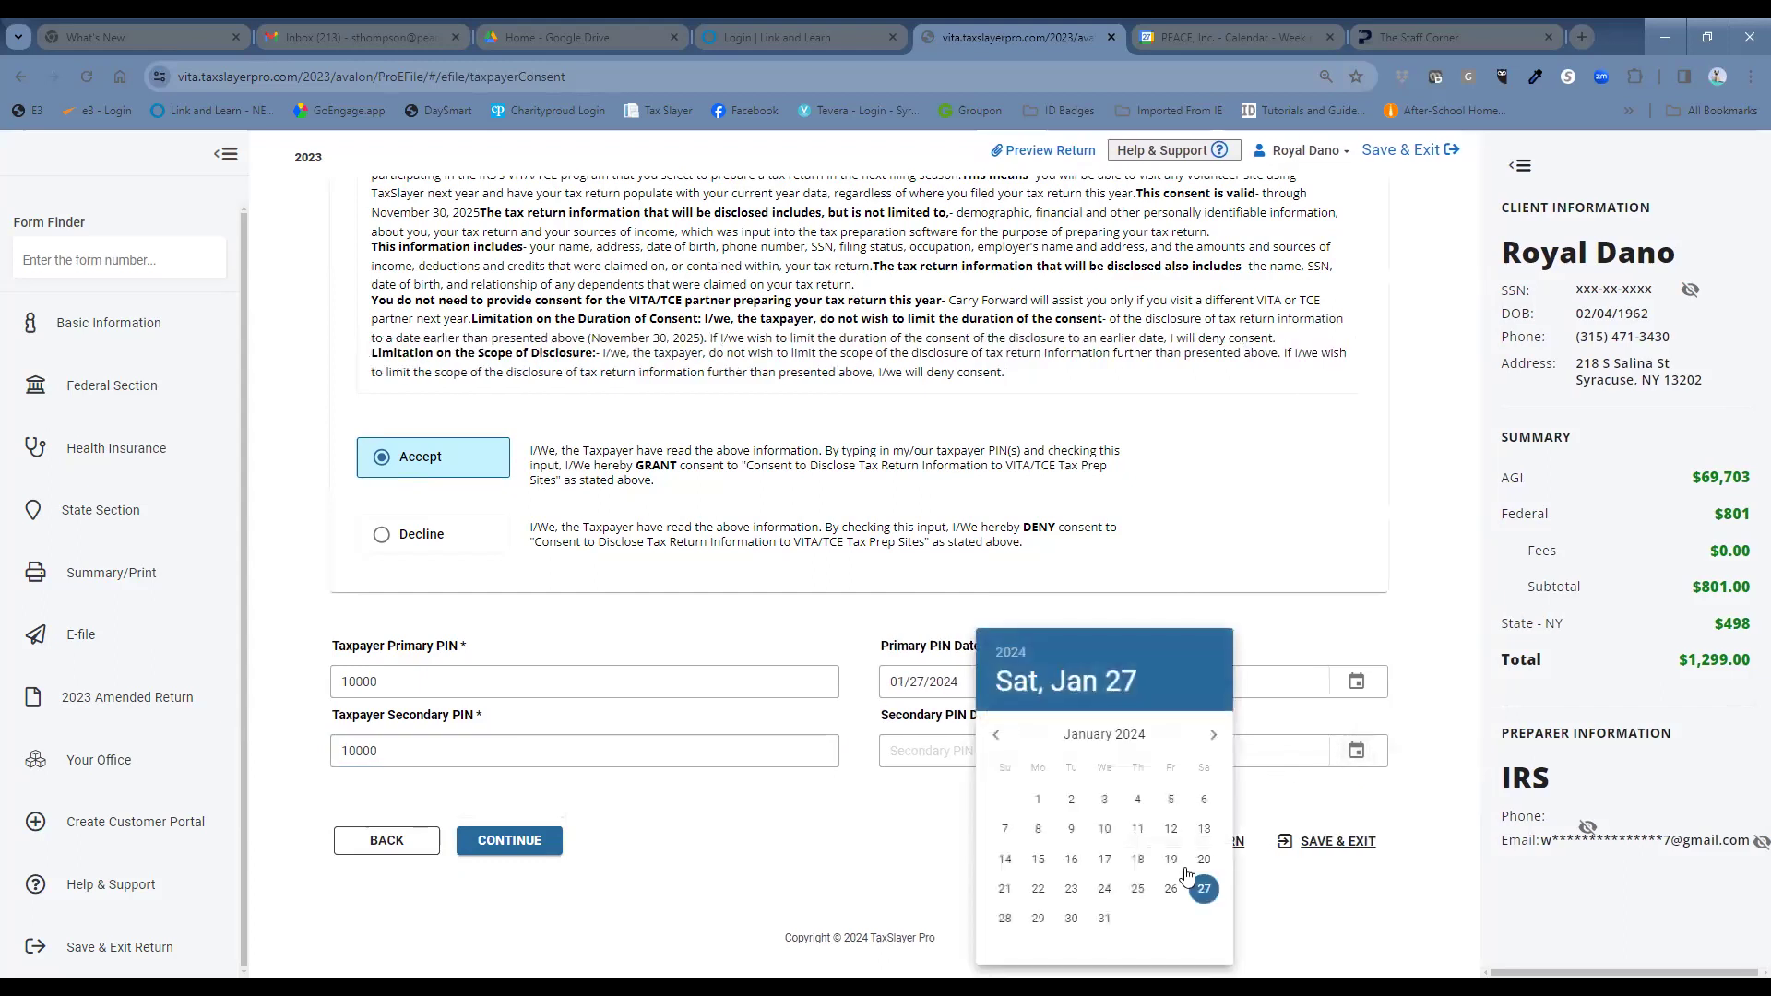
click(1202, 888)
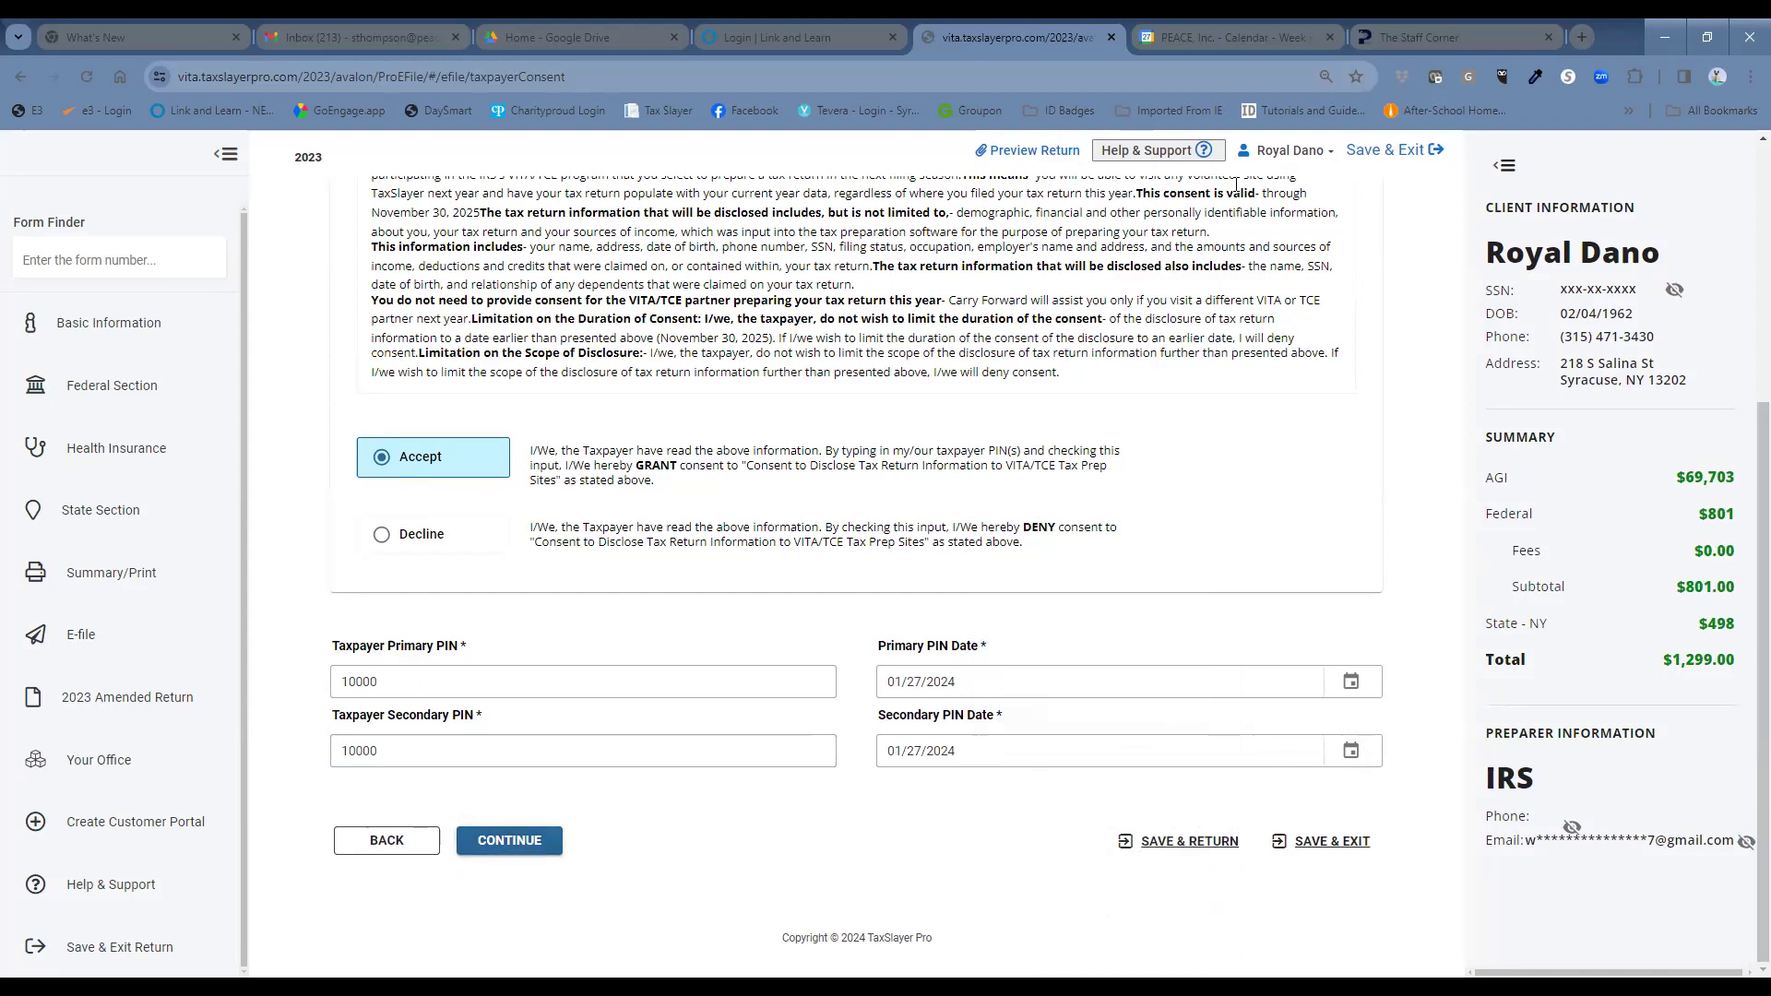
scroll(1163, 287, up, 2)
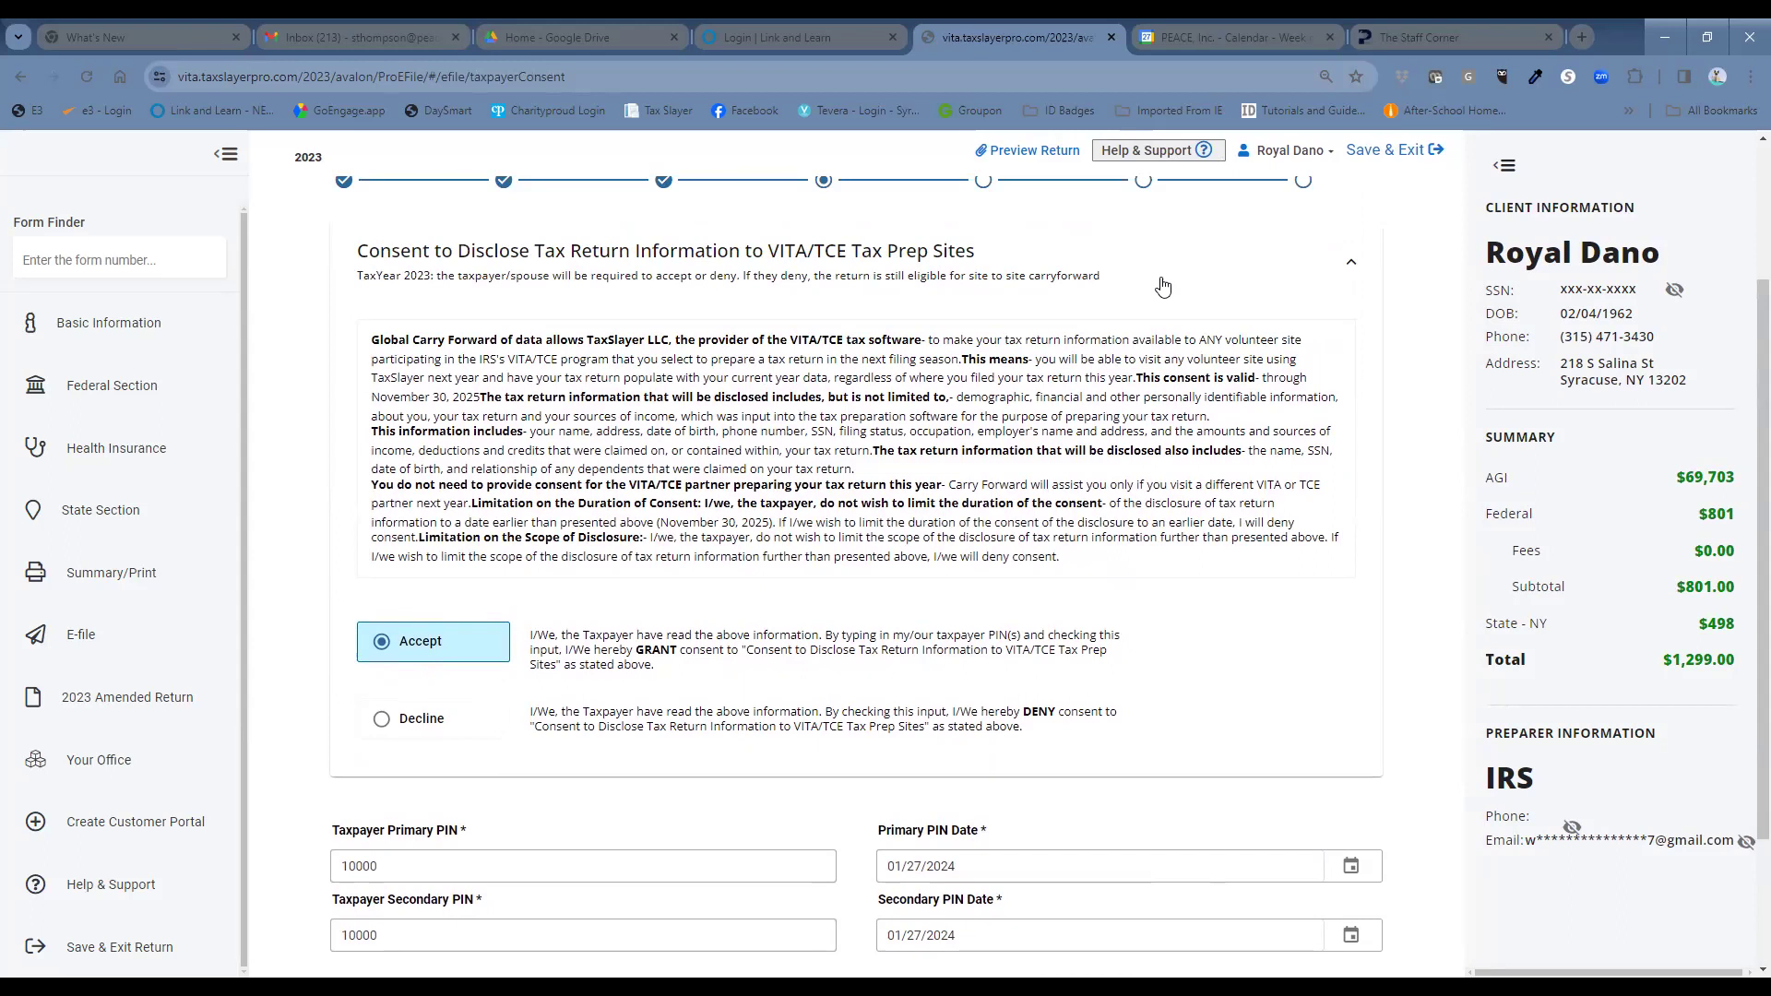
scroll(839, 466, down, 2)
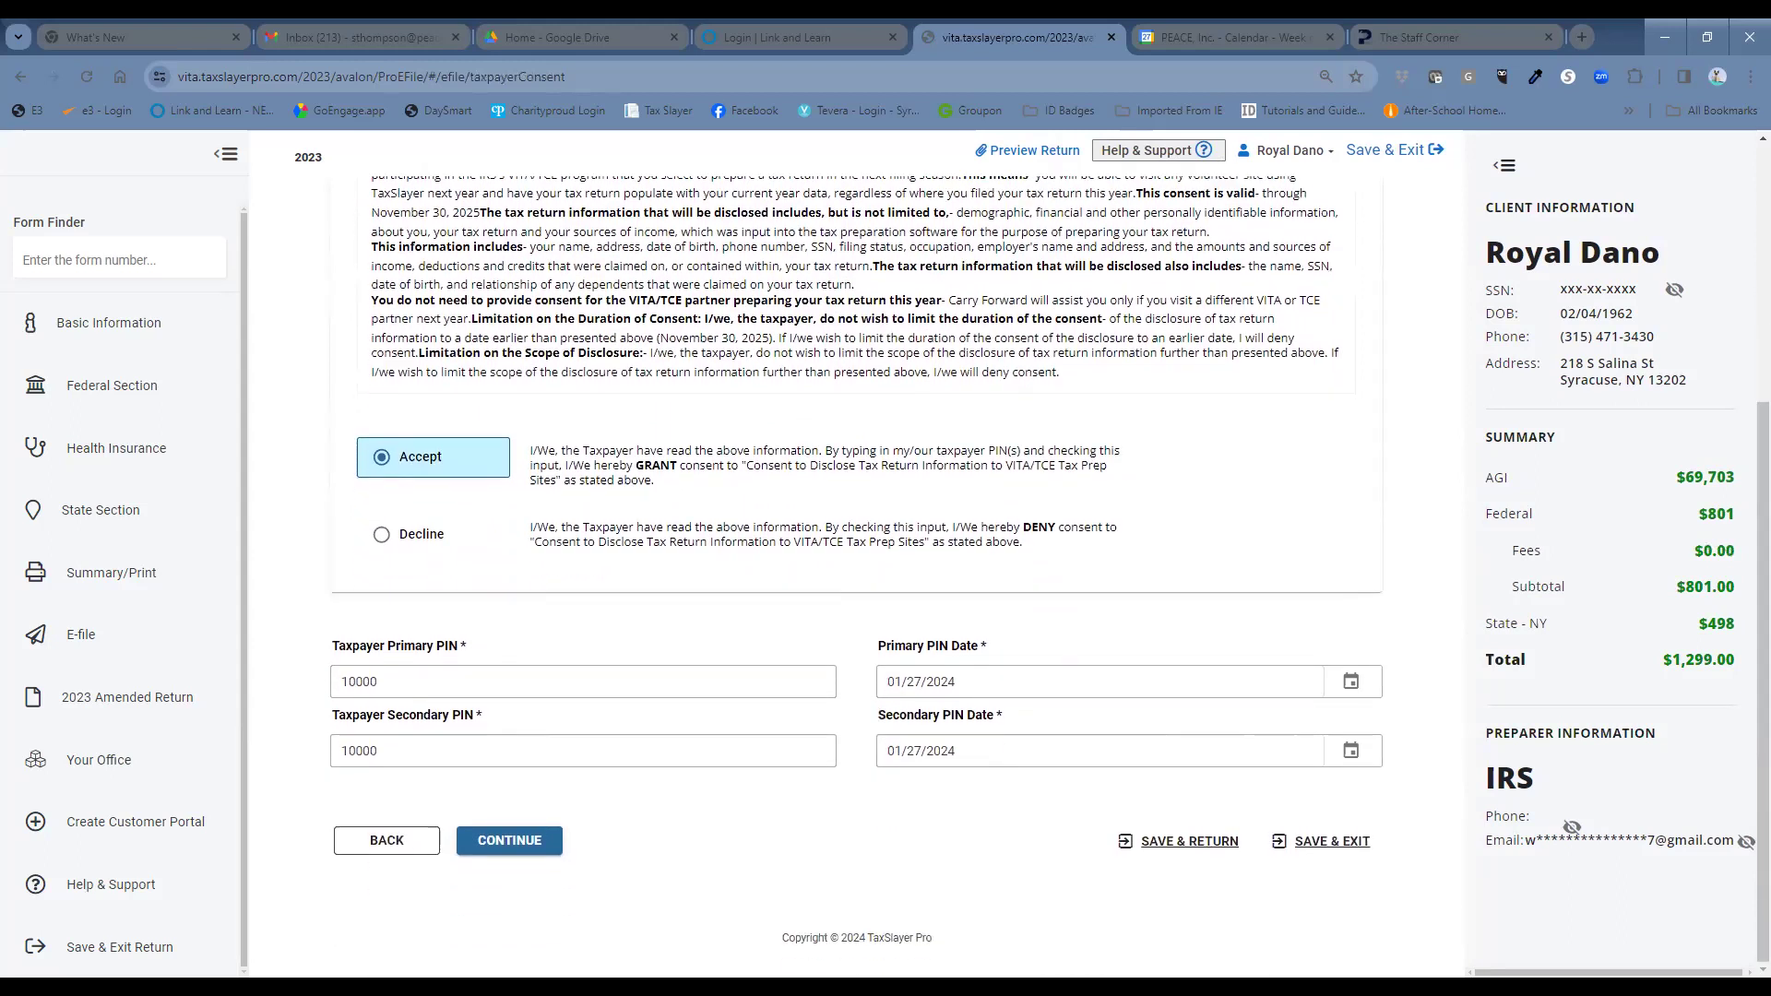
click(540, 841)
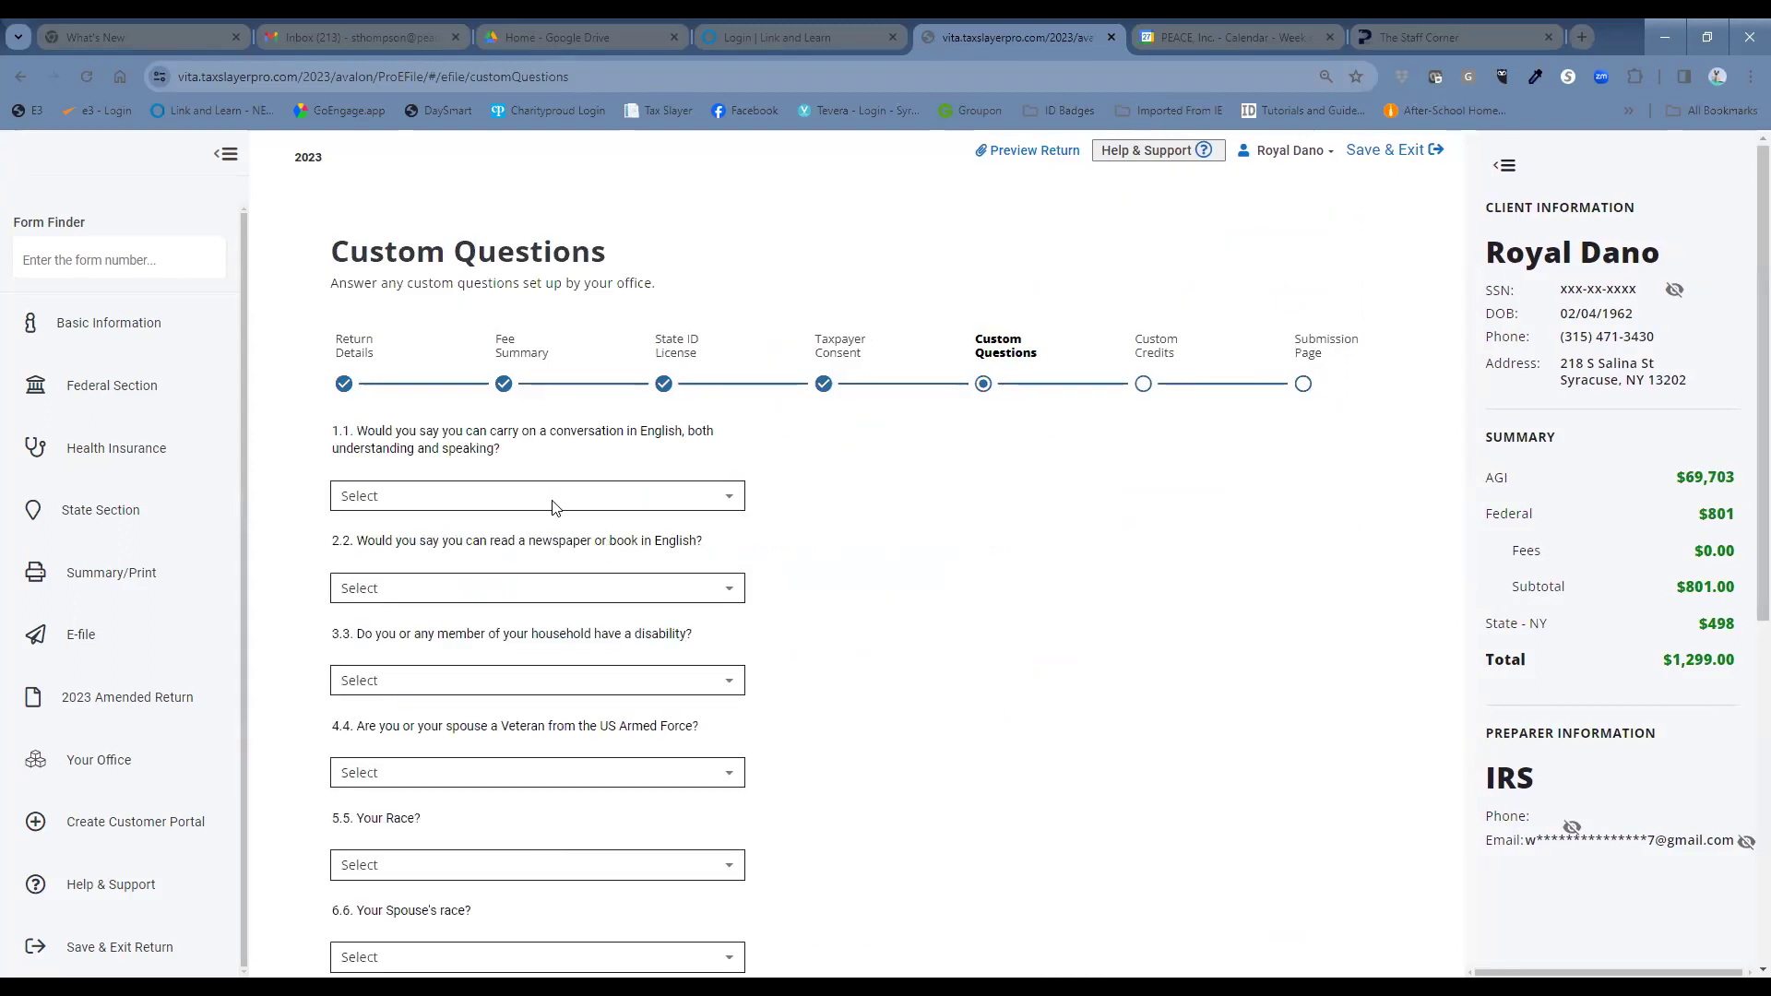
Answer Very Well for English speaking and reading, YES to disability, NO to veteran.
scroll(1015, 546, down, 1)
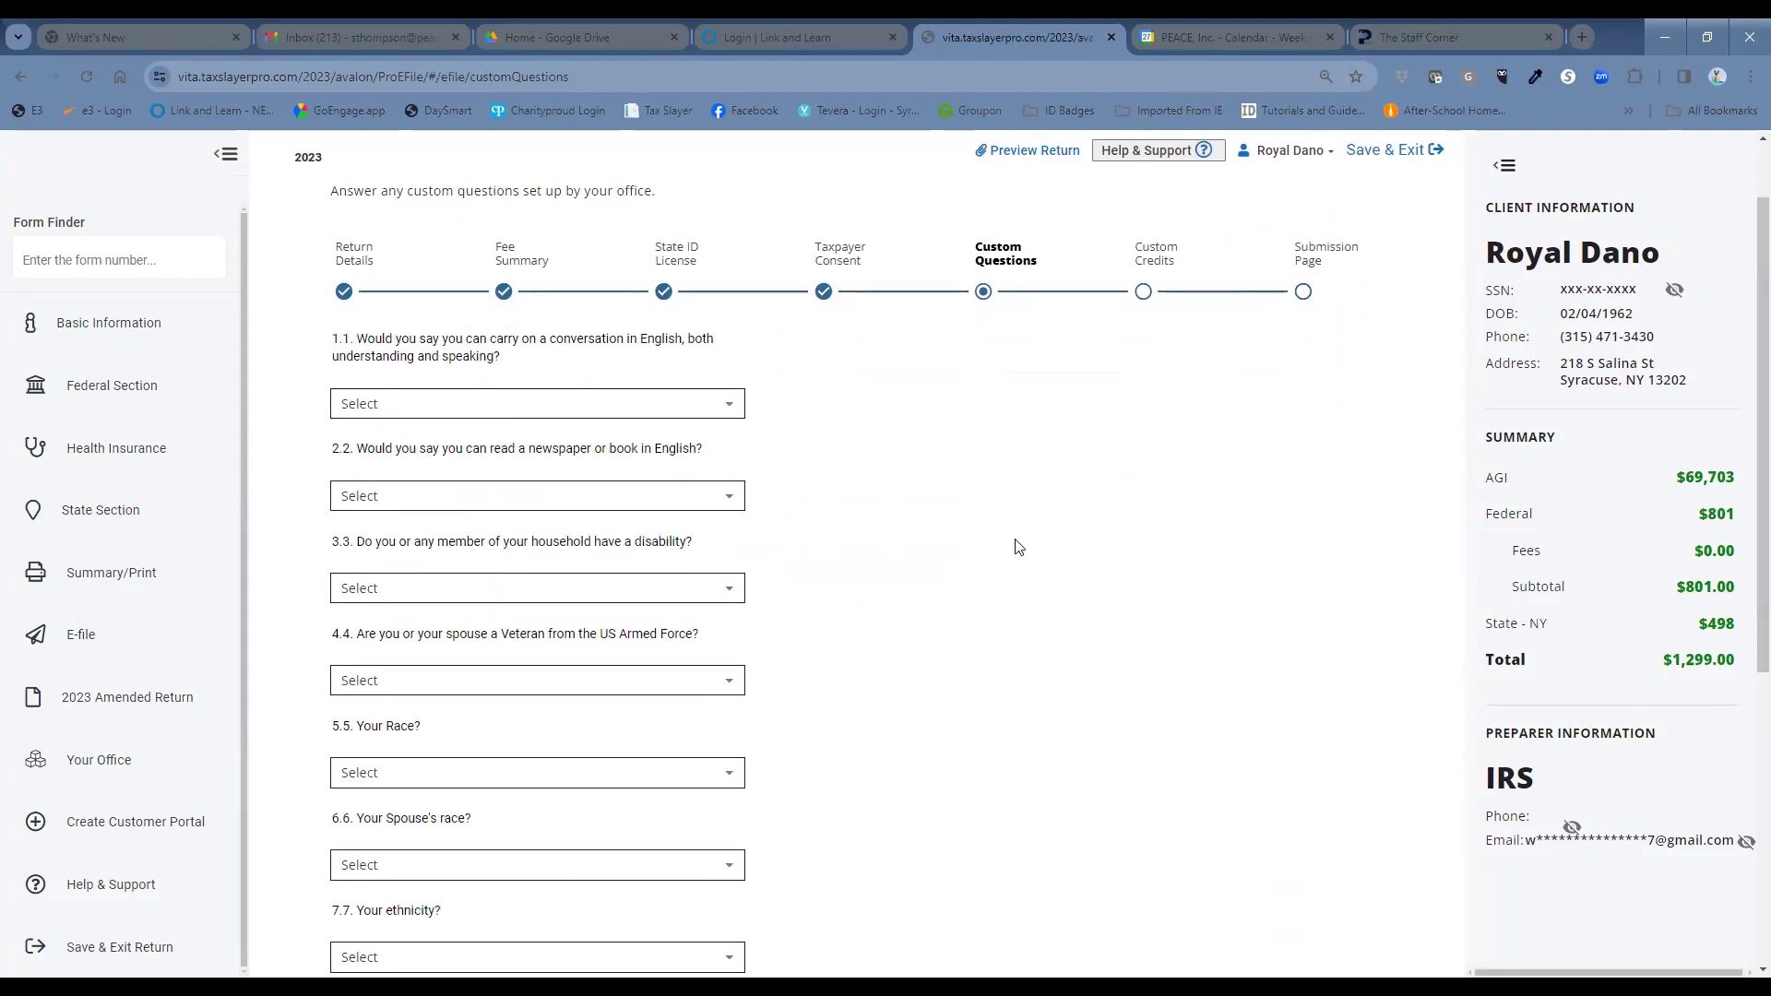
click(552, 406)
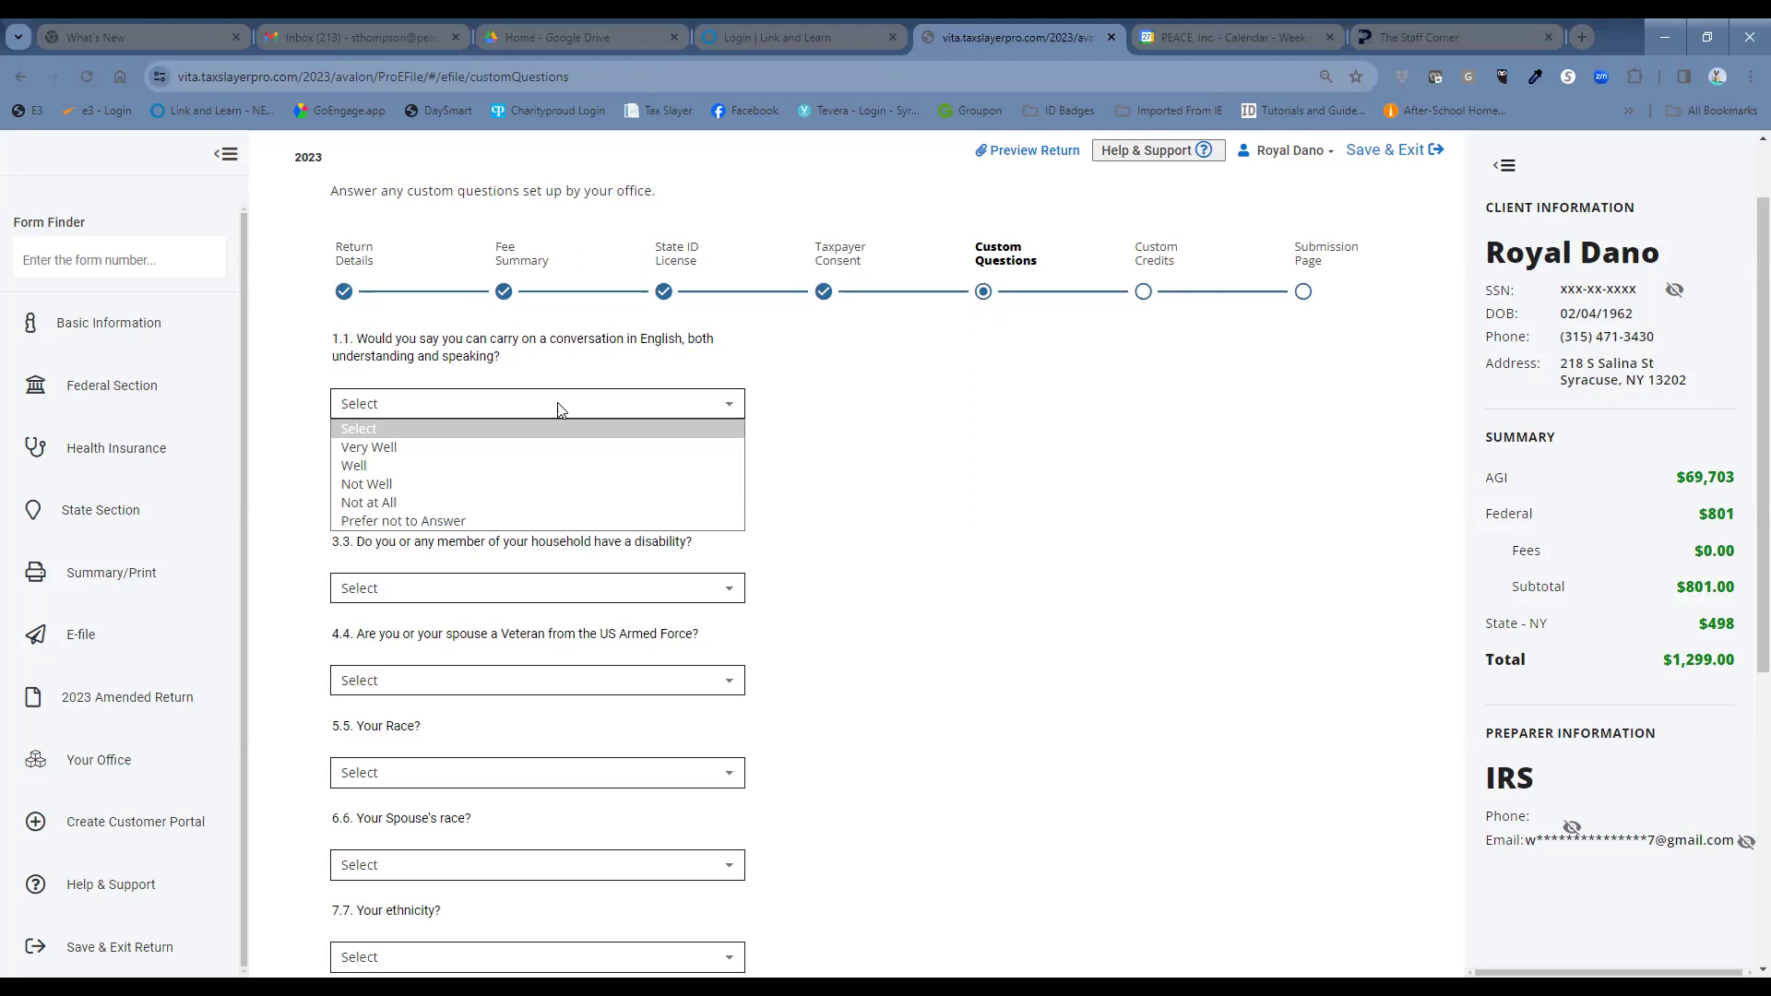
click(530, 448)
click(542, 495)
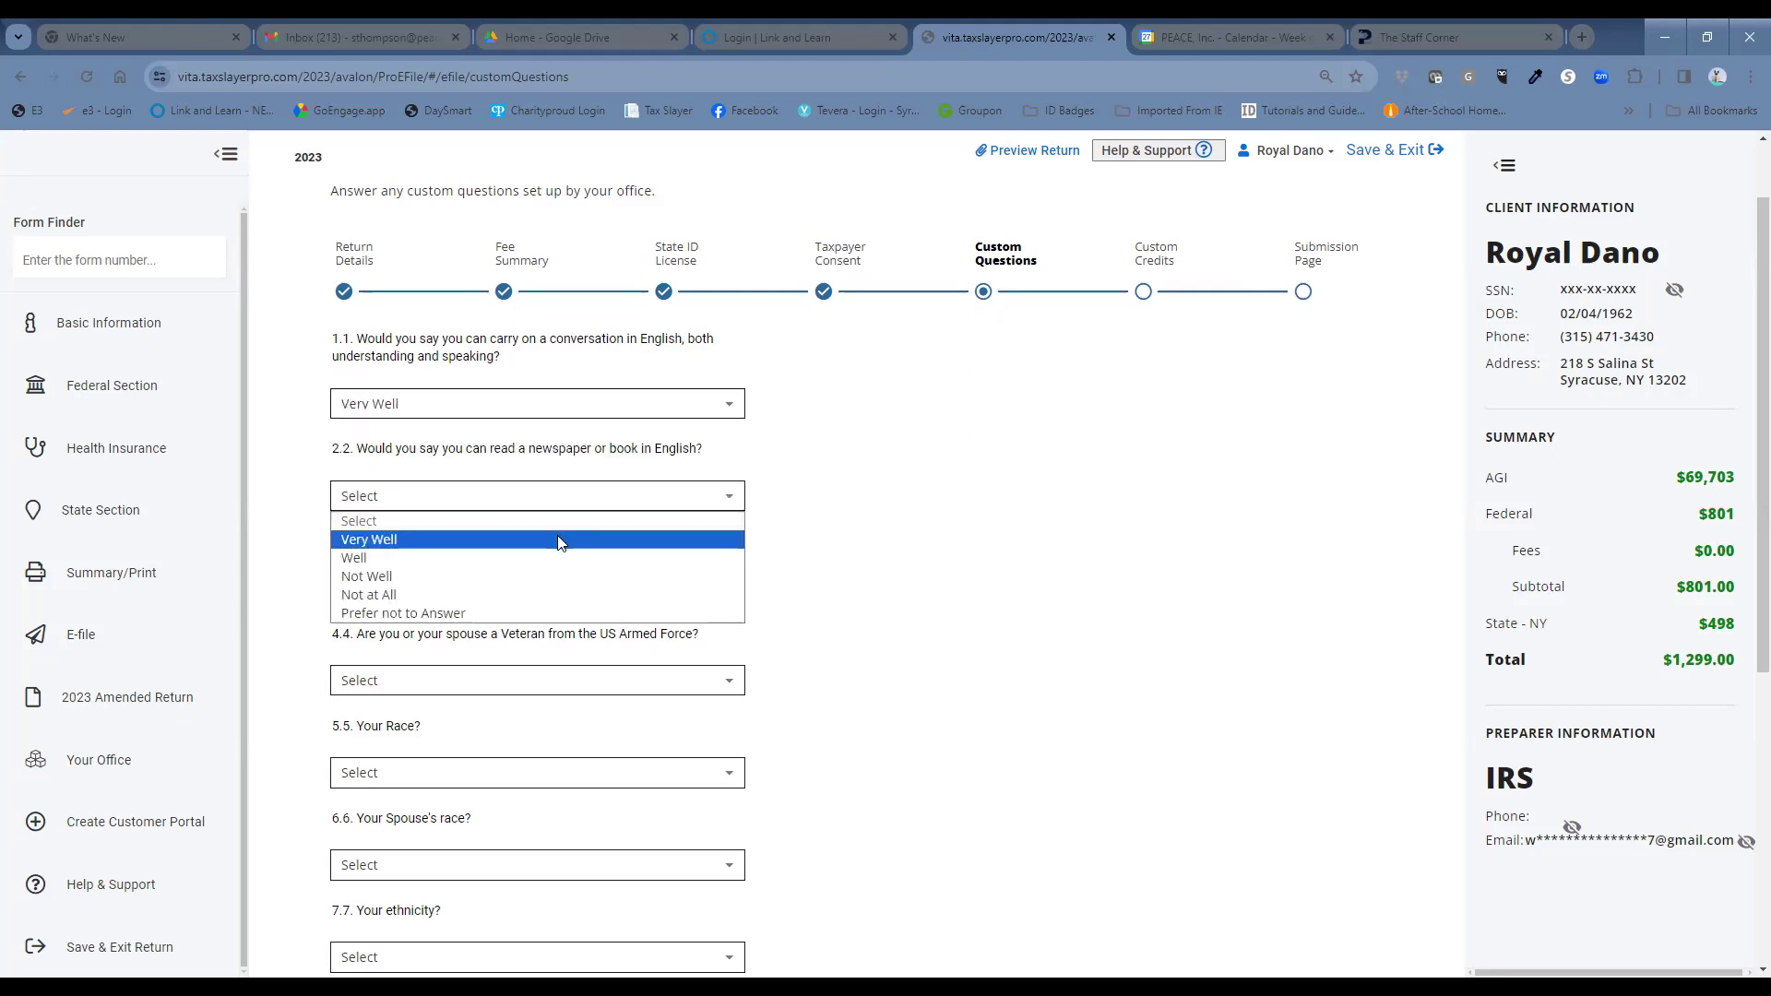
click(560, 540)
scroll(646, 443, down, 2)
click(684, 404)
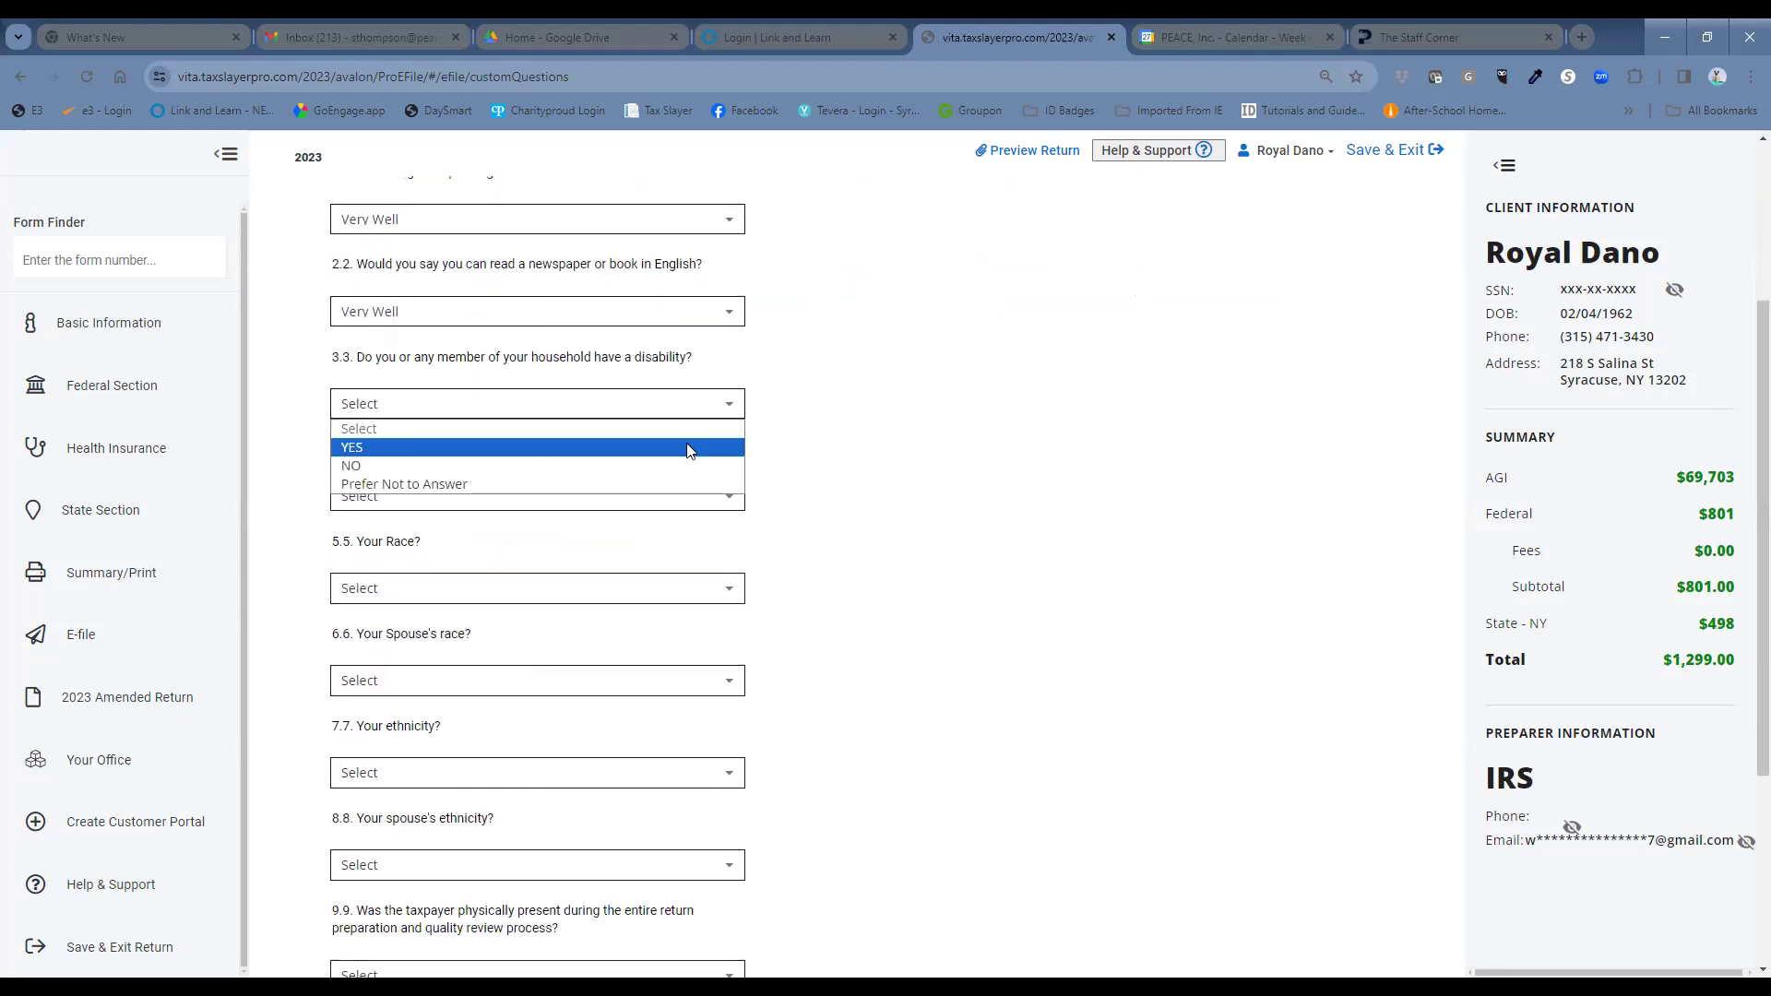
click(690, 451)
click(695, 508)
click(692, 552)
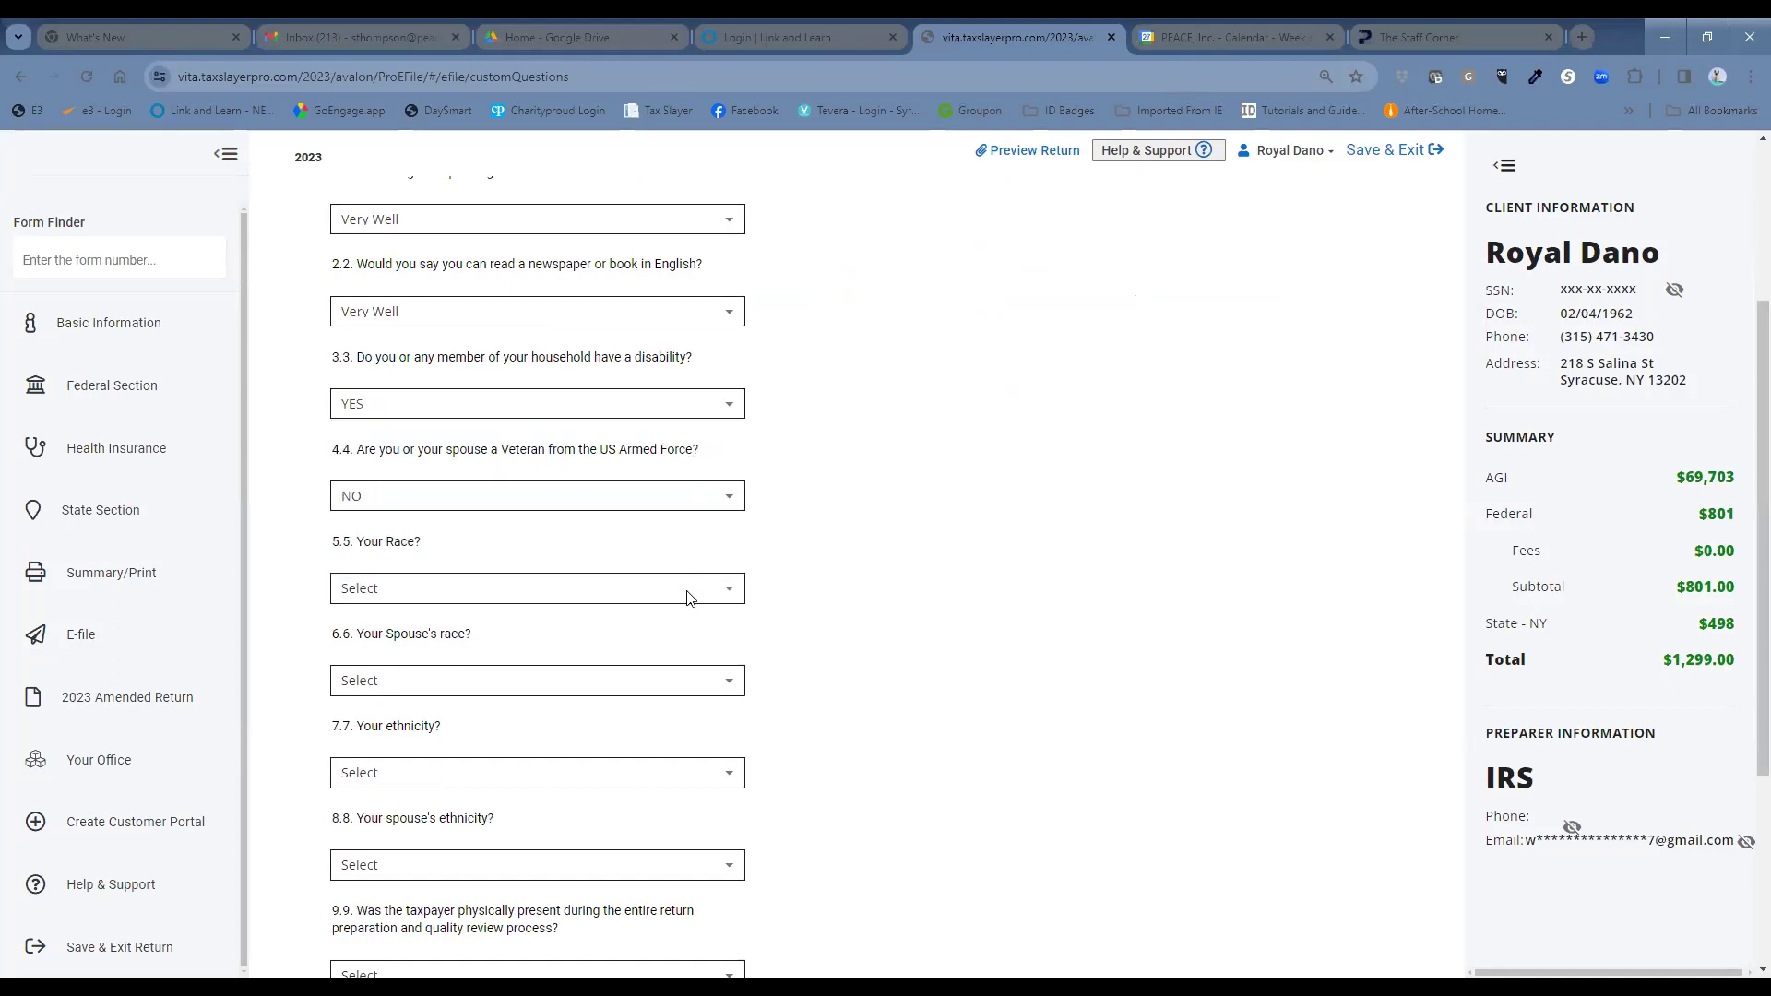
Set race to White and ethnicity to Not Hispanic or Latino for taxpayer and spouse.
click(432, 596)
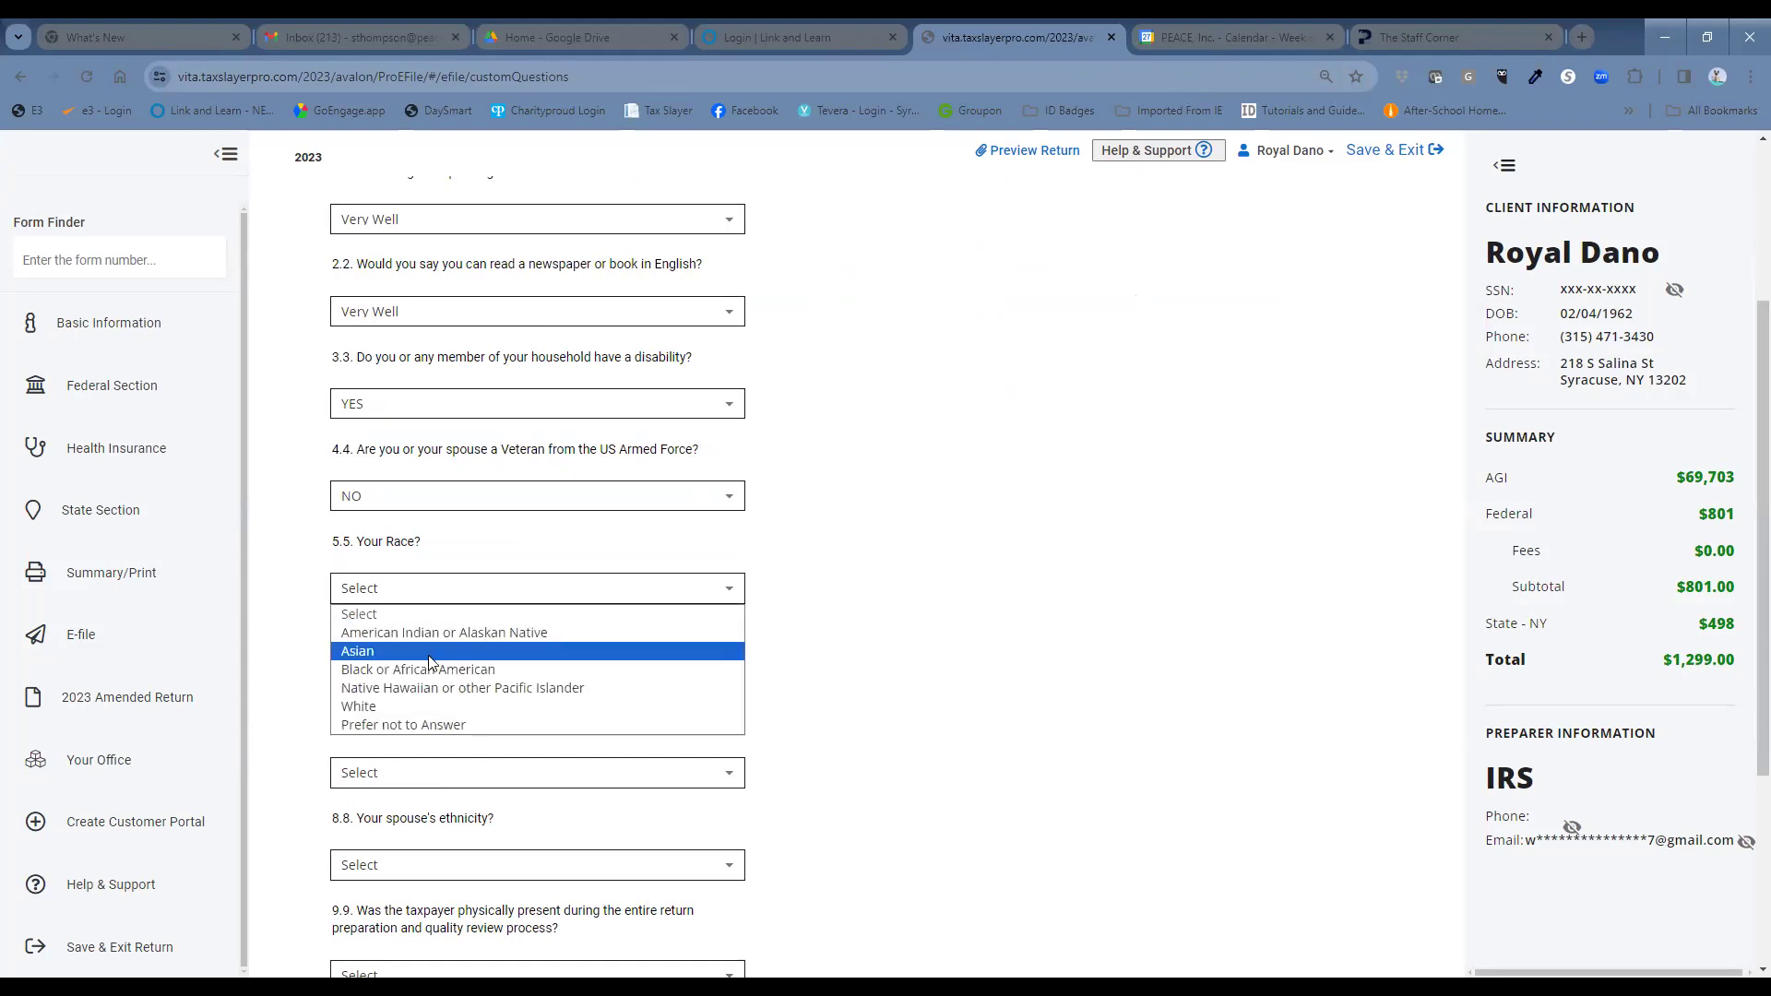
click(428, 704)
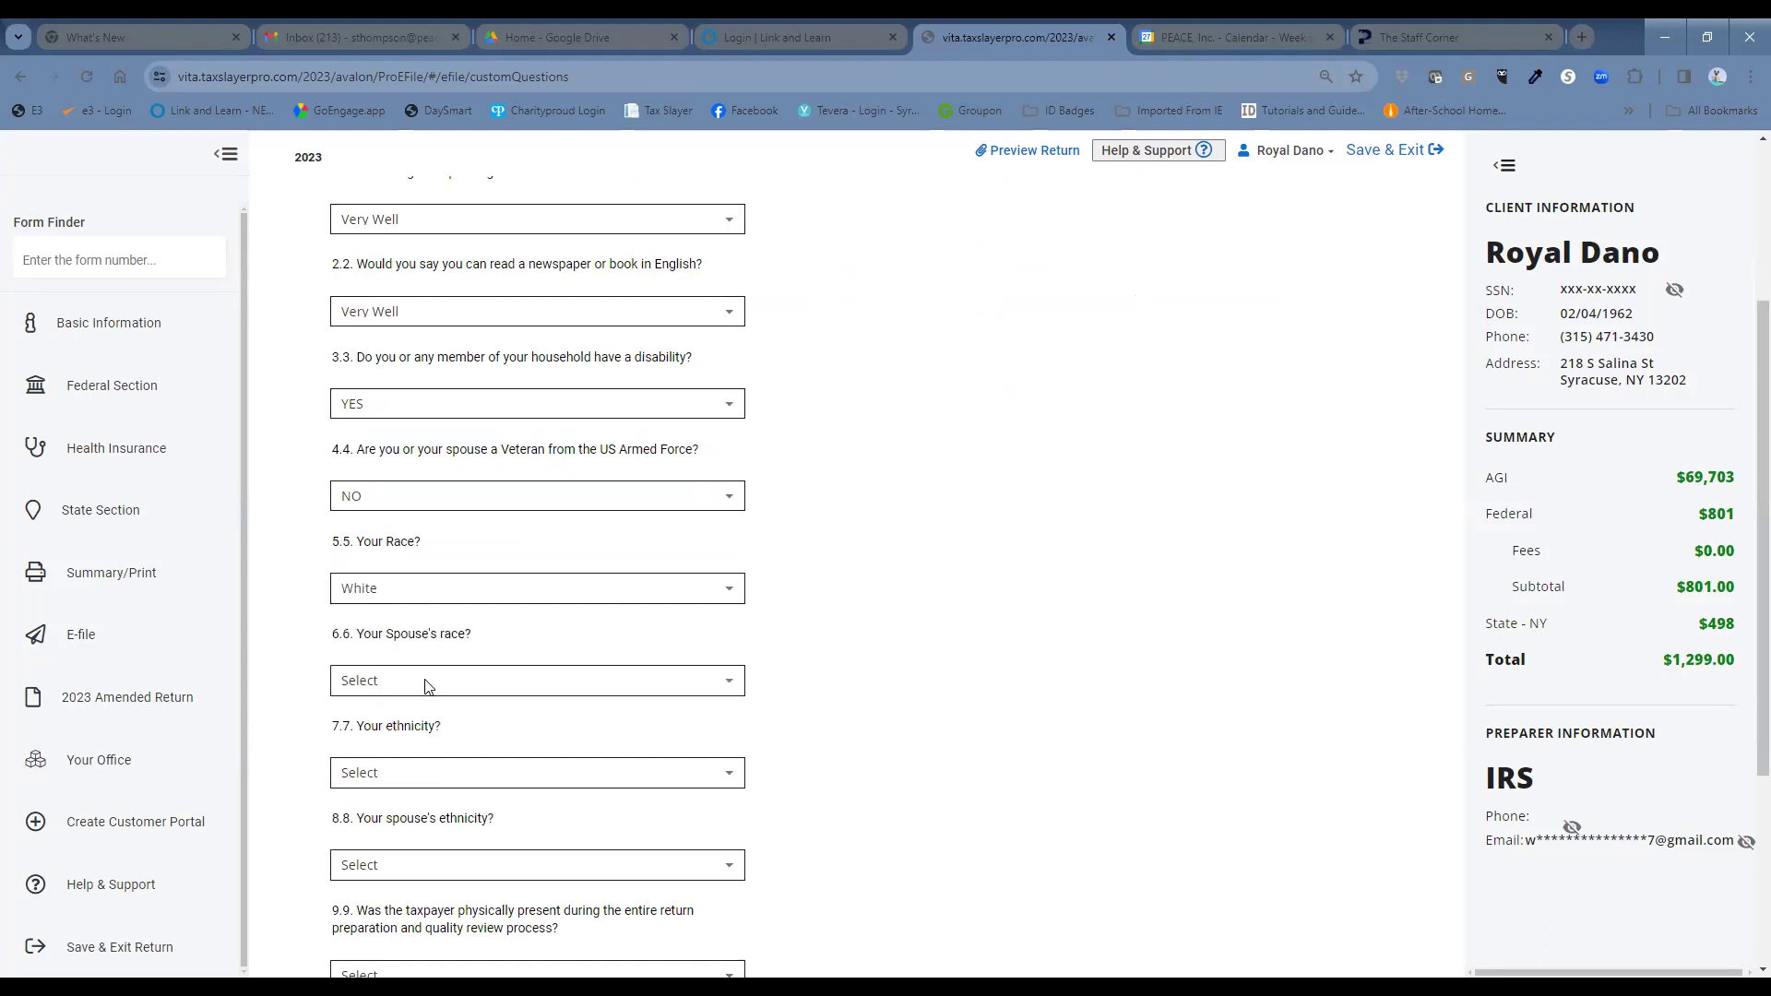
click(428, 683)
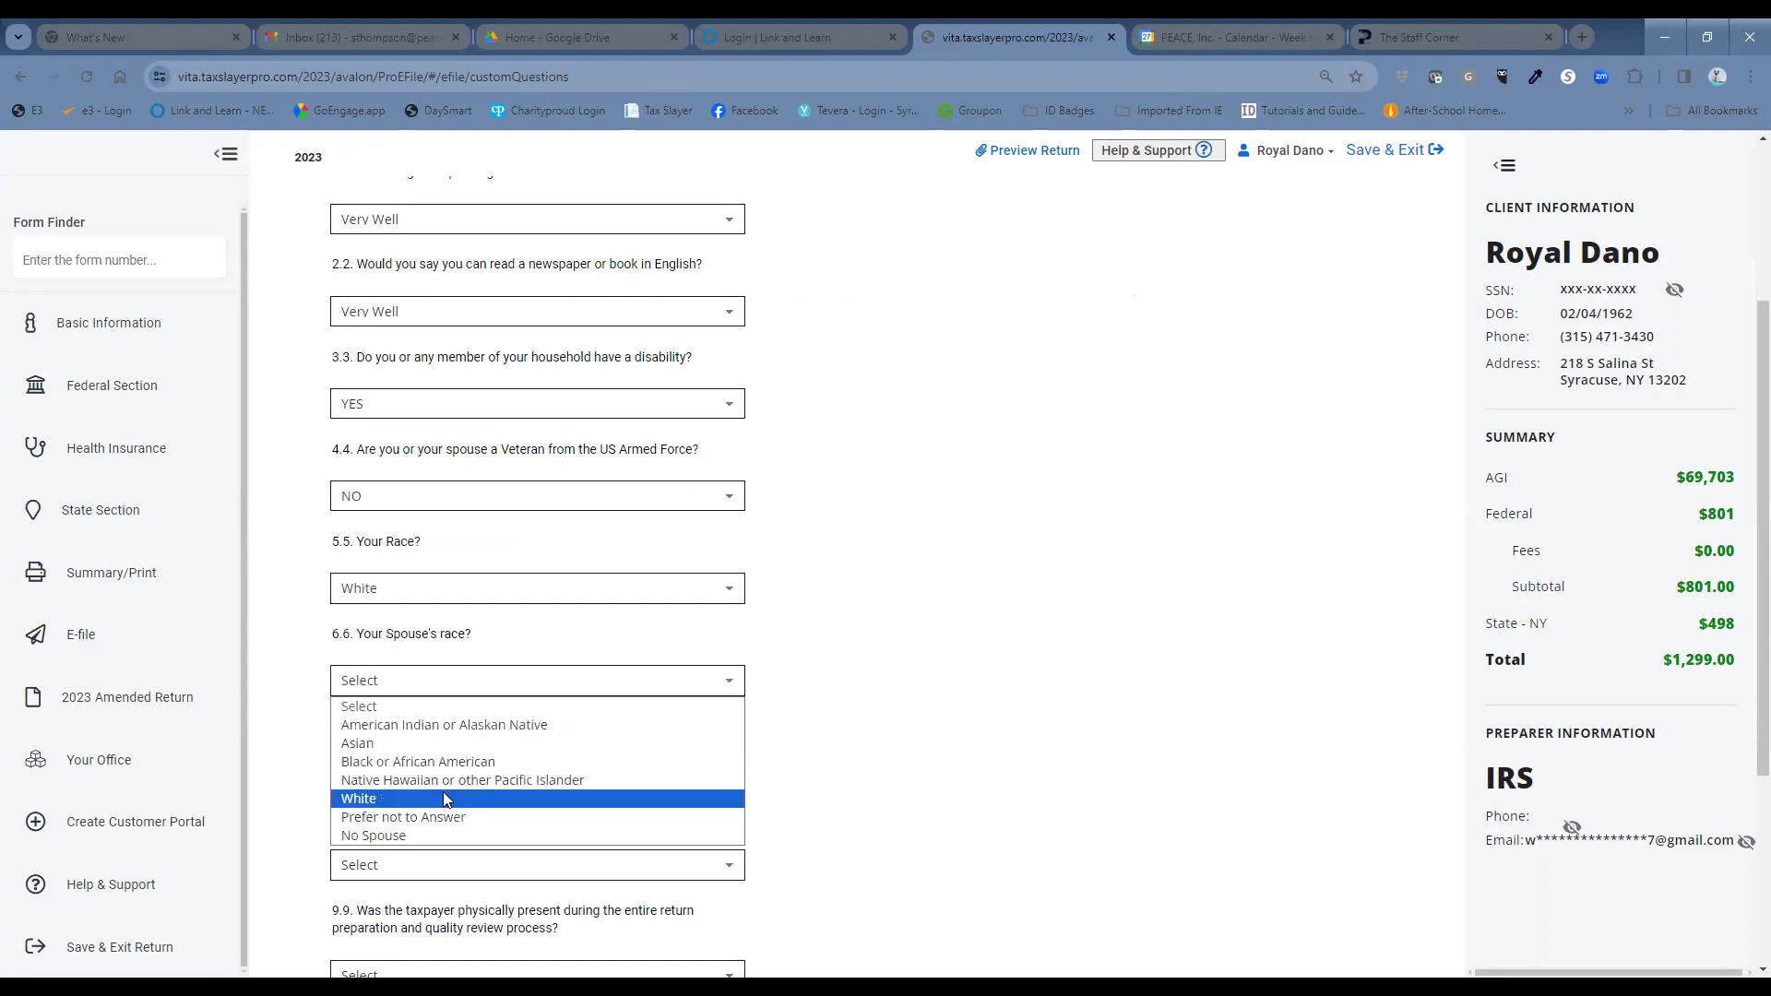
click(443, 798)
scroll(433, 564, down, 2)
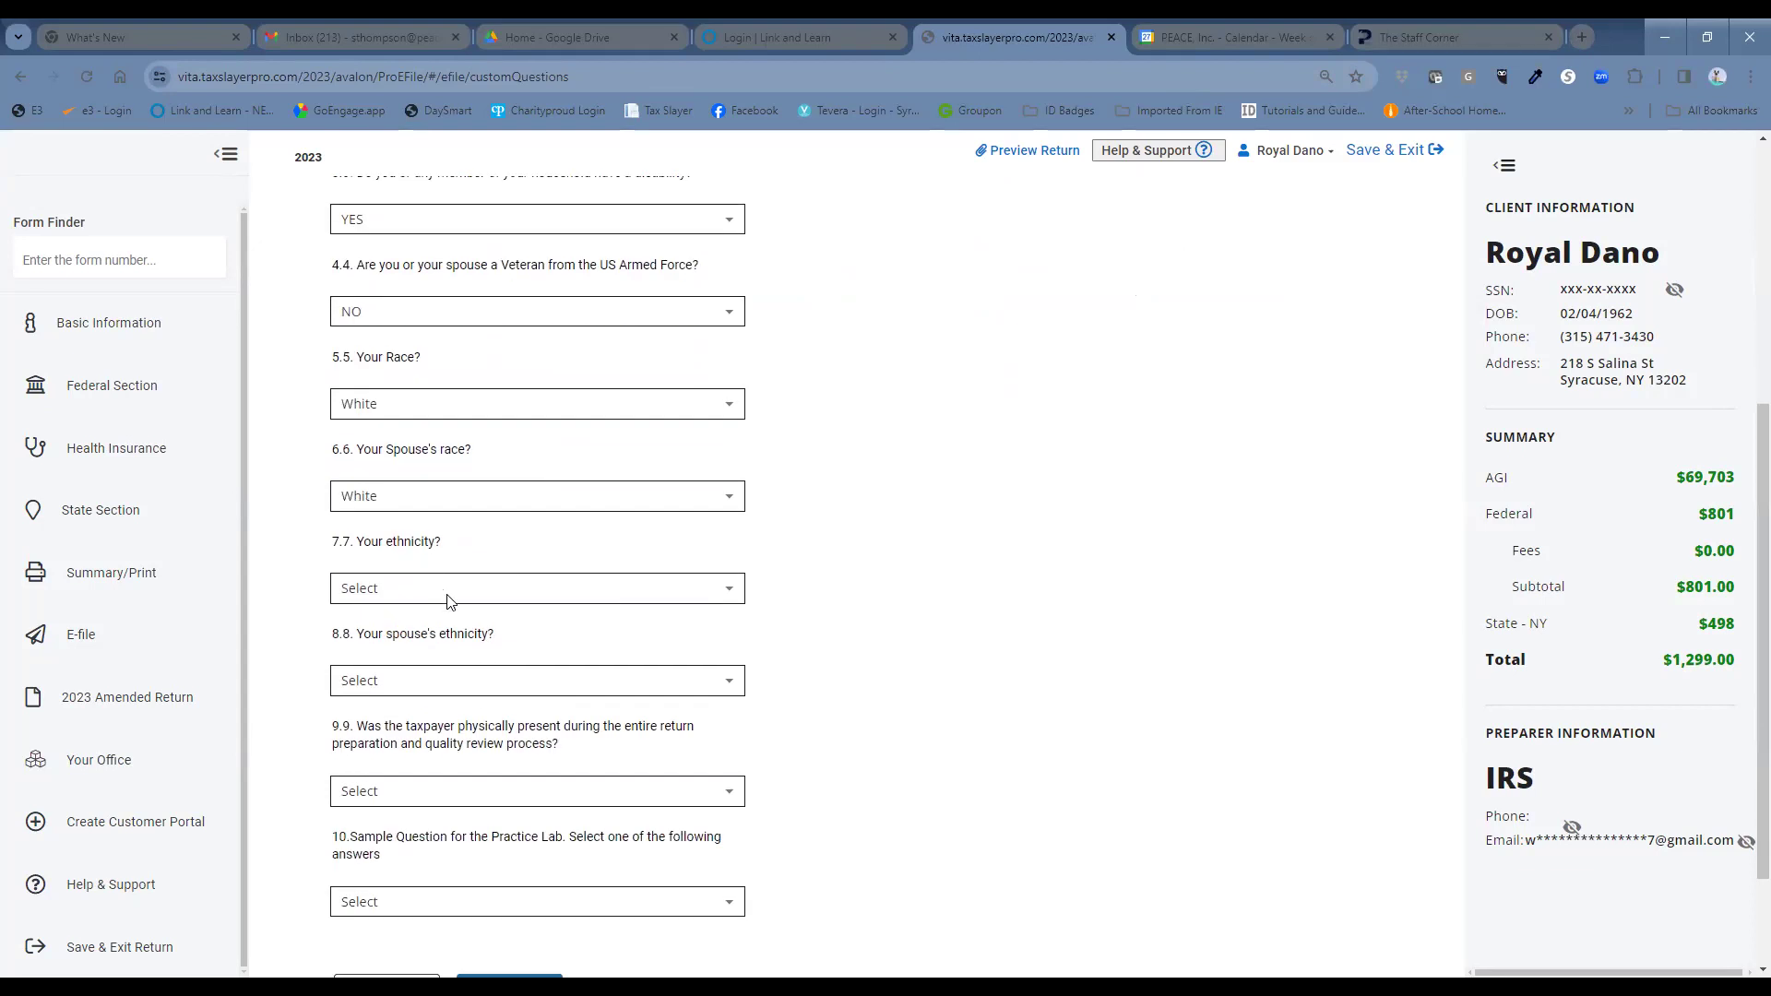
click(446, 595)
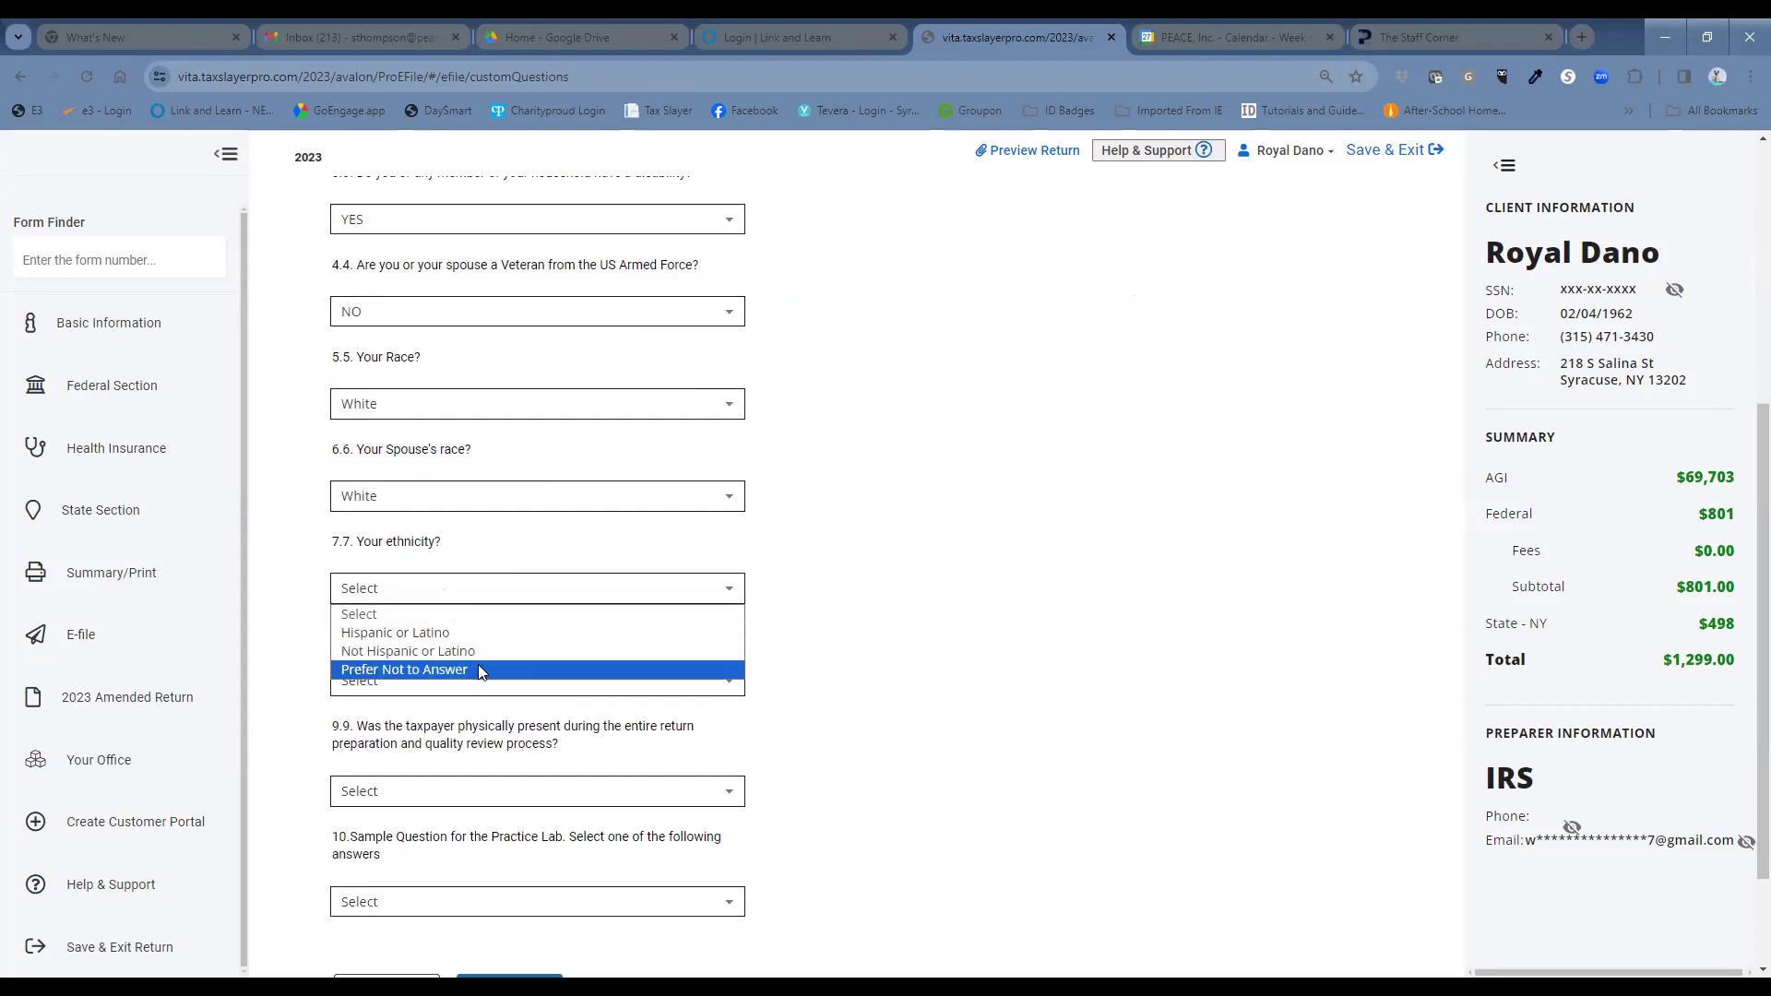
click(476, 652)
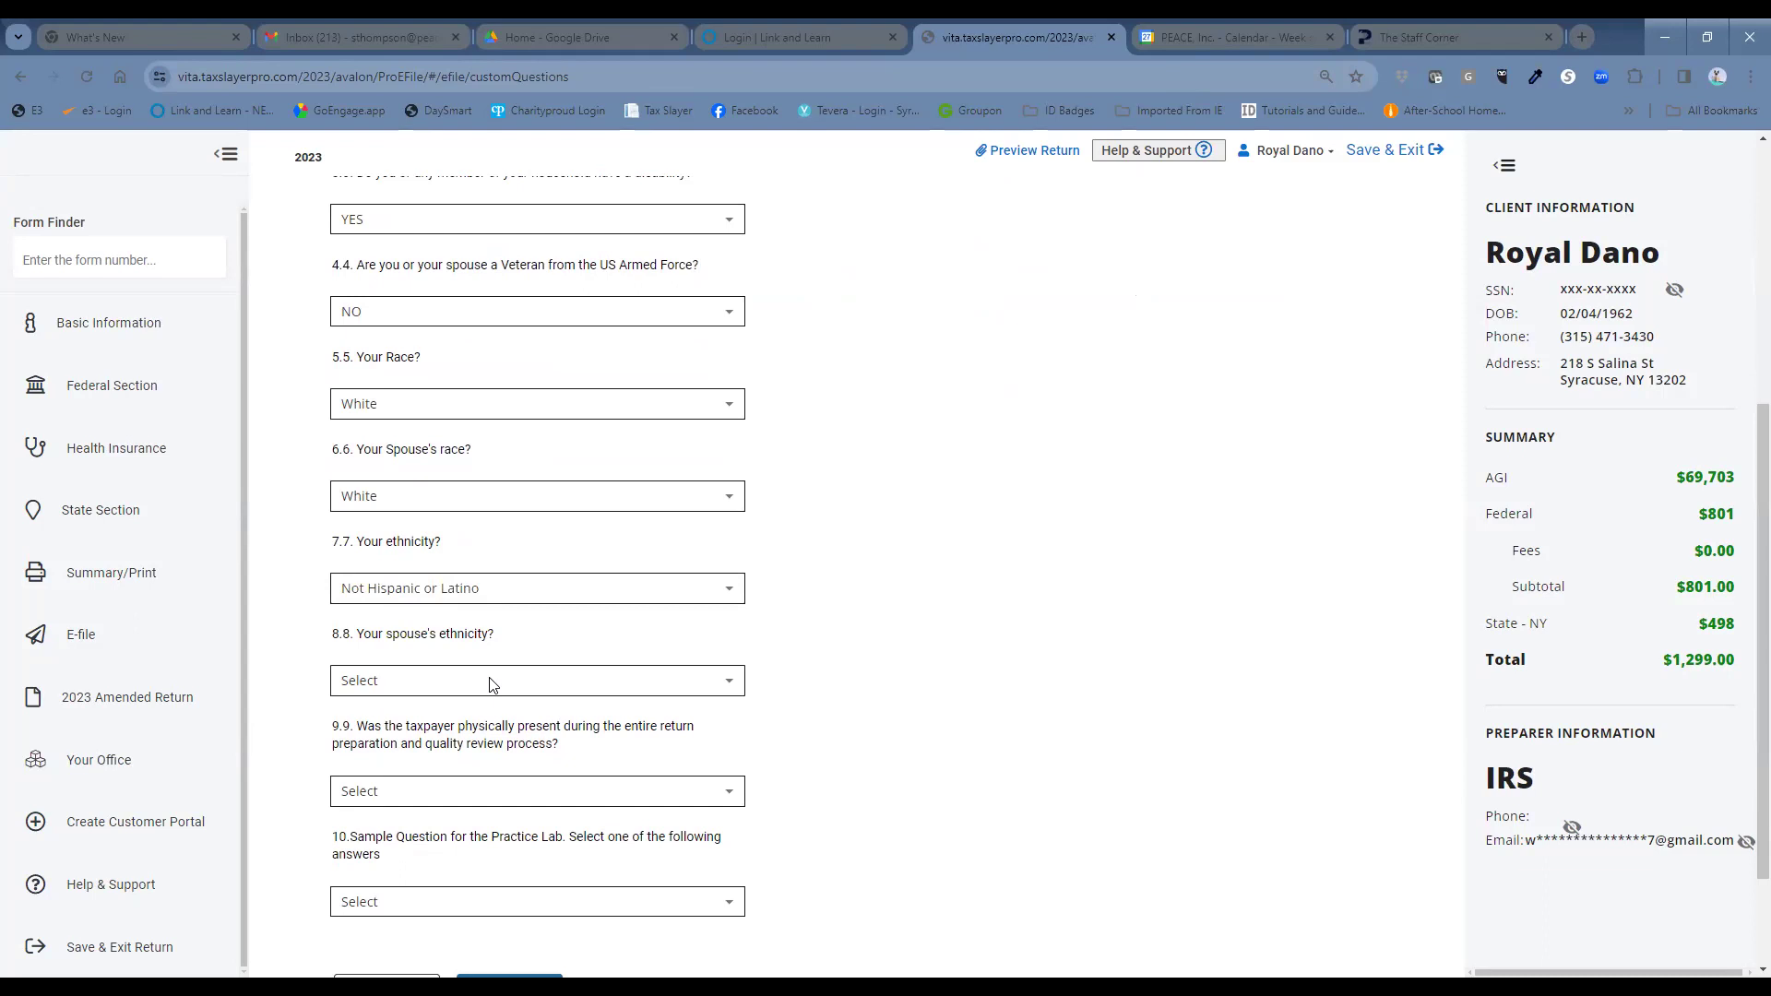
click(492, 683)
click(519, 745)
scroll(874, 681, down, 2)
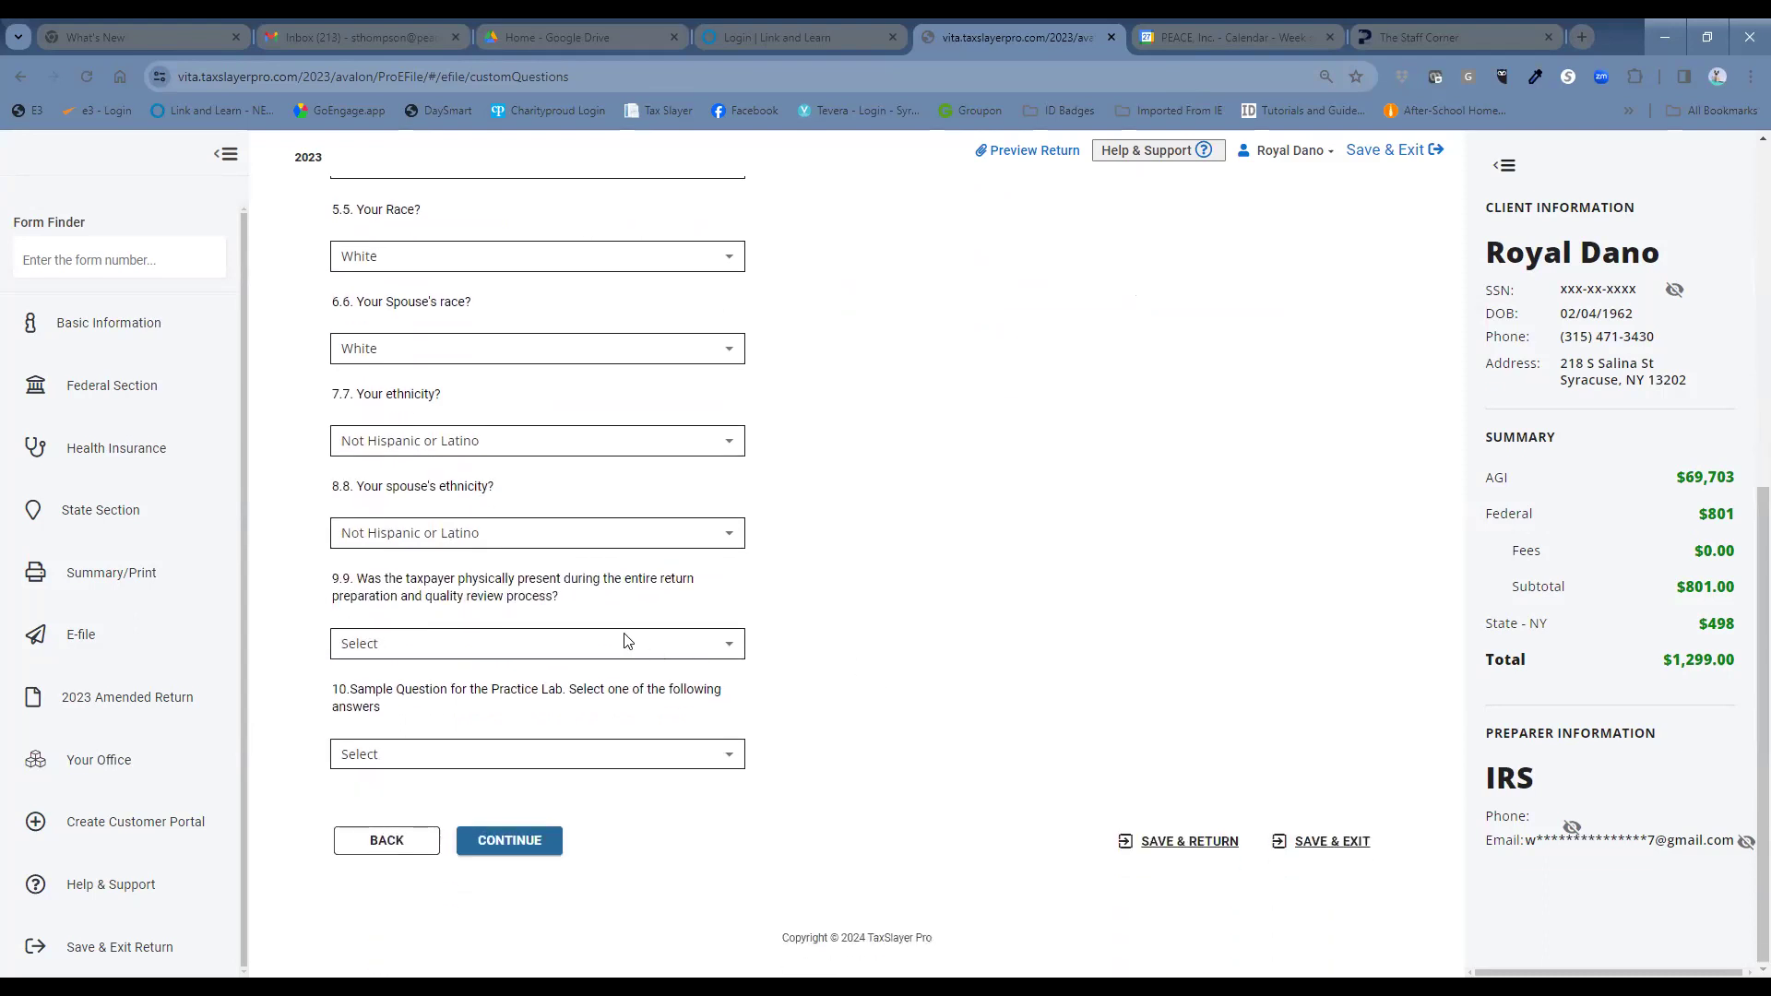
Answer taxpayer present YES and sample question Prefer not to answer, then pass Custom Credits.
click(601, 653)
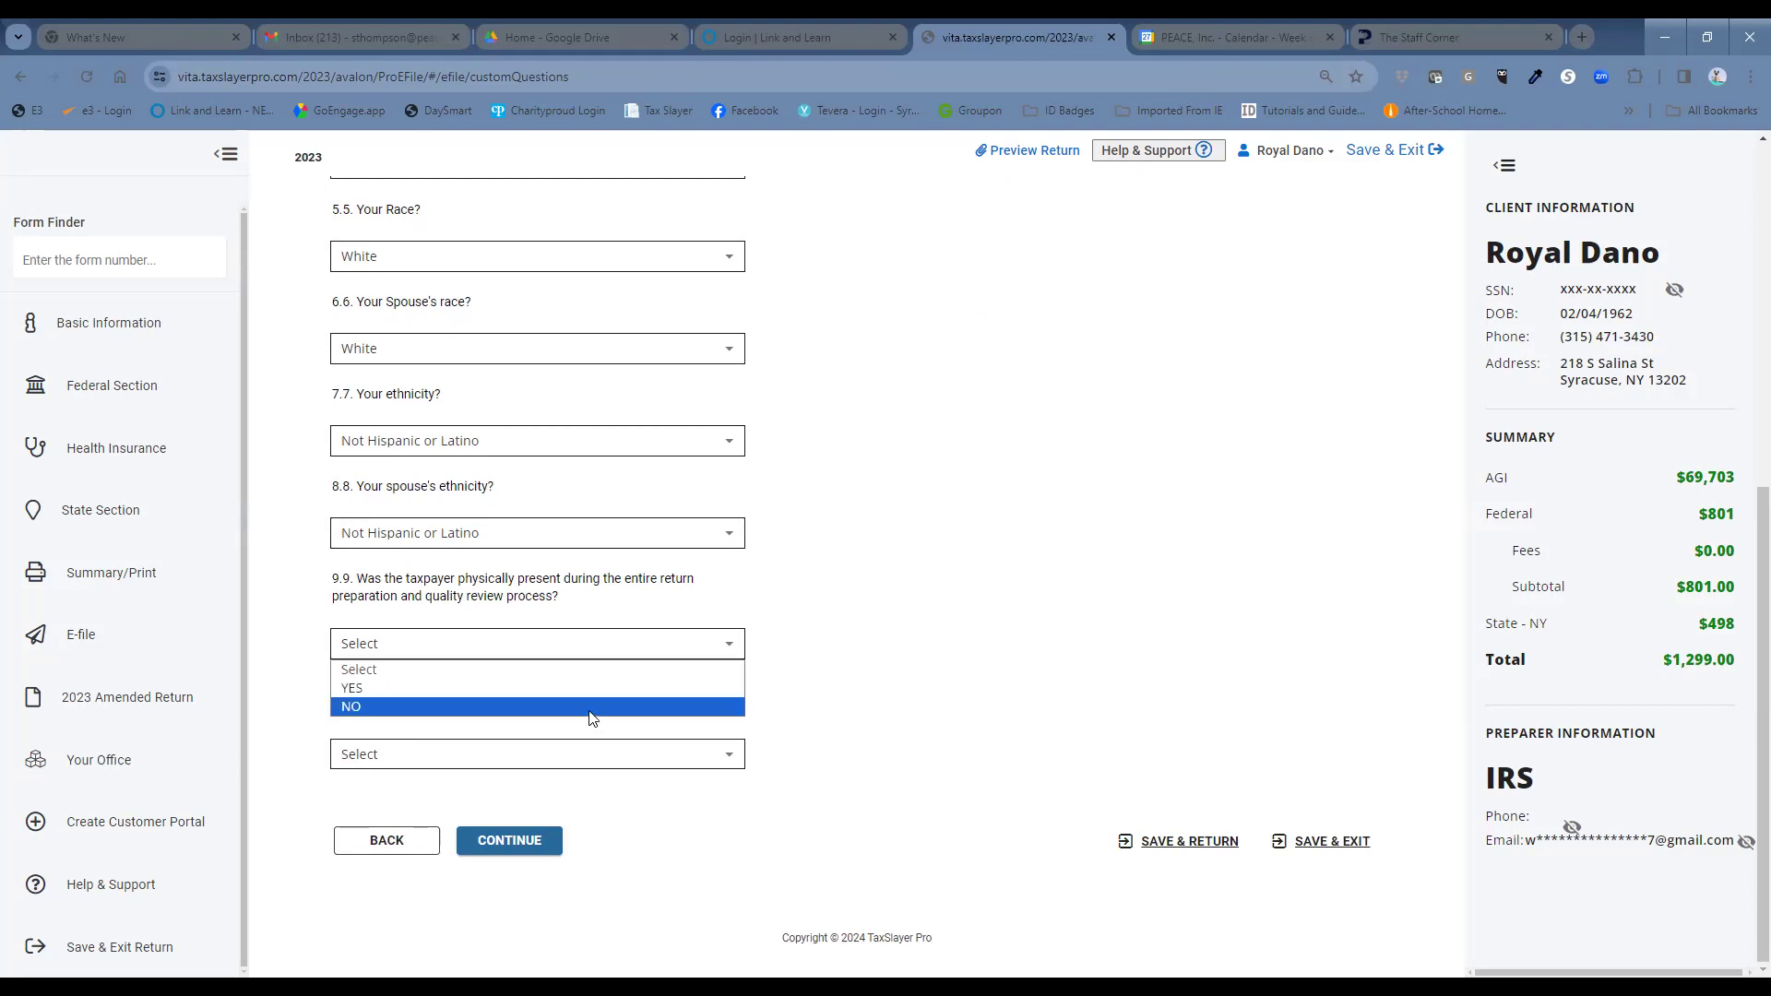
click(594, 708)
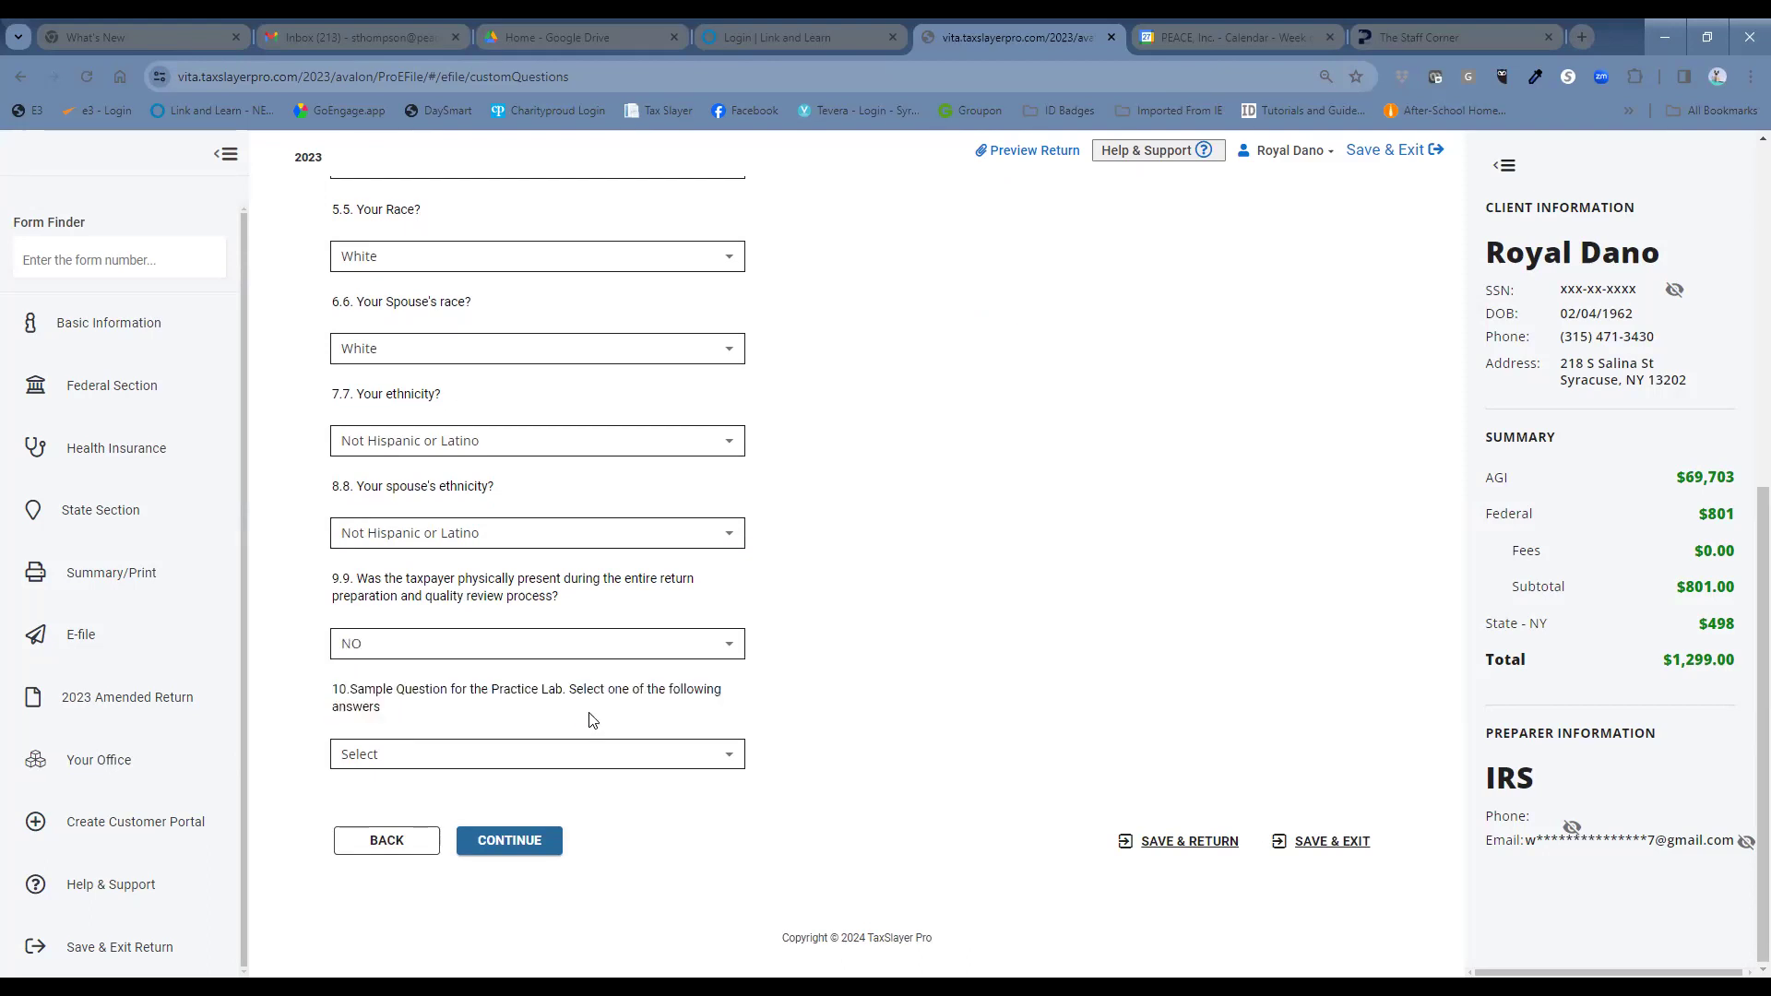
click(634, 650)
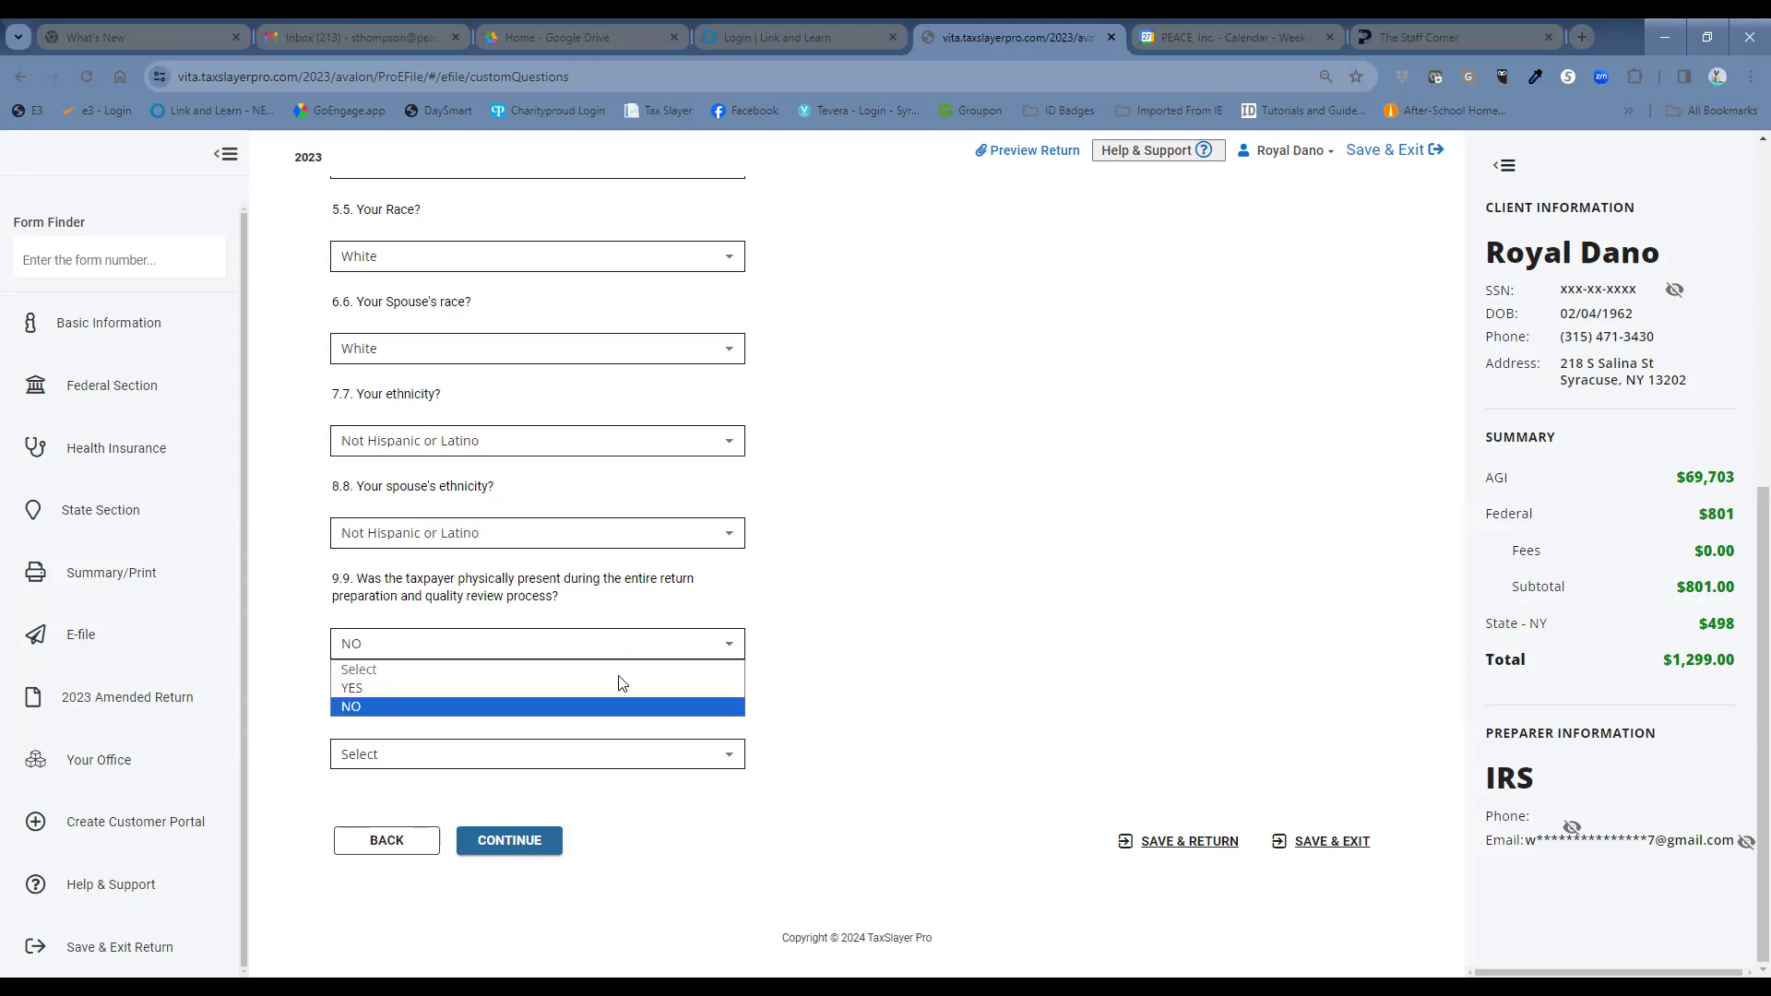
click(615, 689)
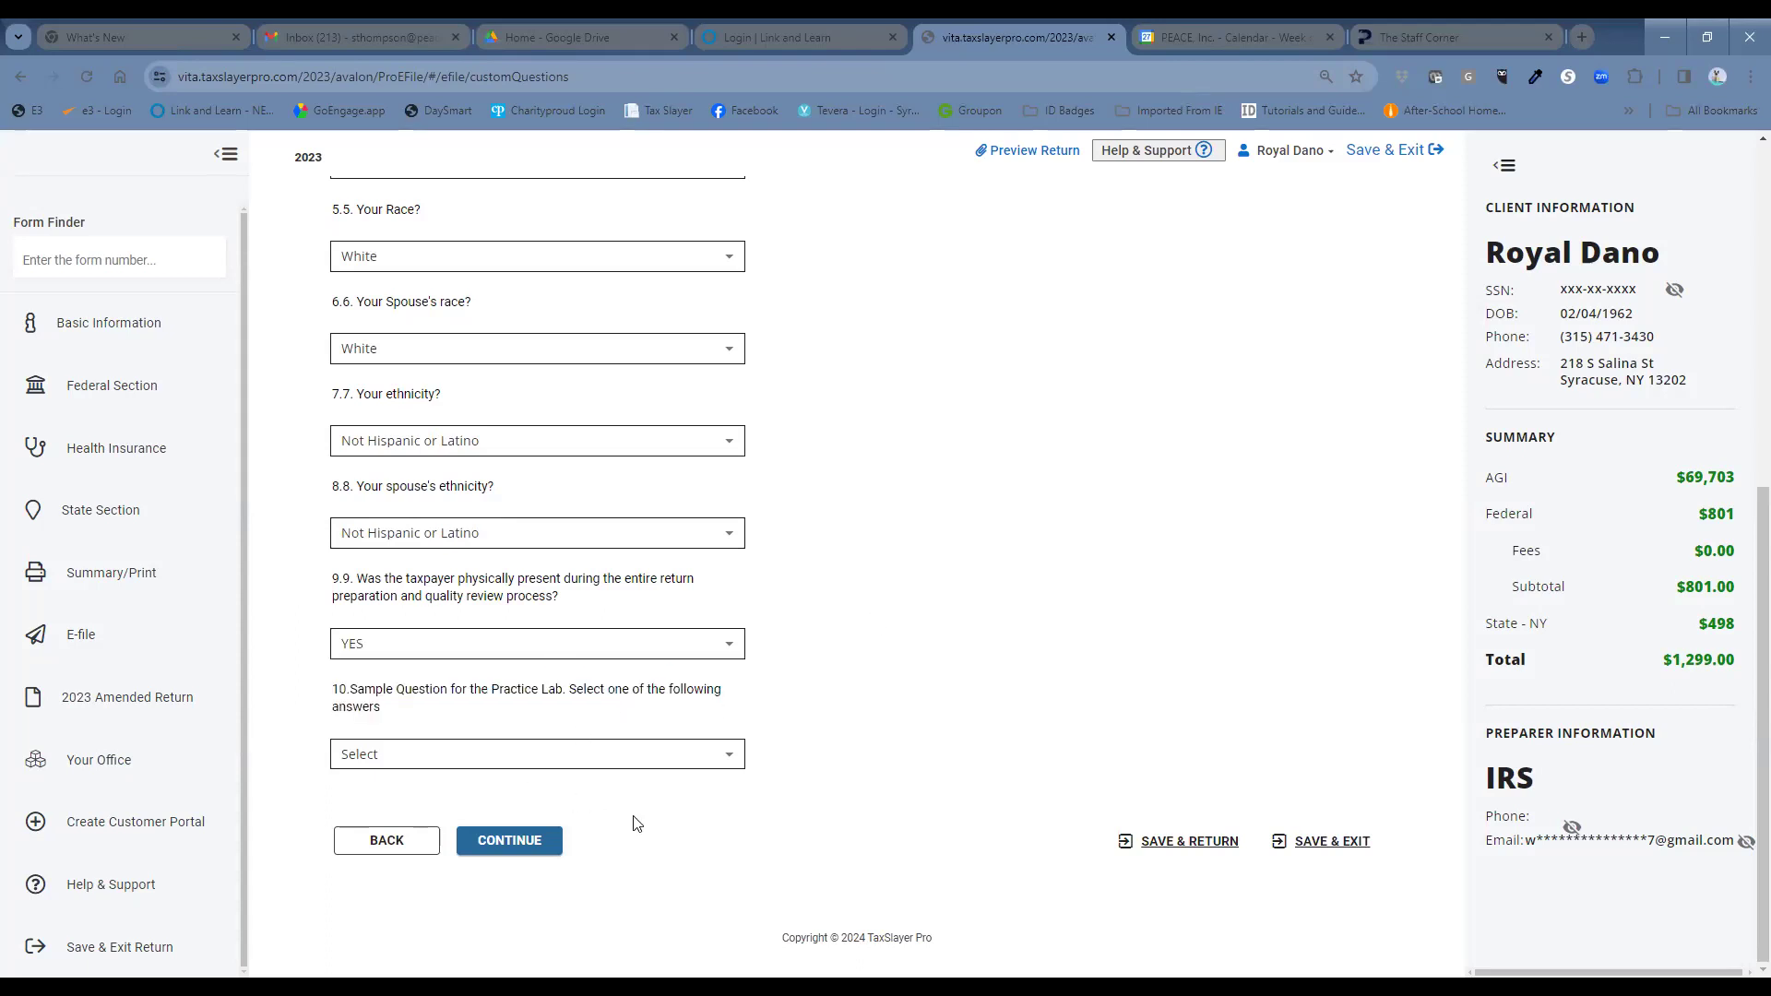
click(664, 763)
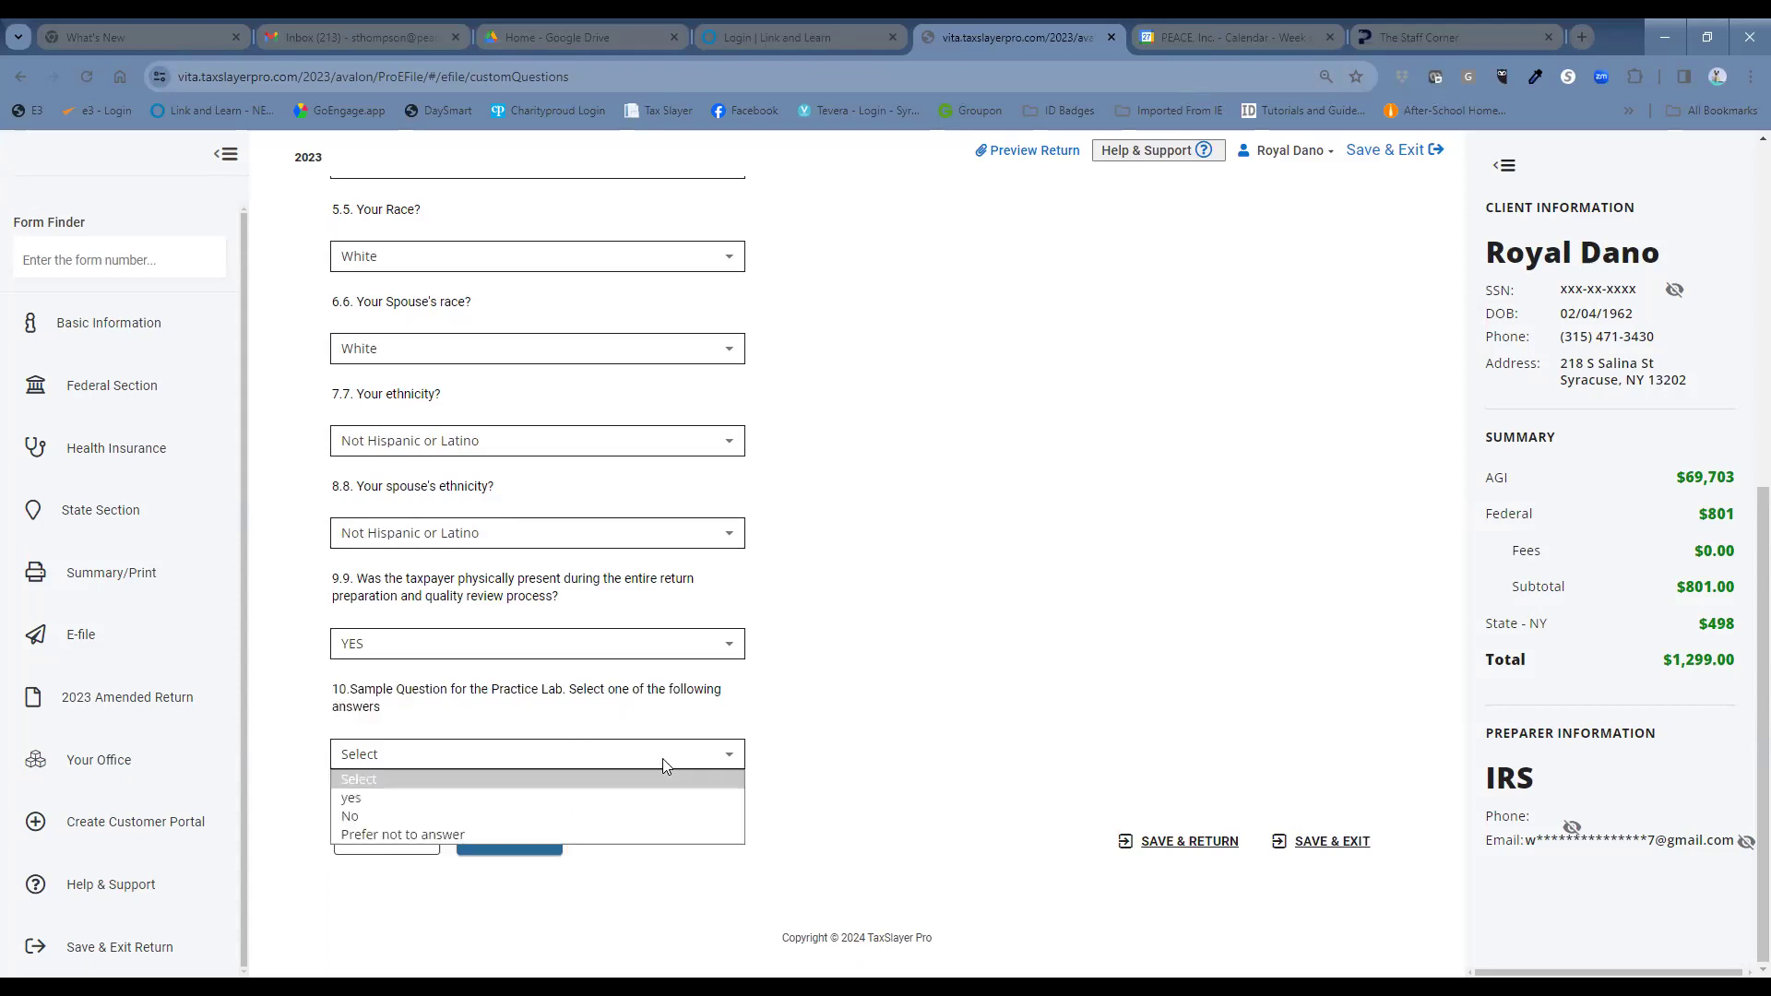
click(584, 832)
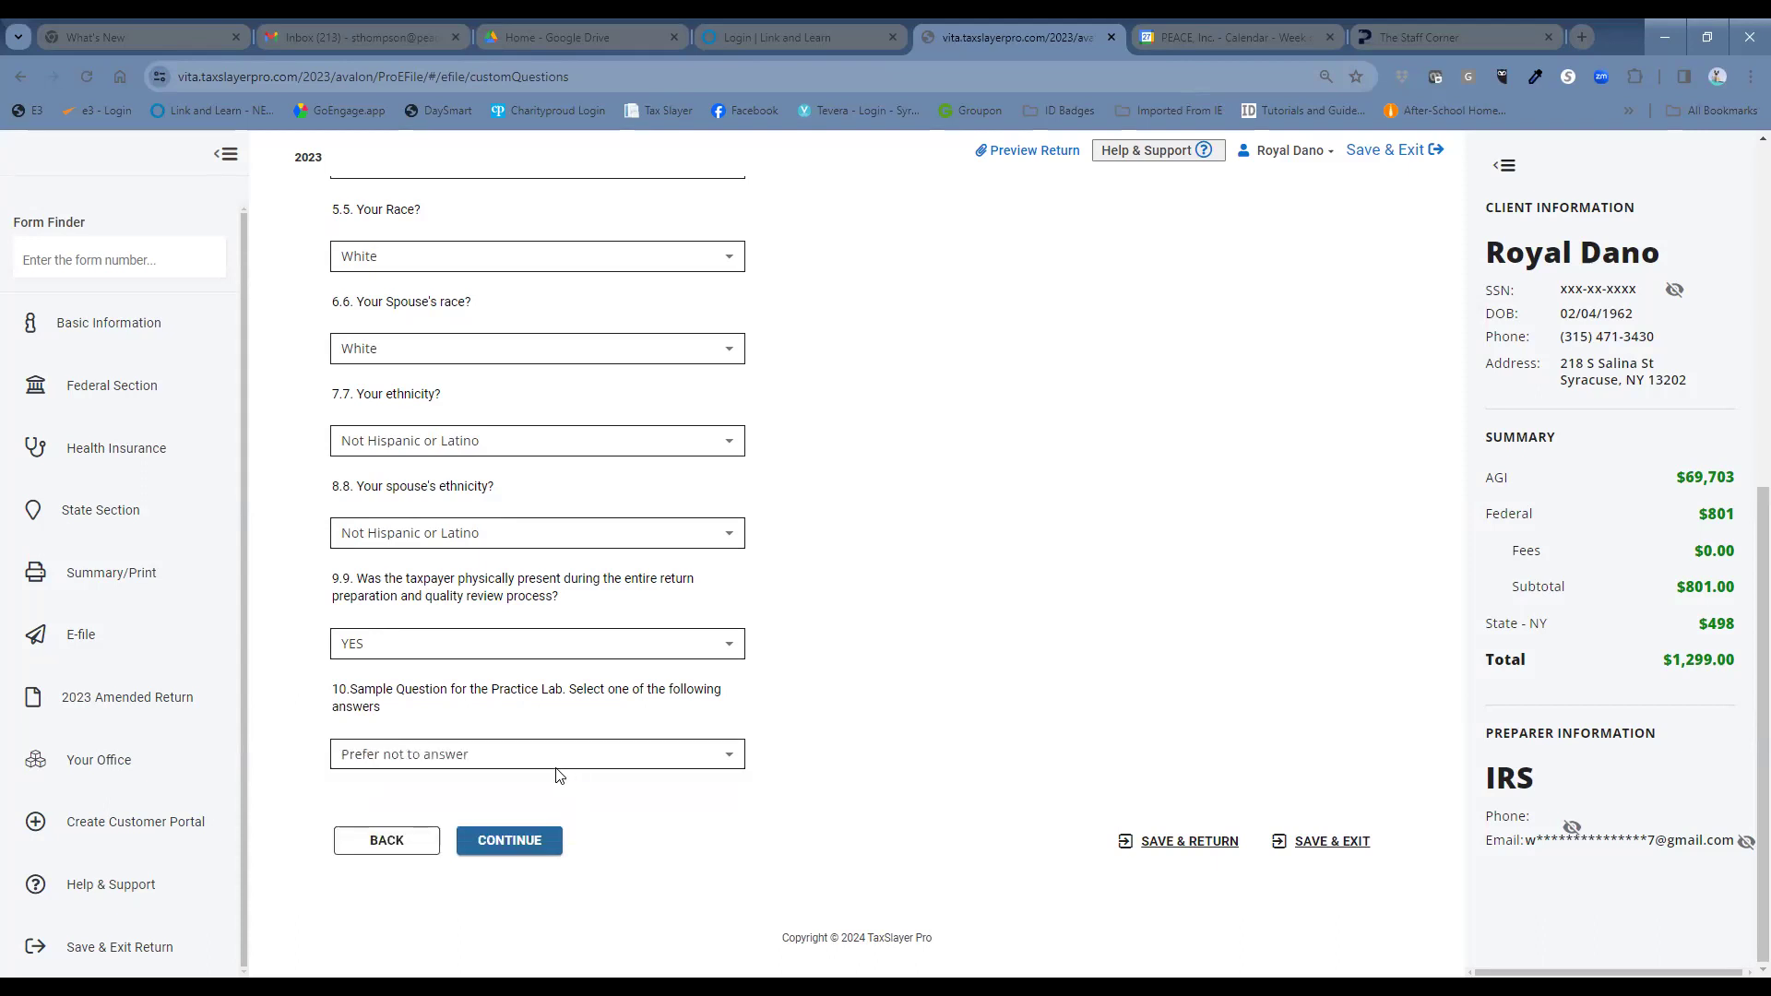
click(507, 847)
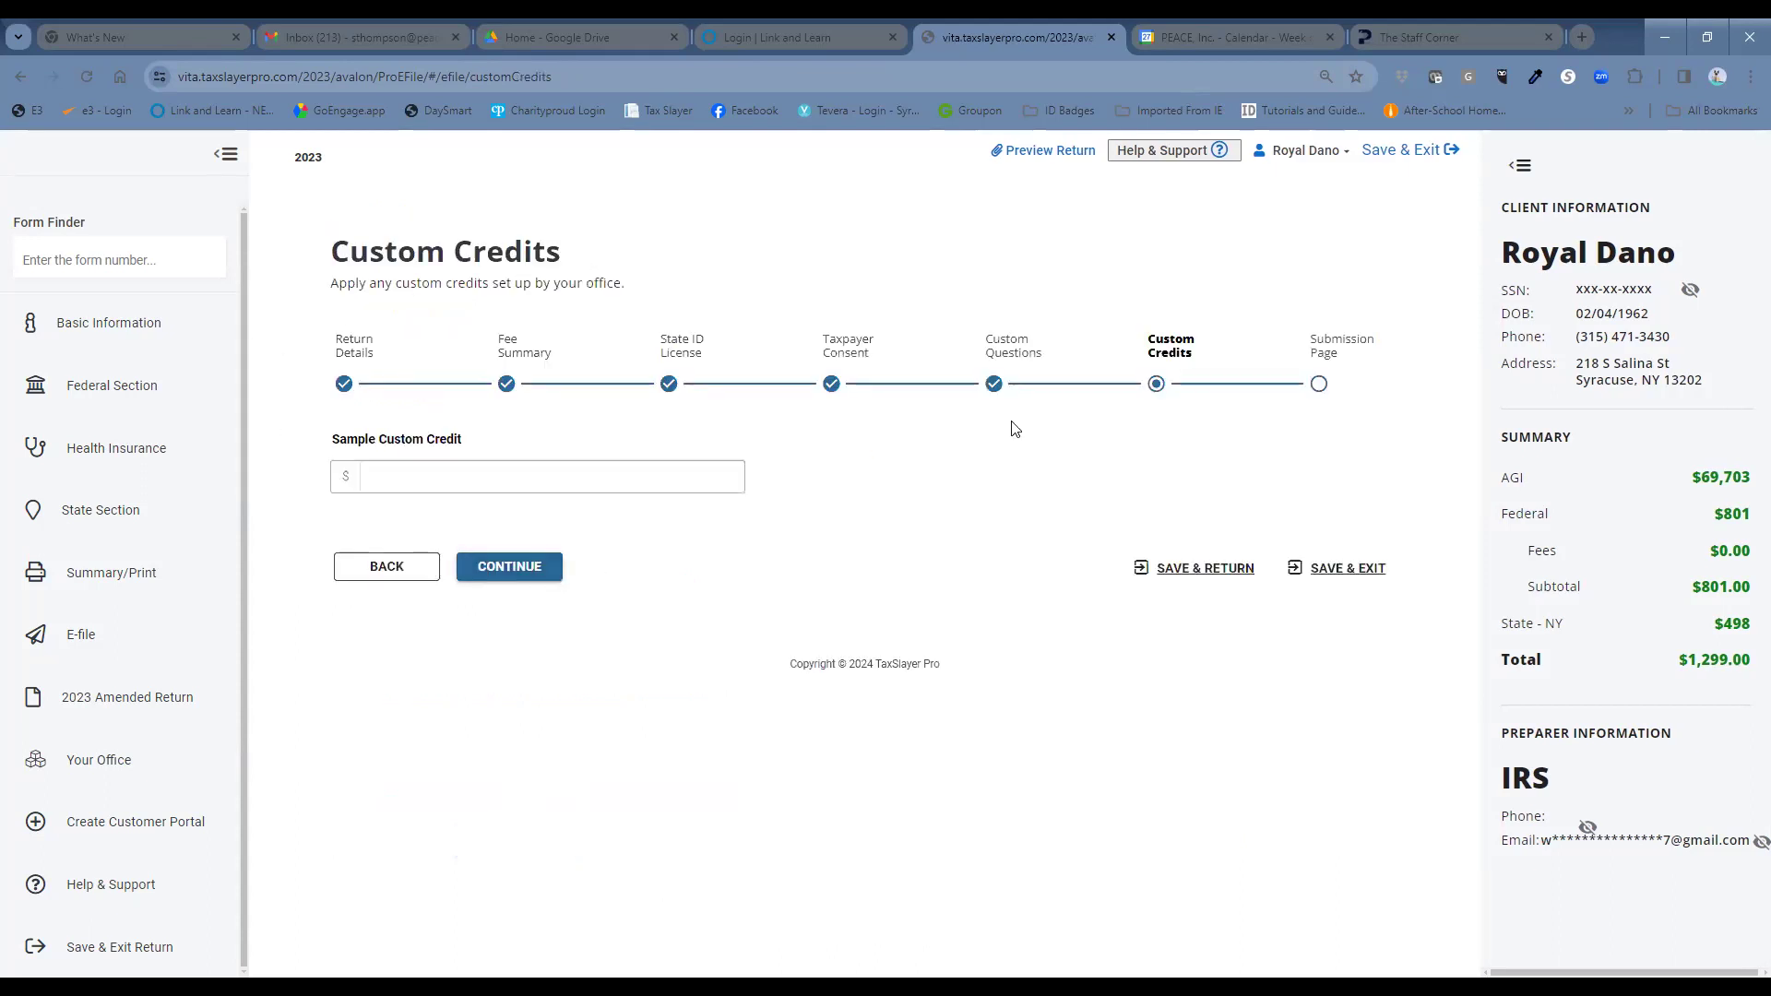
click(558, 572)
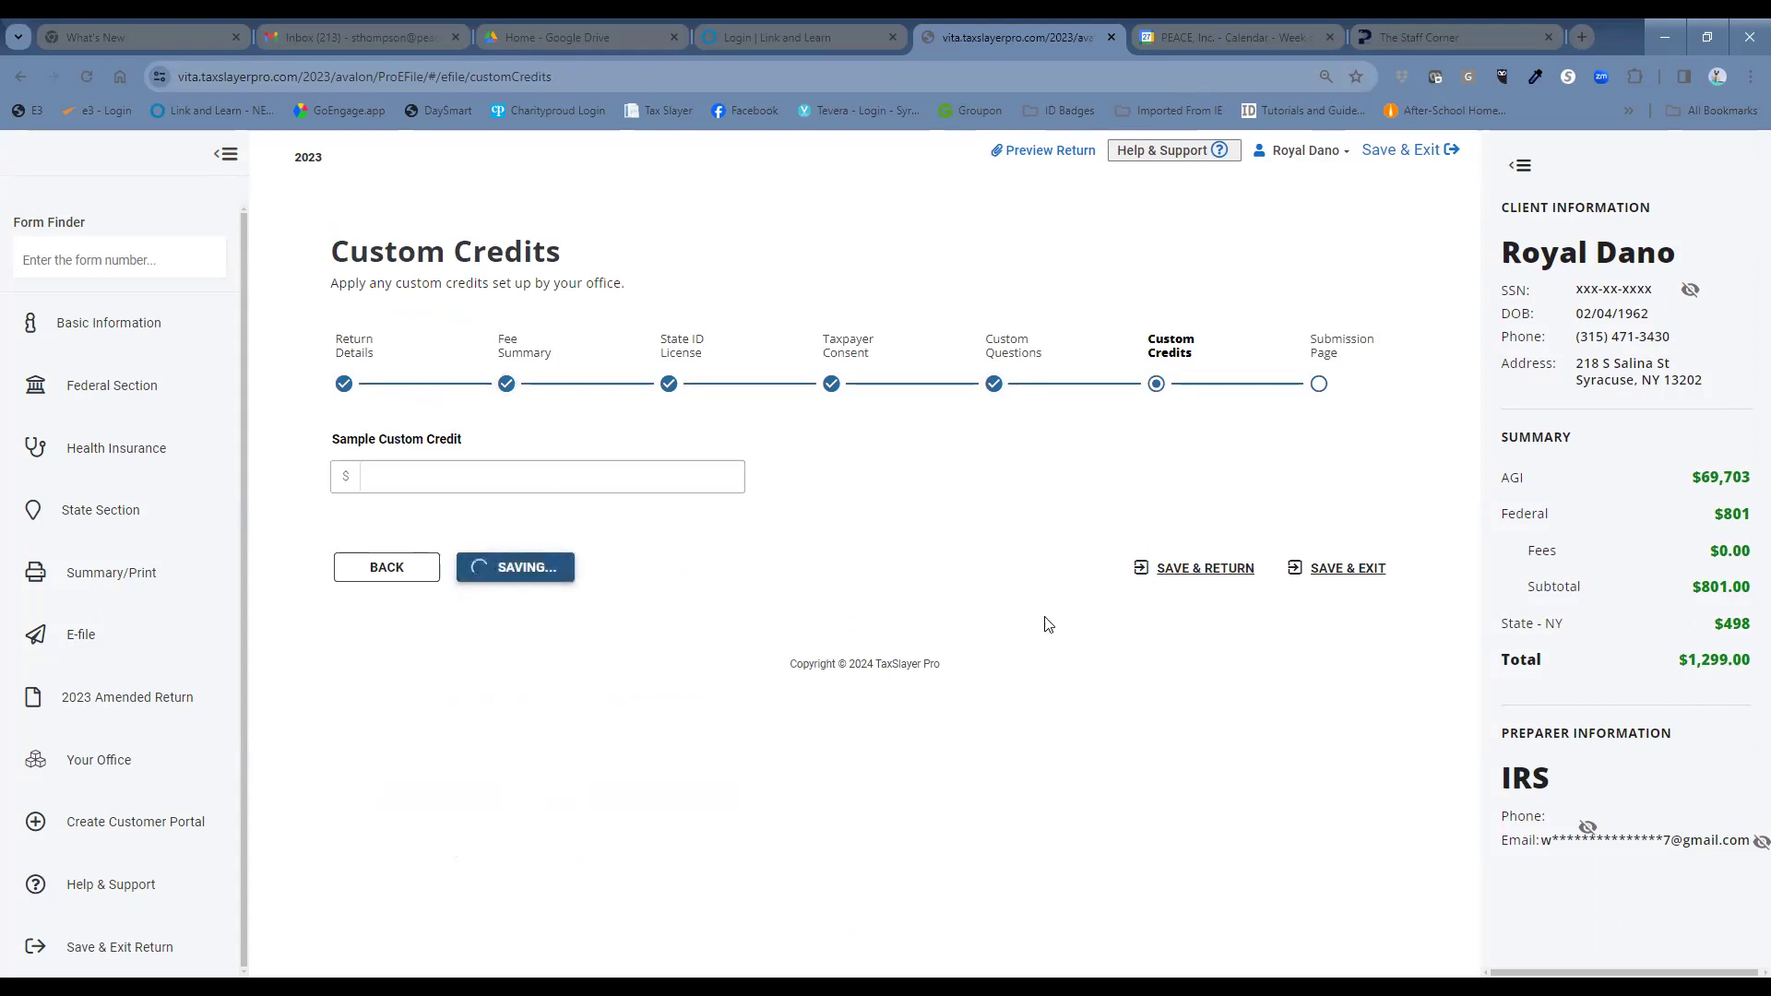
Check 'Mark tax return ready for review', save and exit, and confirm the review submission.
scroll(1091, 637, down, 3)
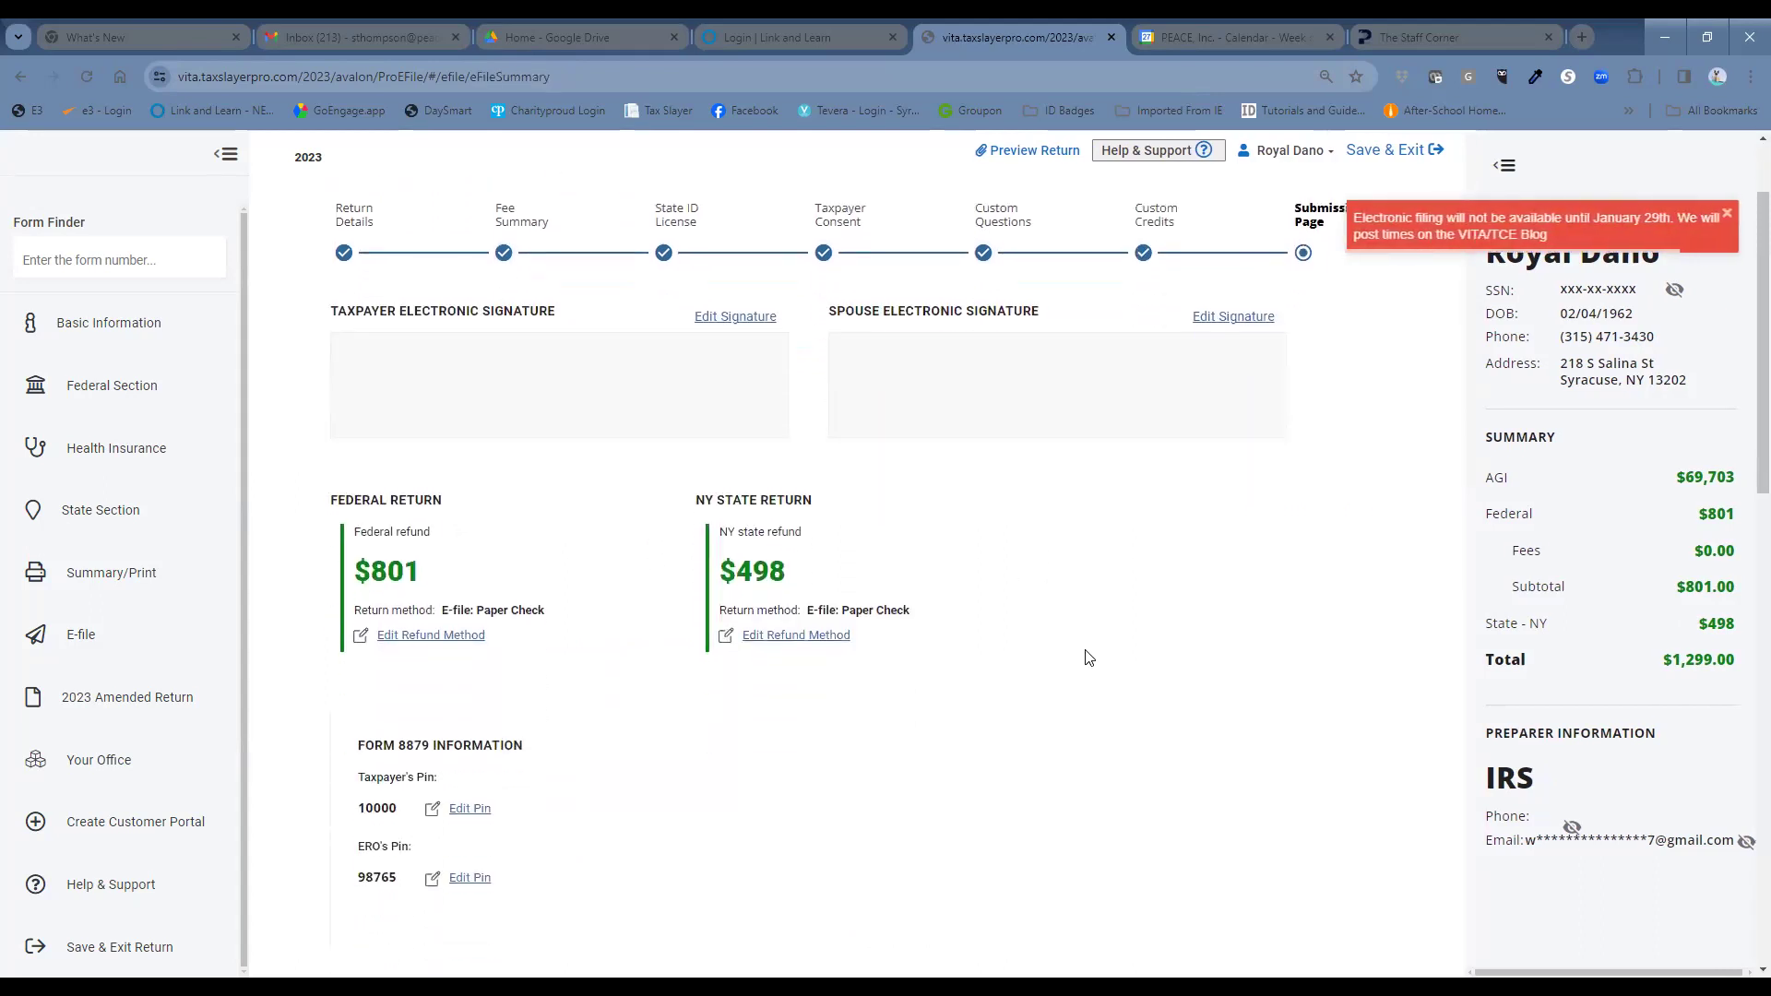
scroll(1090, 659, down, 3)
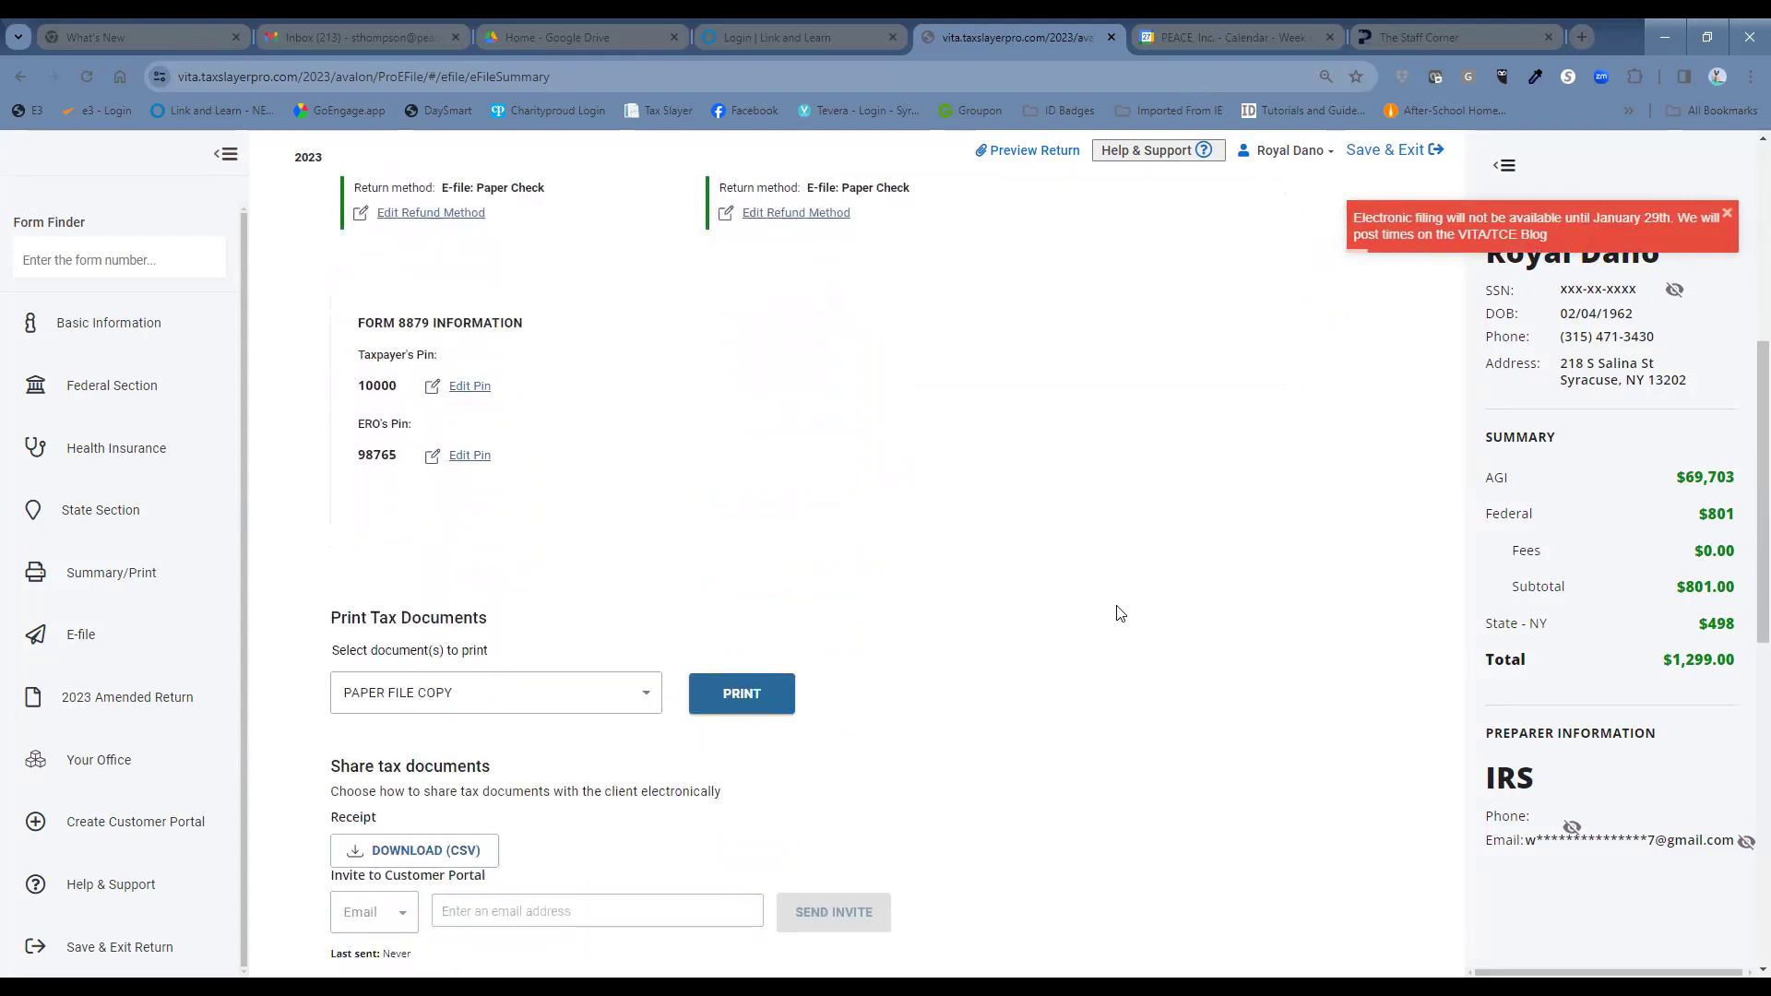
scroll(1098, 548, down, 6)
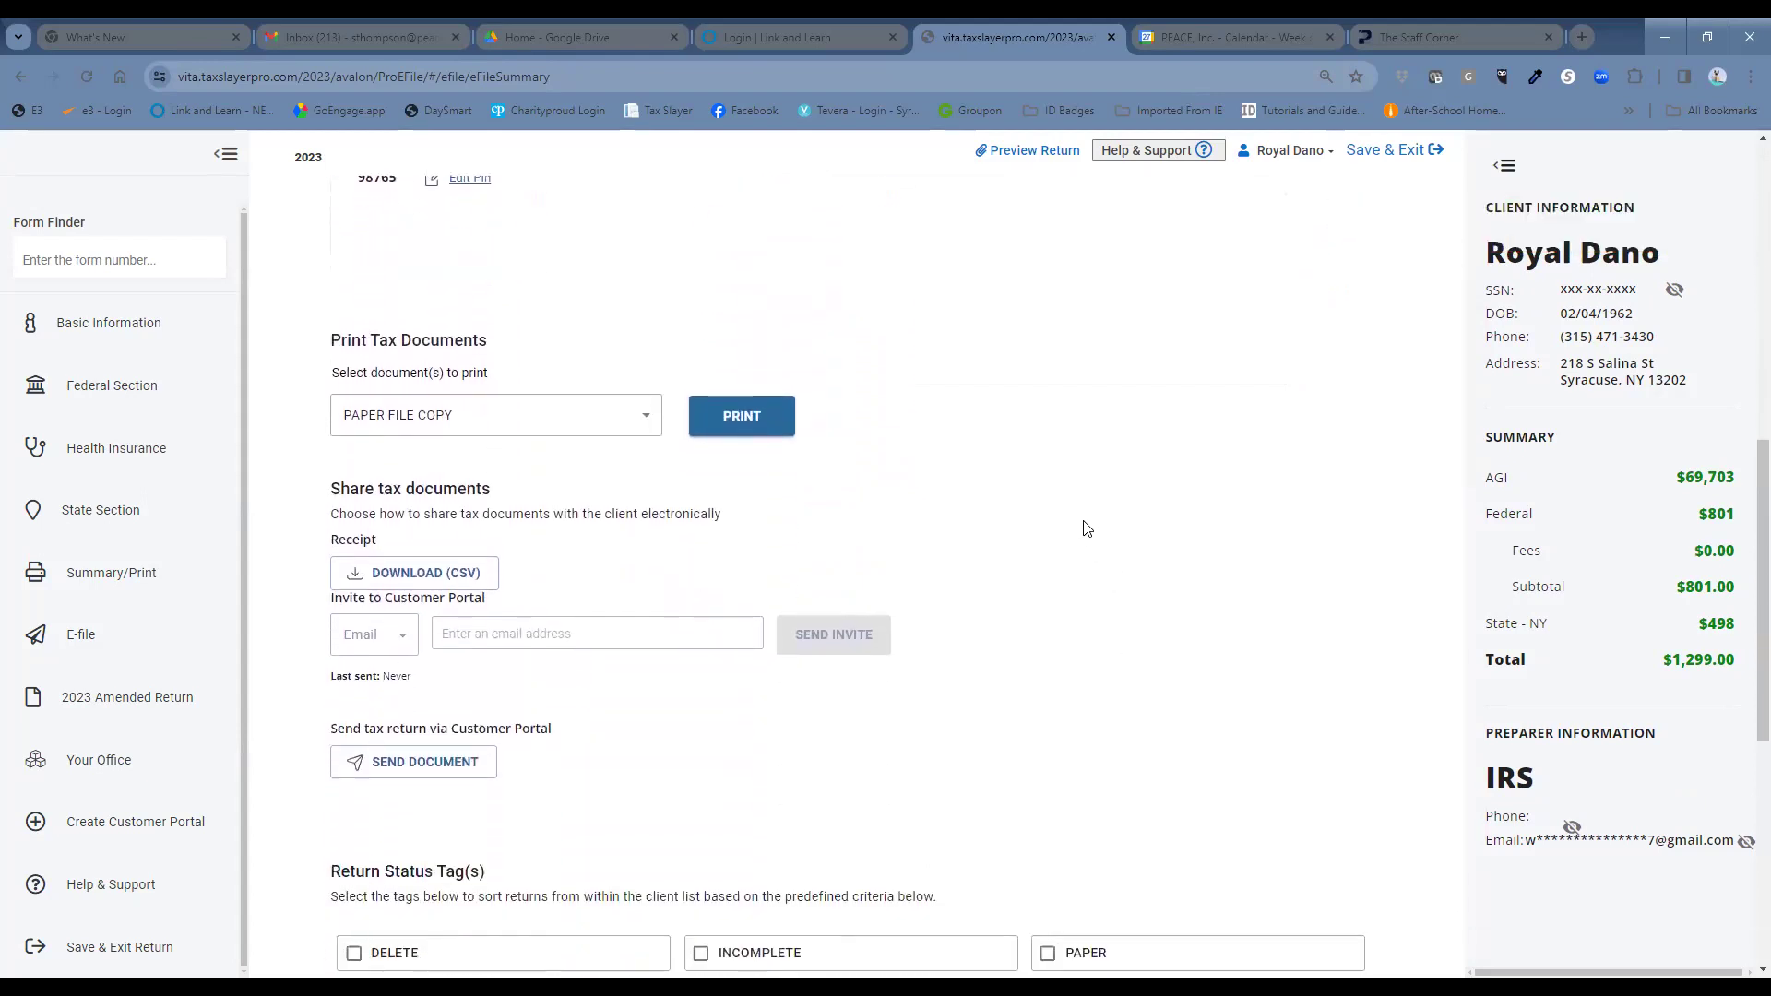
scroll(1086, 528, down, 4)
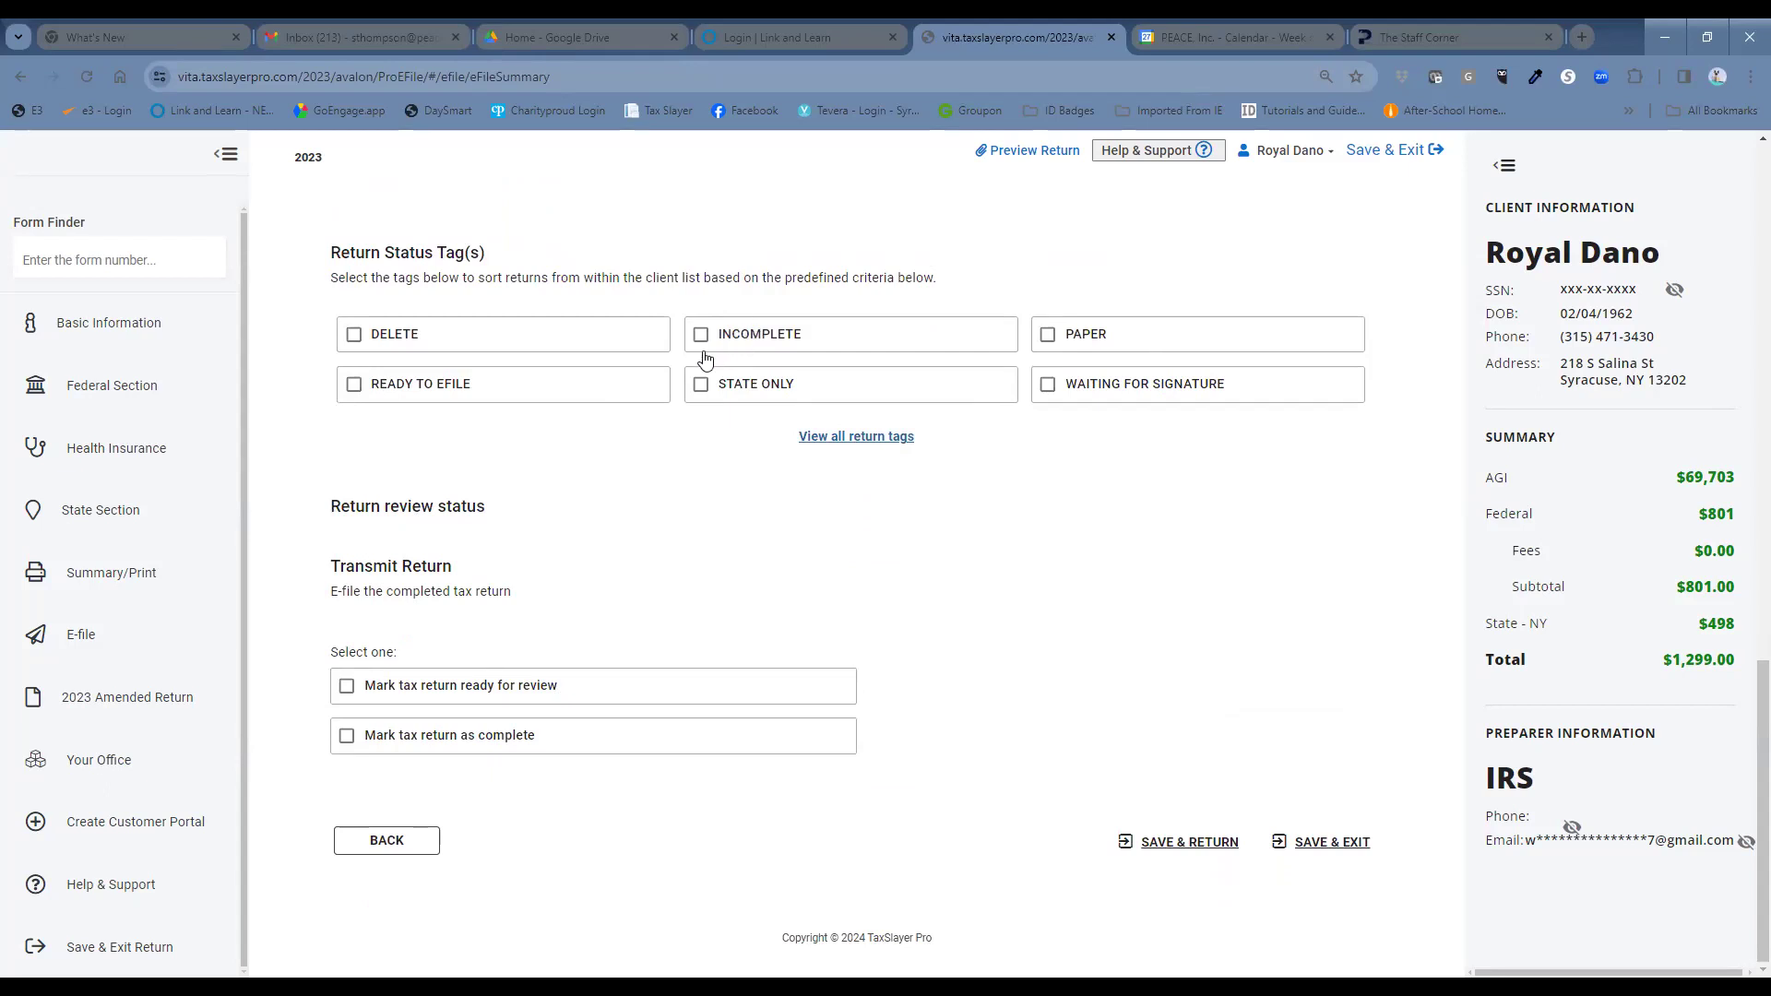
click(346, 688)
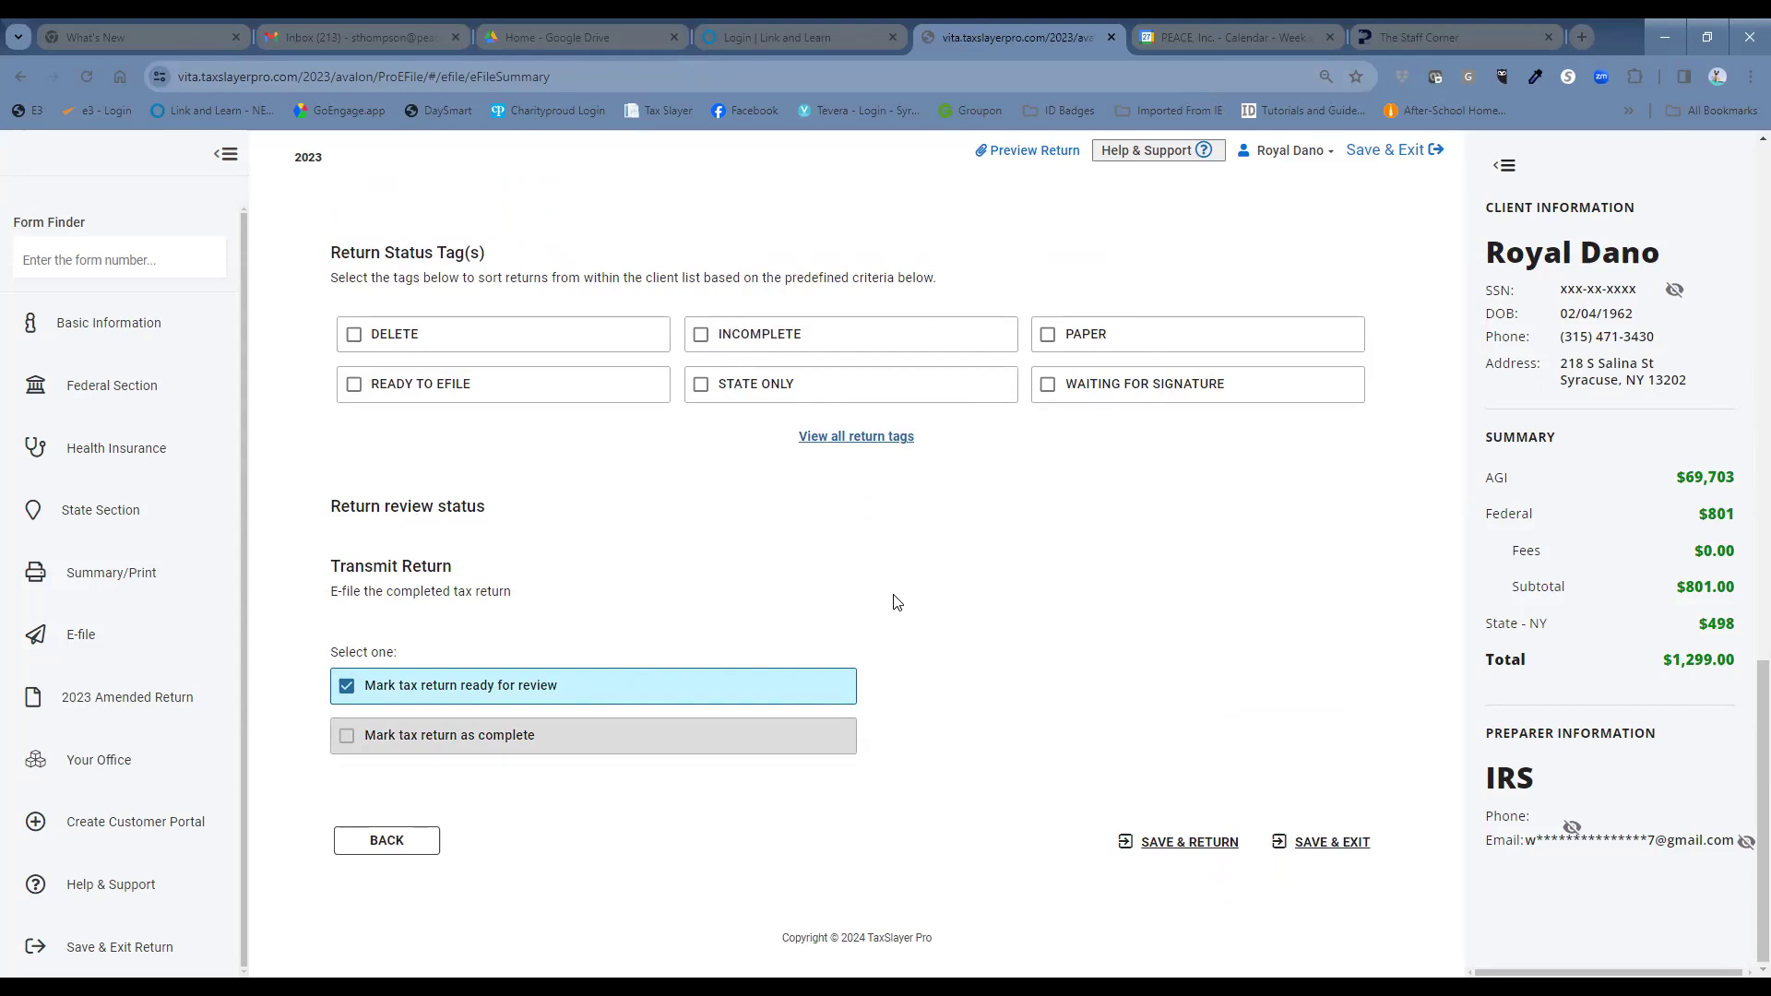
click(1335, 844)
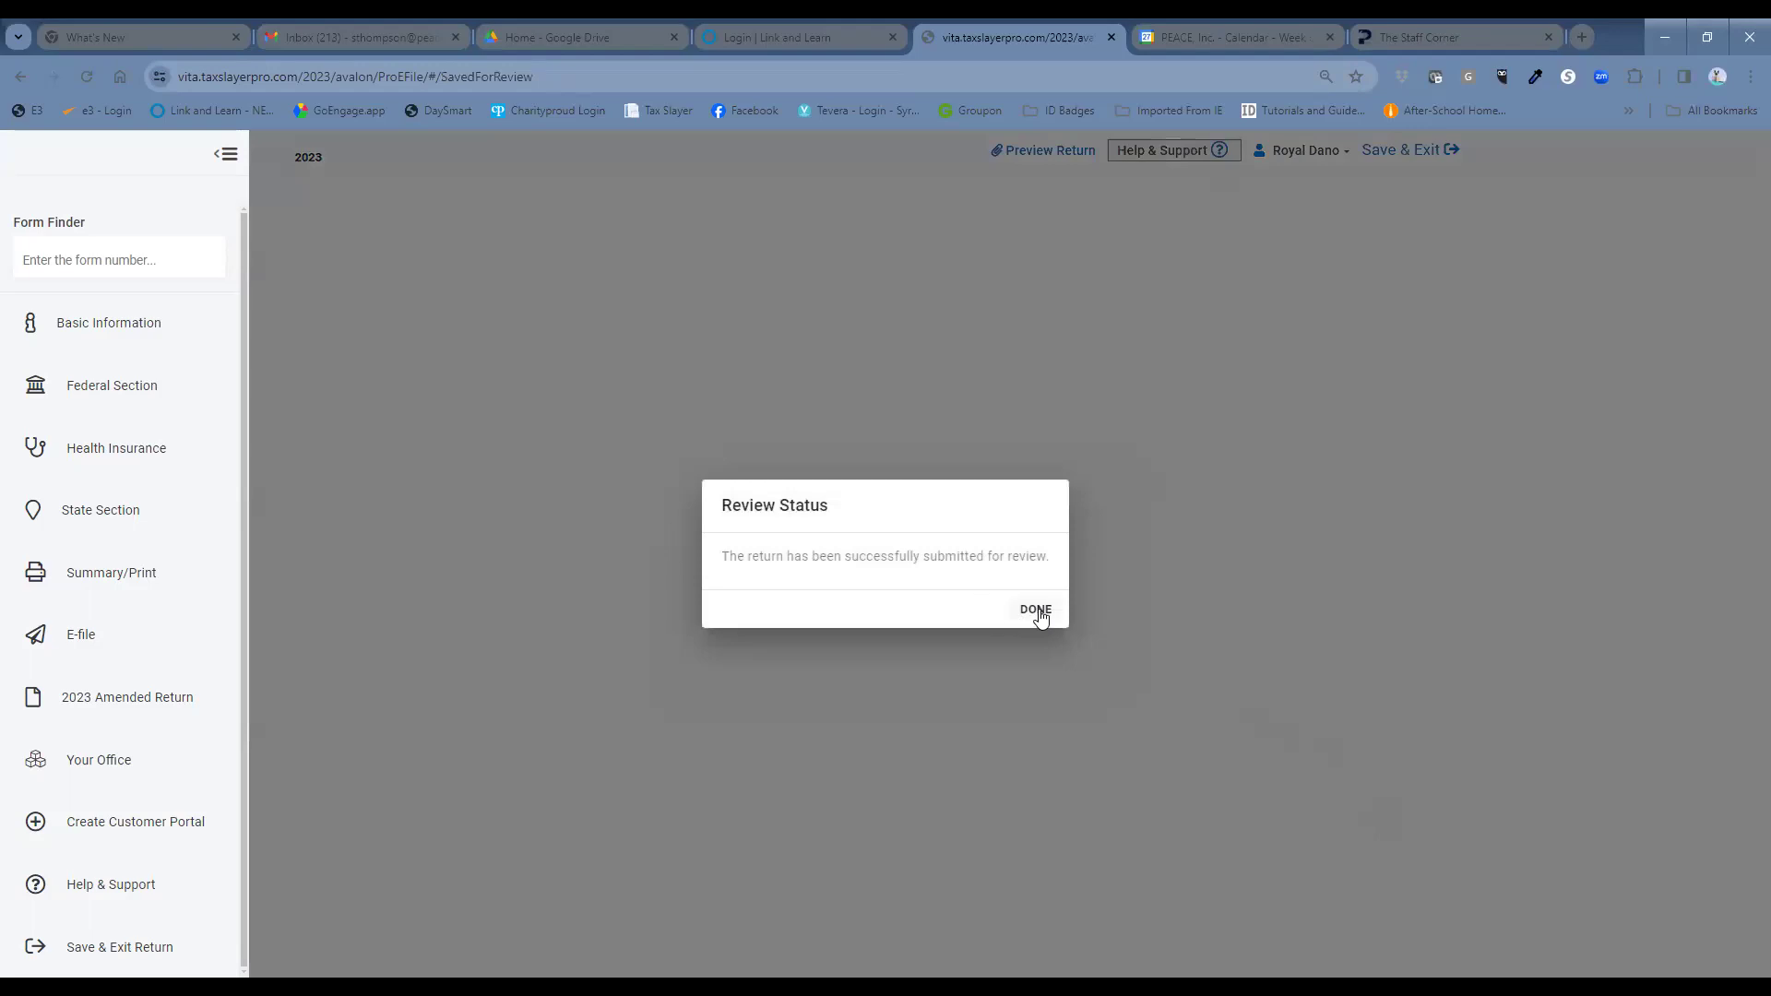
click(1042, 611)
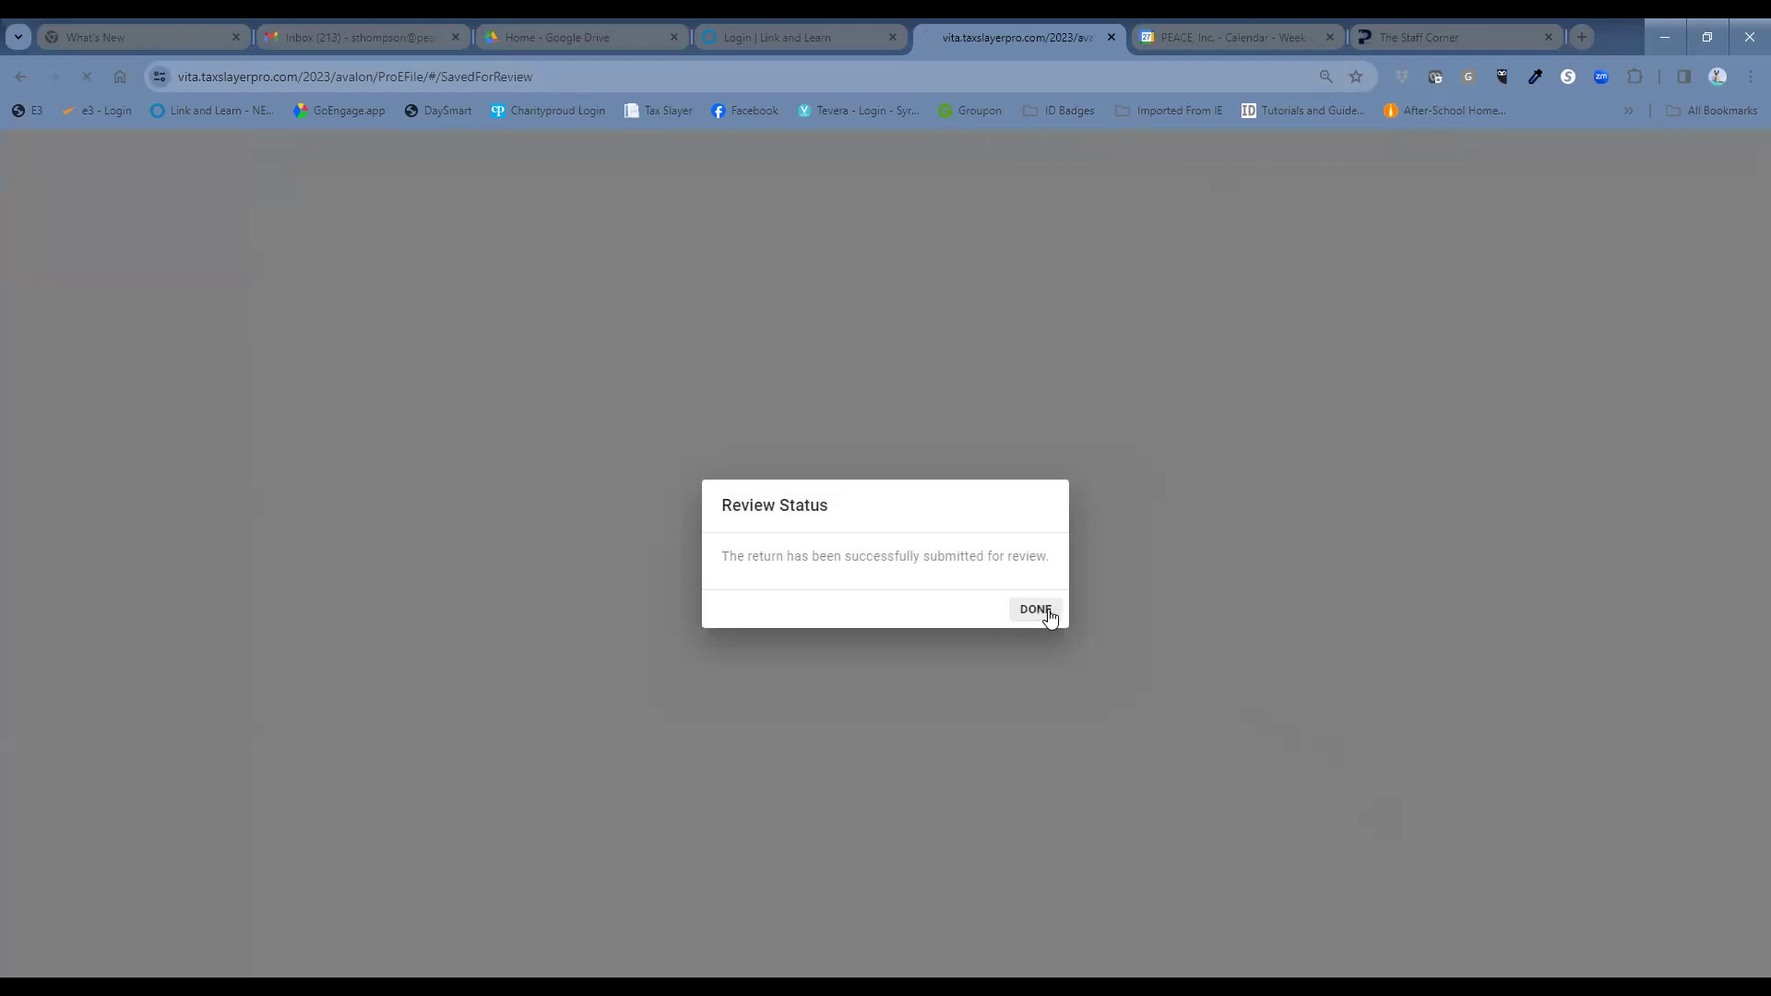